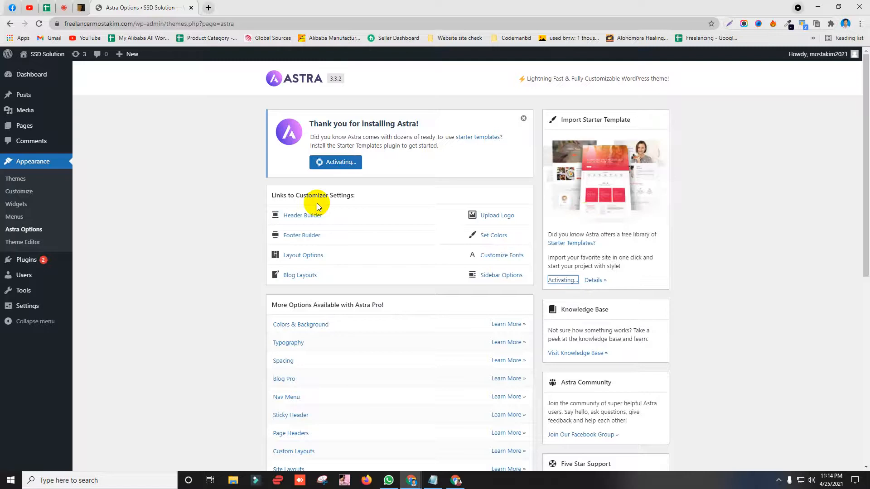
Step: Open the Starter Templates library from Astra Options, with Elementor as the page builder
left_click_drag(314, 124, 419, 122)
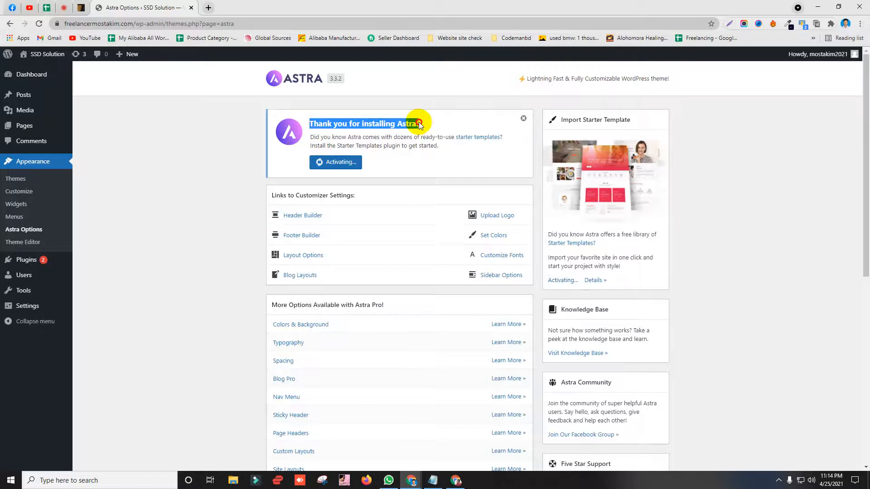
left_click(396, 122)
scroll(305, 246, "down", 3)
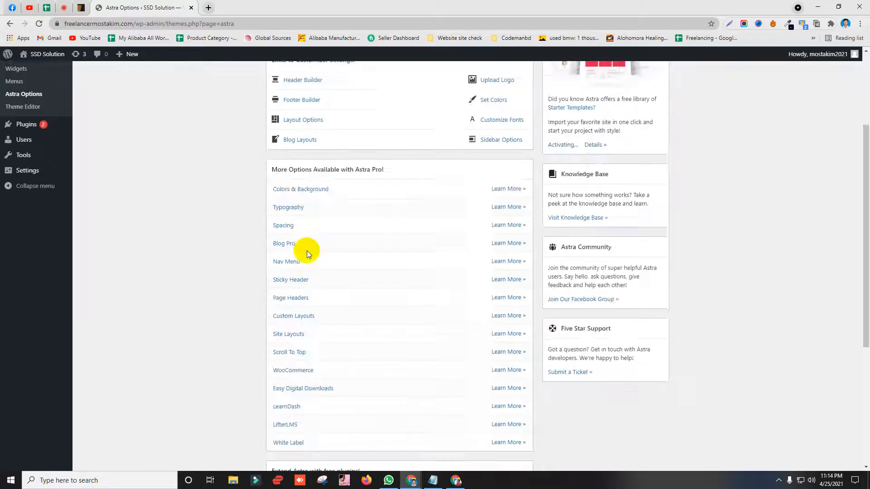
scroll(217, 295, "up", 3)
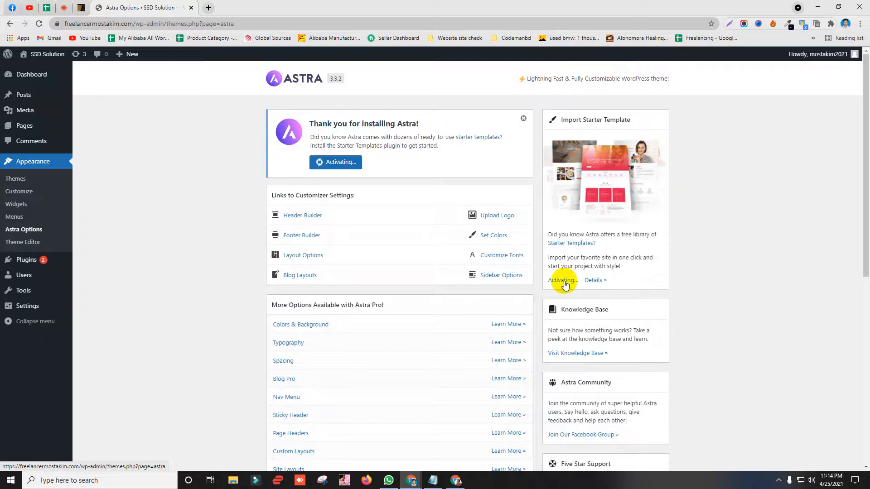
left_click(596, 281)
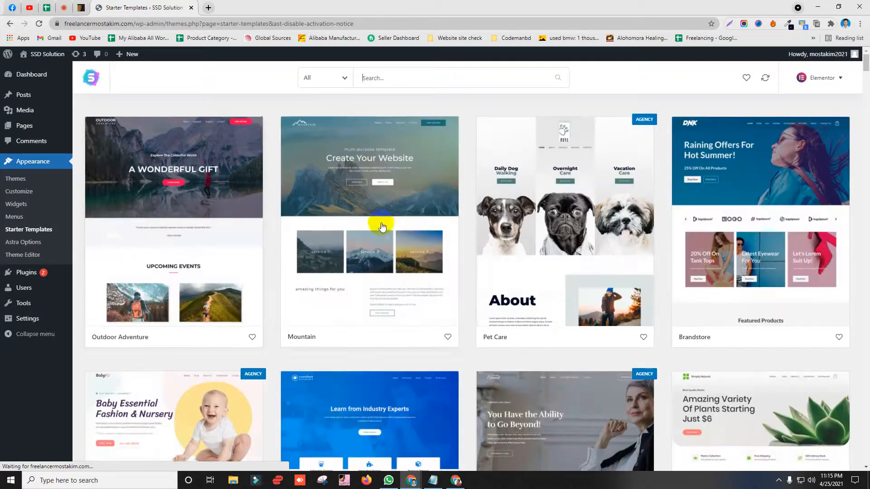
Step: Search the starter templates for 'ag' and filter them to the Agency category
scroll(388, 229, "down", 15)
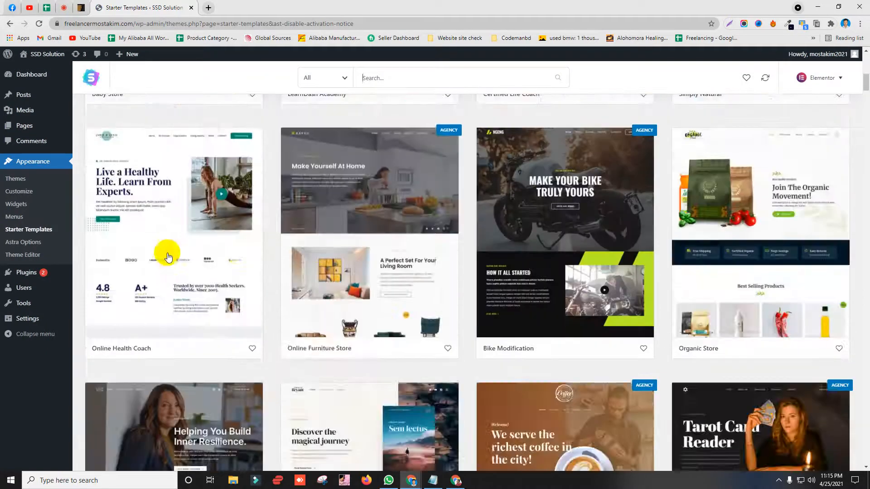
scroll(331, 200, "down", 10)
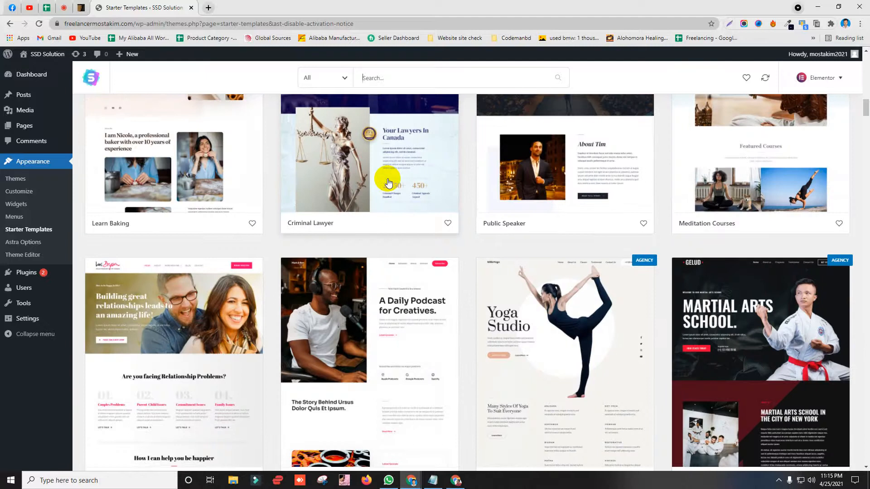
scroll(380, 183, "up", 7)
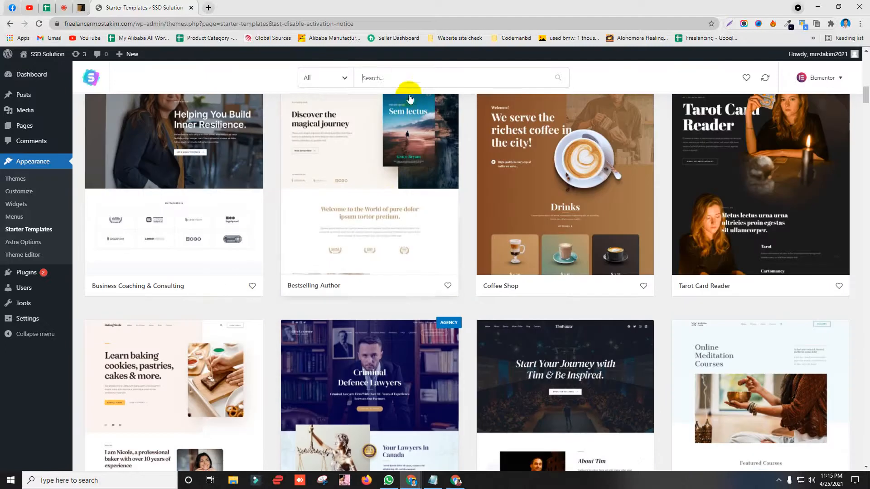
left_click(405, 70)
type("ag")
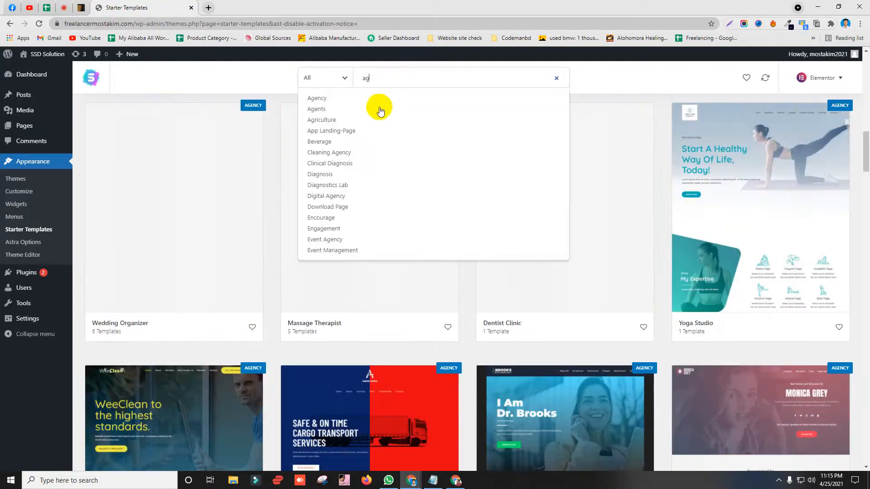
left_click(377, 98)
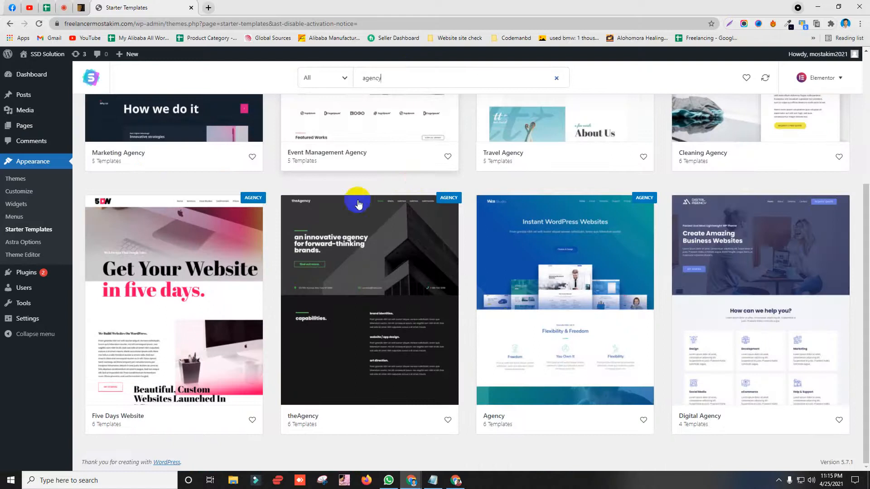
Step: Open the Agency starter site to preview its page templates
scroll(525, 181, "down", 5)
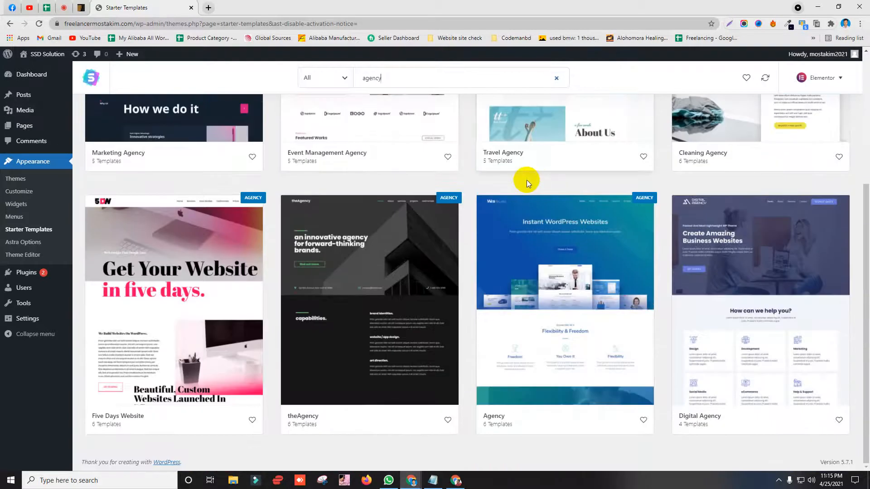
left_click(559, 335)
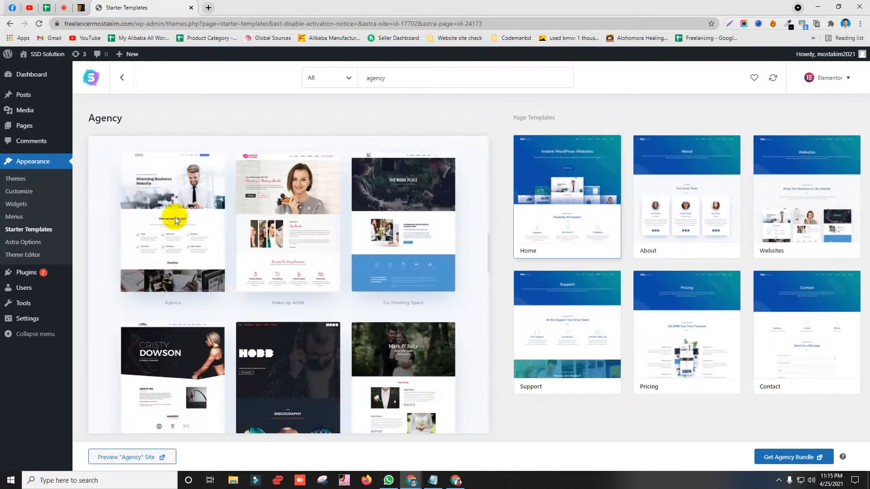
scroll(189, 314, "down", 4)
scroll(186, 311, "up", 13)
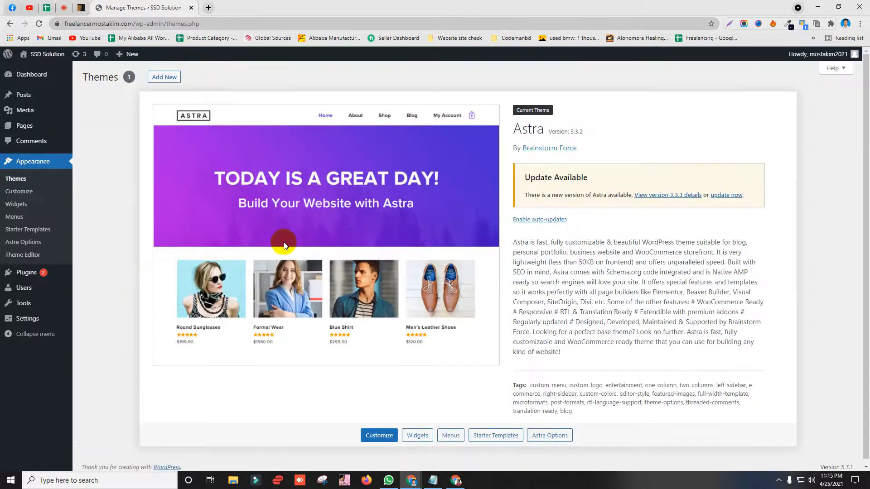
Step: Start updating the Astra theme from version 3.3.2 to 3.3.3
left_click(729, 195)
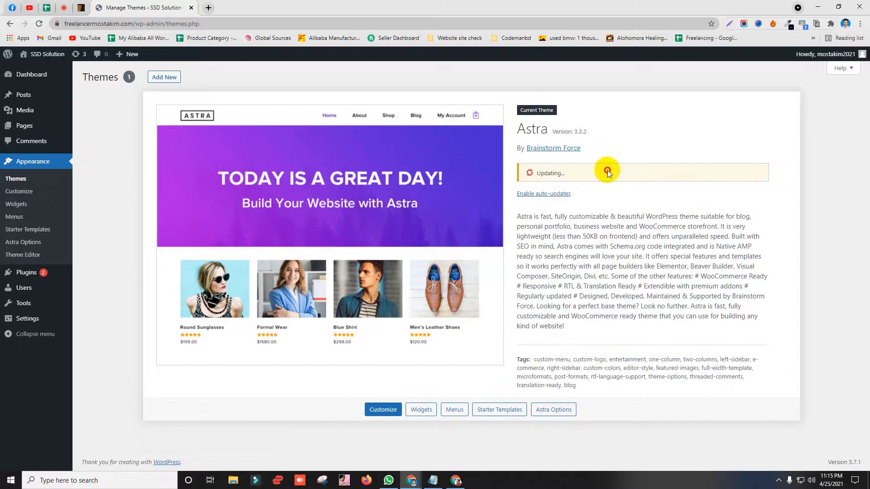
left_click_drag(597, 171, 502, 190)
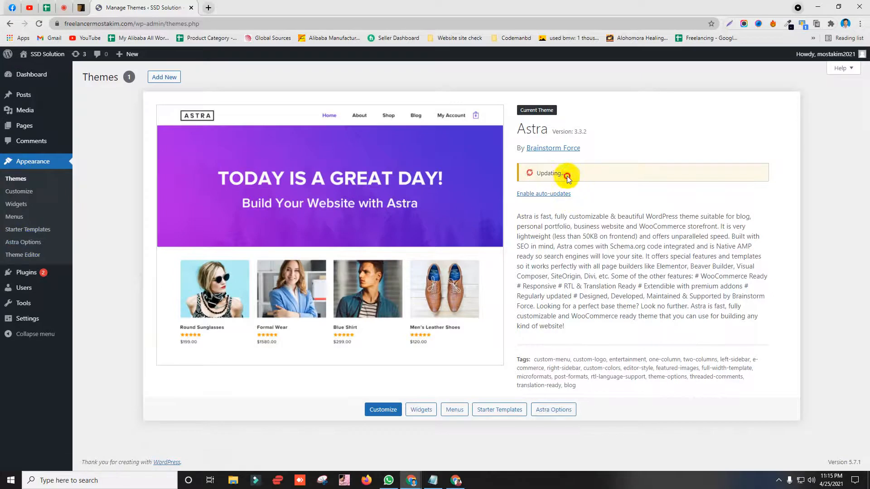
left_click(606, 183)
left_click_drag(532, 172, 627, 184)
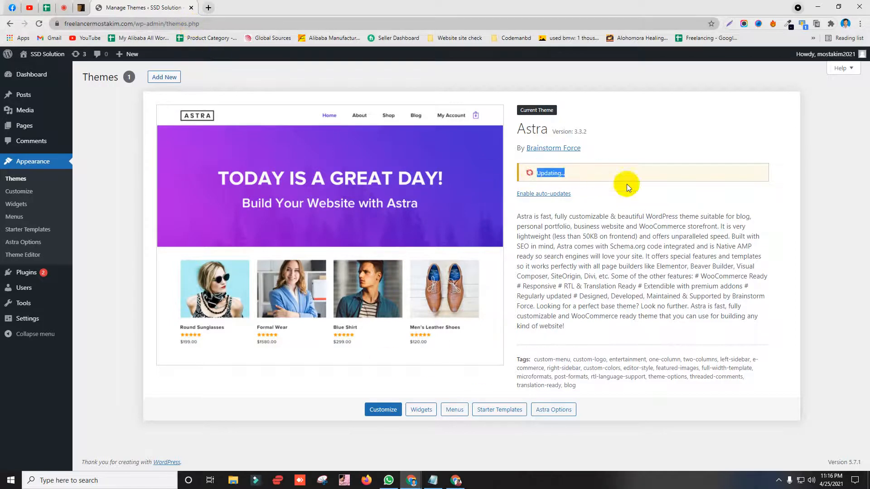
Step: Open Astra Options in a new tab and confirm the update to 3.3.3 finished
left_click(33, 245)
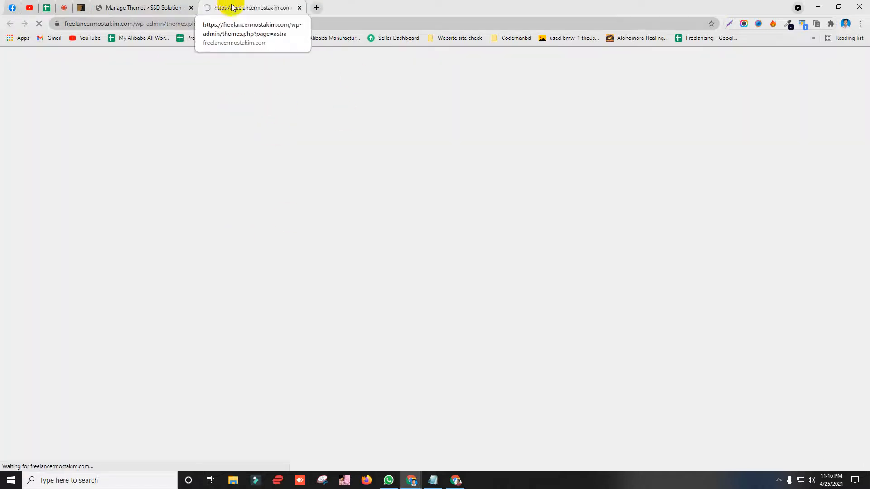
left_click_drag(273, 90, 519, 100)
left_click(176, 9)
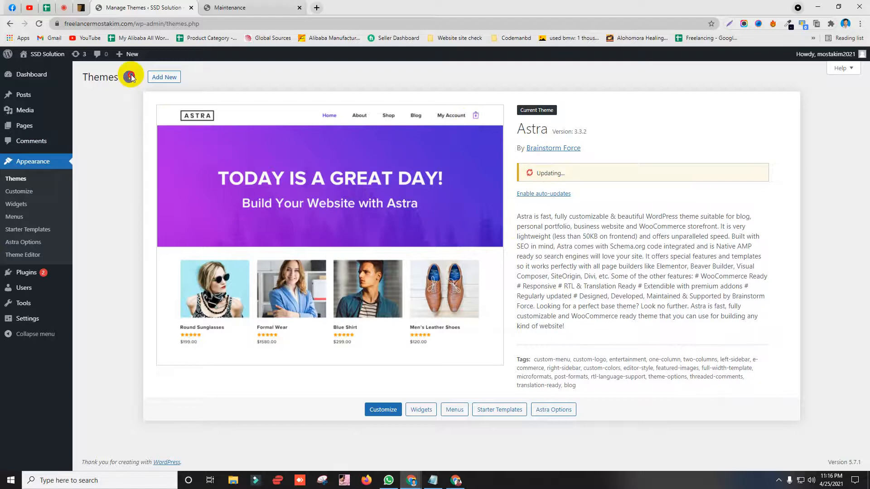
left_click_drag(82, 78, 118, 79)
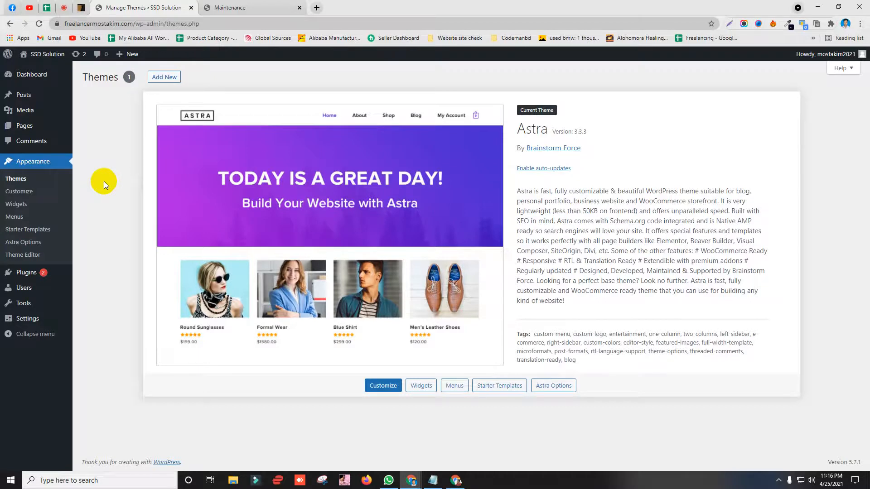
left_click(254, 8)
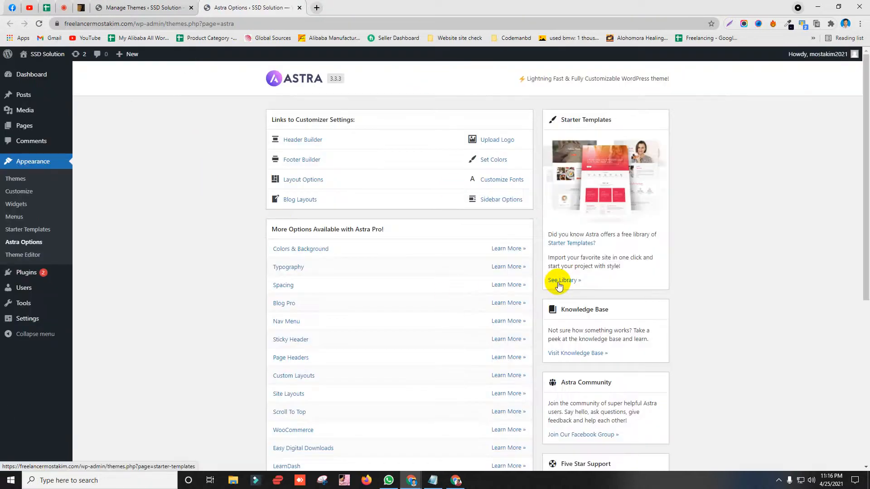
Step: Open See Library, search 'age' and pick Agency to list the agency starter sites
left_click(565, 284)
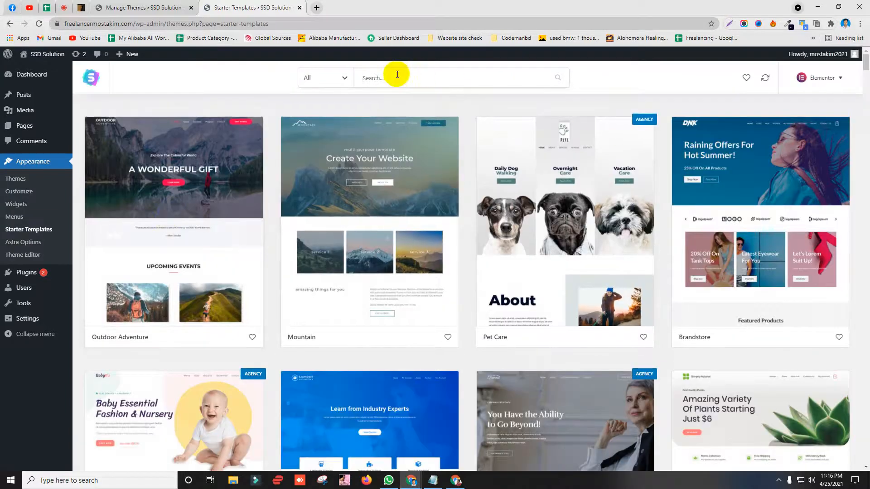
left_click(356, 81)
scroll(288, 202, "down", 10)
scroll(317, 226, "down", 15)
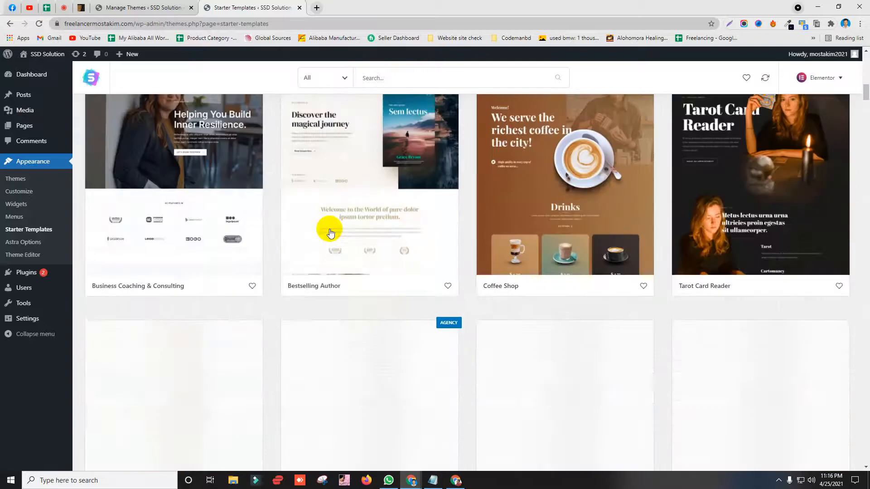
scroll(330, 245, "up", 5)
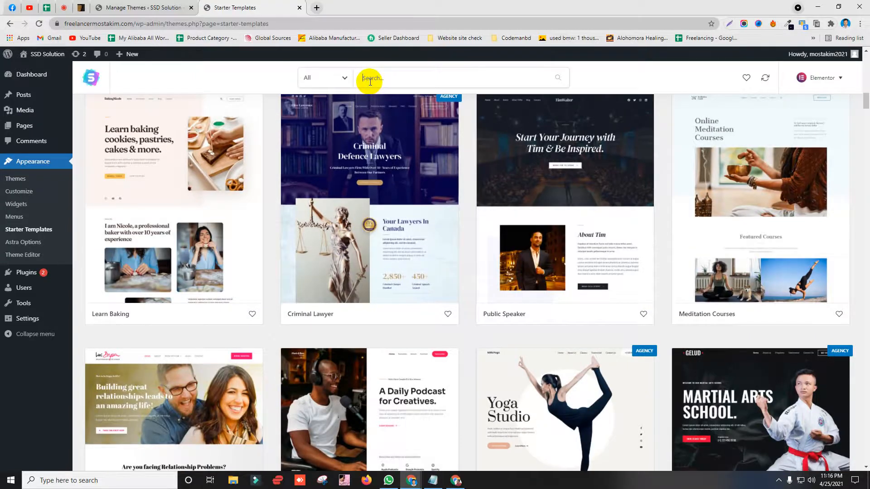
type("age")
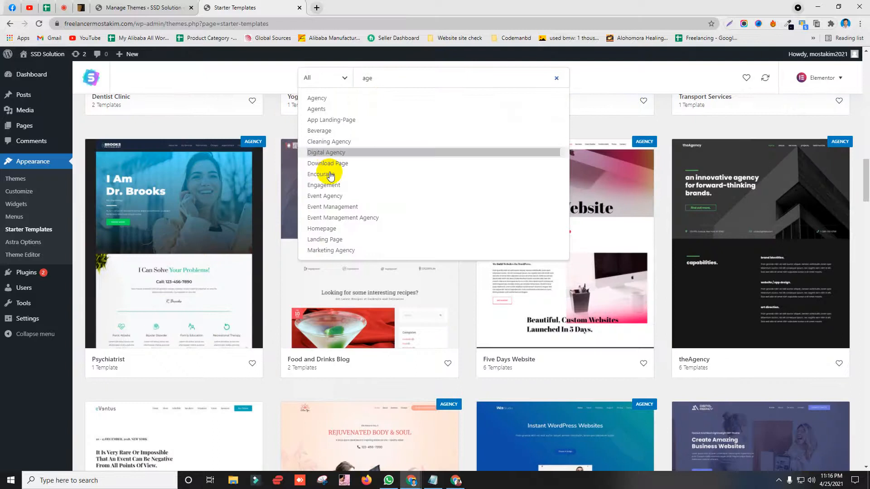
left_click(312, 98)
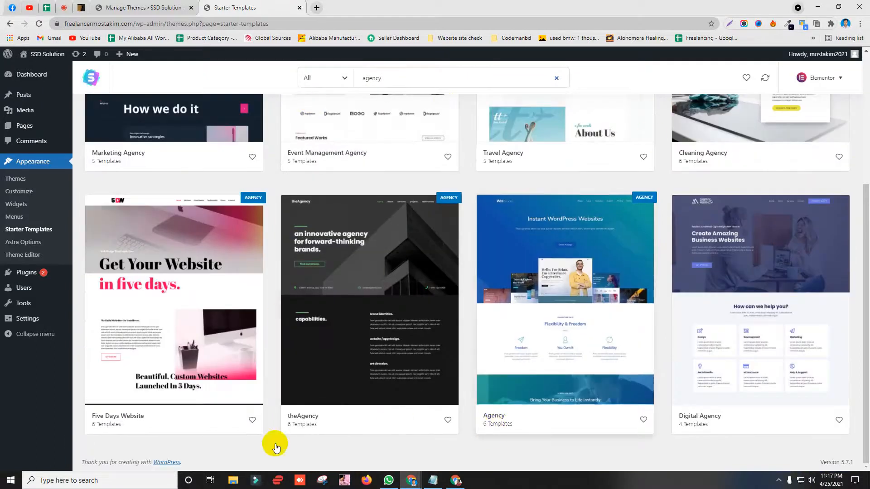
scroll(213, 359, "up", 5)
scroll(545, 375, "down", 4)
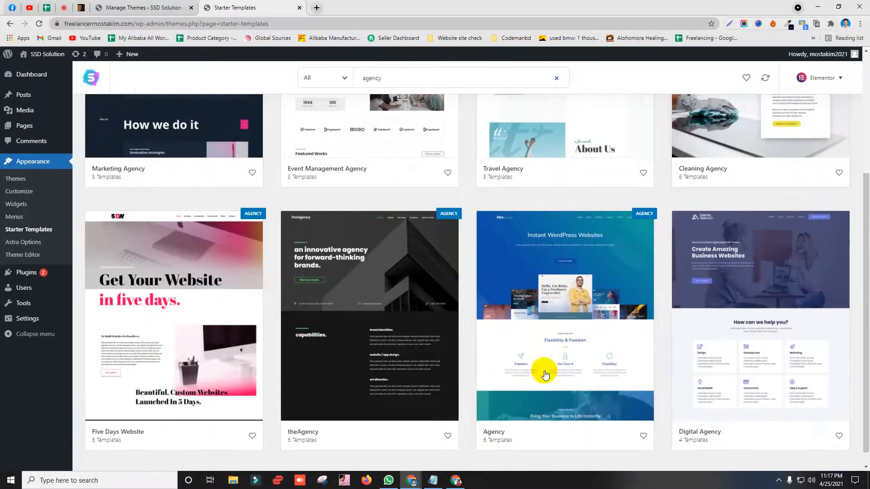
scroll(545, 375, "down", 1)
Step: Open the Agency starter site's details and preview its About page template
left_click(526, 414)
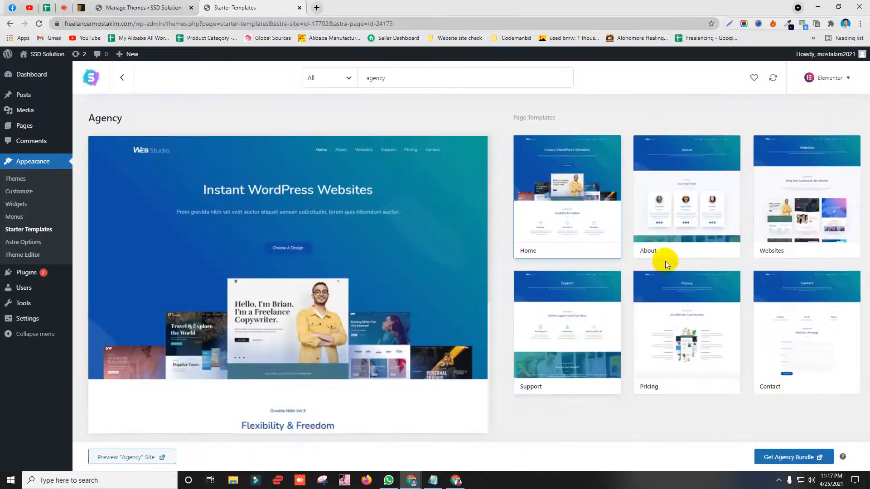
scroll(249, 285, "down", 3)
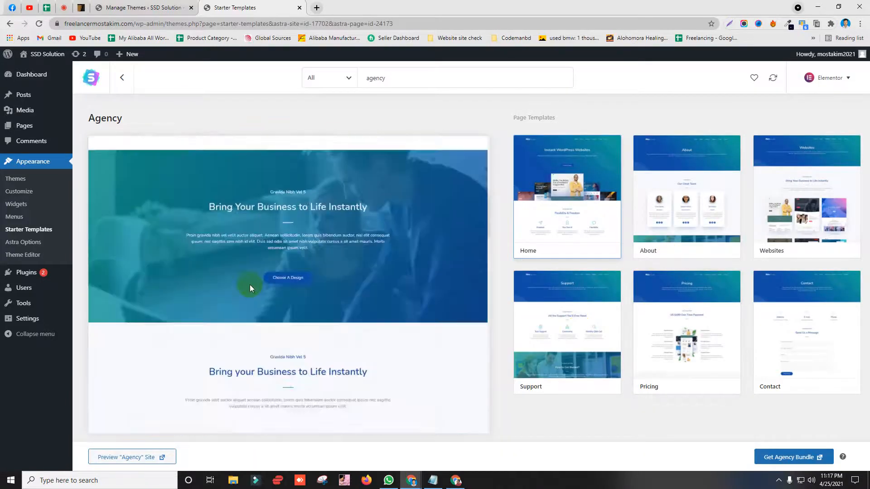
scroll(249, 288, "down", 10)
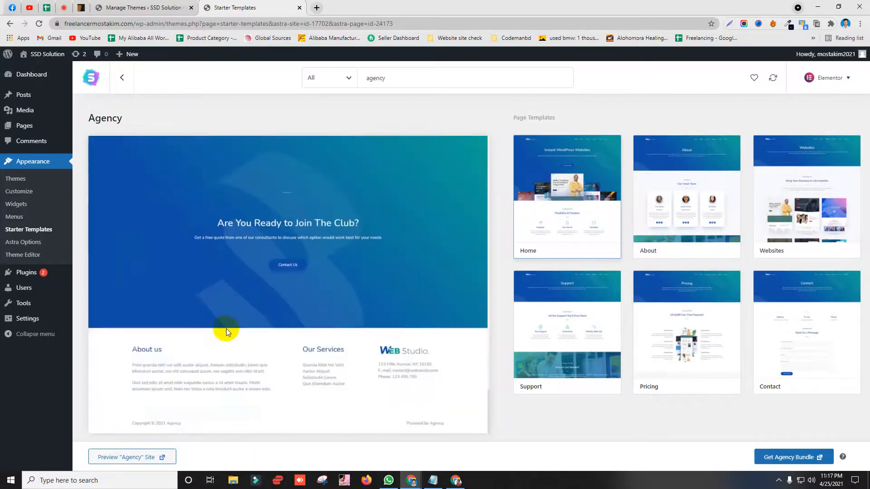
scroll(331, 328, "up", 10)
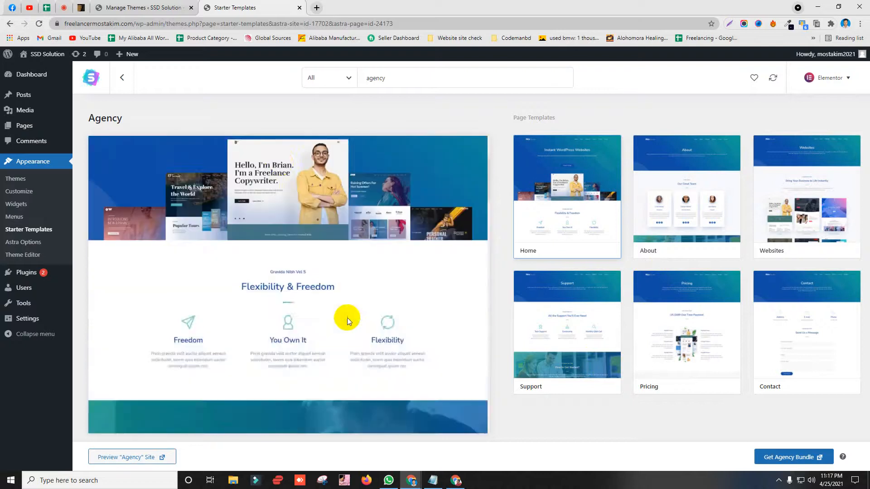
scroll(347, 320, "up", 3)
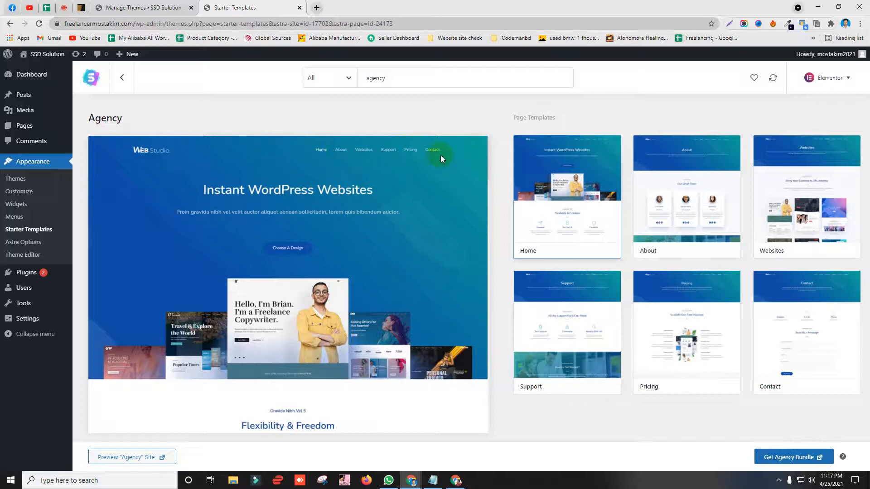
scroll(246, 263, "down", 2)
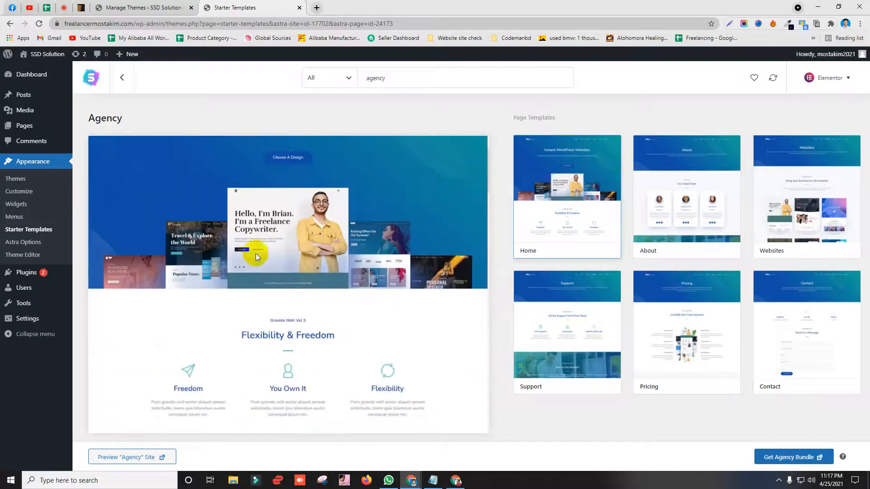
left_click(671, 183)
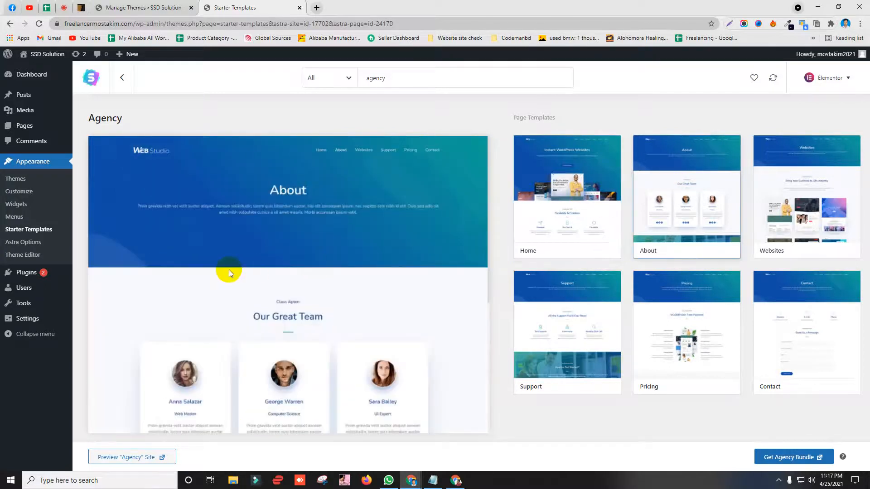
scroll(229, 269, "down", 1)
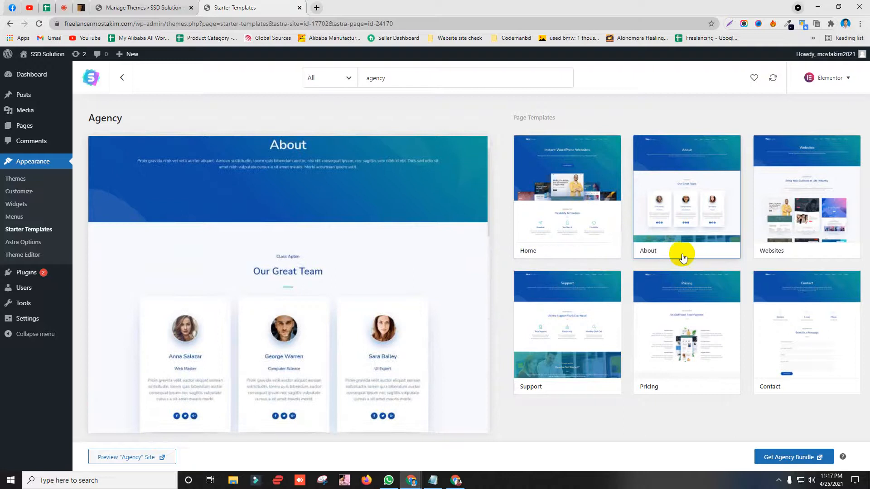
Step: Preview the Websites, Support, Pricing, Contact and Home templates, then open the Agency Bundle pricing
left_click(800, 216)
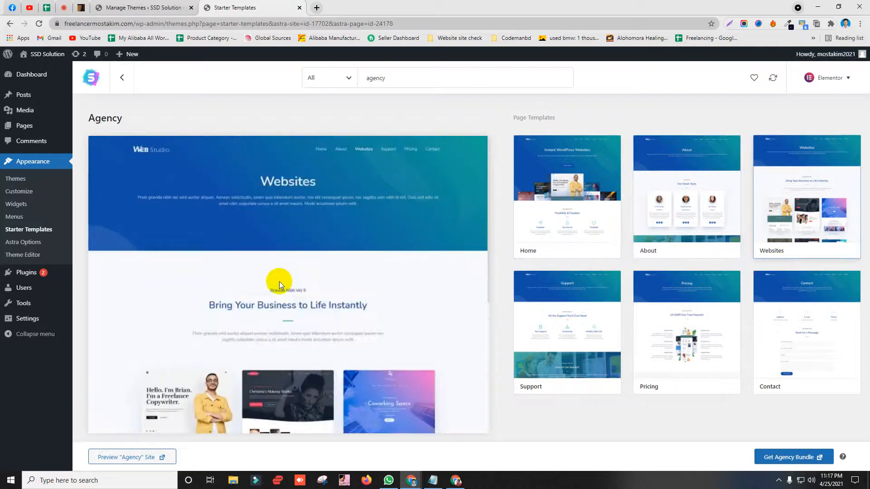
scroll(279, 282, "down", 10)
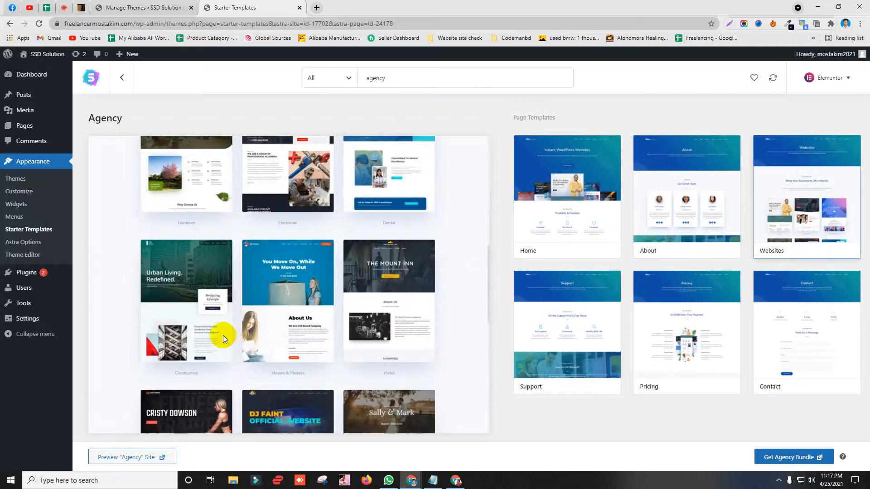
scroll(223, 335, "down", 5)
scroll(194, 325, "up", 4)
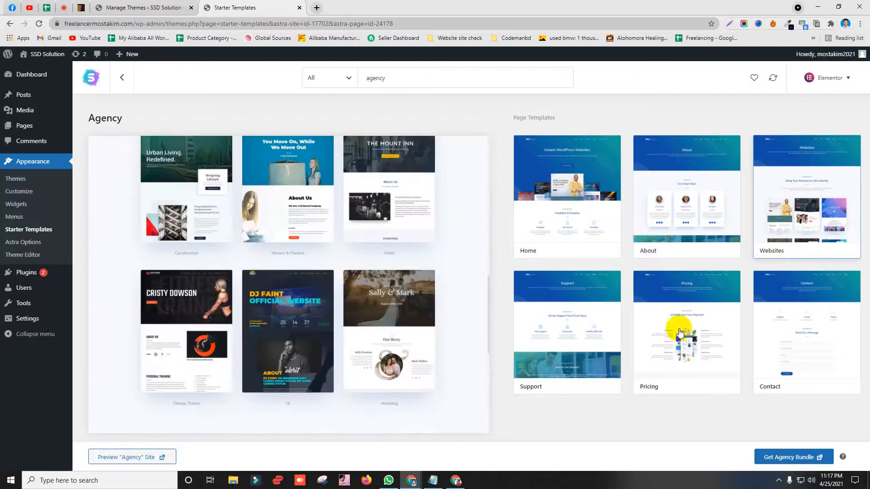
left_click(562, 352)
left_click(641, 356)
left_click(761, 346)
scroll(227, 306, "down", 2)
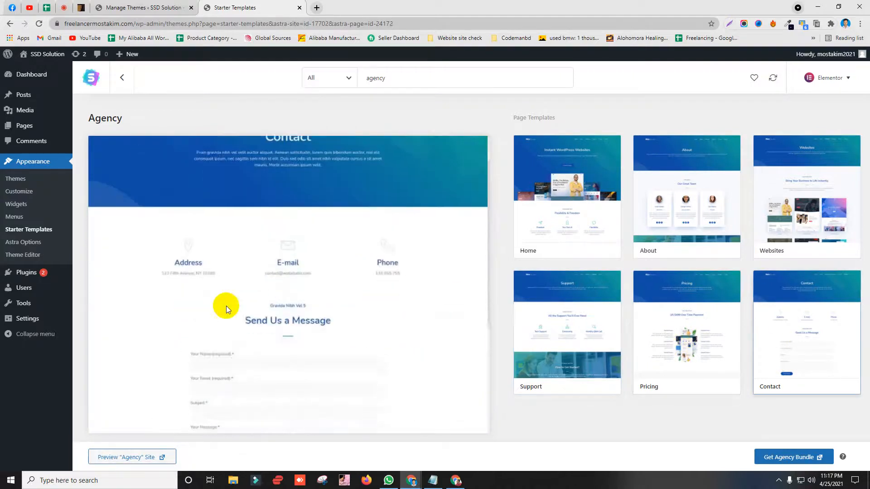
scroll(227, 306, "down", 5)
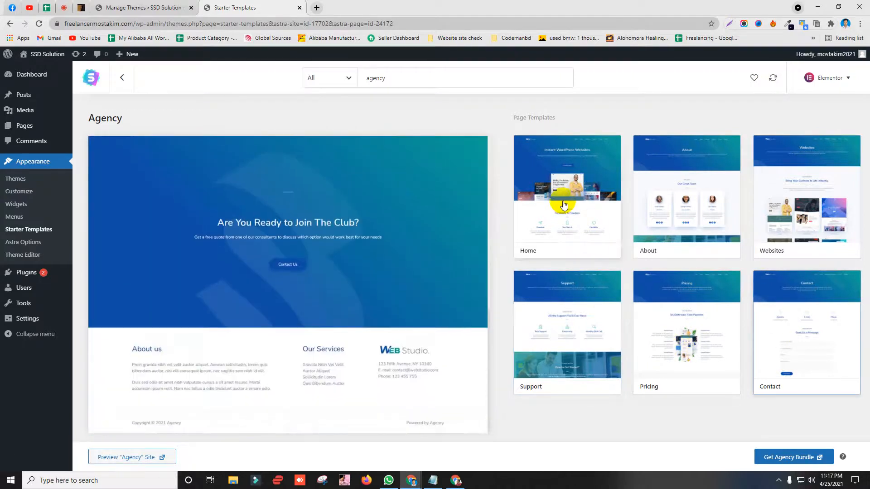
left_click(564, 205)
scroll(485, 253, "down", 3)
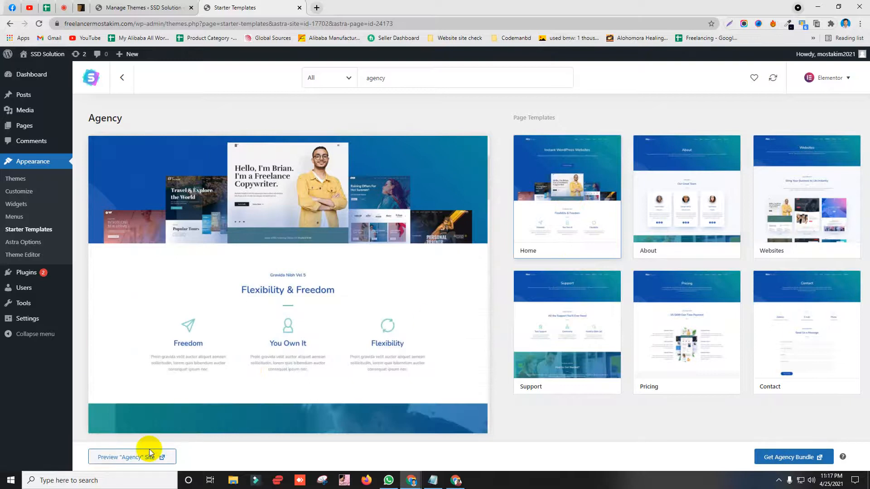
left_click(798, 459)
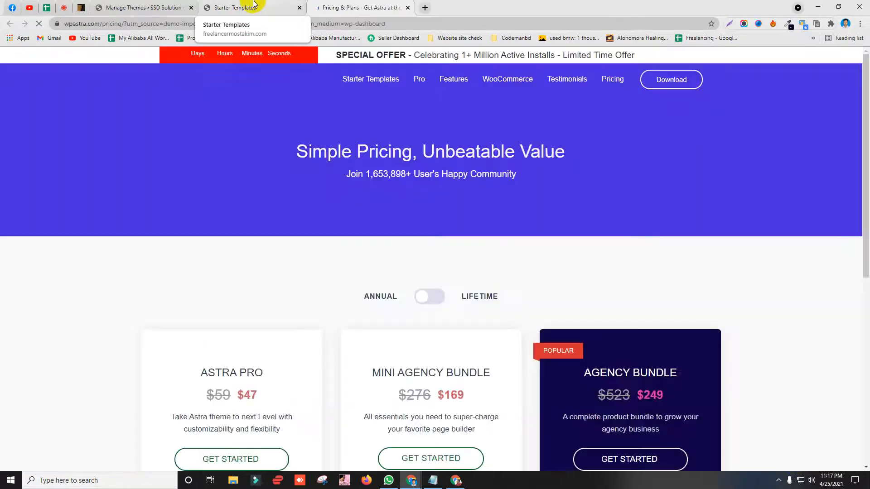
Step: Return to Starter Templates, rerun the agency search, and reopen the library via Astra Options
left_click(262, 7)
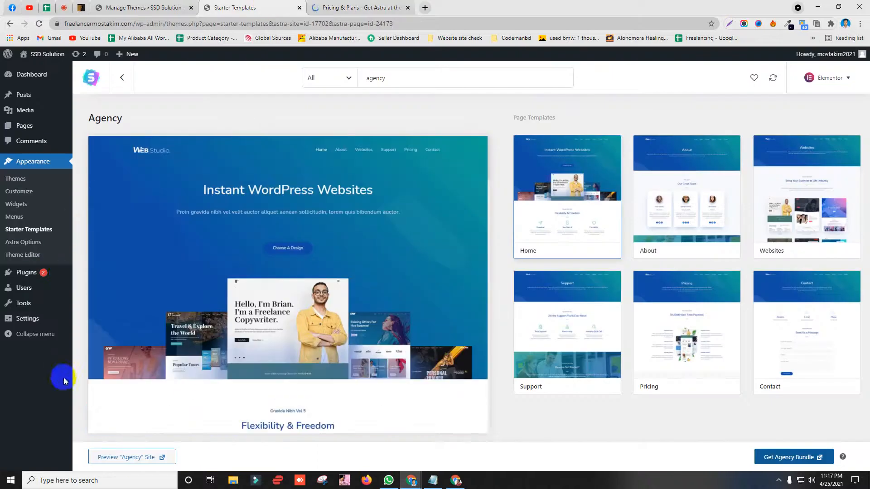
left_click(411, 83)
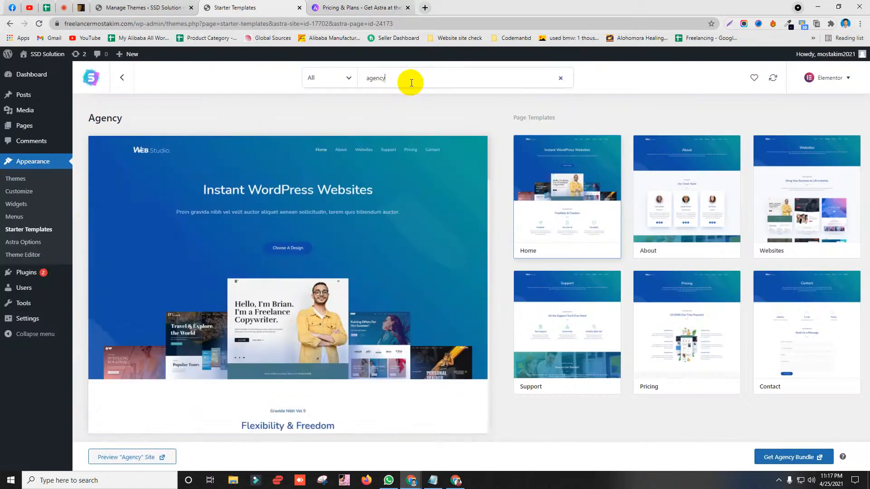
key("Return")
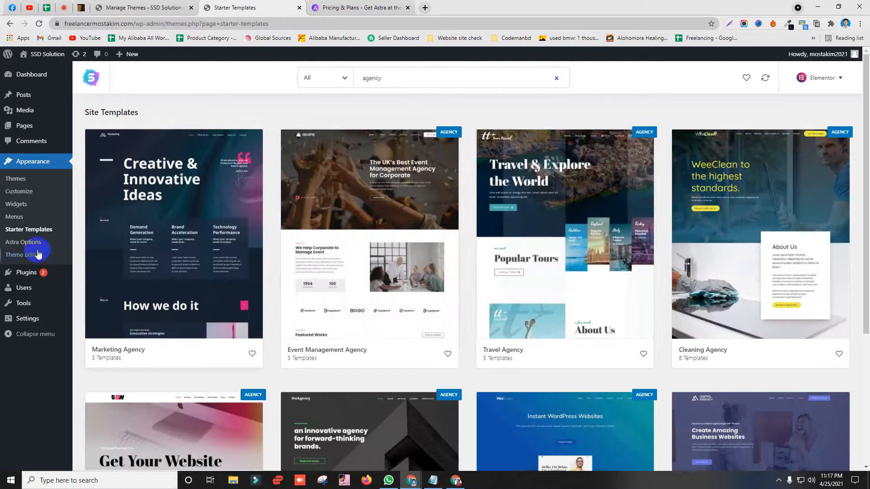
left_click(25, 243)
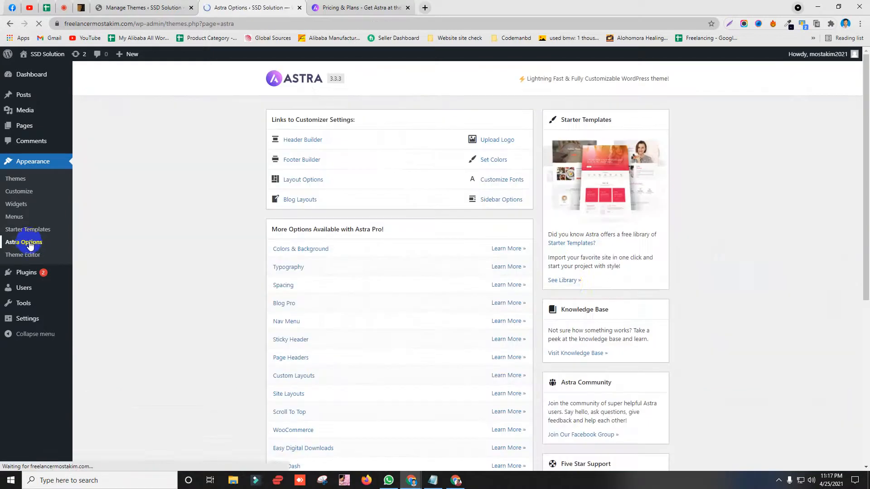
left_click(563, 280)
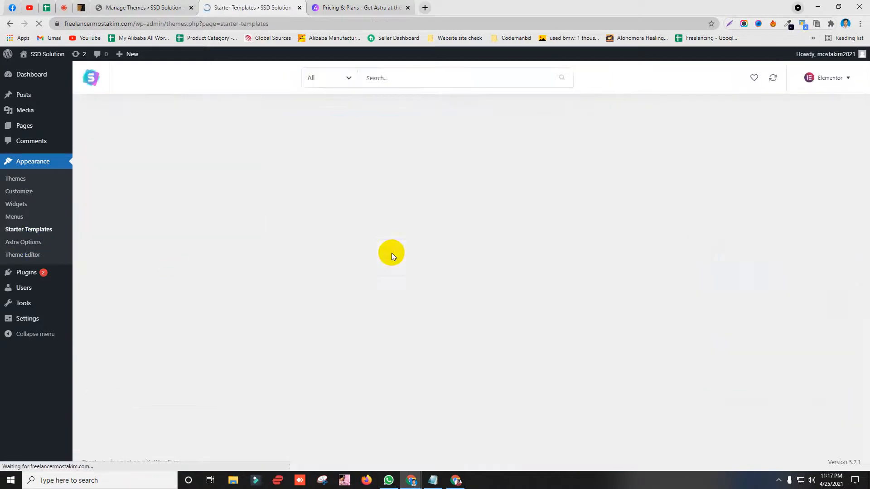
Step: Browse the library and open the Online Health Coach template details
scroll(358, 271, "down", 2)
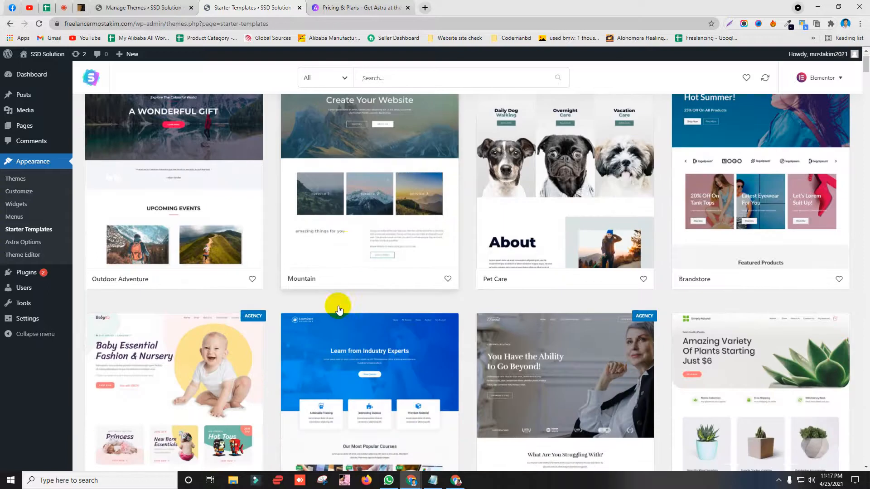
scroll(611, 254, "down", 8)
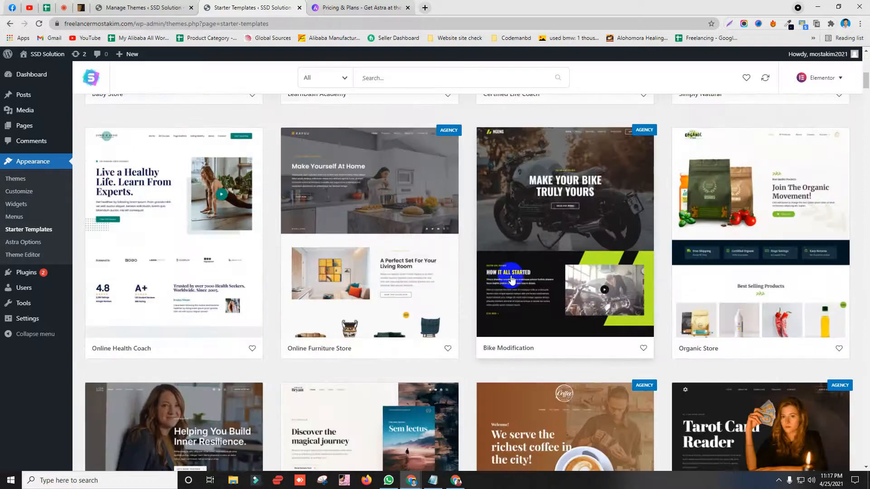
scroll(502, 278, "down", 3)
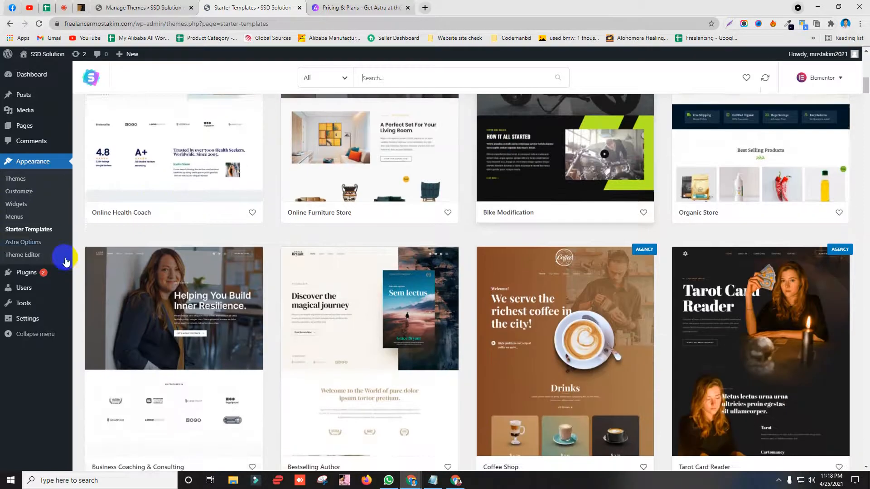
scroll(136, 203, "up", 4)
left_click(171, 181)
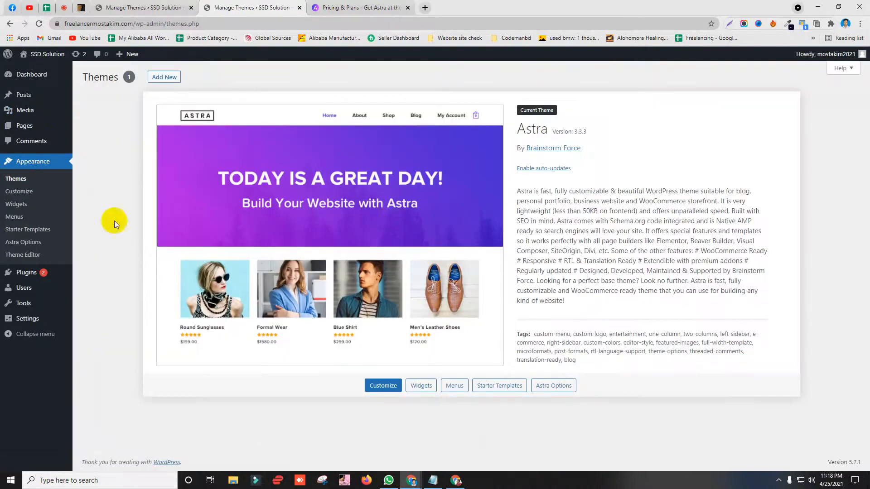
Step: Go through Themes and Astra Options back to the full Starter Templates library
left_click(38, 258)
left_click(27, 242)
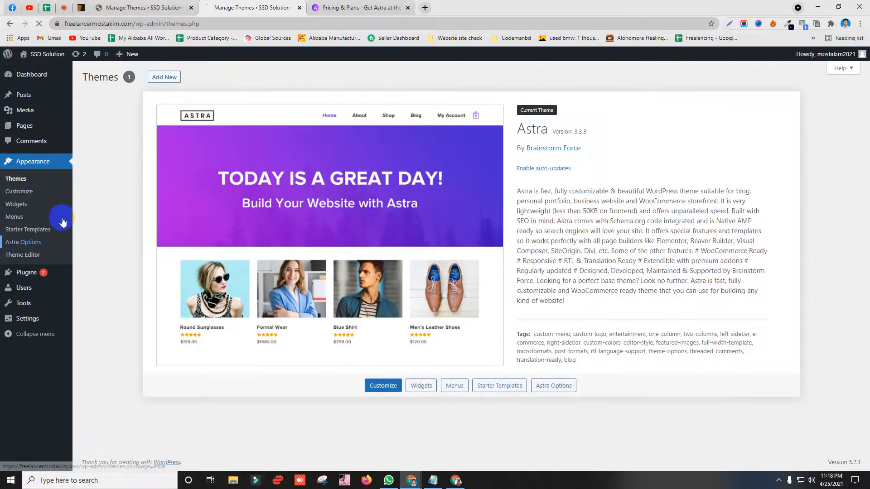
scroll(586, 197, "down", 4)
scroll(585, 198, "up", 4)
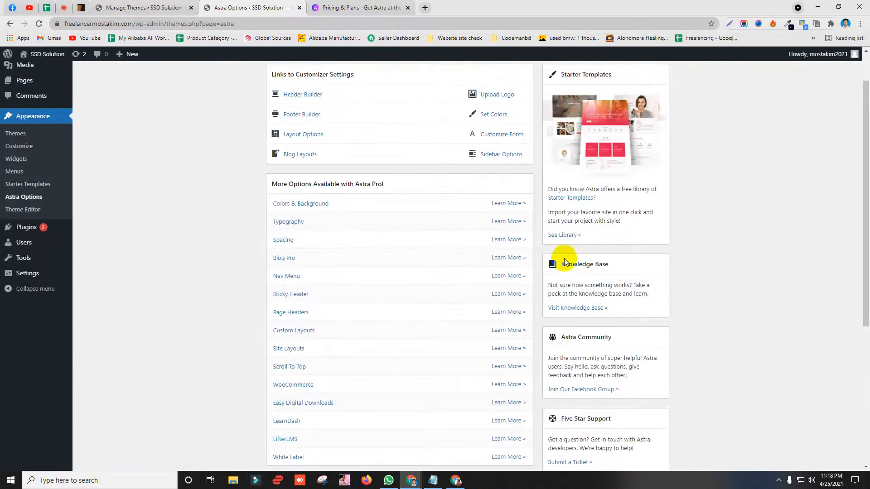
left_click(563, 235)
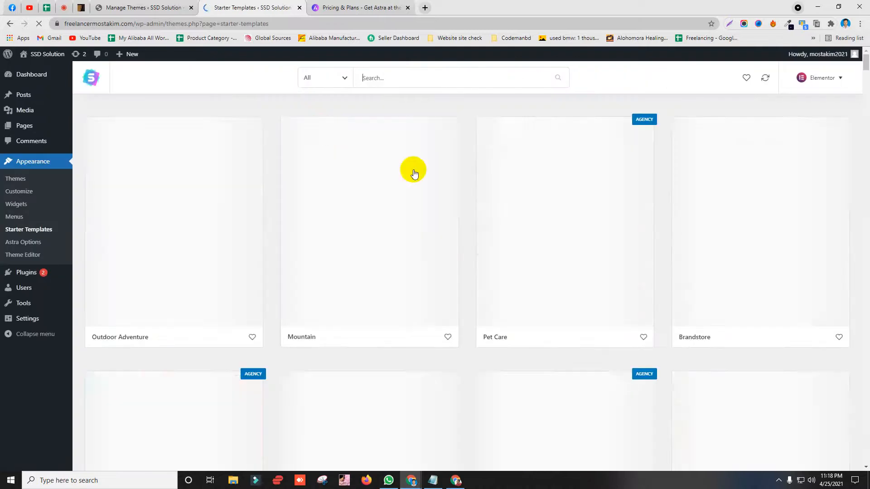
left_click(453, 77)
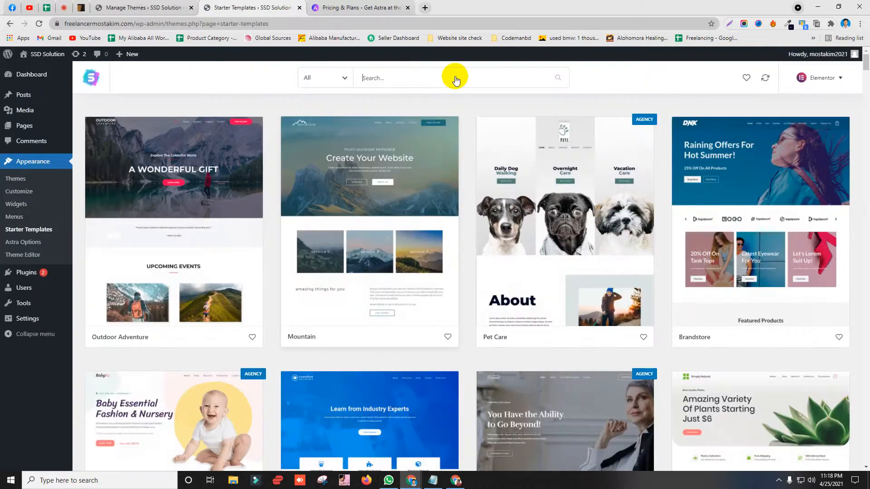
Step: Search 'age', pick Agency, and open the Agency starter site's details
type("age")
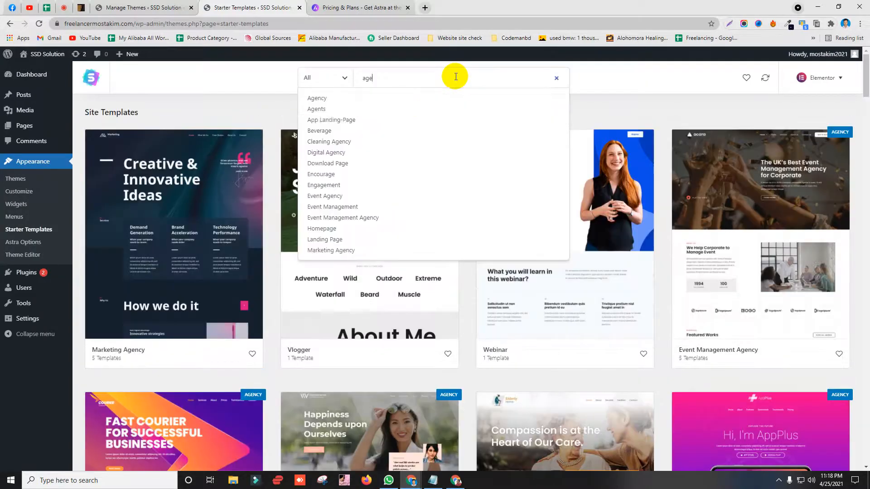
left_click(420, 98)
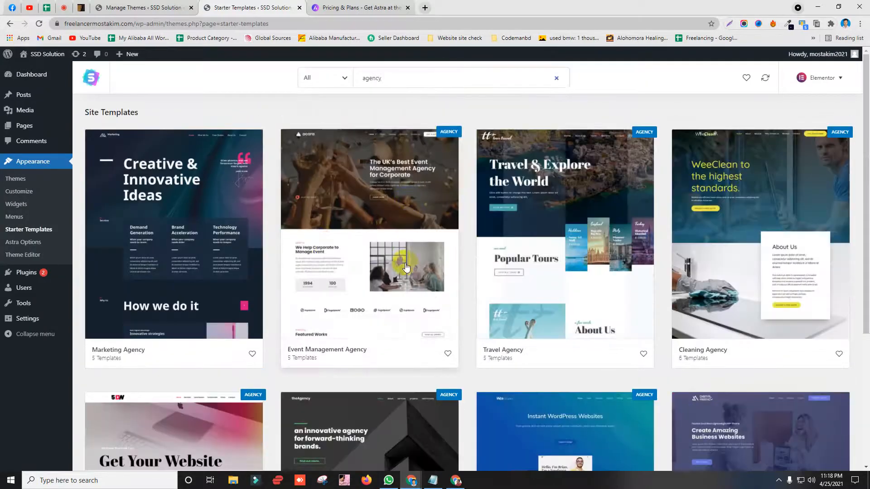
scroll(392, 190, "down", 5)
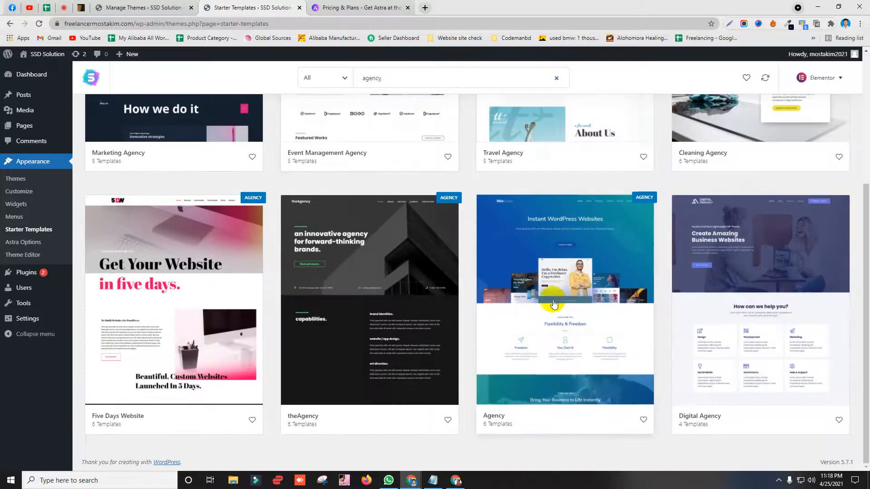
left_click(539, 346)
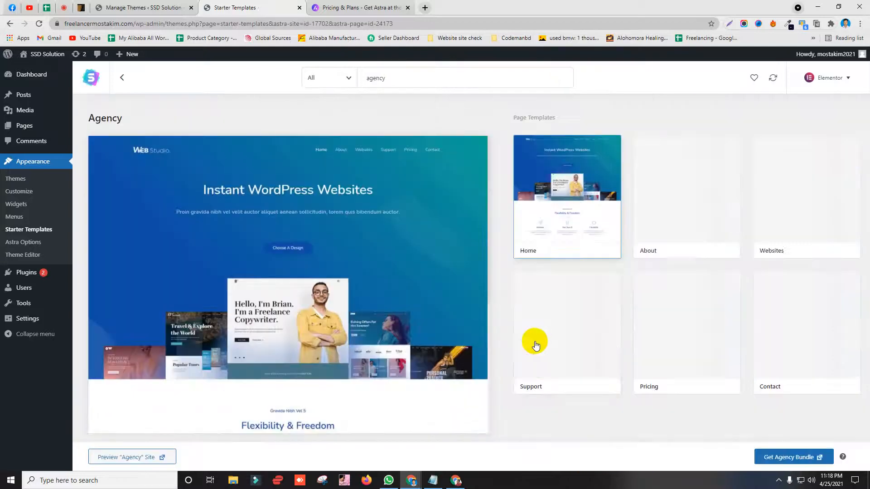
scroll(299, 407, "down", 5)
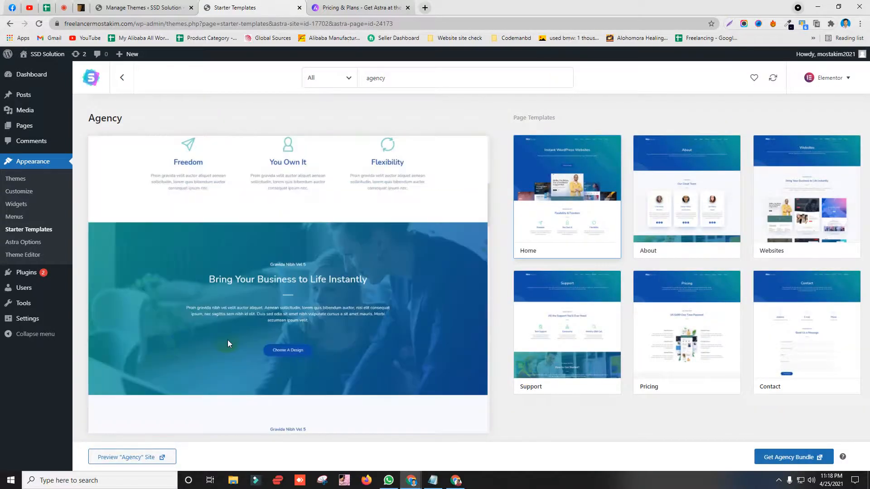
scroll(228, 344, "down", 10)
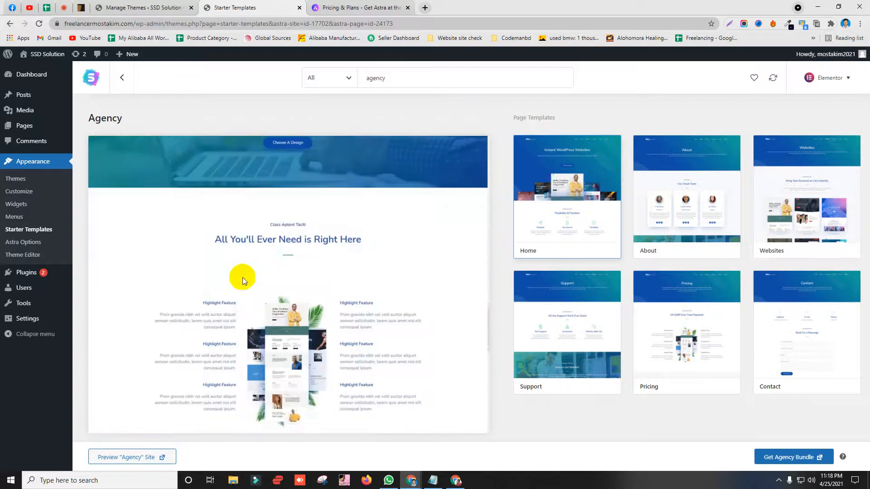
scroll(240, 279, "down", 5)
Step: Preview the About, Pricing and Contact page templates, then delete the agency search query
left_click(670, 194)
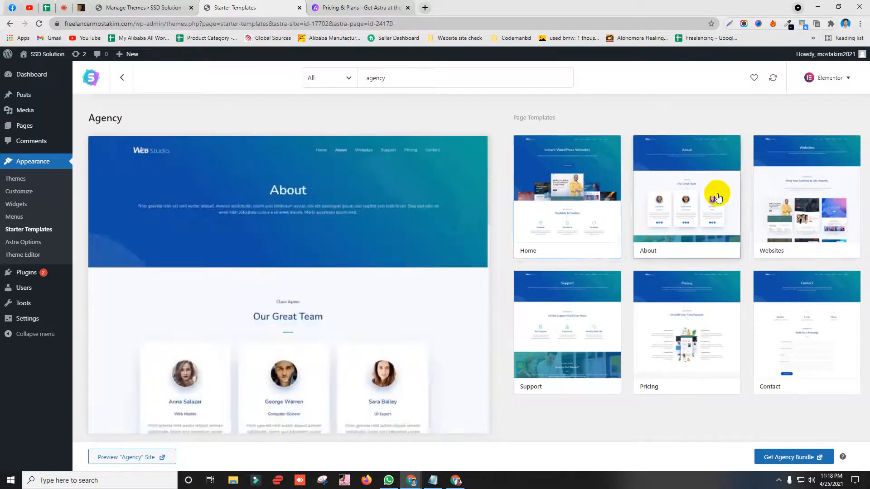
left_click(560, 203)
left_click(570, 323)
left_click(657, 346)
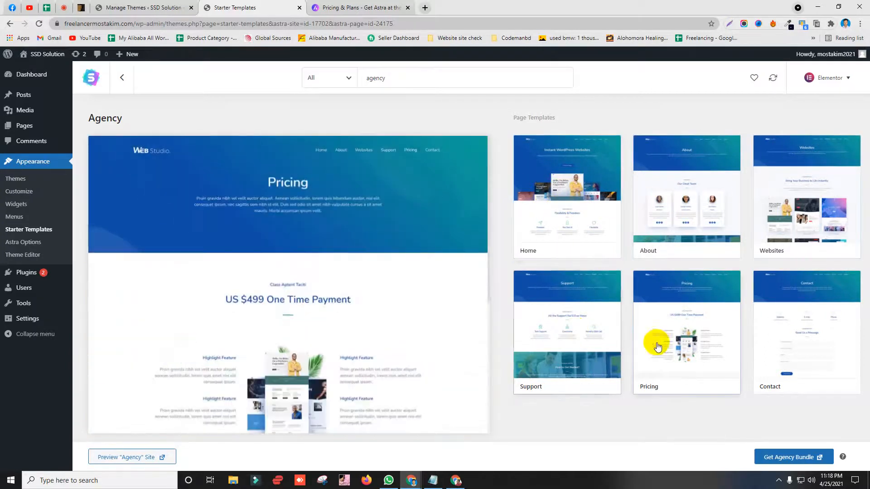
left_click(779, 341)
left_click(385, 79)
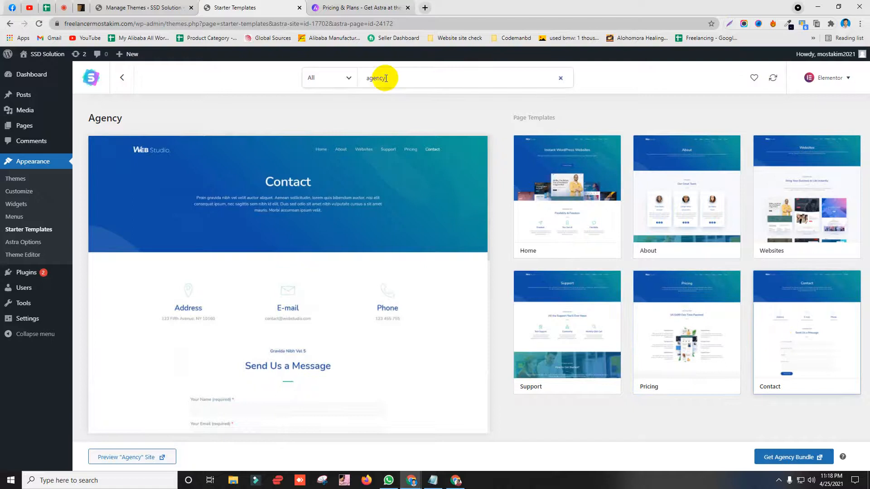
key("BackSpace")
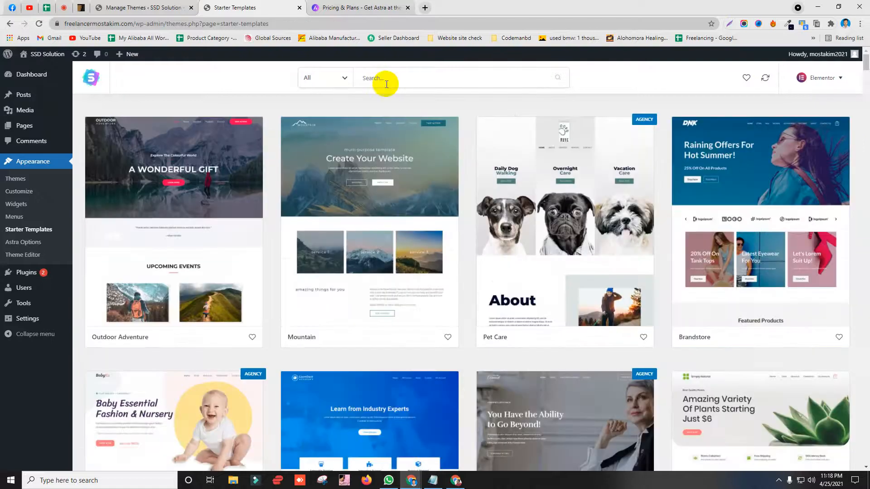
Step: Search 'por', choose the Corporate category, and open the Digital Agency starter site
scroll(377, 163, "down", 4)
scroll(385, 213, "up", 4)
scroll(370, 239, "down", 8)
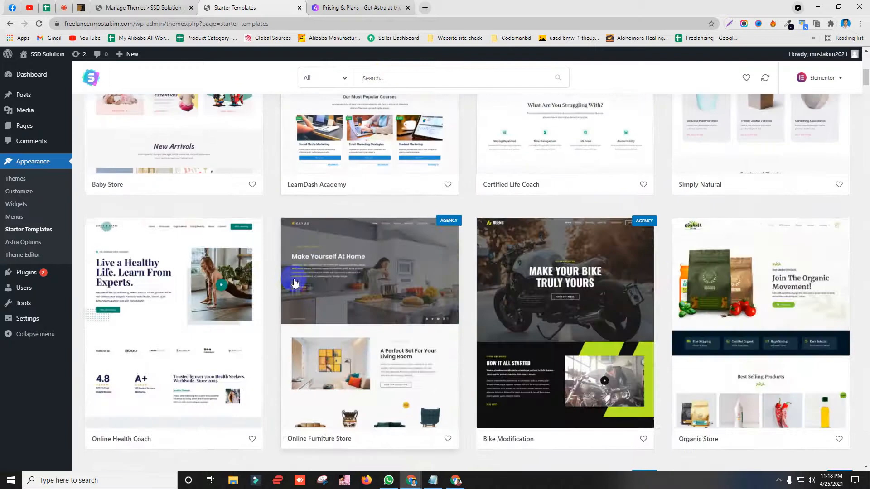
scroll(375, 120, "up", 5)
left_click(386, 77)
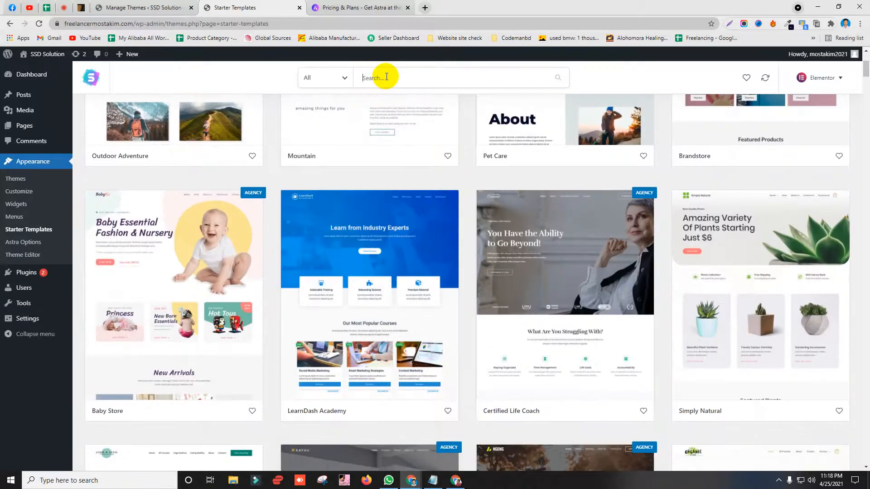
type("por")
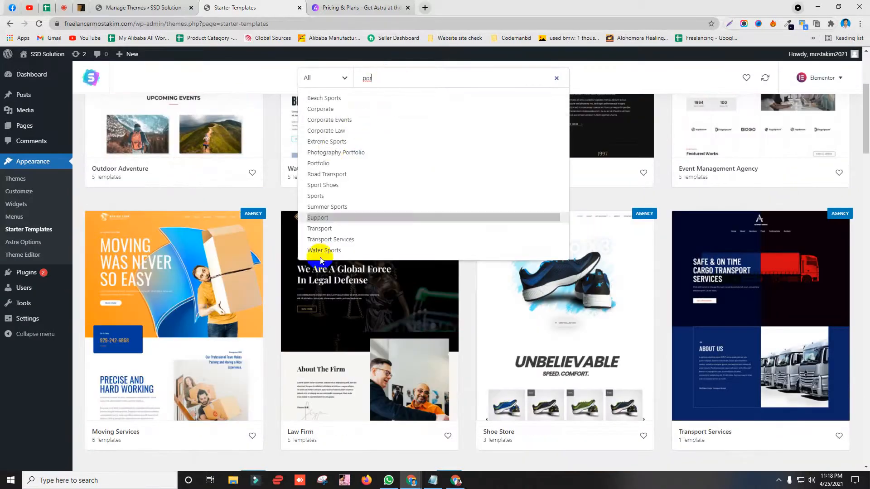
scroll(323, 243, "up", 3)
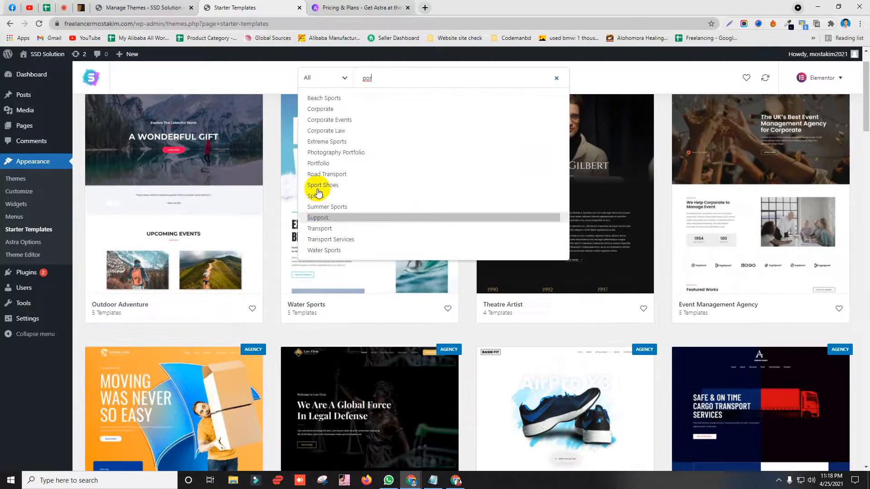
left_click(326, 110)
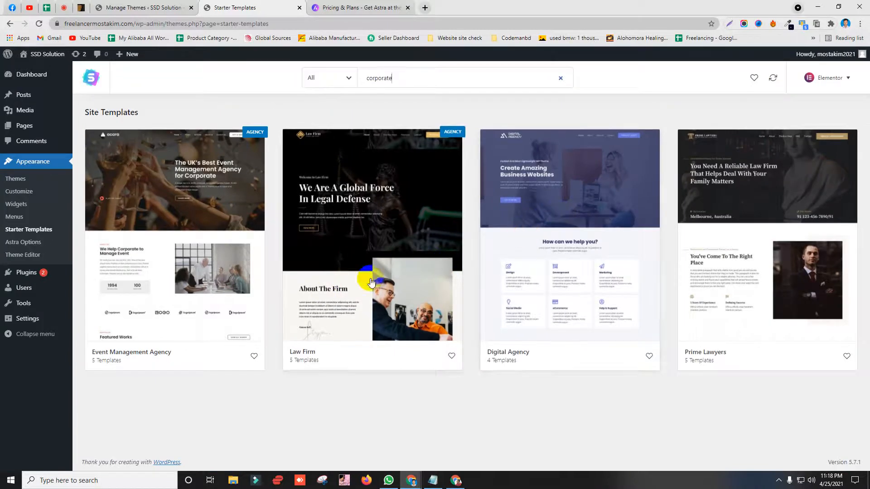
left_click(577, 237)
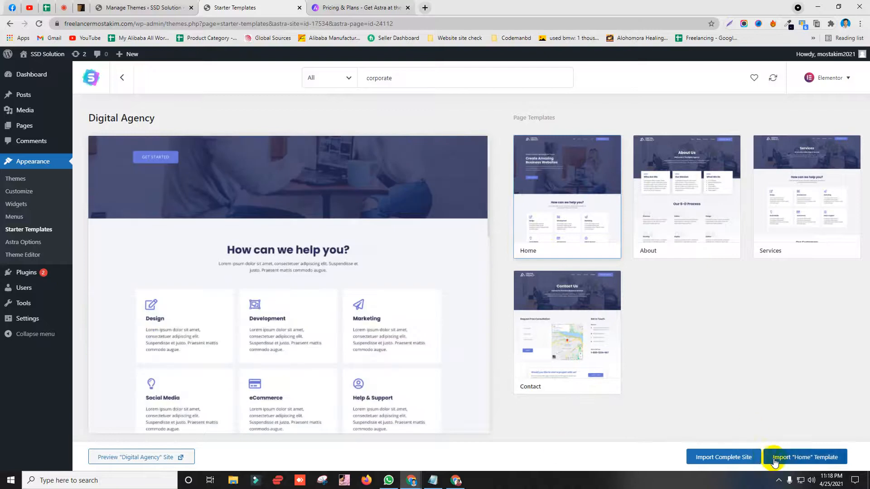
Step: Start the complete Digital Agency import, answering Expert and My client to the setup questions
left_click(733, 459)
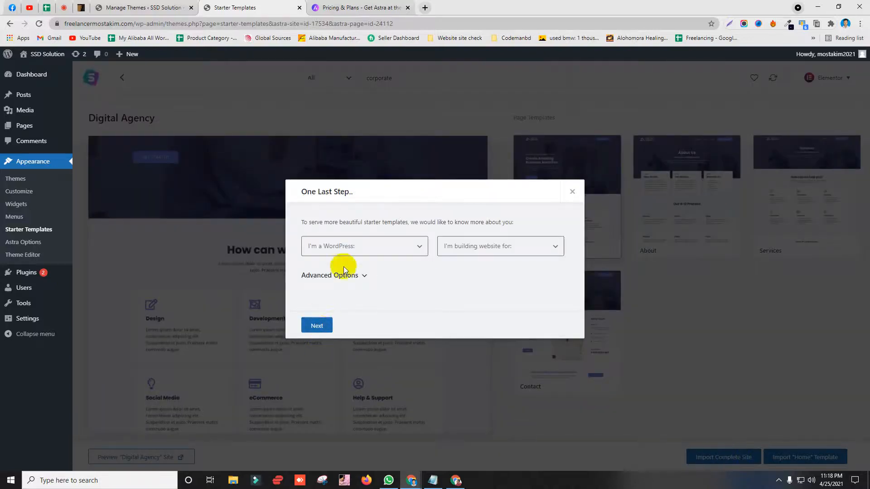
left_click(344, 248)
left_click(344, 284)
left_click(489, 247)
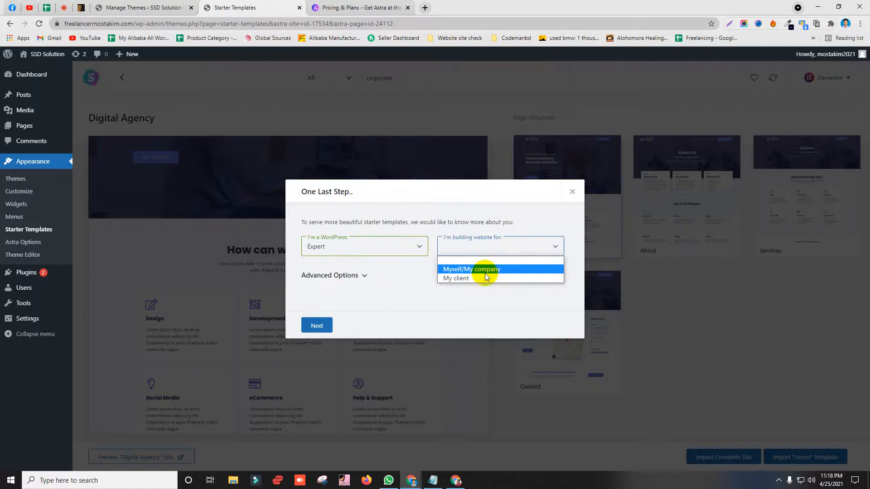
left_click(471, 279)
left_click(315, 324)
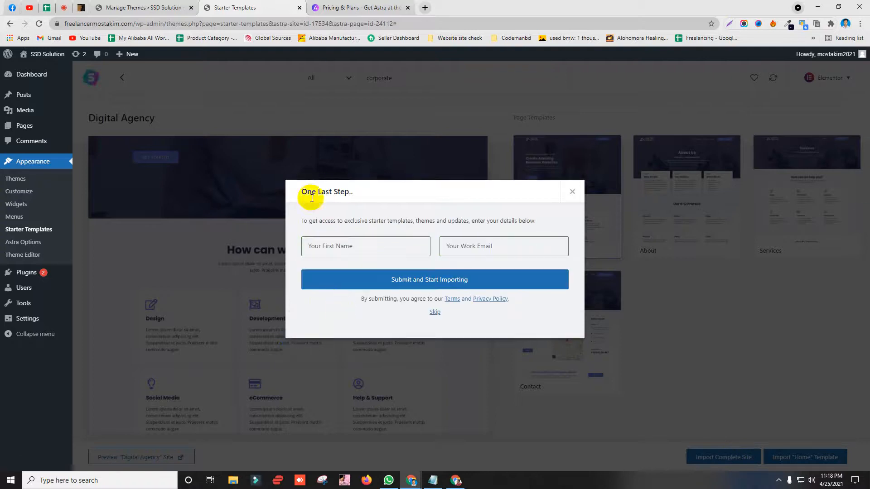
Step: Enter the first name and work e-mail, submit the form, and continue importing
left_click(340, 241)
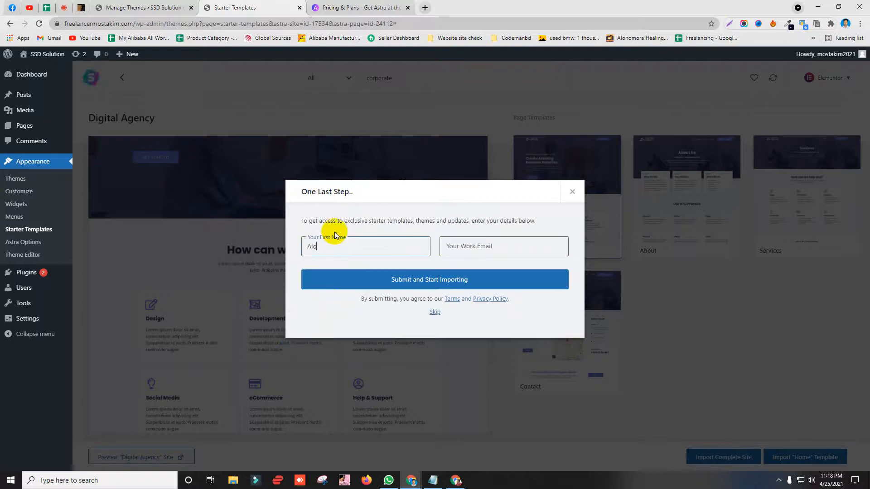
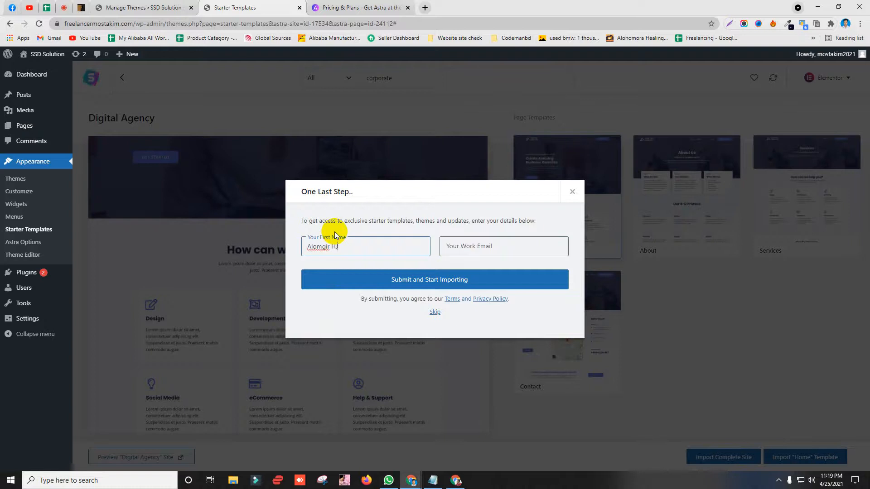
left_click(481, 244)
left_click(477, 267)
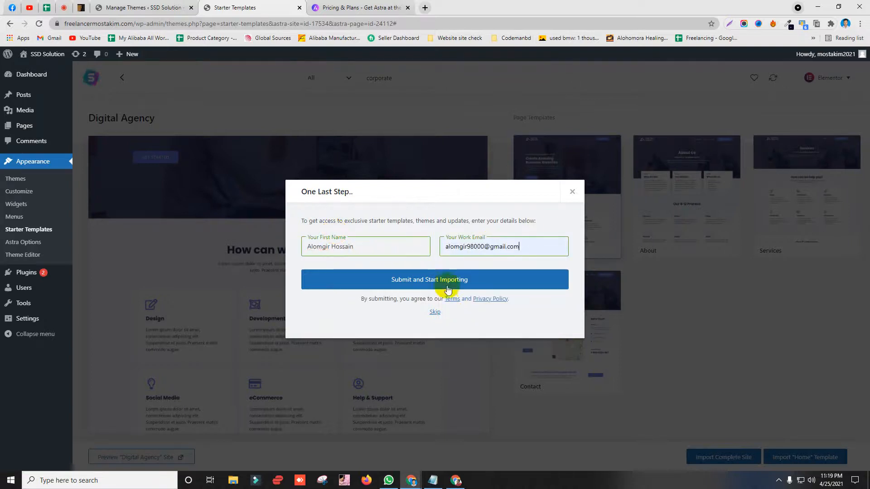
left_click(448, 289)
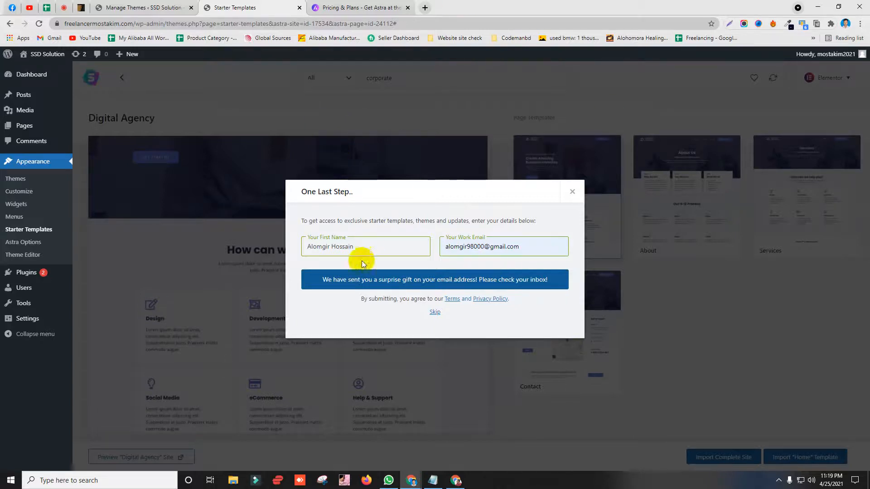
left_click(433, 312)
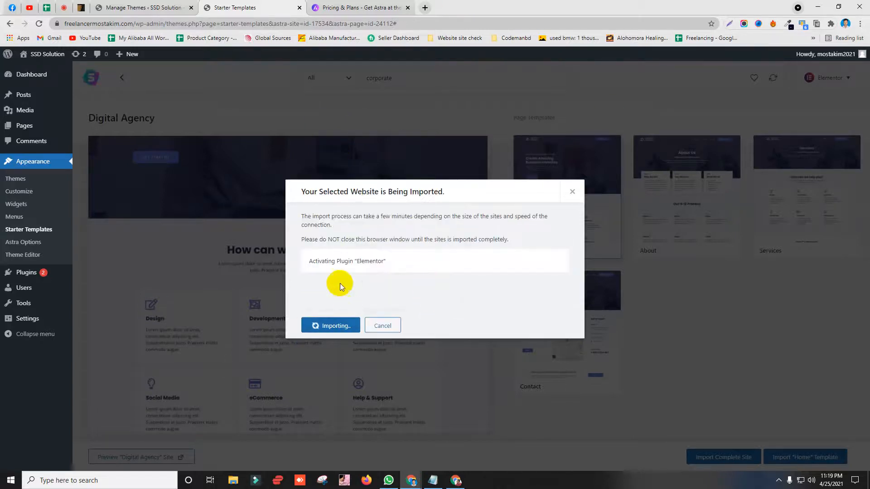
Step: Let the import run while reloading and then closing the Astra pricing tab
left_click_drag(310, 261, 452, 257)
left_click(452, 258)
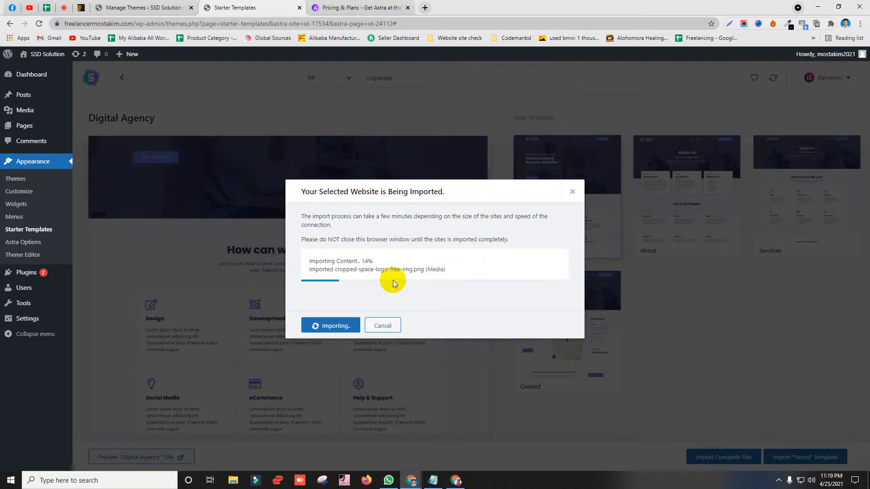
left_click(326, 8)
left_click(321, 25)
key("Return")
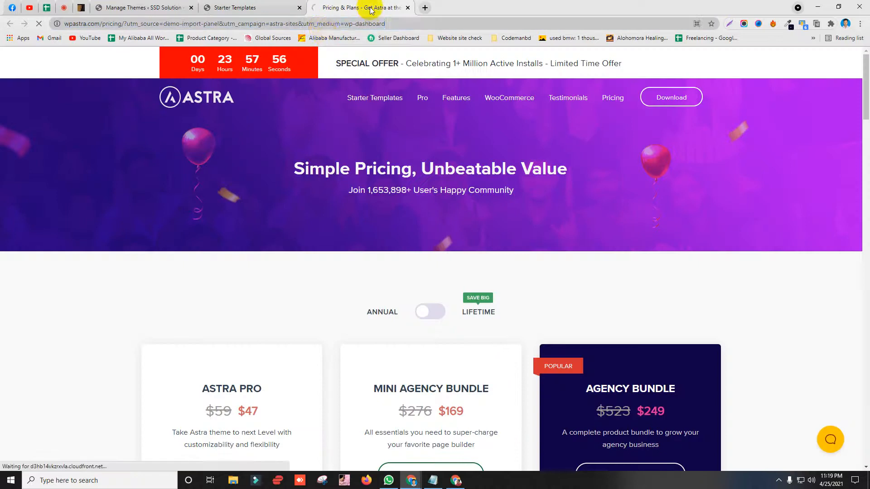
left_click(408, 8)
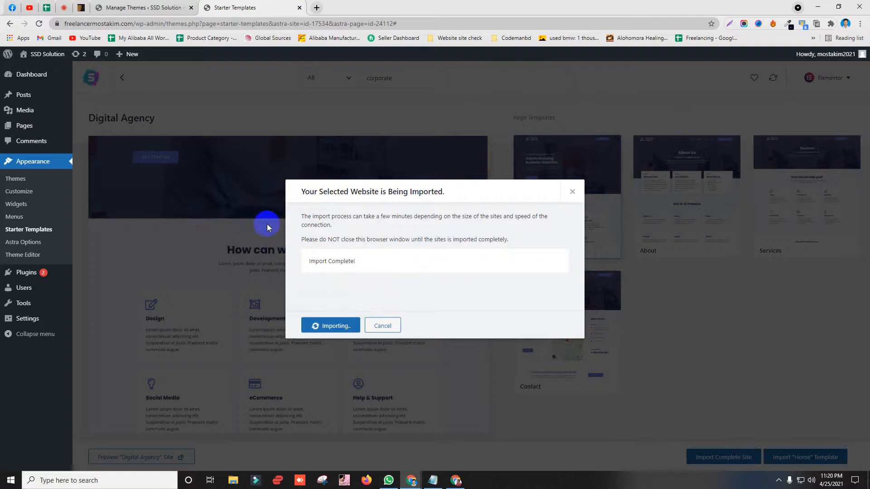
Step: Open the imported site in a new tab, then go back to Starter Templates
left_click(327, 326)
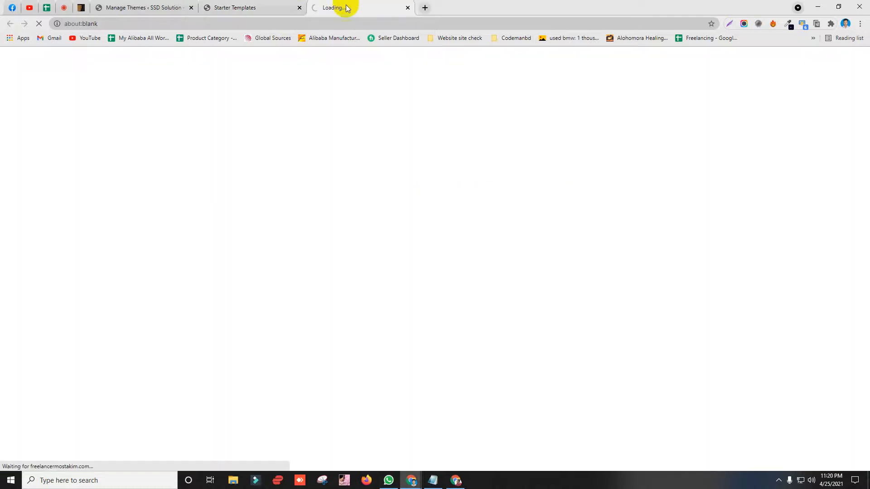
left_click(104, 25)
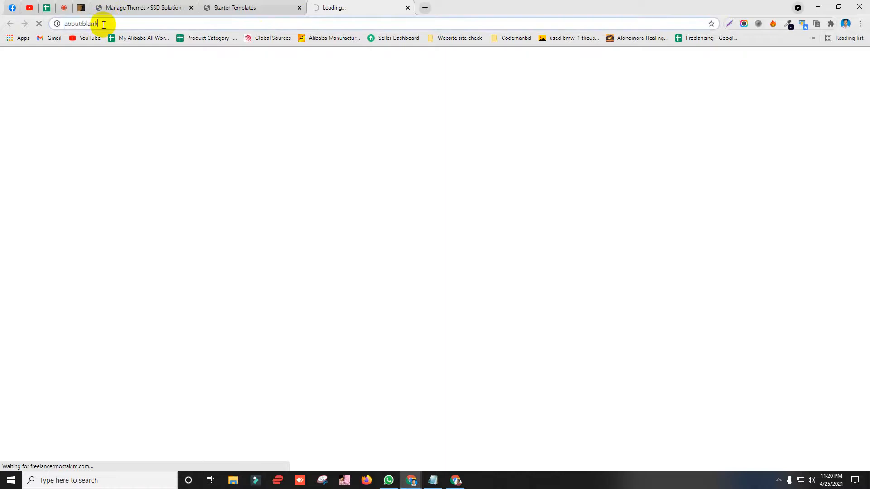
left_click(254, 8)
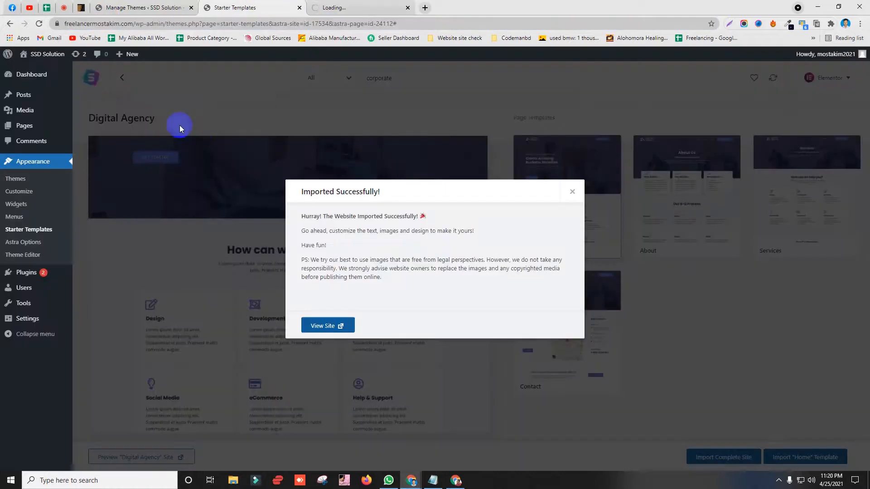
Step: Dismiss the import success message and close the tab that was loading the site
left_click(571, 193)
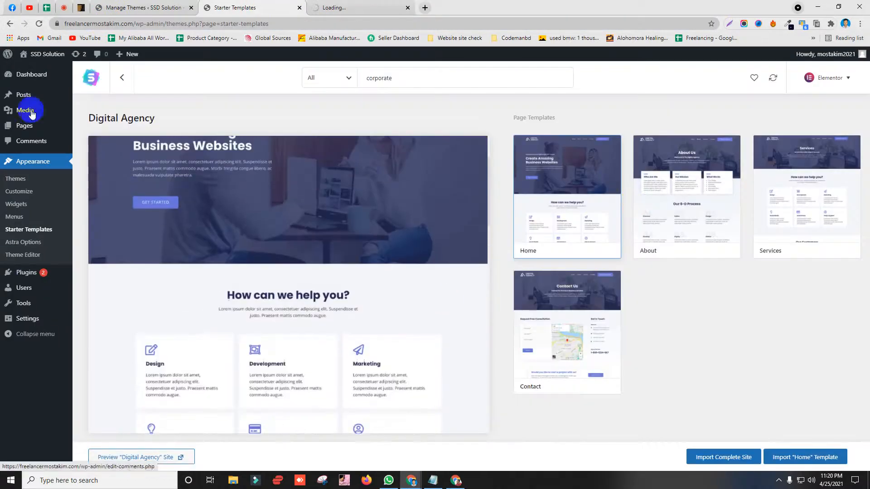
left_click(386, 8)
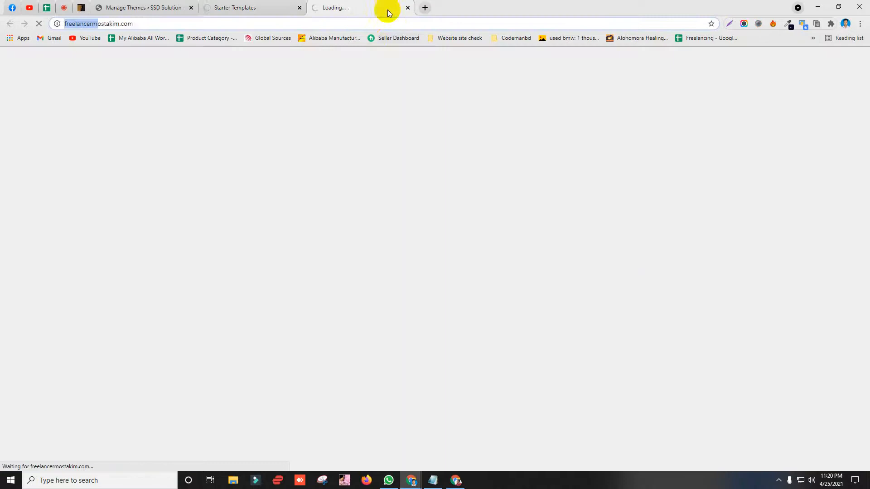
left_click(407, 8)
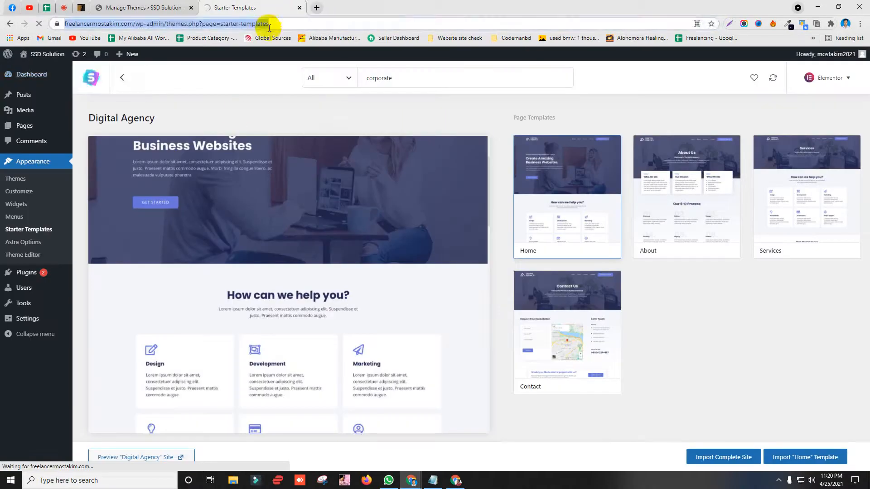
left_click(127, 7)
left_click(218, 8)
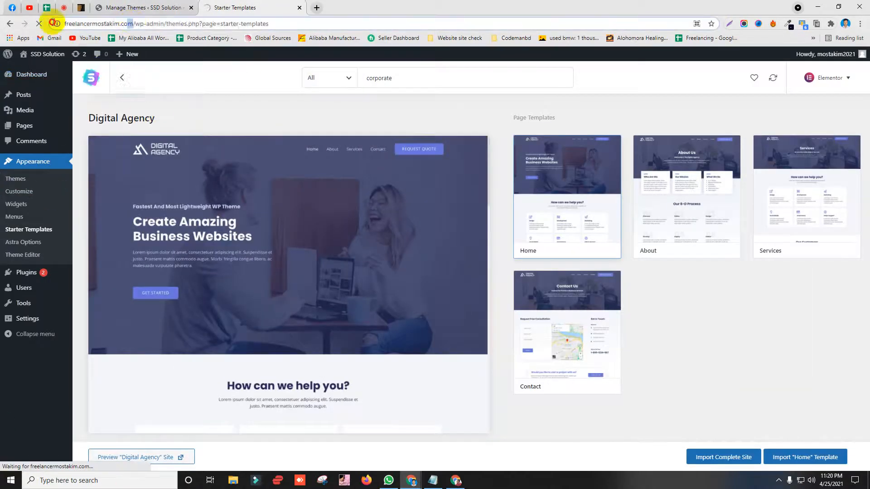
Step: Copy the site's base address and paste it into a new Chrome window
left_click_drag(65, 24, 153, 24)
right_click(118, 26)
left_click(141, 76)
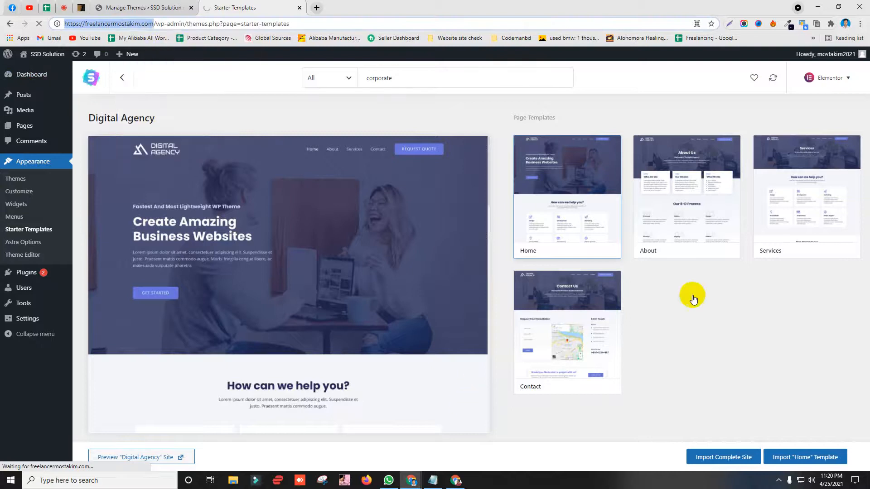
left_click(455, 481)
left_click(227, 23)
key("ctrl+v")
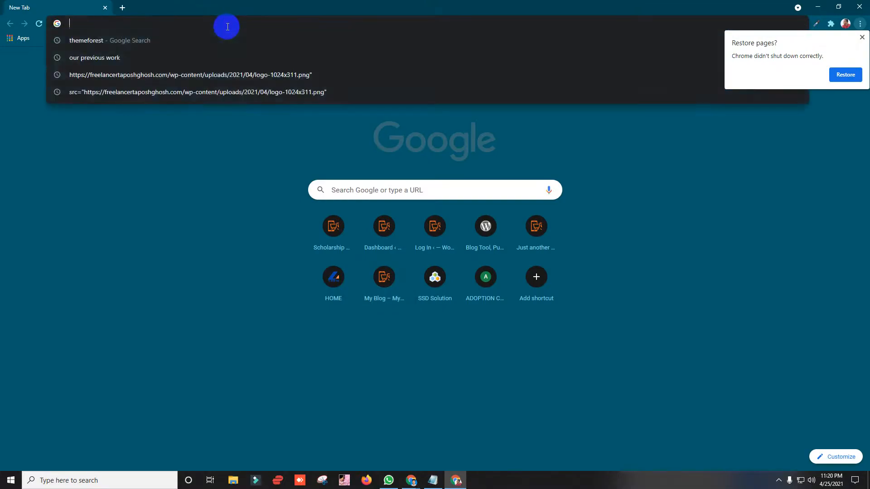
Step: Load the pasted site address, dismiss the restore-pages prompt, and reload the live Home page
key("Return")
left_click(861, 38)
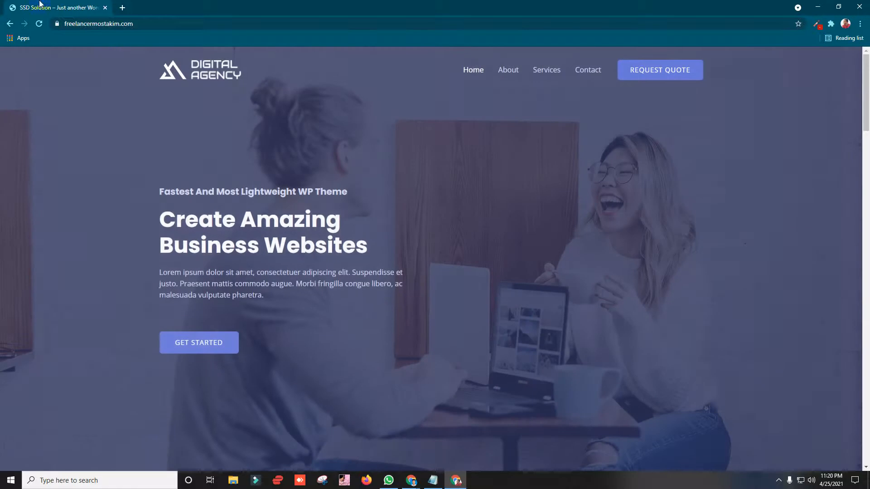
left_click(113, 24)
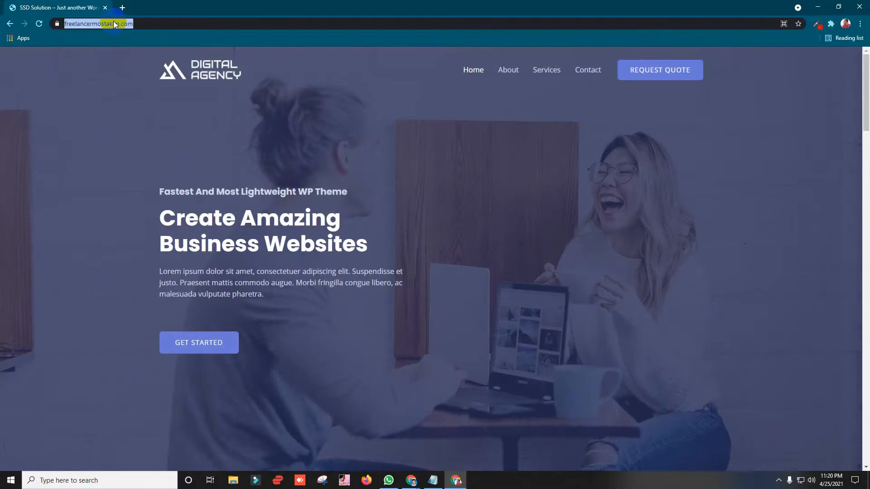
key("Return")
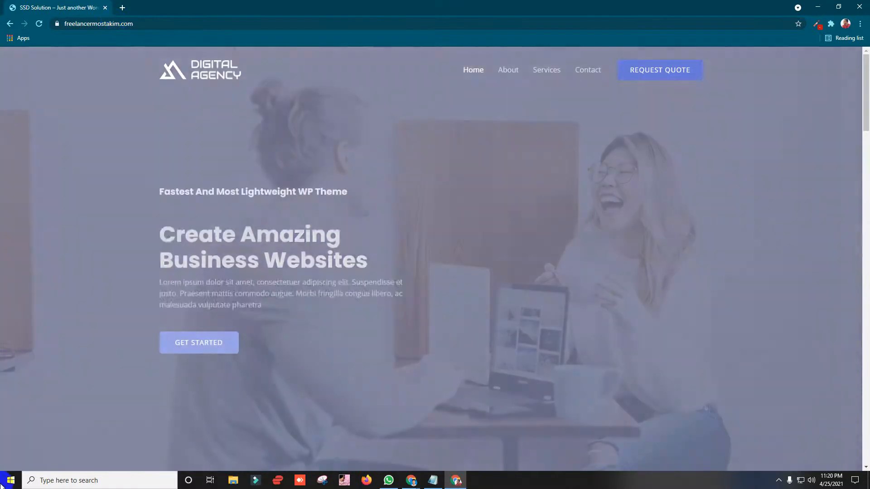
Step: Scroll the Home page down to the footer and back up to the hero text
scroll(233, 232, "down", 7)
scroll(231, 232, "down", 20)
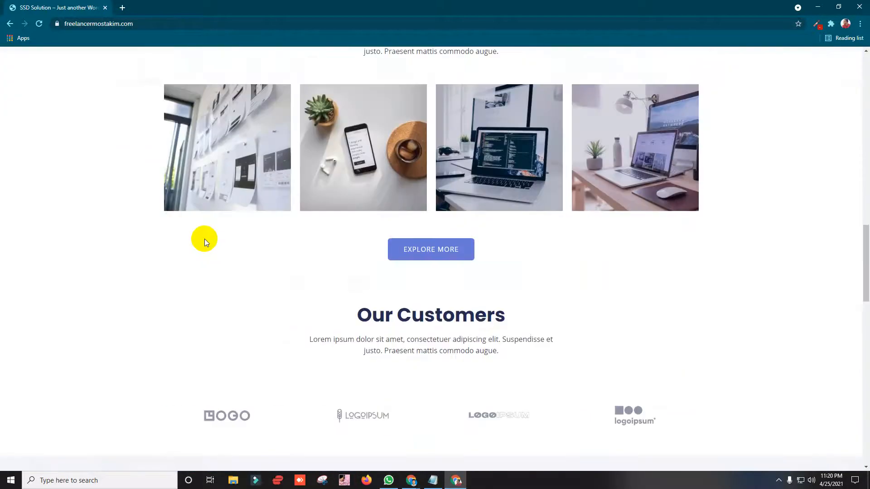
scroll(205, 232, "down", 2)
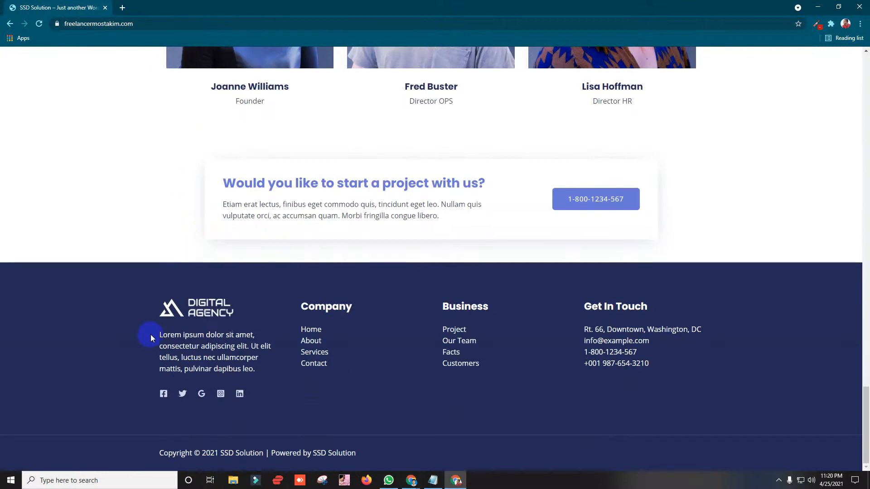
left_click_drag(258, 376, 271, 370)
left_click(290, 363)
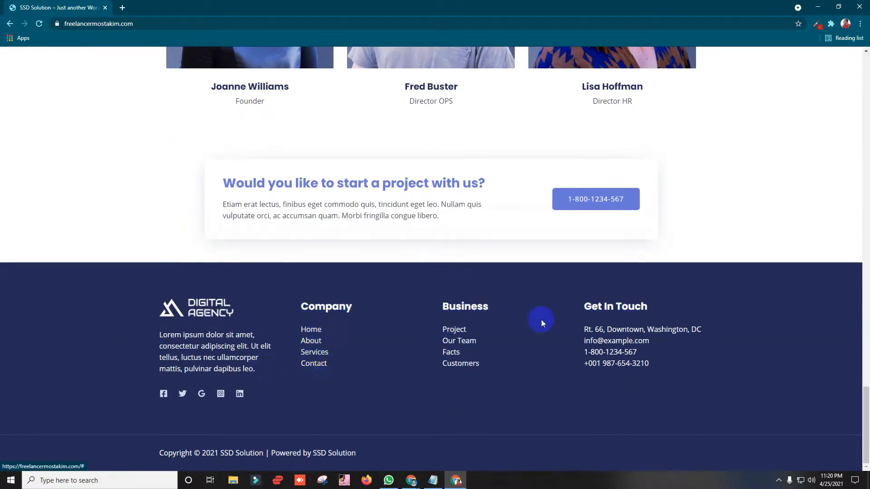
scroll(218, 303, "up", 20)
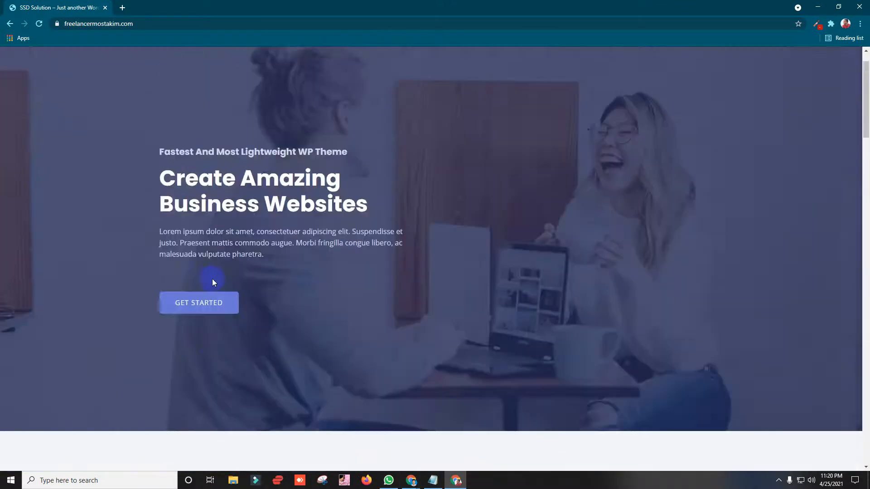
left_click_drag(194, 68, 519, 89)
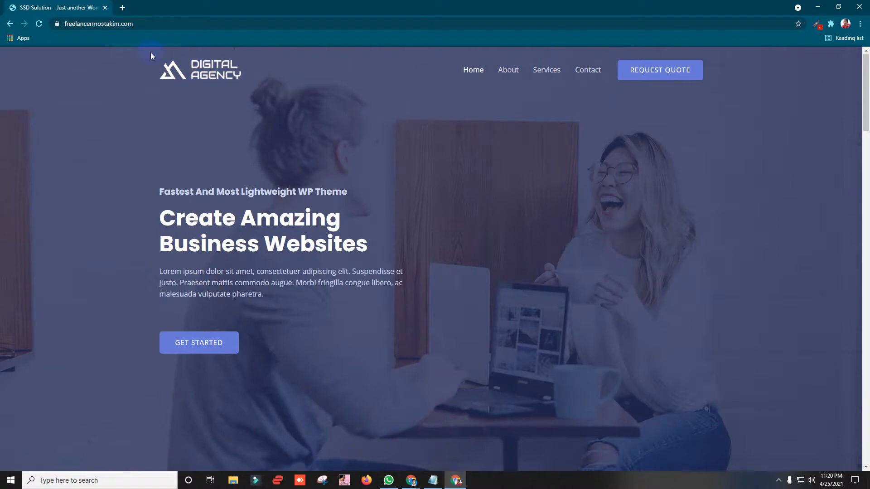
left_click_drag(221, 69, 308, 113)
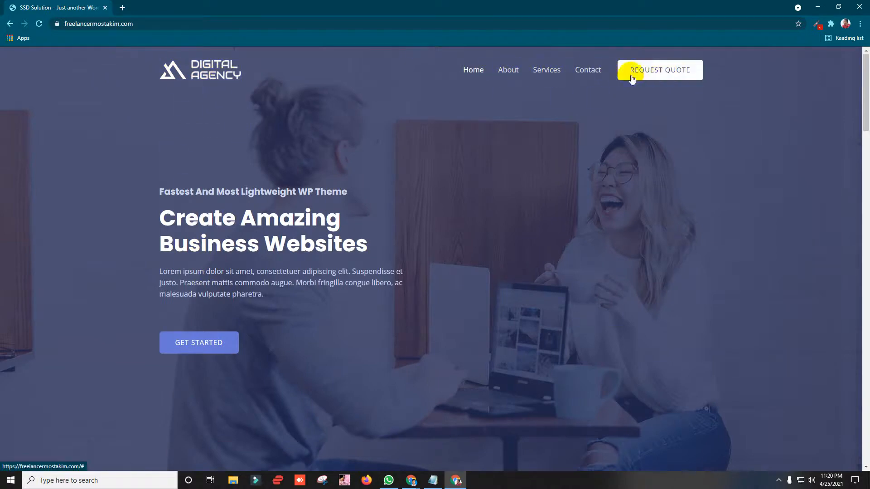
scroll(211, 145, "down", 3)
scroll(211, 145, "up", 3)
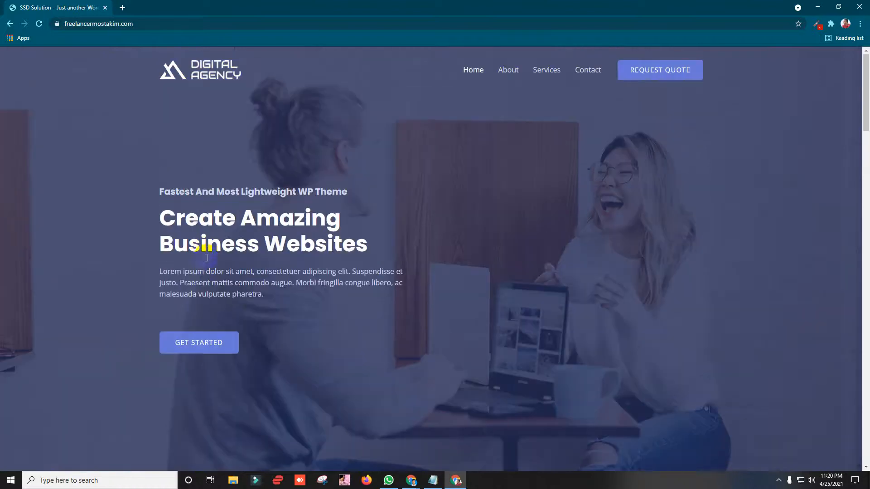
left_click_drag(290, 302, 135, 195)
left_click(229, 191)
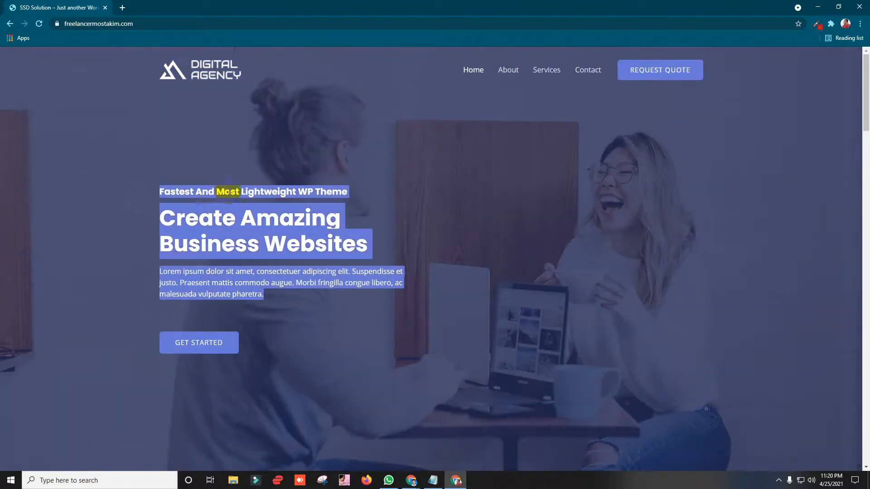
Step: Inspect the hero section's background-overlay div in Chrome developer tools, then close them
right_click(618, 188)
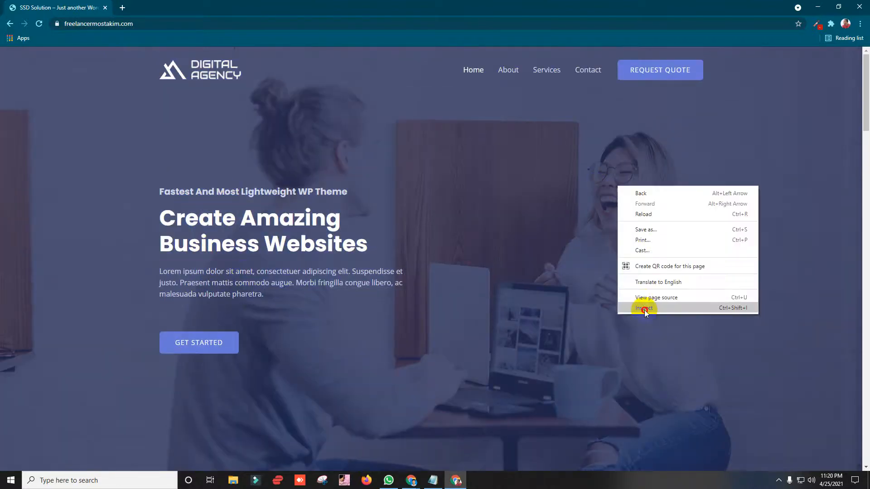
left_click(643, 311)
left_click(8, 308)
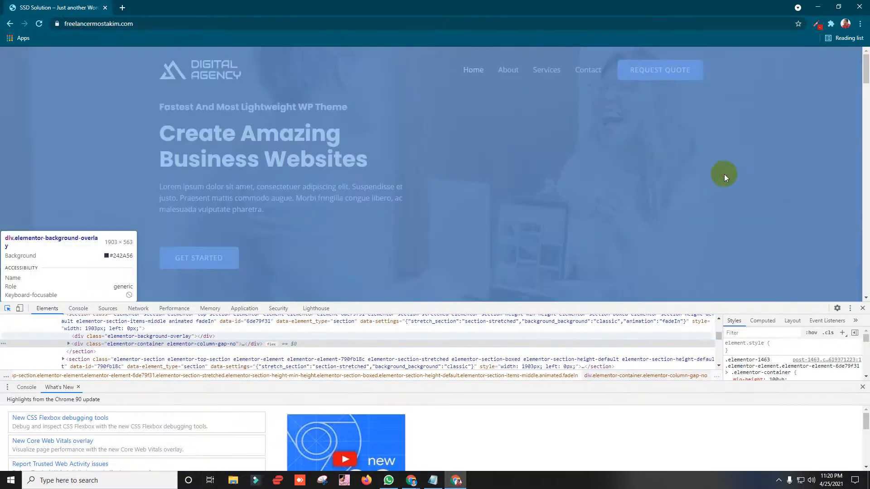
left_click(720, 174)
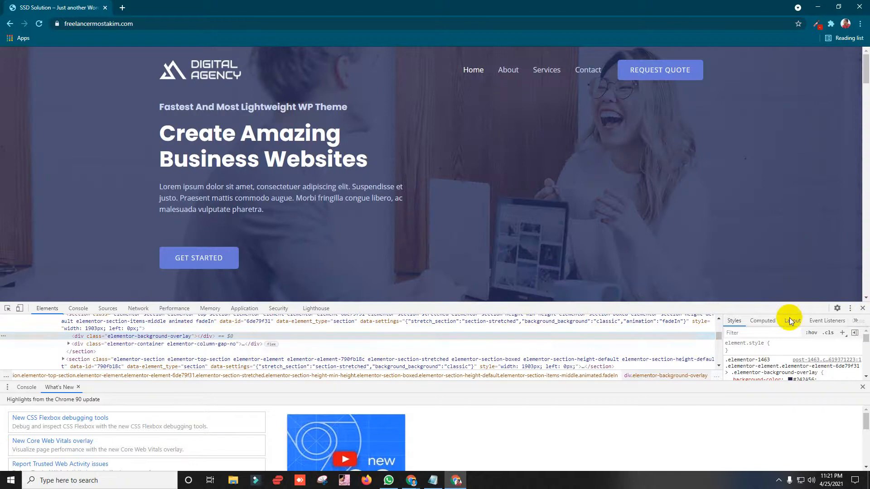
left_click(862, 308)
scroll(206, 144, "down", 2)
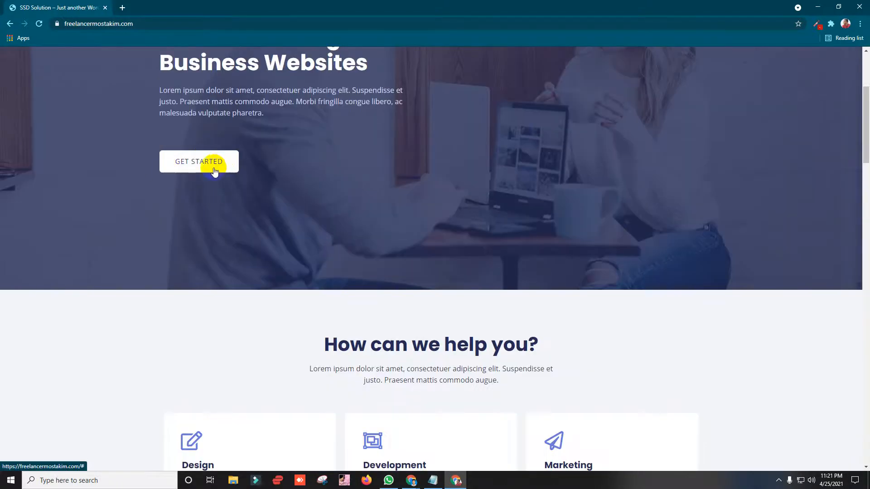
scroll(178, 169, "down", 4)
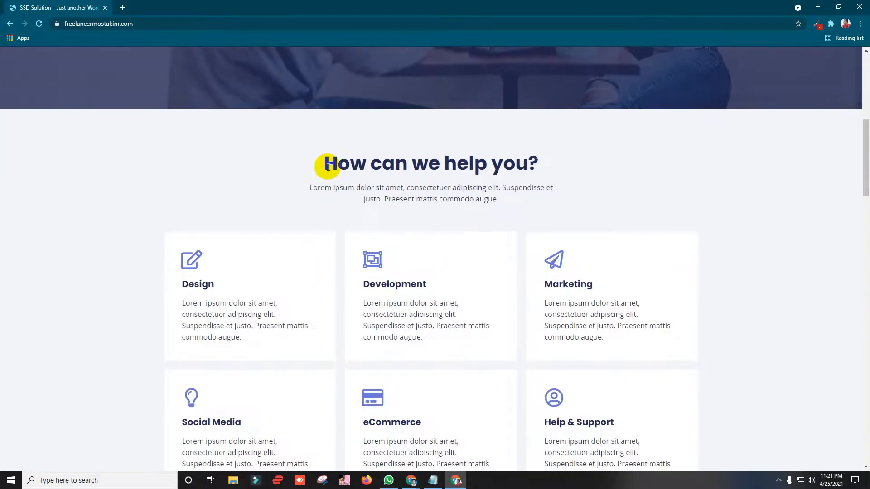
left_click_drag(321, 164, 551, 161)
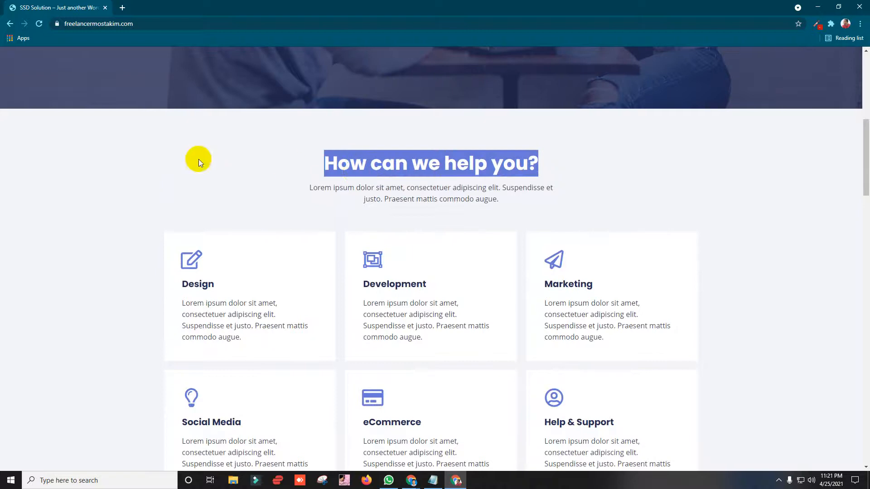
scroll(202, 162, "down", 4)
scroll(205, 168, "up", 2)
left_click_drag(183, 194, 301, 195)
left_click(263, 202)
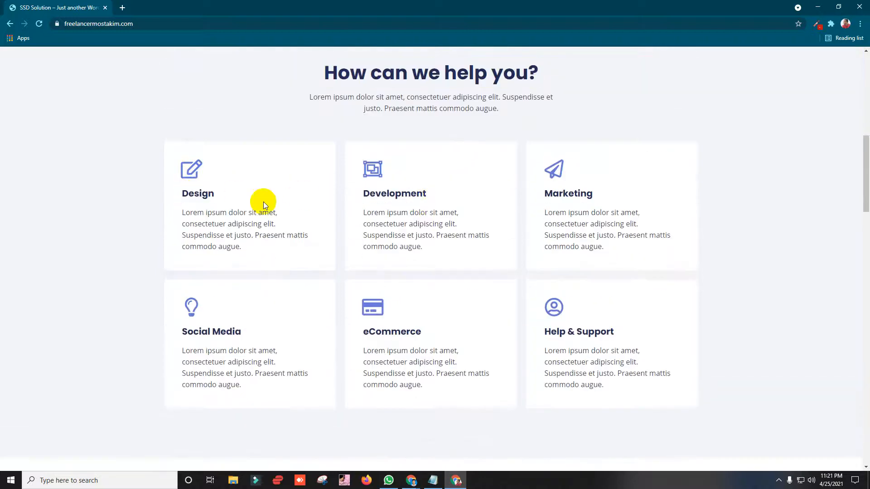
scroll(202, 243, "down", 3)
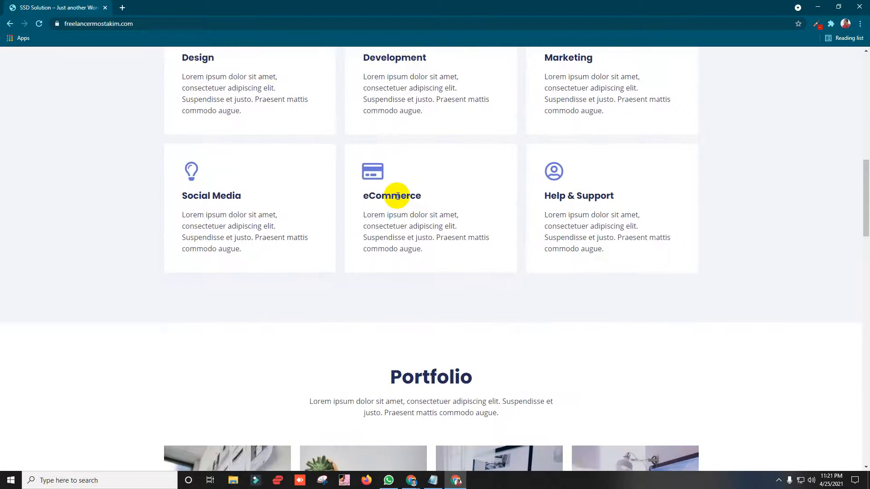
scroll(314, 219, "down", 7)
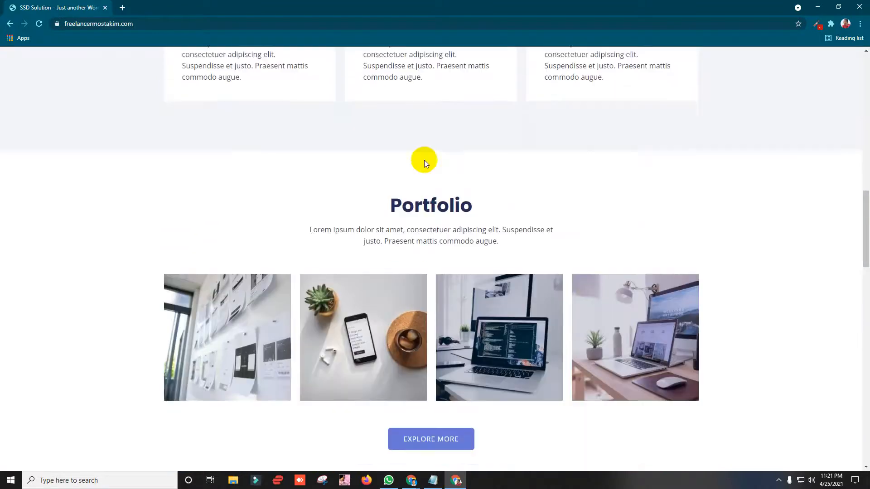
scroll(376, 207, "up", 3)
scroll(407, 204, "up", 3)
scroll(443, 198, "down", 3)
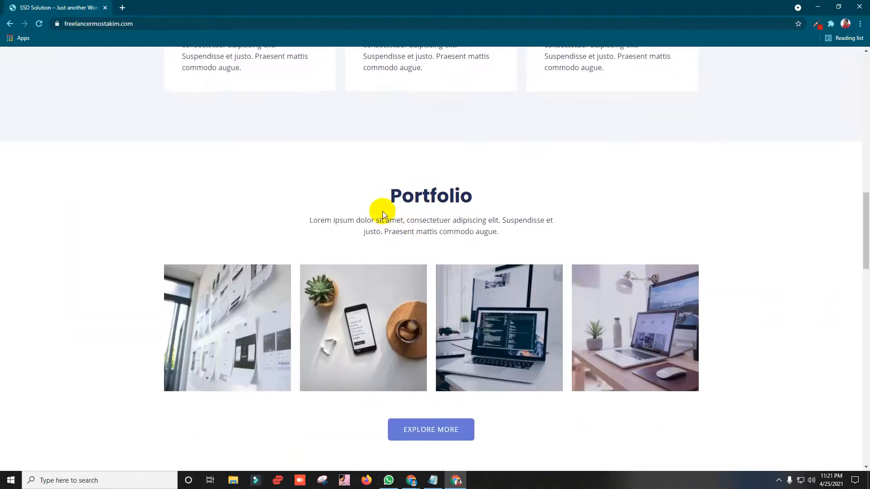
left_click_drag(384, 205, 487, 195)
scroll(308, 195, "down", 3)
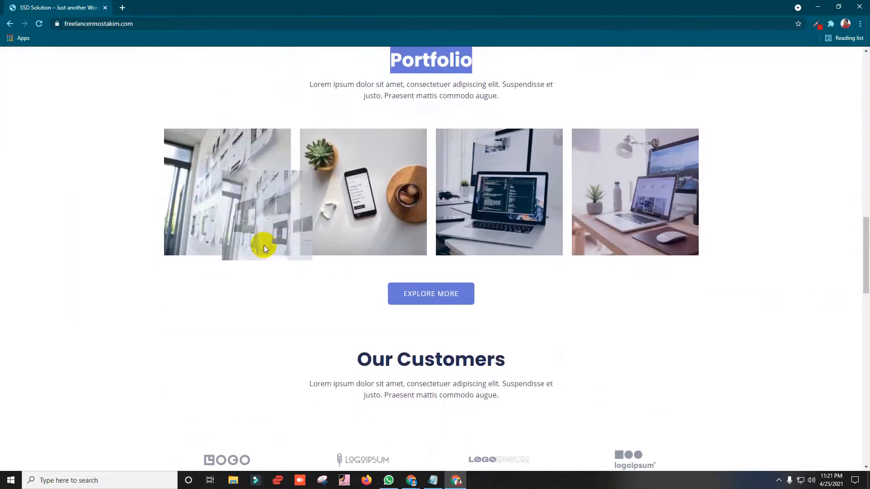
scroll(441, 260, "down", 3)
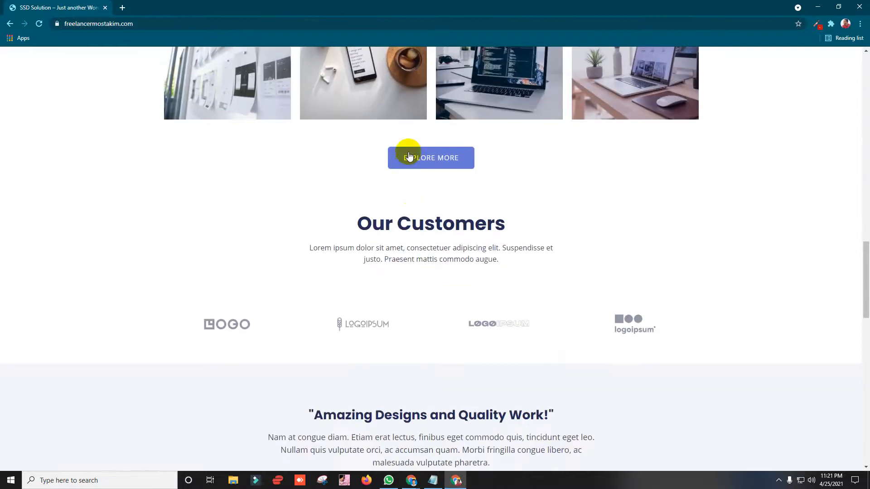
scroll(456, 167, "down", 3)
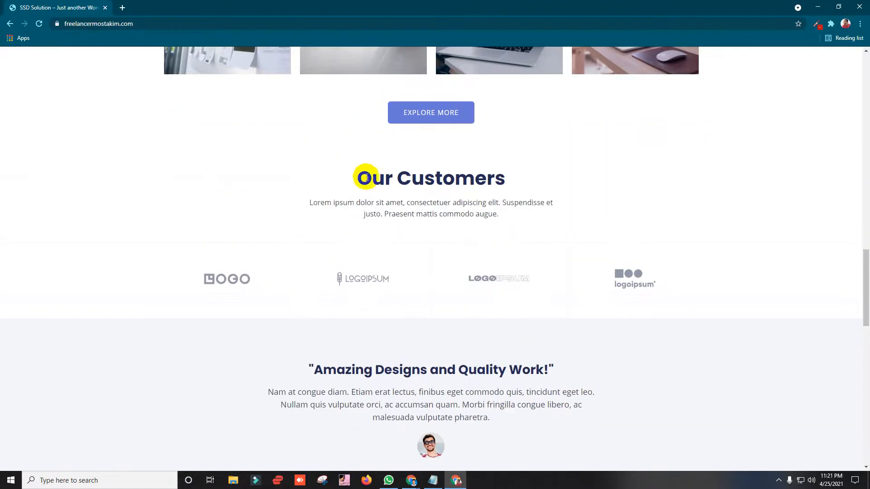
left_click_drag(369, 179, 530, 182)
left_click_drag(359, 179, 524, 176)
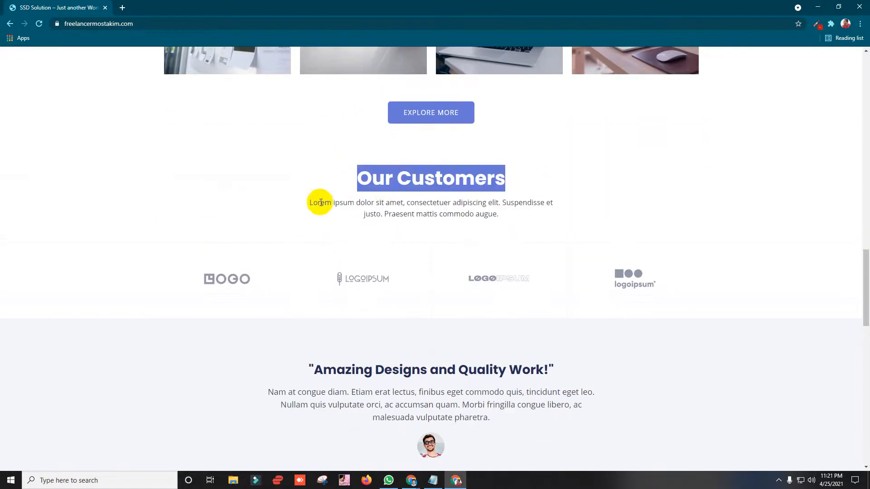
left_click_drag(305, 200, 505, 214)
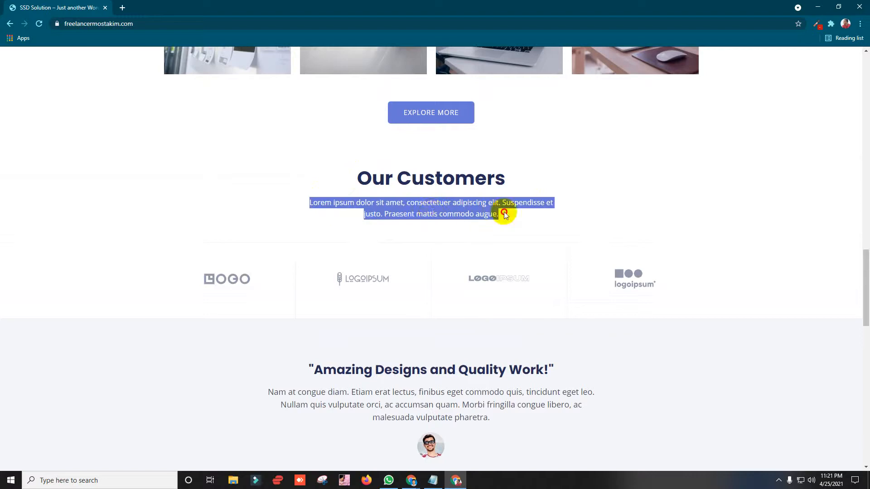
left_click(431, 211)
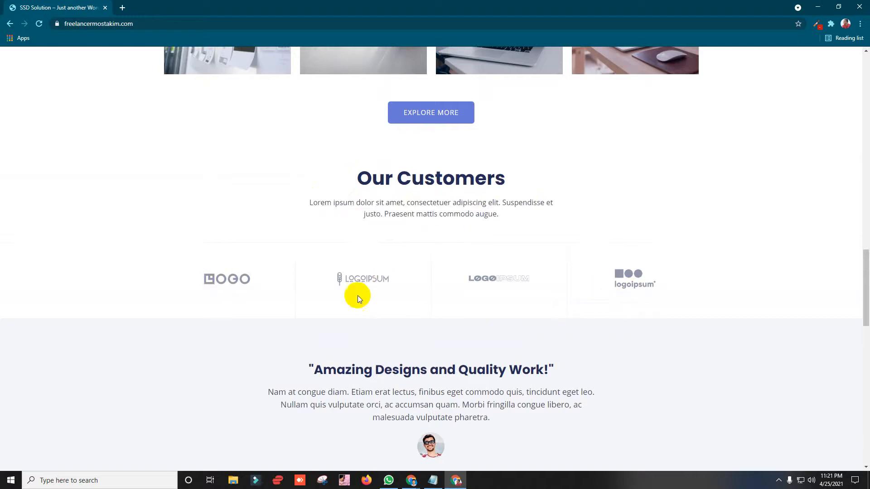
scroll(357, 295, "down", 5)
scroll(290, 200, "up", 3)
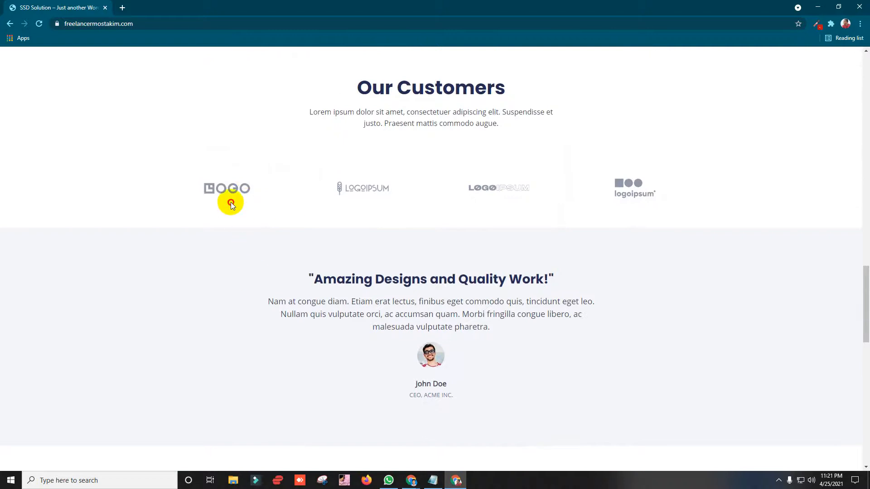
scroll(274, 201, "down", 1)
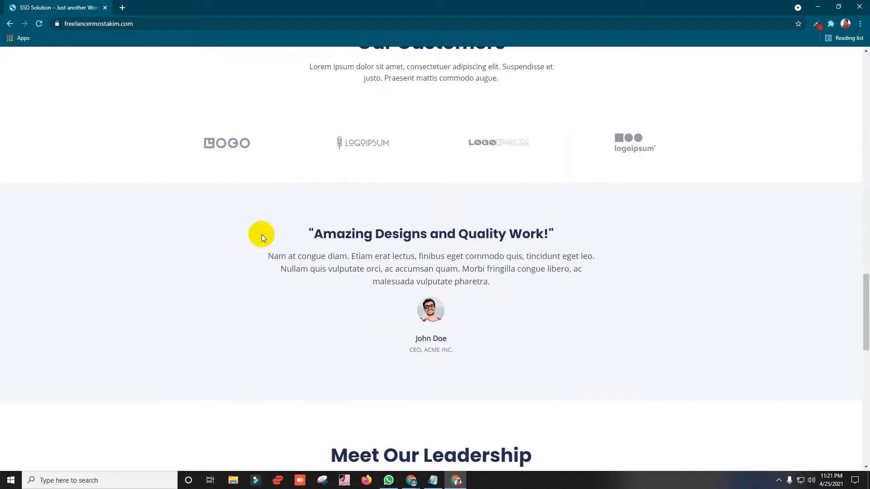
left_click_drag(269, 233, 360, 271)
left_click(297, 247)
left_click_drag(296, 247, 547, 257)
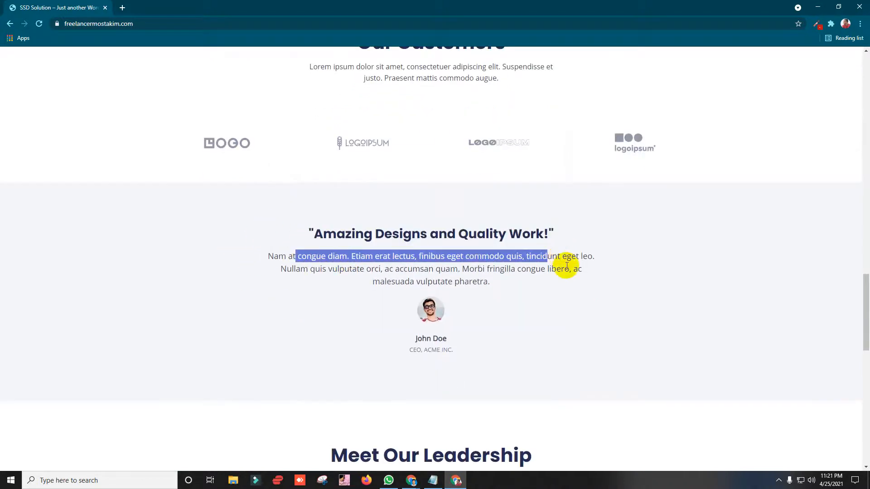
left_click(567, 269)
left_click_drag(475, 311, 247, 289)
left_click(336, 303)
left_click_drag(314, 240, 578, 284)
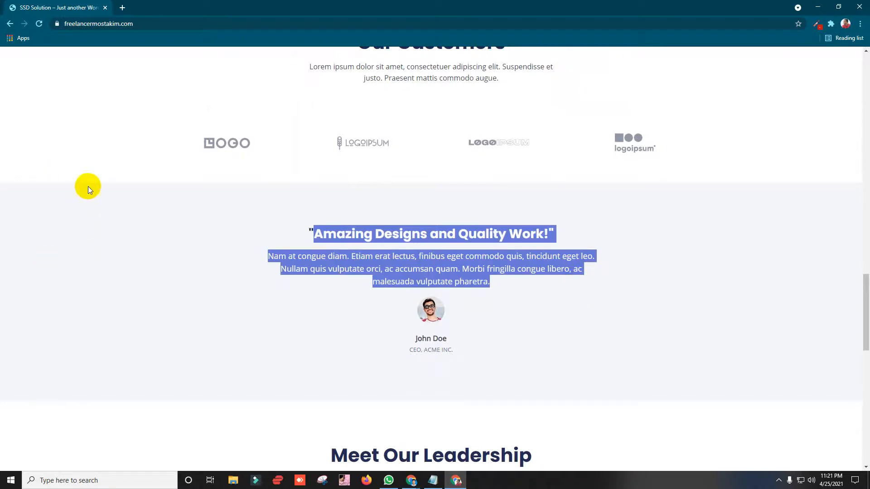
scroll(361, 223, "down", 6)
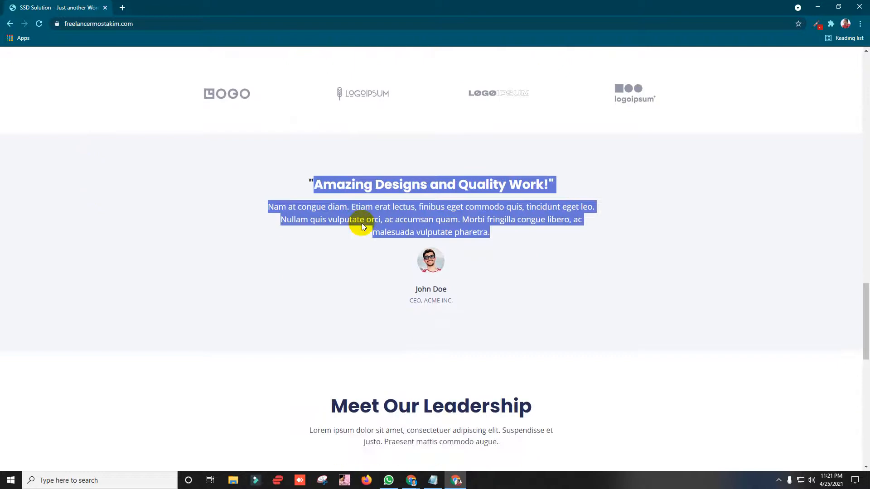
left_click_drag(305, 194, 533, 186)
scroll(330, 205, "down", 2)
scroll(202, 213, "down", 2)
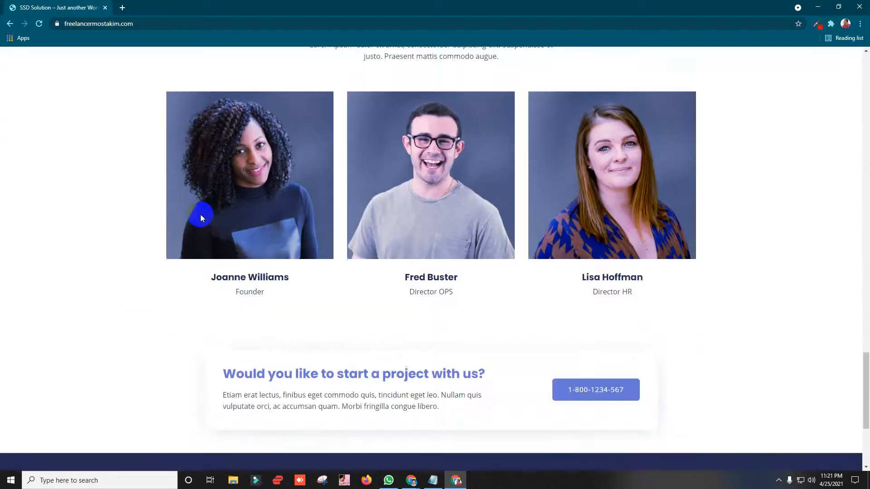
left_click_drag(445, 275, 390, 275)
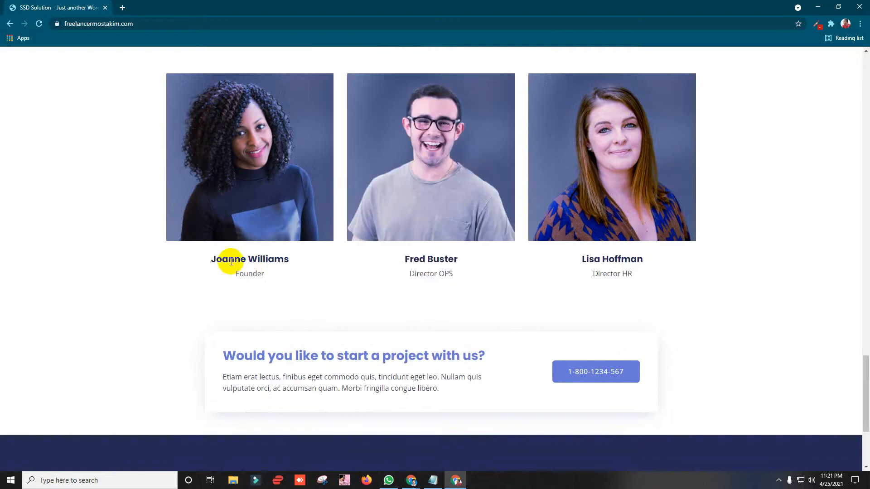
left_click_drag(211, 259, 289, 262)
left_click(289, 262)
scroll(272, 253, "down", 1)
scroll(131, 249, "up", 2)
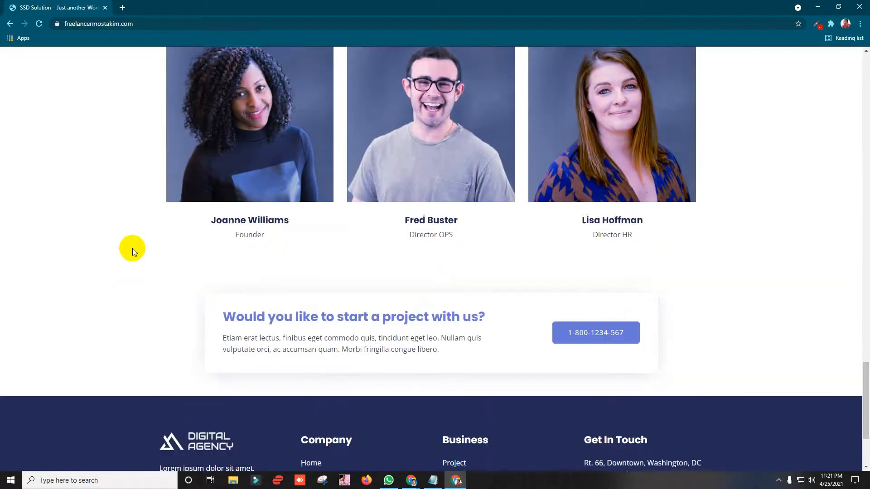
scroll(240, 225, "down", 5)
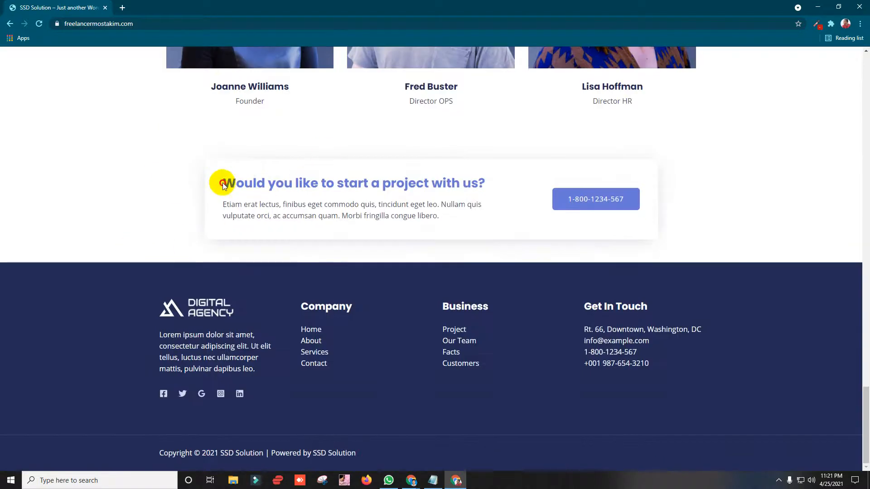
left_click_drag(218, 184, 496, 219)
left_click(289, 222)
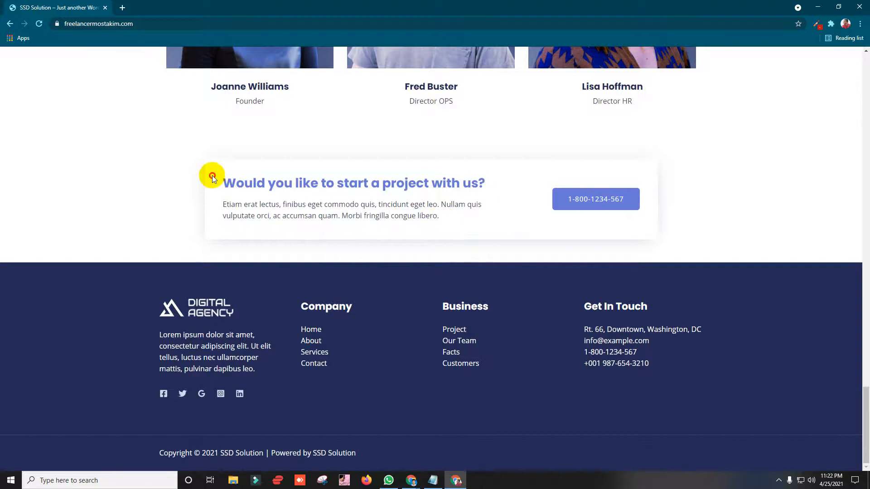
left_click_drag(212, 176, 453, 219)
left_click_drag(440, 219, 398, 224)
left_click(278, 205)
left_click(203, 232)
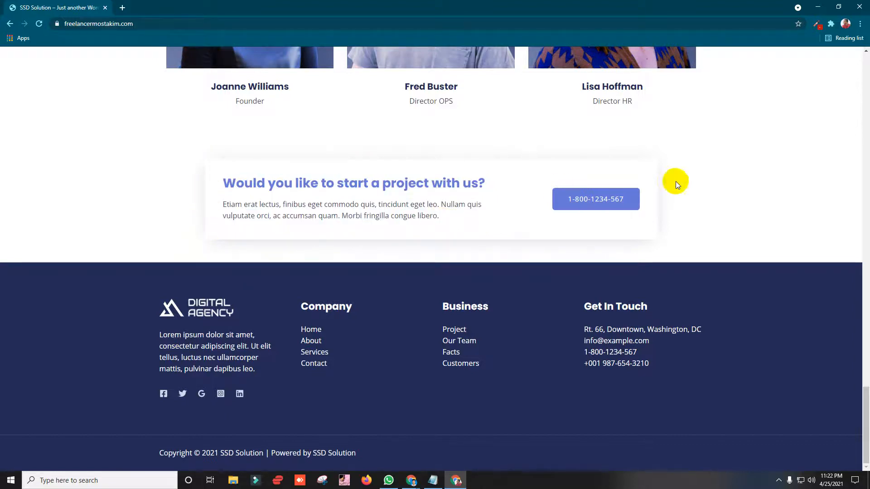
left_click_drag(433, 216, 248, 196)
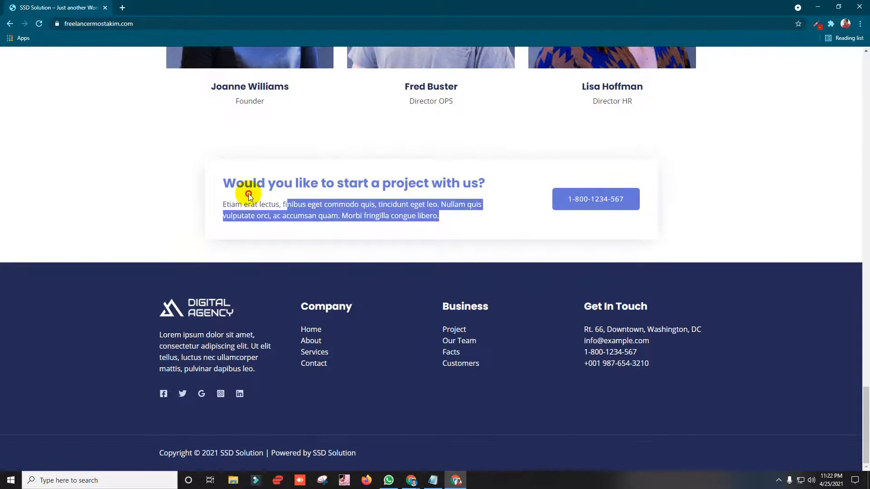
left_click(209, 179)
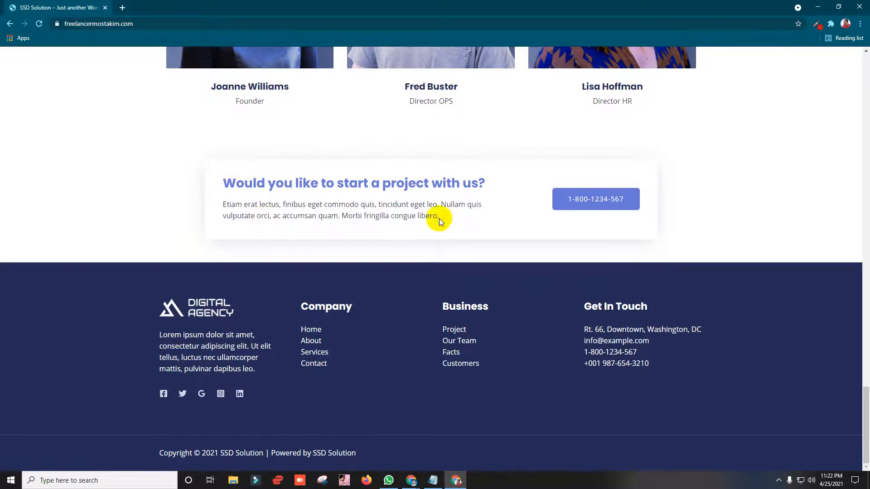
left_click_drag(439, 219, 225, 202)
left_click(210, 201)
left_click_drag(205, 326, 425, 367)
left_click(501, 397)
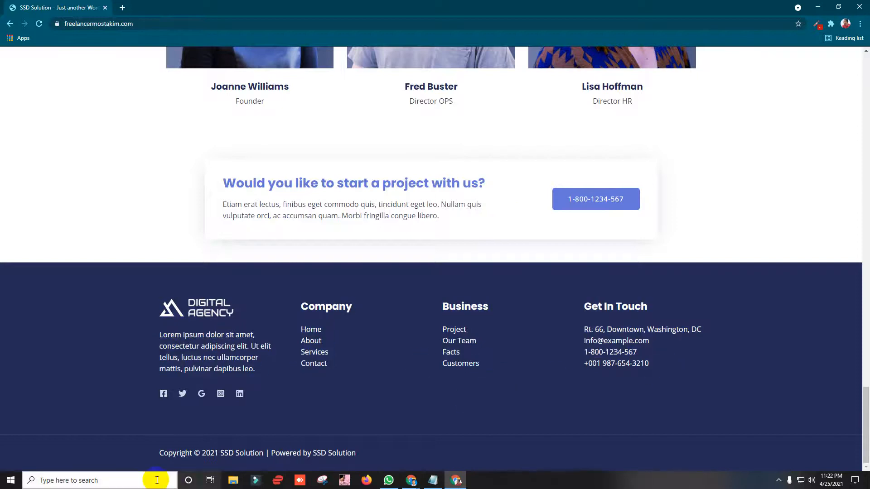
left_click_drag(181, 453, 864, 74)
Step: Open the About page from the header navigation and review its What We Do list
left_click(508, 71)
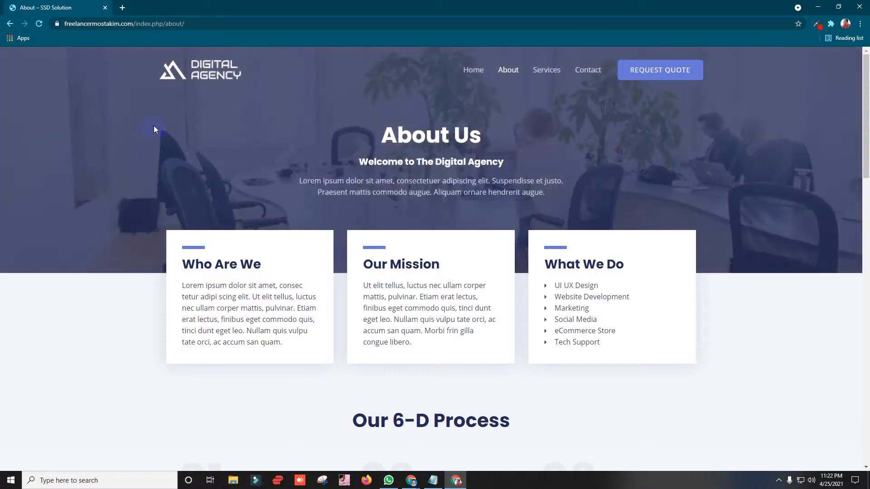
left_click(486, 71)
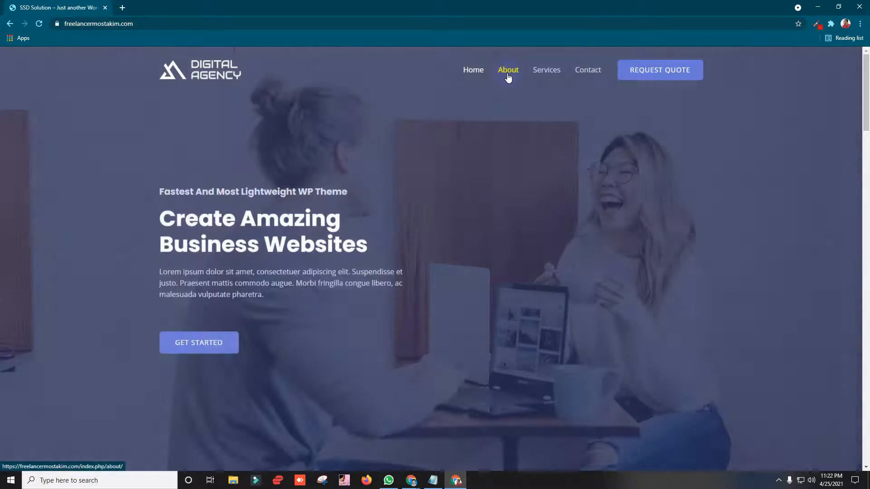
left_click(508, 73)
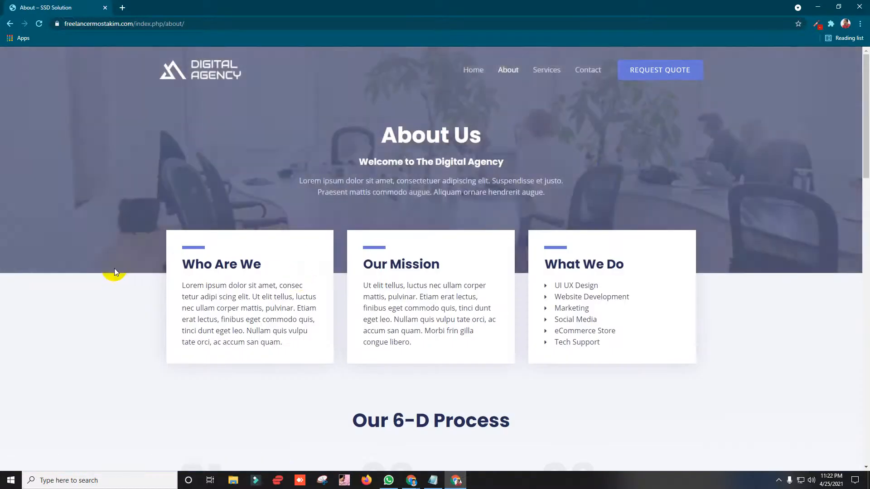
scroll(224, 243, "down", 2)
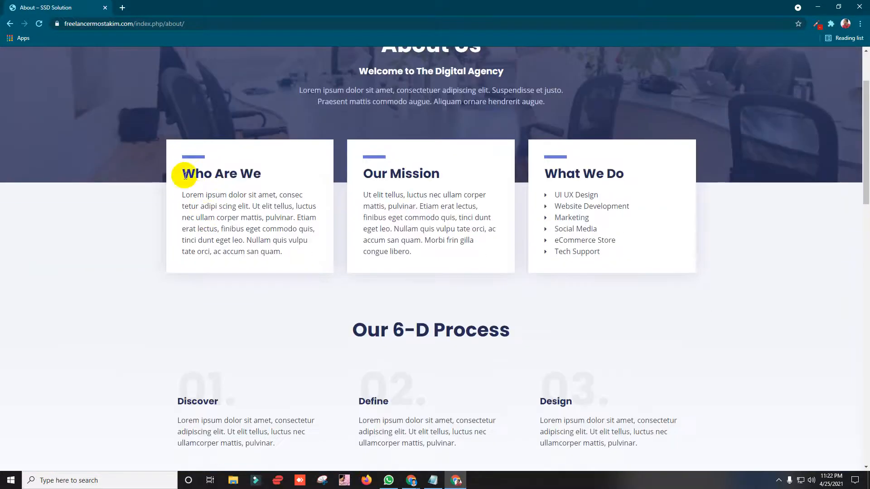
left_click_drag(183, 172, 444, 229)
left_click_drag(501, 208, 588, 257)
left_click(425, 259)
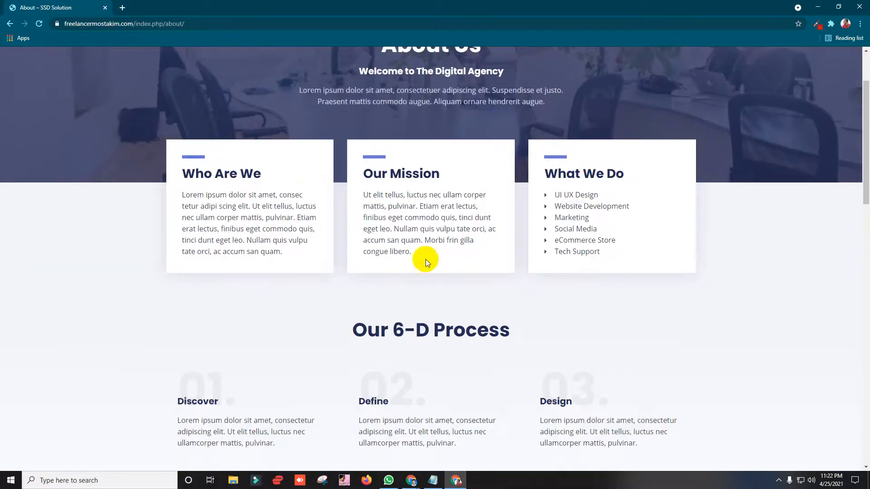
Step: Scroll through the About sections, collapsing the Best Quality Designs accordion panel
scroll(334, 211, "down", 3)
left_click_drag(347, 192, 565, 198)
scroll(306, 178, "down", 7)
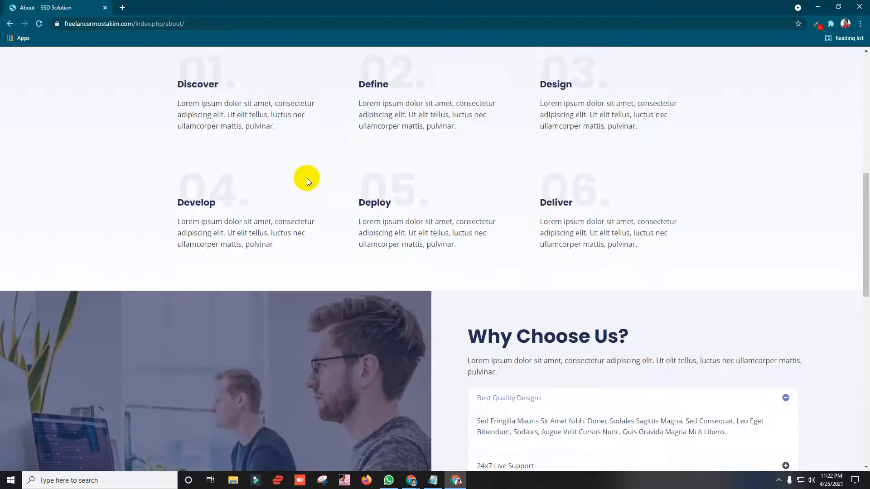
scroll(765, 151, "down", 3)
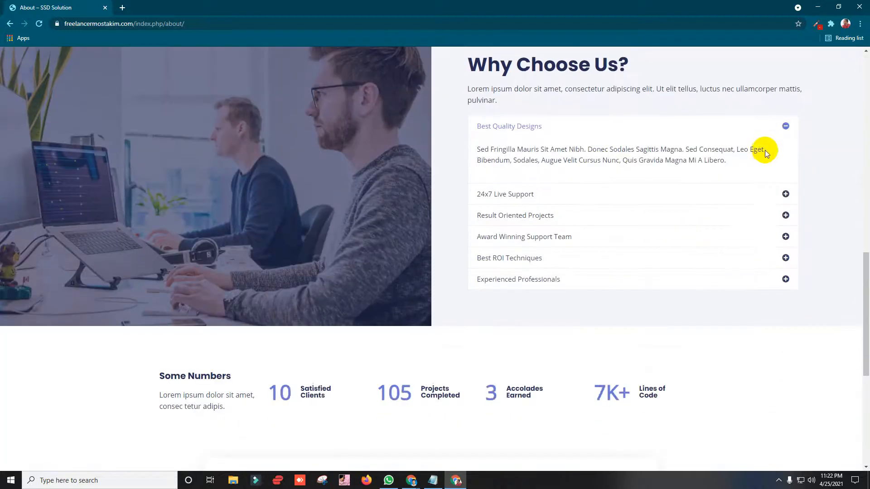
left_click(785, 126)
scroll(282, 229, "up", 8)
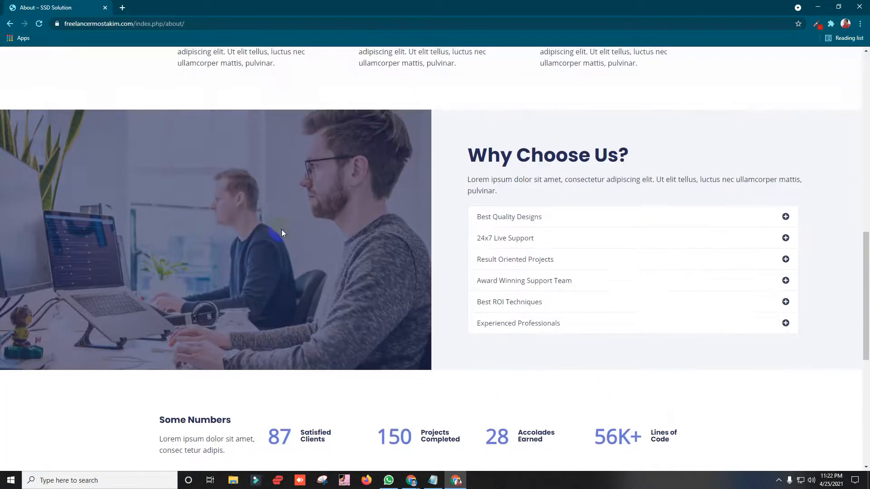
scroll(272, 222, "down", 2)
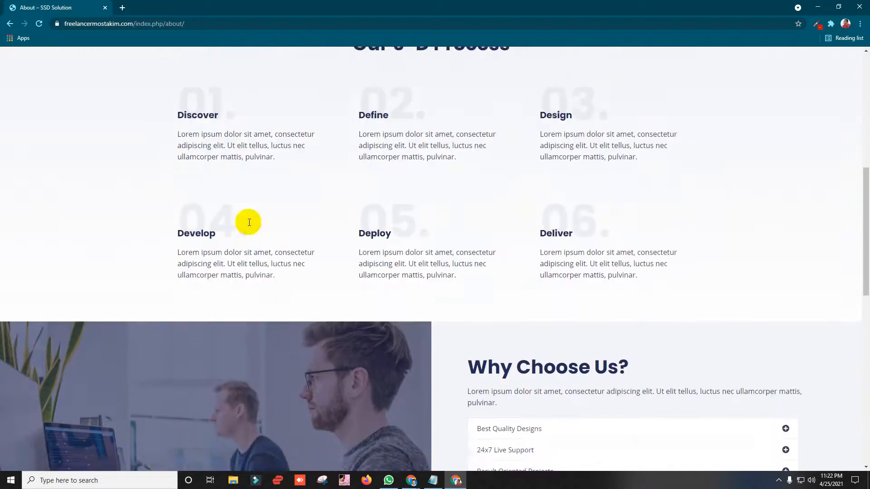
scroll(217, 216, "up", 3)
left_click_drag(188, 218, 190, 238)
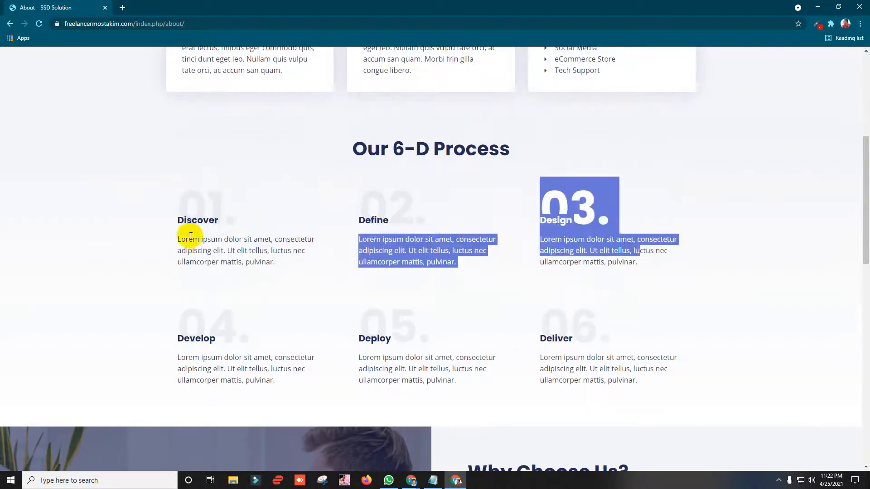
left_click_drag(183, 339, 668, 369)
scroll(335, 207, "down", 4)
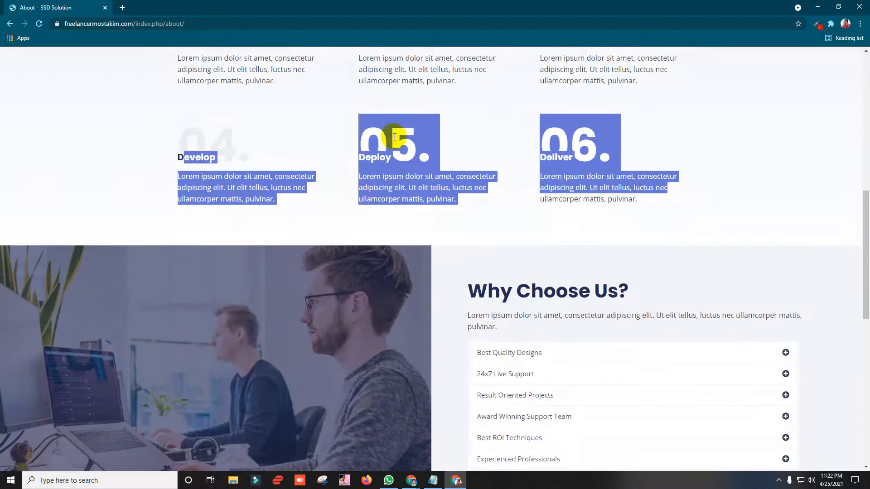
Step: Highlight the 04 step number, then scroll down to the Why Choose Us? list
left_click_drag(238, 145, 314, 176)
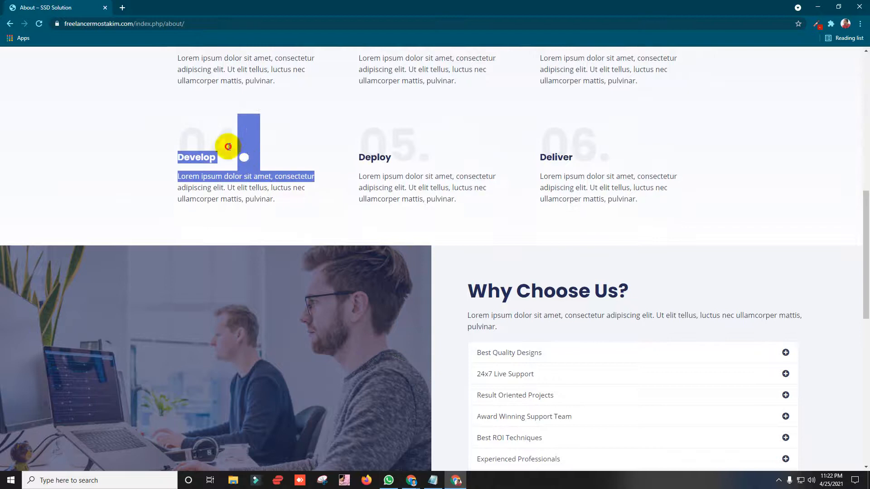
left_click(228, 146)
left_click_drag(184, 132, 166, 142)
left_click(243, 148)
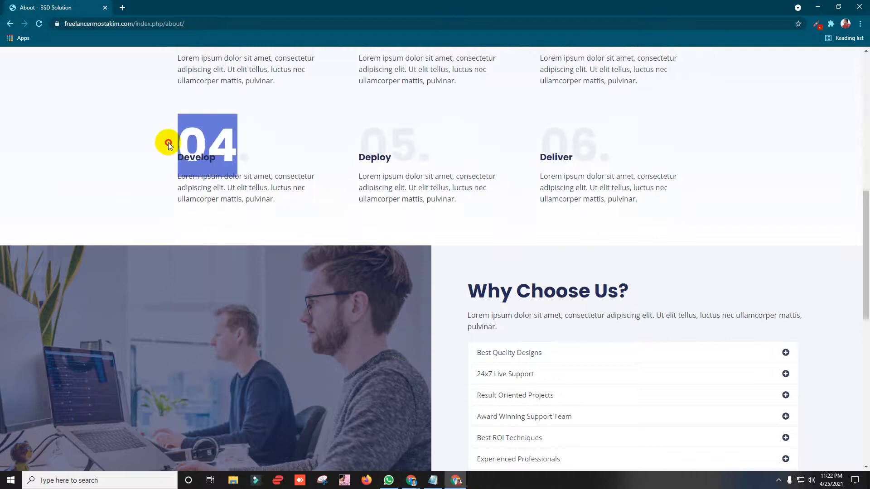
left_click(308, 171)
left_click_drag(251, 150, 100, 150)
left_click(99, 149)
left_click_drag(251, 144, 161, 138)
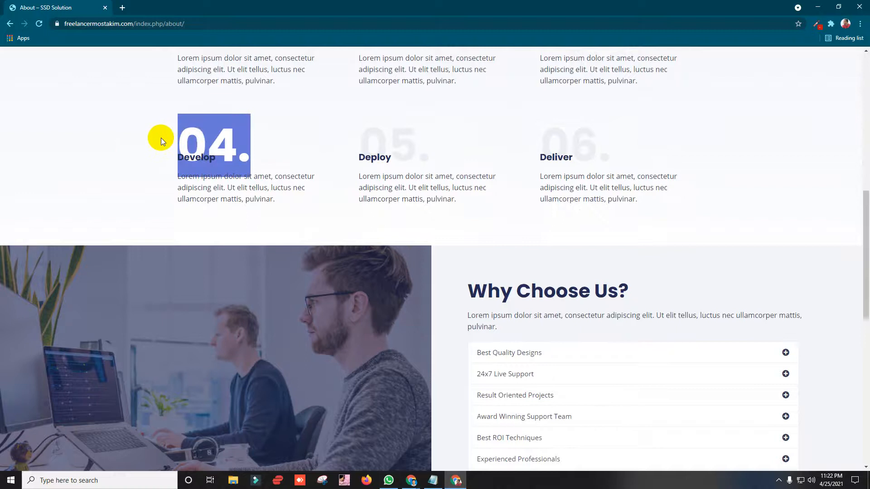
left_click(140, 161)
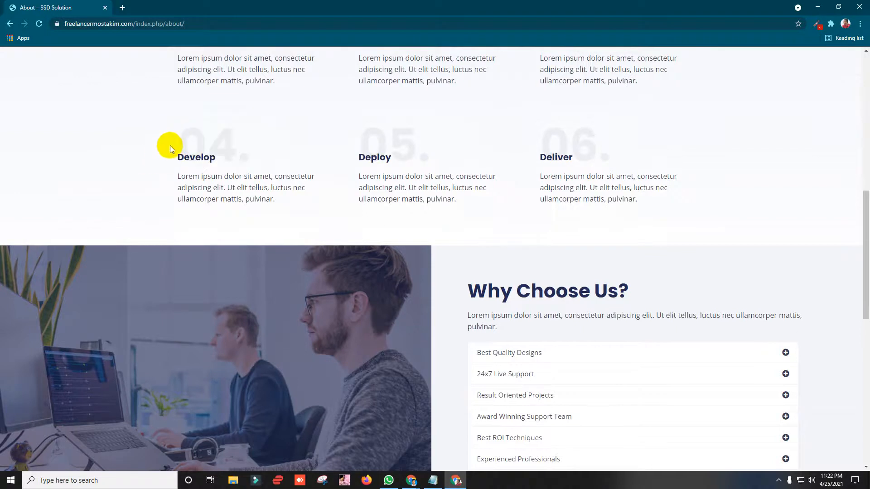
mouse_move(236, 147)
left_mouse_down()
mouse_move(251, 149)
mouse_move(168, 146)
mouse_move(238, 147)
left_mouse_up()
left_click(250, 149)
scroll(333, 151, "down", 4)
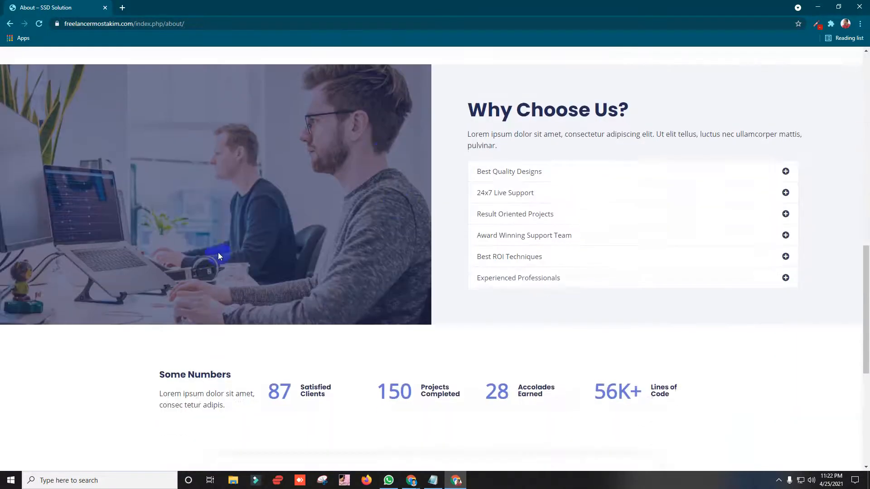
scroll(220, 252, "up", 3)
scroll(254, 272, "down", 1)
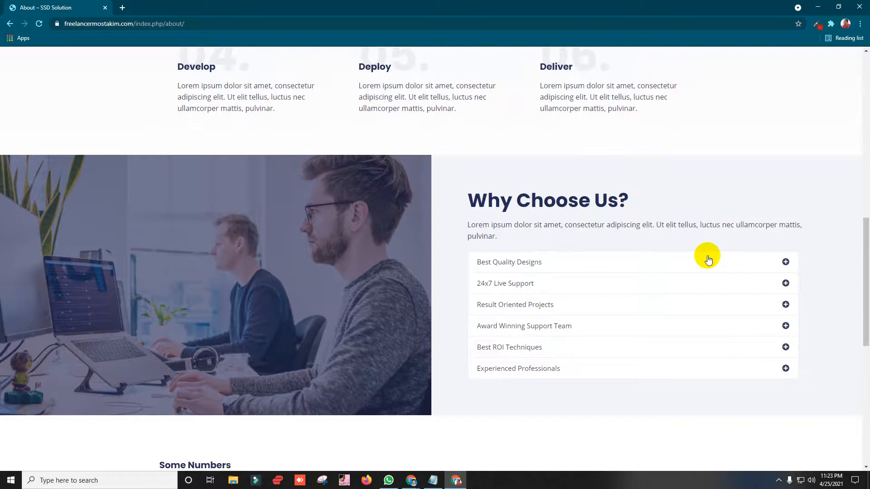
scroll(508, 237, "down", 1)
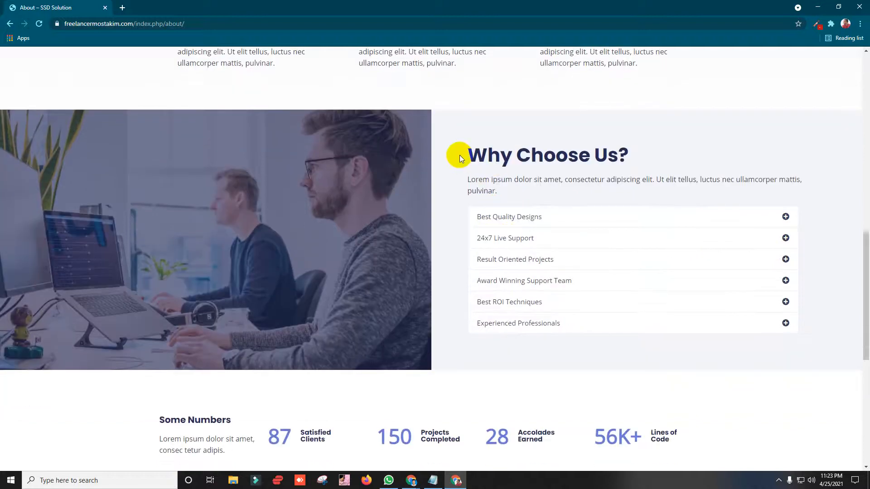
left_click_drag(459, 155, 670, 151)
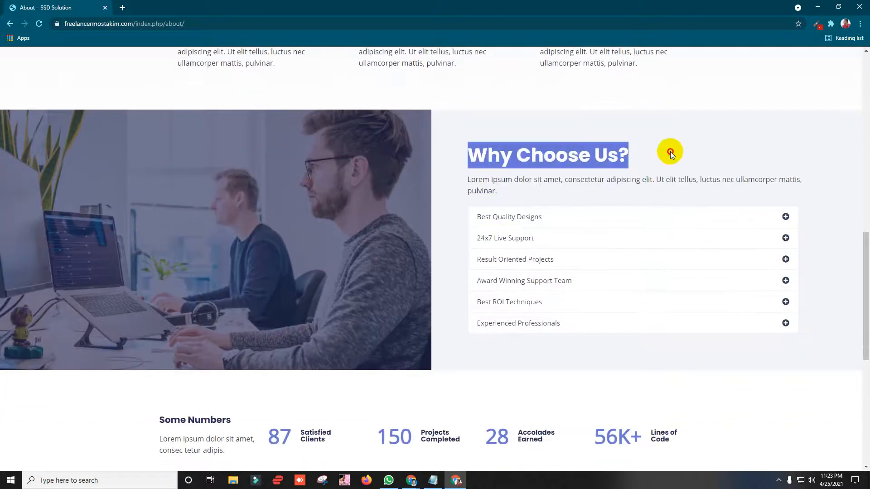
left_click(787, 217)
left_click(786, 216)
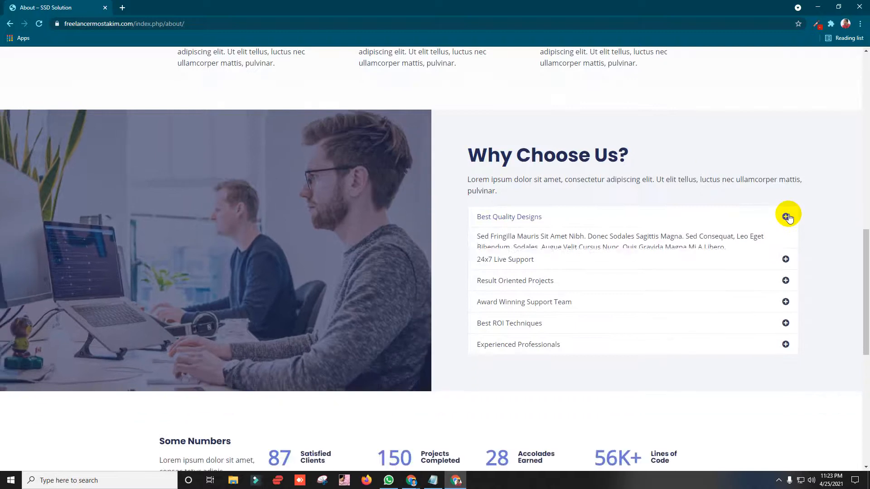
left_click(786, 217)
left_click(786, 218)
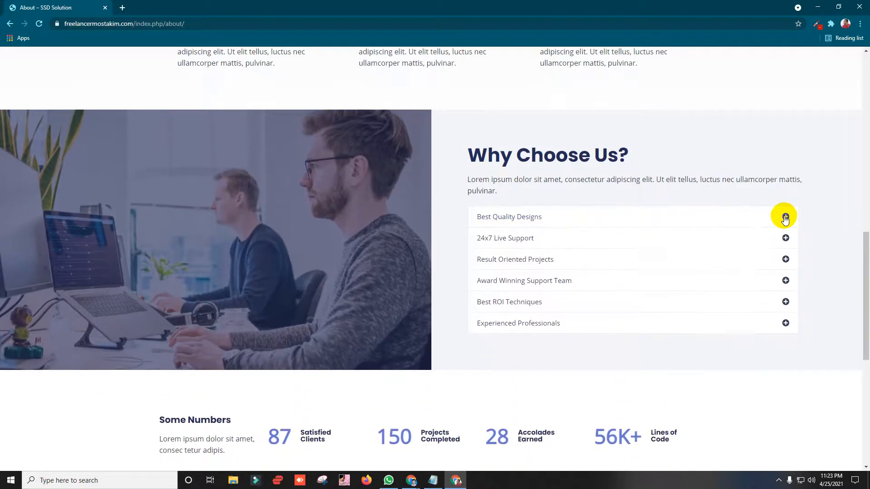
left_click(786, 217)
left_click(785, 218)
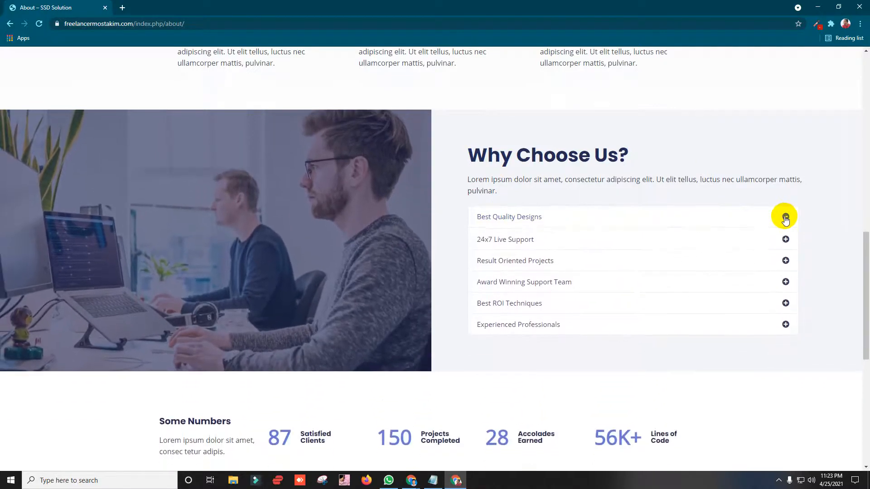
left_click(786, 218)
left_click(786, 218)
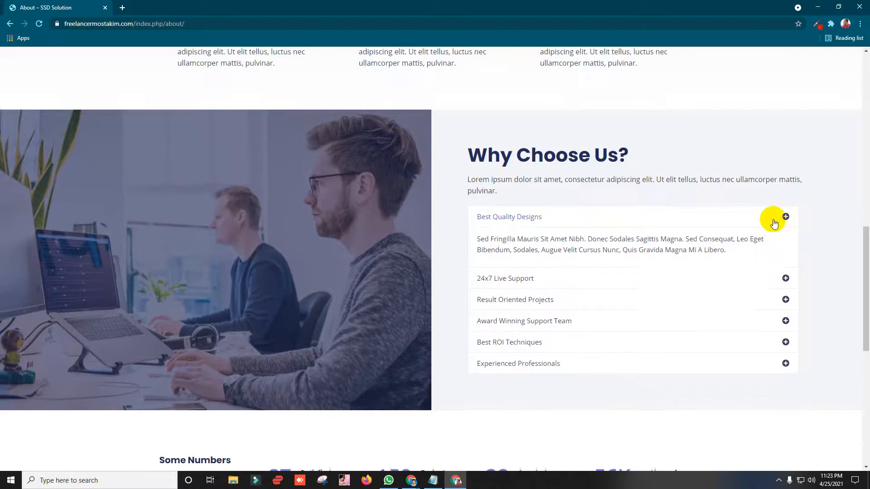
scroll(589, 154, "down", 1)
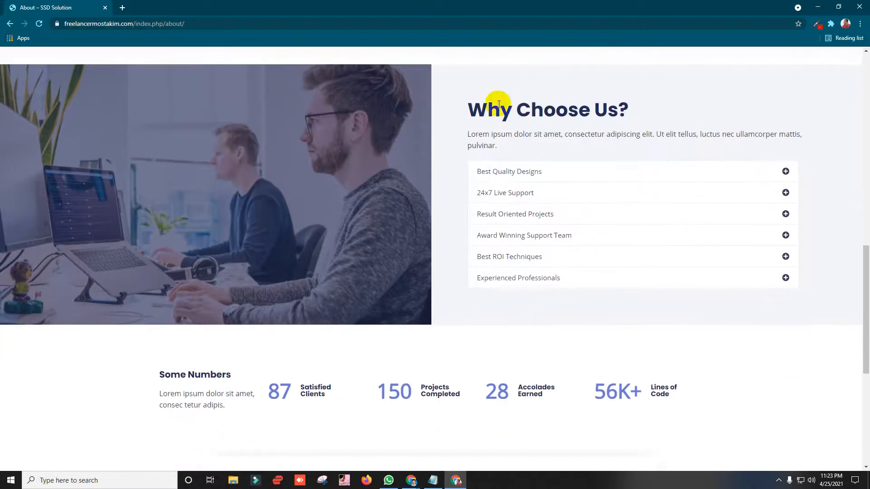
scroll(408, 131, "up", 2)
scroll(318, 131, "down", 1)
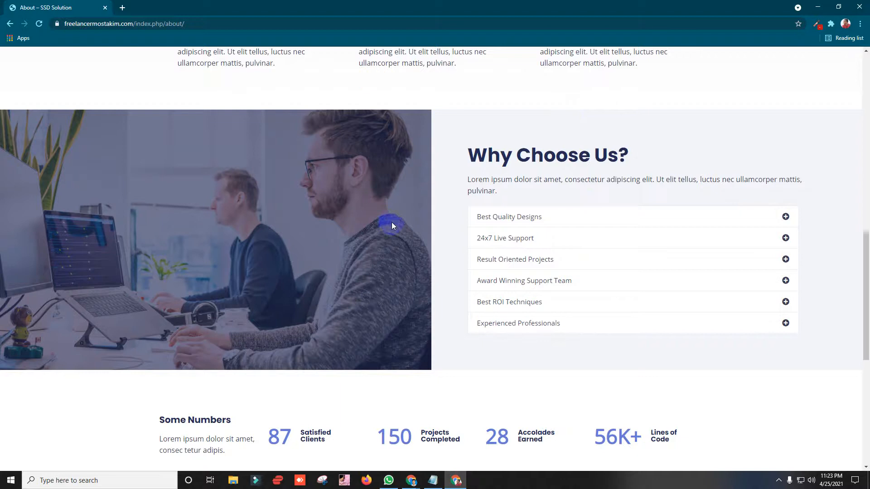
left_click(785, 217)
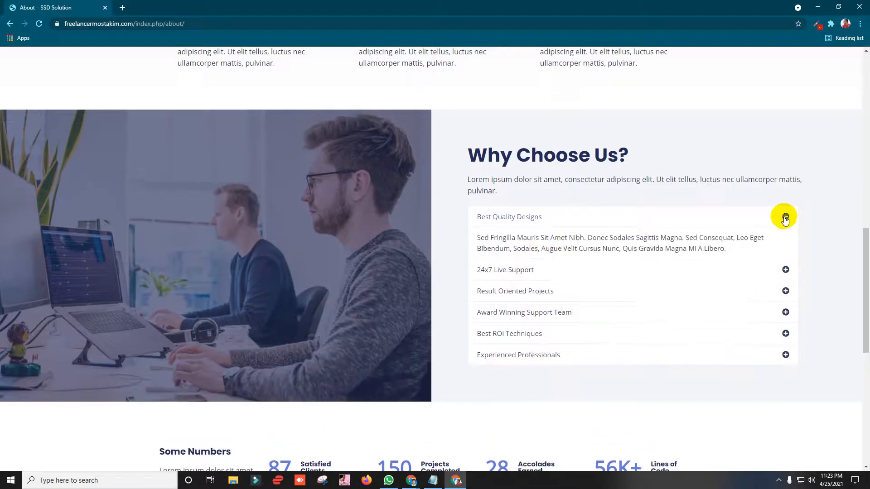
left_click_drag(748, 259, 468, 240)
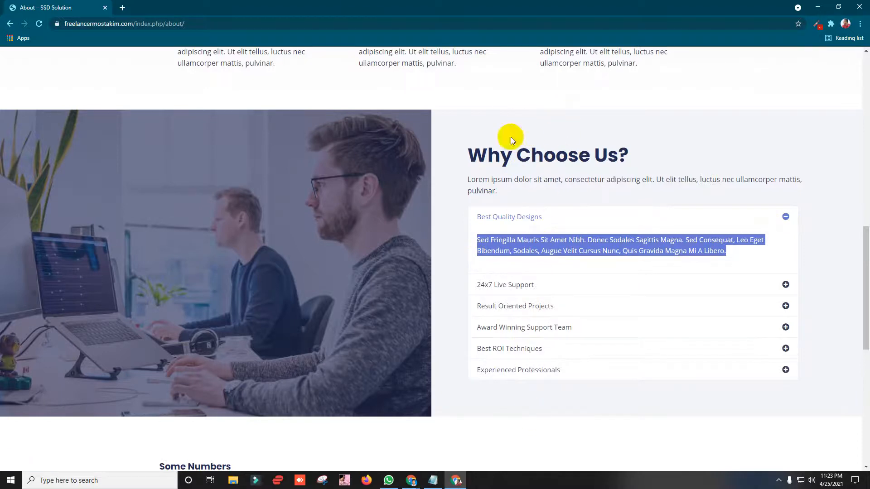
left_click(272, 292)
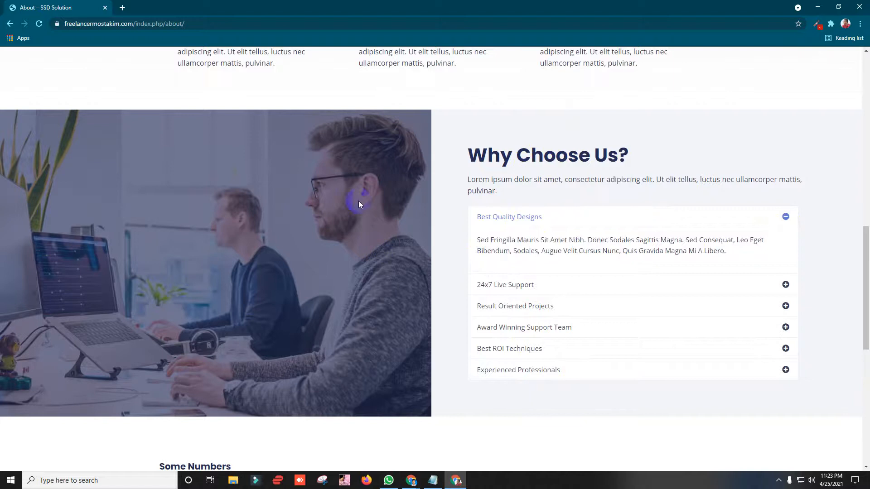
left_click(786, 284)
left_click(786, 305)
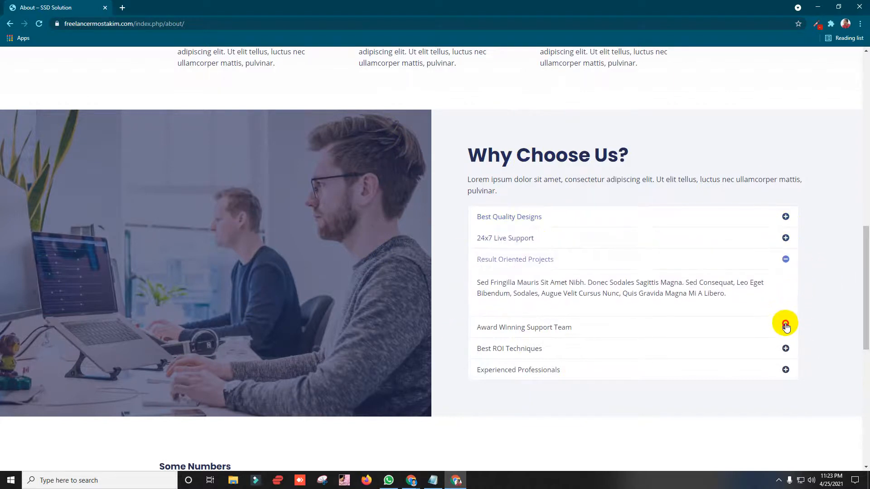
left_click(786, 325)
left_click(785, 350)
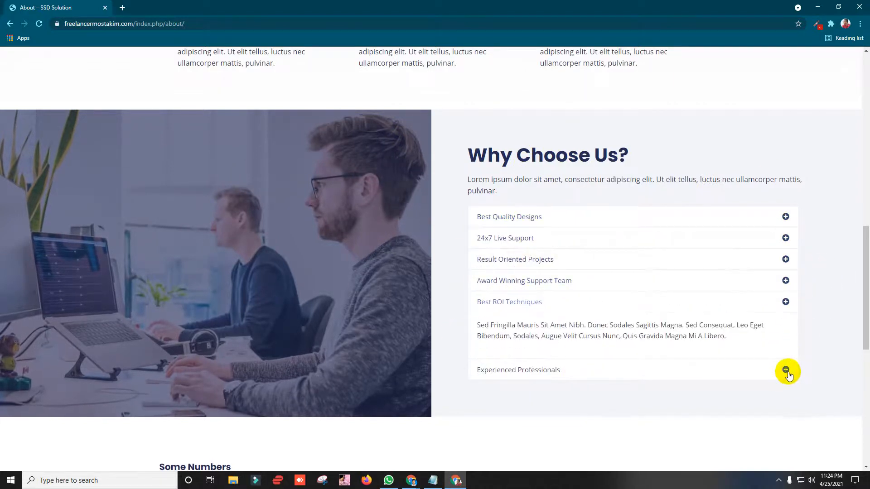
left_click(786, 372)
scroll(571, 181, "down", 1)
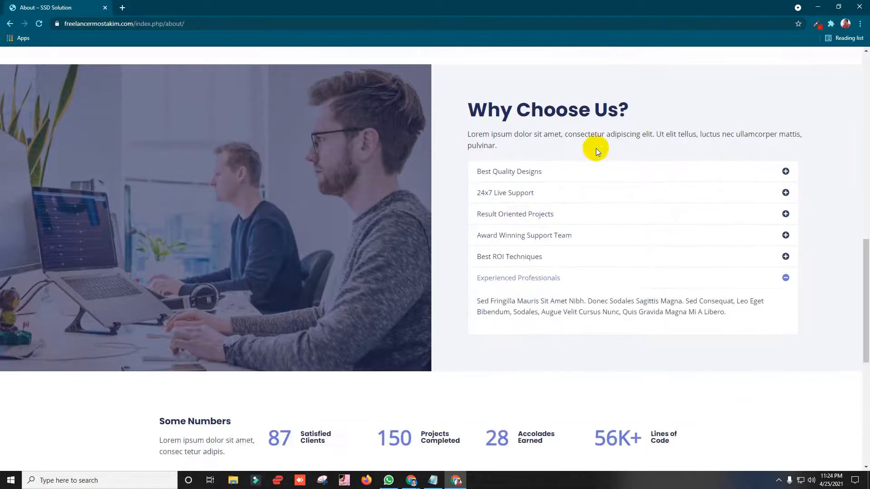
left_click(685, 173)
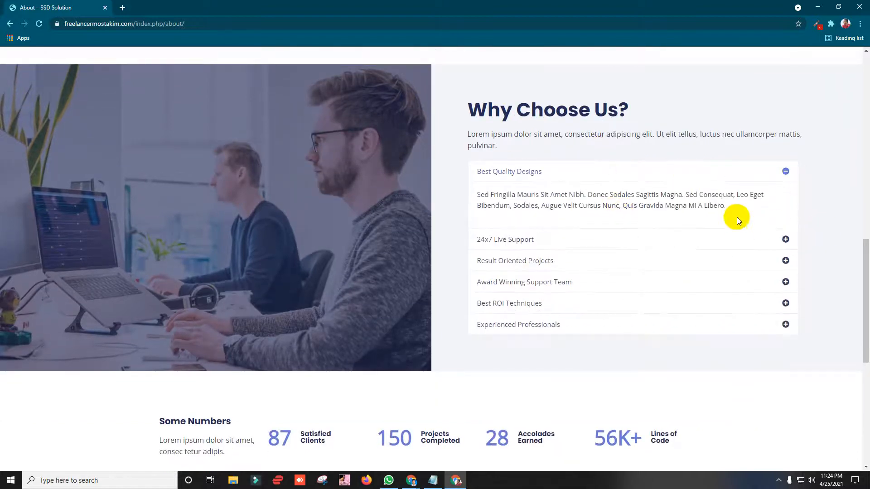
left_click_drag(736, 216, 452, 186)
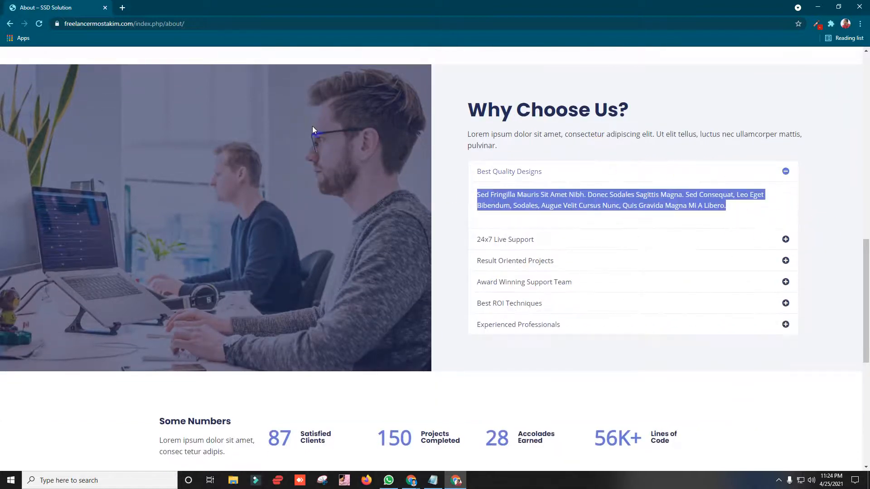
left_click(786, 172)
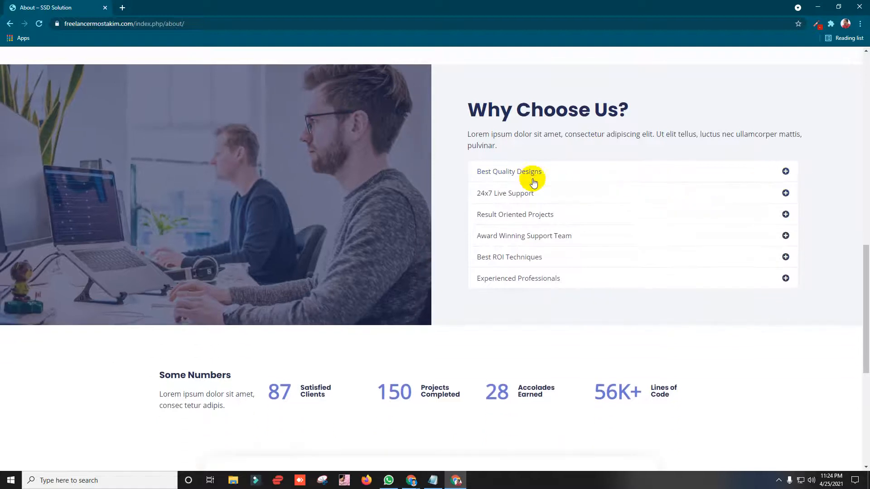
scroll(528, 181, "down", 2)
scroll(530, 178, "down", 1)
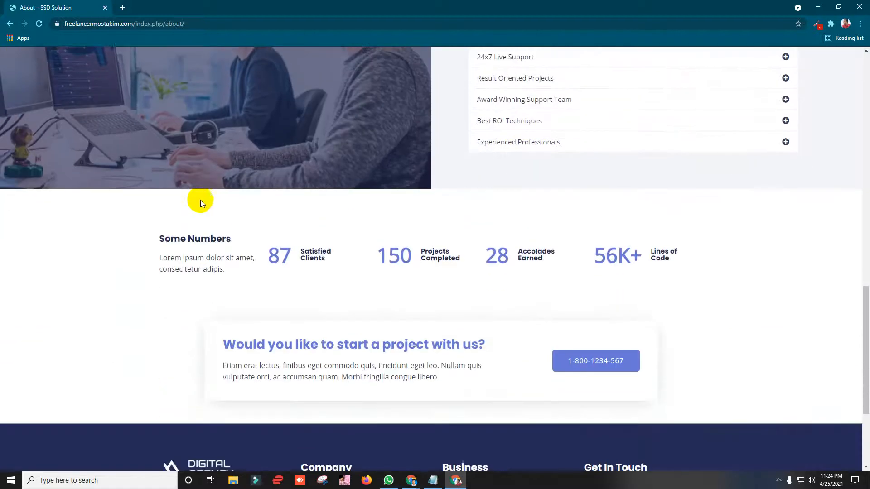
left_click_drag(156, 243, 234, 279)
left_click(207, 267)
left_click_drag(189, 258, 627, 281)
left_click(320, 259)
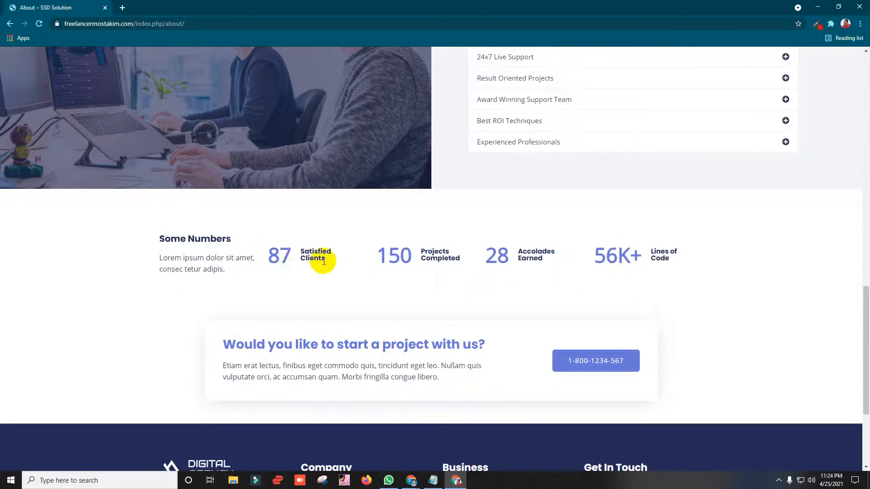
left_click_drag(279, 249, 338, 268)
left_click(287, 259)
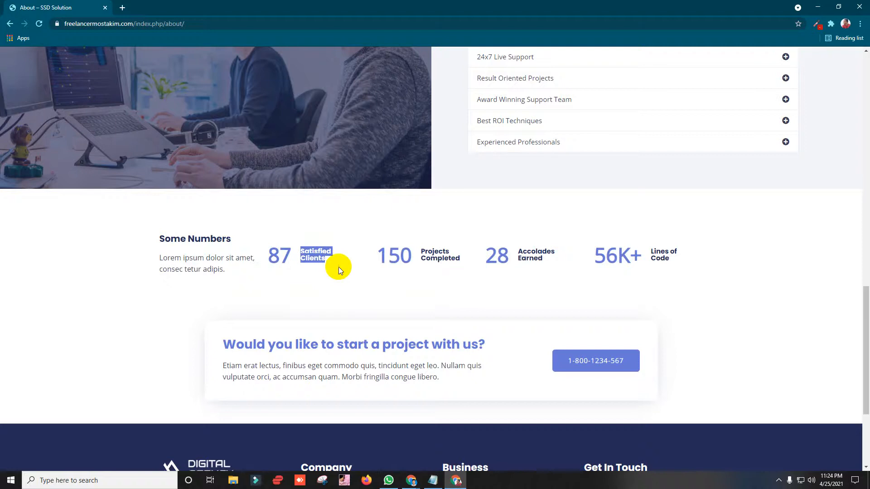
left_click_drag(426, 250, 556, 261)
left_click(664, 251)
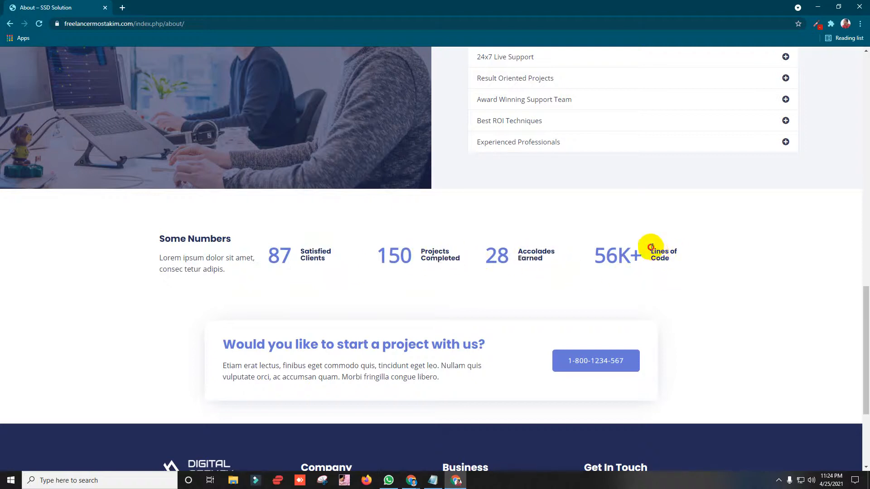
left_click_drag(651, 248, 110, 257)
left_click(111, 257)
scroll(144, 333, "down", 4)
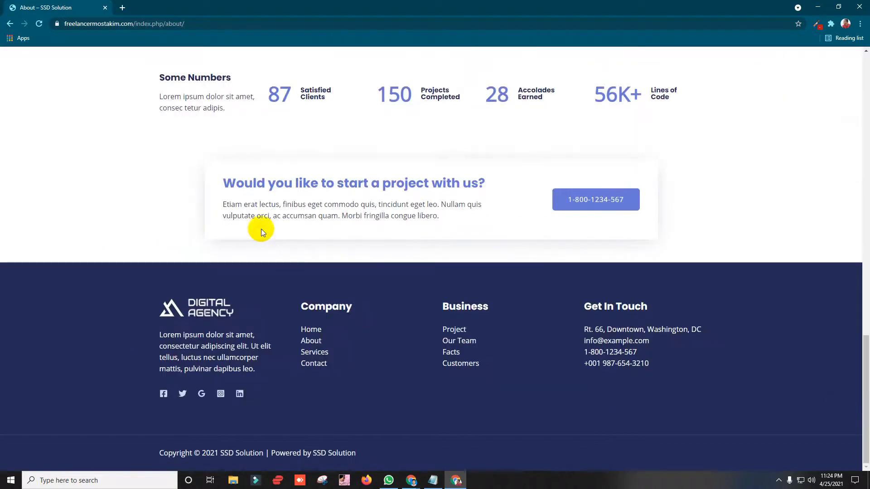
left_click_drag(222, 184, 477, 224)
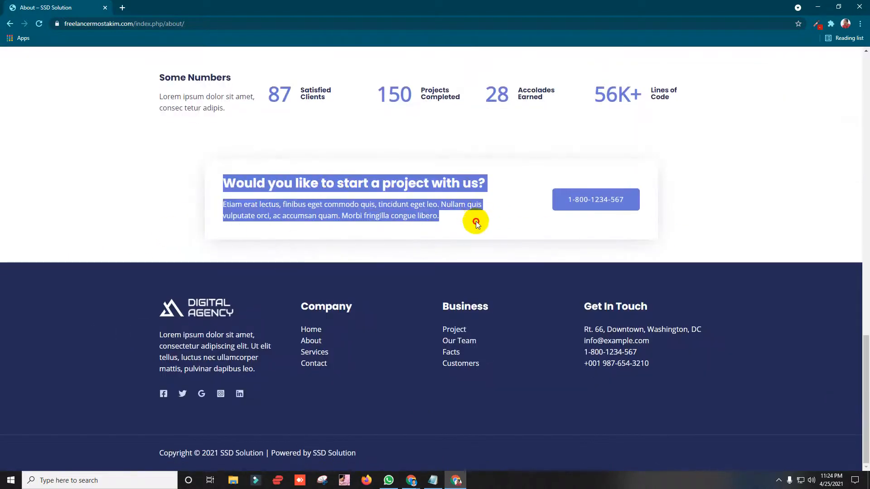
left_click(212, 178)
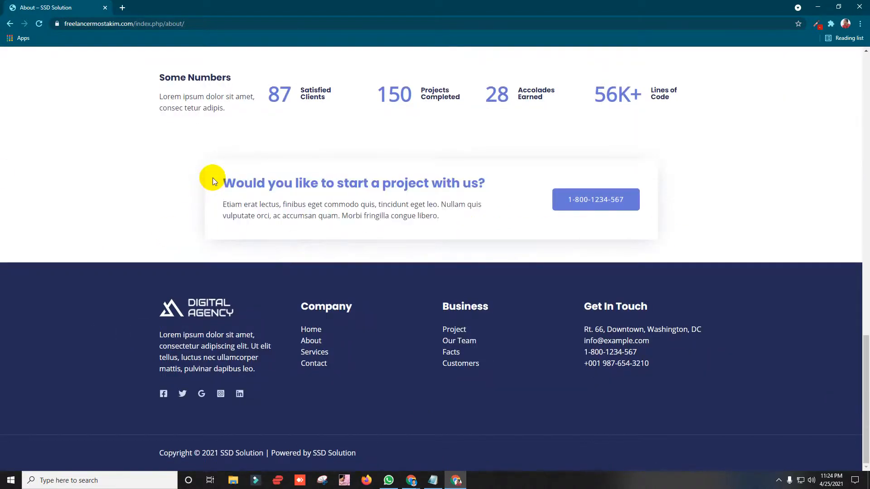
left_click_drag(356, 216, 235, 177)
left_click(464, 224)
scroll(68, 274, "up", 3)
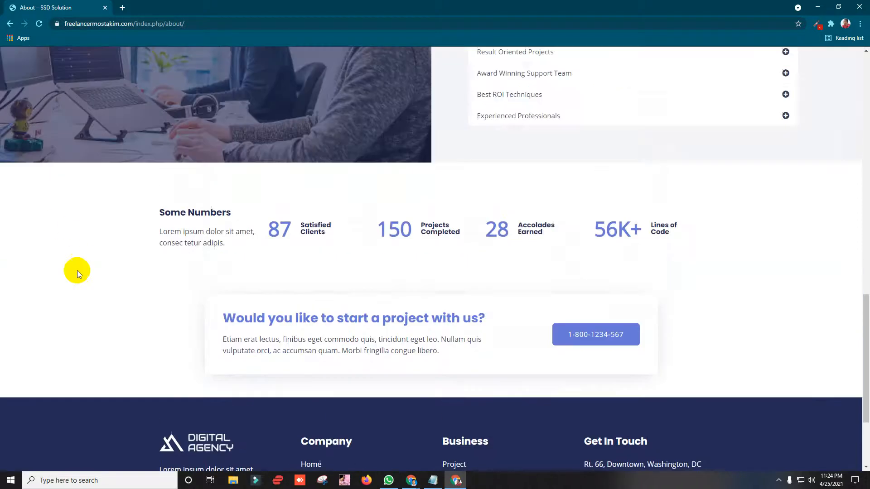
scroll(86, 244, "down", 3)
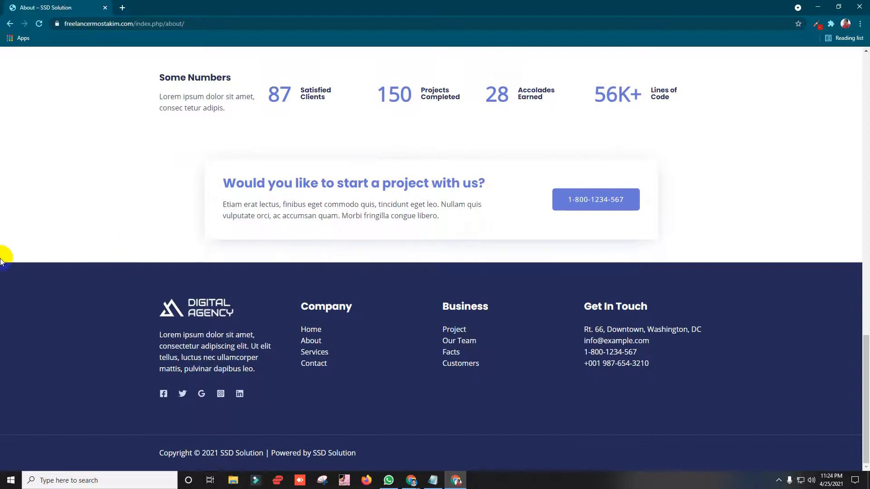
left_click_drag(219, 176, 489, 222)
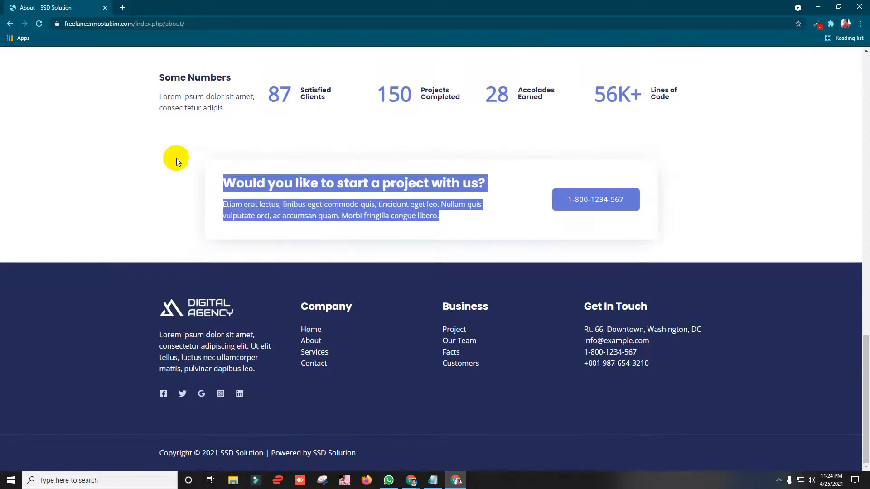
left_click(195, 169)
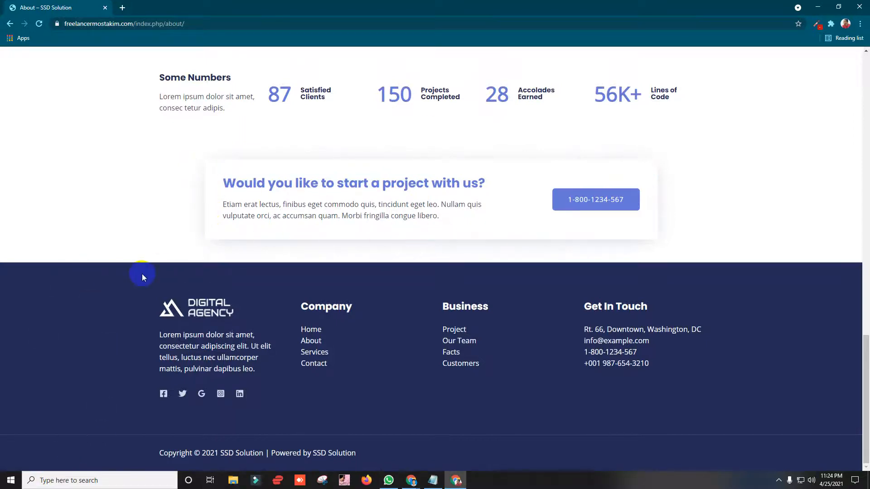
scroll(499, 206, "up", 20)
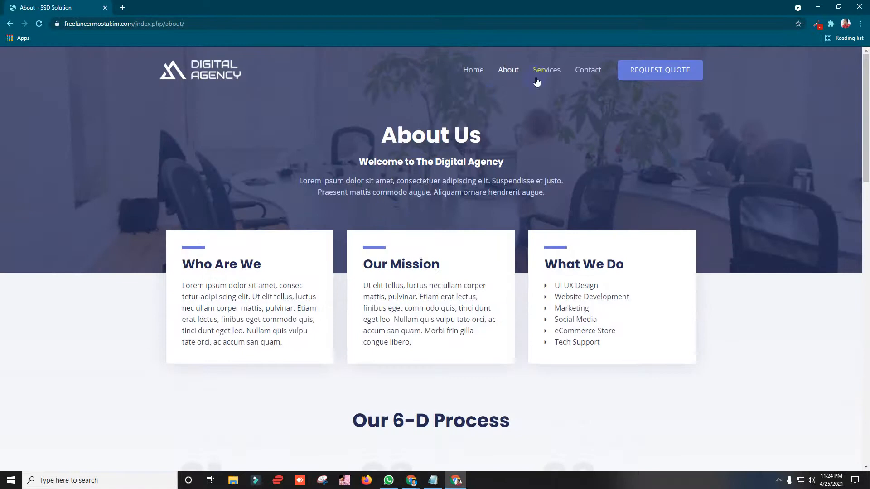
Step: Review the Services page, then return to the top and test the header's Request Quote button
left_click(537, 79)
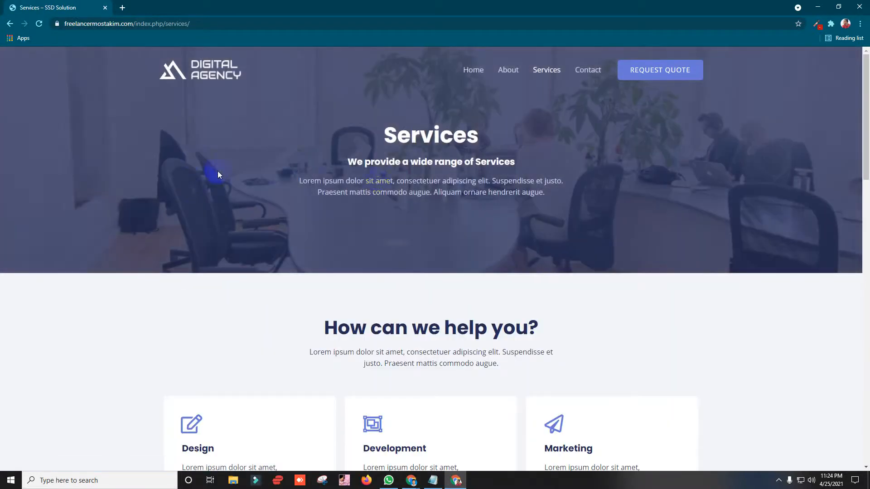
left_click_drag(365, 161, 525, 208)
scroll(312, 185, "down", 4)
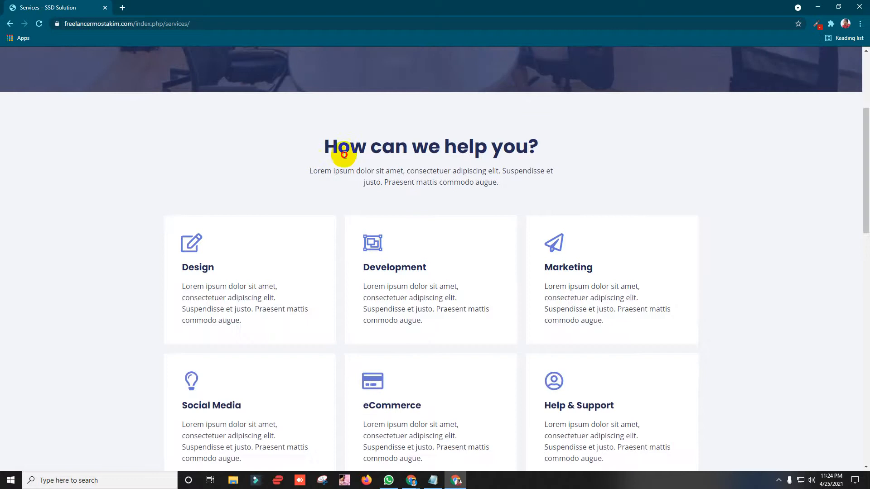
left_click_drag(323, 157, 563, 158)
scroll(224, 246, "down", 4)
scroll(224, 246, "down", 8)
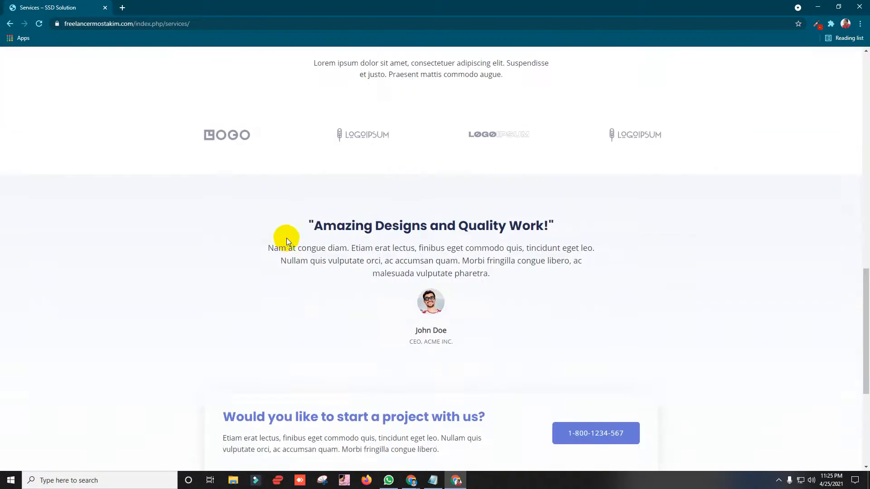
scroll(286, 233, "up", 3)
scroll(561, 204, "down", 5)
scroll(228, 230, "down", 3)
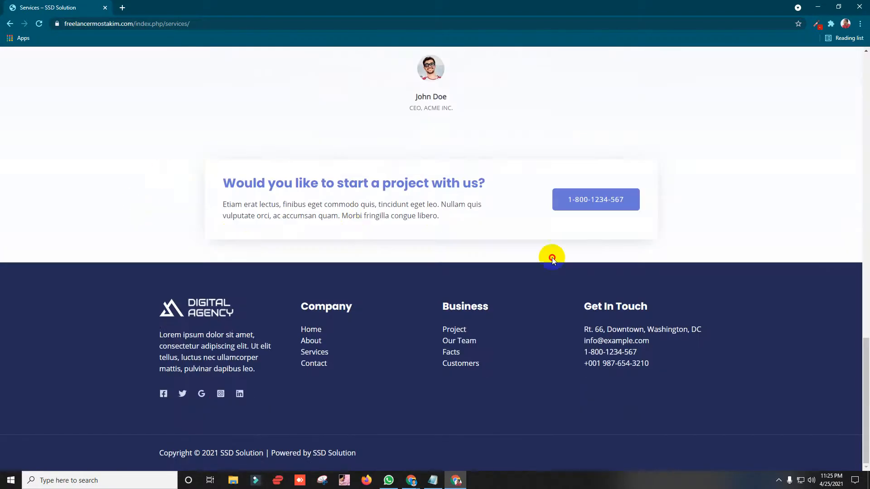
scroll(552, 258, "up", 5)
left_click_drag(866, 262, 752, 80)
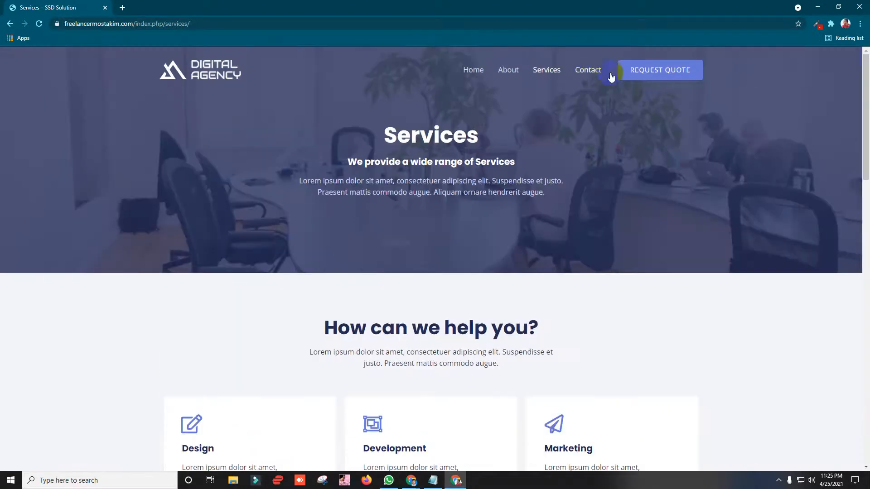
left_click(650, 75)
Step: Go to the home page via the logo and test its Request Quote link repeatedly
left_click(233, 69)
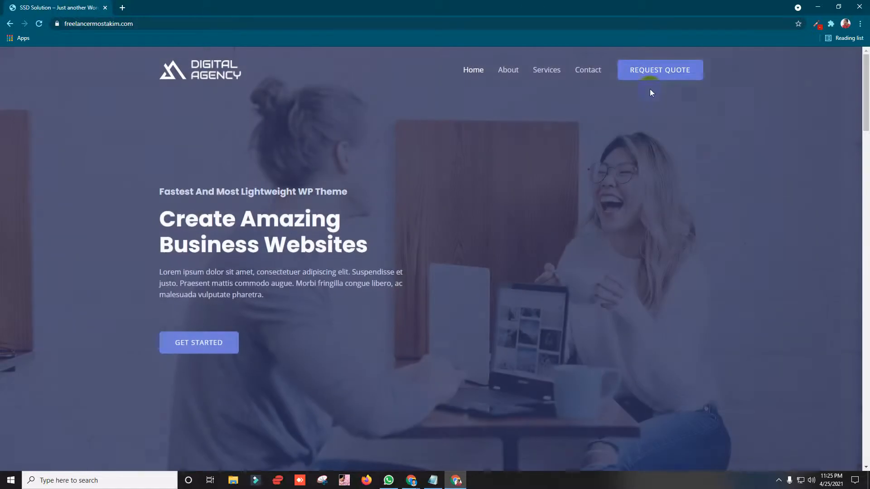
left_click(651, 80)
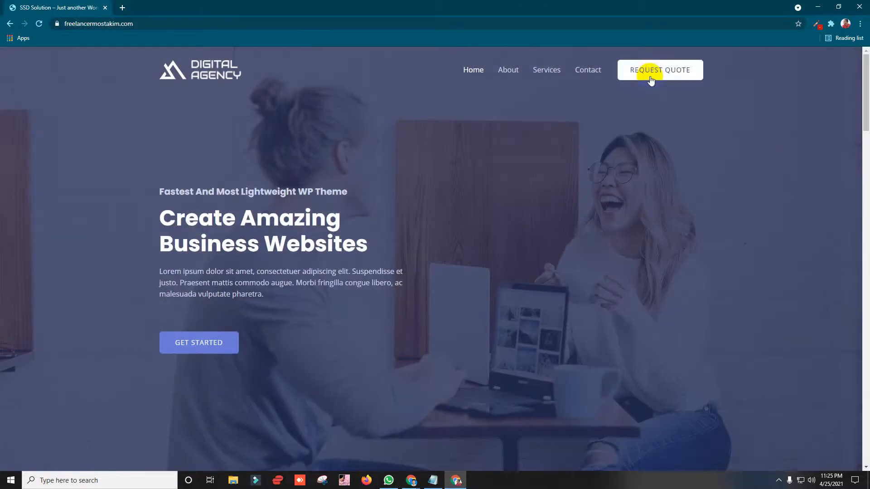
left_click(654, 78)
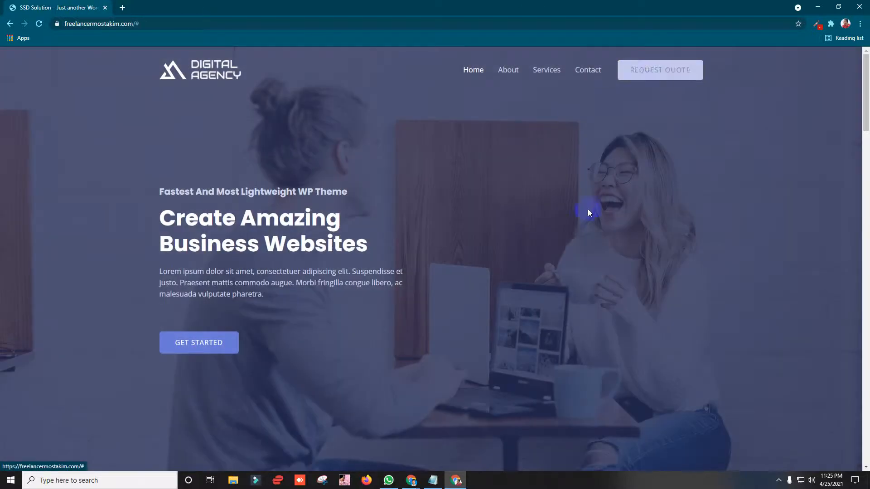
left_click(654, 77)
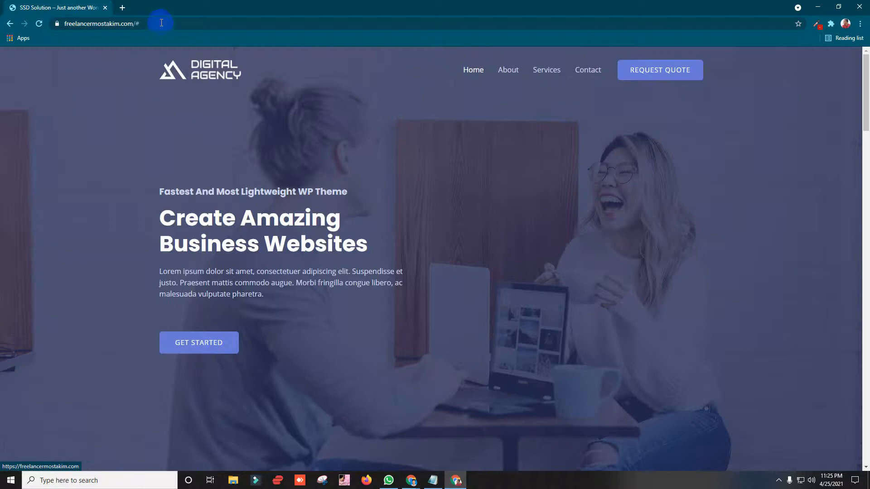
Step: Reload the live home page, then minimize it and open the admin Dashboard
double_click(138, 23)
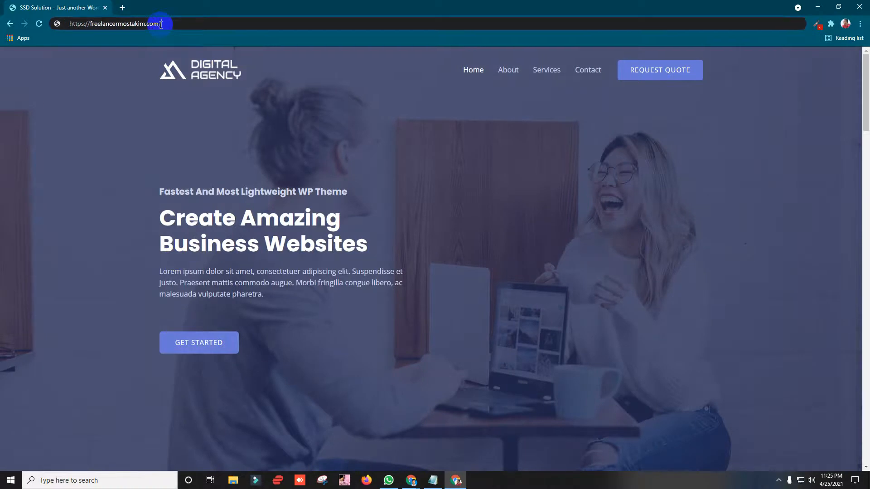
key("Return")
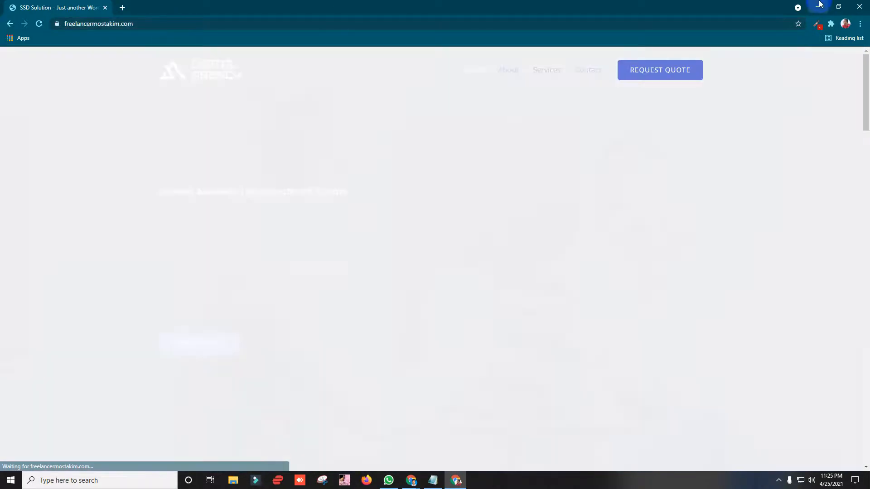
left_click(818, 5)
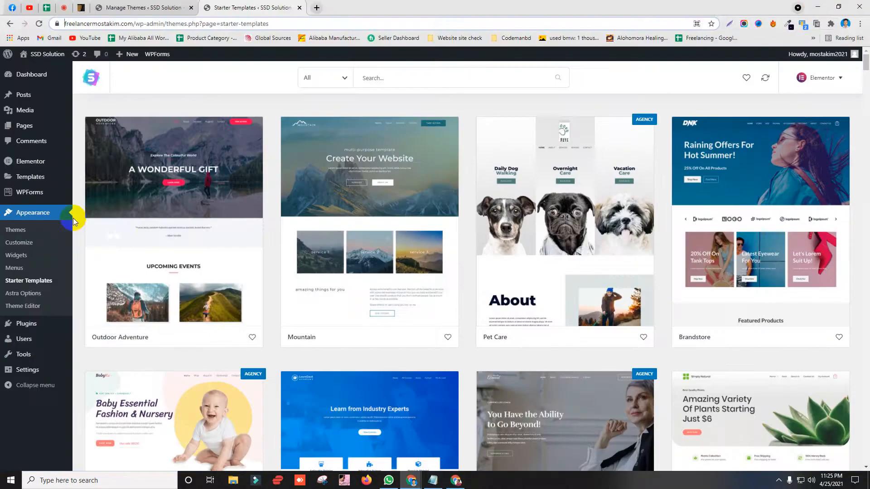
left_click(39, 23)
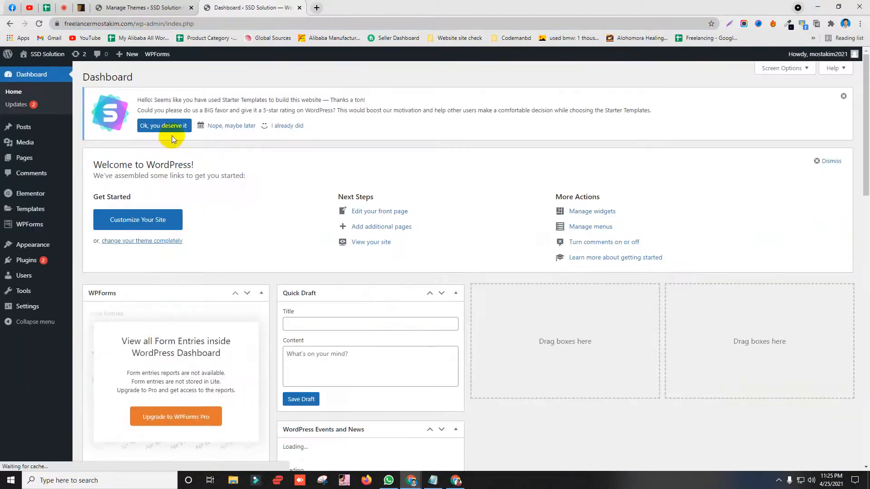
Step: Open All Pages and trash the Sample Page and Home pages
scroll(172, 135, "down", 3)
right_click(55, 309)
scroll(55, 310, "up", 3)
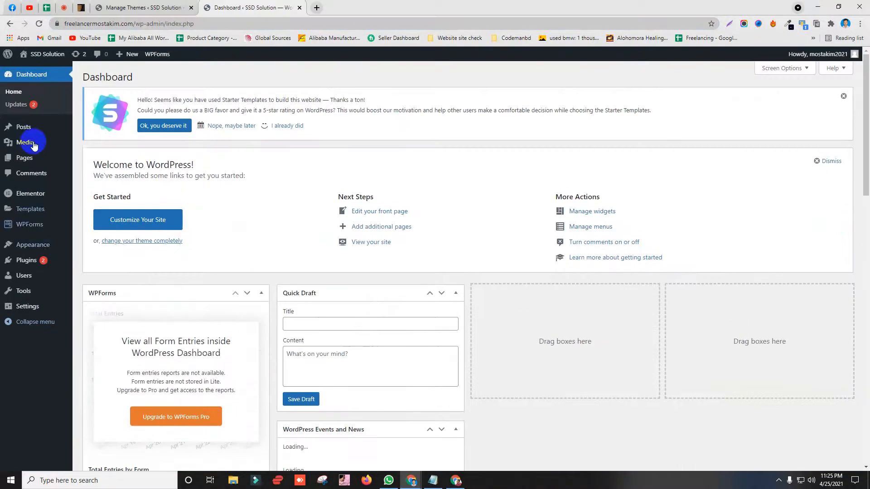
left_click(28, 163)
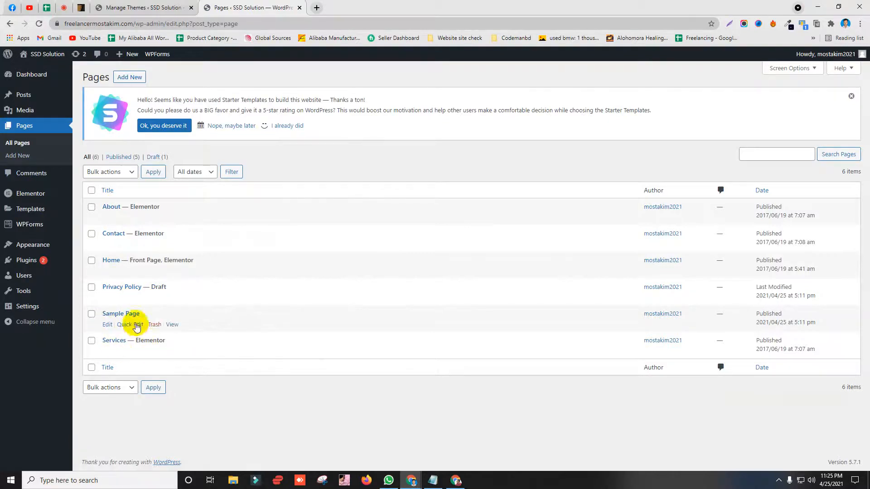
left_click(154, 325)
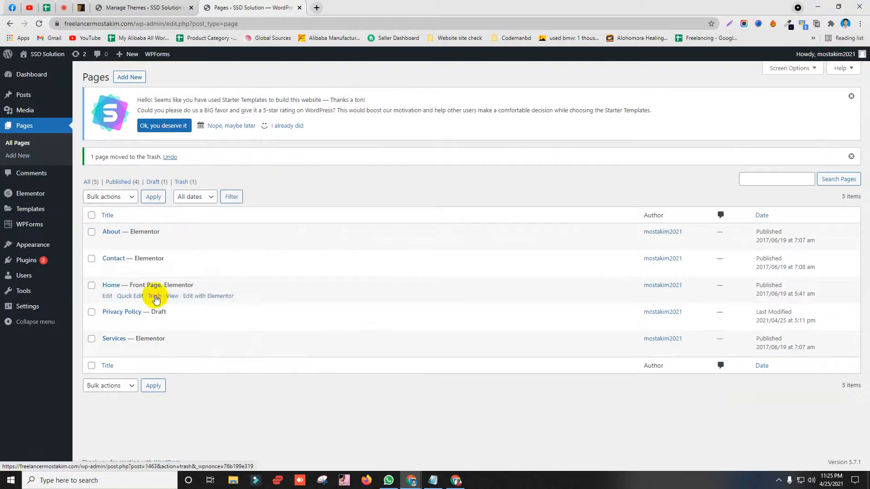
left_click(154, 295)
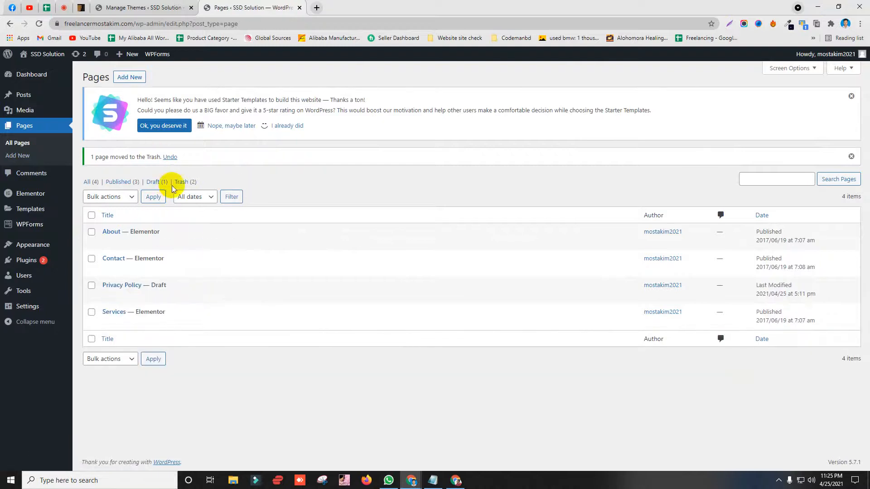
Step: Restore Home from the Trash, then trash the Privacy Policy page
left_click(177, 182)
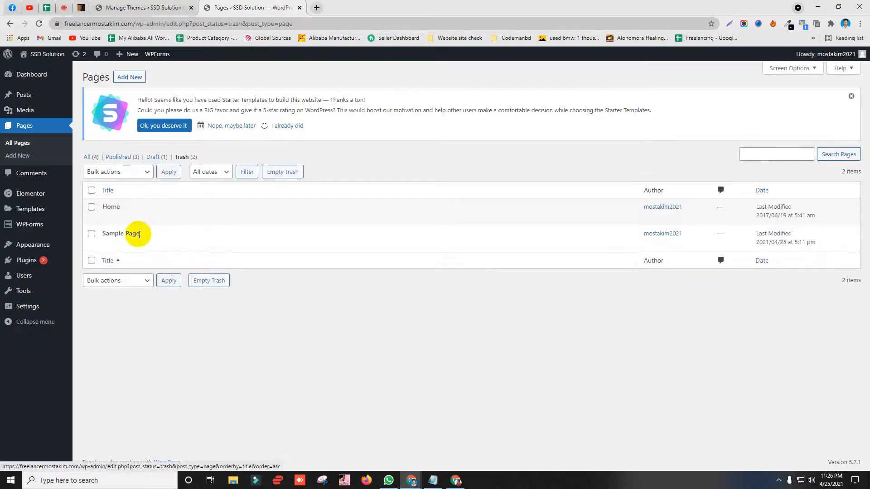
left_click(112, 217)
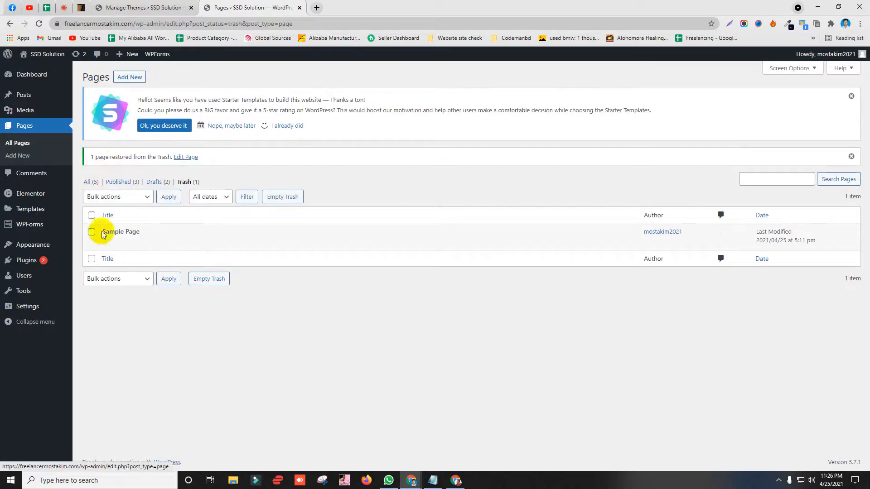
left_click(184, 182)
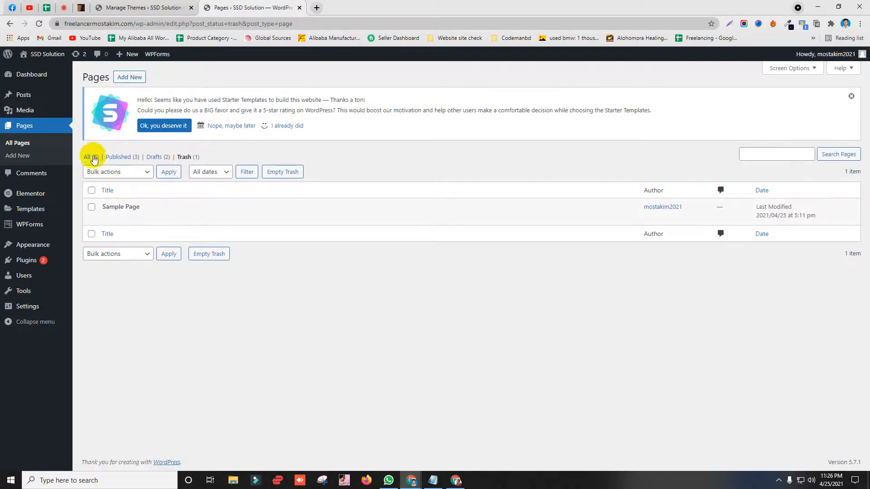
left_click(93, 158)
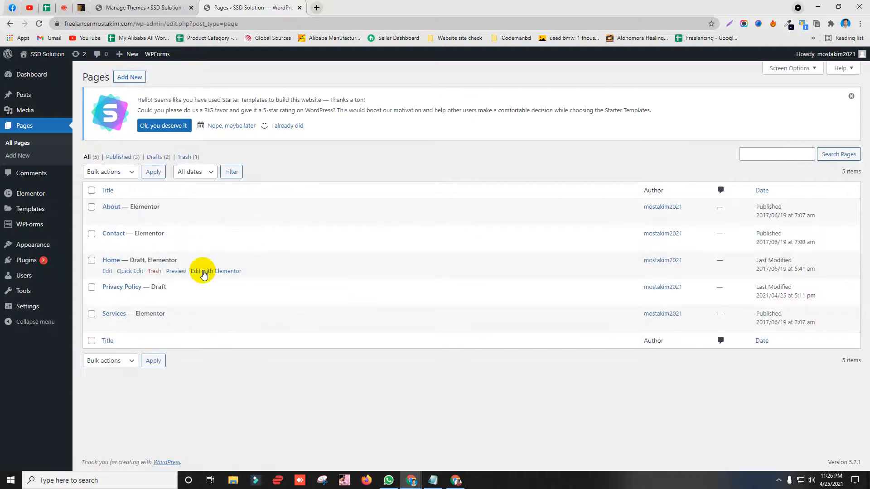
left_click(153, 298)
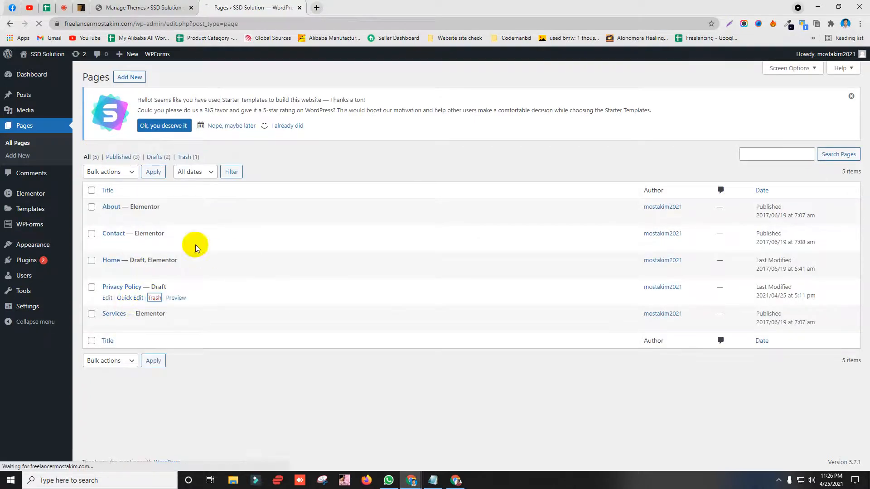
left_click(456, 480)
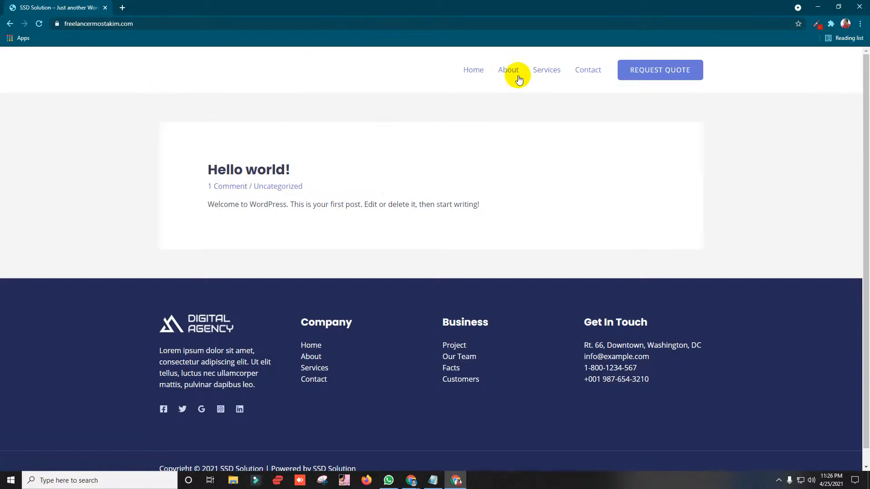
Step: Confirm the live Home link fails at ?page_id=1463, then return to the admin Pages list
left_click(473, 71)
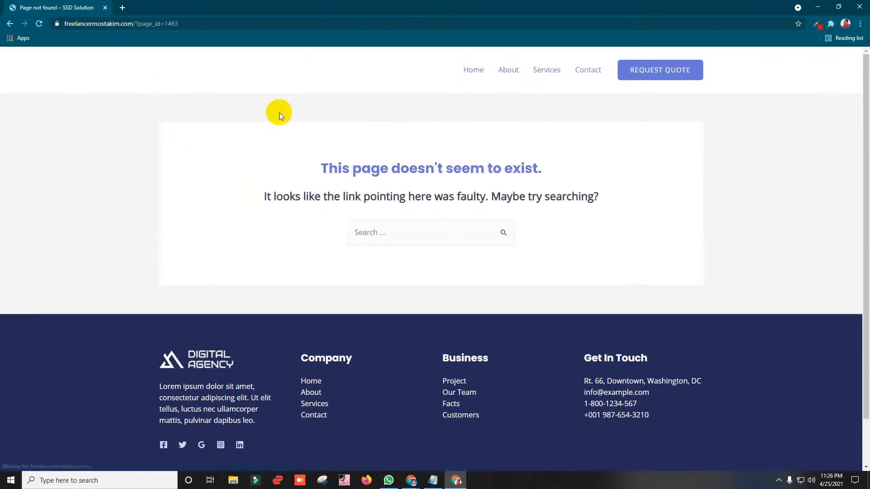
left_click(560, 74)
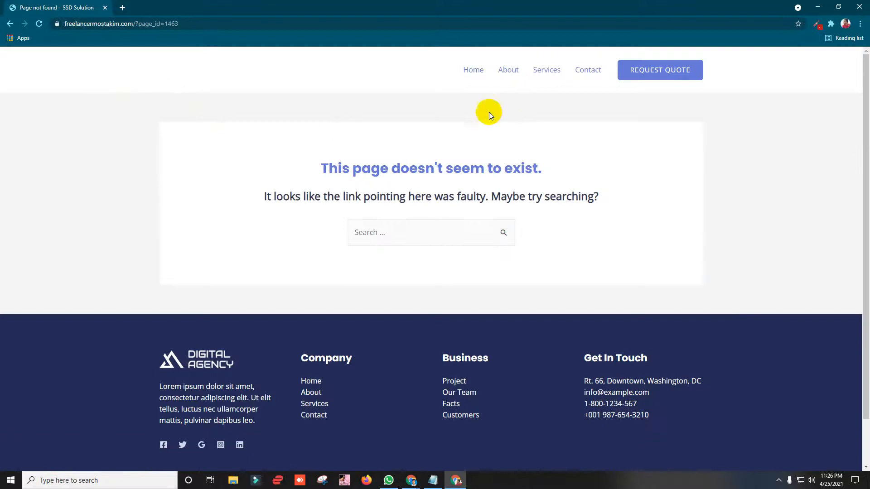
left_click(474, 73)
left_click_drag(137, 23, 200, 24)
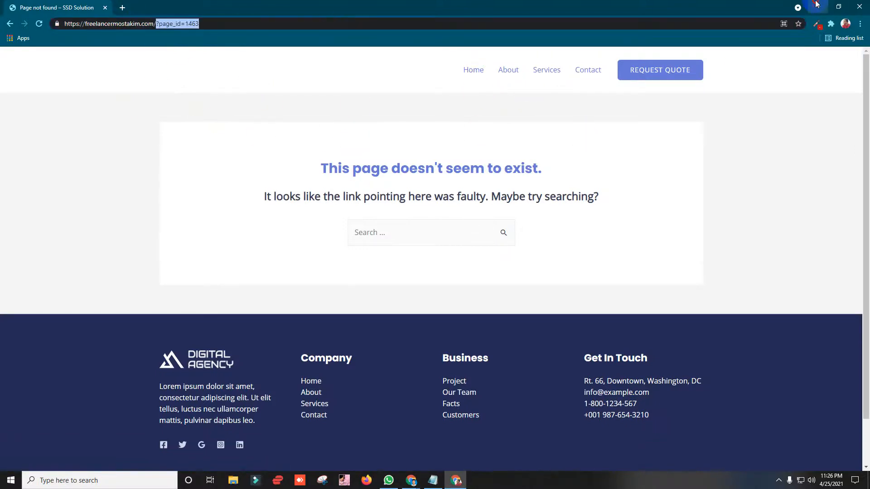
left_click(817, 3)
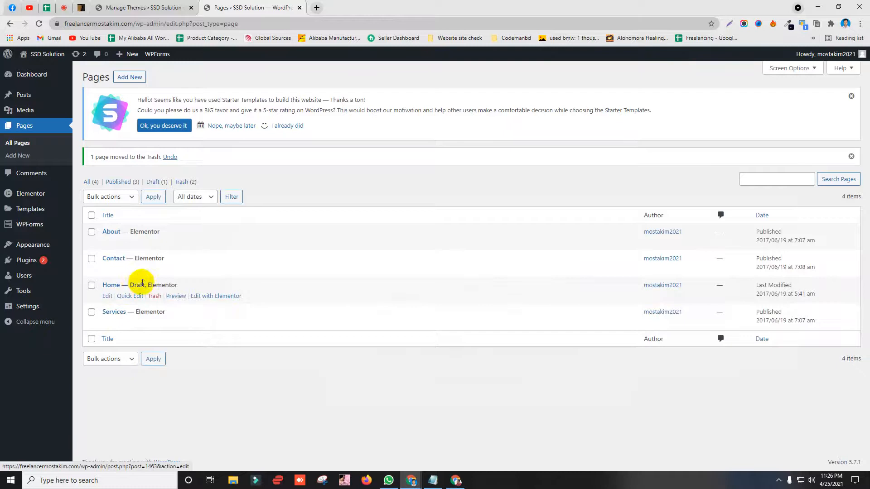
Step: Open the Home draft for editing from the admin Pages list
left_click(455, 480)
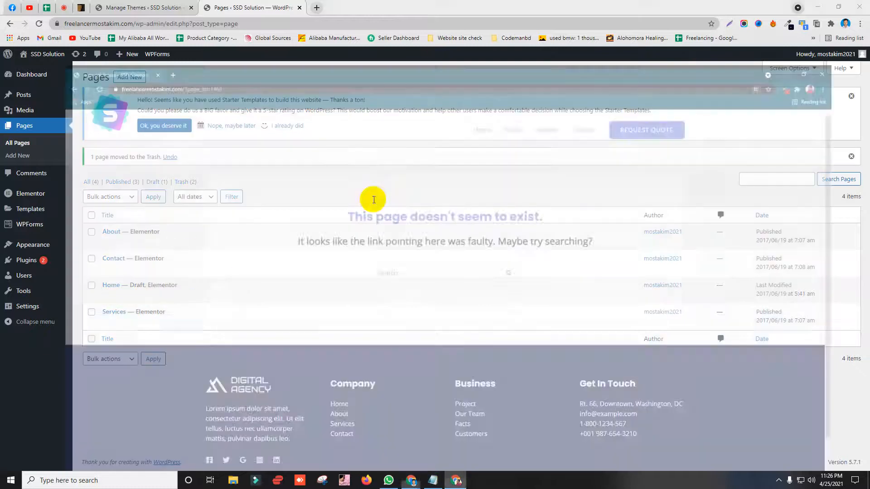
left_click(817, 6)
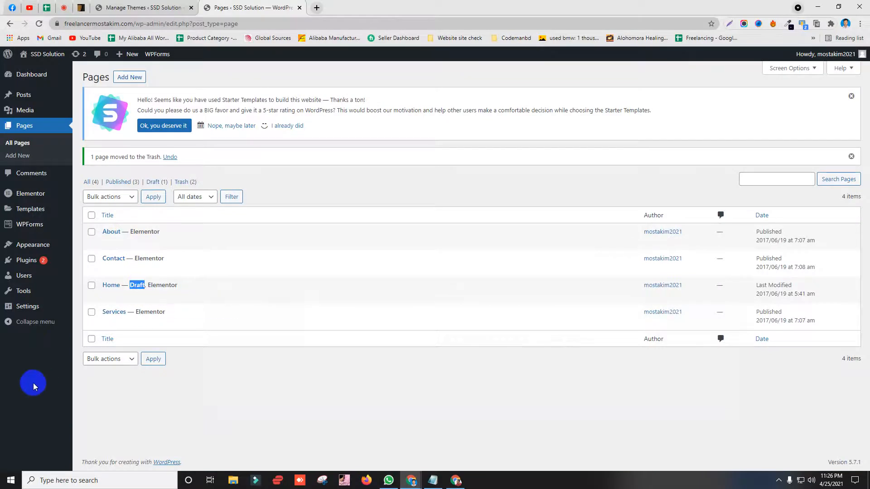
left_click(129, 384)
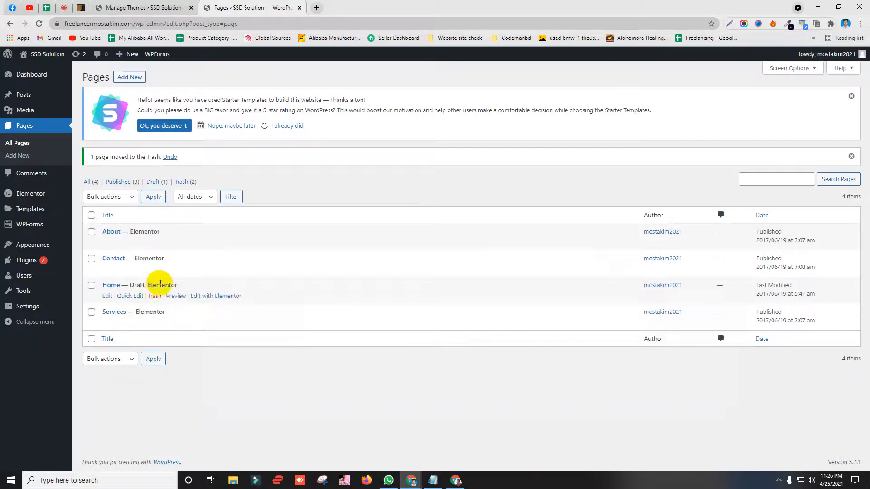
left_click(107, 297)
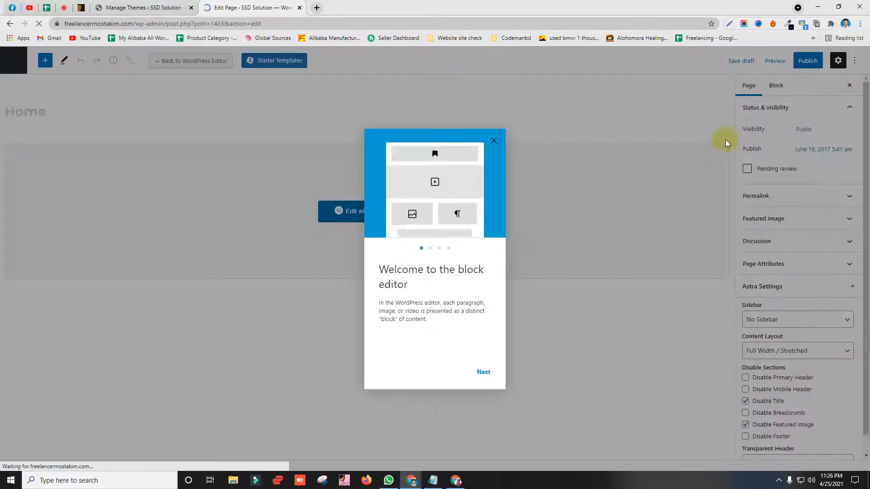
Step: Dismiss the editor welcome guide and publish the Home page
left_click(482, 371)
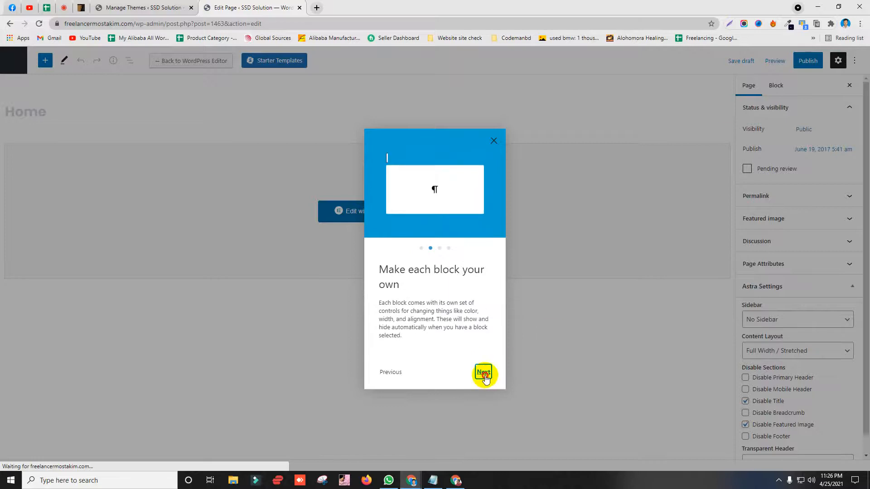
left_click(483, 373)
left_click(484, 374)
left_click(475, 371)
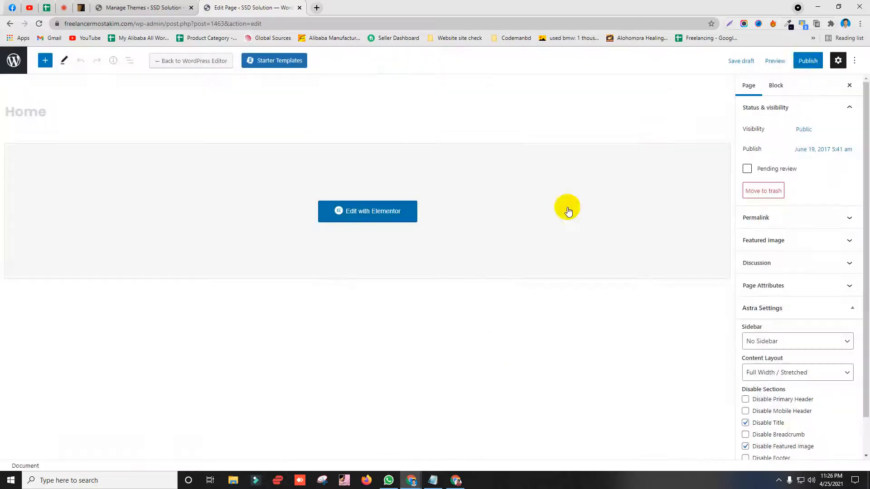
left_click(807, 62)
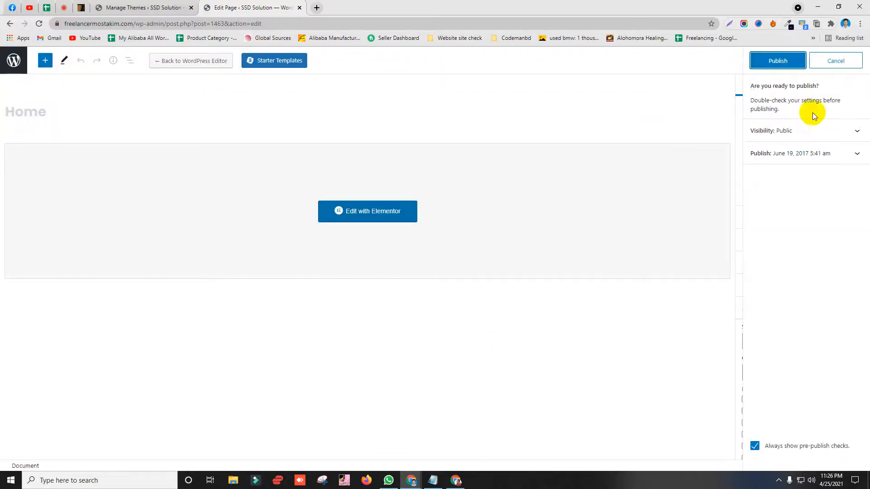
left_click(767, 64)
left_click(456, 481)
left_click(297, 27)
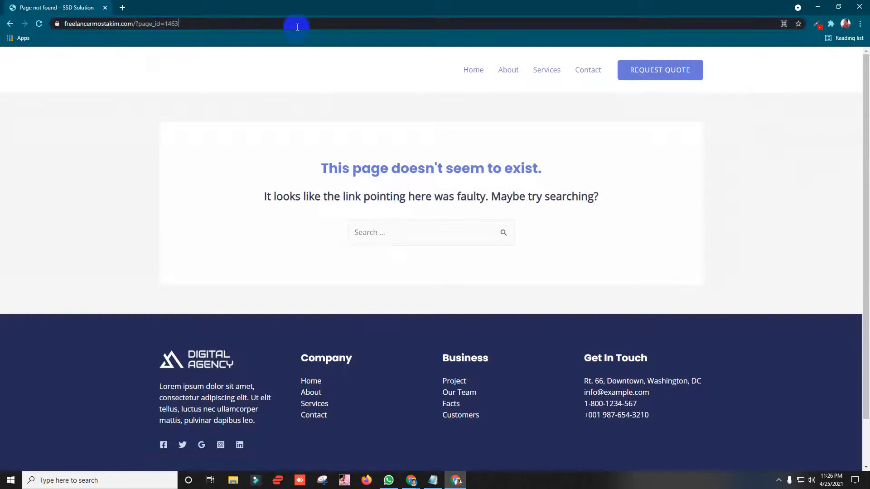
Step: Reload the live site to show the republished Home page, then return to the admin Pages list
key("Return")
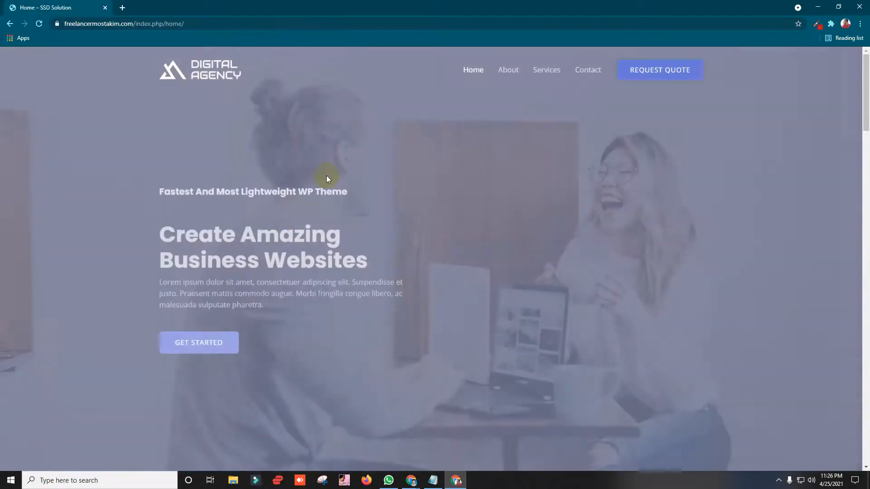
left_click(472, 69)
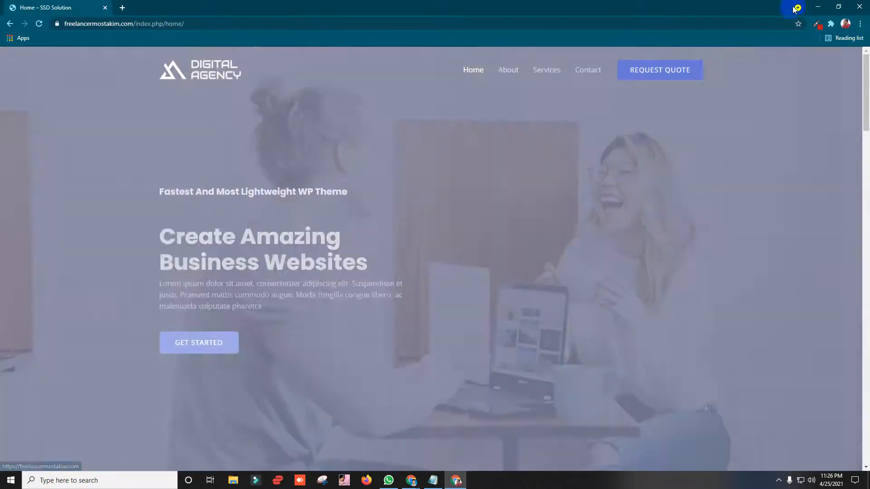
left_click(817, 6)
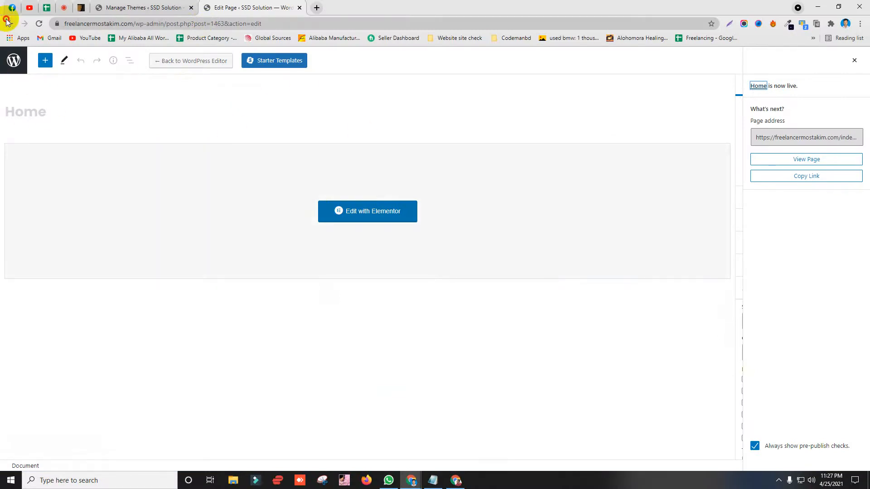
left_click(7, 22)
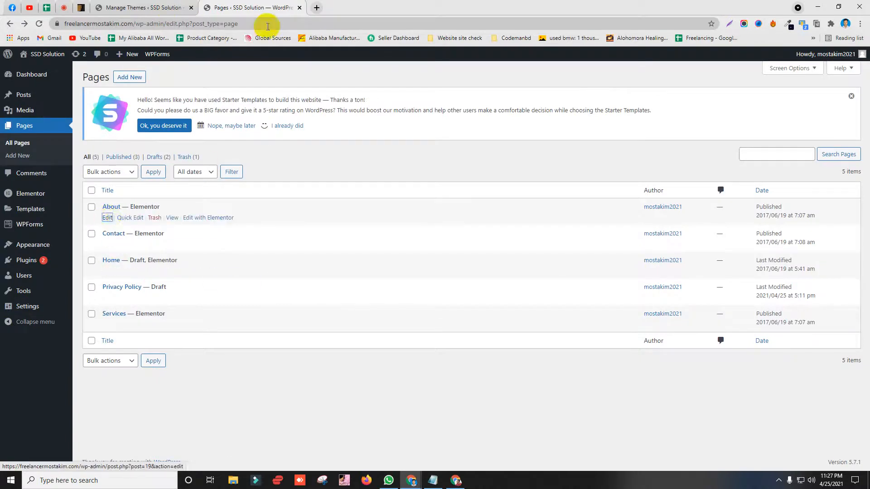
Step: Open the About page in the block editor, check its title, then go to the Google Meet call
left_click(348, 7)
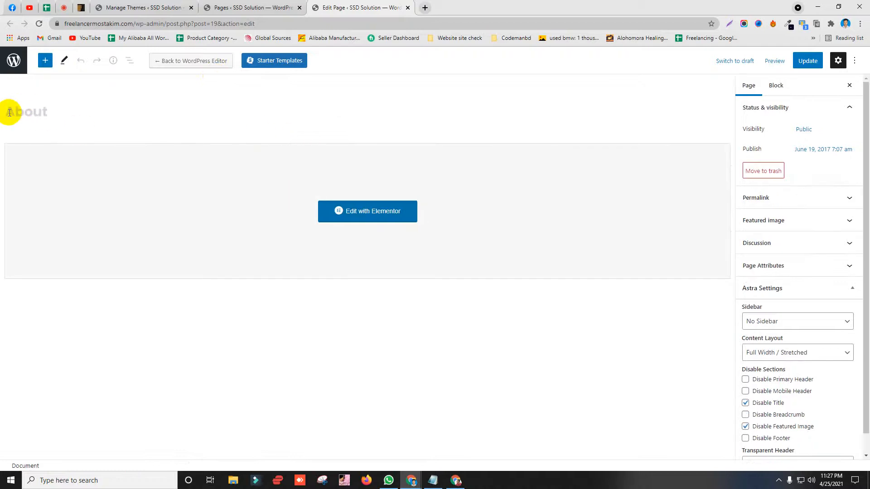
left_click_drag(6, 110, 172, 129)
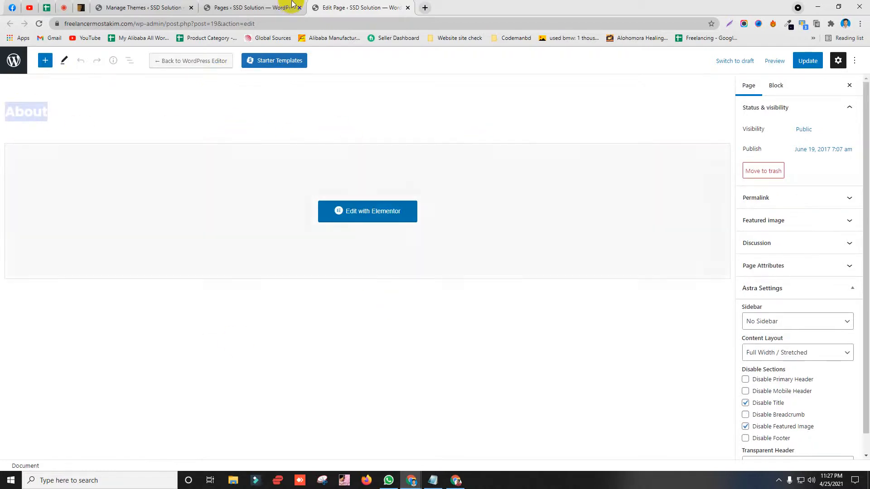
left_click(230, 5)
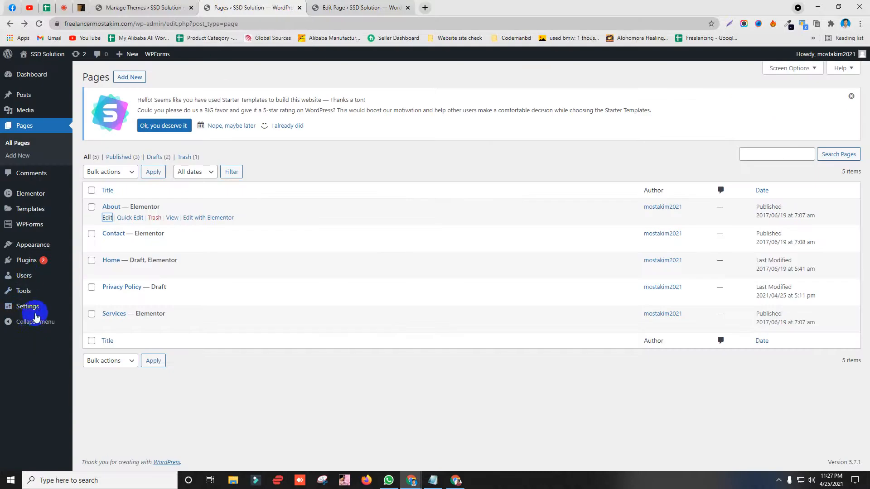
left_click(338, 7)
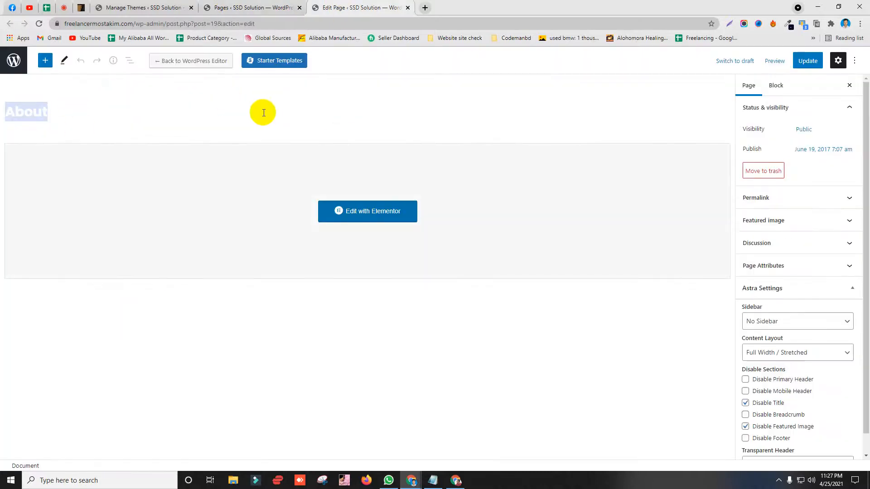
left_click(57, 15)
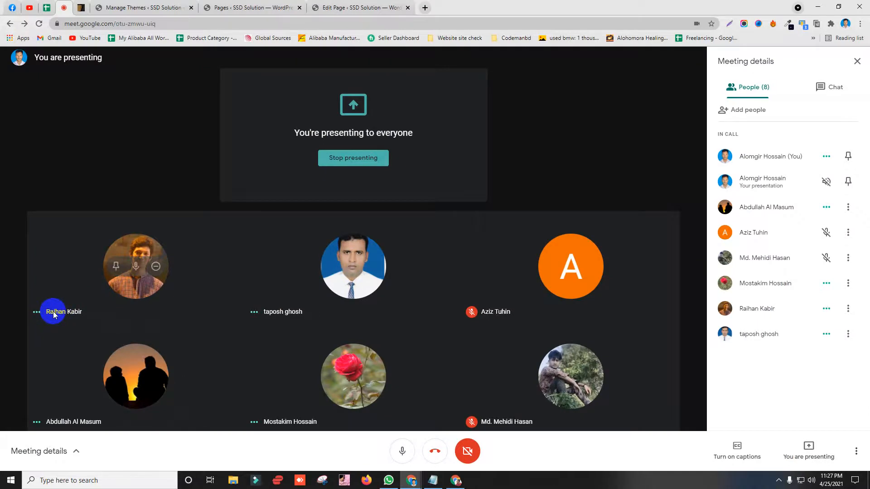
Step: Close the old About editor and reopen the About page freshly from the Pages list
left_click(358, 7)
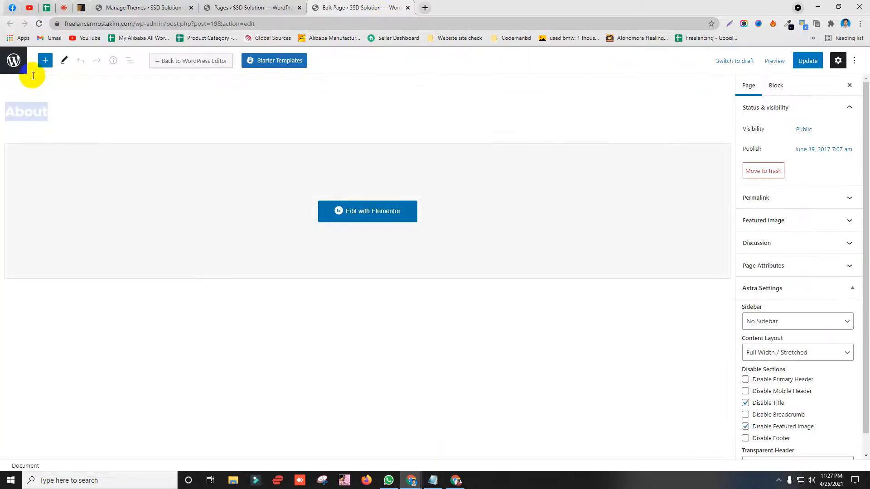
left_click(407, 7)
middle_click(107, 219)
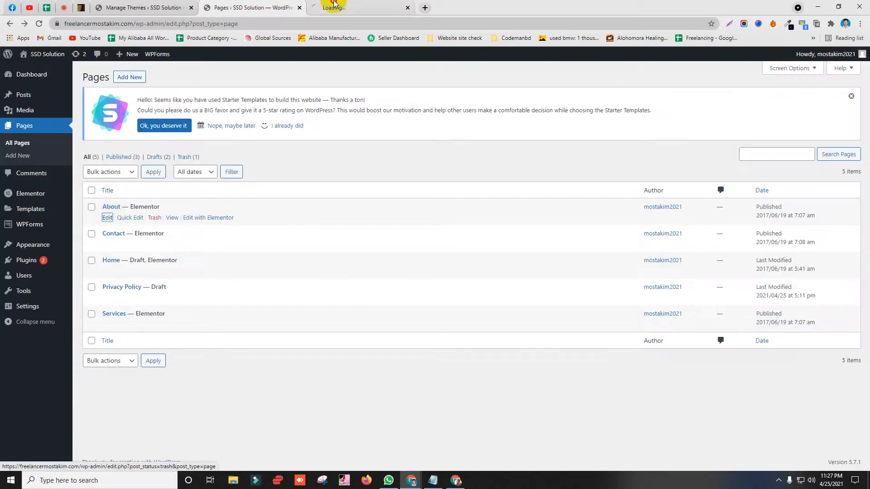
left_click(335, 7)
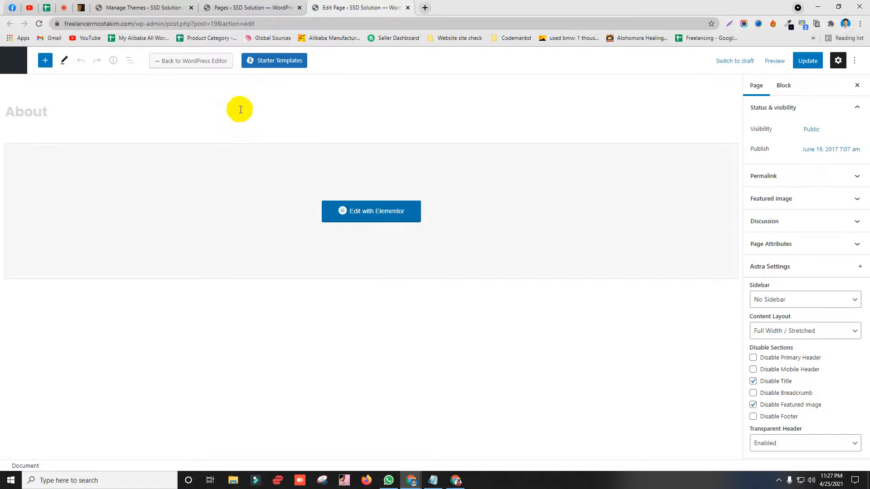
left_click(64, 8)
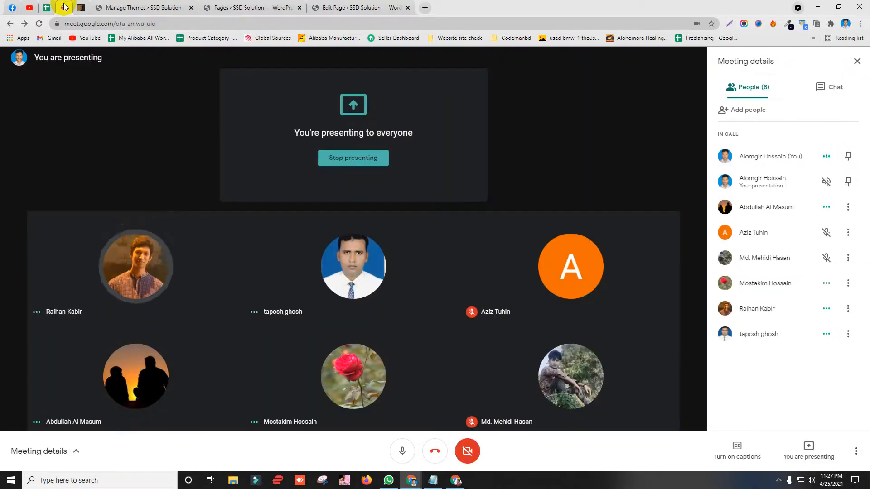
left_click(337, 7)
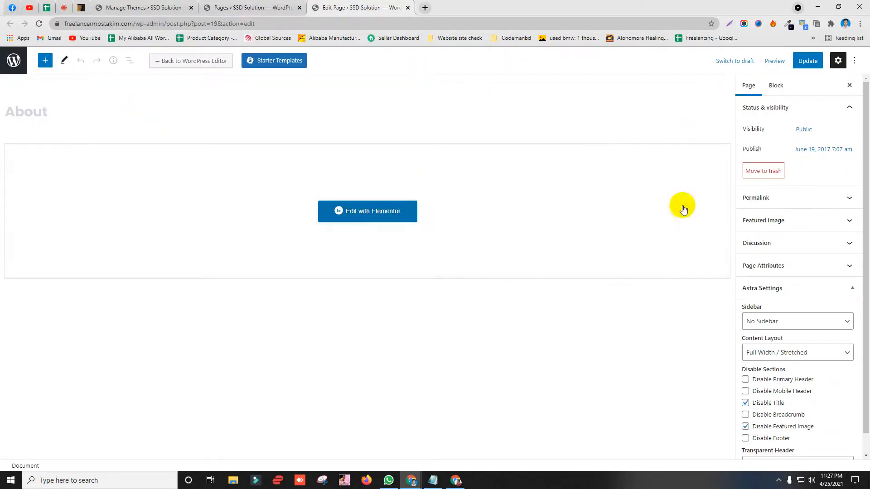
Step: Toggle the About page's permalink panel, then close and reopen its editor in a new tab
left_click(817, 198)
left_click(828, 201)
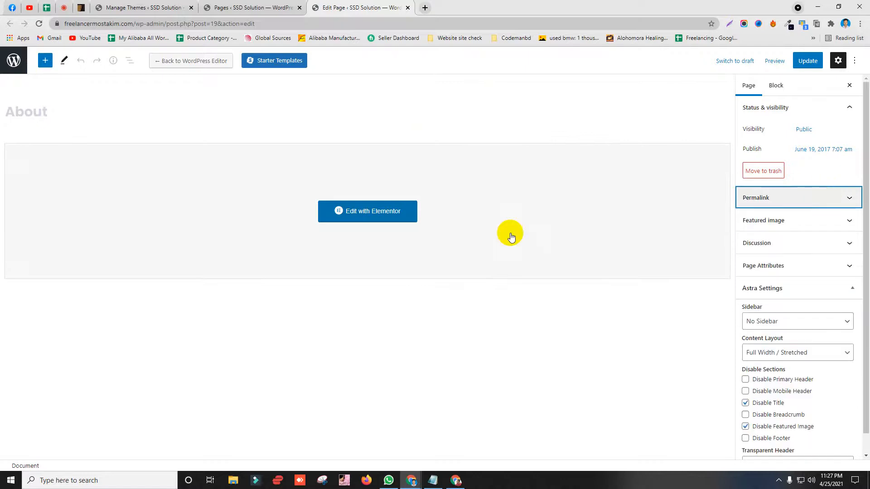
left_click(237, 2)
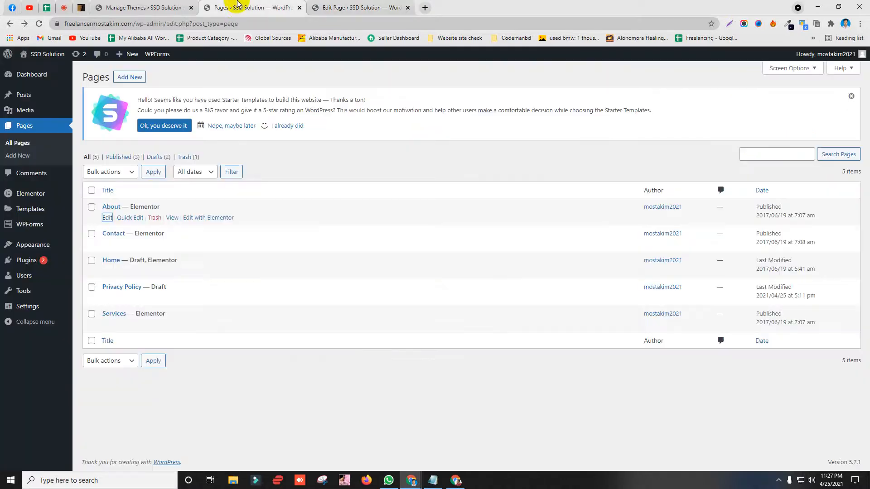
left_click(340, 8)
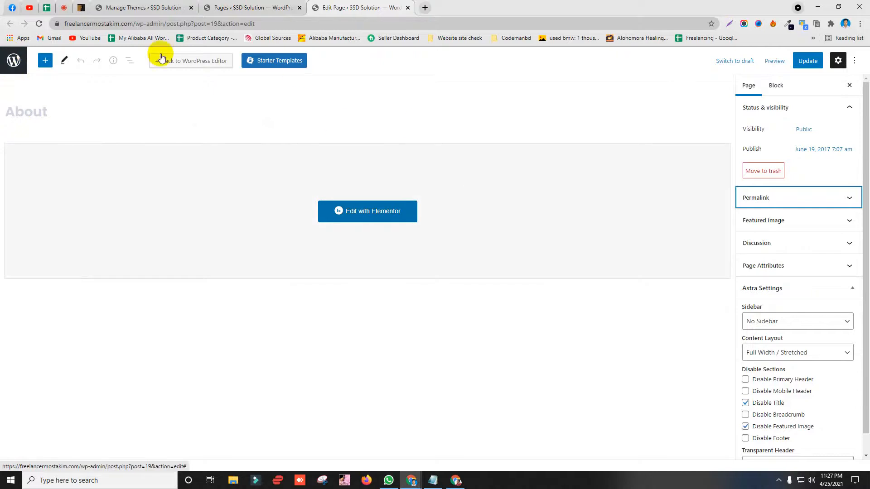
left_click(408, 8)
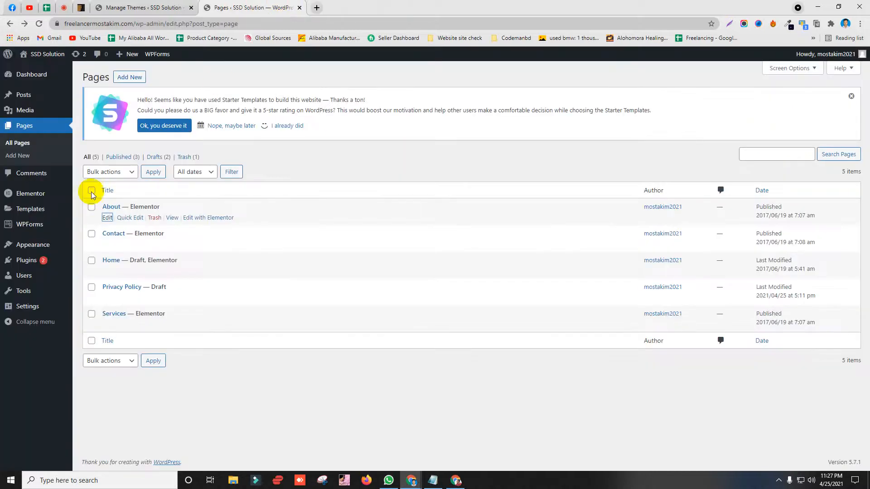
middle_click(107, 217)
left_click(354, 4)
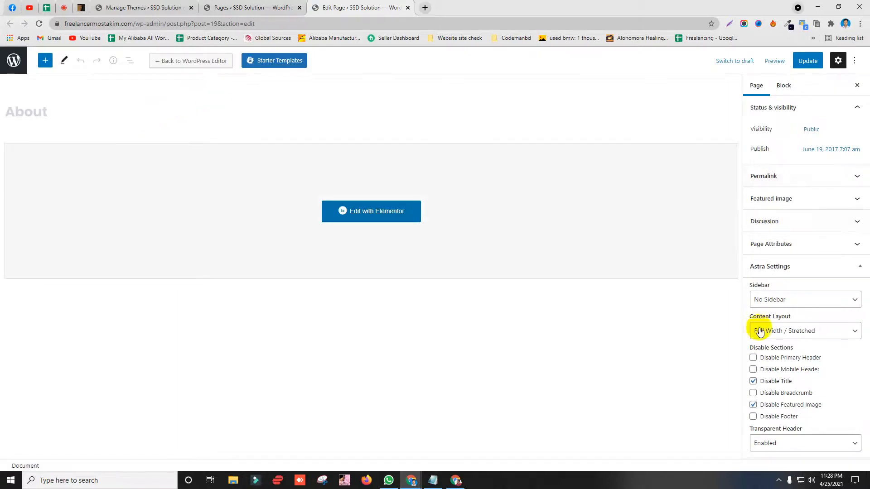
Step: Get the About page loading in Elementor, with its block editor reopened in another tab
left_click(250, 6)
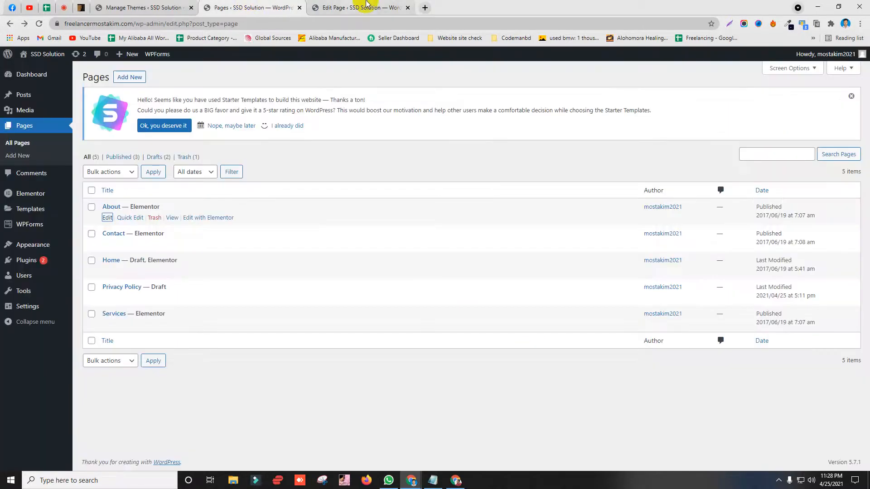
left_click(366, 6)
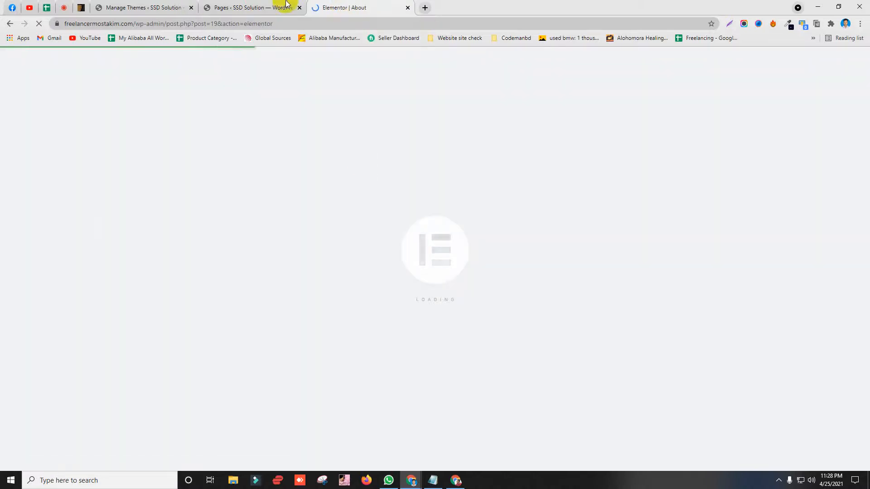
left_click(272, 8)
left_click(334, 7)
left_click(277, 7)
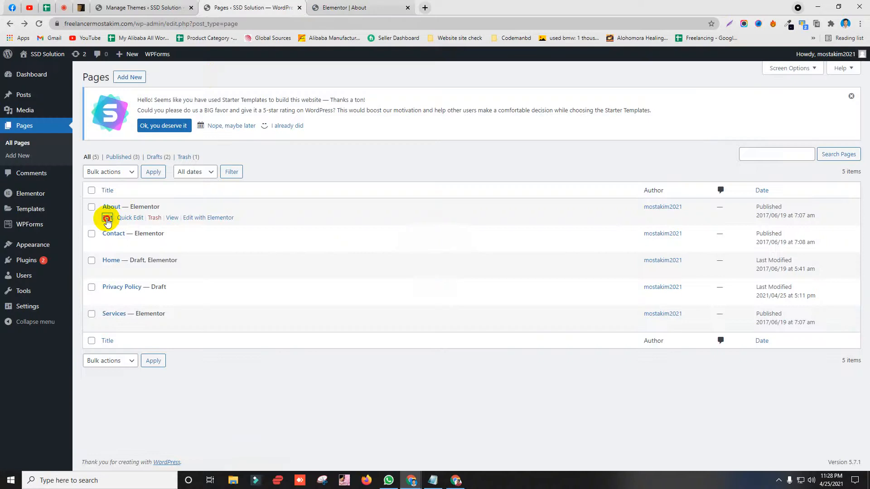
left_click(107, 218, "ctrl")
left_click(352, 7)
left_click(462, 7)
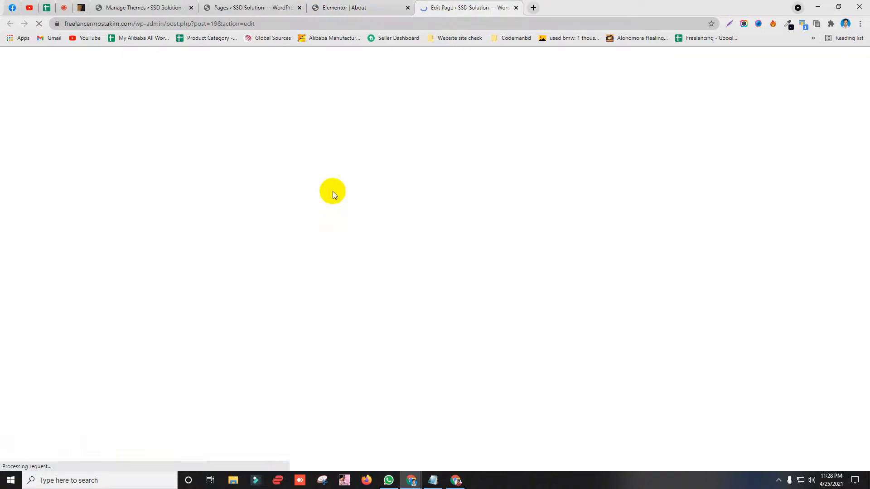
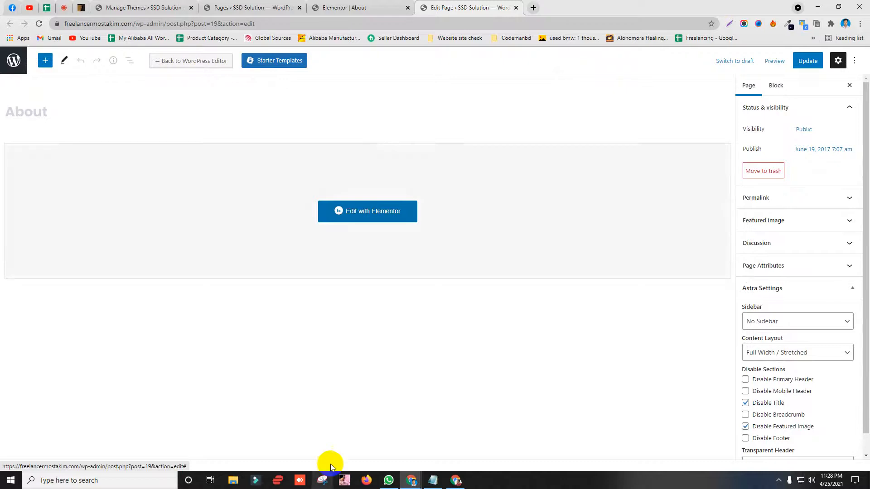
Step: Activate the Classic Editor plugin on the Plugins page
left_click(238, 5)
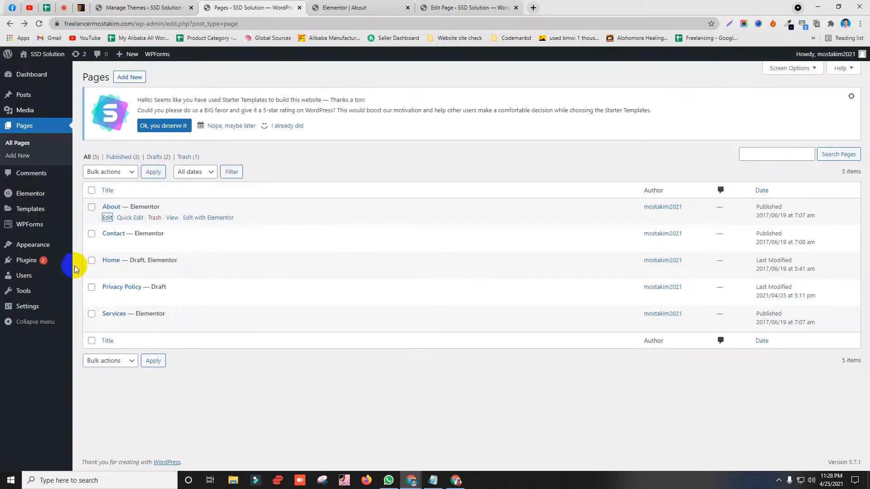
left_click(346, 7)
left_click_drag(569, 9, 381, 4)
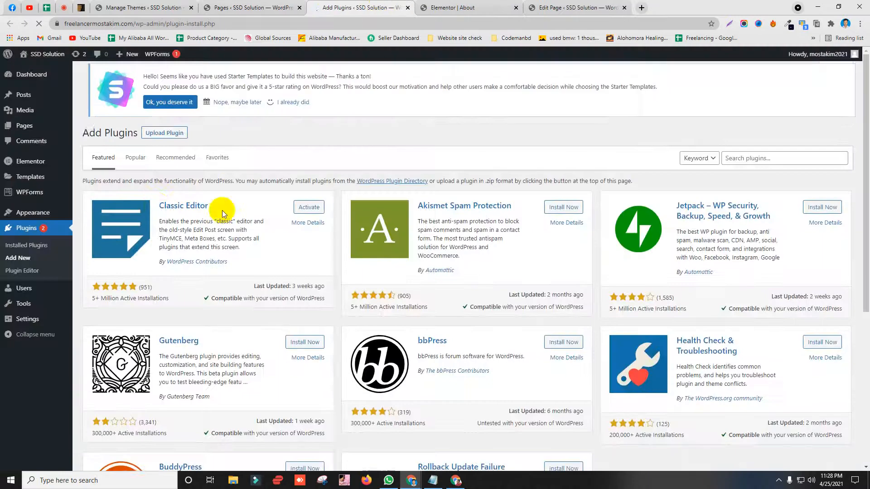
left_click_drag(155, 210, 311, 205)
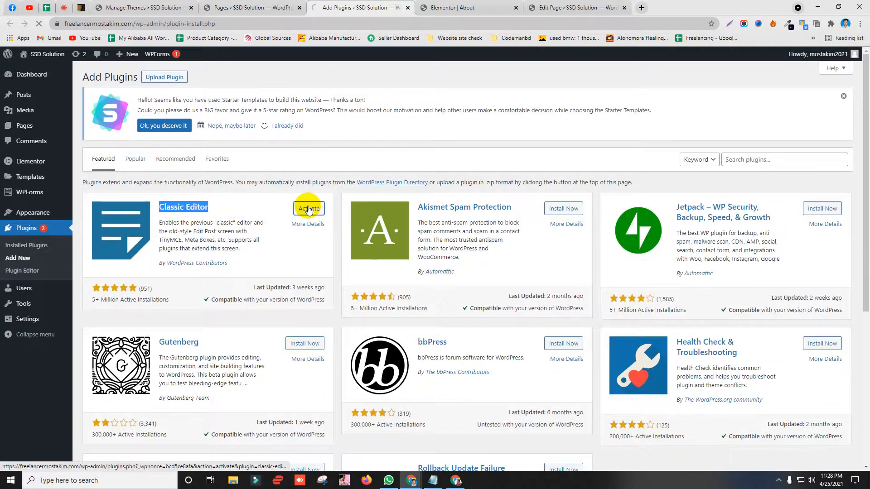
Step: Start updating the Elementor plugin to version 3.2.1
scroll(126, 333, "down", 2)
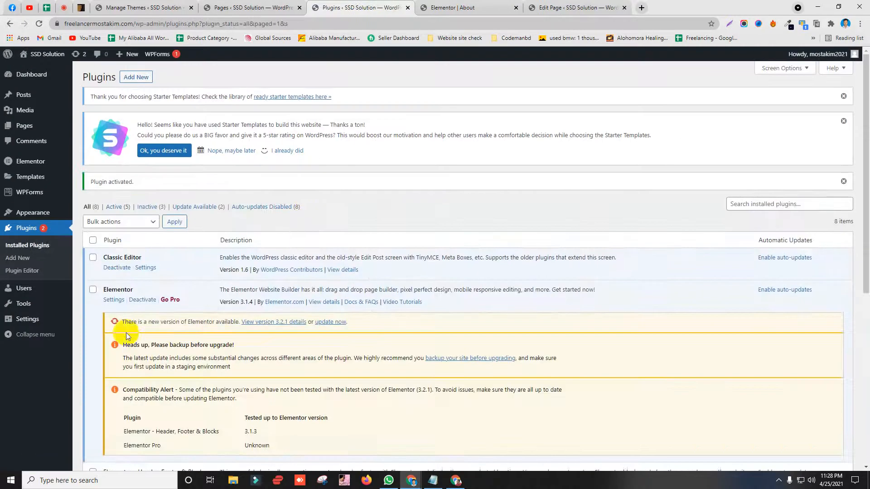
left_click_drag(121, 203, 245, 206)
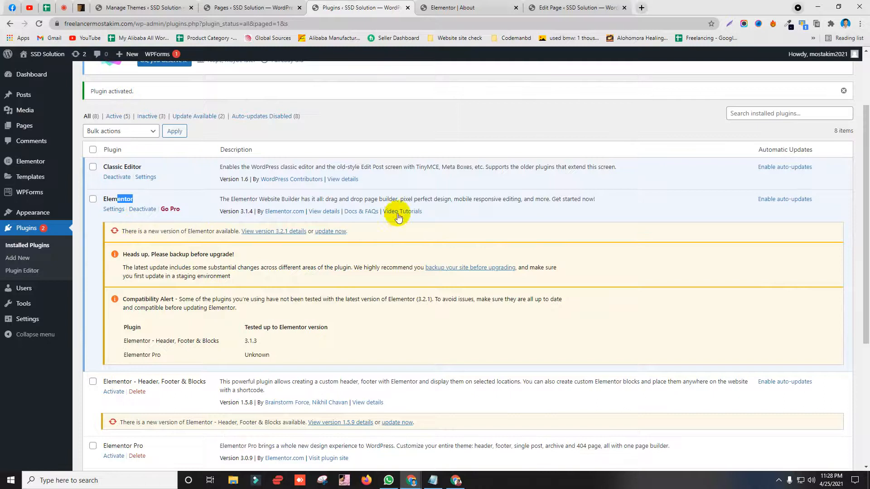
scroll(267, 294, "down", 2)
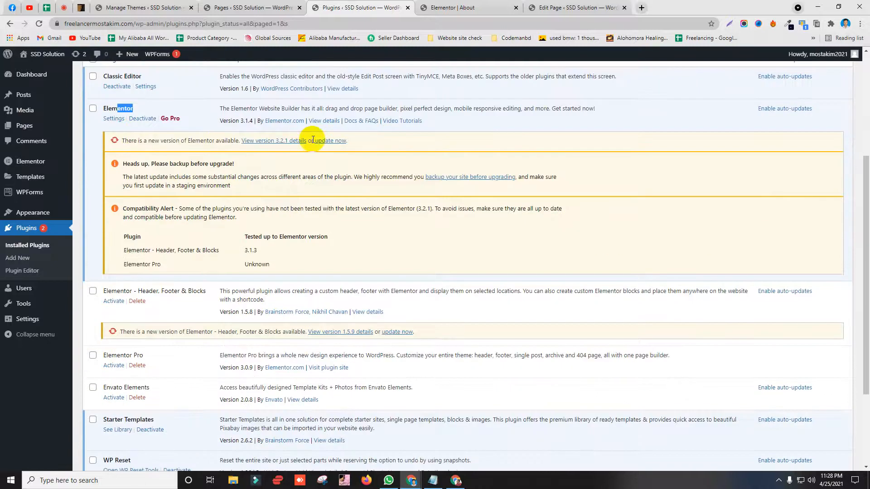
left_click(324, 141)
scroll(424, 90, "up", 3)
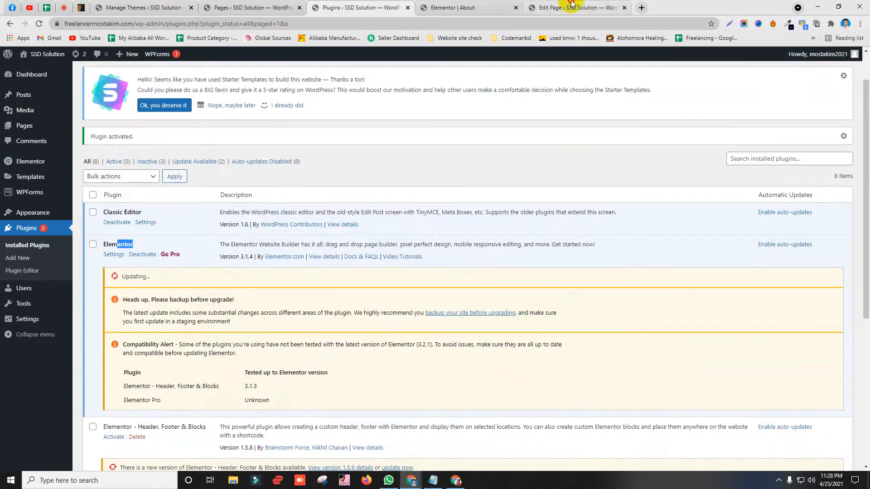
Step: Check the Elementor and Elementor Pro entries in the plugins list while the update runs
left_click(535, 6)
left_click(462, 6)
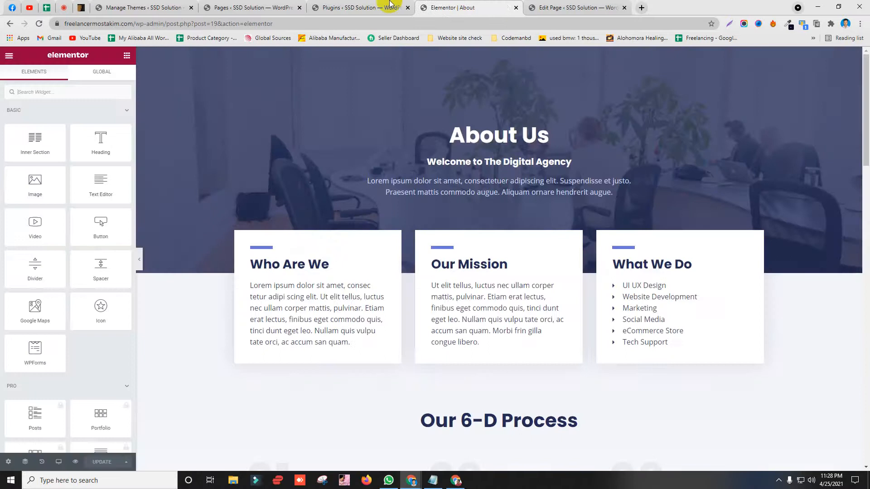
left_click(385, 7)
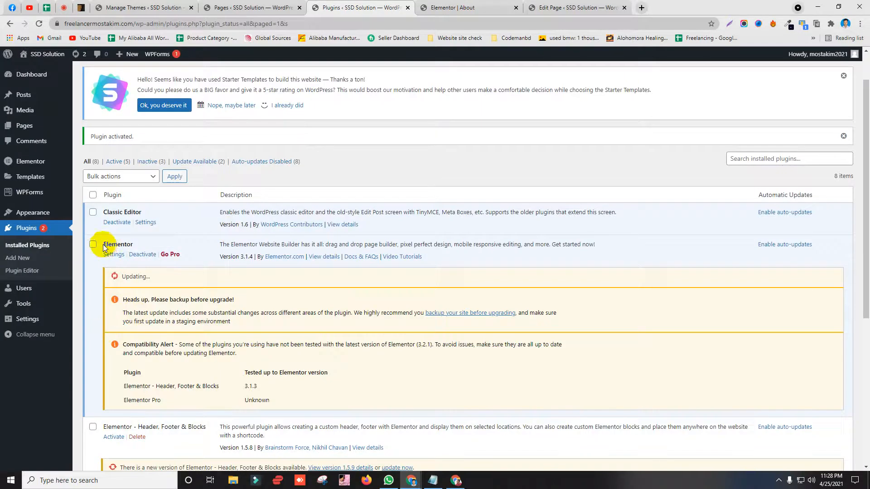
left_click_drag(104, 247, 135, 246)
scroll(113, 326, "down", 4)
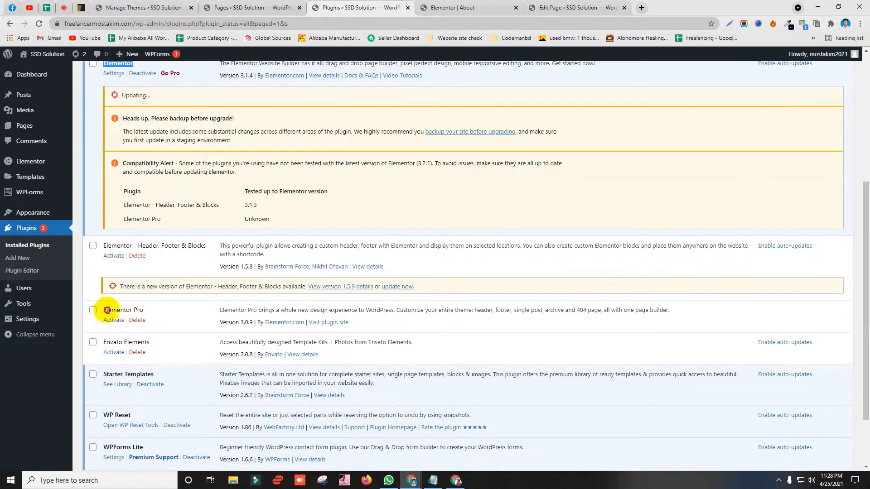
left_click_drag(107, 310, 142, 308)
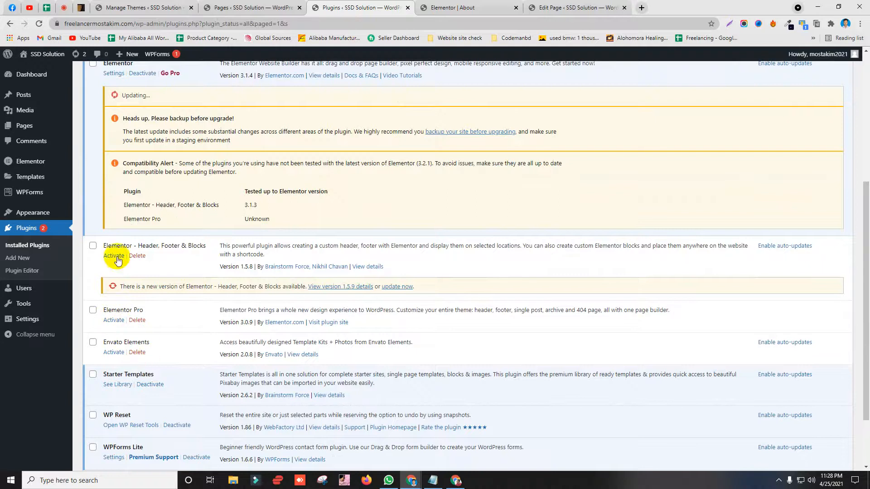
scroll(116, 247, "up", 5)
scroll(185, 262, "down", 2)
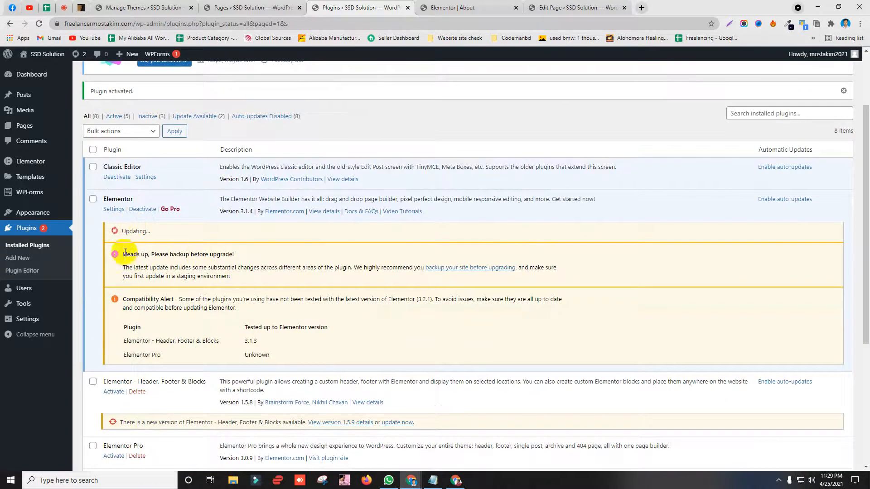
Step: Read the backup warning in the upgrade notice, then return to the About page in Elementor
left_click_drag(153, 256, 232, 254)
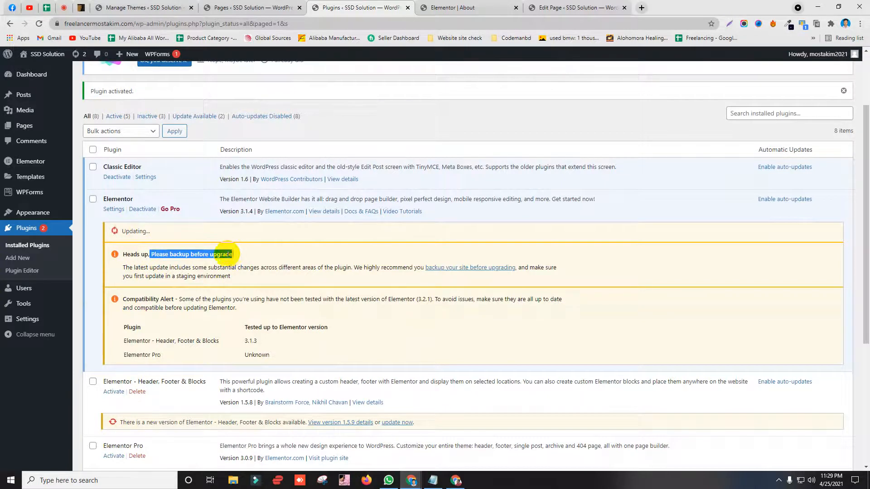
left_click(166, 261)
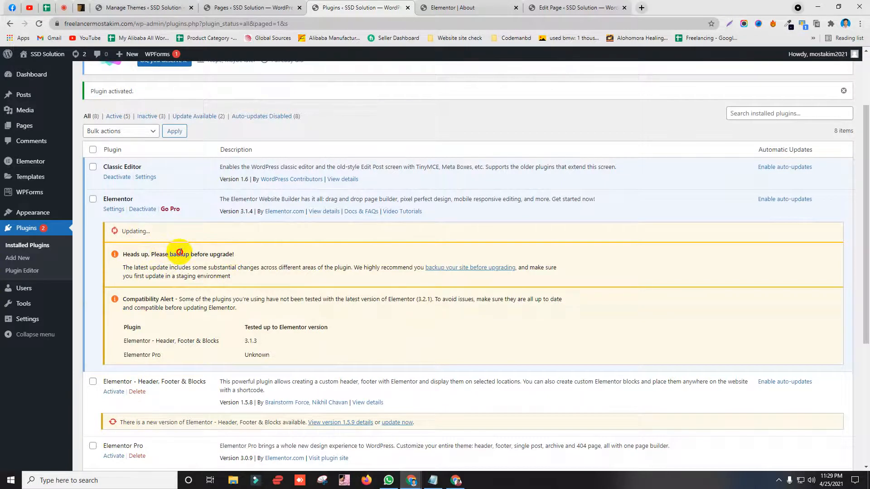
left_click_drag(180, 252, 219, 253)
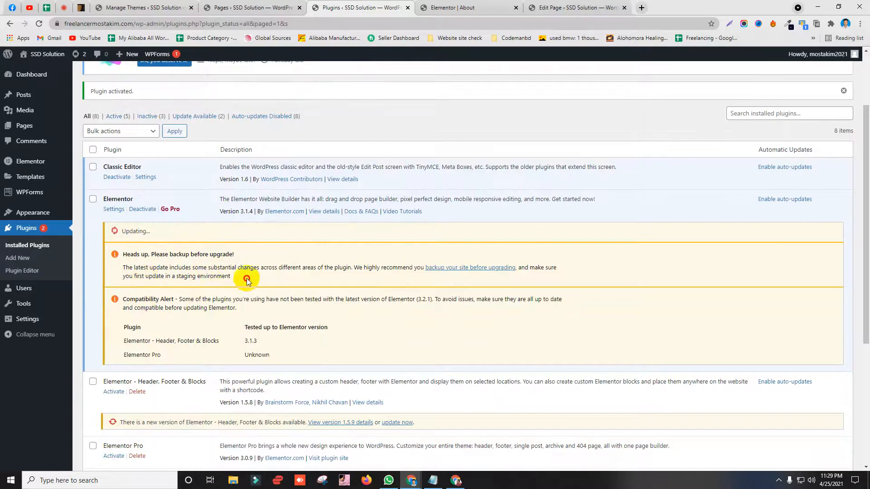
left_click_drag(243, 277, 121, 255)
left_click(146, 268)
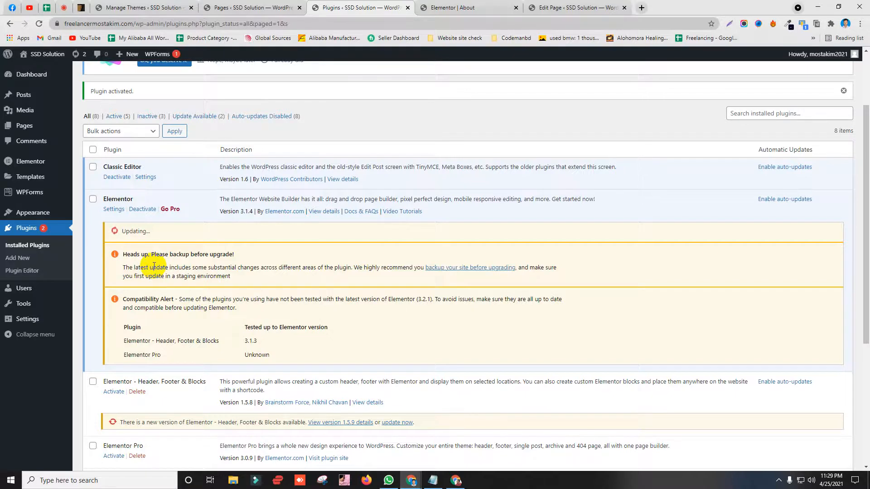
left_click(501, 7)
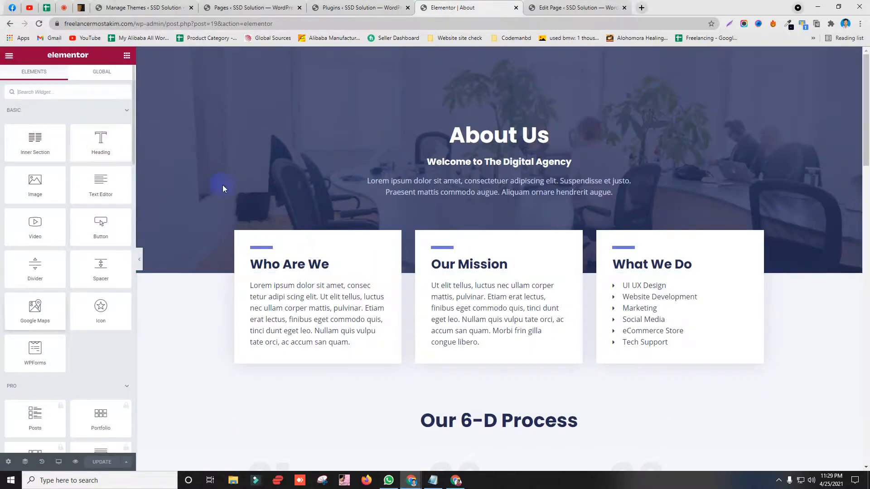
scroll(197, 279, "down", 7)
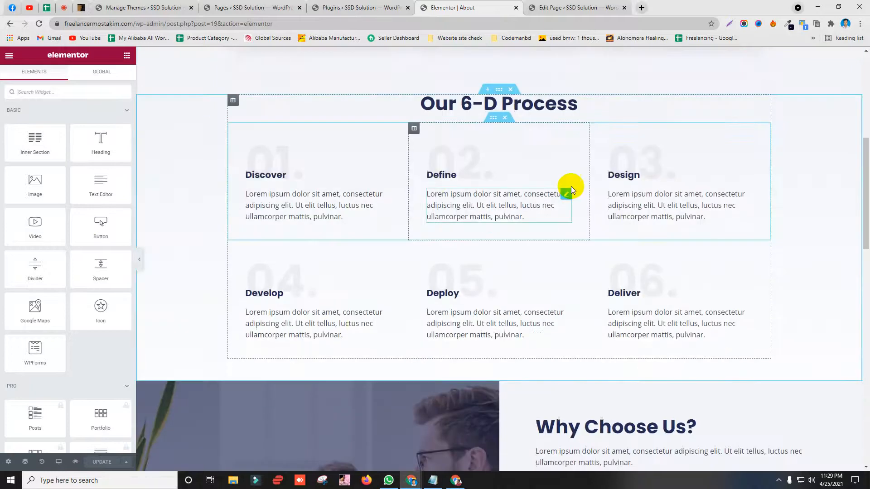
scroll(270, 213, "down", 4)
scroll(437, 211, "down", 8)
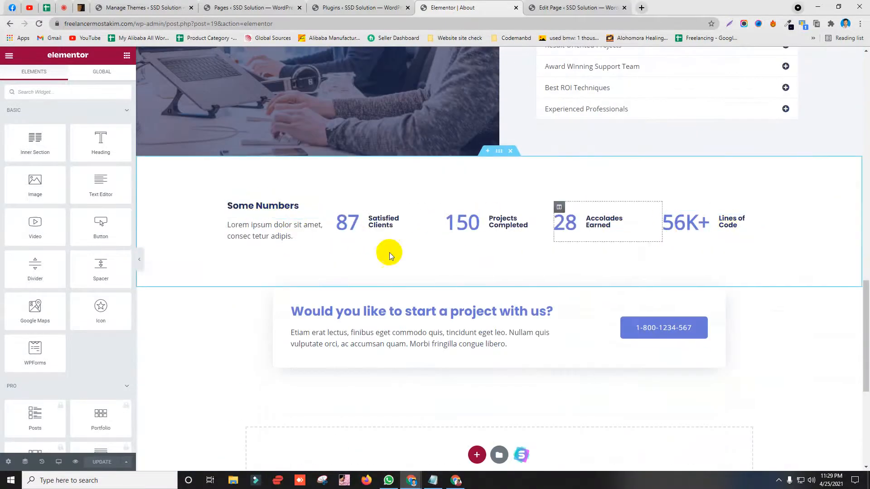
scroll(335, 204, "down", 4)
scroll(276, 302, "up", 14)
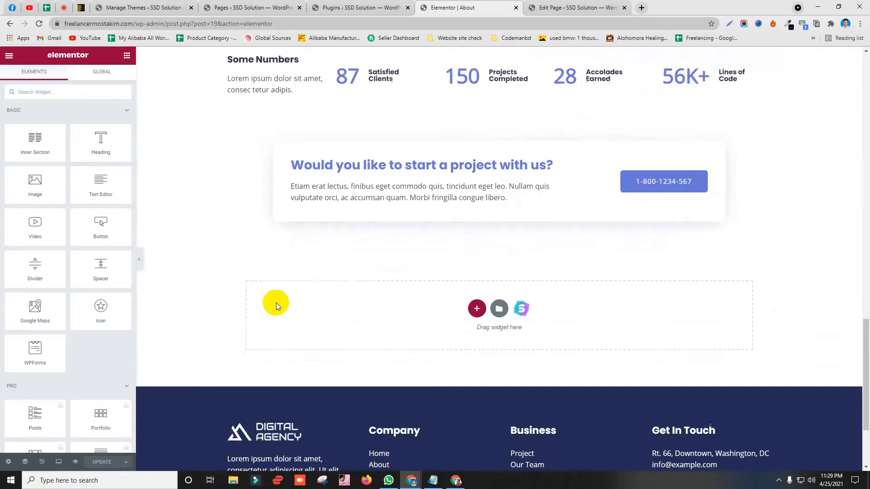
scroll(208, 275, "up", 7)
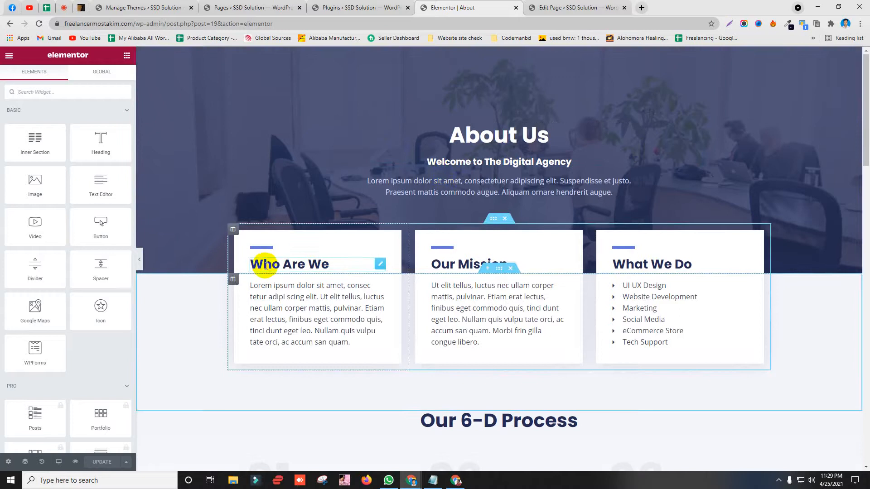
left_click(64, 7)
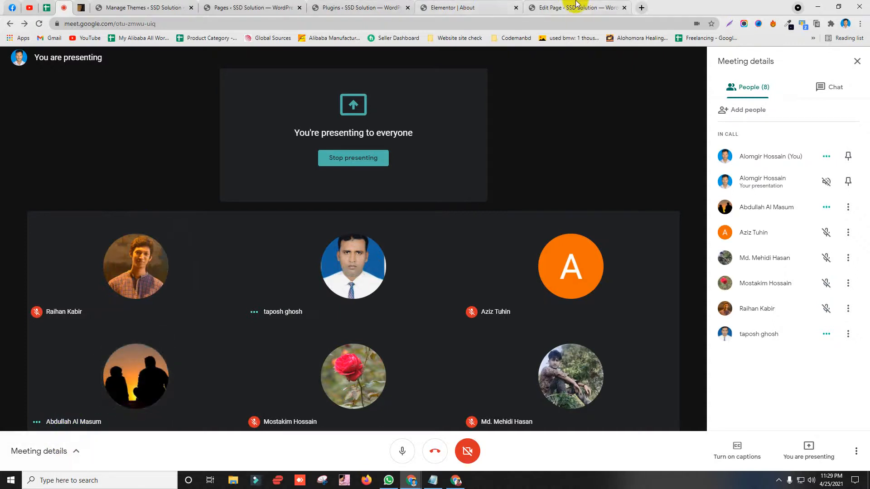
left_click(573, 7)
left_click(494, 7)
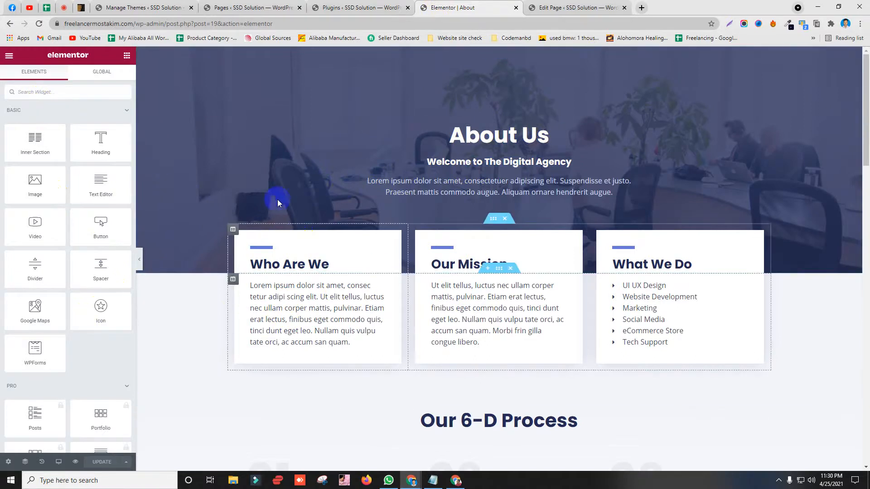
scroll(275, 205, "down", 1)
scroll(300, 200, "down", 1)
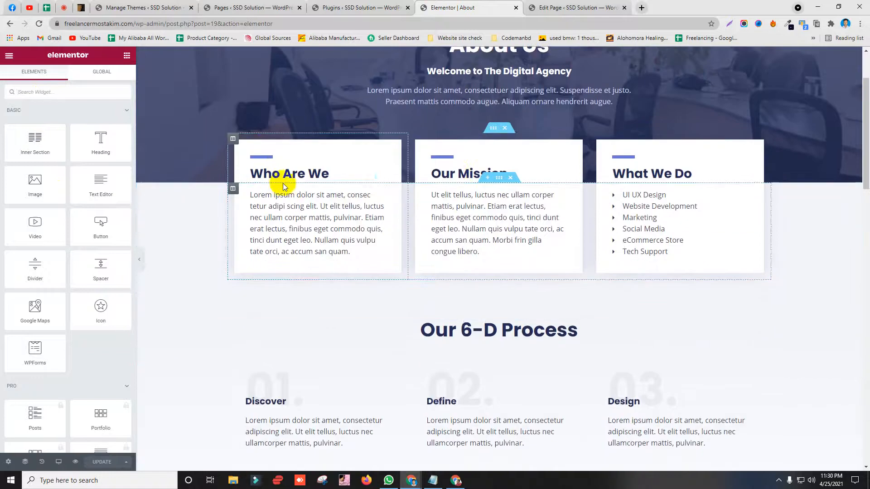
scroll(473, 180, "up", 2)
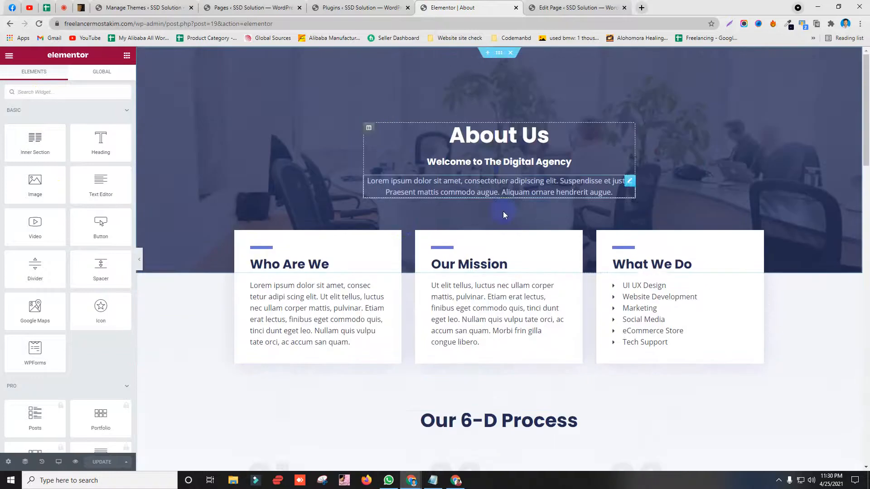
Step: Change the About Us banner heading to read 'About our comapny'
left_click(500, 135)
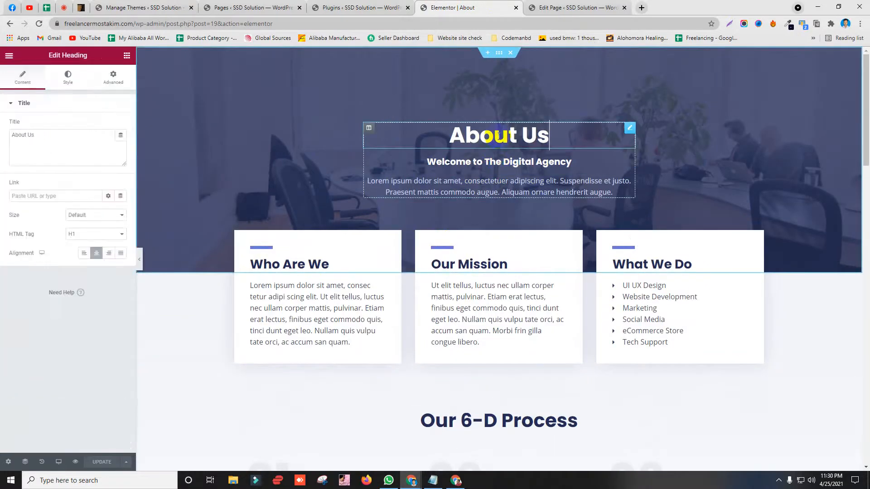
left_click(76, 134)
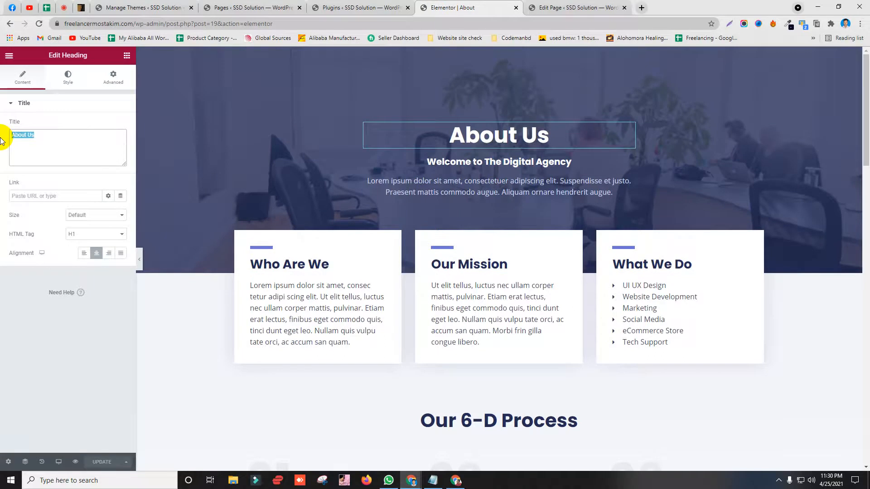
type("A")
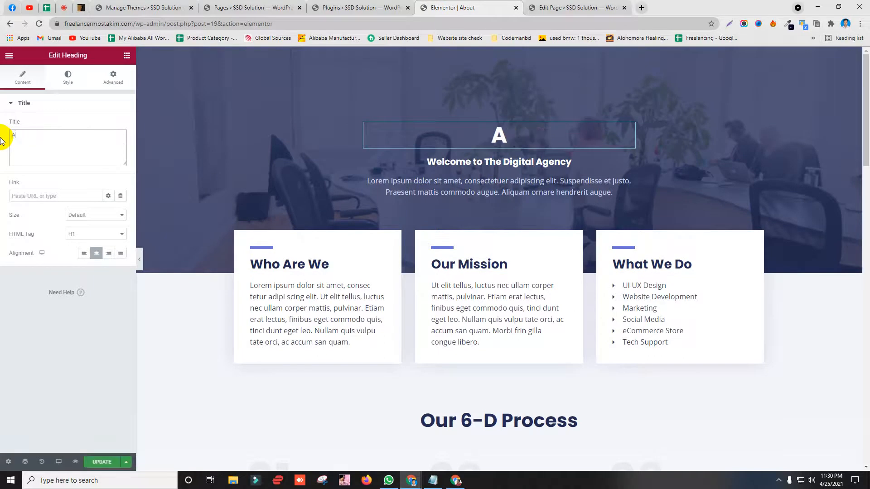
type("Bout")
key("BackSpace")
key("BackSpace")
key("BackSpace")
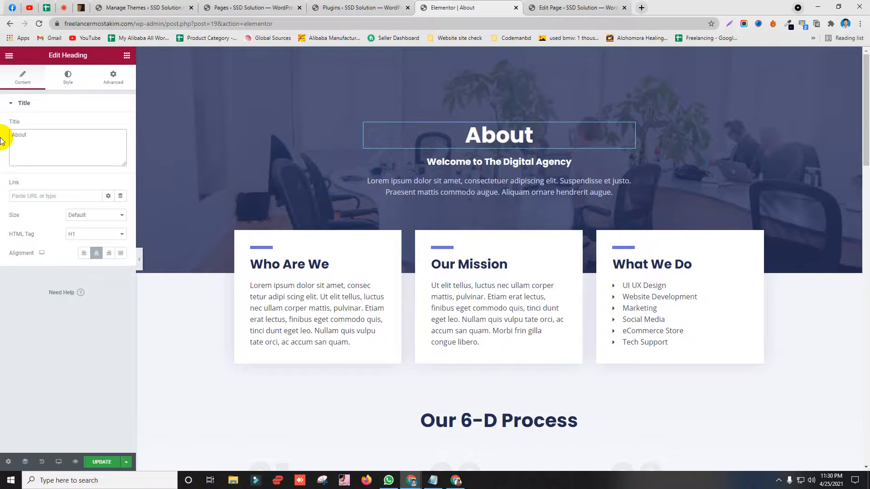
type("out out")
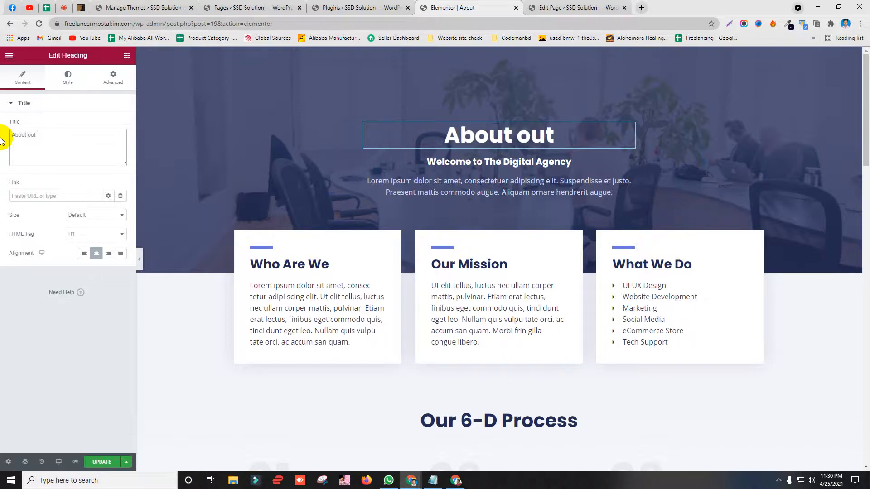
type(" comapny")
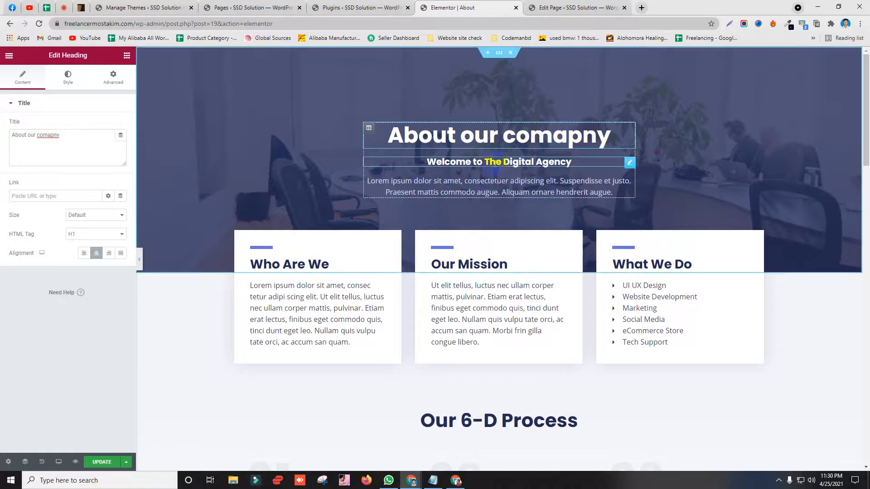
Step: Change the subheading to 'Welcome to our new Agency'
left_click(495, 163)
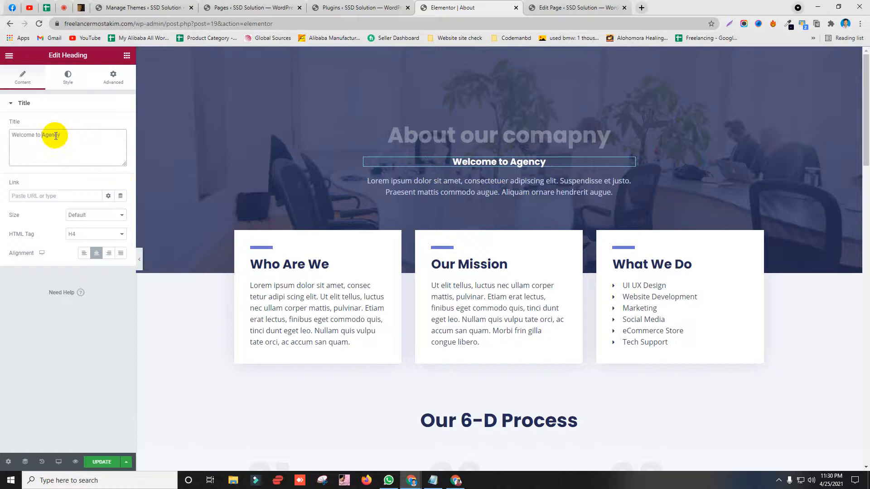
type("our ")
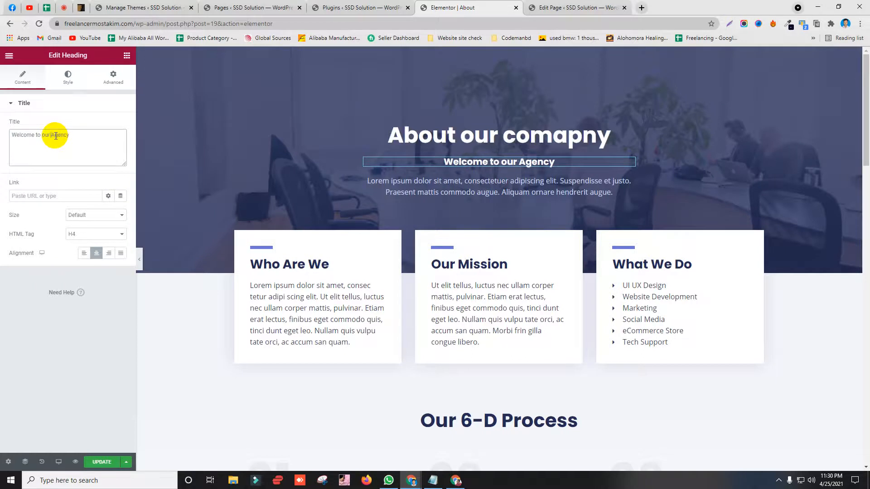
type("news")
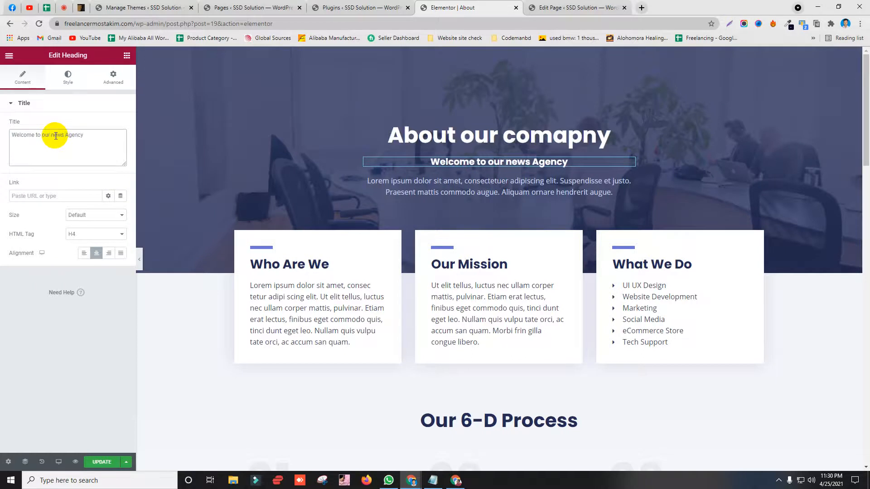
key("BackSpace")
key("BackSpace")
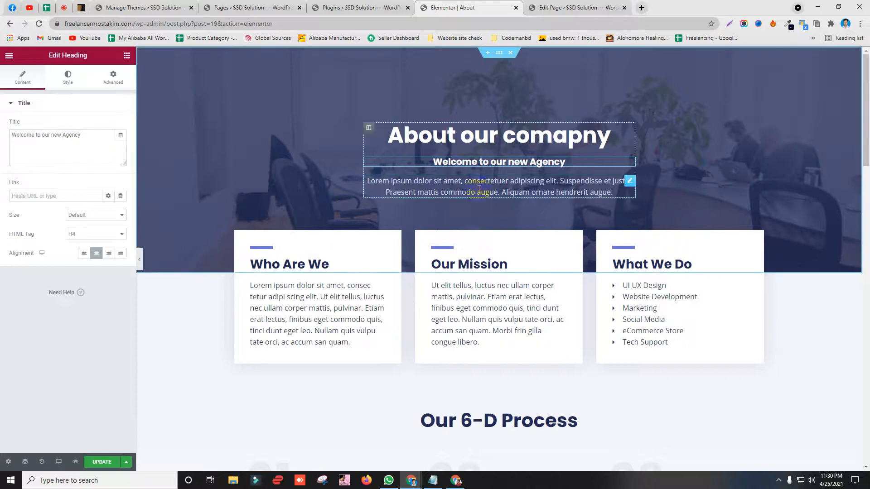
left_click(464, 190)
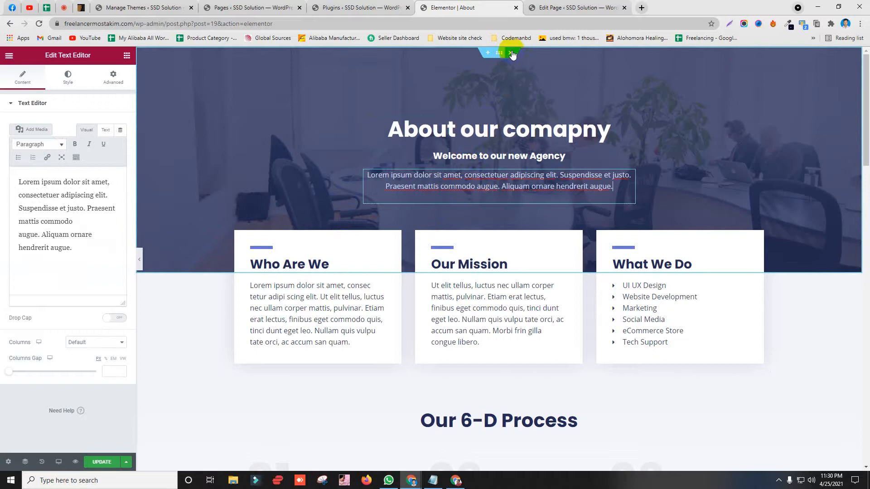
Step: Delete the hero, three-card and Our 6-D Process sections, discarding a trial empty section
left_click(512, 54)
left_click(512, 53)
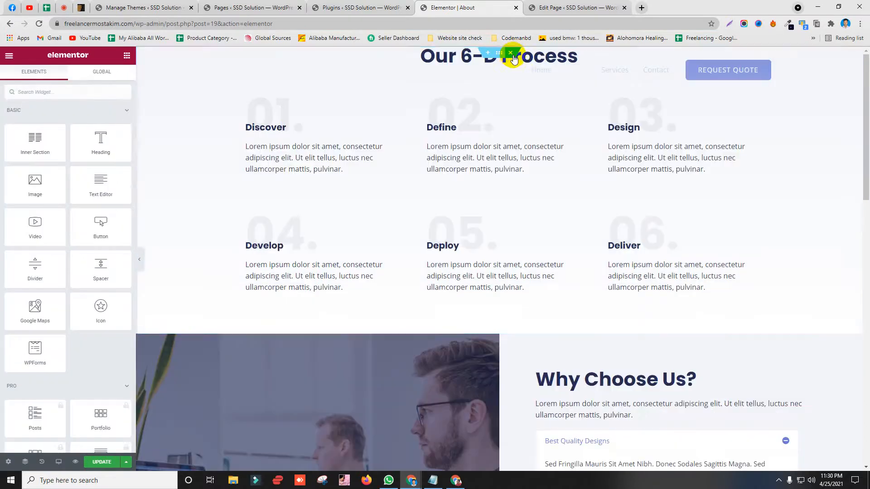
left_click(511, 53)
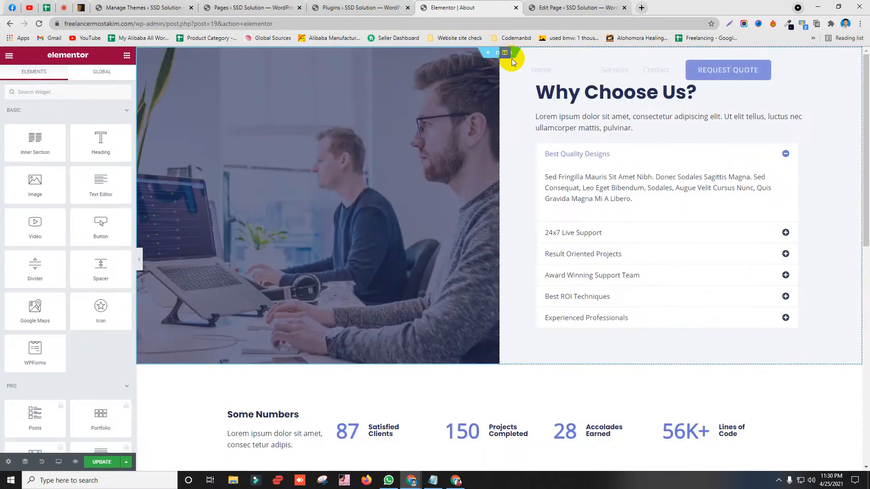
left_click(486, 55)
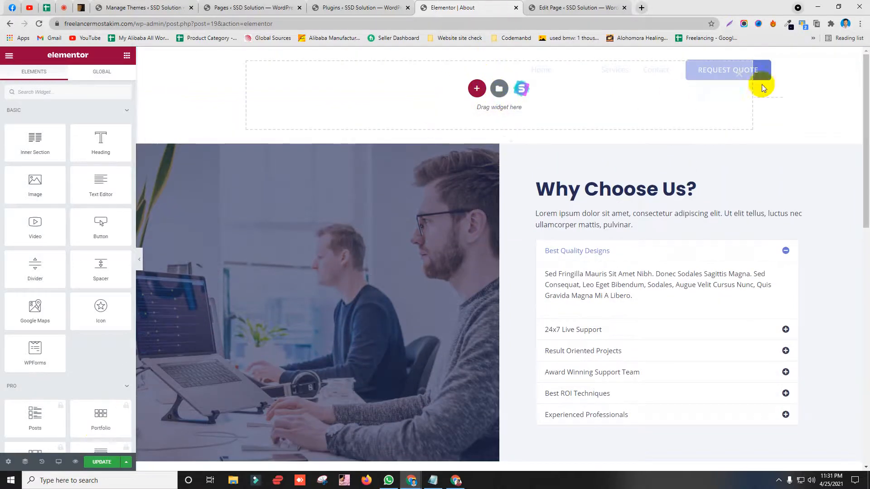
left_click(739, 73)
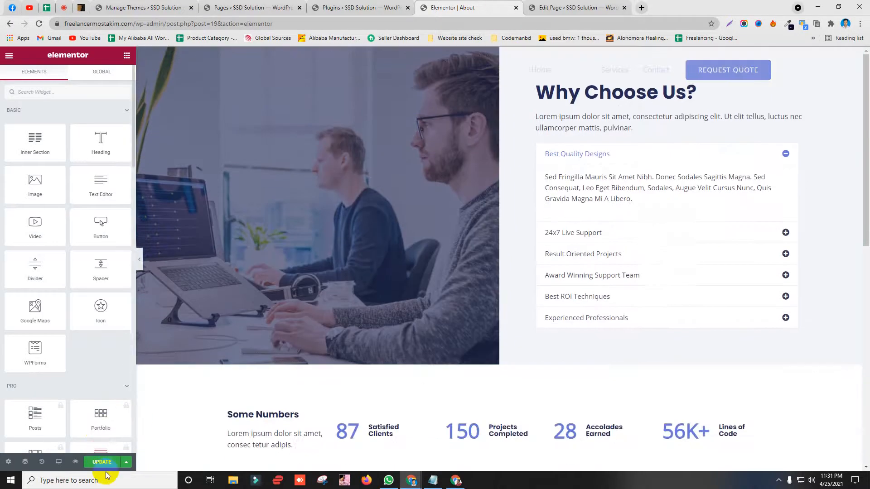
Step: Confirm in the plugins list that Elementor is now 3.2.1, then return to the About editor
left_click(345, 7)
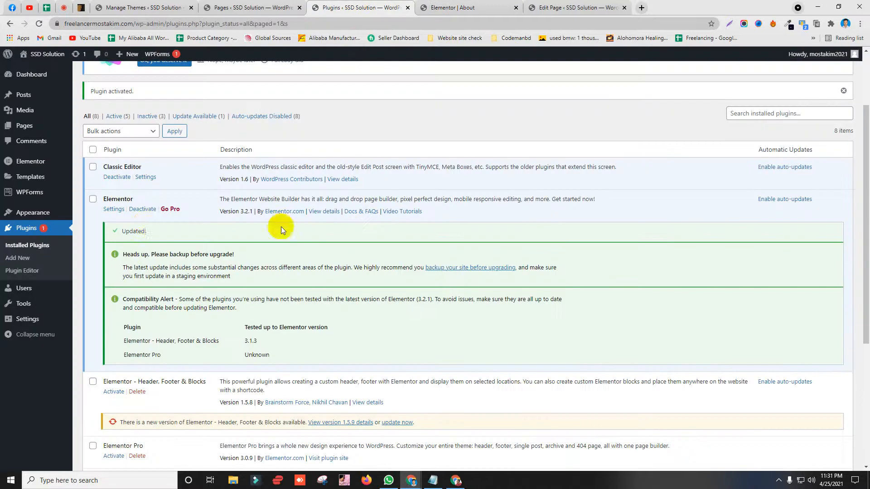
scroll(156, 214, "down", 3)
scroll(154, 250, "up", 5)
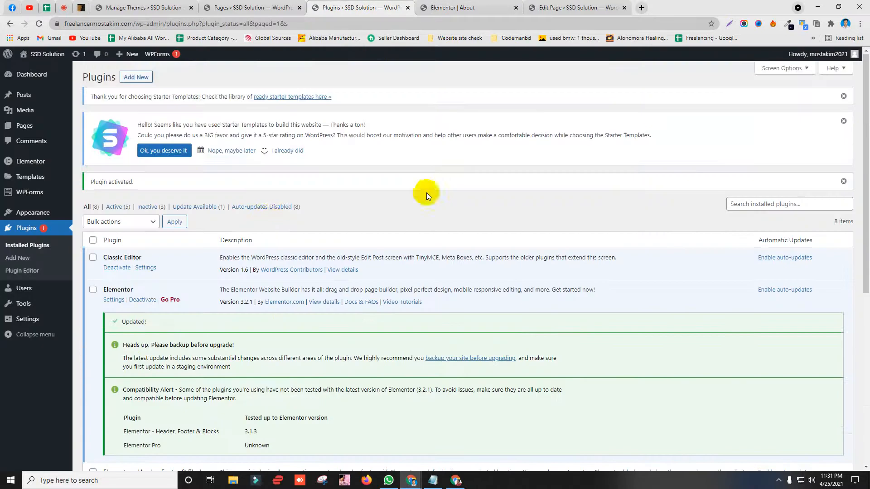
left_click(92, 209)
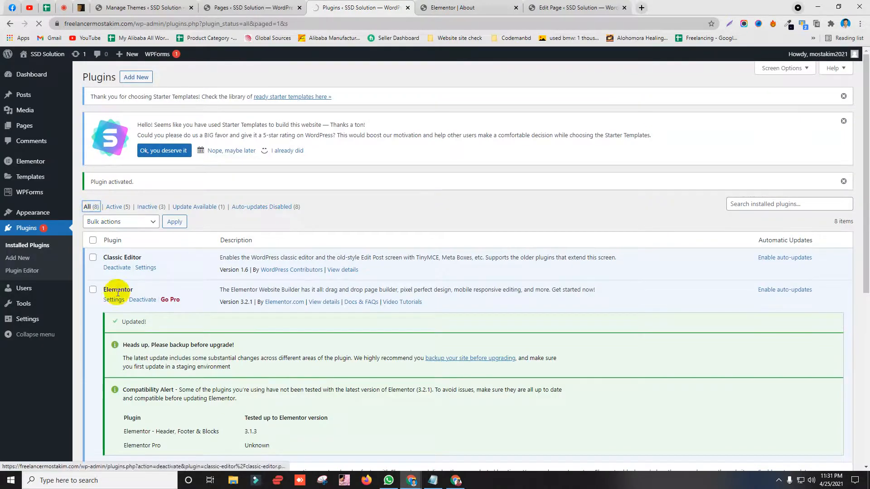
left_click(480, 8)
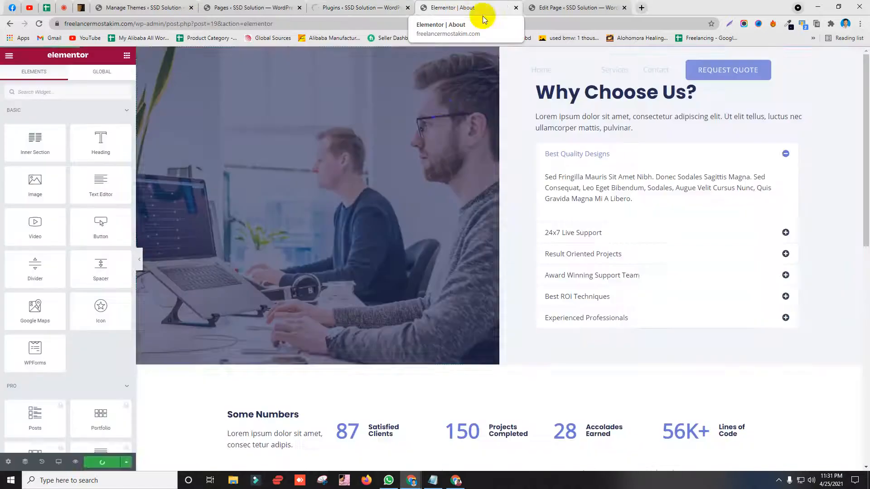
left_click(369, 7)
left_click(453, 7)
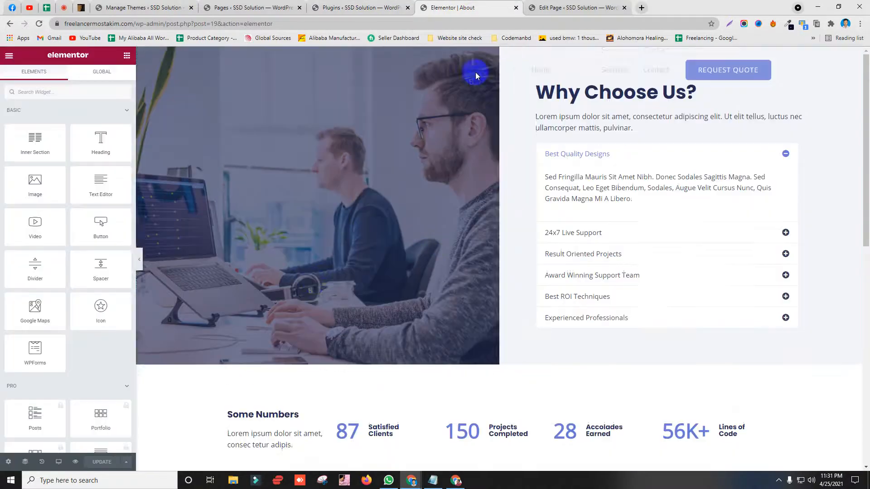
scroll(308, 263, "down", 7)
scroll(242, 276, "up", 7)
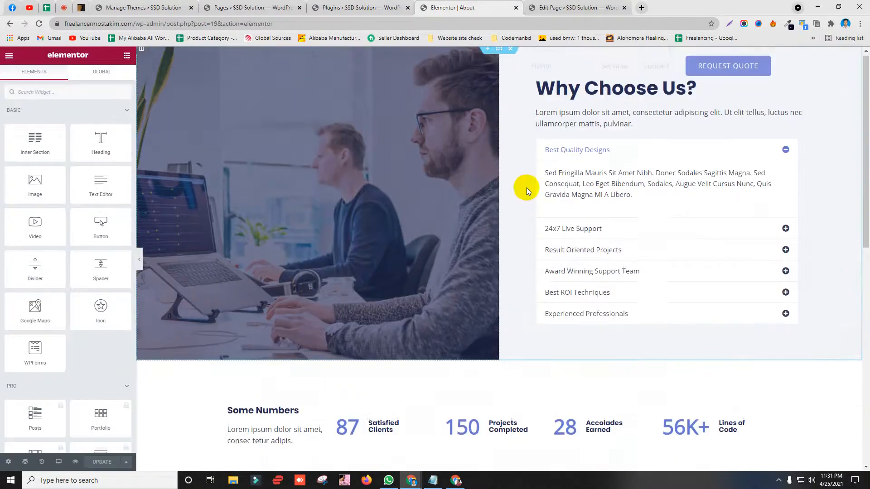
Step: Activate Envato Elements, Elementor Pro and Header, Footer & Blocks, then close the tabs to the right
left_click(351, 5)
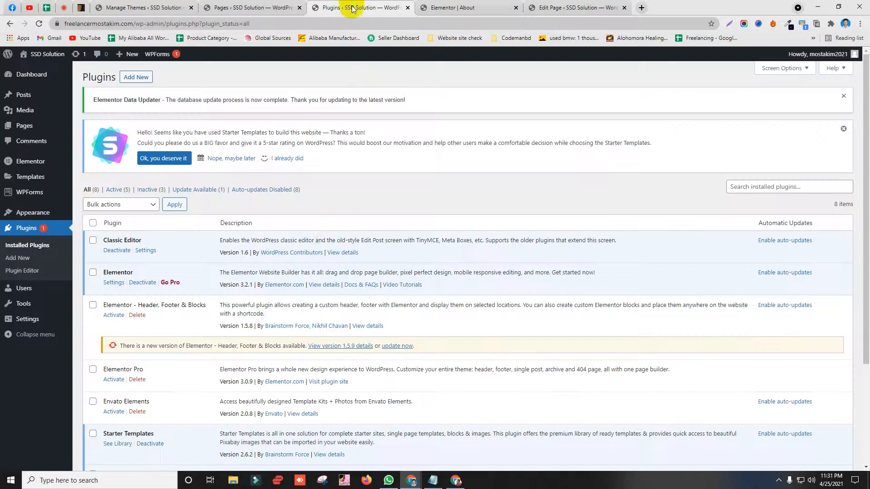
scroll(272, 240, "down", 3)
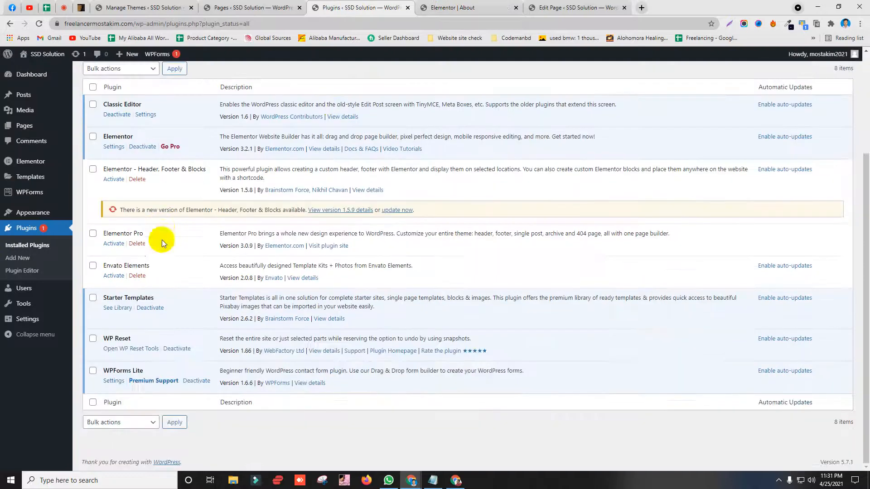
left_click_drag(104, 266, 161, 266)
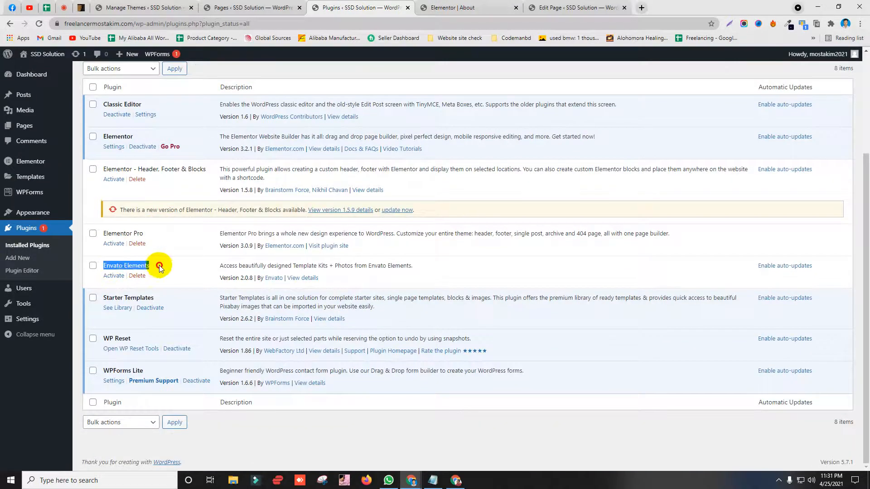
left_click(114, 276)
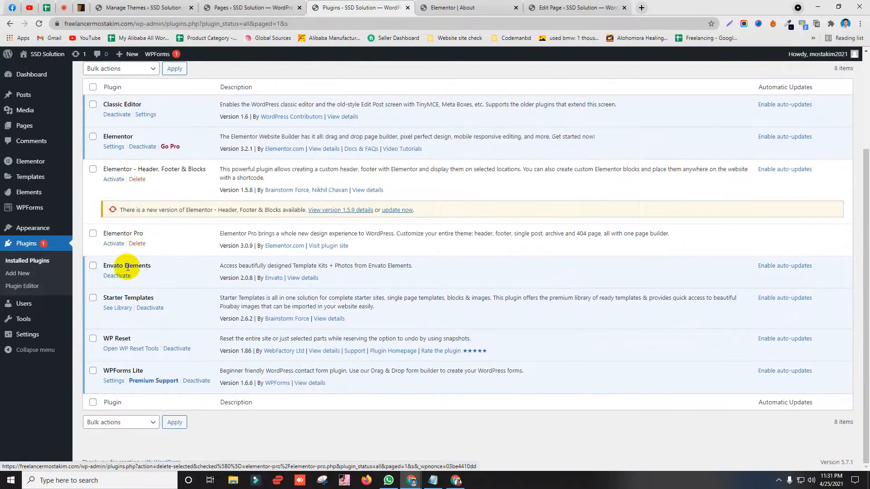
left_click(113, 243)
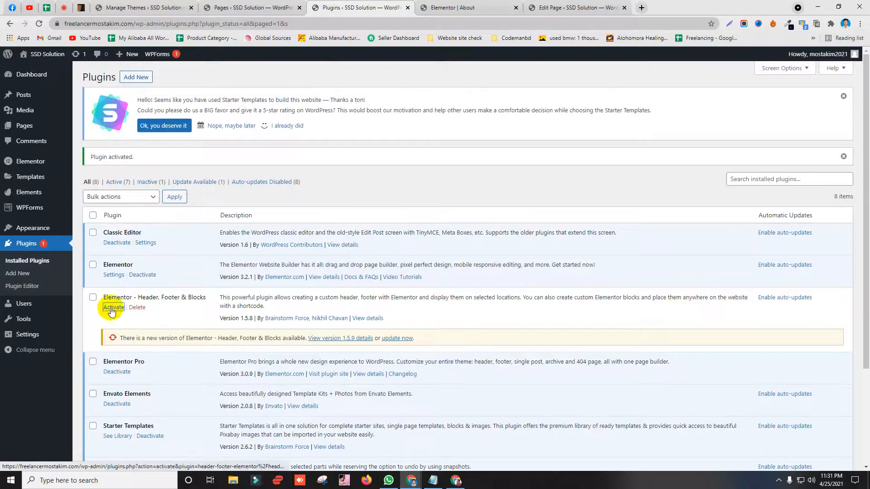
left_click(113, 308)
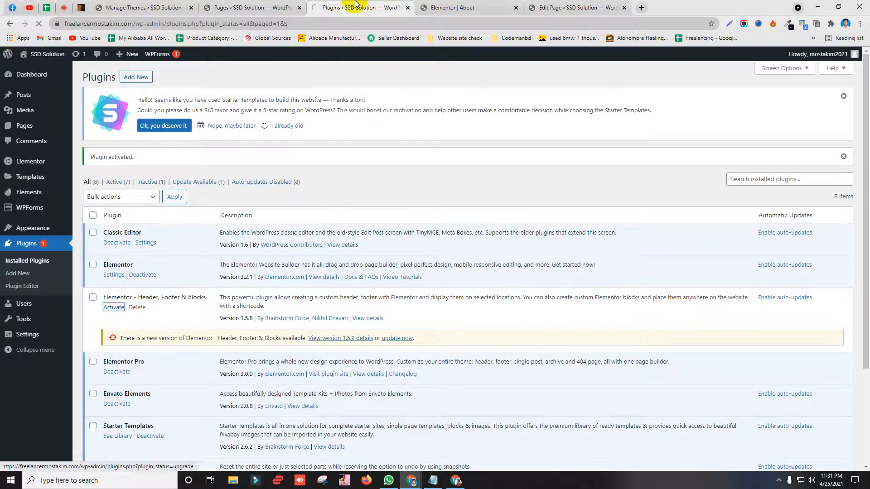
right_click(357, 5)
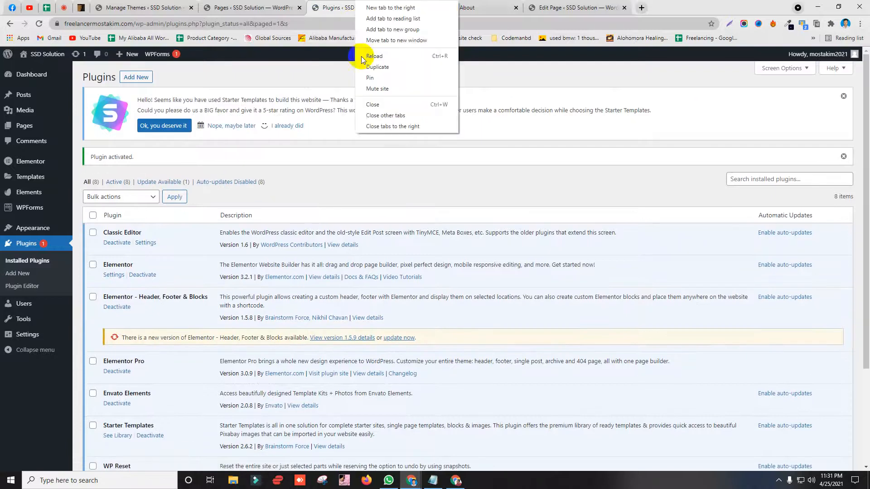
left_click(371, 127)
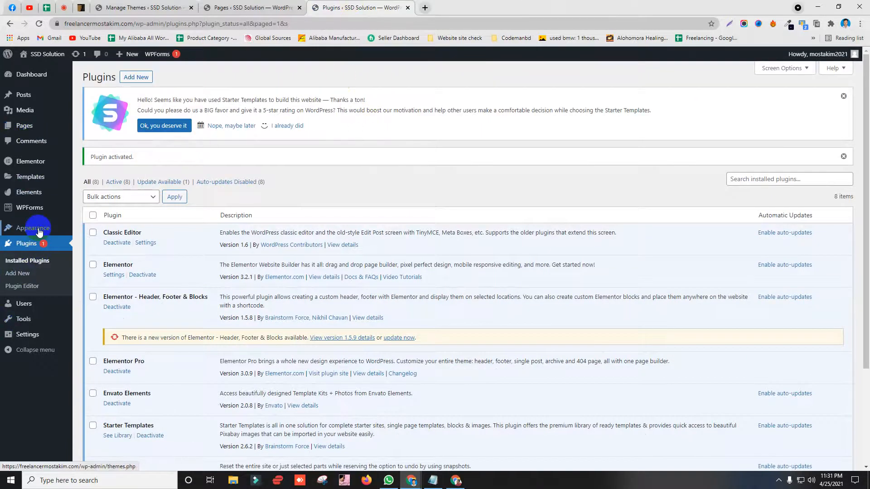
Step: Open the About page's edit screen from All Pages and launch it with Edit with Elementor
middle_click(88, 120)
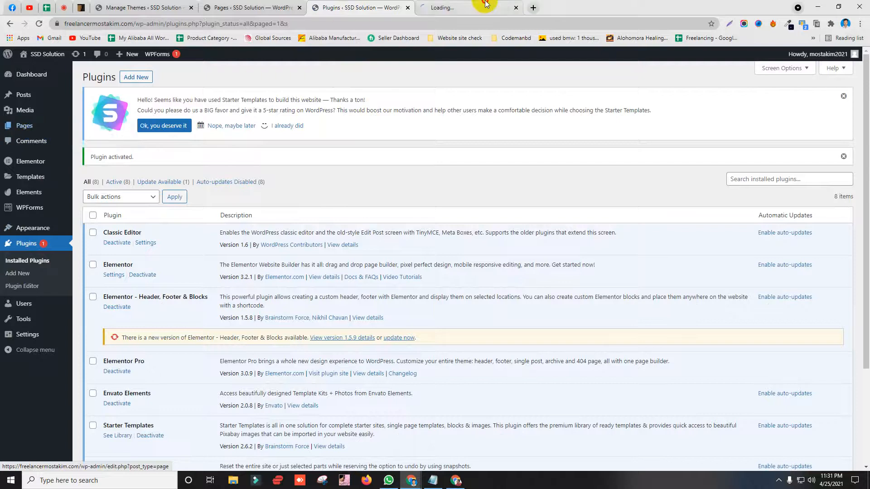
left_click(484, 5)
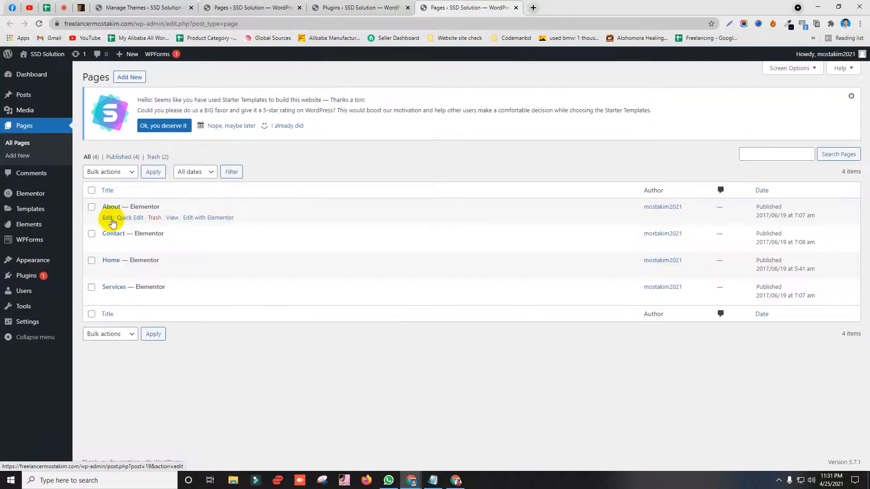
middle_click(107, 222)
left_click(591, 7)
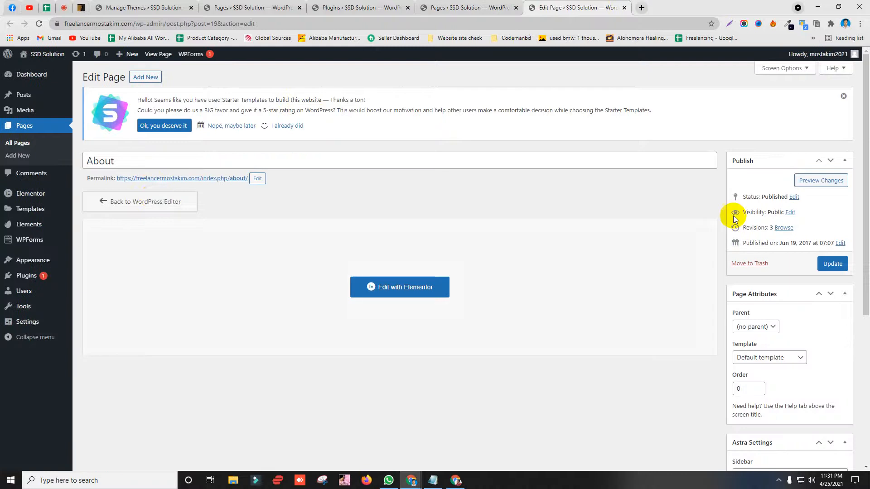
scroll(637, 268, "down", 5)
scroll(638, 269, "up", 5)
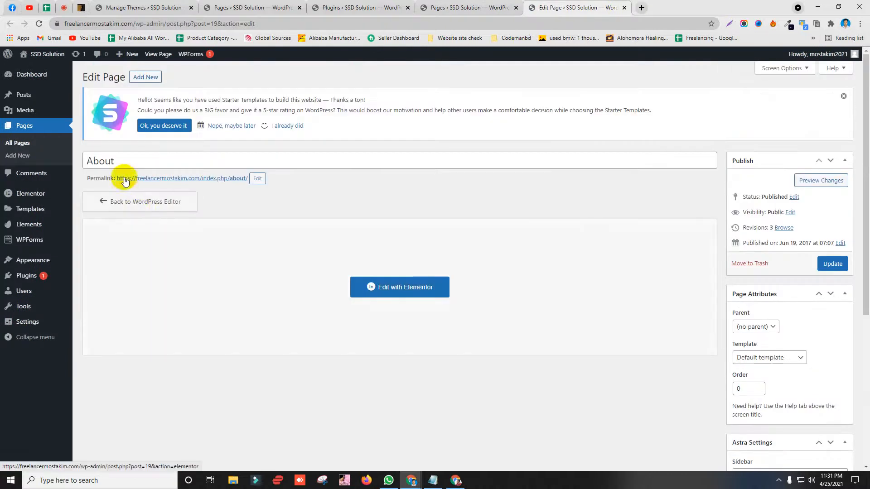
left_click(411, 292)
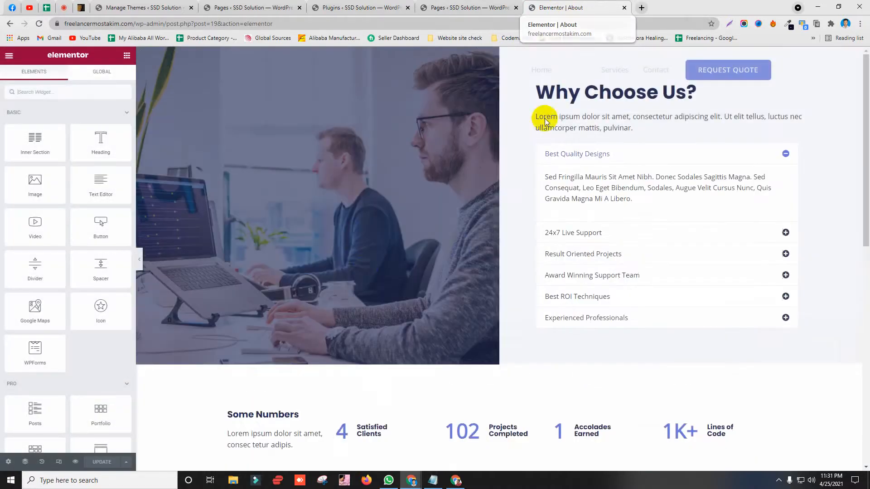
scroll(334, 229, "down", 2)
scroll(333, 229, "down", 10)
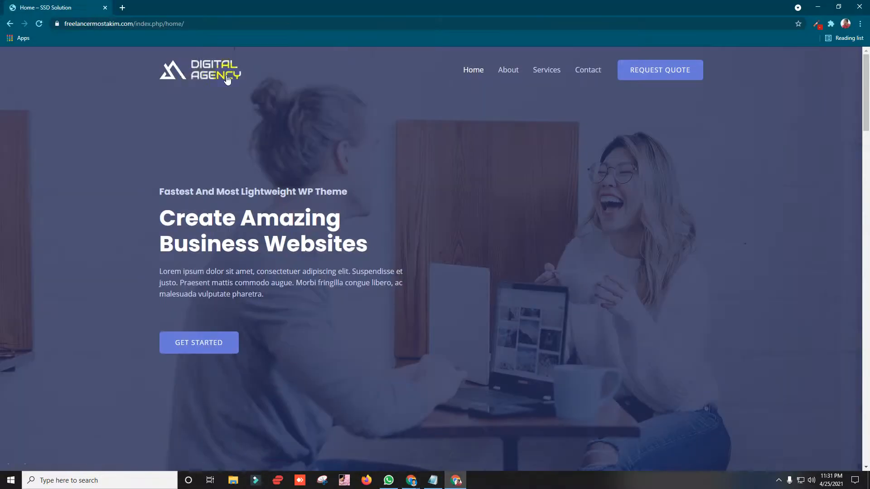
Step: Open and reload the live site's Home page
left_click(191, 75)
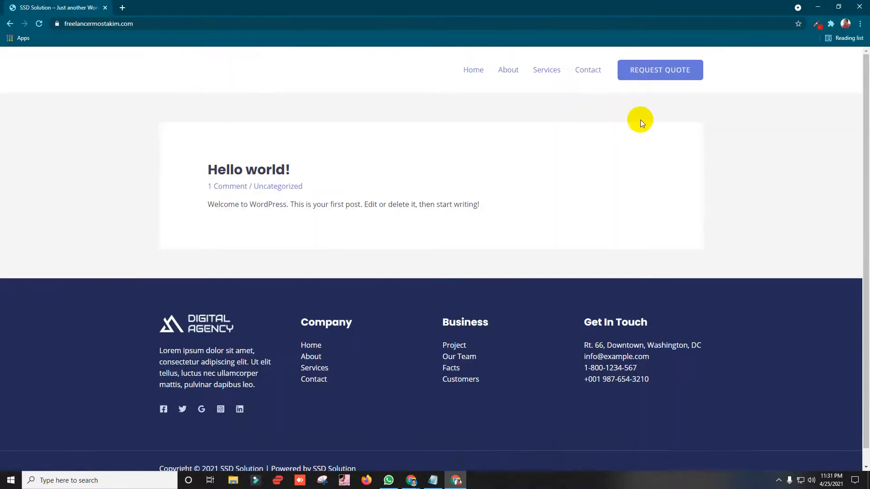
left_click(468, 74)
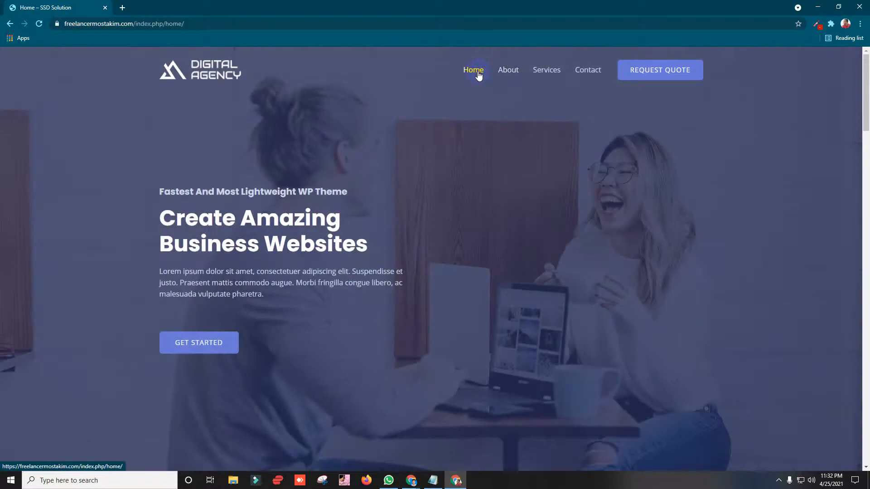
left_click(479, 75)
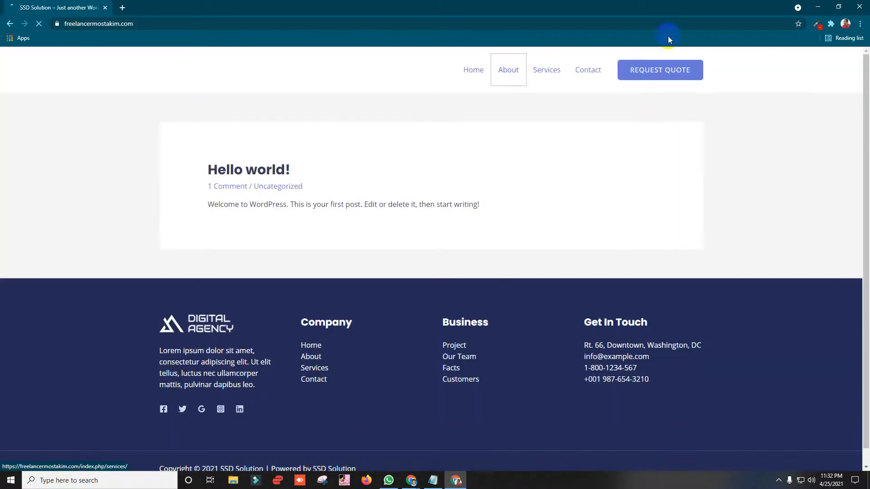
scroll(449, 187, "down", 1)
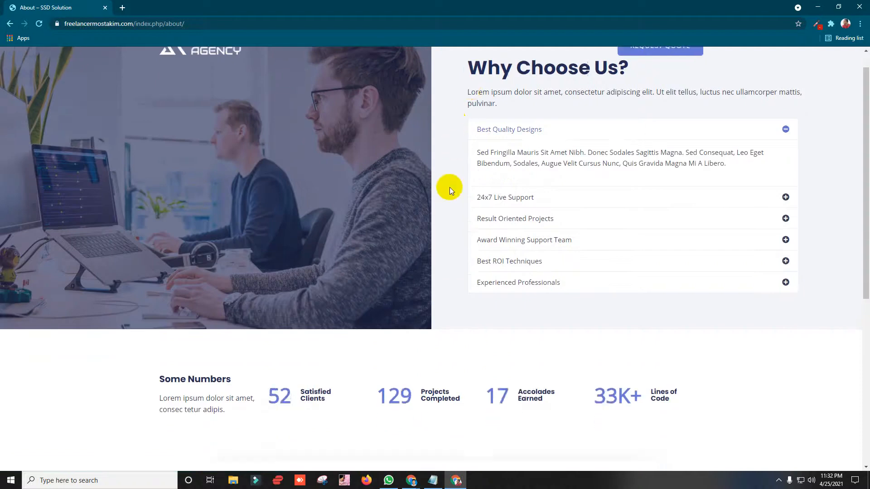
scroll(449, 190, "up", 1)
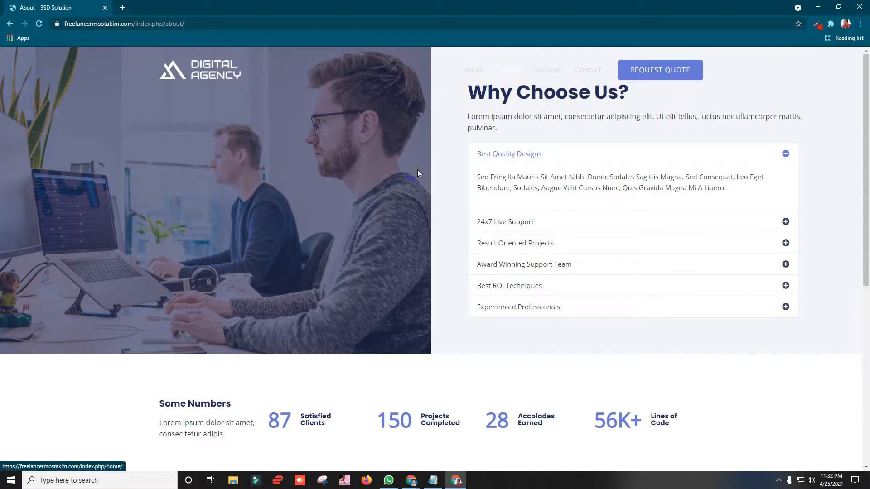
Step: Collapse the Best Quality Designs accordion item and return to the admin Pages list
left_click(795, 158)
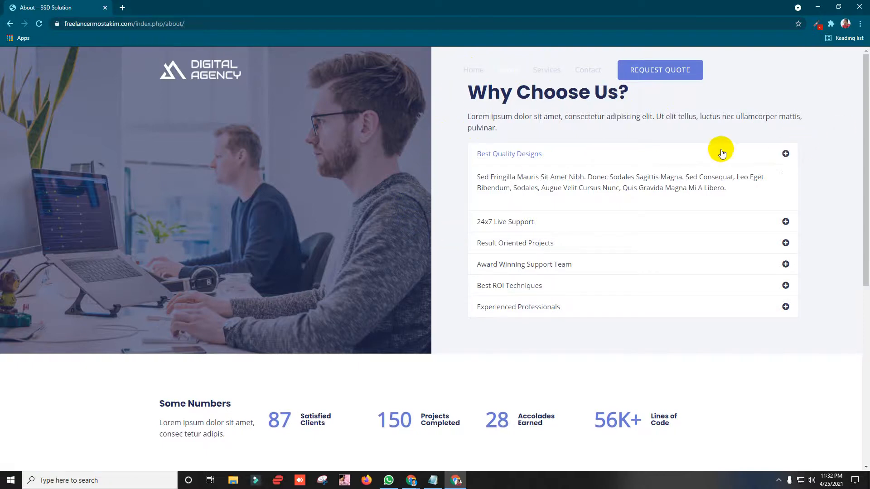
left_click(818, 6)
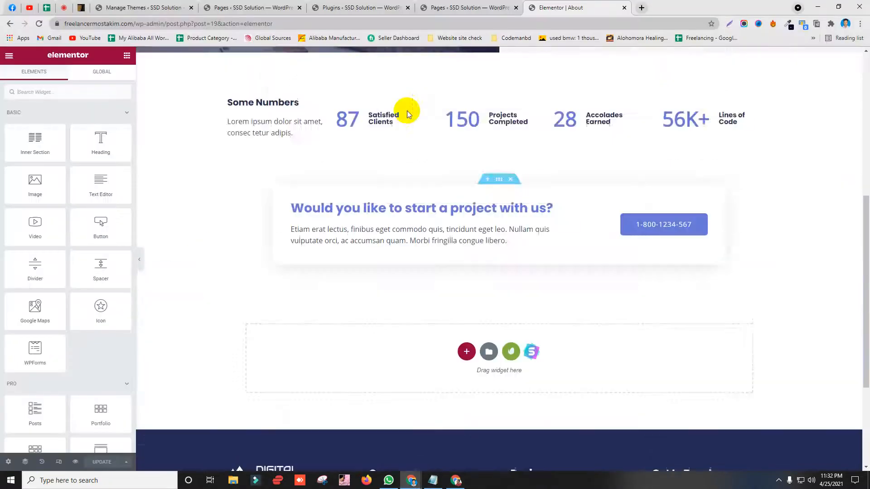
scroll(408, 113, "up", 7)
key("ctrl+shift+Tab")
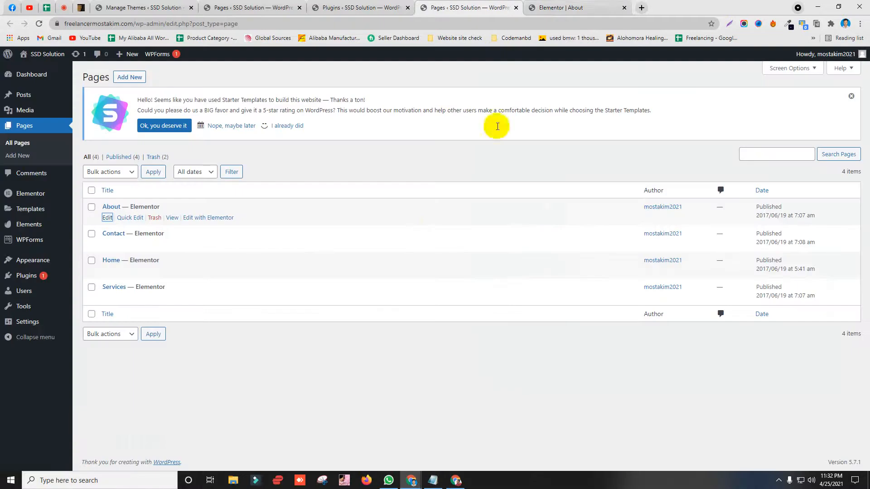
Step: Reload the WordPress admin Pages list
left_click(549, 6)
left_click(443, 6)
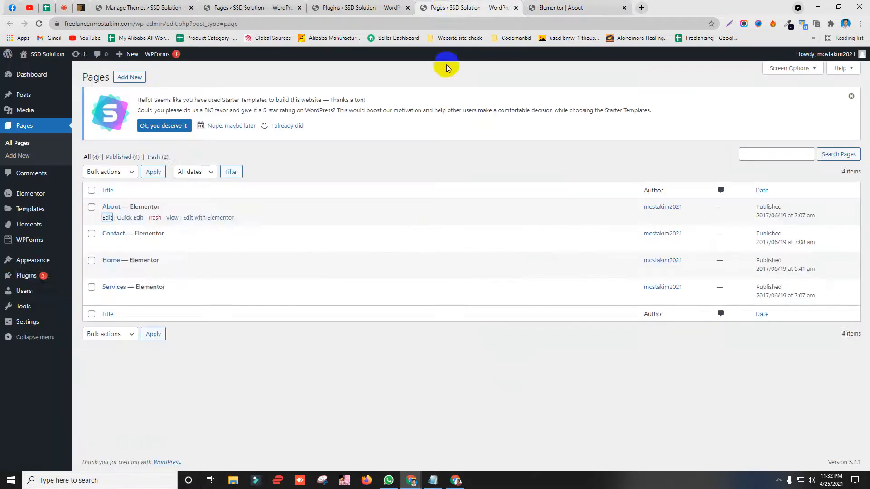
left_click(223, 7)
mouse_move(41, 249)
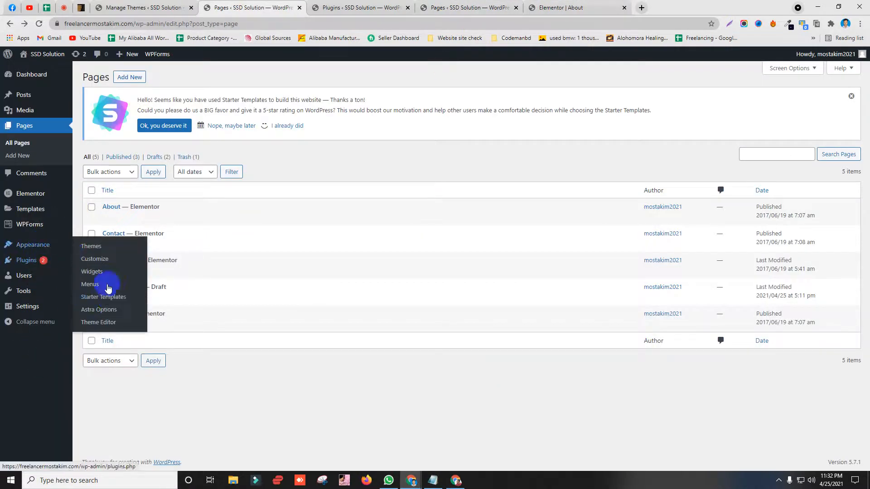
left_click(224, 24)
key("Return")
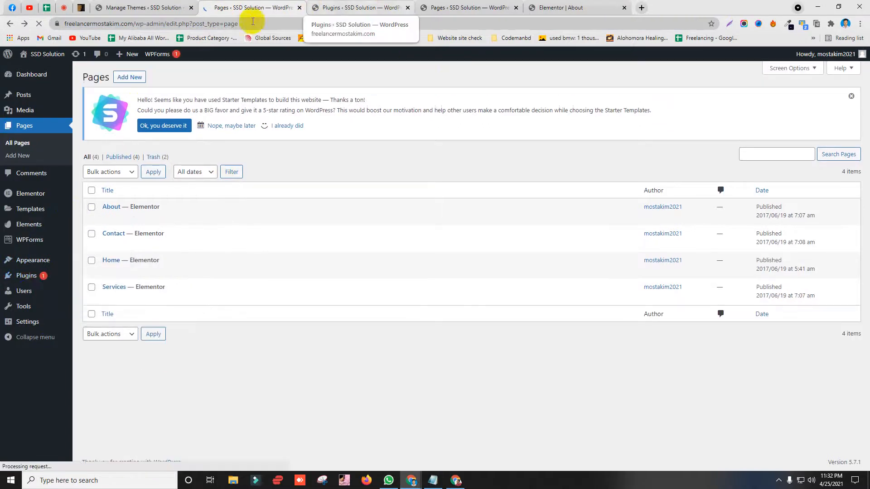
Step: Publish a new 'Header' template of type Header, displayed on Entire Website for All user roles
mouse_move(25, 266)
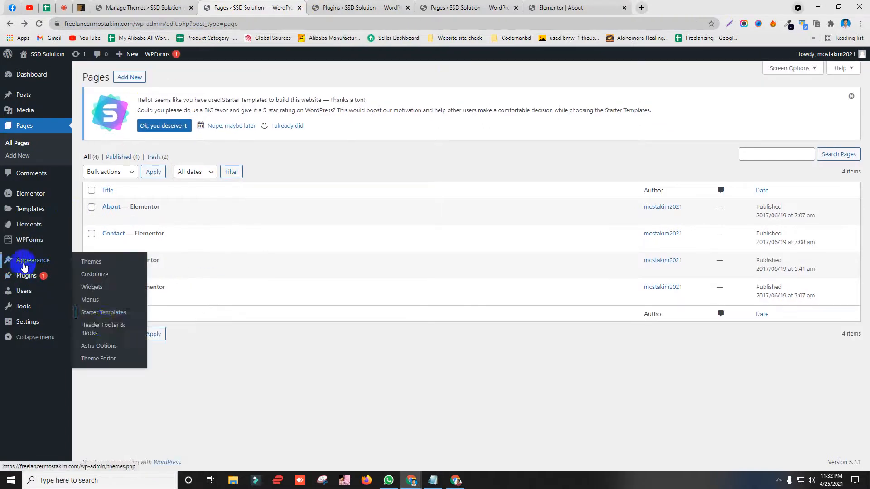
left_click(101, 328)
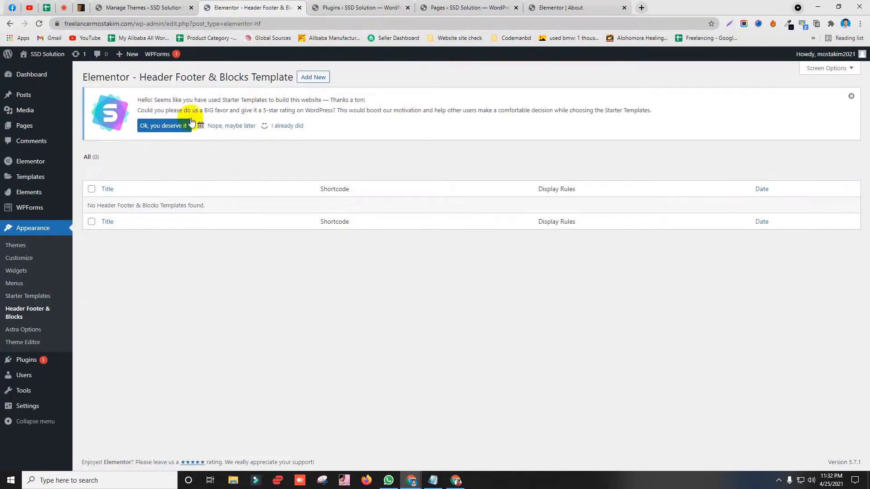
left_click(321, 80)
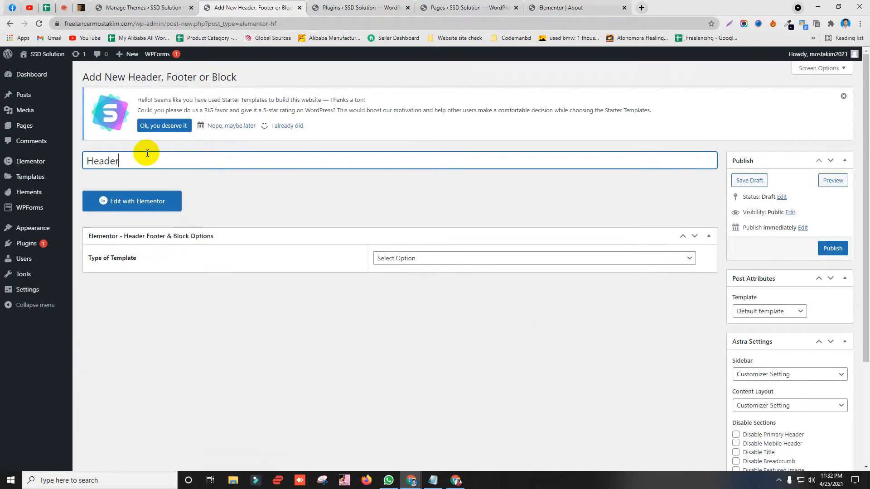
left_click(447, 257)
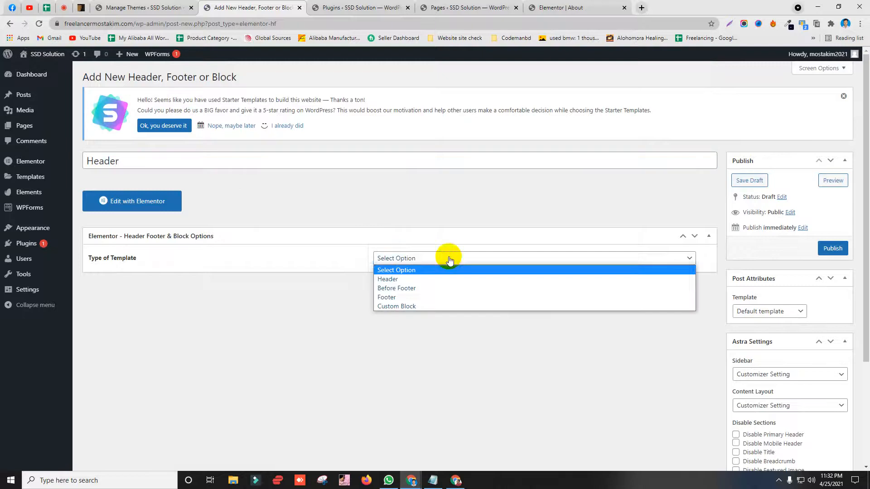
left_click(433, 277)
left_click(400, 292)
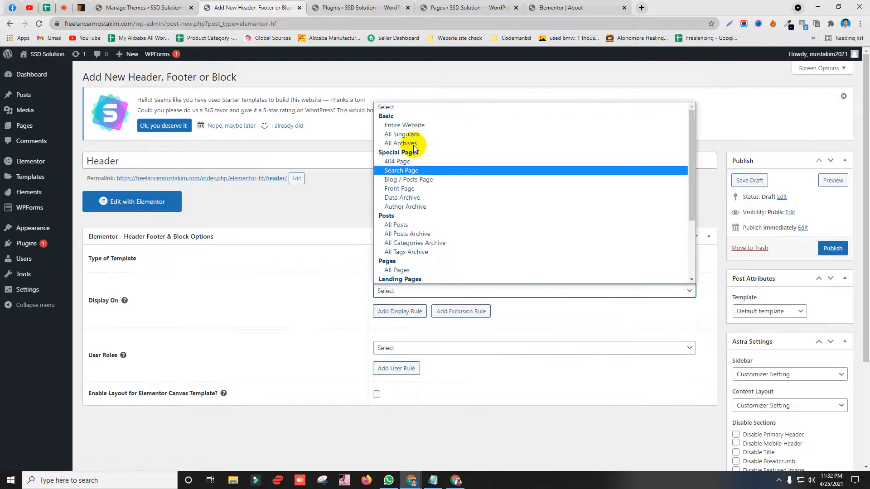
left_click(417, 126)
scroll(398, 161, "down", 2)
left_click(413, 257)
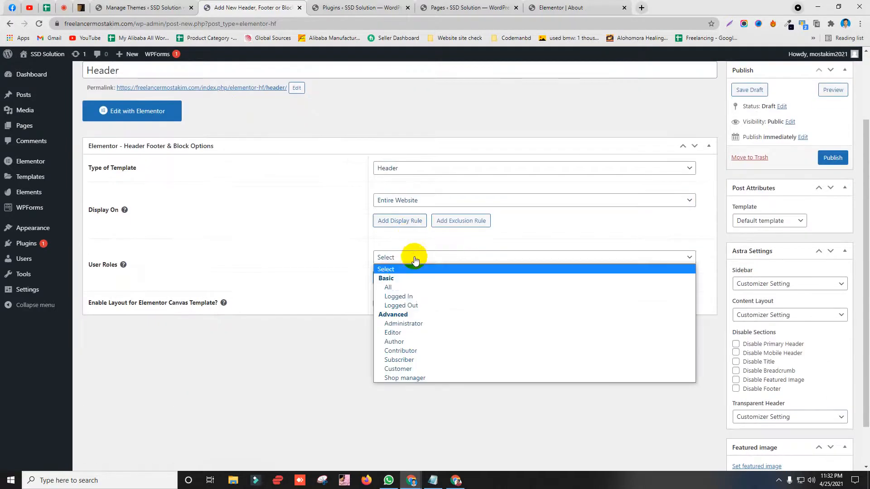
left_click(401, 284)
left_click(832, 157)
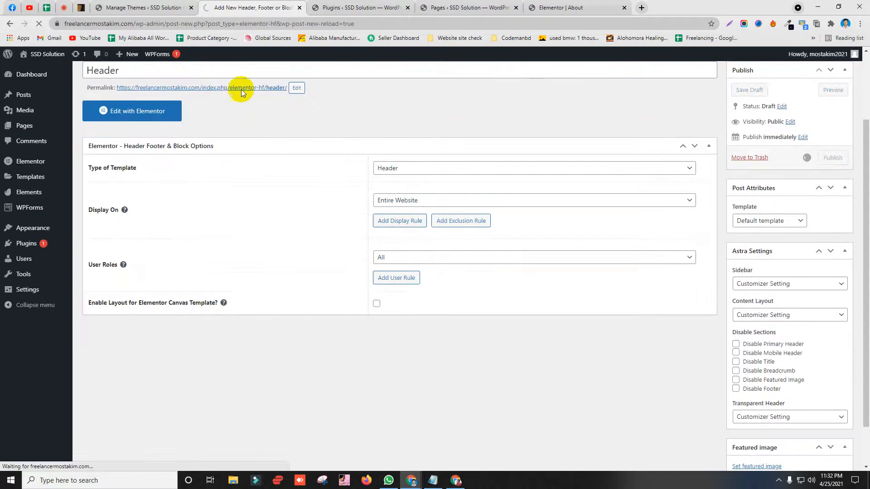
Step: Open the published Header template in Elementor
left_click_drag(595, 4, 643, 4)
left_click(475, 7)
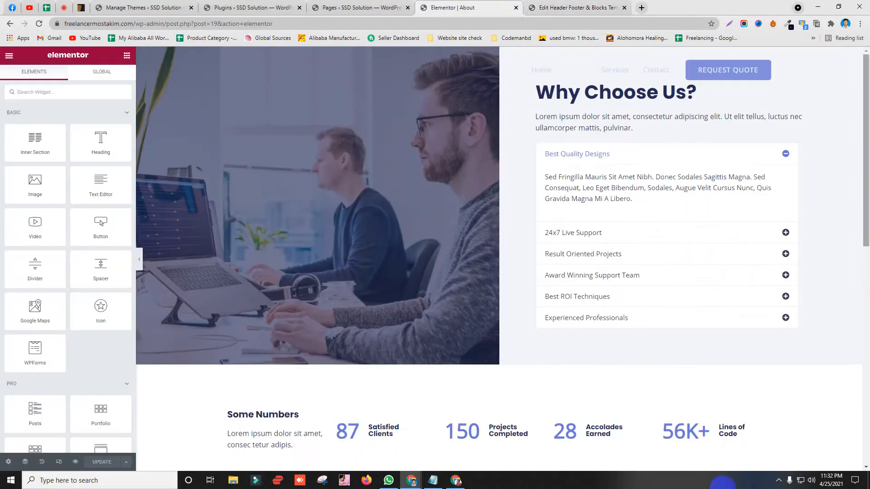
left_click(535, 7)
scroll(372, 297, "down", 3)
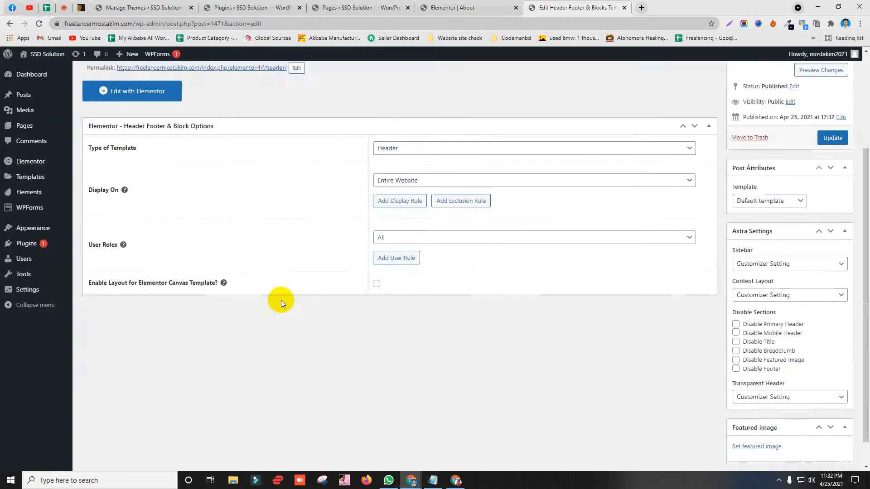
scroll(204, 280, "up", 3)
left_click(136, 225)
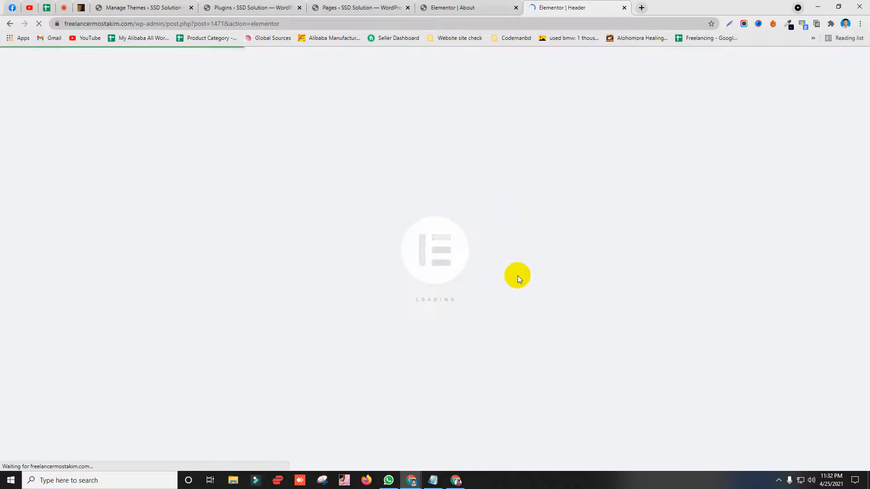
Step: Insert the Header (with Nav) block from the Envato Elements Free Blocks > Header library
left_click(508, 6)
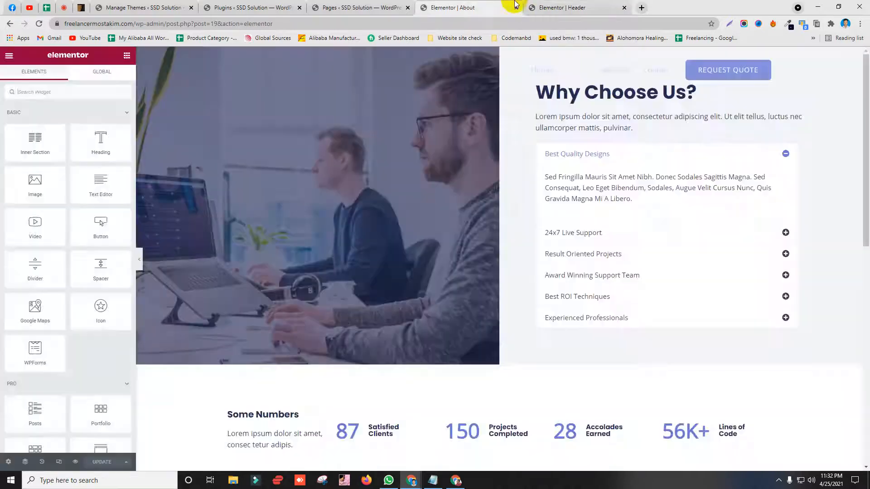
left_click(555, 4)
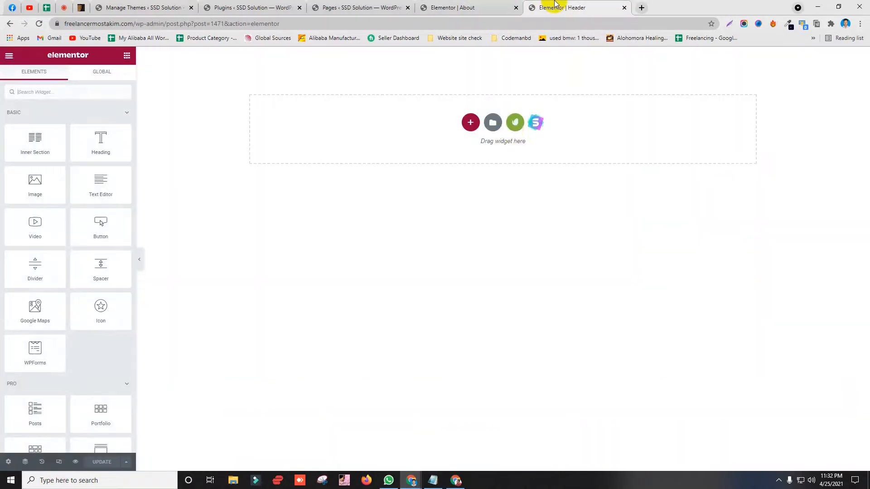
left_click(516, 123)
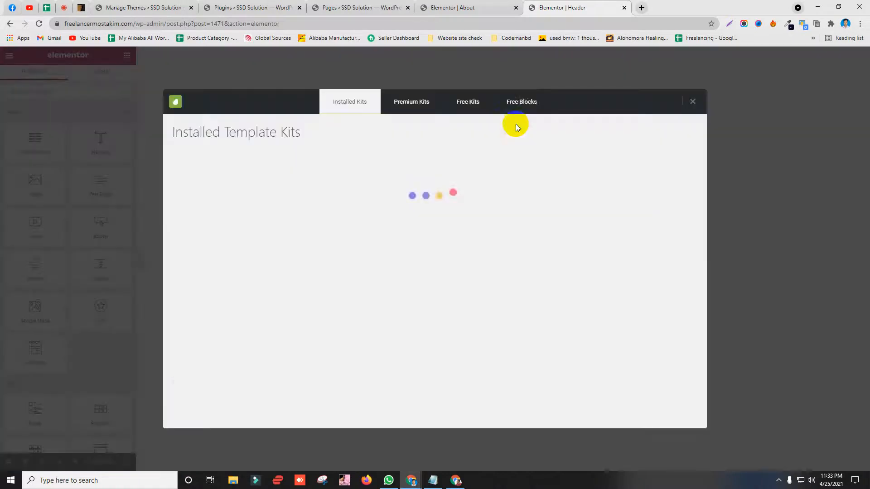
left_click(526, 106)
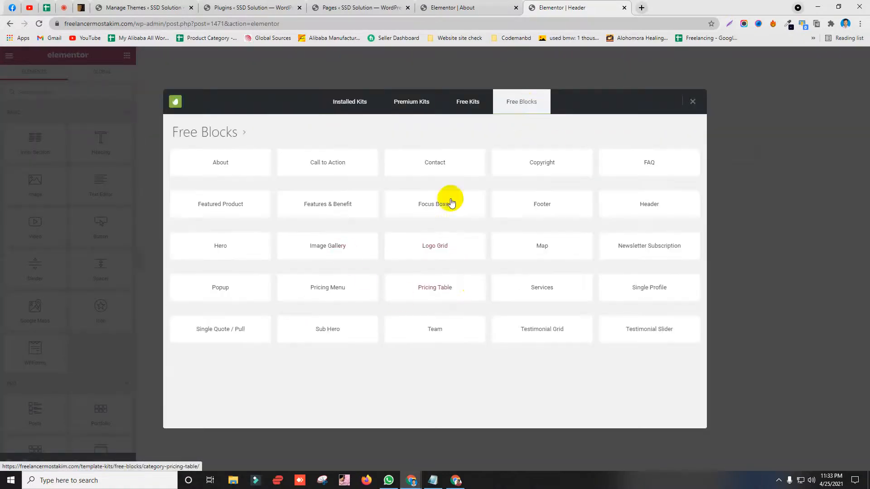
left_click(659, 208)
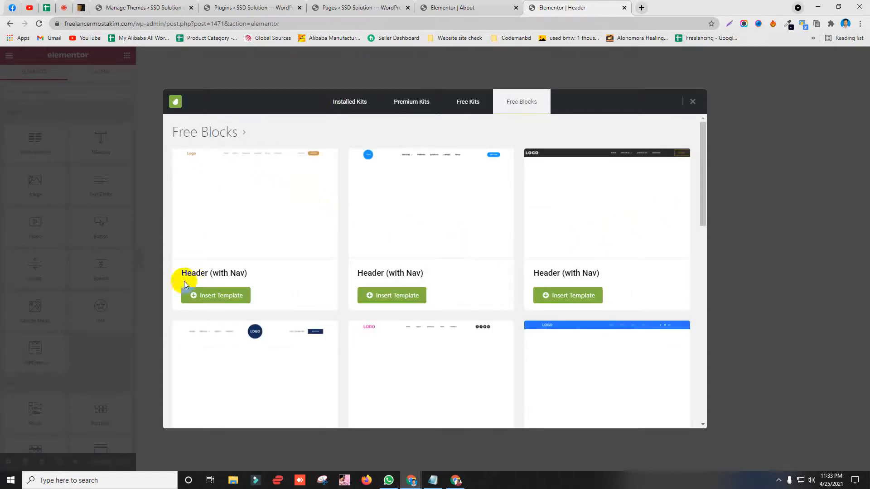
left_click_drag(183, 274, 265, 281)
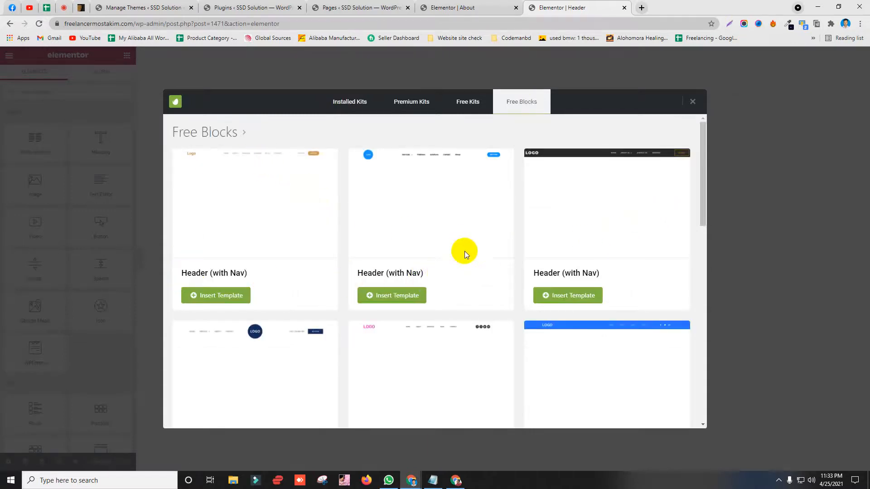
scroll(232, 311, "down", 6)
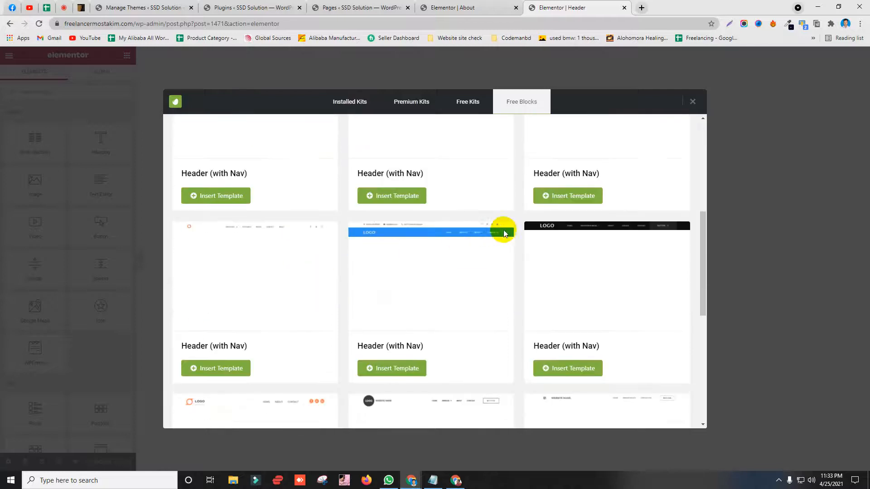
scroll(504, 233, "down", 7)
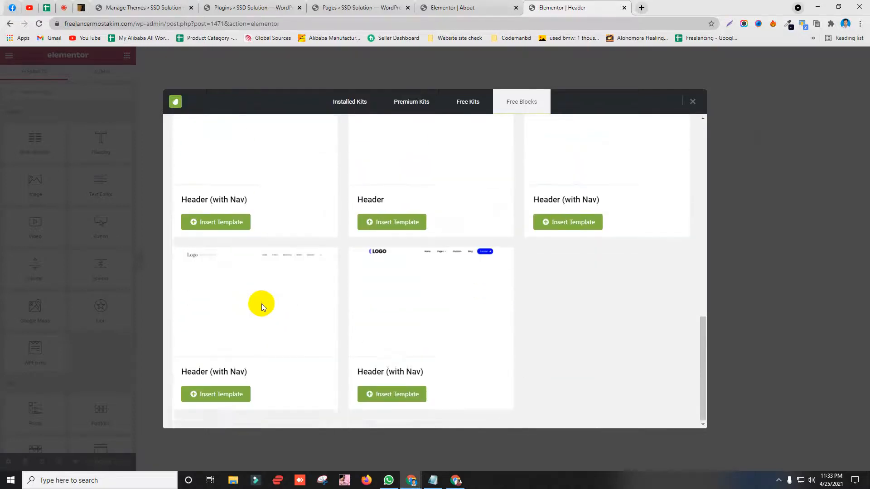
scroll(281, 296, "up", 5)
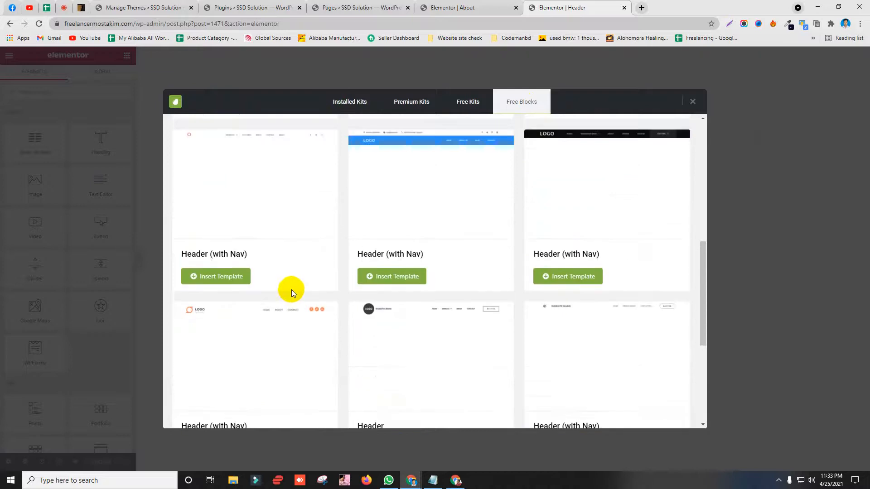
scroll(292, 289, "down", 3)
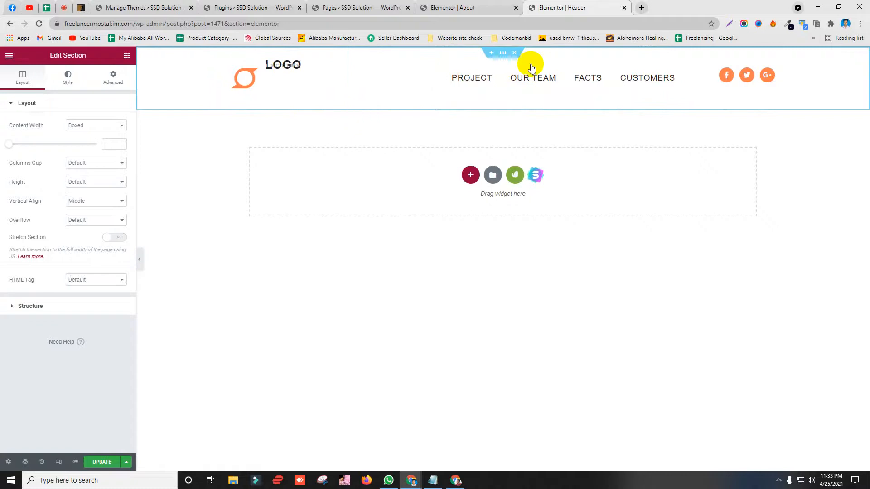
Step: Set the header section's background colour to black #000000
left_click(68, 81)
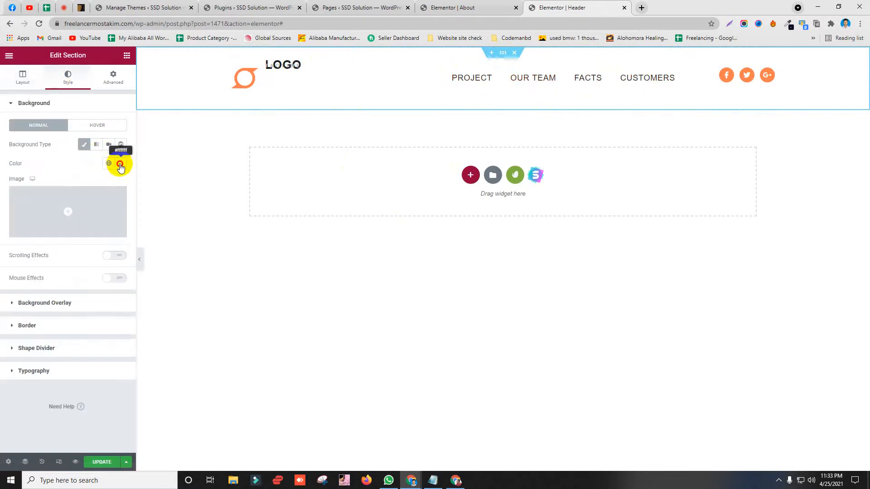
left_click(120, 165)
left_click_drag(66, 227, 45, 294)
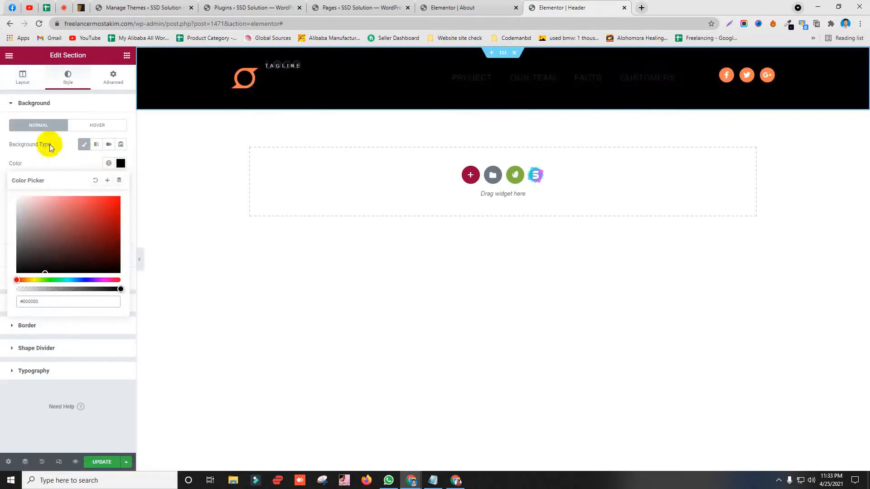
Step: Make the logo icon box's primary colour white #FFFFFF
left_click(343, 72)
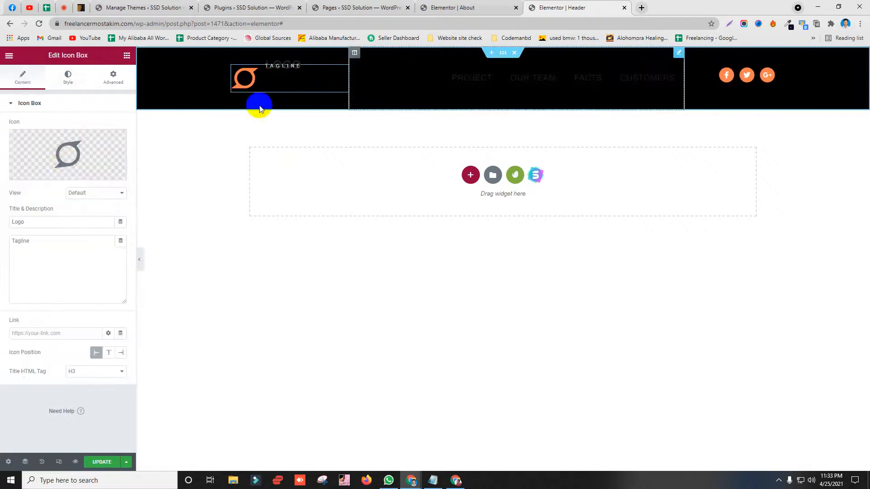
left_click(68, 77)
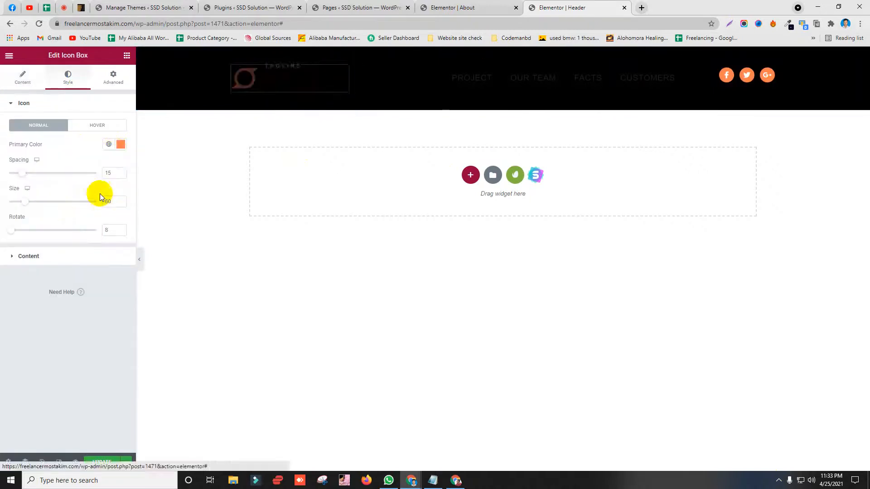
left_click(120, 144)
mouse_move(59, 229)
left_mouse_down()
mouse_move(46, 249)
mouse_move(87, 209)
left_mouse_up()
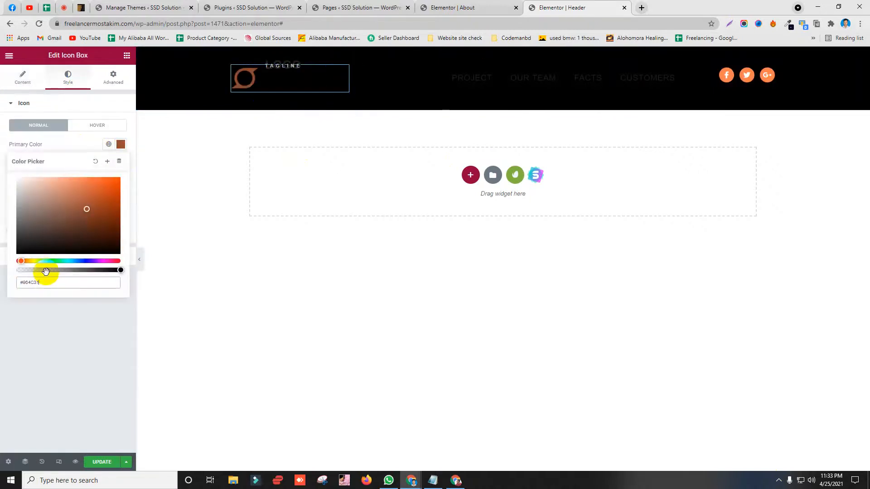
type("#FF")
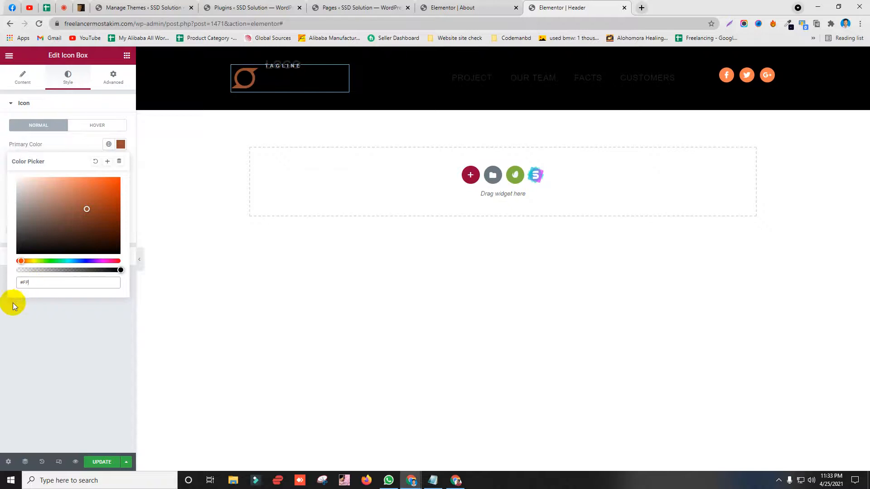
type("FFF")
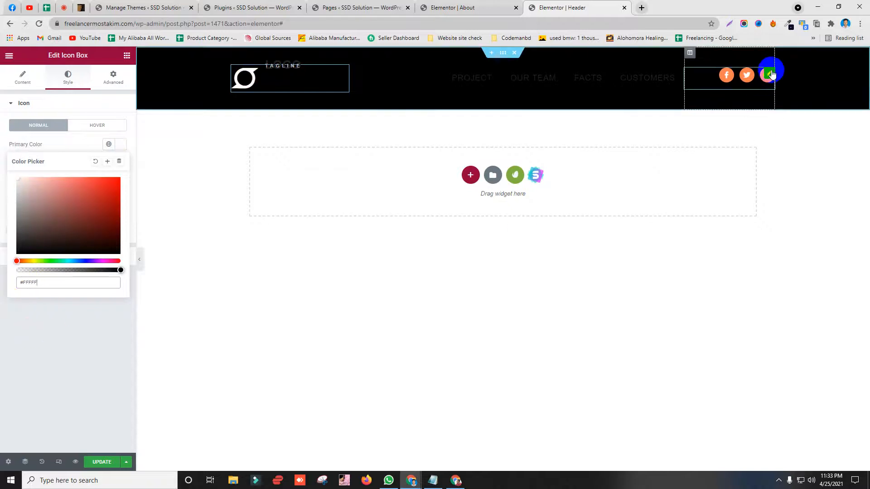
Step: Make the social icons' primary colour white #FFFFFF
left_click(767, 85)
left_click(67, 86)
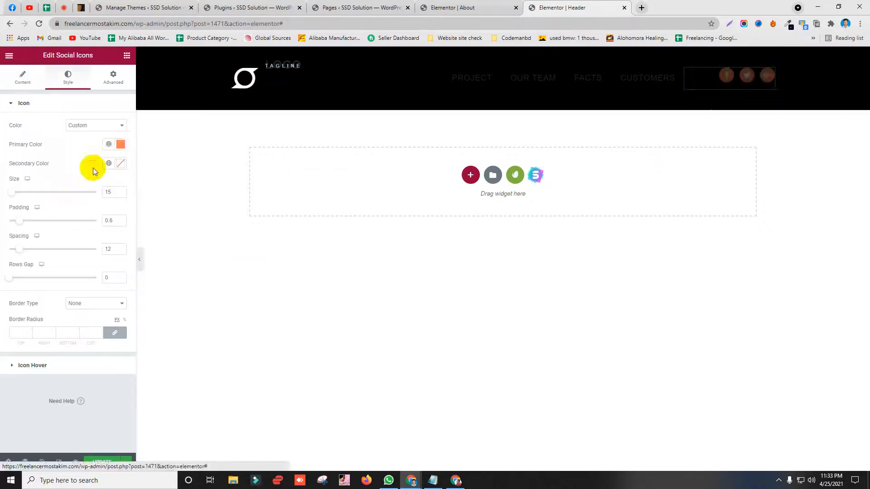
left_click(121, 145)
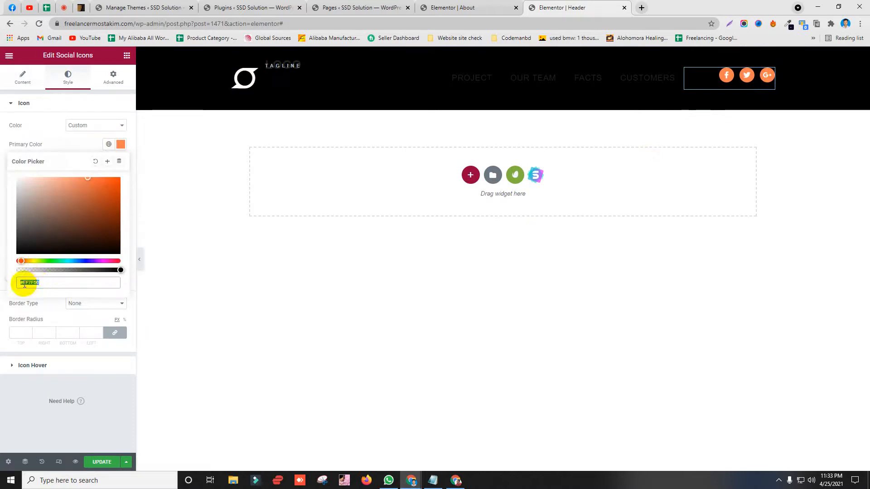
mouse_move(25, 284)
left_mouse_down()
mouse_move(67, 282)
mouse_move(28, 283)
left_mouse_up()
type("FFFFFF")
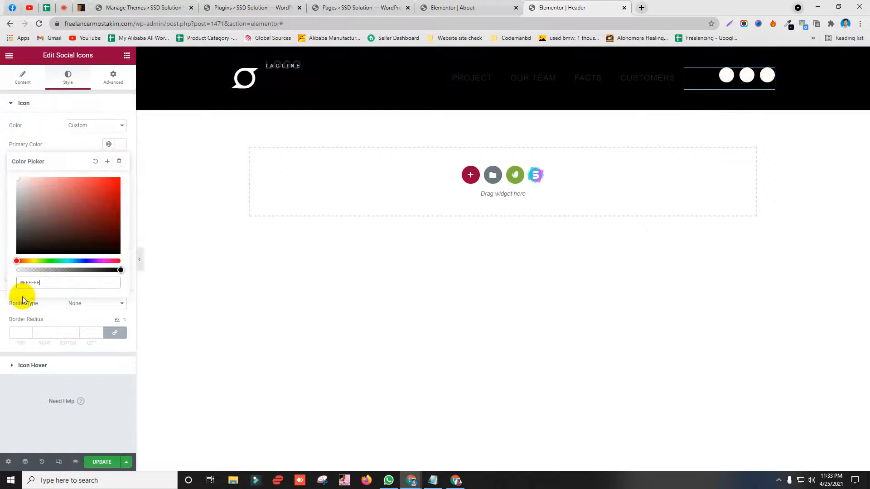
Step: Set the navigation menu text colour to white #FFFFFF and update the header
left_click(678, 53)
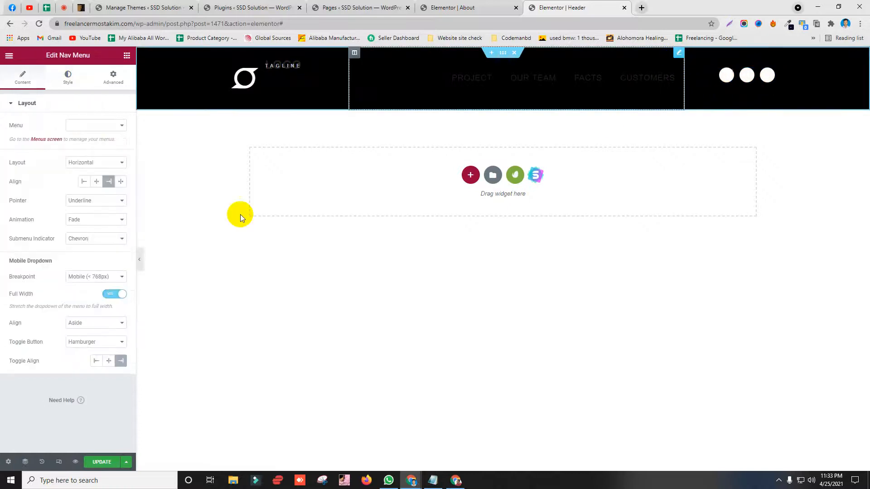
left_click(68, 77)
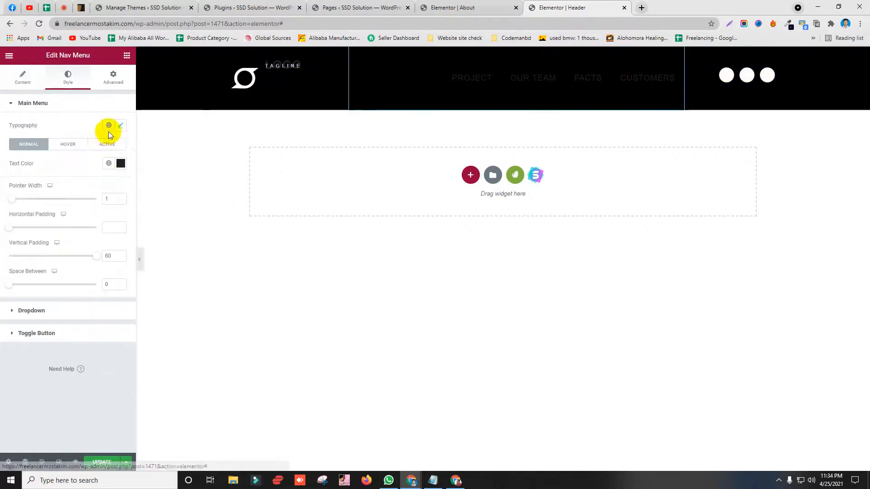
left_click(120, 163)
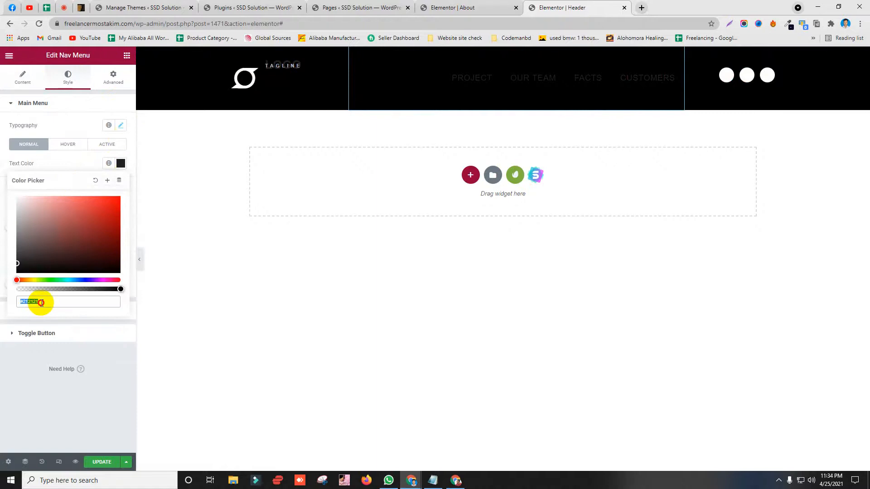
left_click_drag(42, 302, 24, 303)
type("FFFFF")
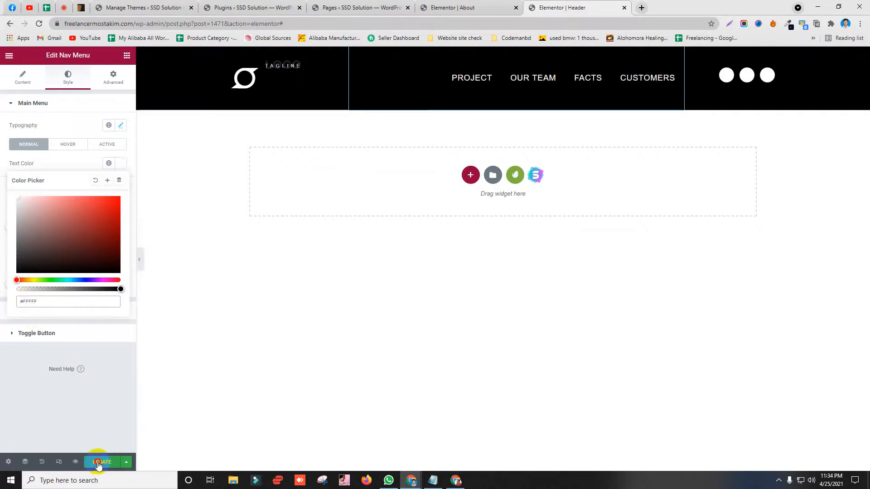
left_click(97, 462)
left_click(456, 480)
left_click(328, 23)
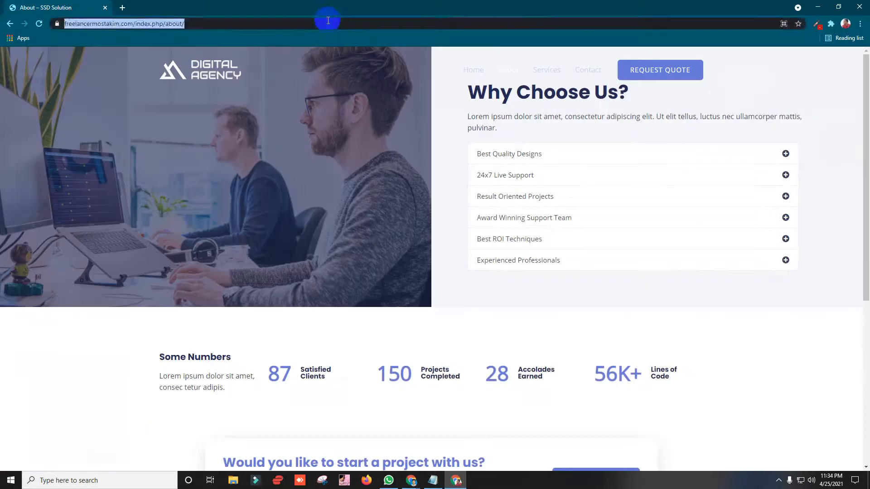
key("Return")
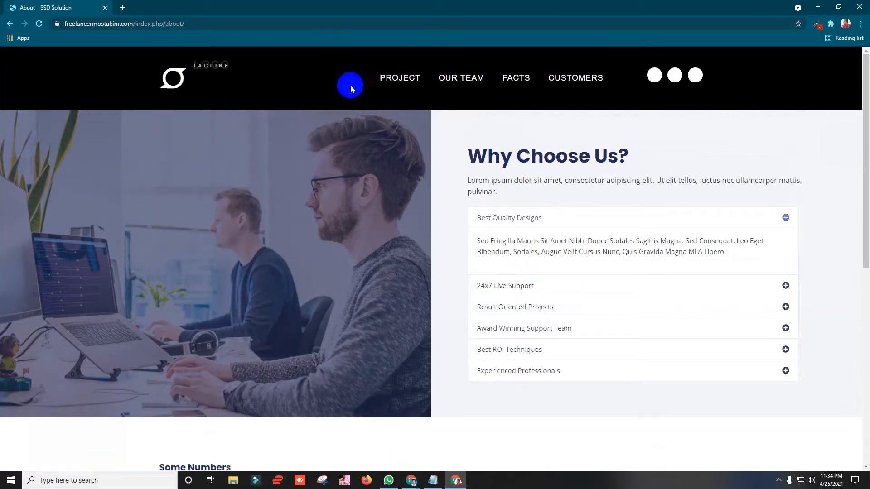
left_click(186, 87)
left_click(817, 7)
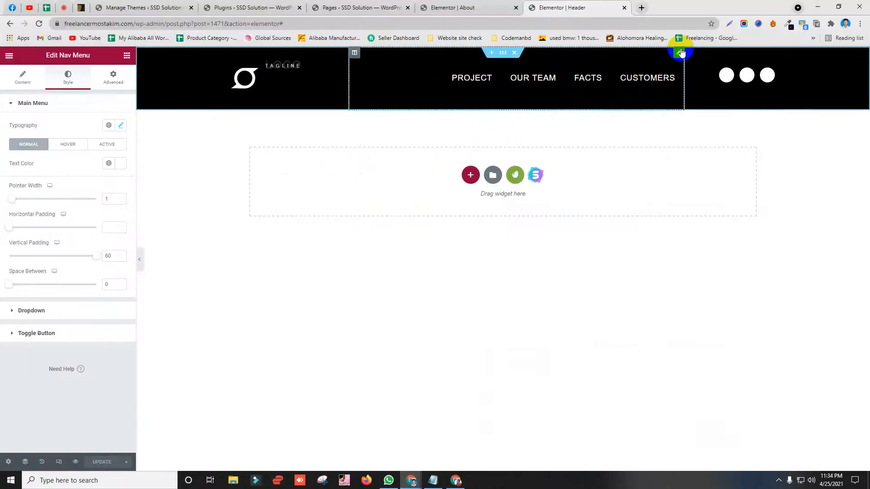
Step: Assign the Business menu to the header's Nav Menu widget, then return to the Installed Plugins tab
left_click(29, 91)
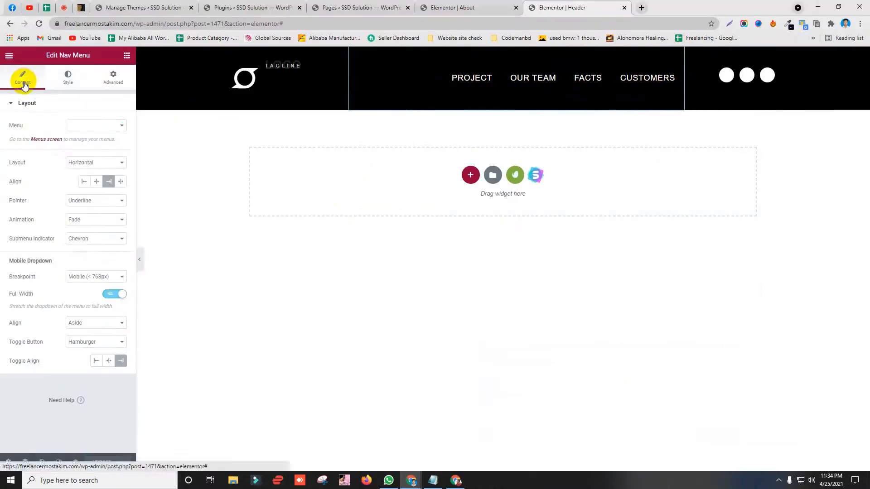
left_click(93, 125)
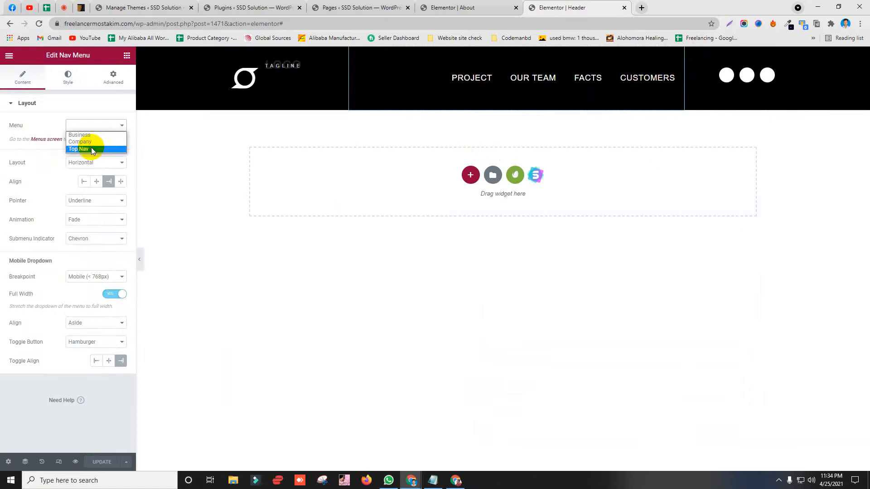
left_click(90, 136)
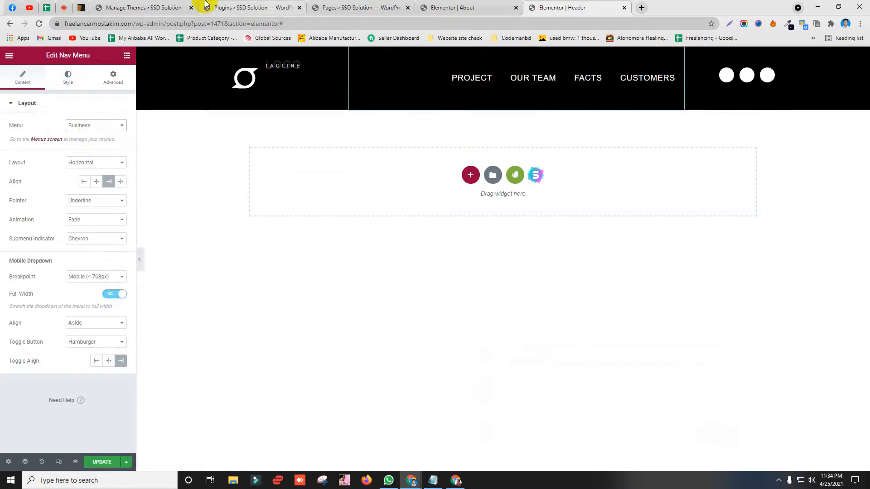
left_click(181, 5)
left_click(263, 6)
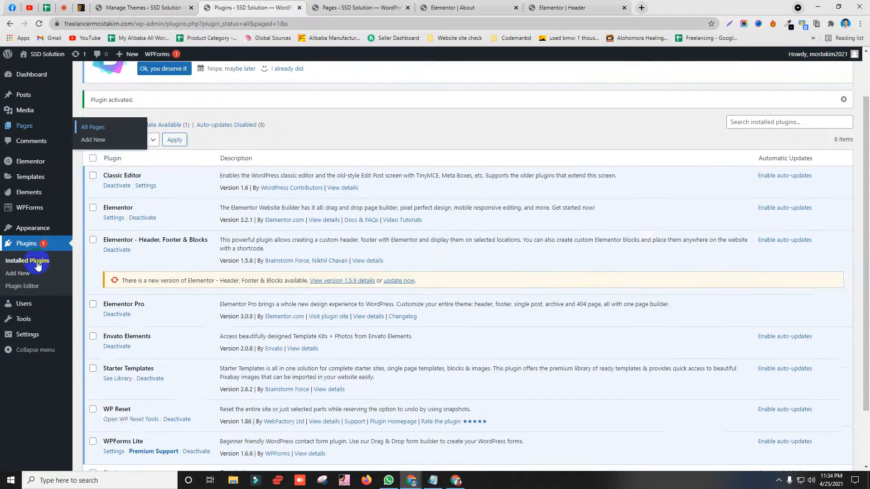
Step: Open Appearance > Menus in a new tab and look at the Business menu
mouse_move(51, 229)
middle_click(89, 267)
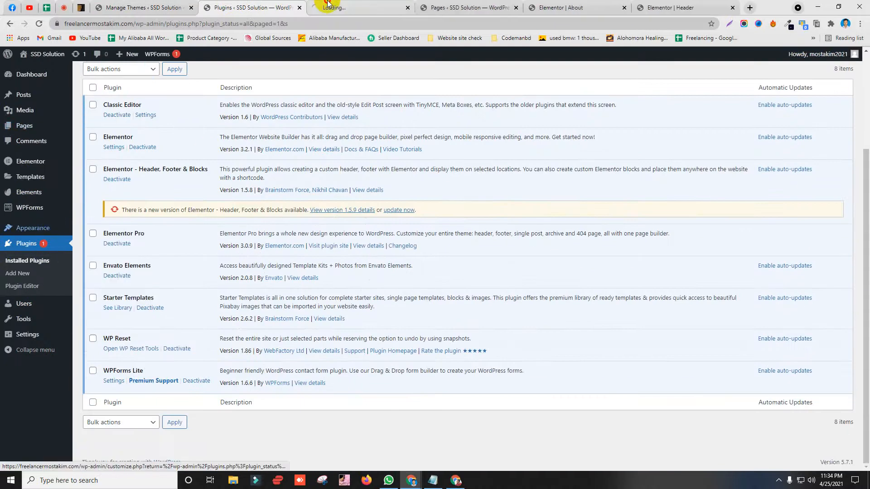
left_click(333, 6)
left_click_drag(333, 6, 218, 6)
scroll(237, 211, "down", 2)
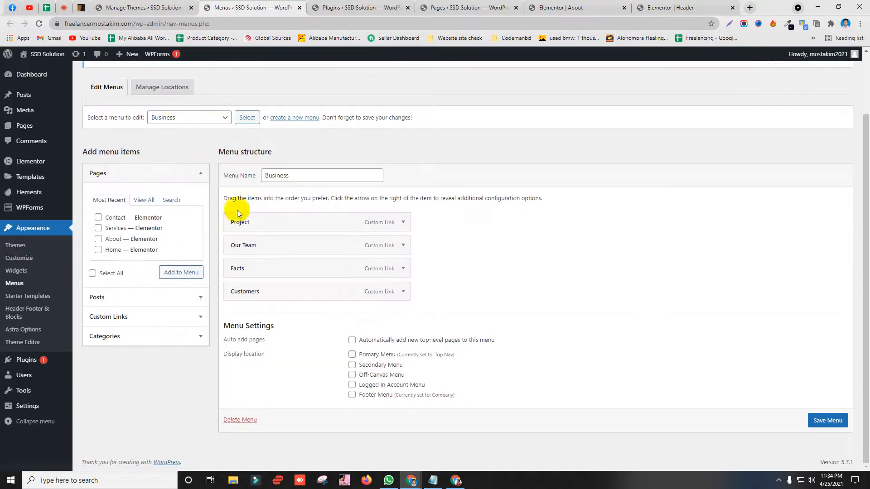
left_click_drag(298, 176, 243, 176)
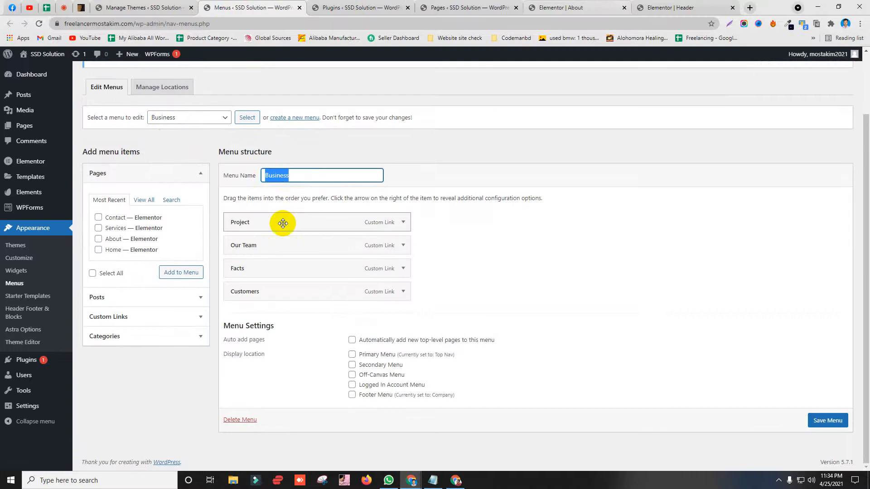
Step: Load the Top Nav menu for editing, then go back to the Elementor header editor
left_click(194, 122)
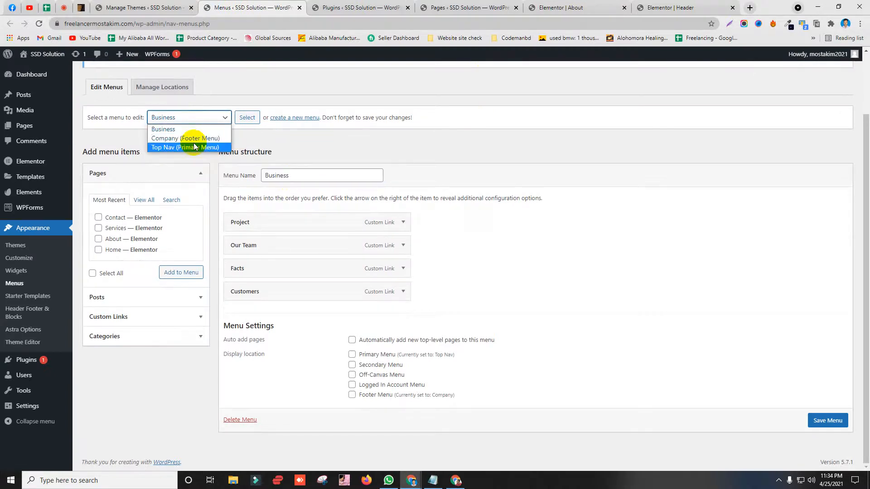
left_click(208, 146)
left_click(247, 118)
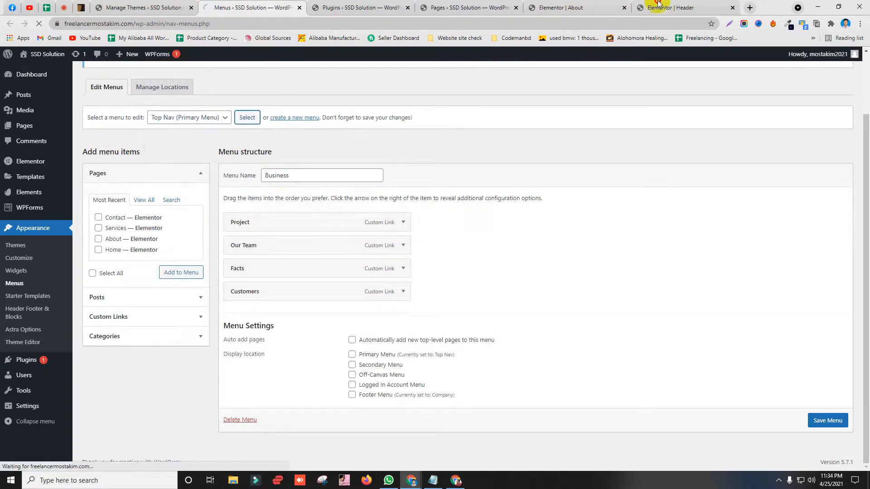
left_click(666, 7)
left_click(86, 129)
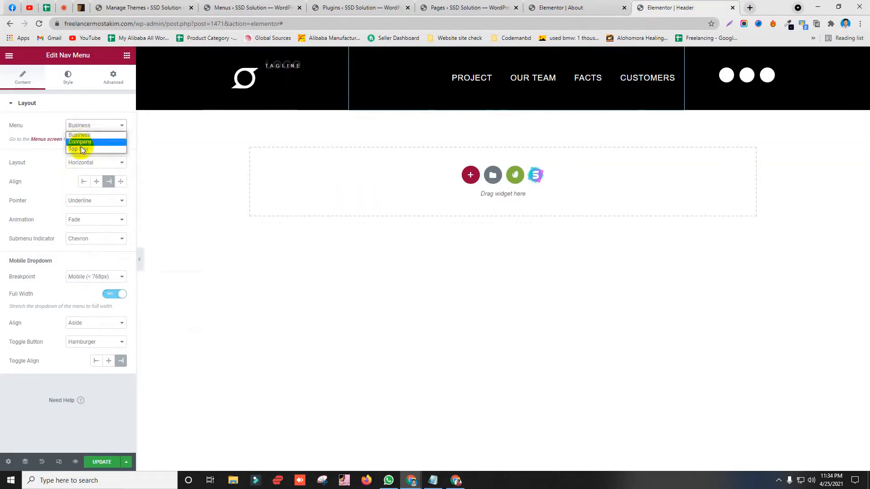
Step: Switch the header's Nav Menu to Top Nav, save with UPDATE, and bring up the live About page
left_click(12, 129)
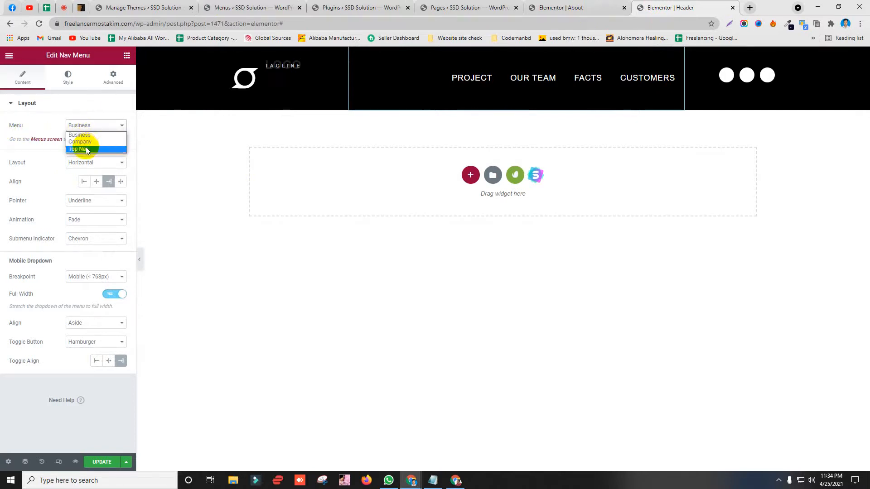
left_click(86, 149)
left_click(574, 78)
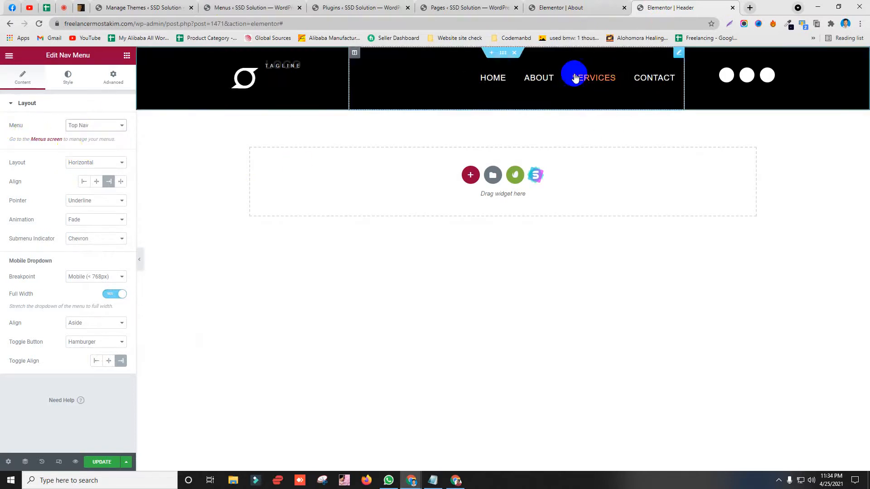
left_click(100, 462)
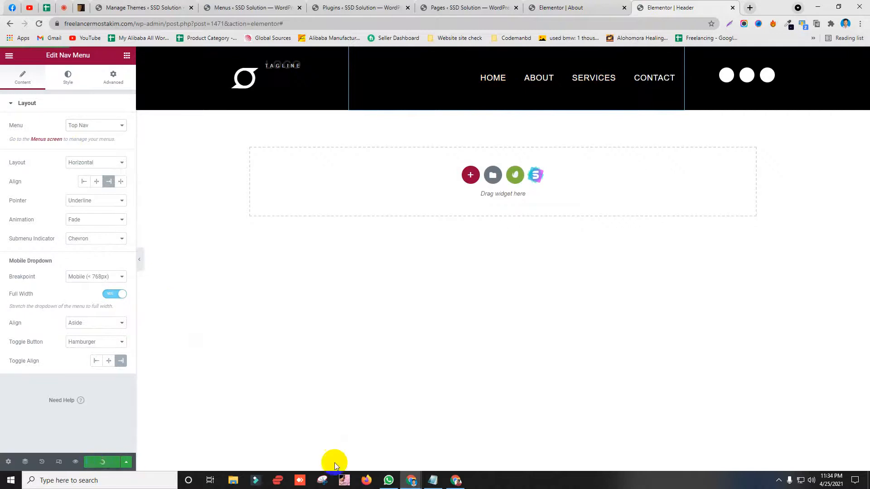
left_click(455, 480)
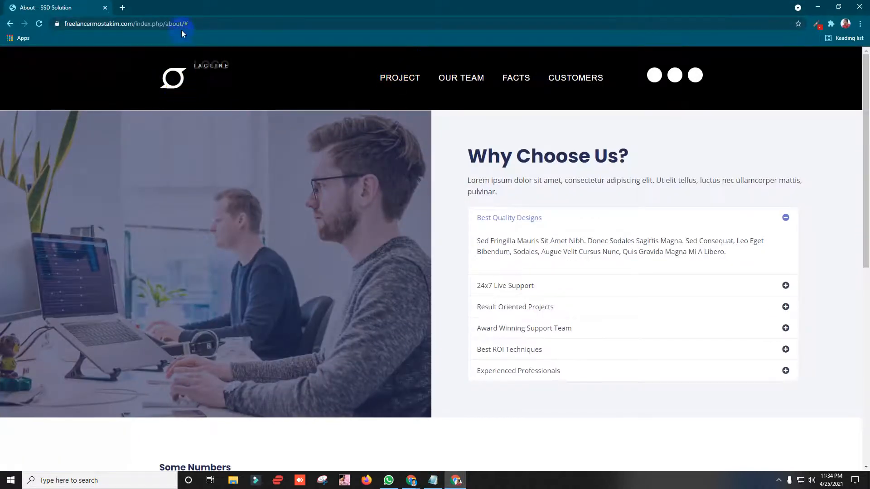
Step: Trim the address to the site's front page, visit Home from the new header, then reload the root
left_click_drag(138, 25, 326, 23)
key("BackSpace")
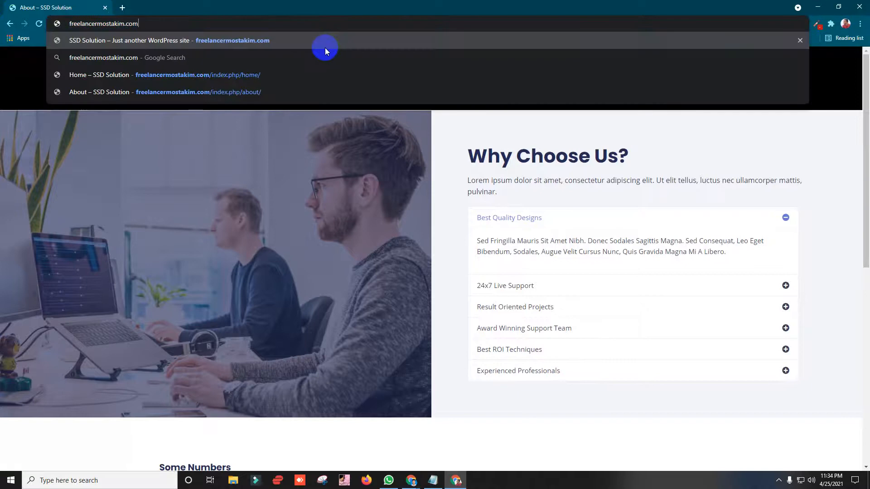
key("Return")
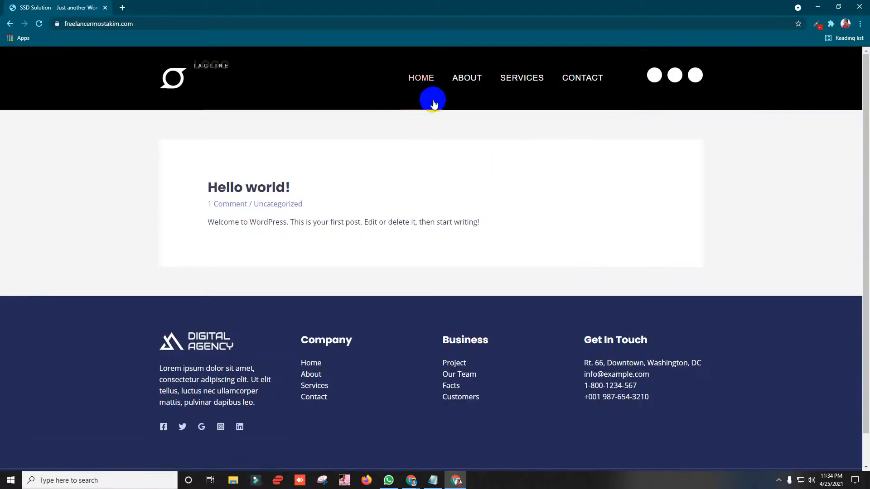
left_click(427, 80)
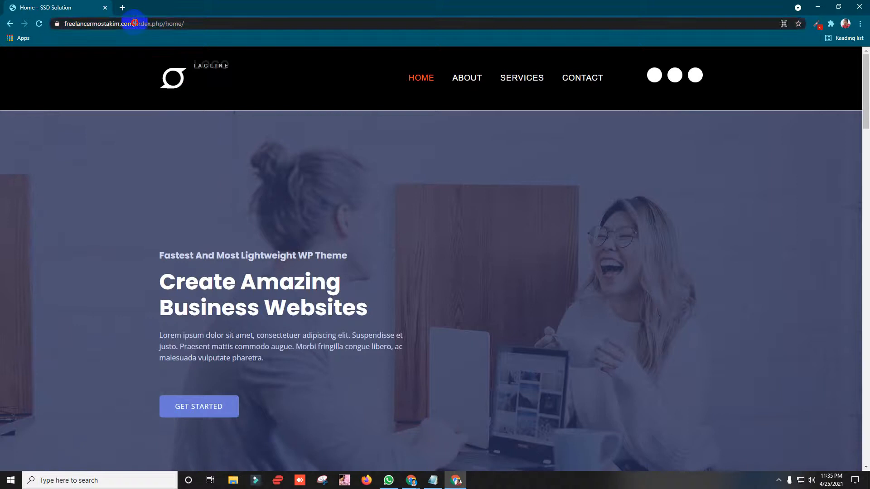
left_click_drag(138, 23, 316, 21)
key("BackSpace")
key("Return")
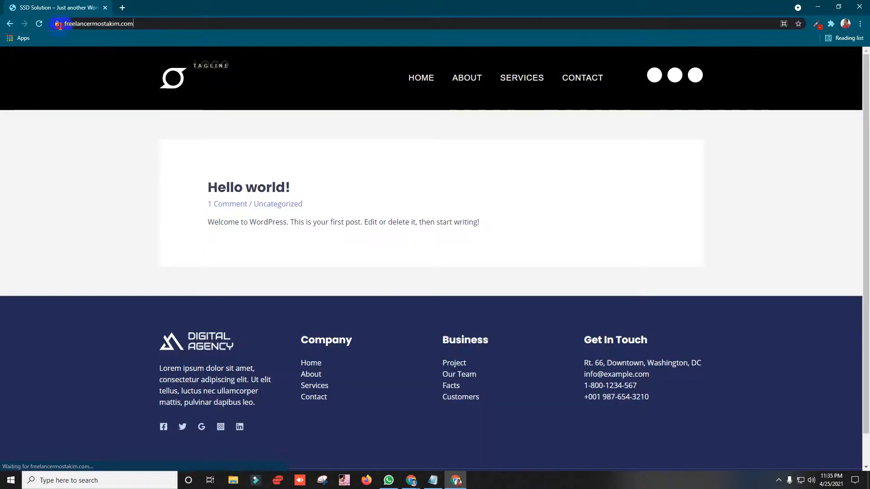
Step: Copy the site's root address, check the header editor and Meet, then restore the site window
left_click(93, 24)
right_click(92, 24)
left_click(117, 72)
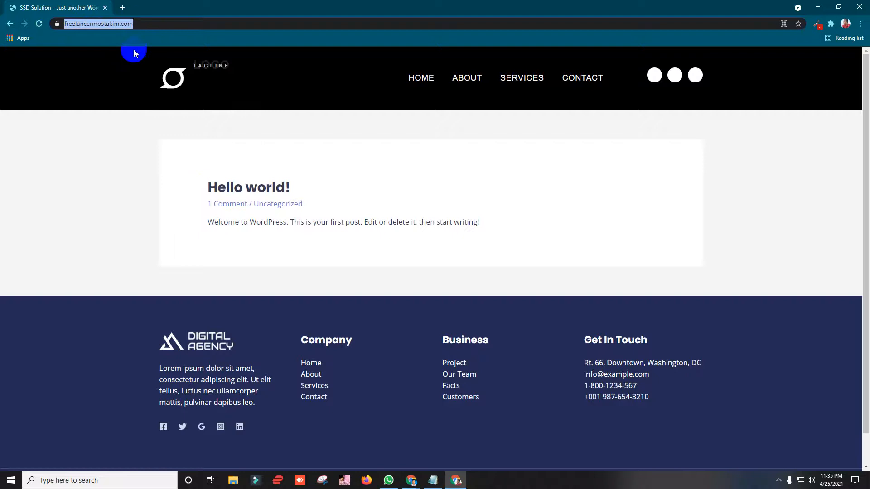
right_click(128, 22)
left_click(156, 73)
left_click(817, 6)
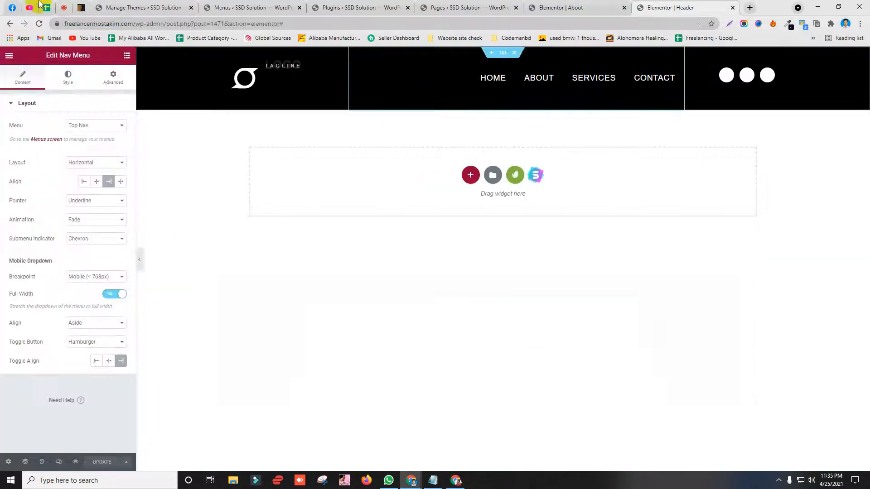
left_click(64, 7)
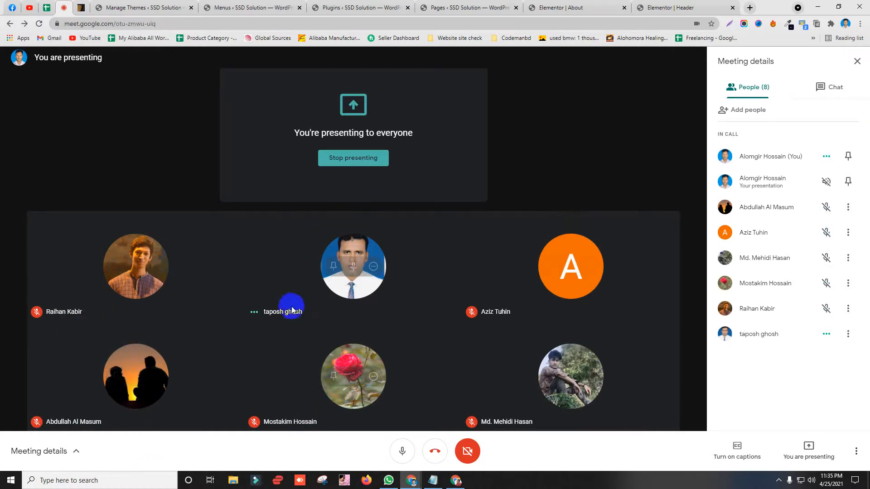
left_click(456, 481)
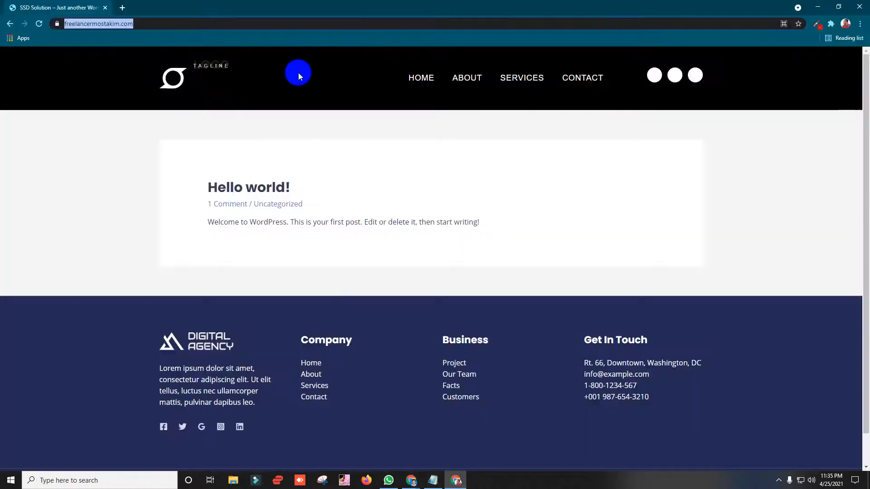
Step: Open the Home page from the header menu and scroll through it
left_click(424, 78)
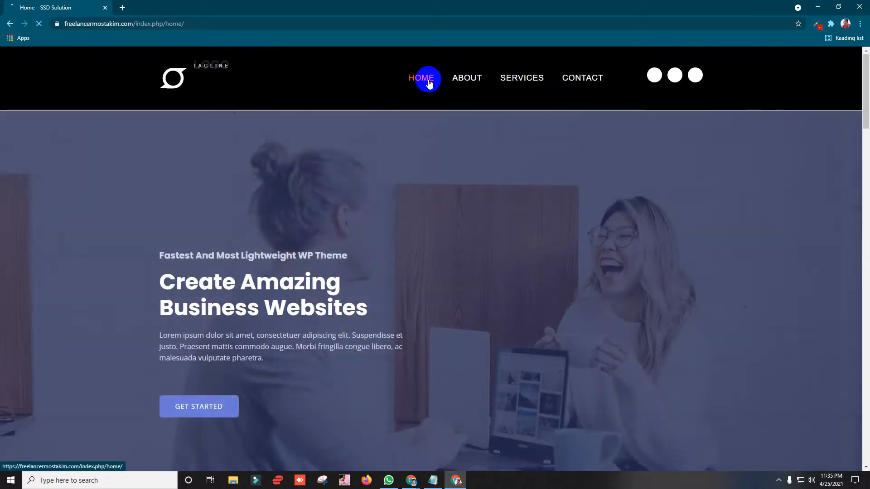
scroll(166, 214, "down", 8)
scroll(344, 240, "up", 6)
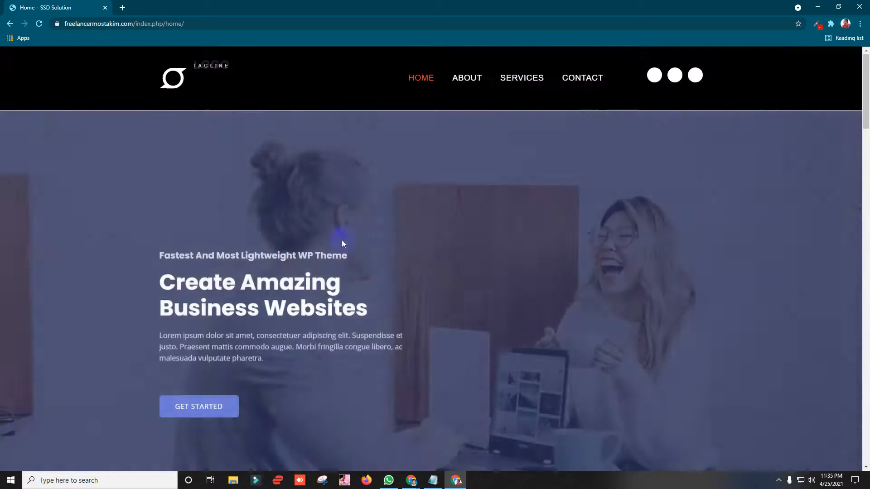
scroll(342, 243, "down", 20)
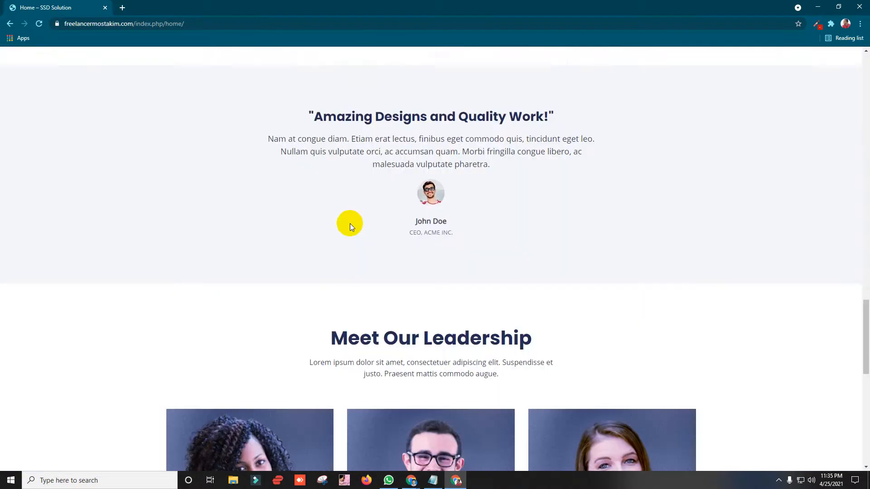
scroll(355, 221, "down", 7)
scroll(358, 220, "up", 20)
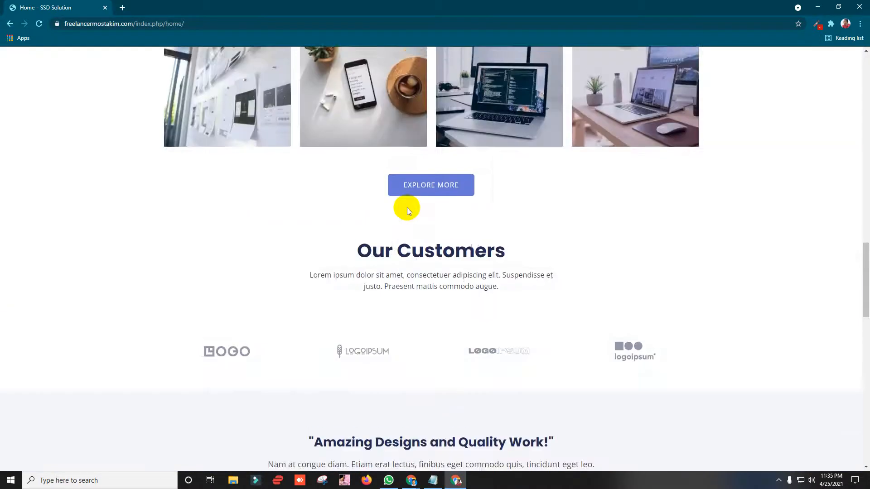
scroll(401, 212, "up", 10)
Step: Browse the About and Services pages, then select the services path in the address
left_click(462, 77)
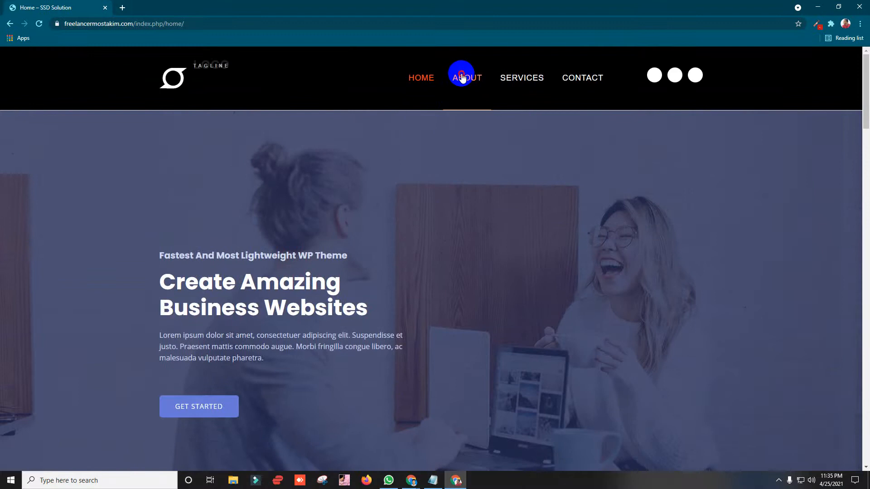
scroll(410, 159, "down", 9)
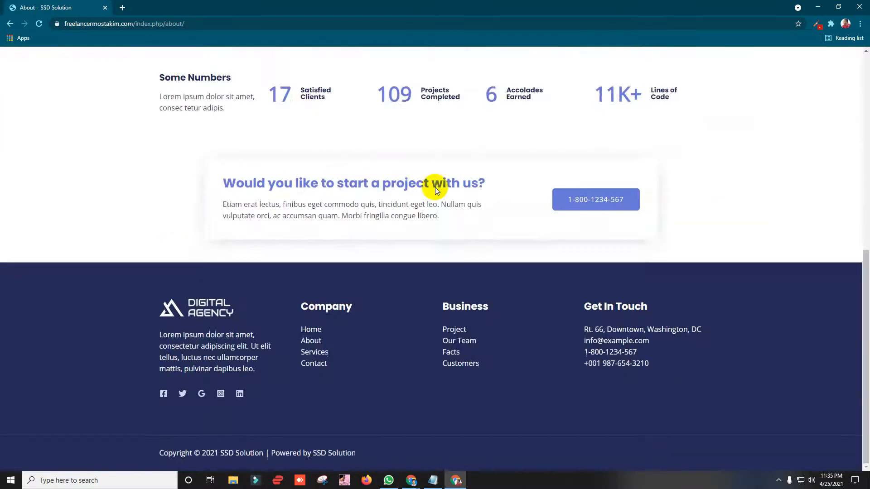
scroll(475, 177, "up", 10)
left_click(520, 78)
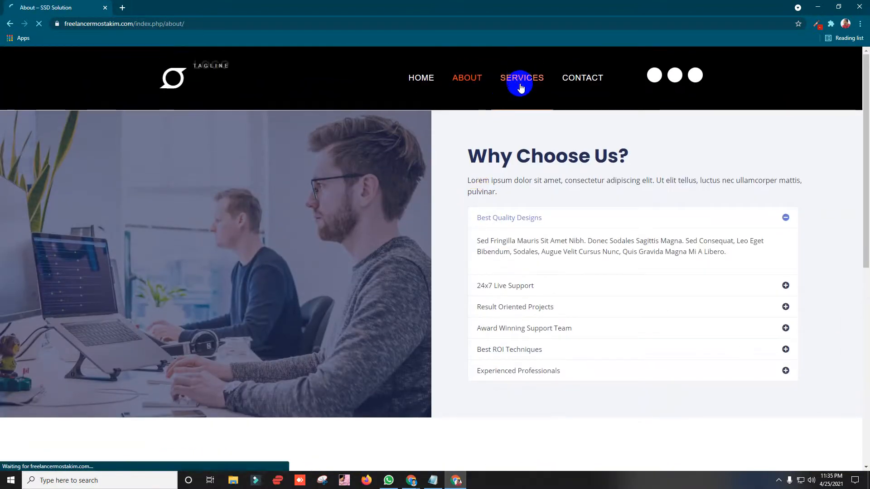
scroll(381, 197, "down", 16)
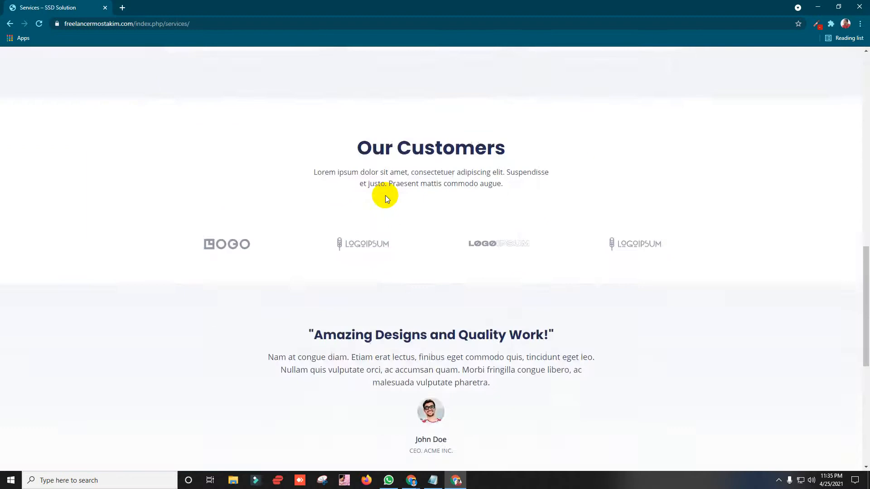
scroll(385, 195, "up", 15)
scroll(393, 194, "up", 1)
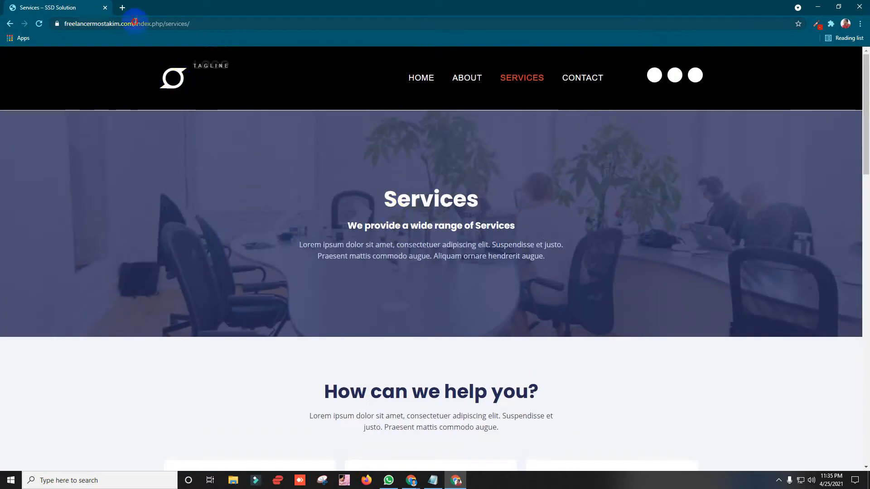
left_click_drag(135, 21, 248, 14)
Step: Remove index.php/services/ to load the root page with Hello world!, then minimize Chrome to reveal Meet
key("BackSpace")
key("BackSpace")
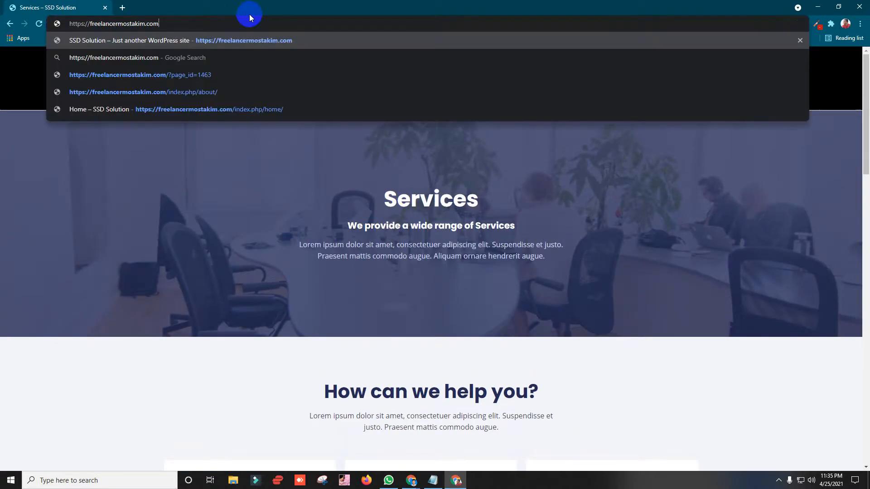
left_click_drag(164, 23, 69, 26)
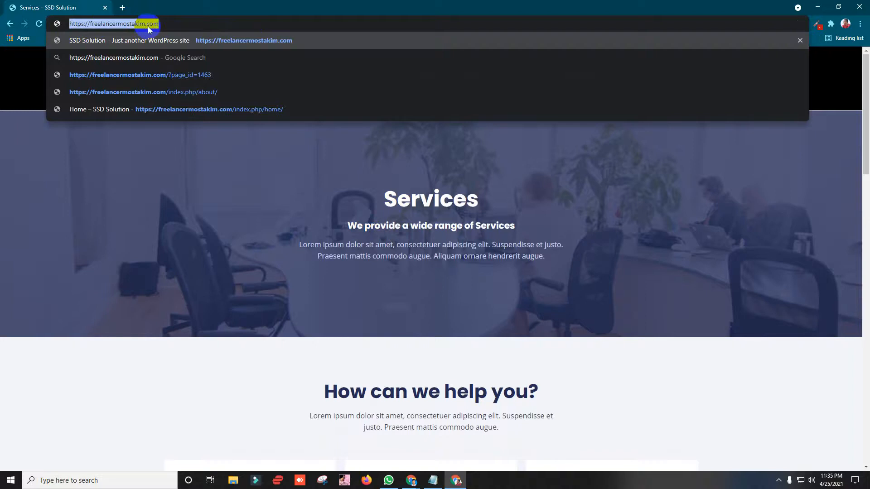
key("Return")
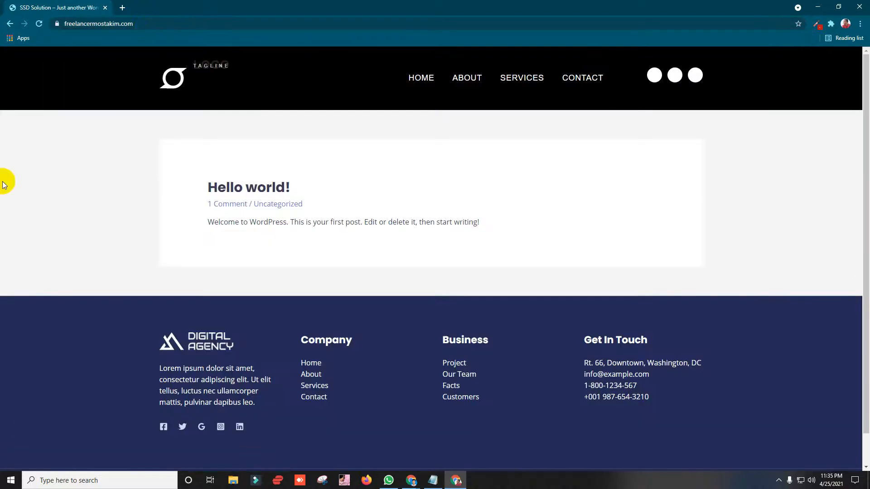
left_click_drag(270, 202, 530, 233)
left_click(522, 231)
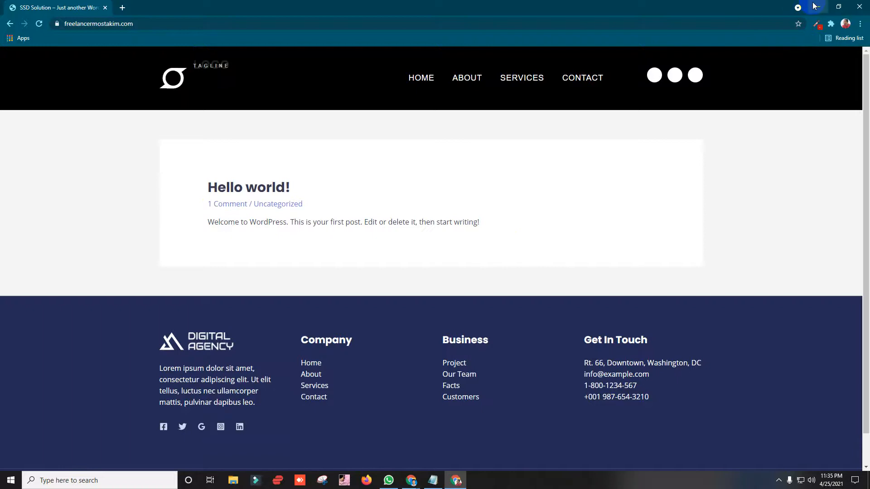
left_click(814, 6)
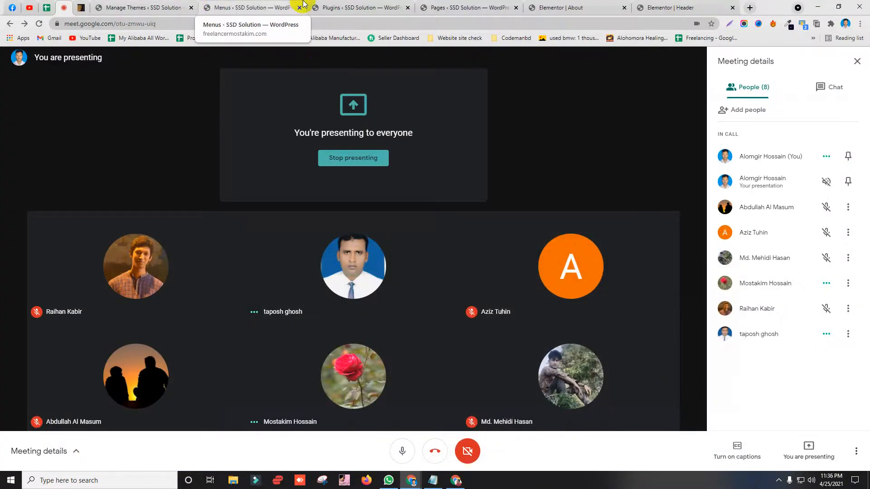
Step: Go from the Menus page to Settings > Permalinks and review the custom index.php structure
left_click(242, 7)
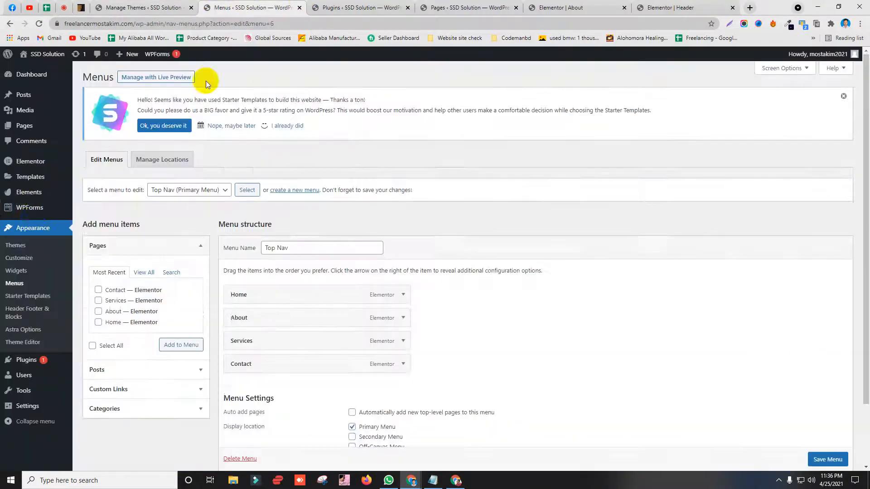
scroll(18, 213, "down", 2)
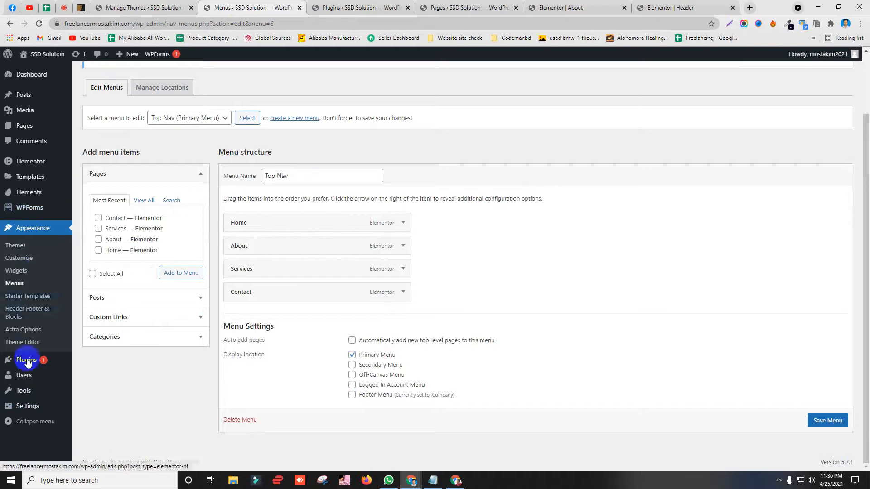
mouse_move(52, 406)
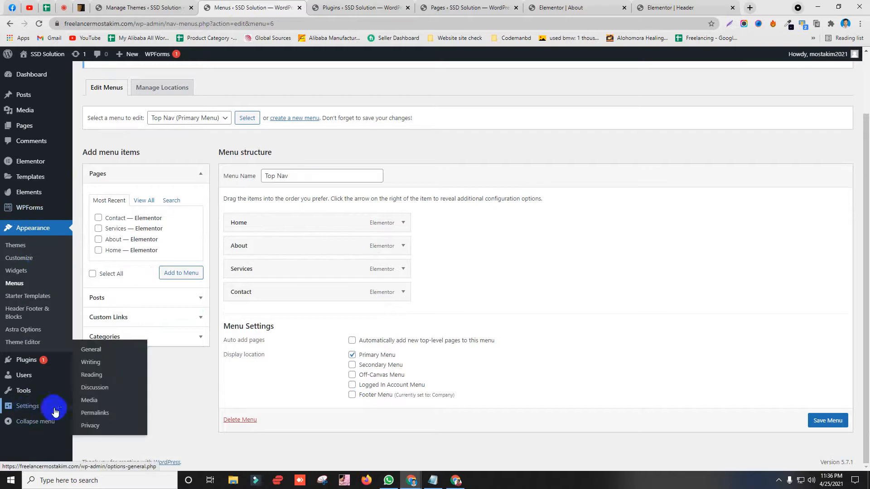
left_click(113, 420)
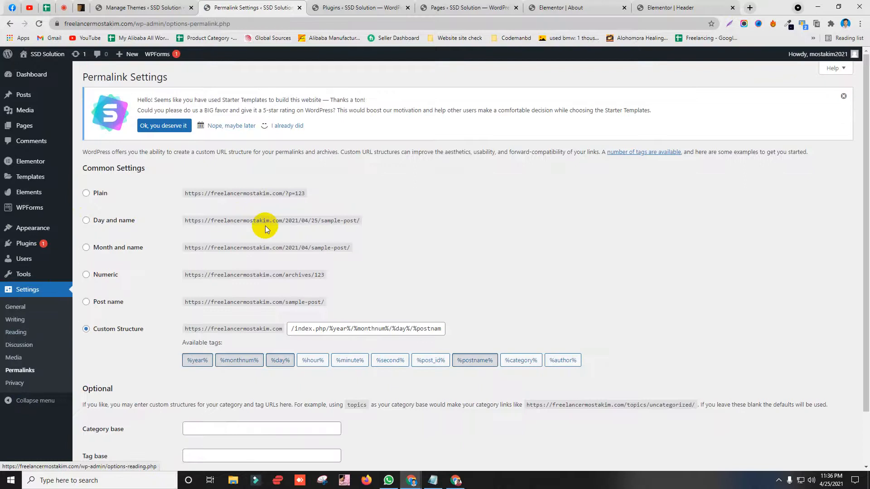
scroll(154, 284, "down", 1)
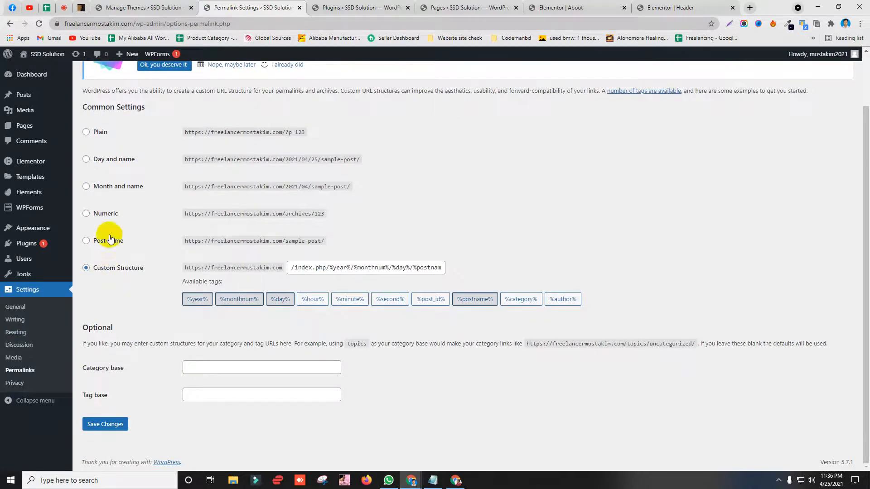
Step: Check Google Meet, return to Permalink Settings, then bring the live site window forward
left_click(64, 8)
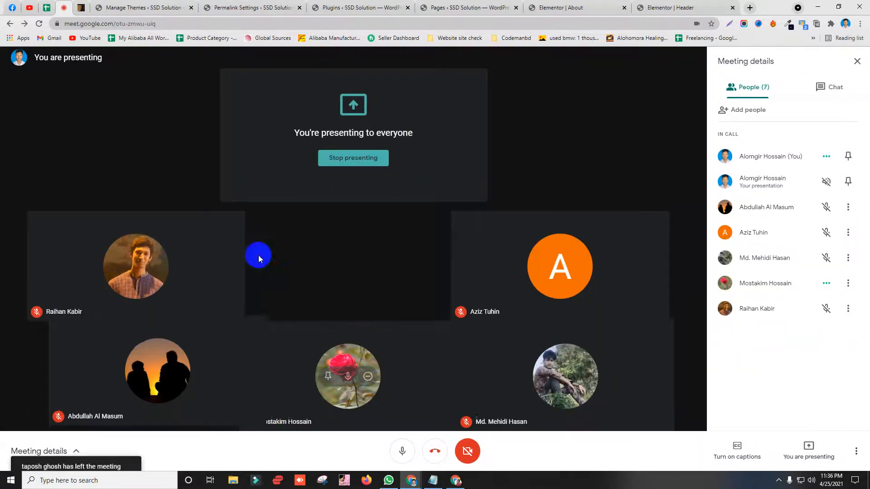
left_click(250, 6)
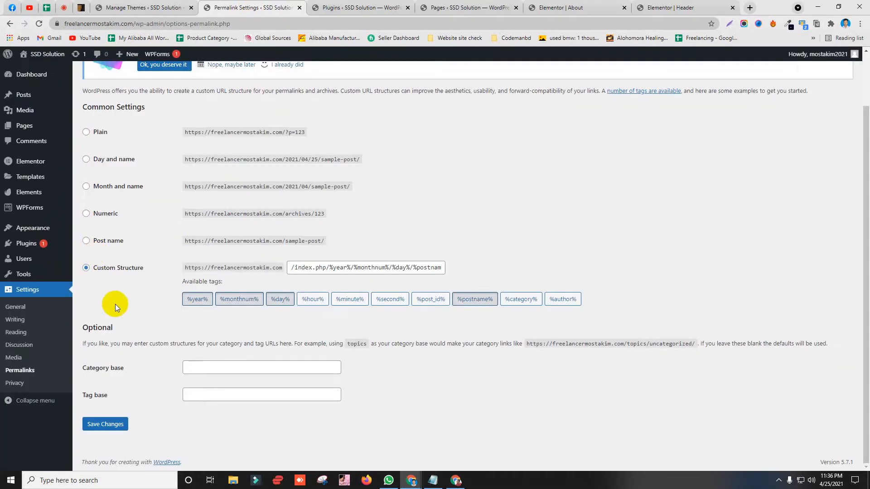
scroll(130, 276, "up", 2)
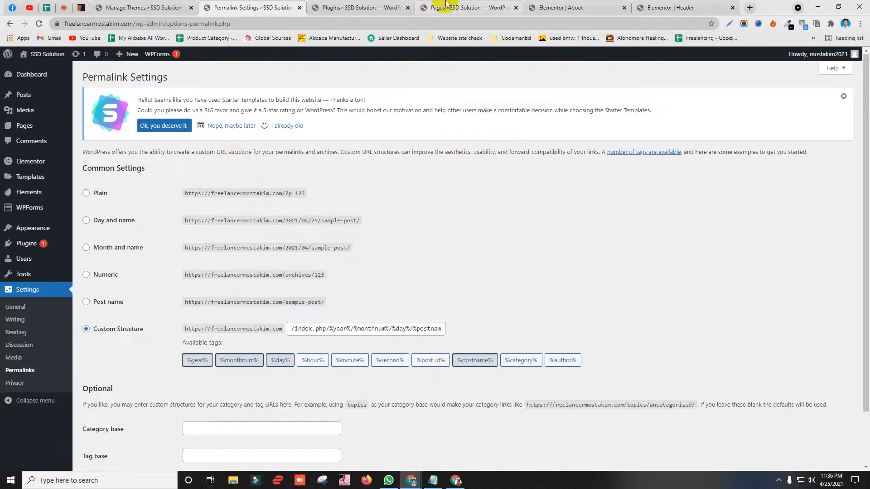
left_click(443, 7)
left_click(455, 481)
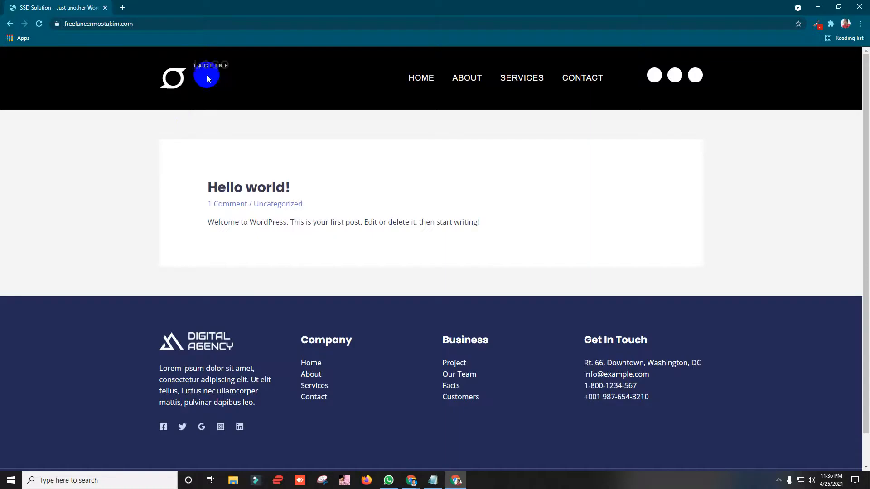
Step: Reload the front page and browse the Home and About pages from the header menu
left_click(122, 23)
key("Return")
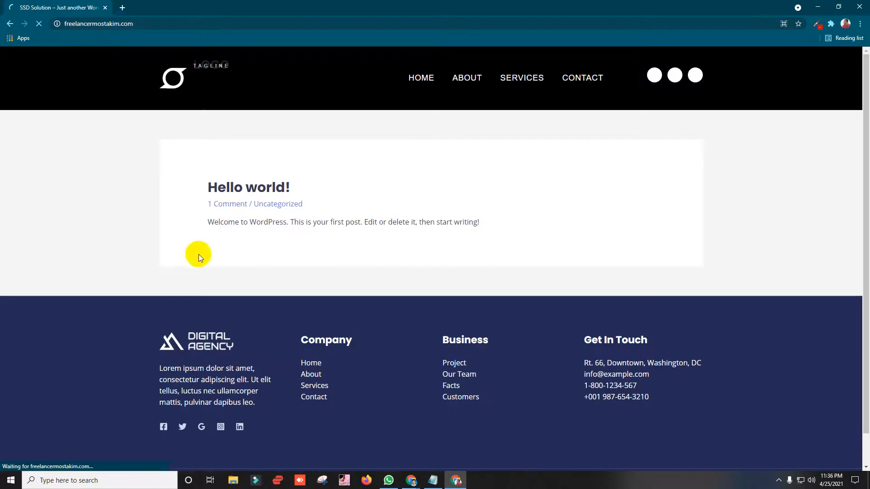
scroll(327, 223, "down", 1)
scroll(255, 176, "up", 1)
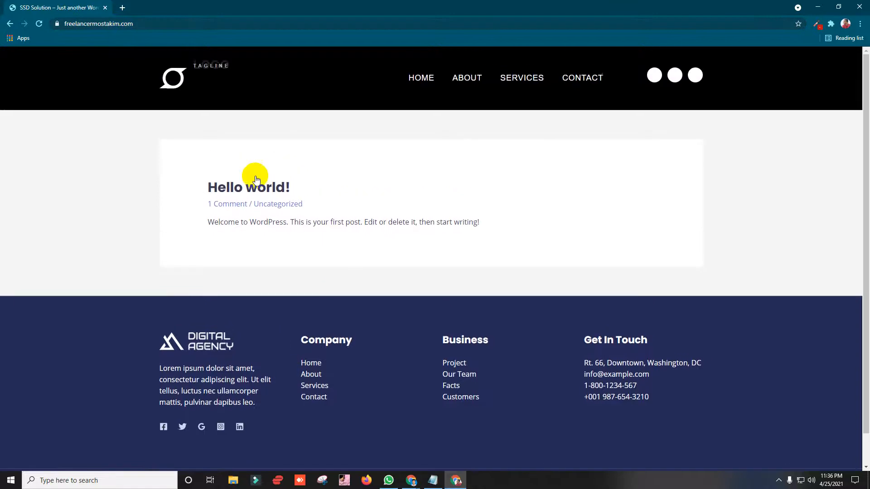
left_click(423, 78)
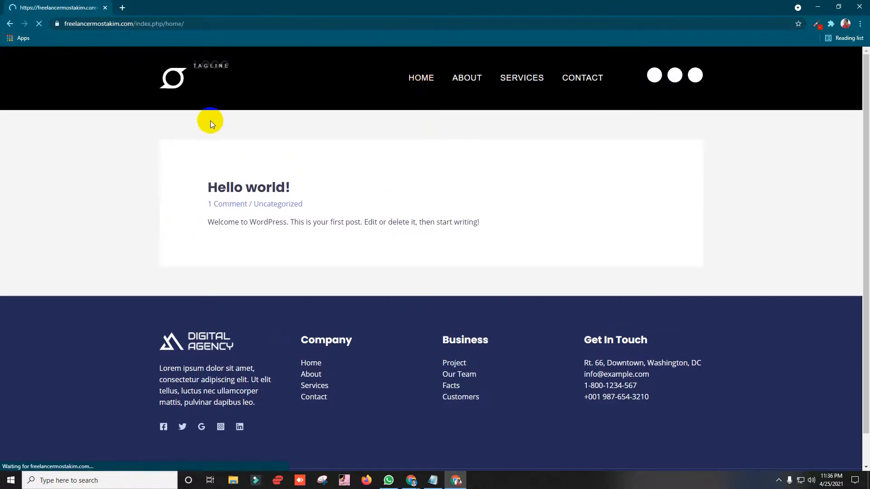
scroll(254, 125, "down", 9)
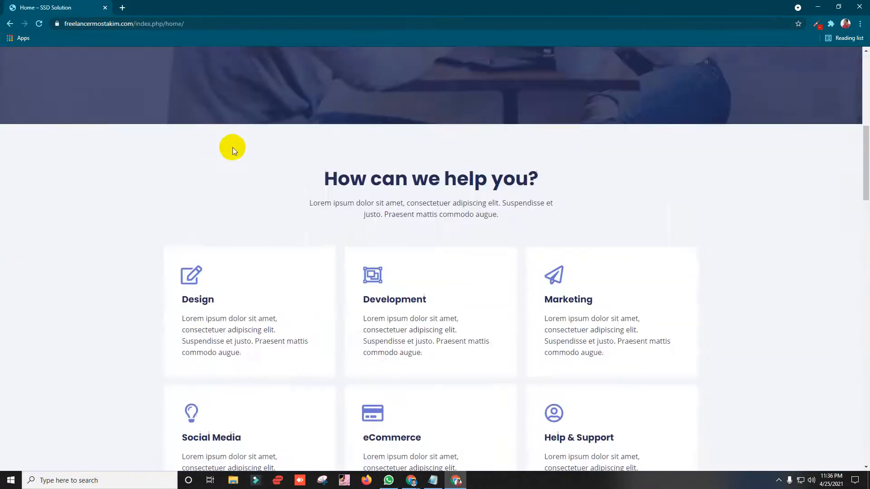
scroll(233, 145, "up", 9)
left_click(470, 80)
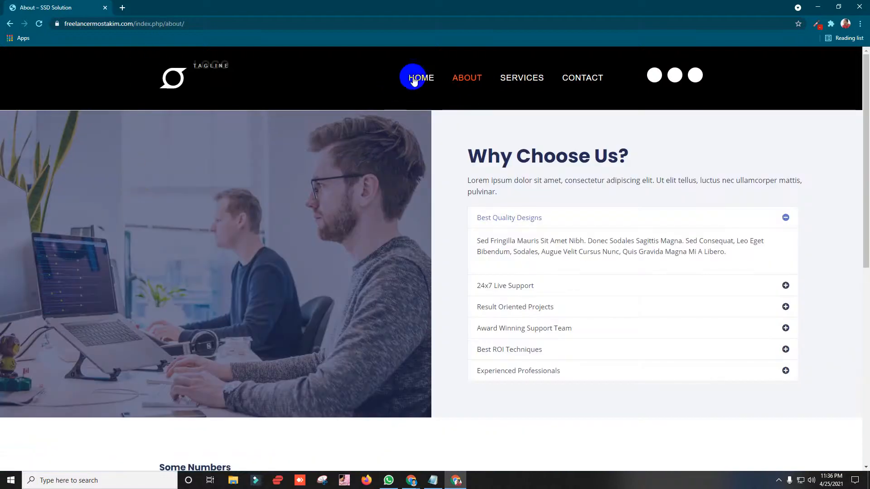
left_click(413, 79)
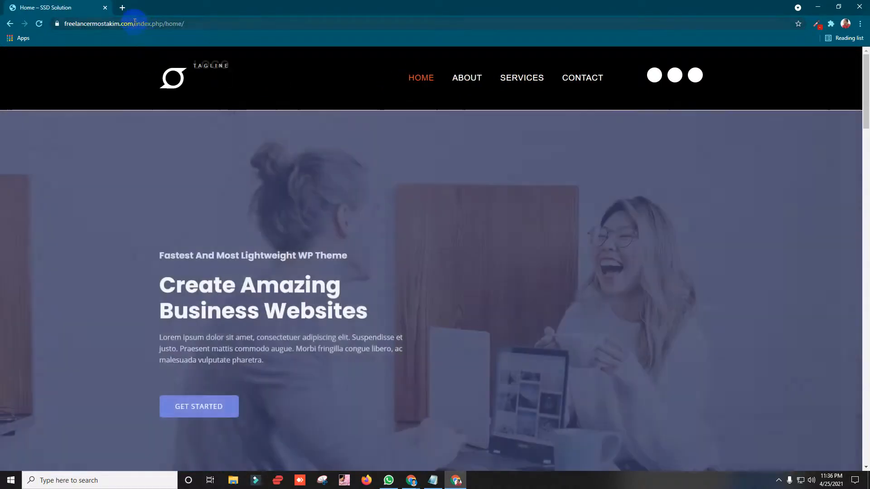
Step: Strip the index.php/home/ path to load the bare root address, then minimize back to Pages
left_click(136, 23)
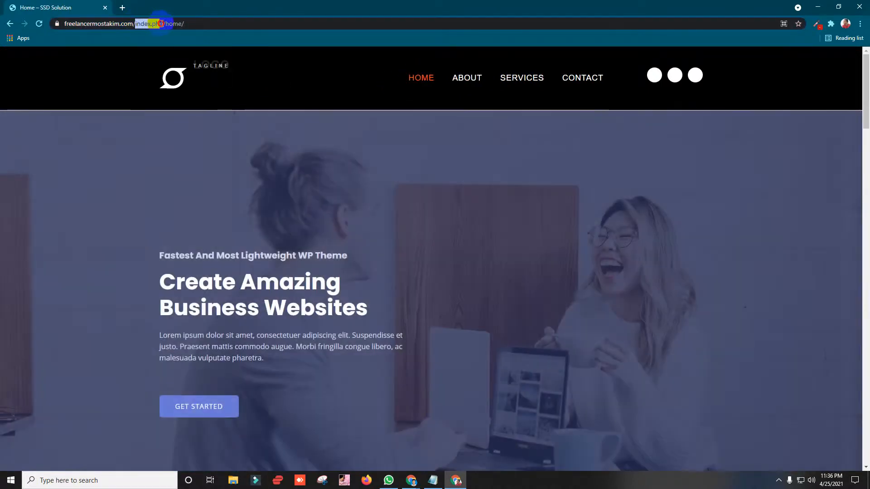
left_click_drag(161, 23, 164, 24)
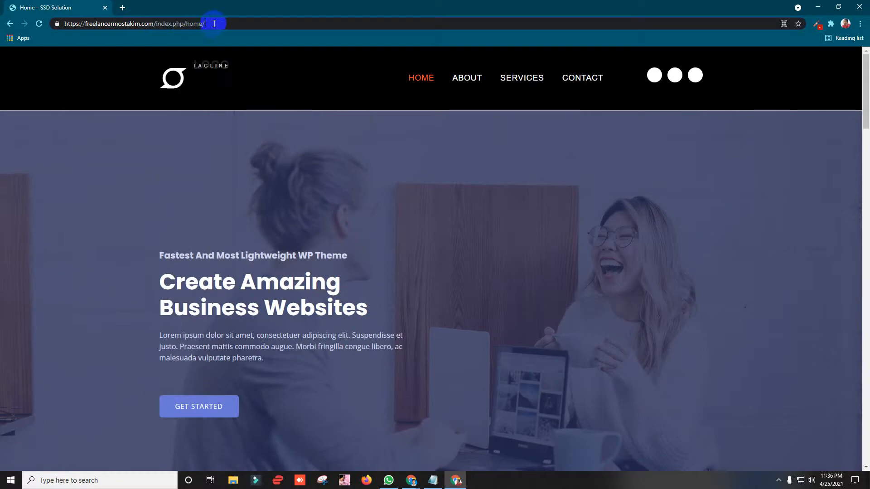
key("Return")
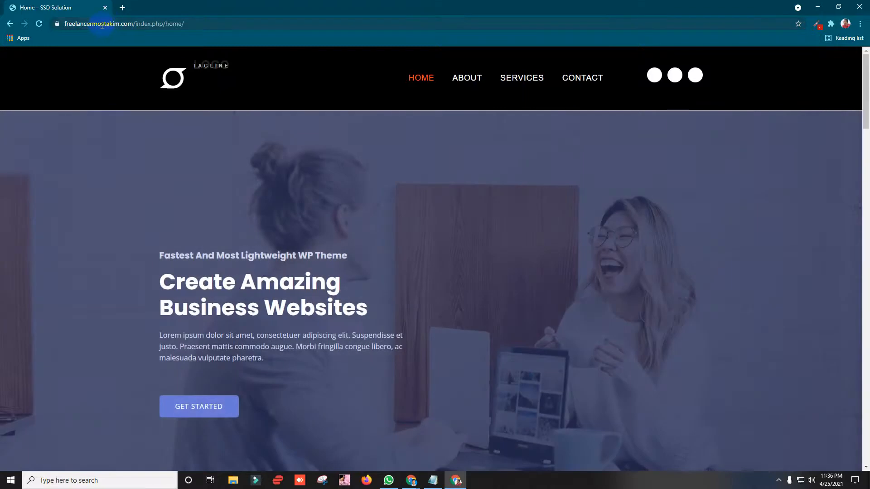
left_click_drag(132, 24, 244, 50)
left_click(175, 148)
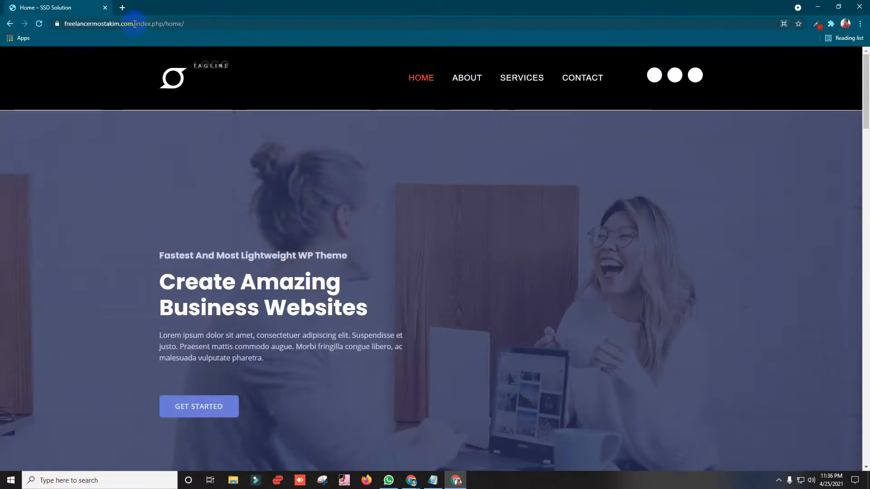
left_click_drag(134, 24, 245, 23)
key("BackSpace")
key("Return")
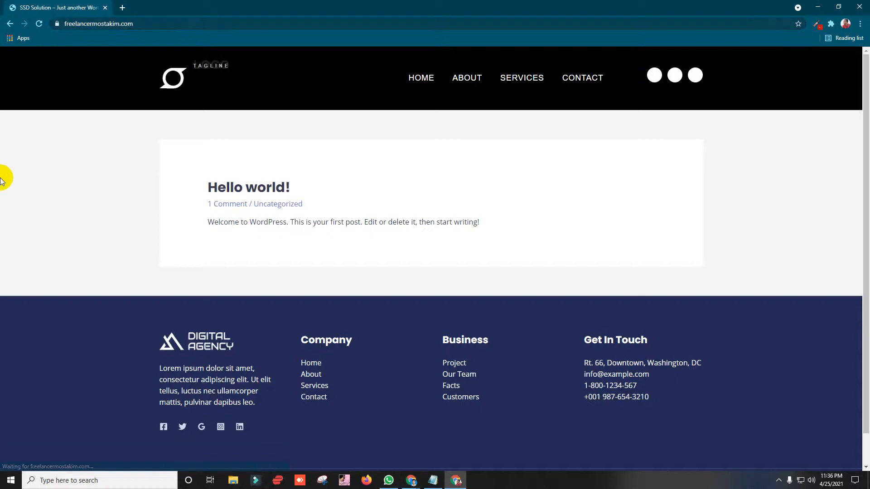
left_click(814, 6)
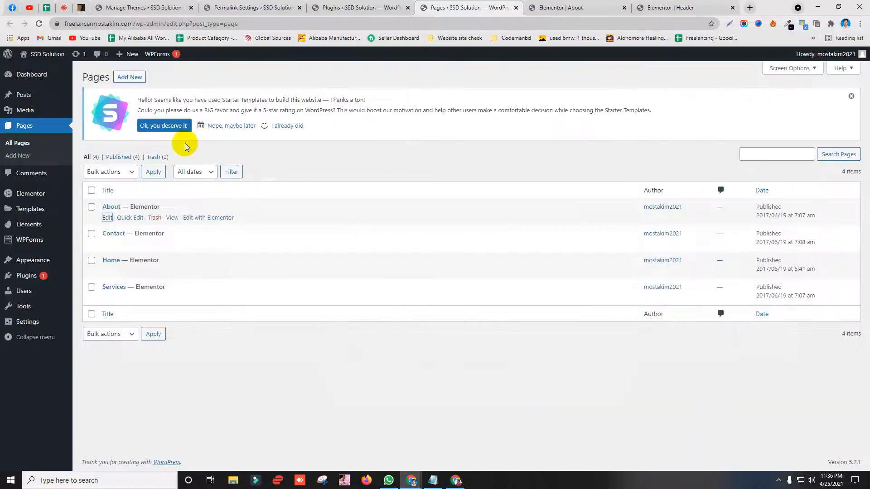
Step: Set the permalink structure to Post name (/%postname%/) and save the changes
left_click(292, 4)
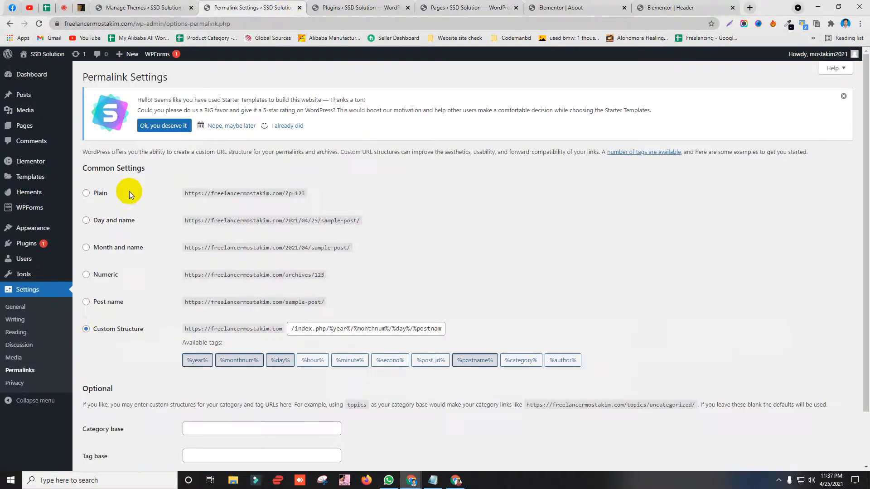
scroll(119, 252, "down", 2)
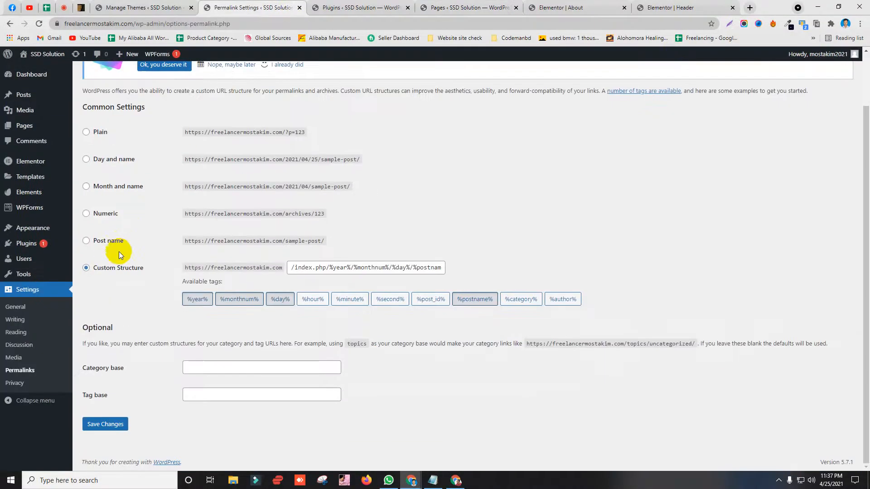
left_click(86, 241)
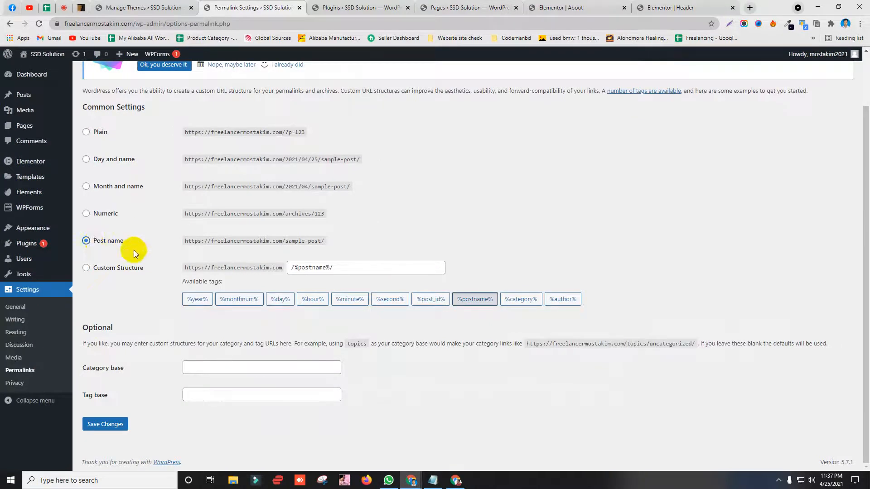
left_click(111, 271)
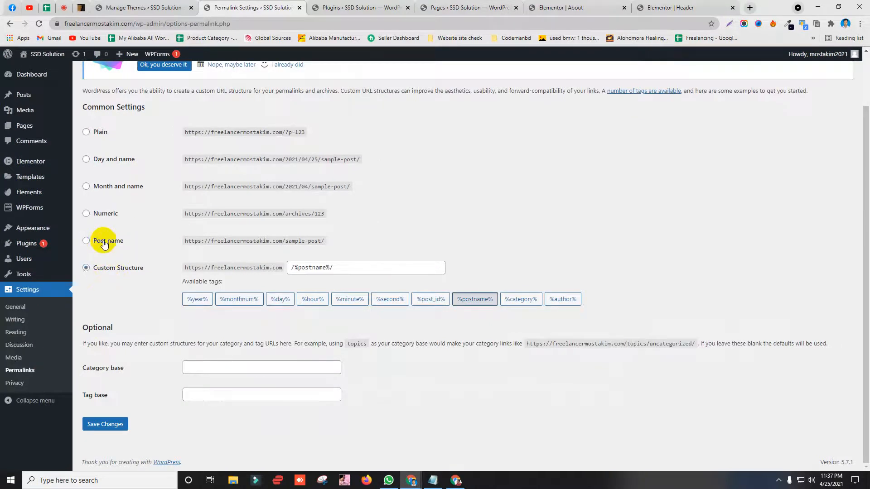
left_click(105, 425)
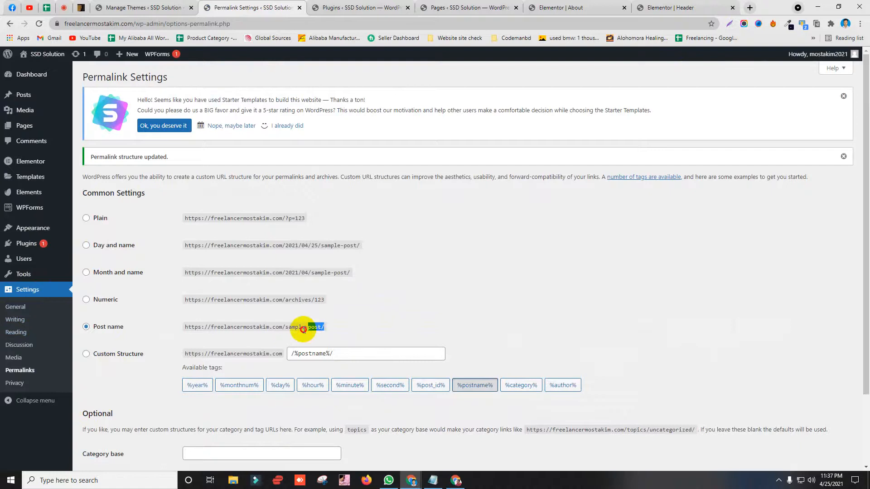
Step: Inspect the example permalink address, then bring the live site window back up
scroll(191, 281, "down", 3)
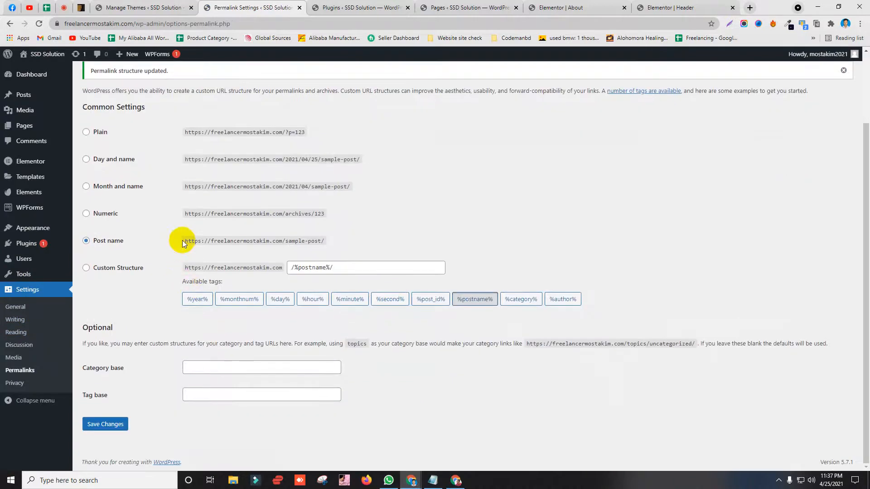
left_click_drag(183, 241, 291, 241)
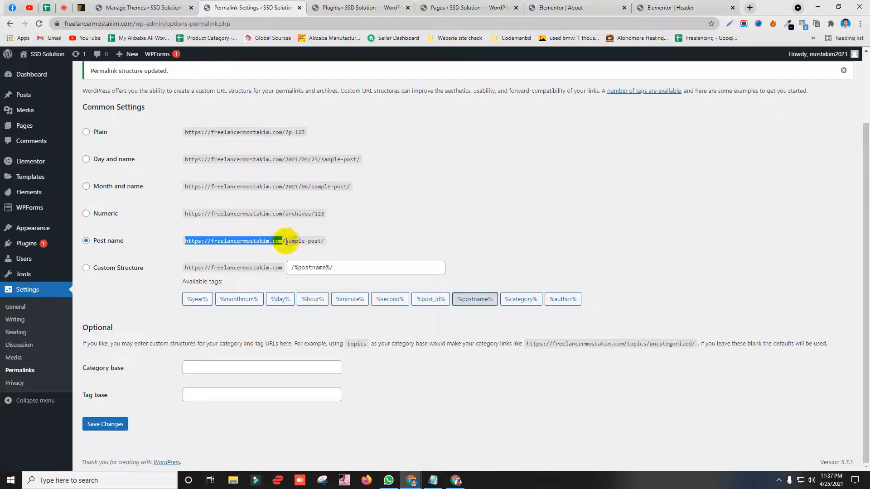
left_click(295, 241)
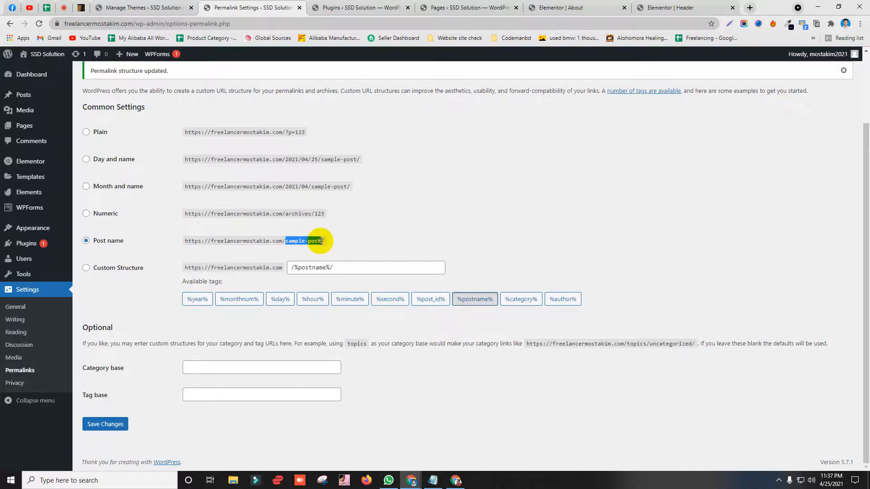
left_click(455, 480)
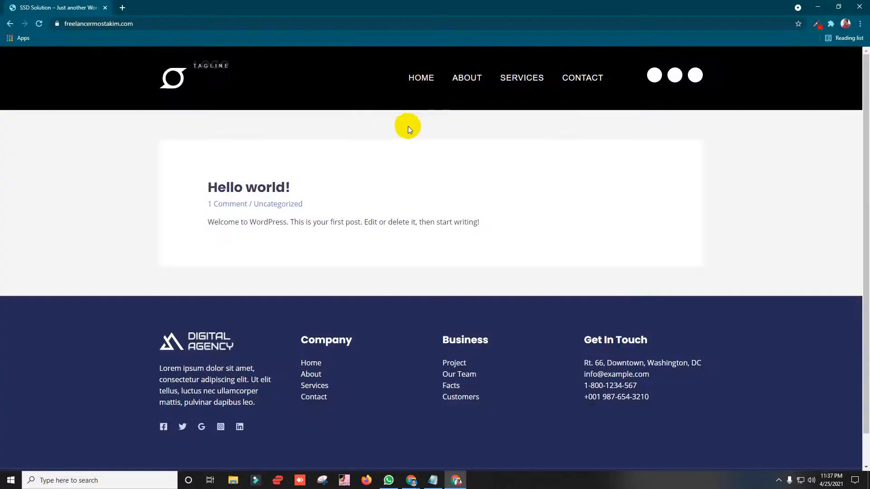
Step: Open Home and About from the menu, checking their clean home/ and about/ addresses
left_click(421, 79)
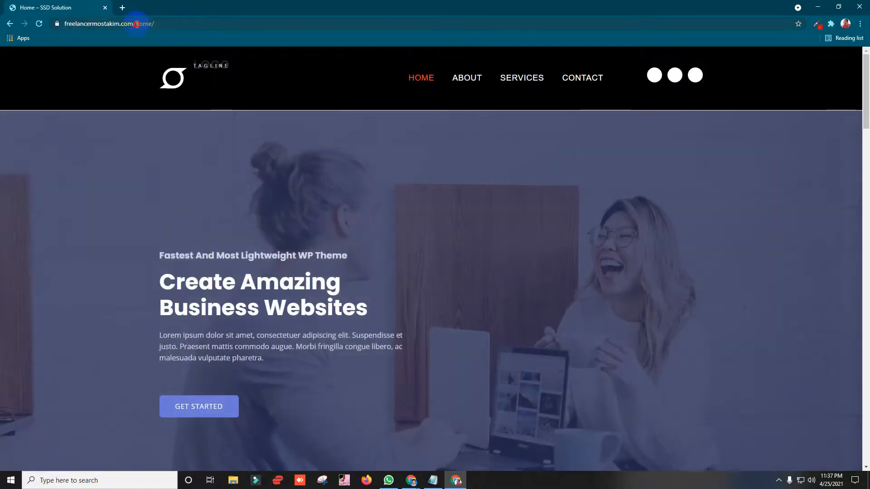
left_click_drag(137, 24, 153, 25)
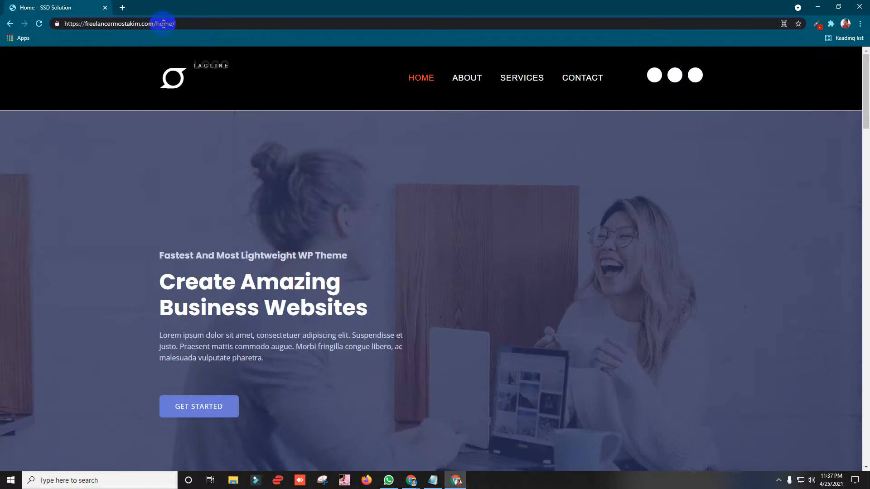
double_click(164, 23)
left_click(461, 80)
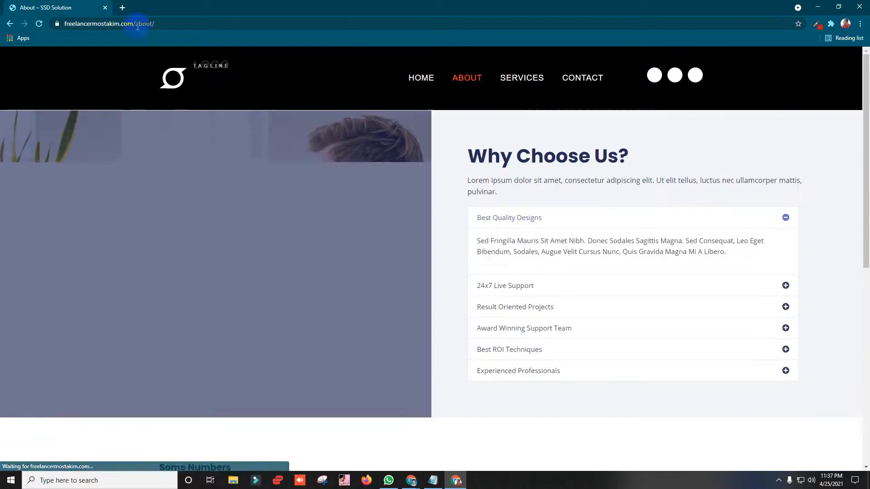
double_click(167, 24)
Step: Check the Services and Contact pages' clean addresses, return Home, and minimize to Permalink Settings
left_click(522, 78)
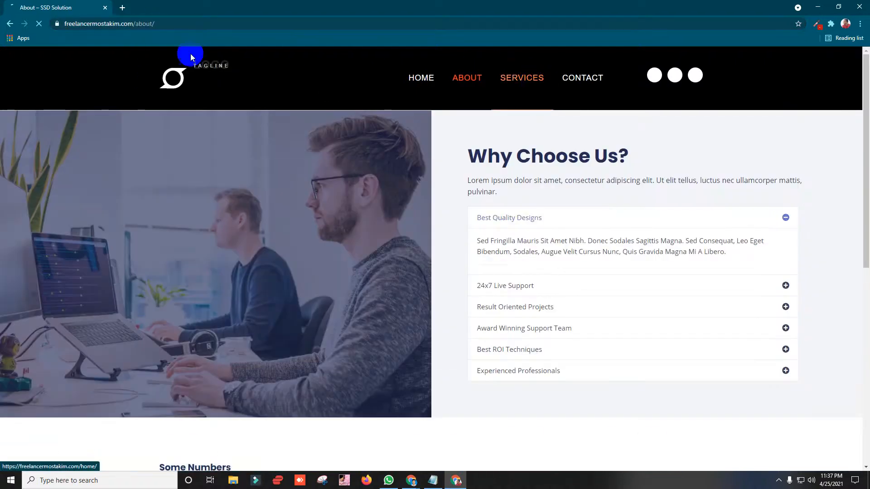
double_click(156, 25)
left_click(581, 79)
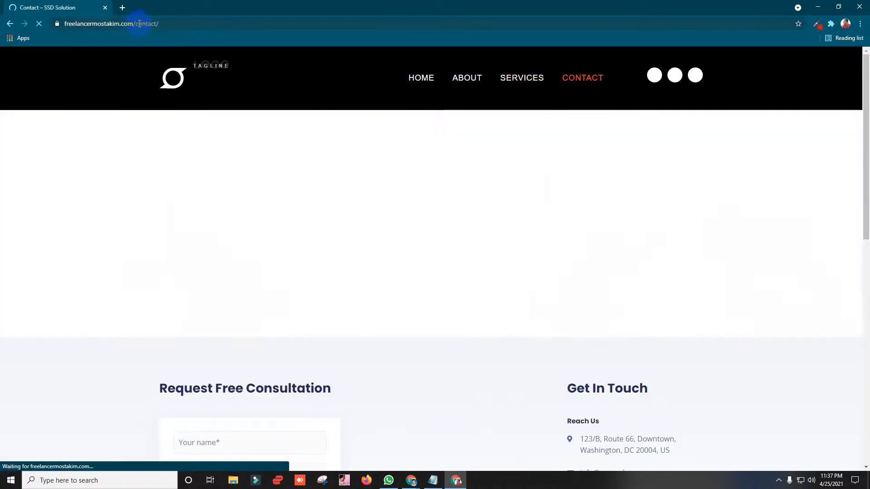
left_click_drag(140, 23, 160, 24)
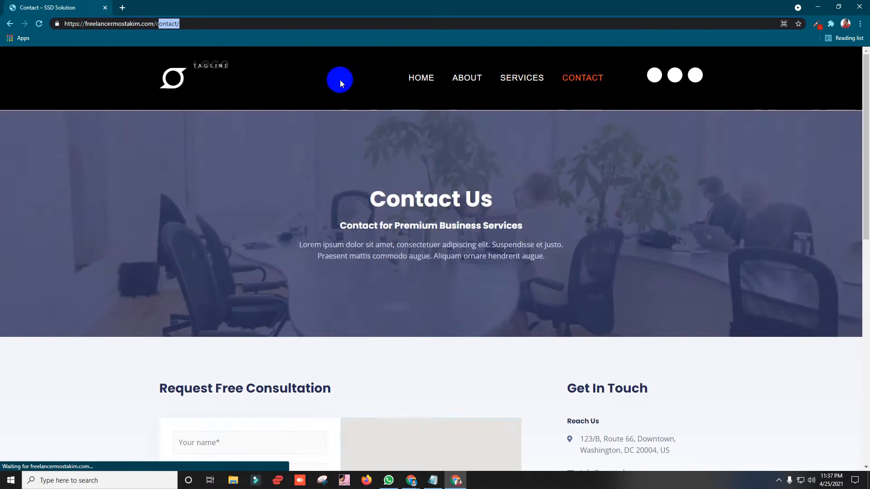
left_click(409, 89)
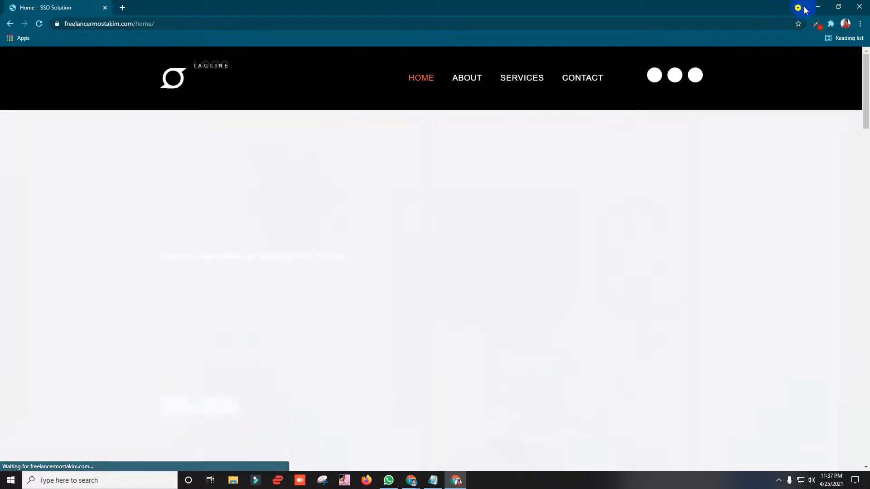
left_click(814, 6)
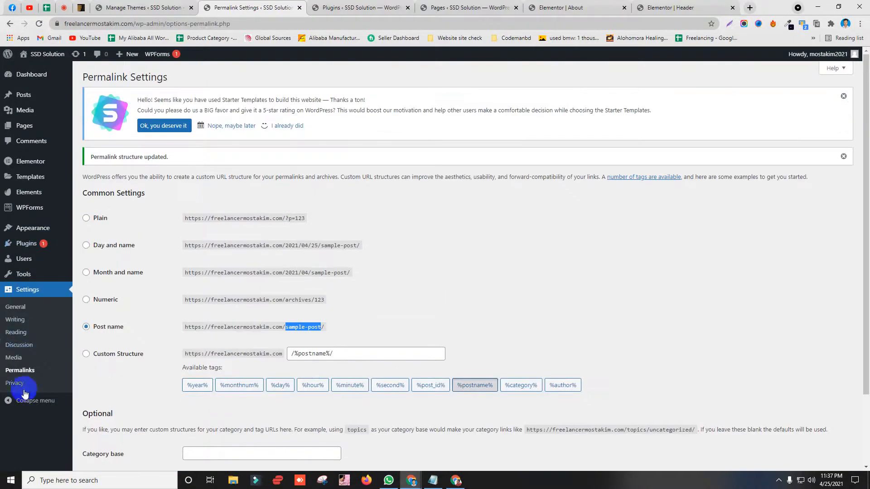
Step: In Reading settings, choose A static page with Home as the homepage and save
left_click(18, 336)
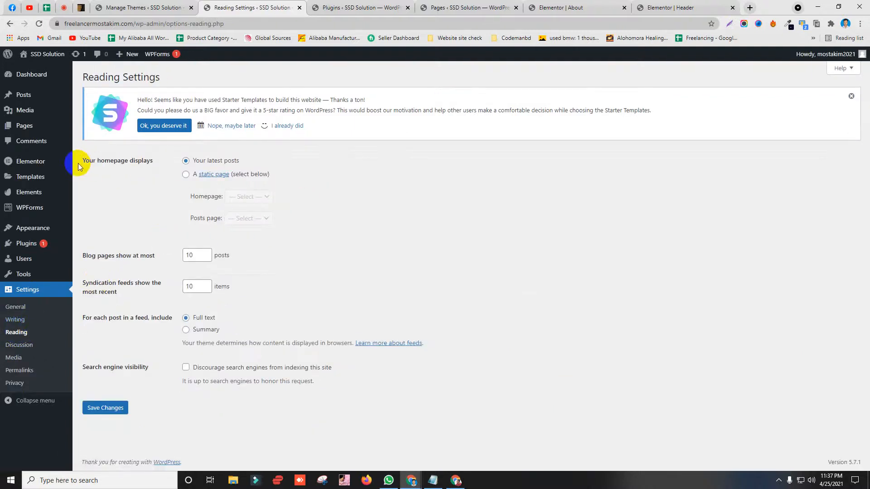
left_click_drag(100, 161, 148, 160)
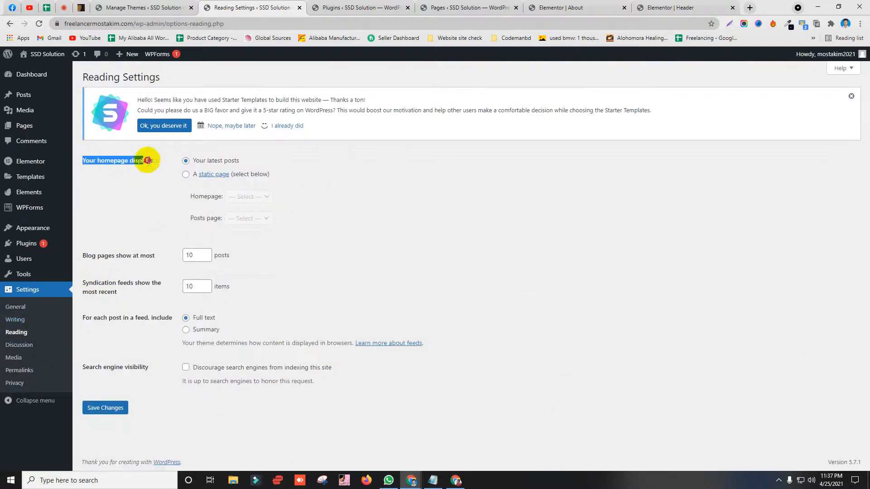
left_click(185, 175)
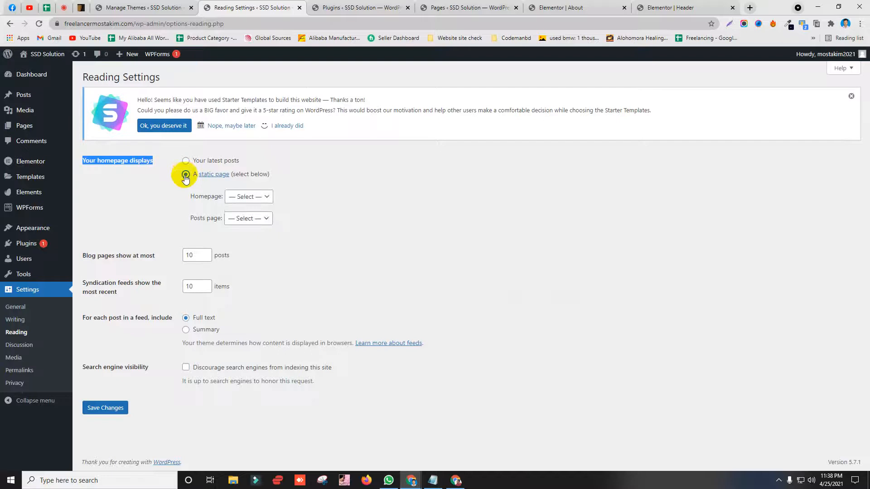
left_click(185, 173)
left_click(187, 160)
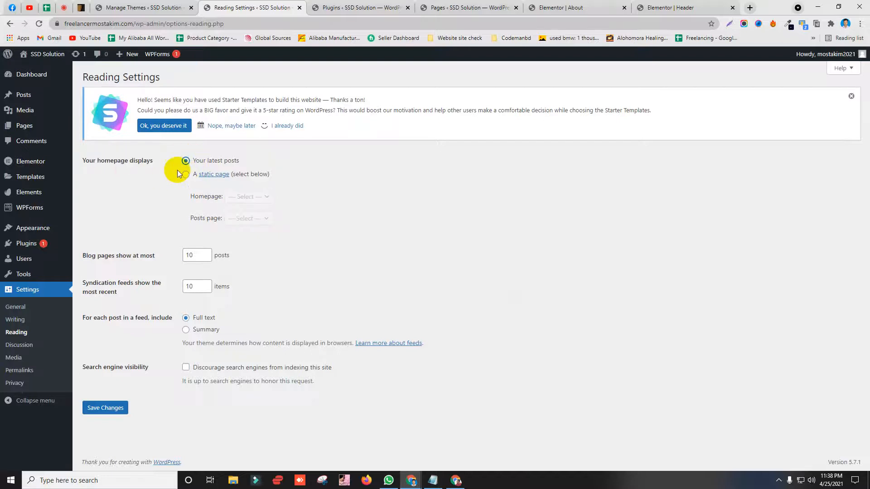
left_click(185, 175)
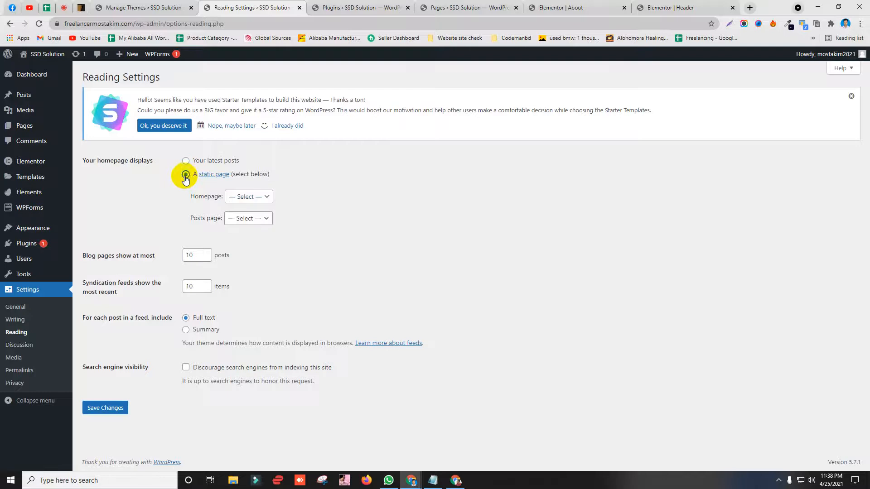
left_click(249, 197)
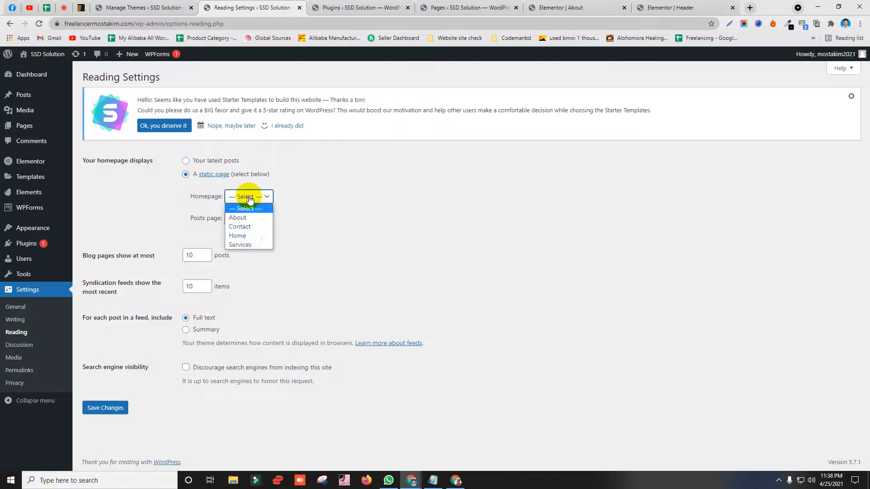
left_click(244, 236)
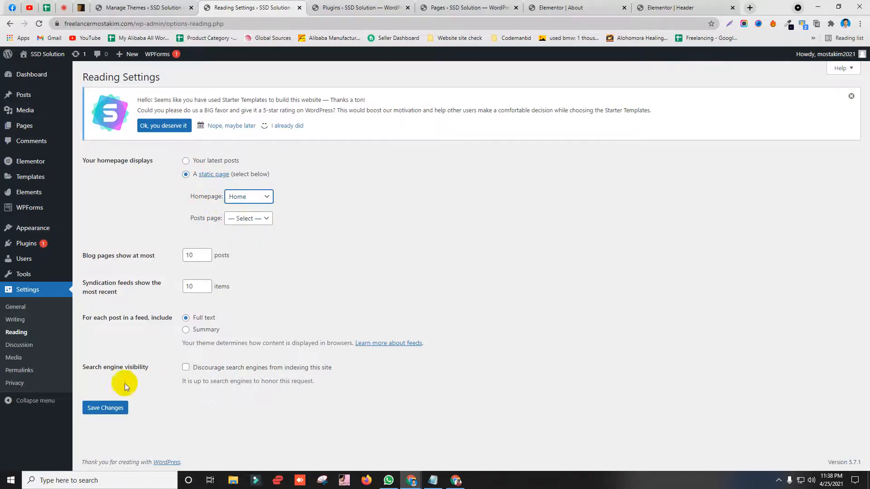
left_click(94, 410)
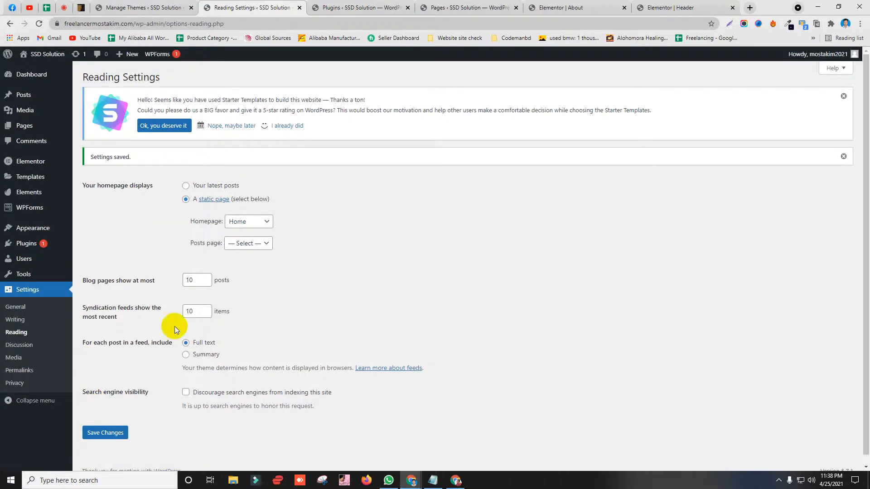
Step: Point out the 'Your homepage displays' label, then bring the live site window forward
mouse_move(80, 186)
left_mouse_down()
mouse_move(167, 188)
mouse_move(83, 186)
left_mouse_up()
left_click(173, 162)
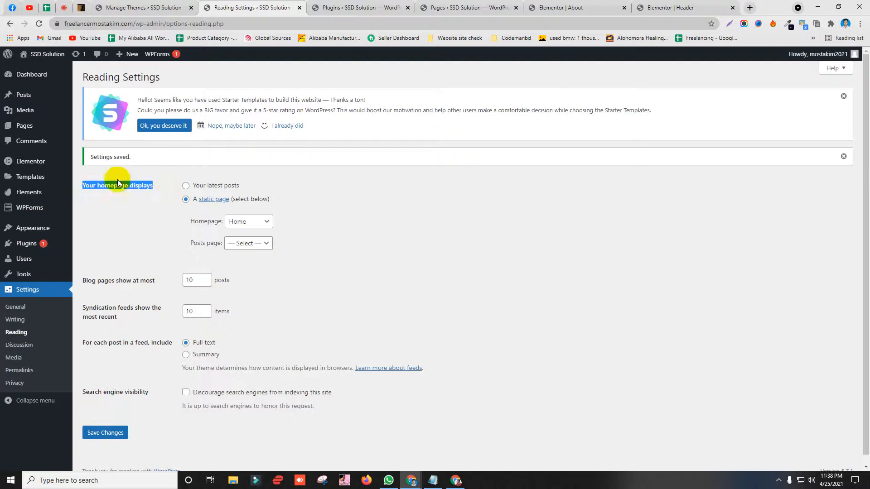
left_click(434, 164)
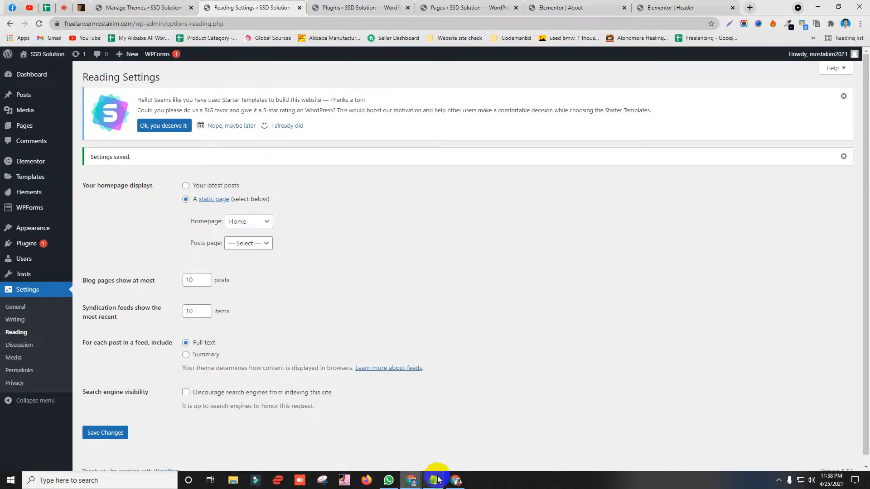
left_click(455, 480)
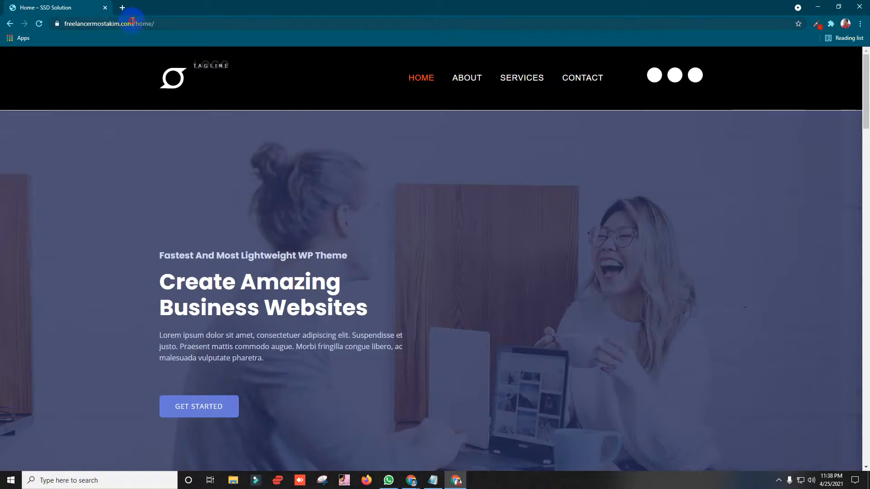
Step: Load the copied site base address in a new tab and review the Home page
double_click(132, 21)
right_click(125, 24)
left_click(152, 75)
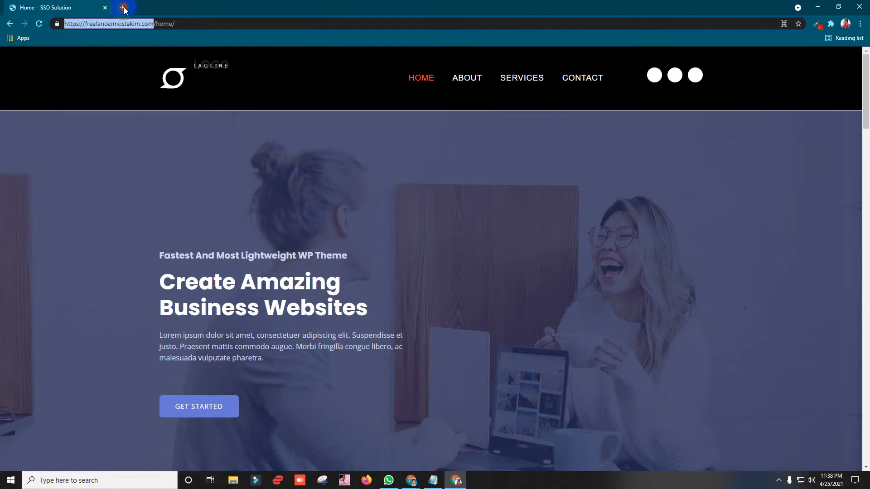
left_click(123, 8)
key("ctrl+v")
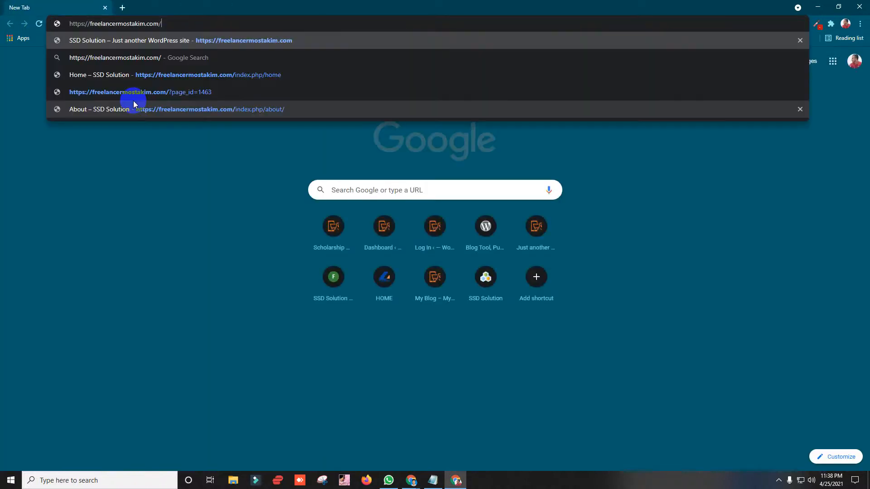
key("BackSpace")
key("Return")
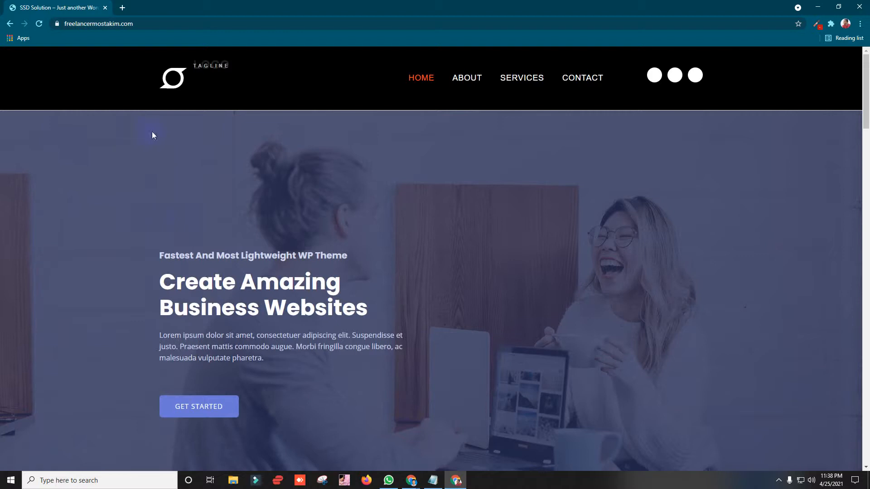
left_click(418, 81)
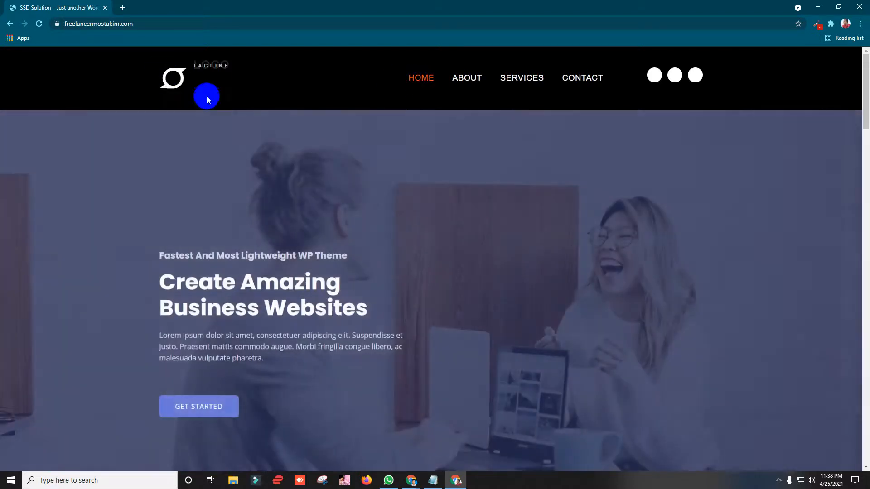
scroll(175, 181, "down", 13)
scroll(273, 234, "up", 7)
scroll(272, 234, "up", 5)
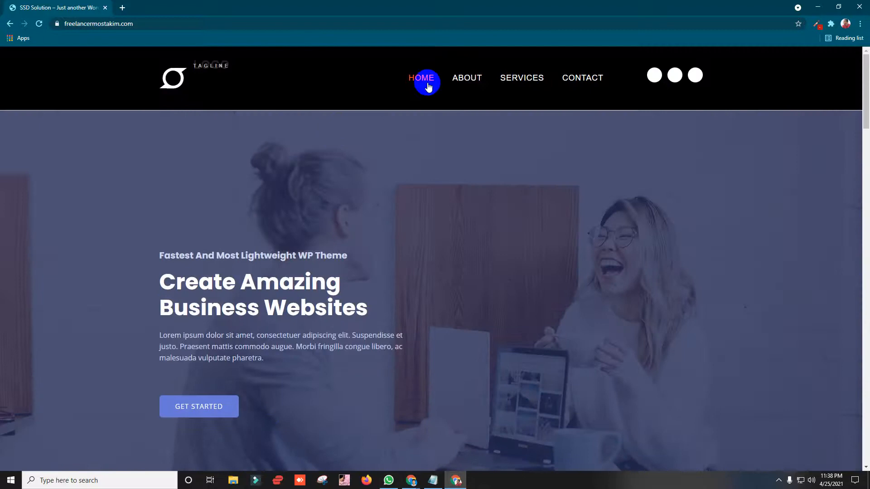
Step: Check the live About and Contact pages, then return to the WordPress Pages list
left_click(476, 82)
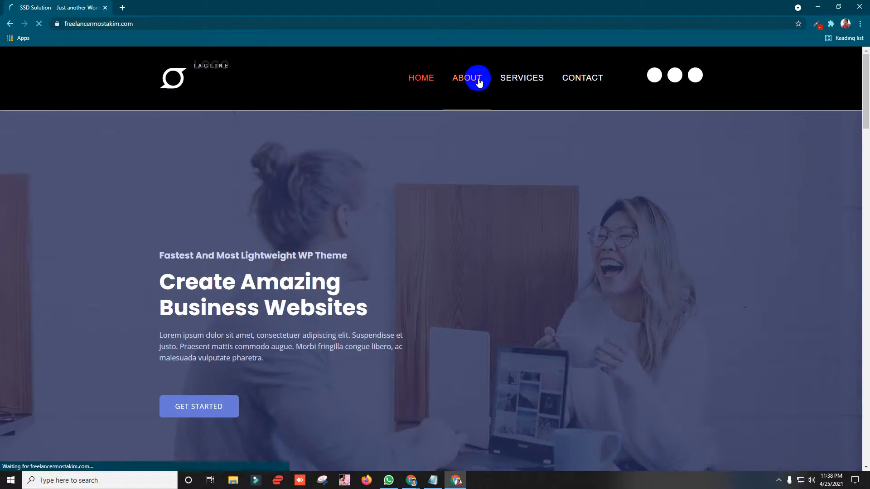
left_click(582, 82)
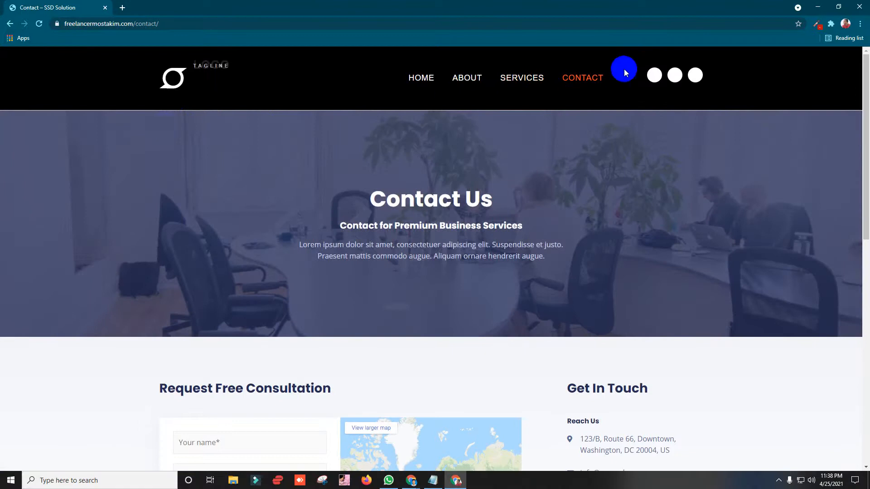
scroll(204, 200, "down", 10)
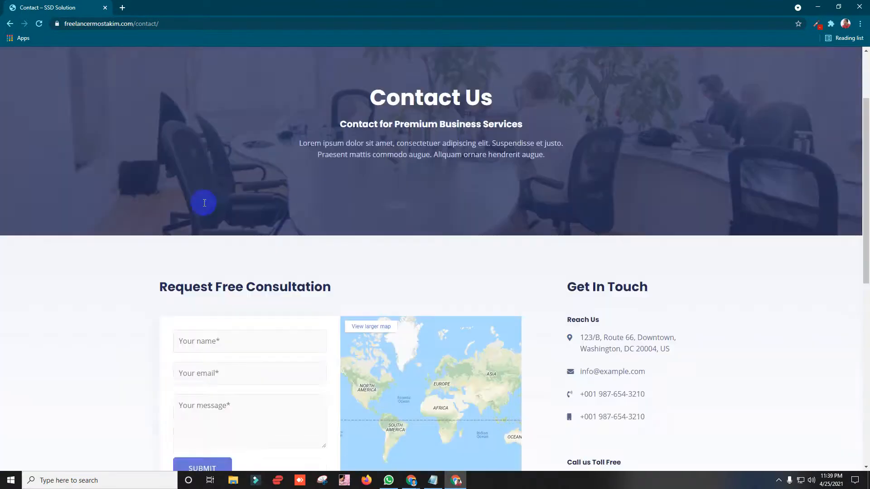
scroll(194, 250, "up", 5)
left_click(194, 216)
scroll(458, 167, "up", 5)
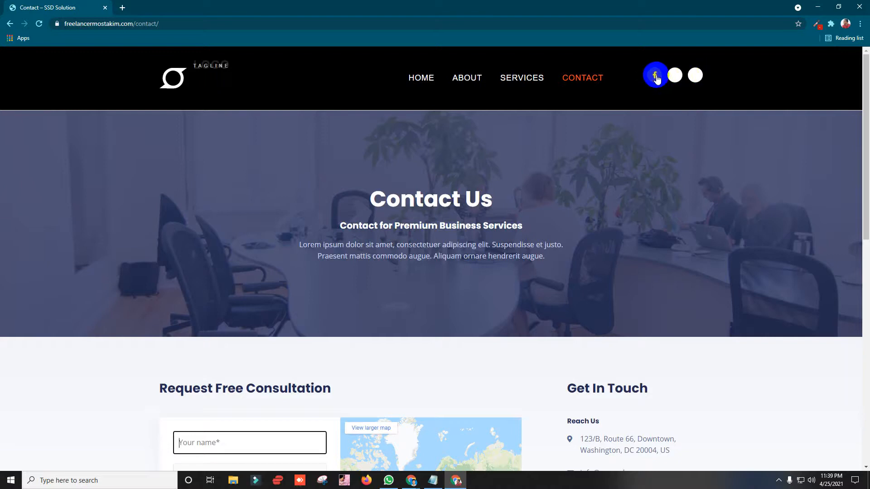
left_click(819, 9)
left_click(498, 6)
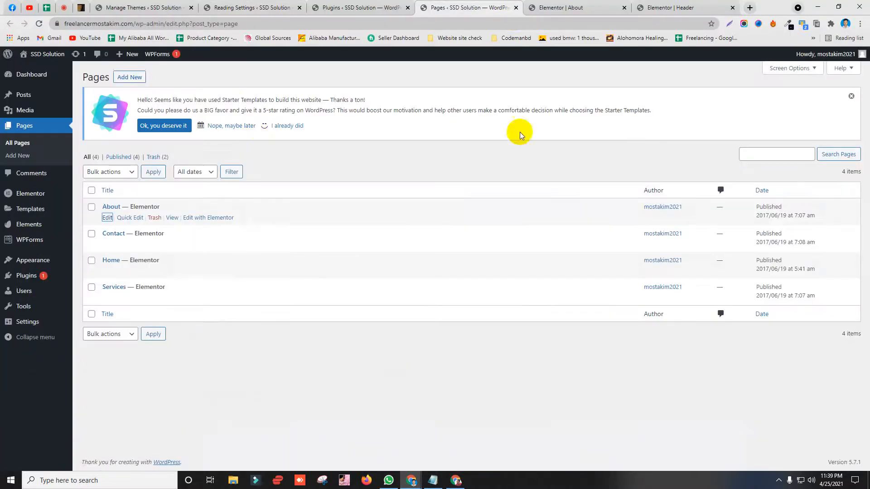
Step: In the Header template, set the Social Icons hover primary colour to #FFFFFF
left_click(585, 7)
left_click(673, 8)
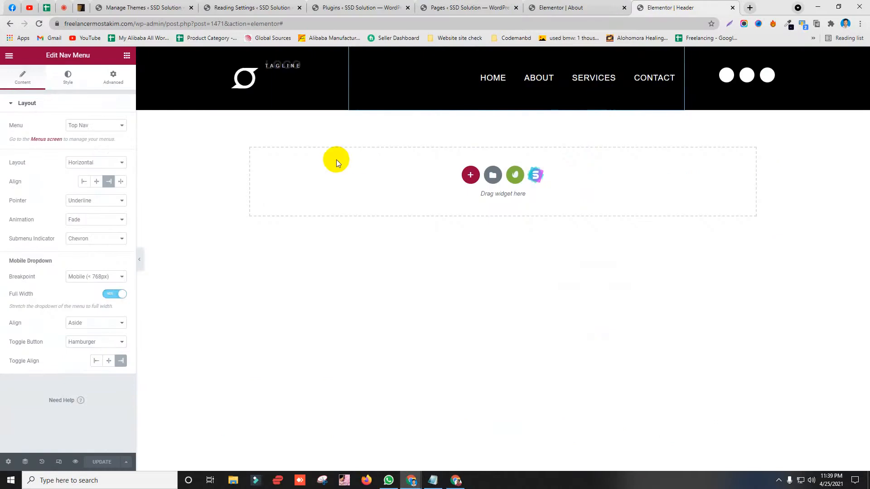
left_click(768, 75)
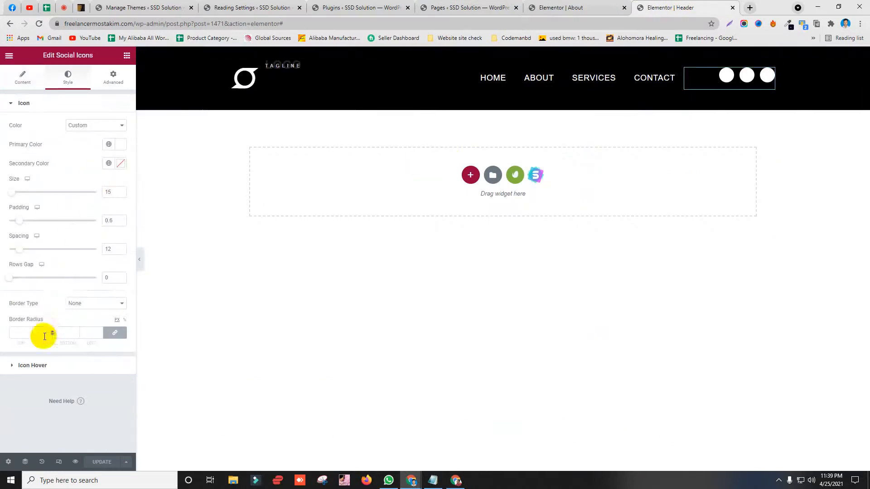
left_click(31, 365)
left_click(120, 148)
left_click(37, 285)
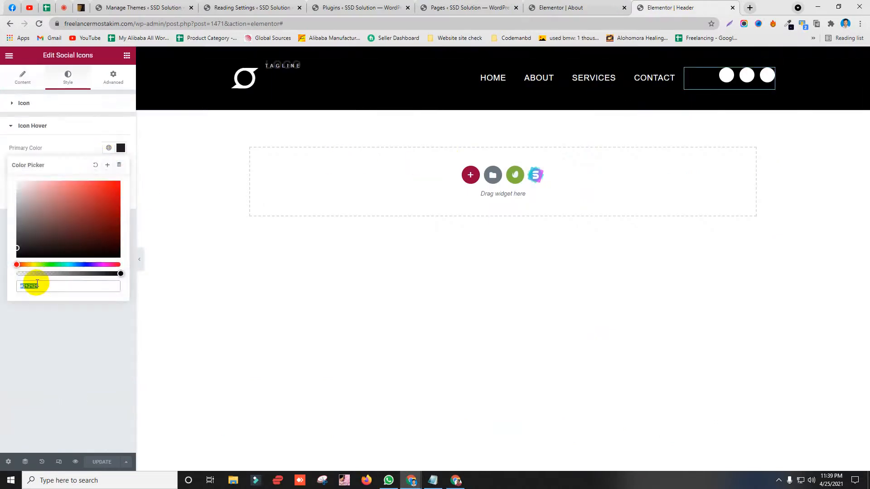
left_click_drag(25, 285, 72, 286)
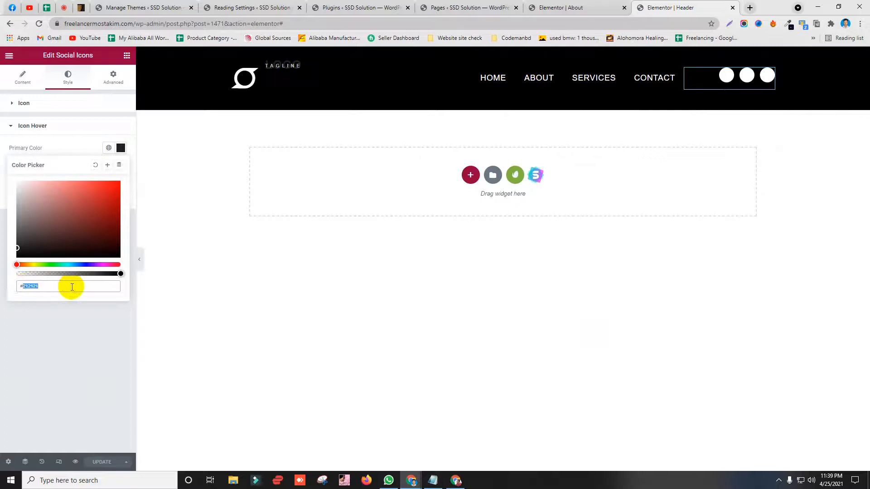
type("FFFF")
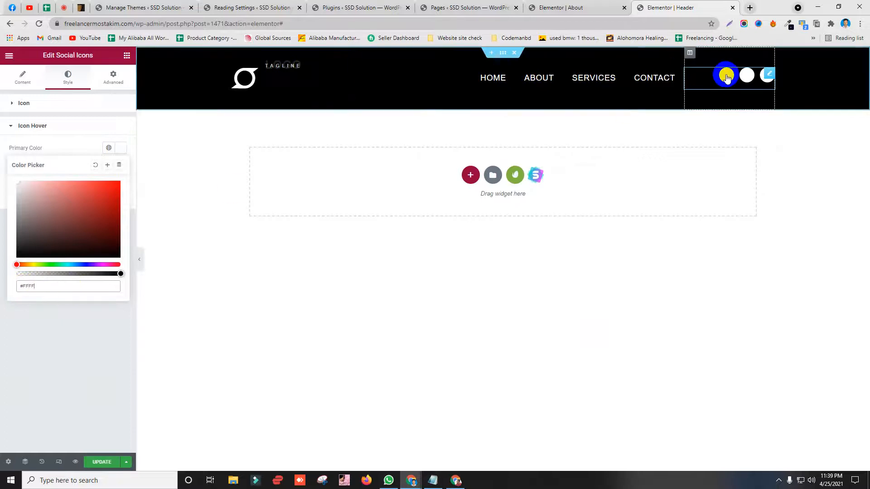
left_click(33, 125)
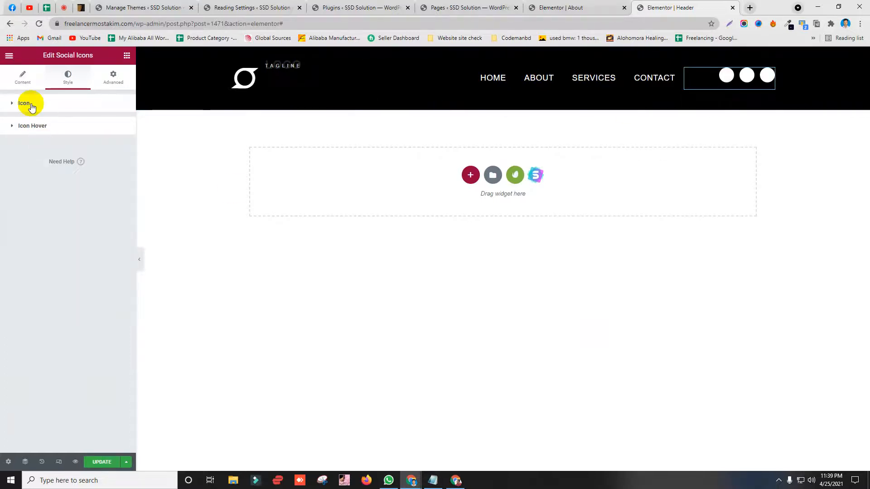
Step: Set the social icon colour to Official Color and update the header
left_click(29, 104)
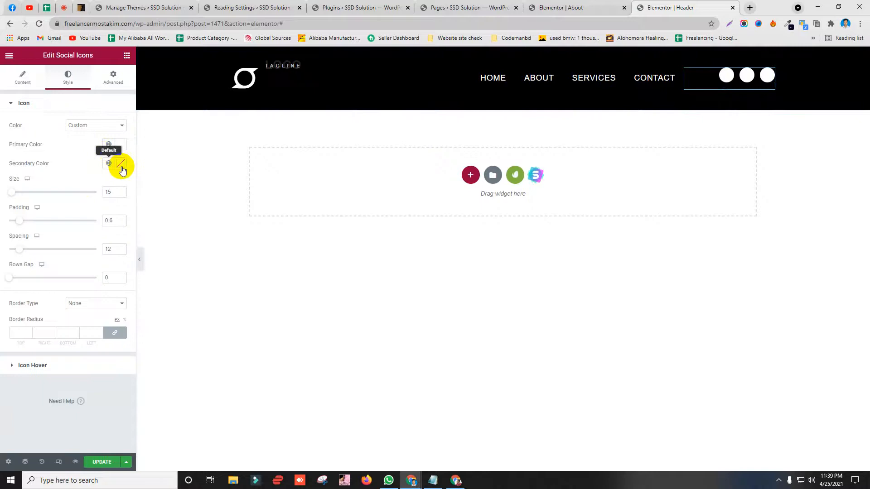
left_click(97, 124)
left_click(94, 134)
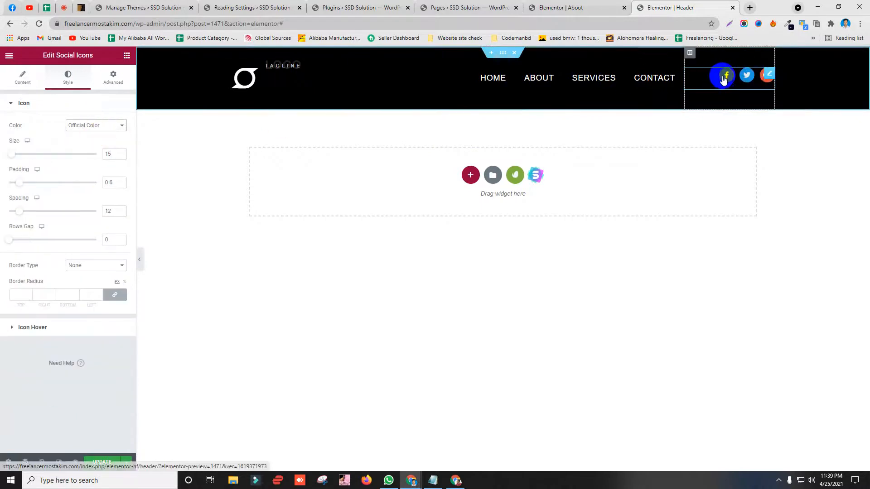
left_click(109, 462)
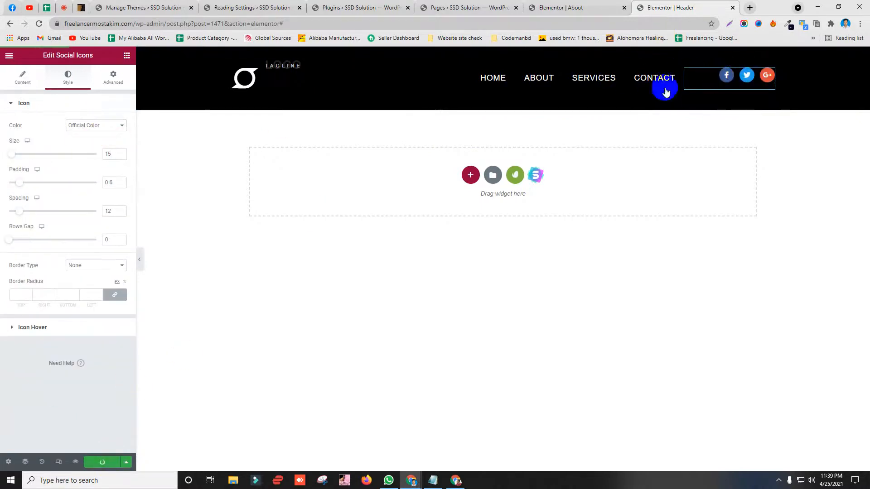
Step: Set the logo icon box's title colour to white (#FFFFFF)
left_click(259, 80)
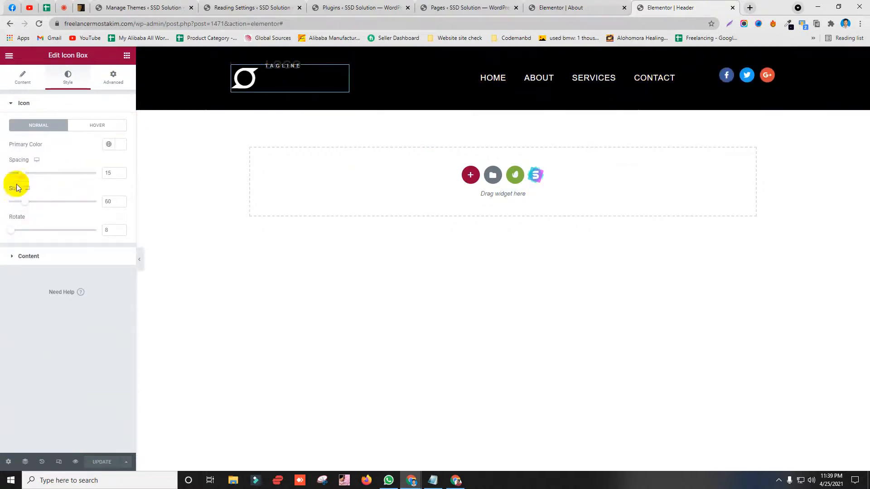
left_click(40, 256)
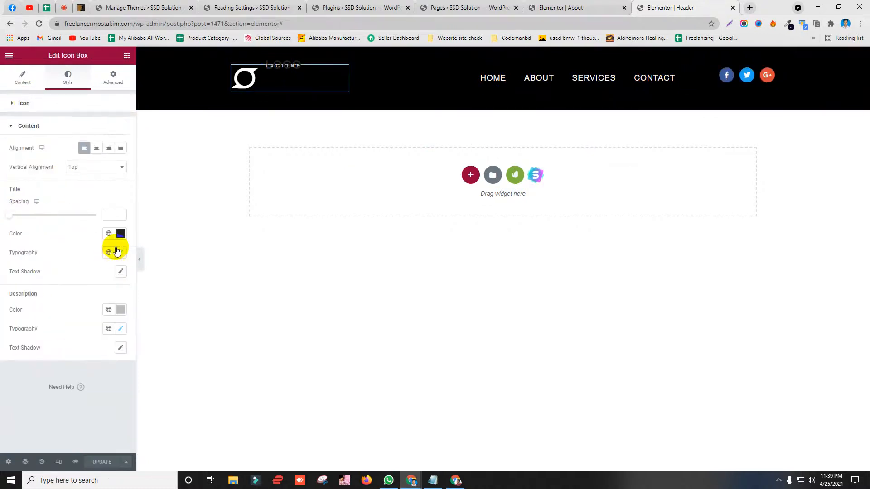
left_click(120, 234)
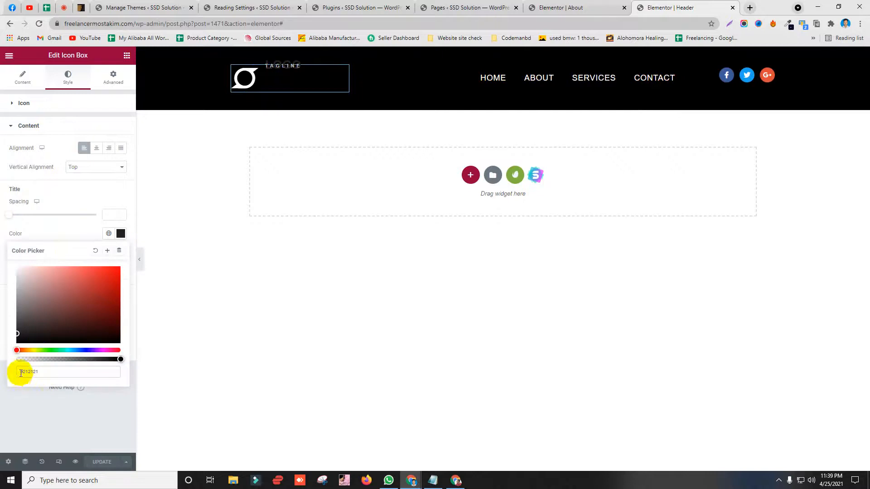
left_click_drag(26, 372, 66, 372)
type("FFFFF")
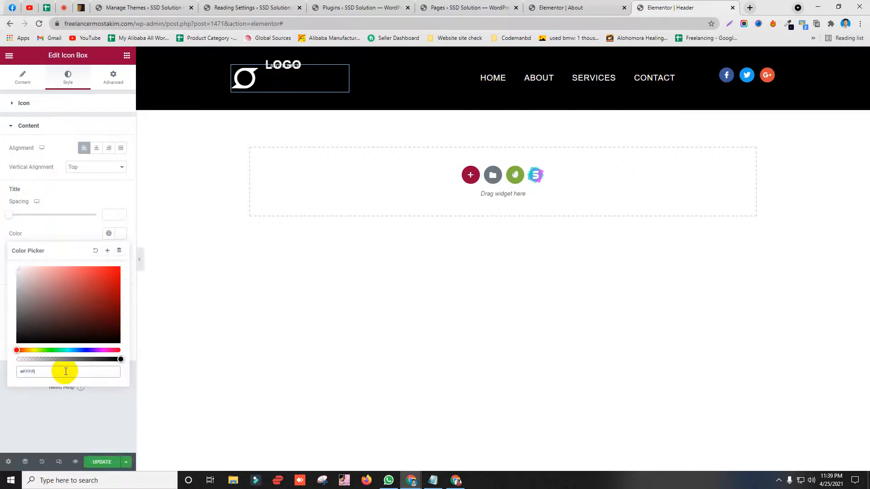
Step: Clear the Logo title and Tagline text, then delete the logo icon box
left_click(23, 77)
mouse_move(123, 149)
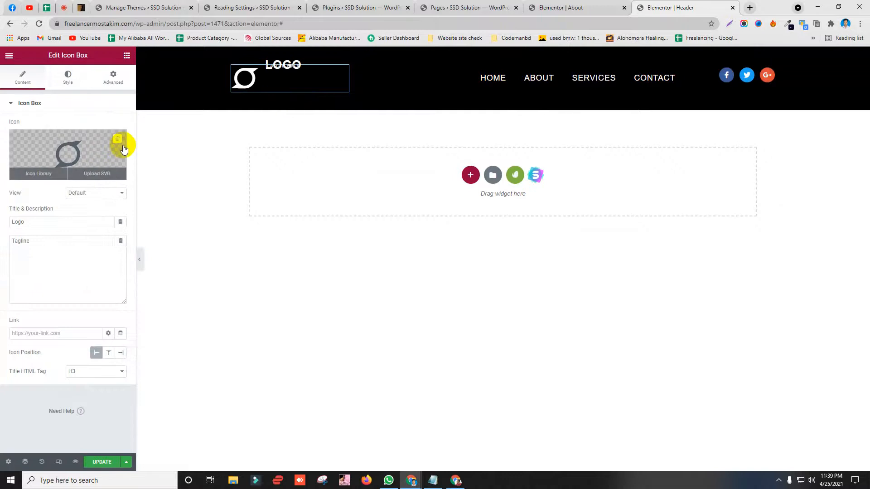
left_click(74, 157)
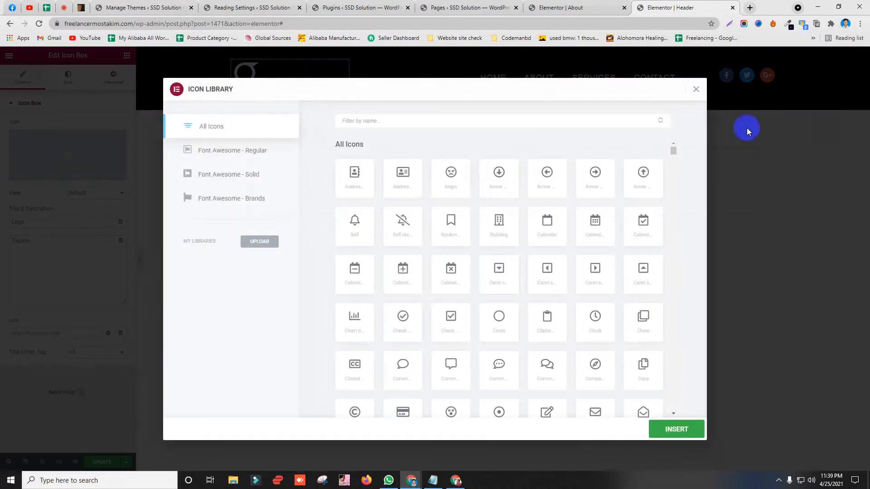
left_click(771, 81)
left_click(45, 261)
left_click_drag(38, 223, 1, 240)
key("BackSpace")
key("BackSpace")
right_click(294, 69)
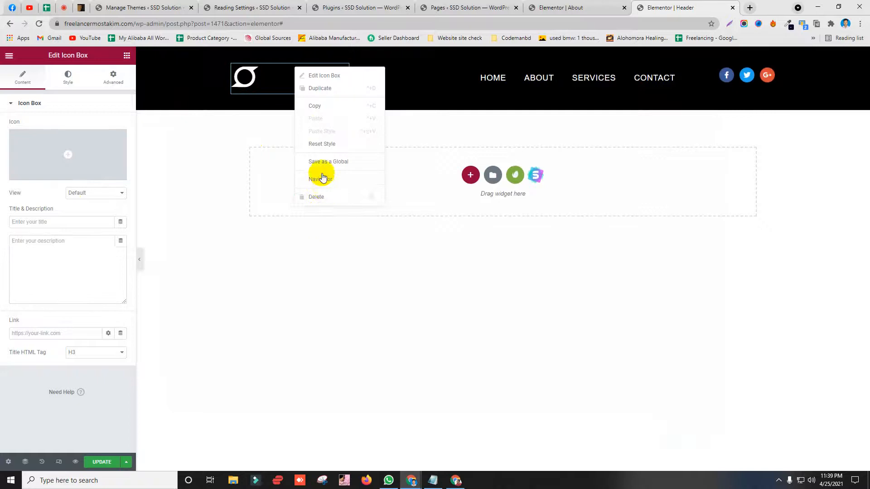
left_click(317, 198)
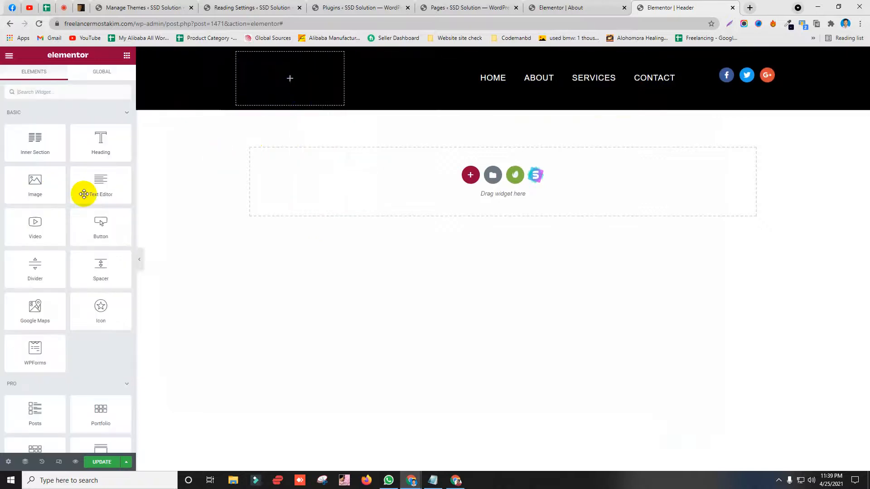
Step: Drop an Image widget into the empty logo column and browse to the Downloads folder
left_click_drag(50, 190, 292, 98)
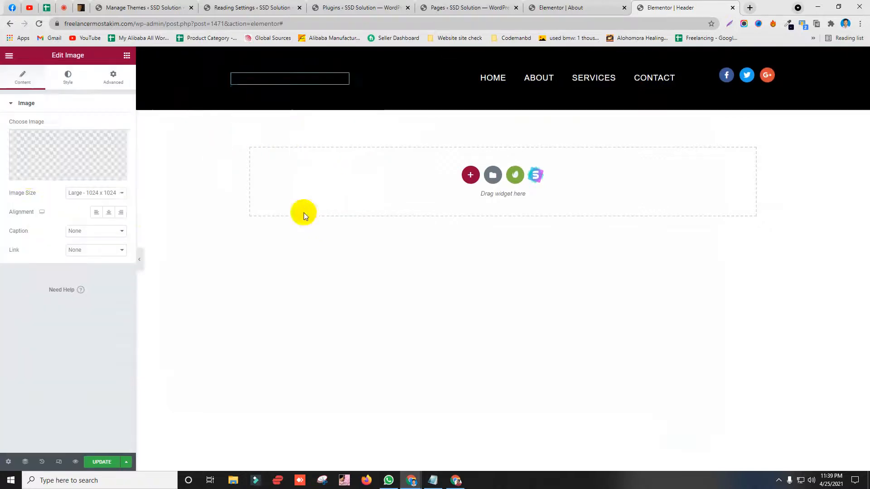
left_click(72, 150)
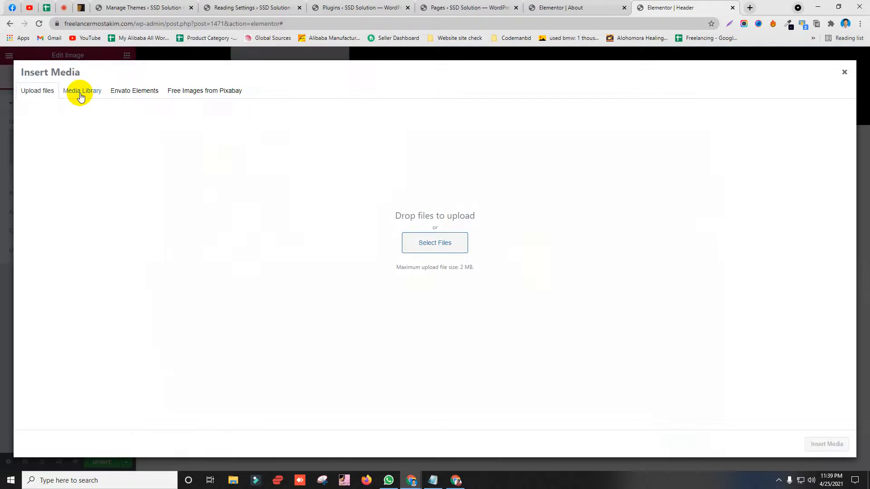
left_click(442, 247)
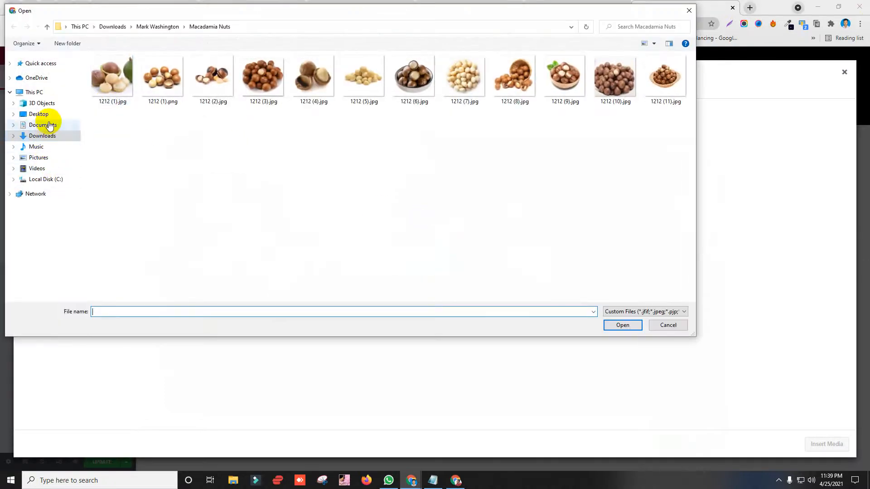
left_click(41, 136)
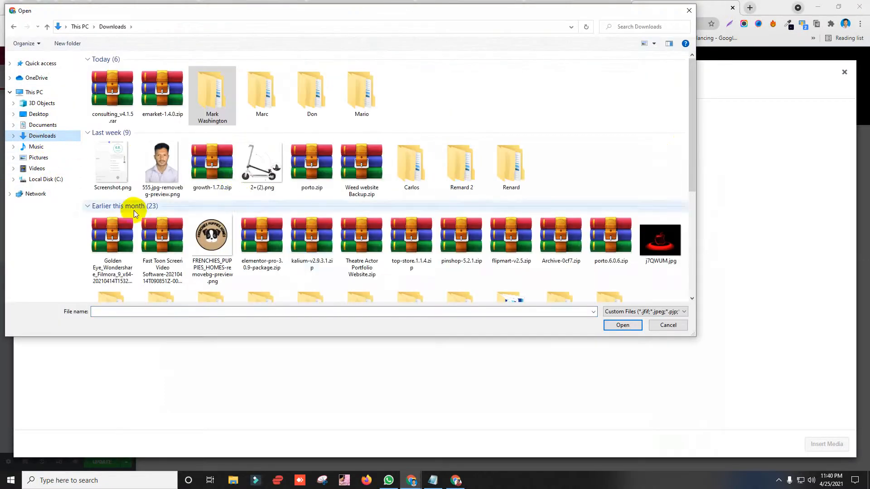
scroll(163, 218, "down", 5)
scroll(182, 218, "up", 5)
scroll(205, 208, "down", 5)
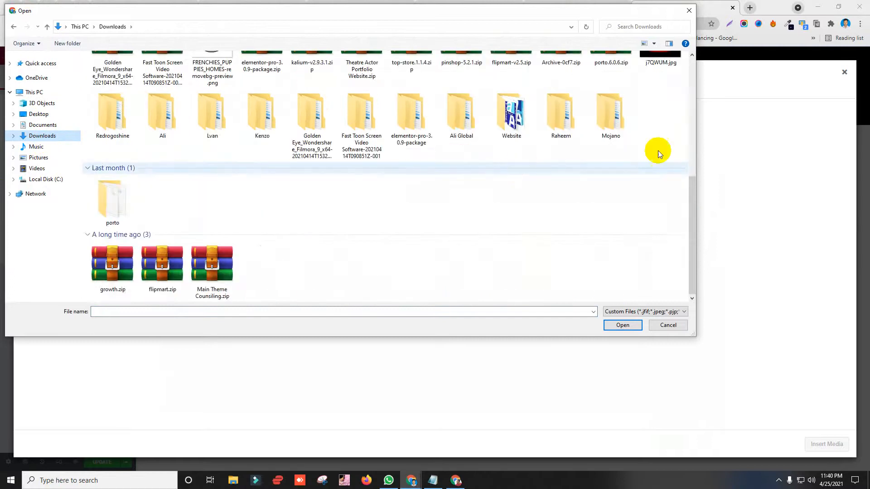
scroll(658, 154, "up", 5)
Step: Upload and insert the j7QWUM.jpg red apple image, then update the header
double_click(660, 243)
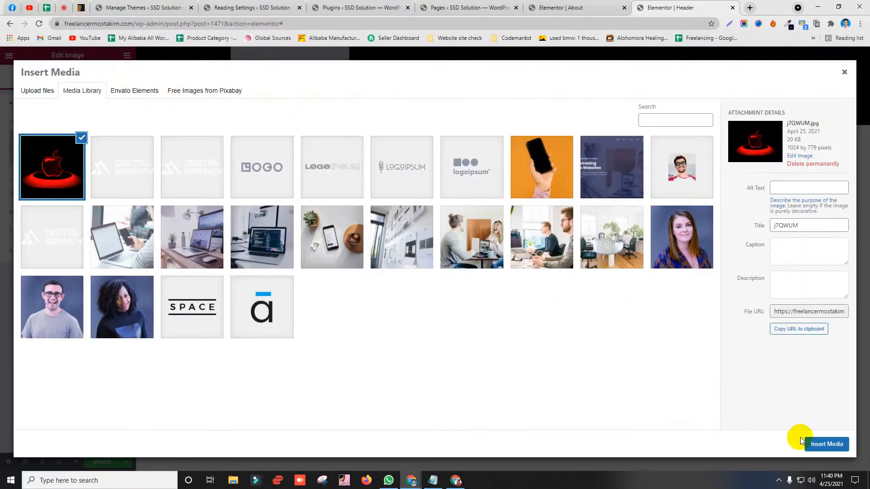
left_click(812, 446)
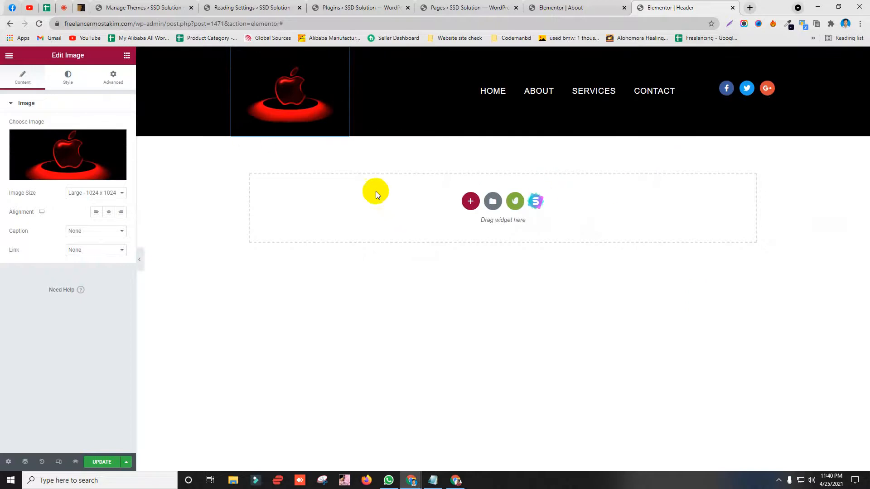
left_click(103, 462)
left_click(457, 481)
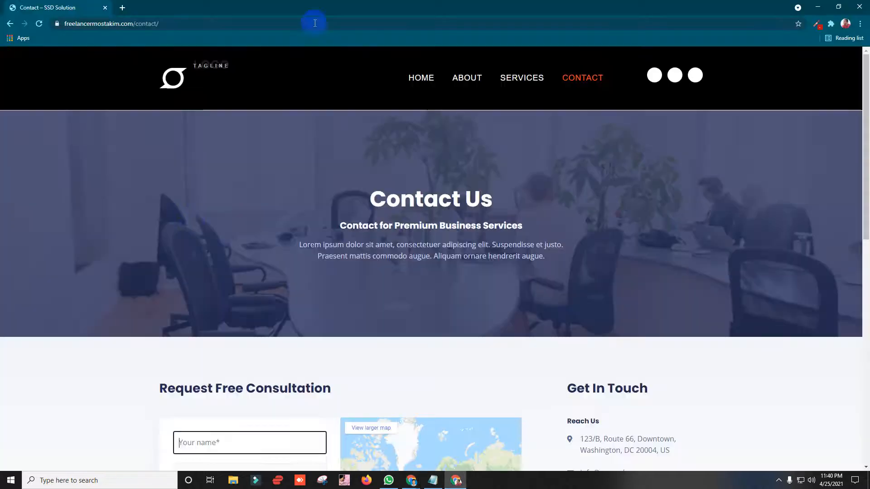
Step: Refresh the live Contact page and view Home to confirm the red apple logo, then minimize
key("F5")
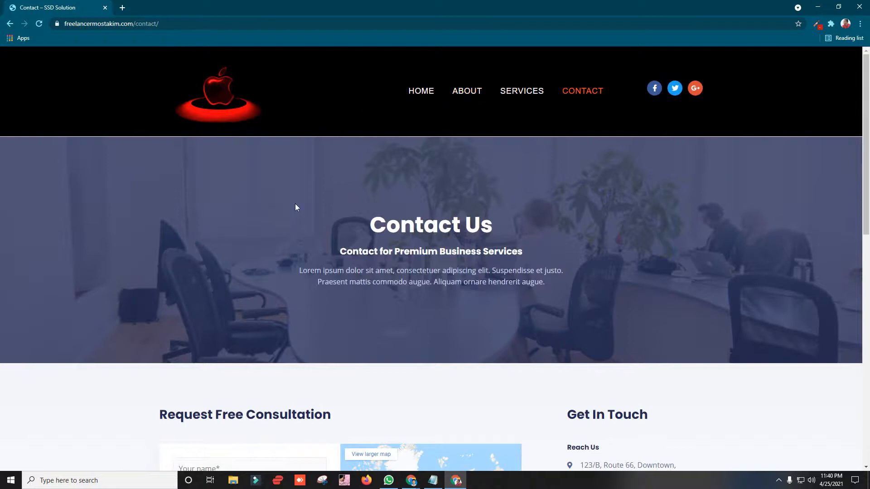
left_click_drag(295, 208, 678, 194)
left_click(427, 103)
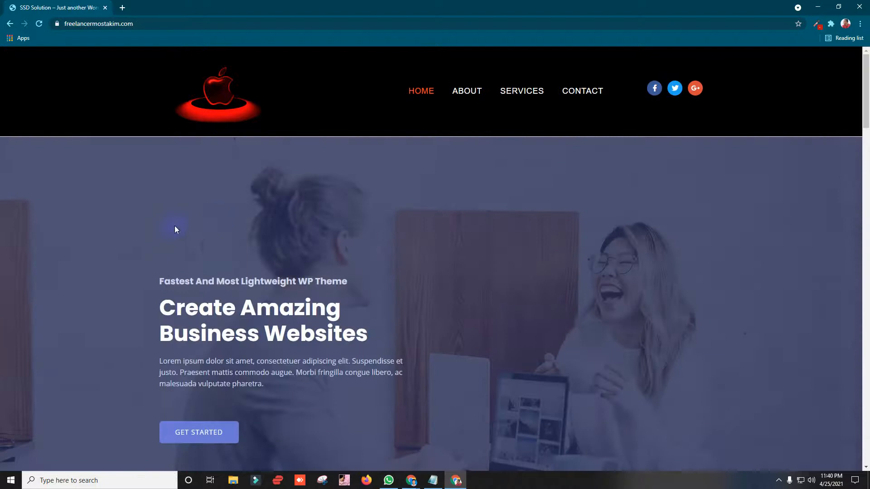
scroll(175, 225, "down", 4)
scroll(257, 121, "up", 4)
left_click(818, 5)
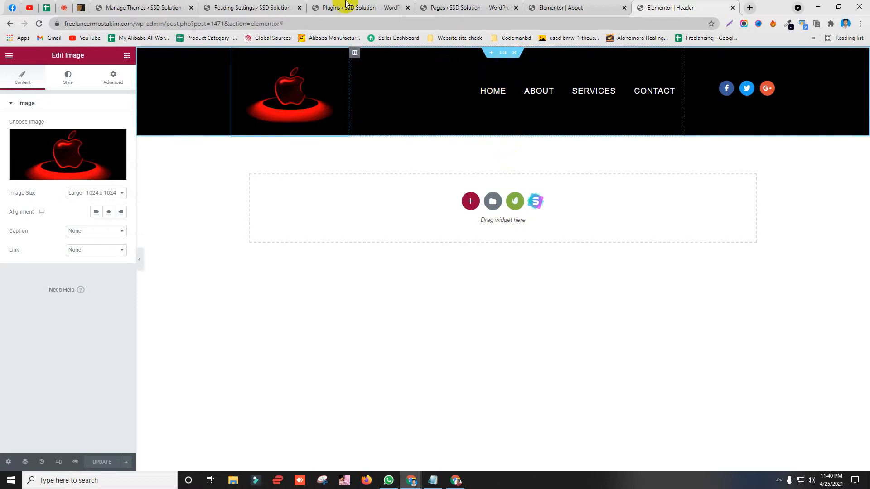
left_click(95, 6)
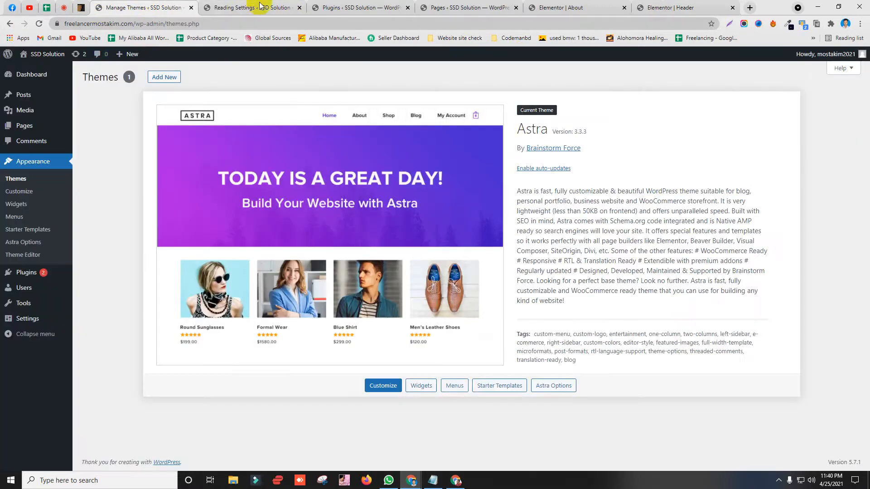
left_click(589, 7)
left_click(671, 7)
left_click(295, 65)
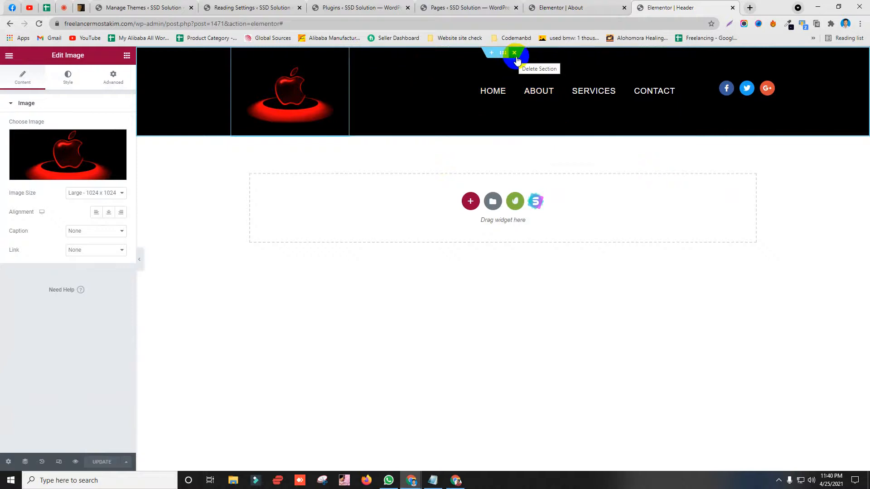
left_click(532, 7)
left_click(187, 6)
Step: Browse ThemeForest's Creative, then Corporate WordPress themes and open the Indext theme's page
left_click(81, 7)
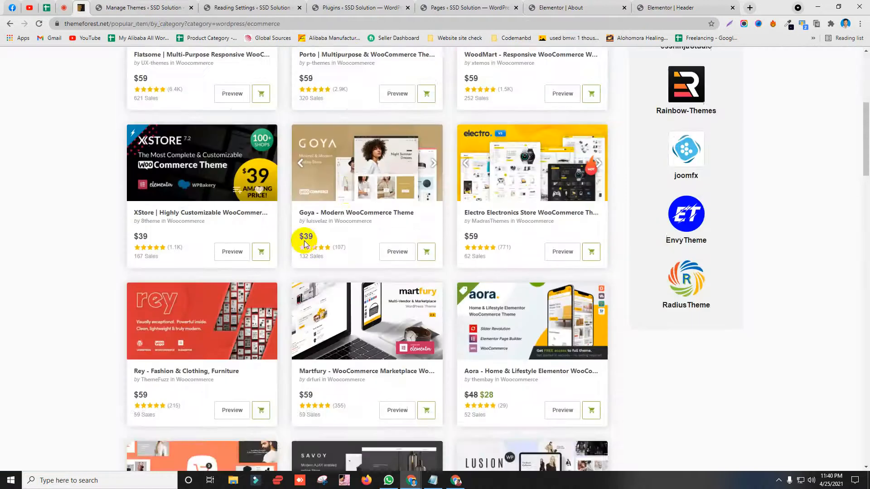
scroll(305, 239, "up", 6)
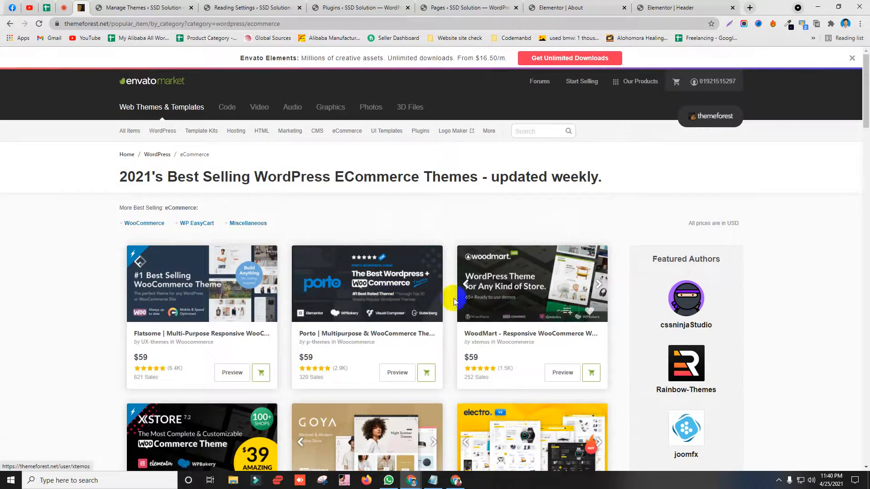
scroll(462, 295, "down", 4)
scroll(249, 227, "up", 4)
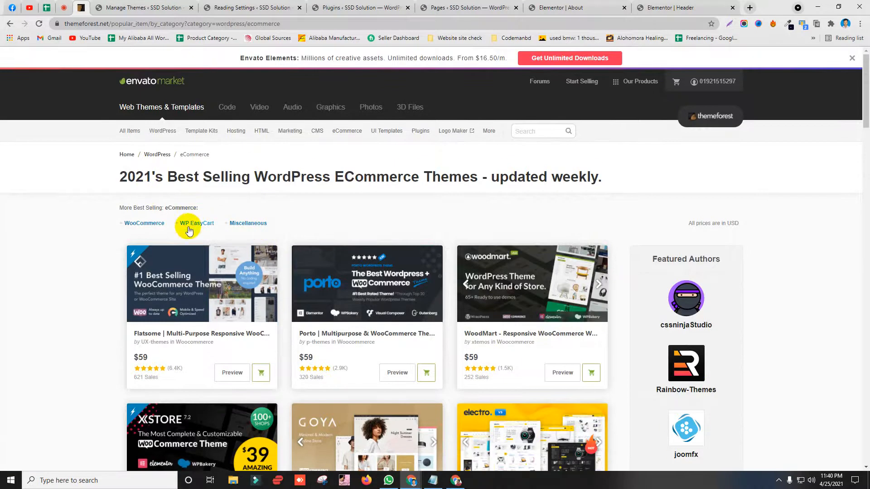
mouse_move(158, 135)
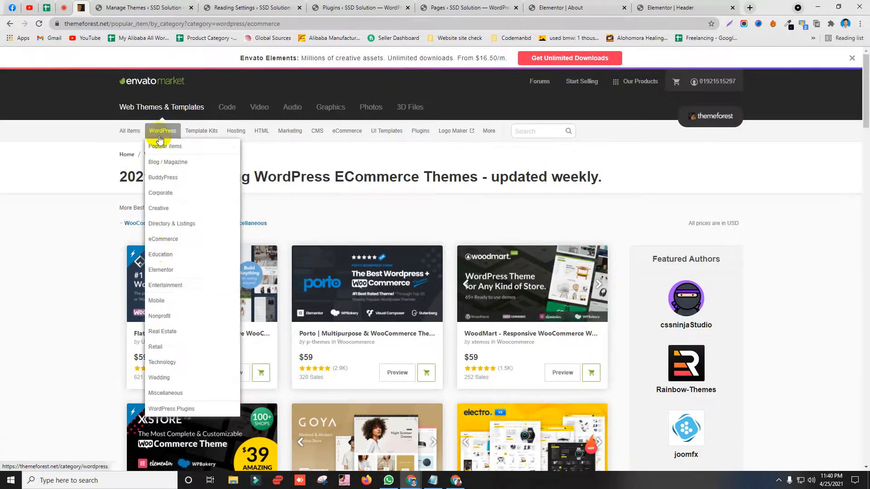
left_click(156, 208)
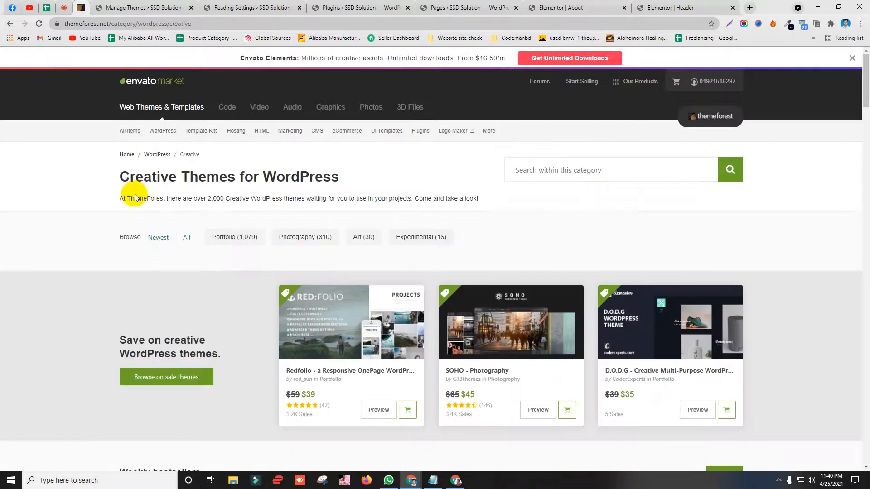
mouse_move(167, 132)
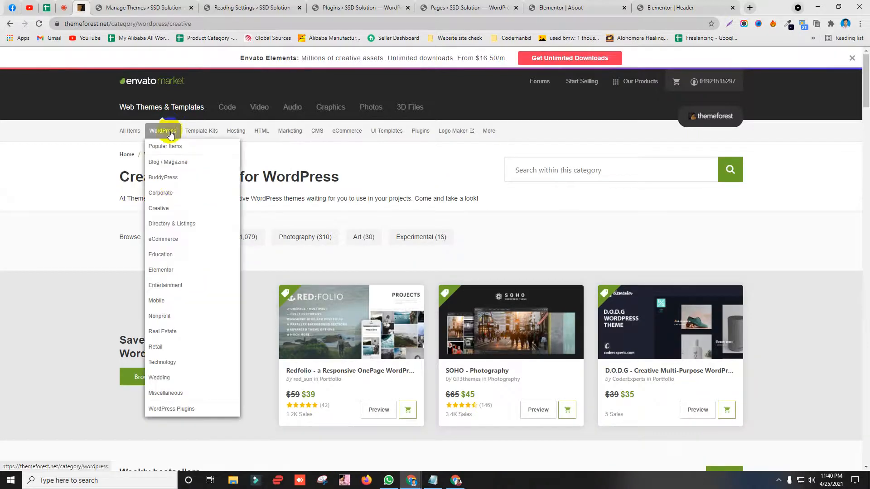
left_click(171, 193)
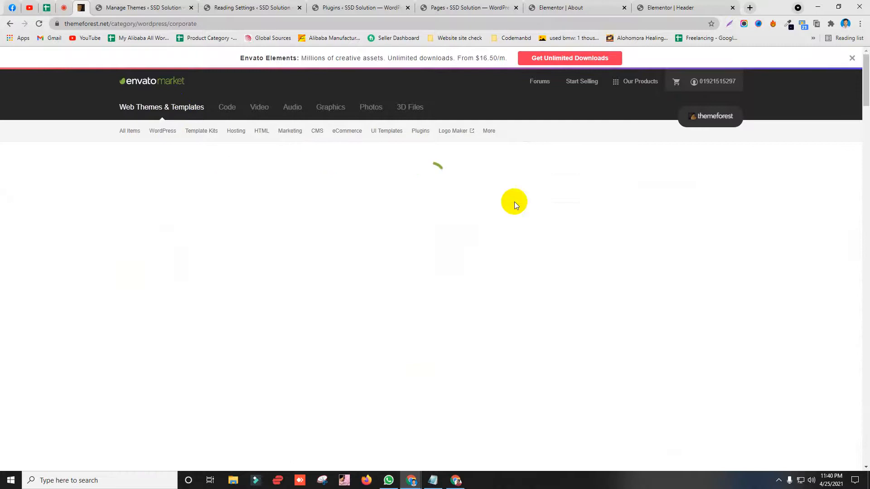
scroll(149, 262, "down", 3)
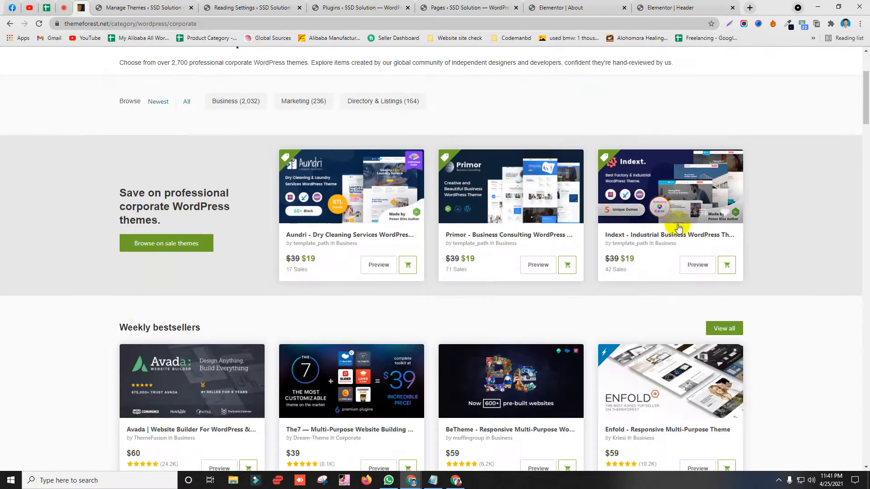
scroll(222, 325, "down", 1)
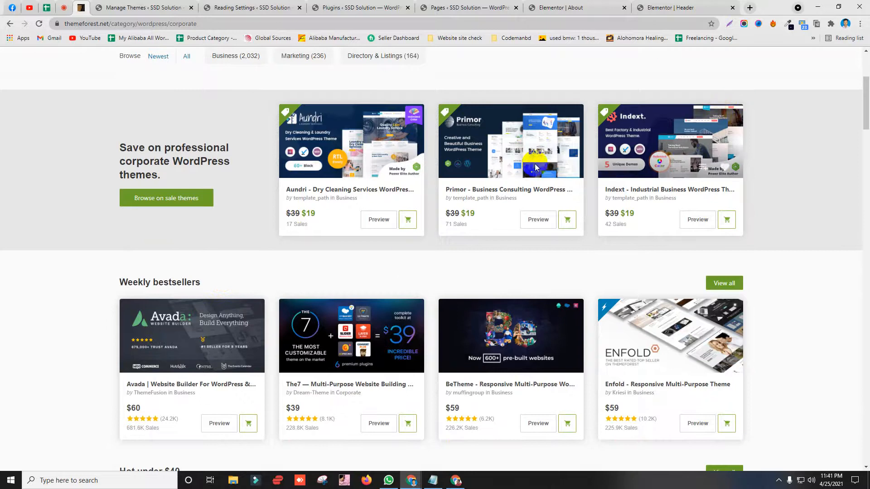
scroll(658, 144, "down", 1)
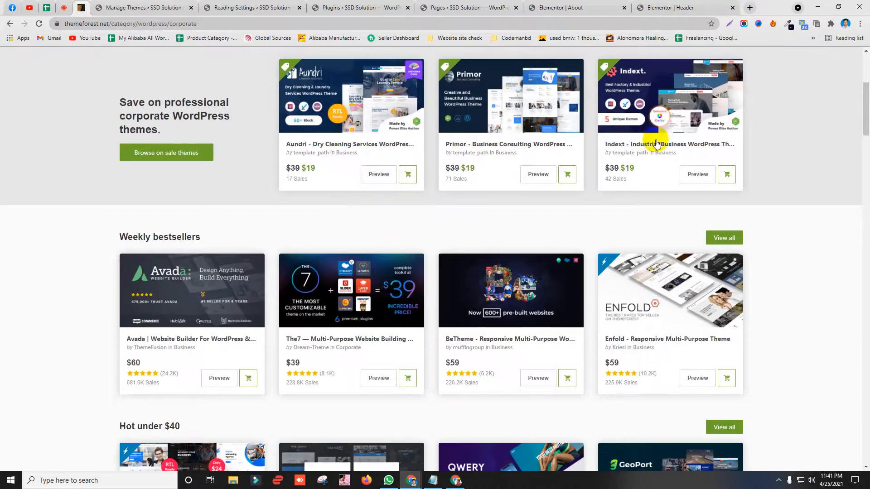
left_click(698, 108)
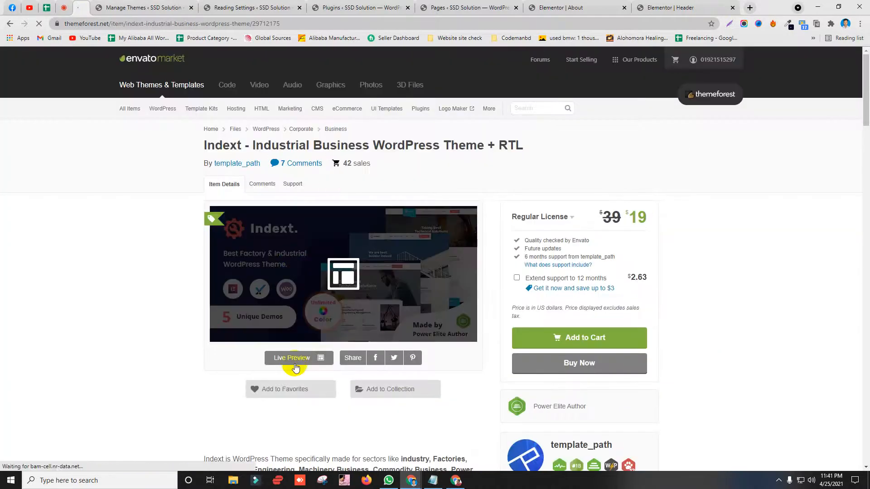
Step: Launch the Indext live preview and reload the demo's home page
left_click(288, 358)
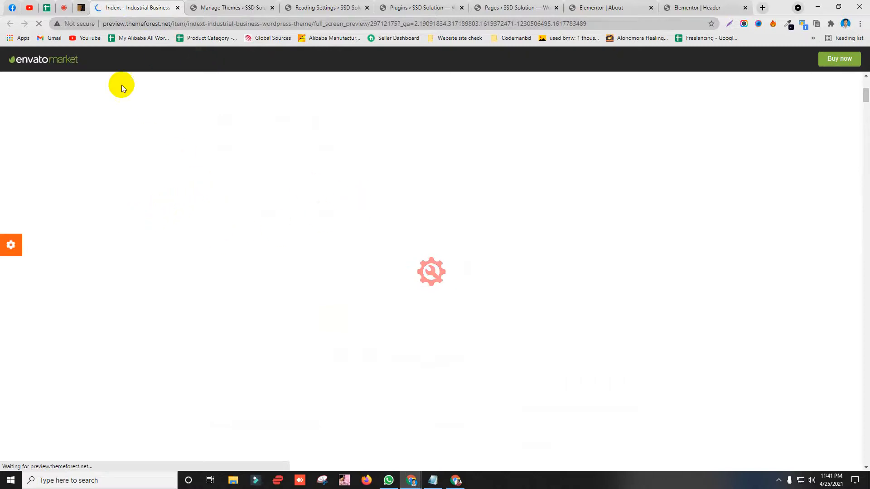
left_click(84, 6)
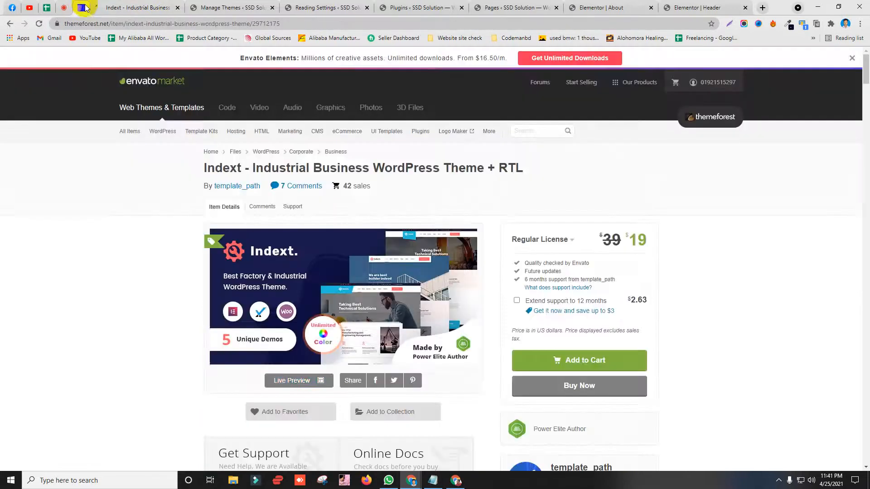
left_click(132, 7)
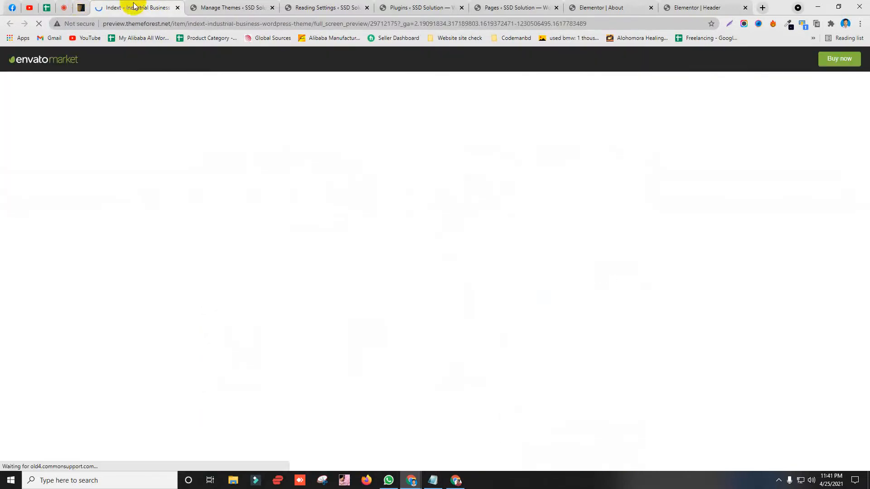
left_click(78, 7)
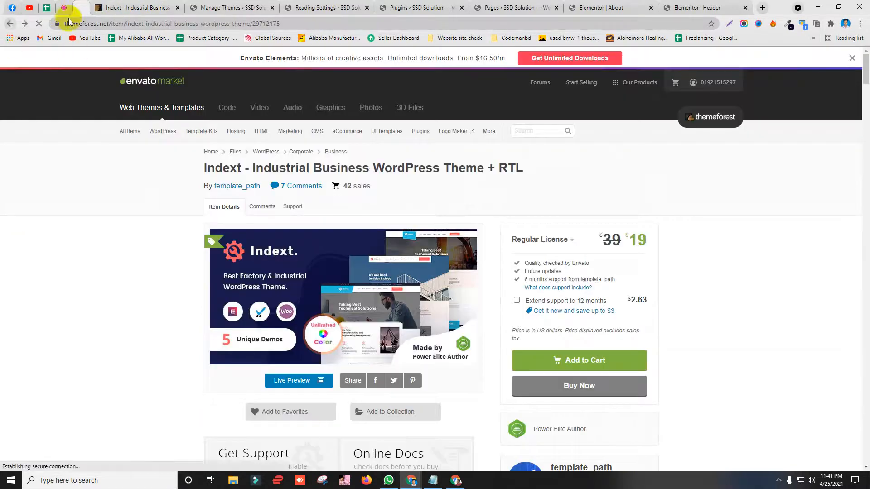
left_click(118, 7)
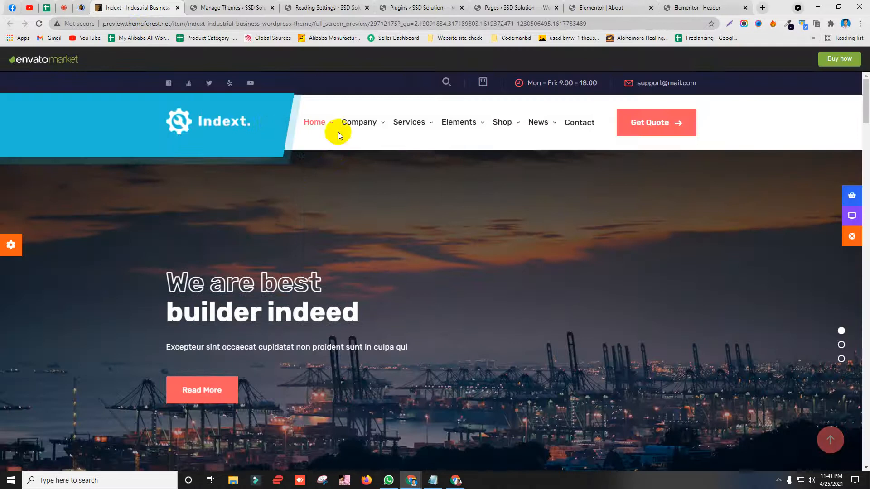
left_click_drag(269, 125, 301, 165)
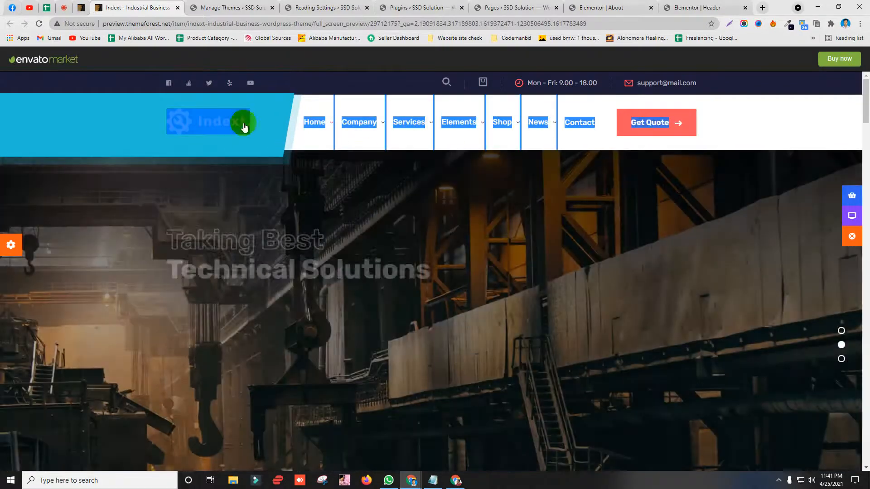
left_click(184, 128)
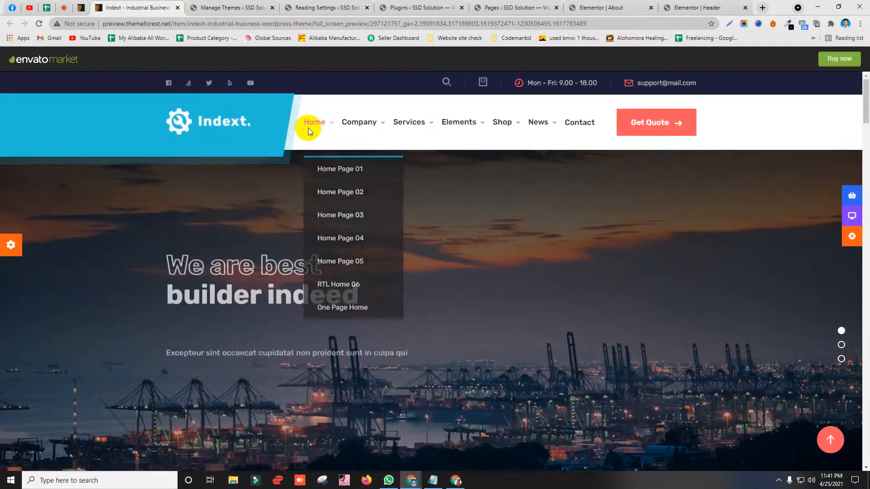
Step: View the Home Page 02 and Home Page 04 demo layouts, then close the preview
mouse_move(310, 130)
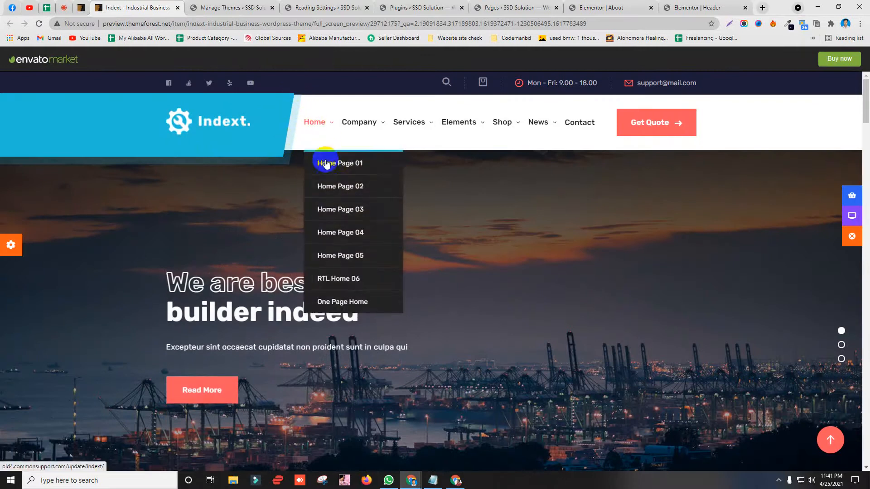
left_click(349, 195)
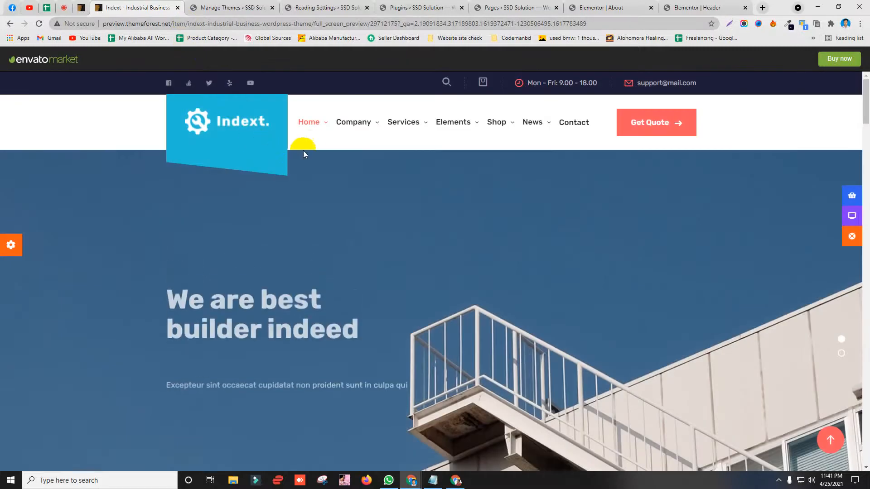
mouse_move(365, 148)
scroll(140, 286, "down", 18)
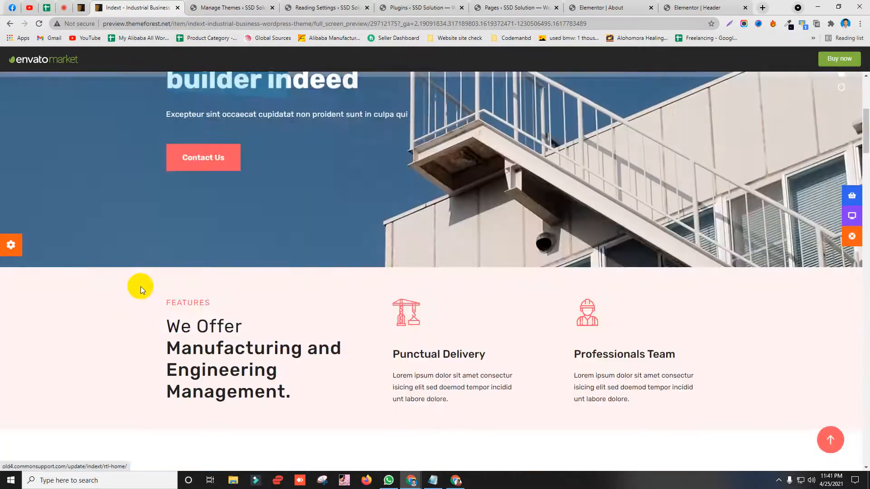
scroll(166, 175, "up", 6)
scroll(166, 175, "up", 5)
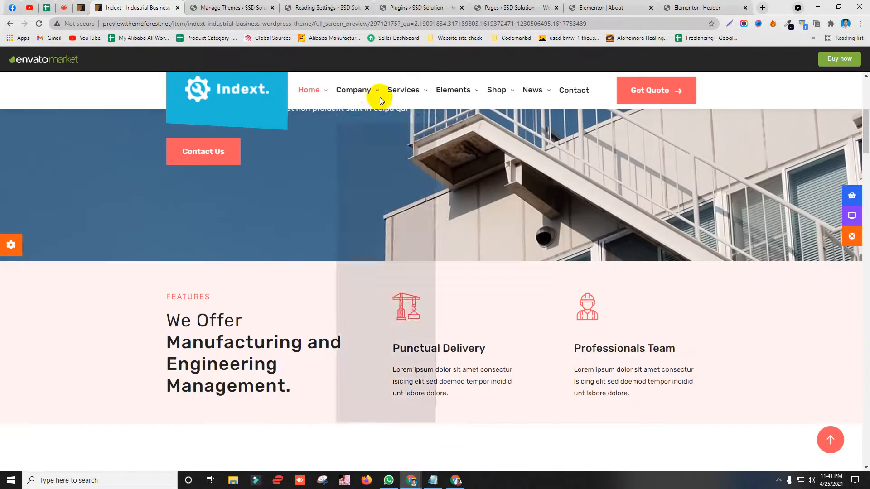
mouse_move(309, 90)
left_click(329, 191)
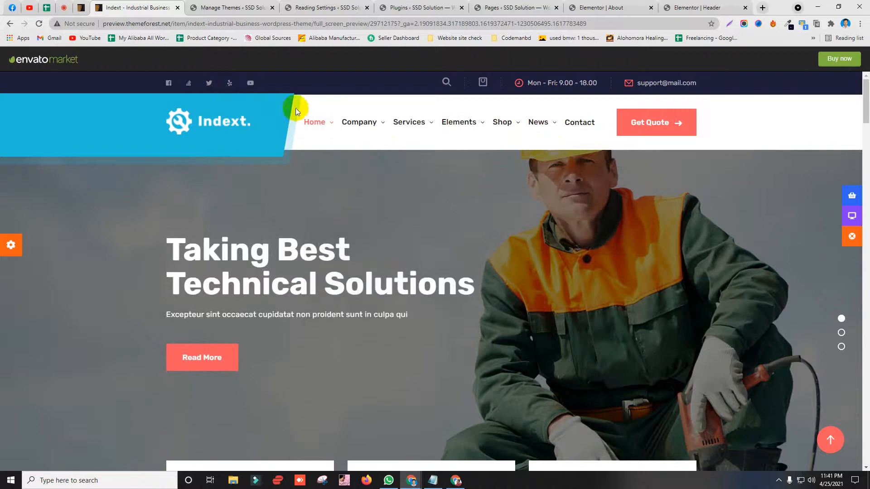
left_click(177, 8)
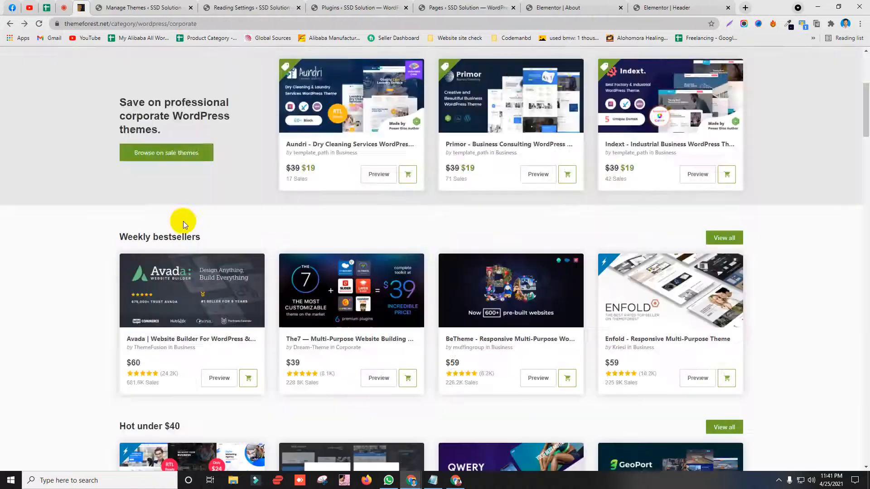
Step: Open the Primor theme page in a separate tab and launch its live preview
scroll(180, 219, "down", 4)
scroll(596, 196, "up", 5)
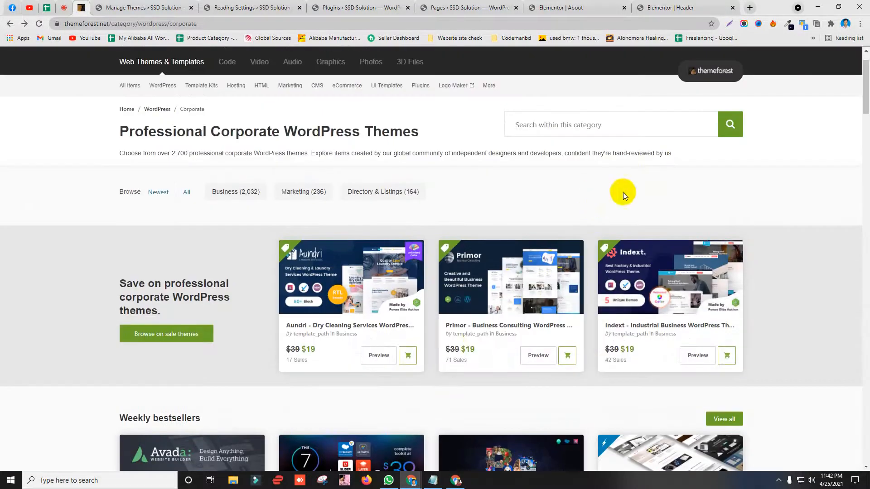
middle_click(466, 325)
left_click(154, 6)
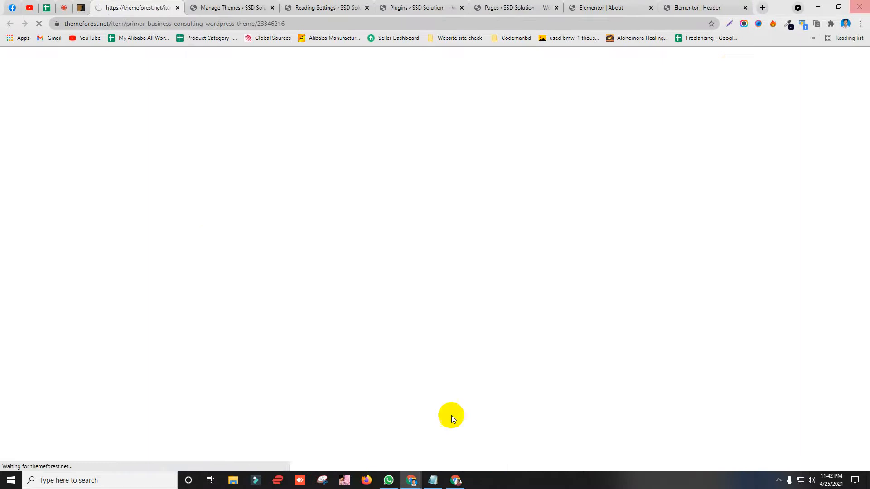
left_click(255, 274)
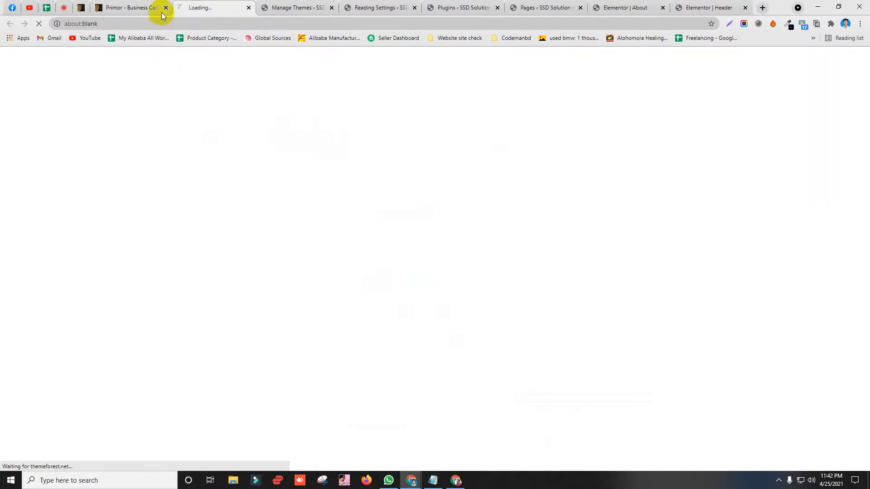
left_click(161, 10)
left_click(166, 8)
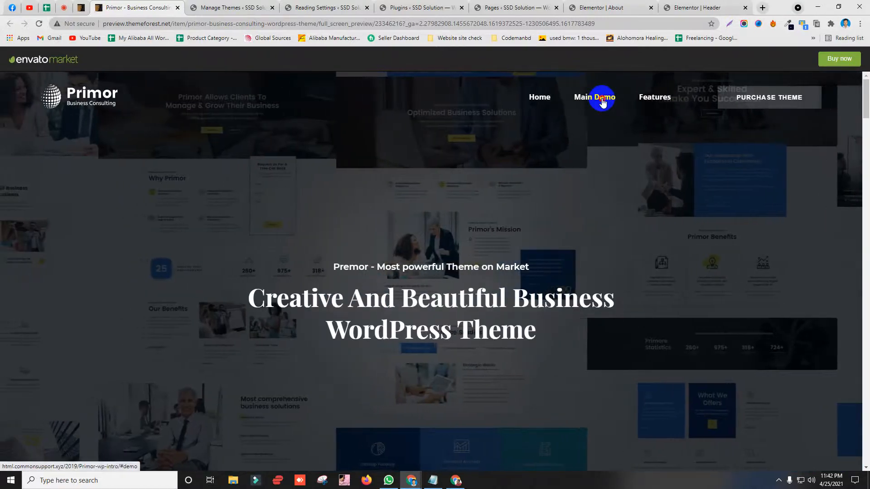
Step: Open the first Primor Main Demo page in its own tab and close the preview
left_click(602, 99)
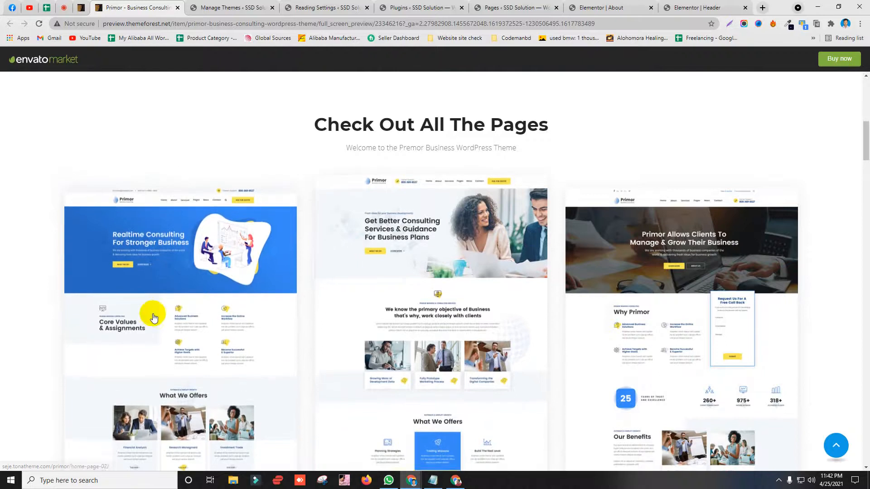
middle_click(221, 273)
left_click(230, 6)
left_click(147, 6)
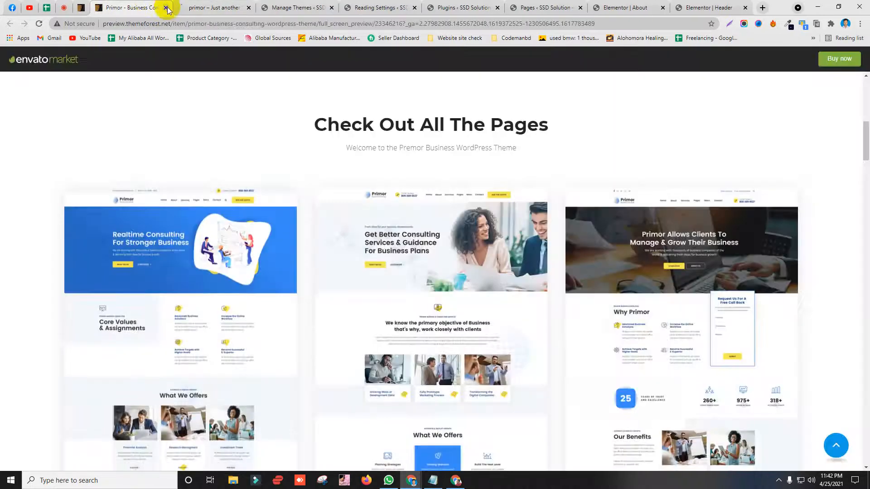
left_click(167, 7)
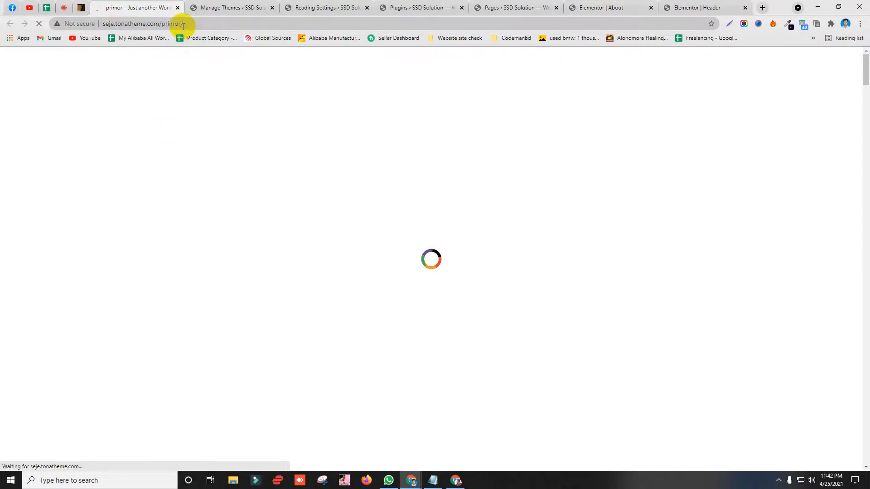
Step: Check on the loading Primor demo, then return to the Corporate themes list
left_click(64, 8)
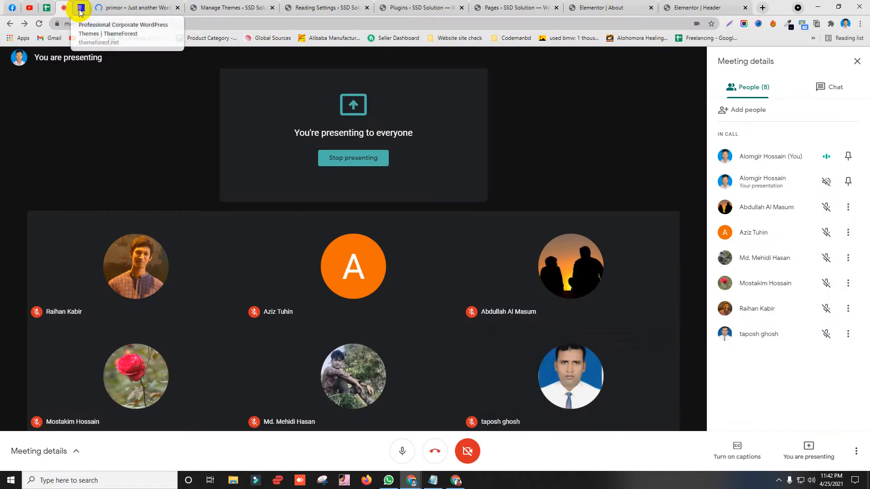
left_click(136, 7)
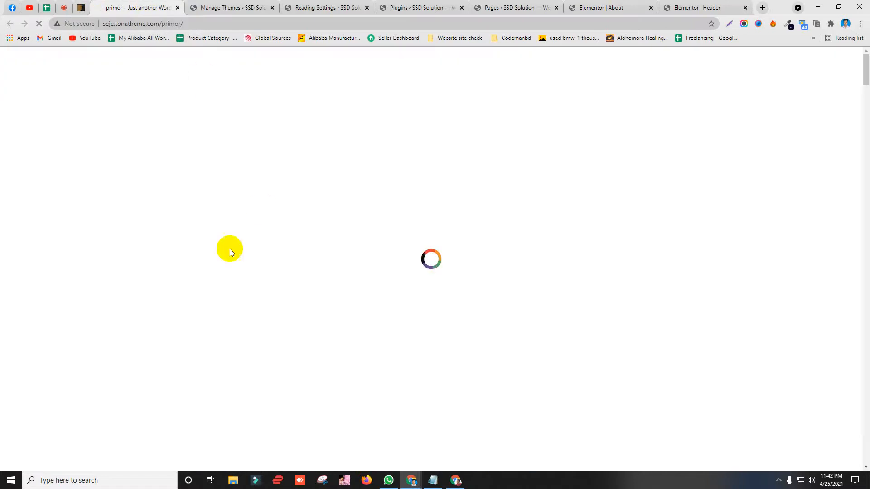
left_click(86, 4)
left_click(127, 5)
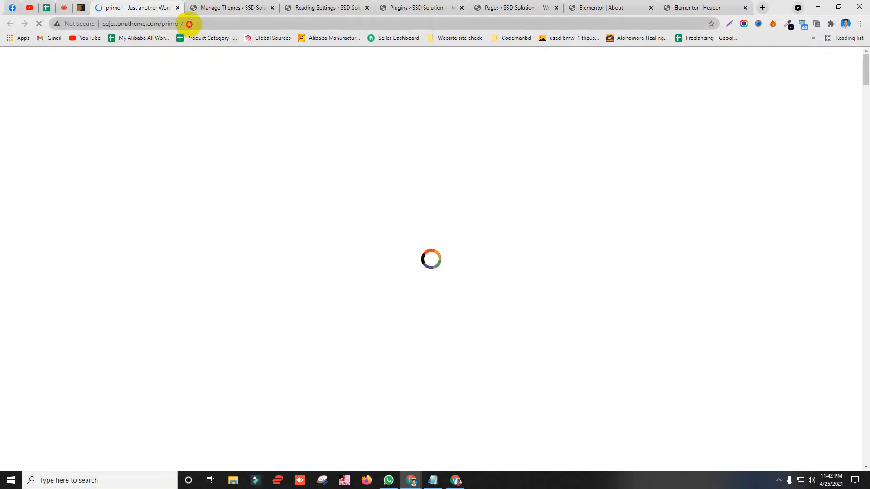
left_click(189, 23)
left_click(81, 7)
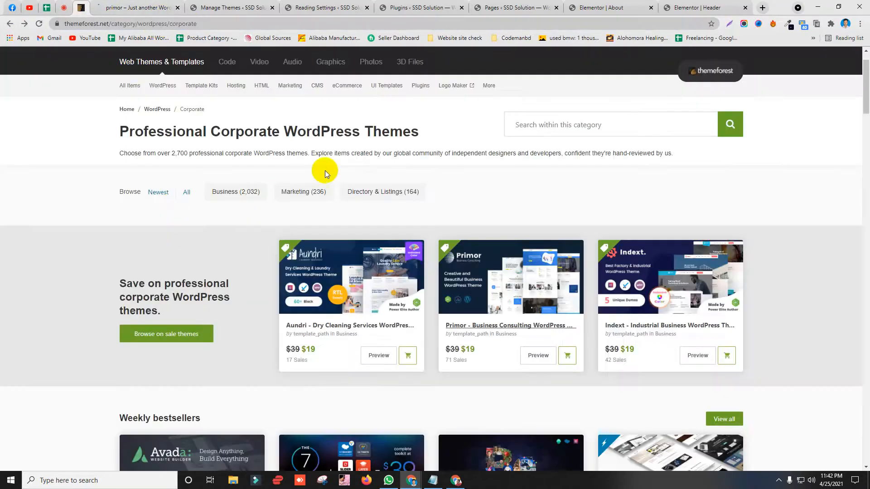
Step: Bring up the Primor demo site and highlight its top welcome line for a closer look
scroll(325, 170, "down", 3)
scroll(281, 236, "down", 1)
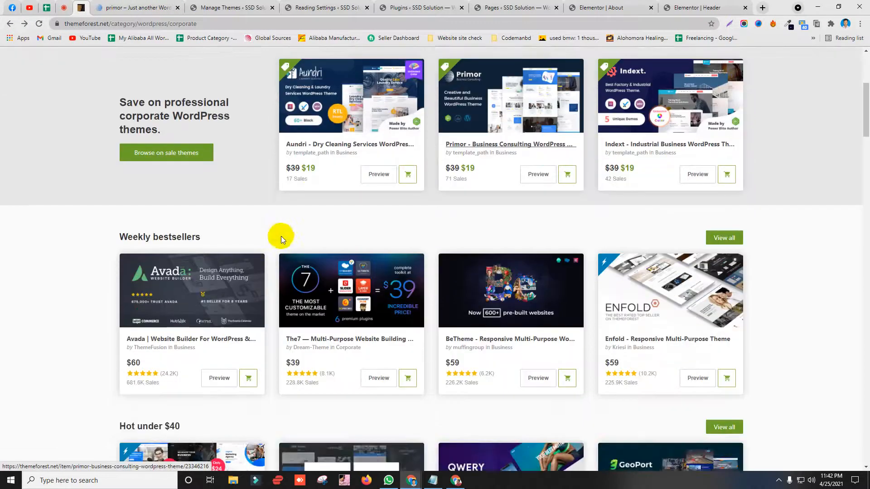
scroll(281, 235, "up", 3)
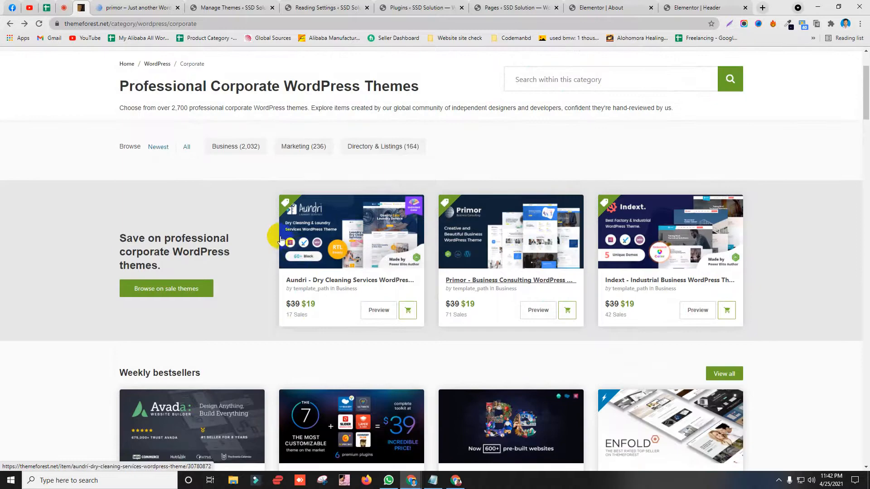
left_click(154, 5)
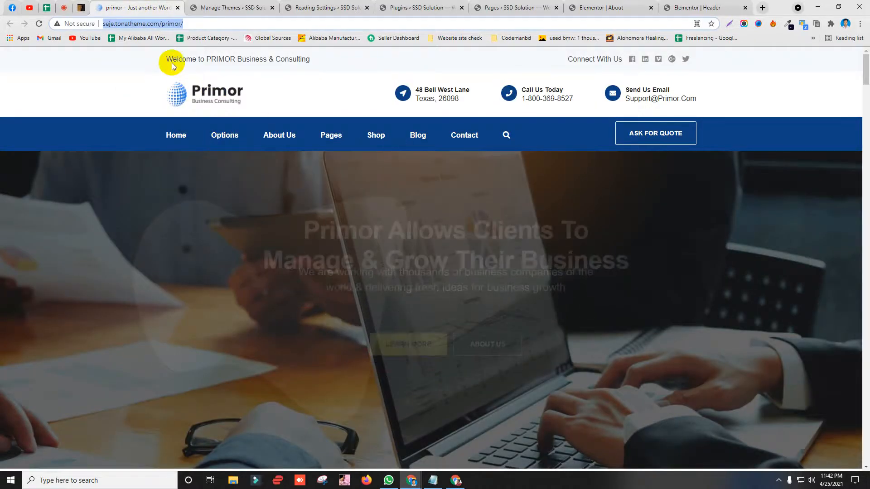
left_click_drag(171, 59, 419, 70)
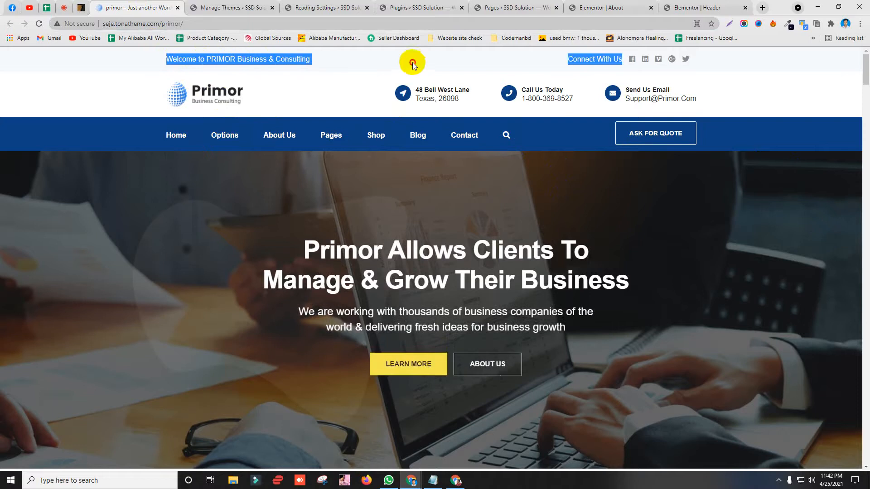
left_click(412, 64)
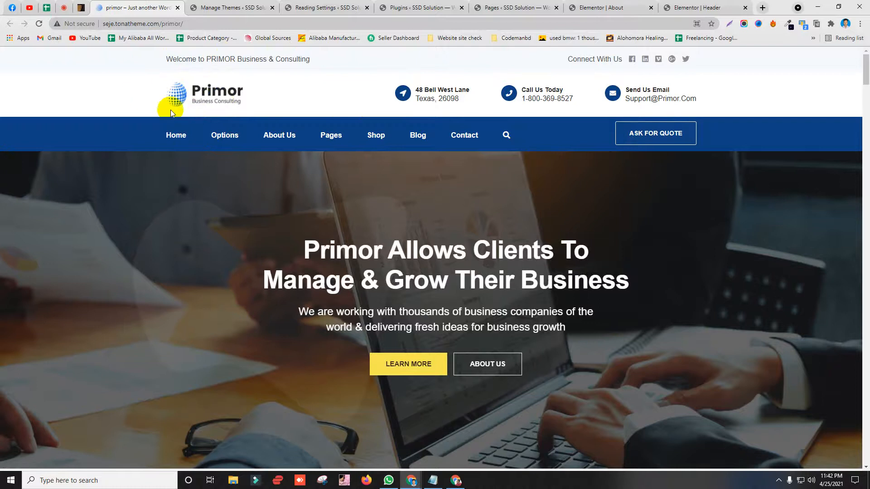
Step: Highlight the top bar's welcome and Connect With Us text, comparing against the Elementor header and Themes page
scroll(357, 251, "down", 7)
scroll(357, 251, "up", 7)
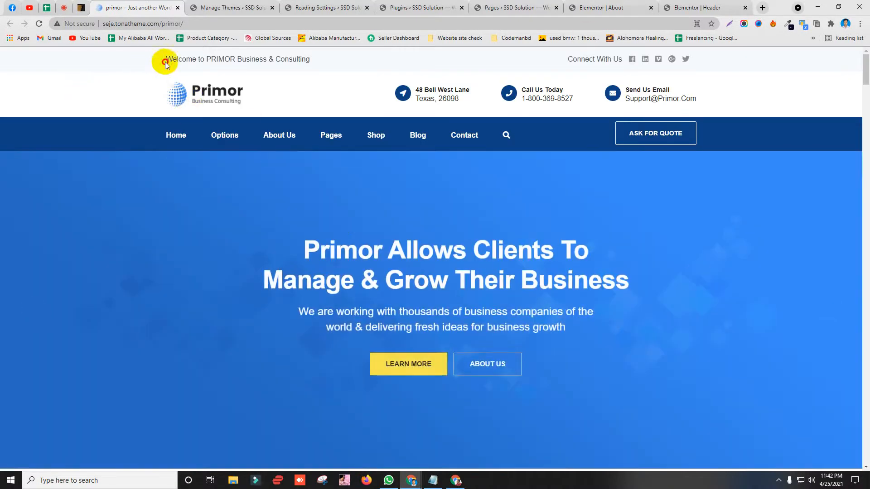
left_click_drag(166, 64, 623, 59)
left_click(697, 8)
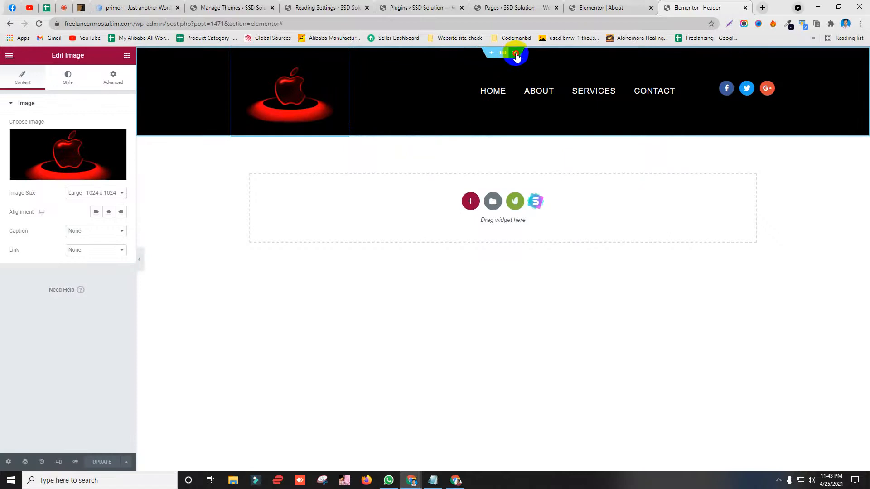
left_click(517, 54)
left_click(205, 6)
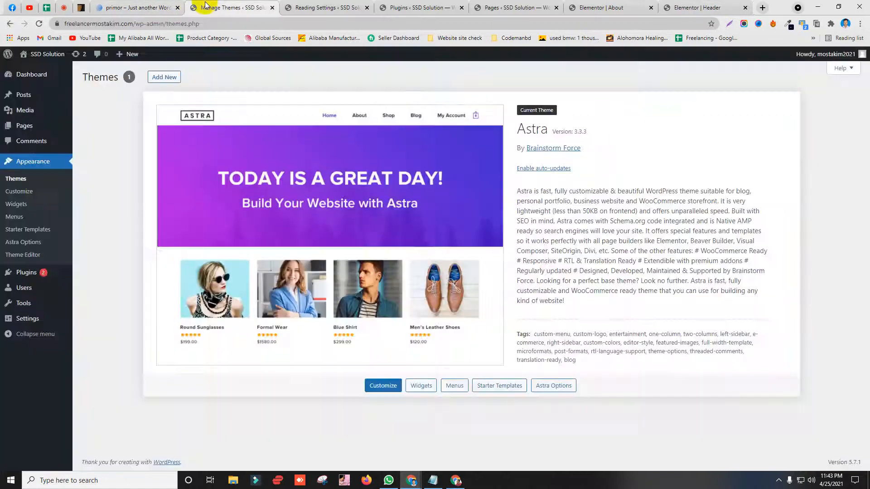
left_click(166, 8)
left_click(121, 87)
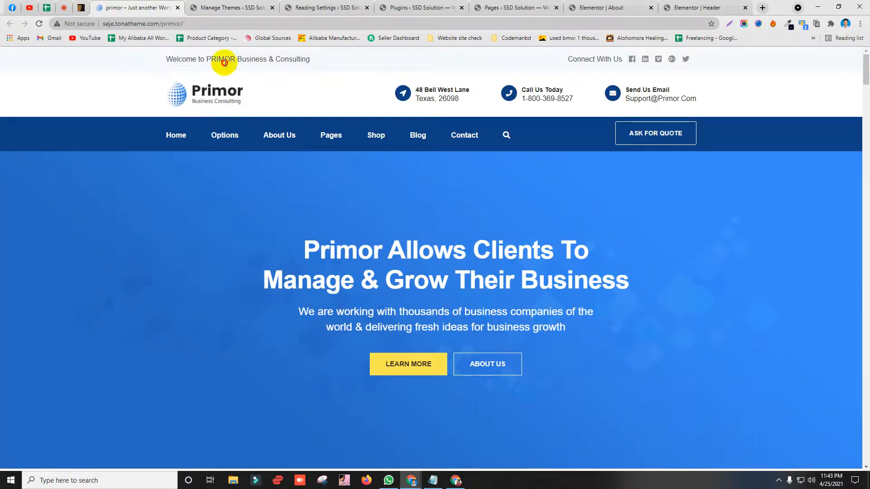
Step: Re-examine the Primor welcome text after glancing at the ThemeForest themes list
left_click_drag(224, 63, 303, 82)
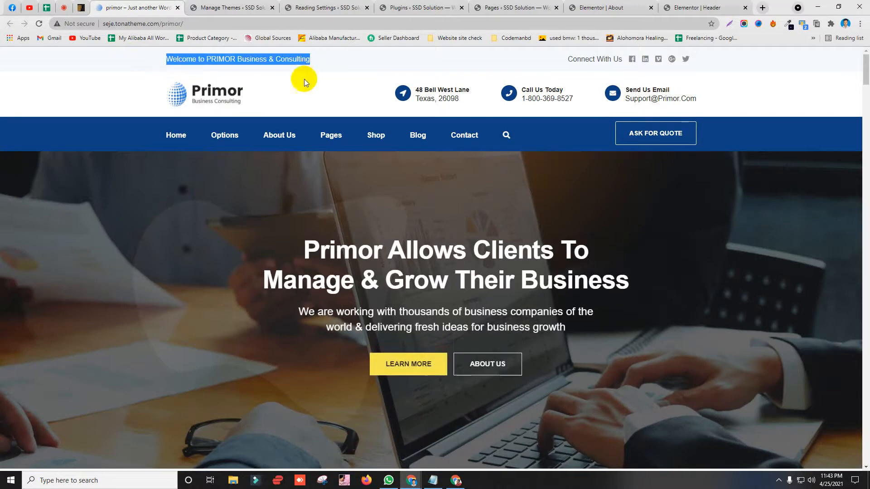
left_click(79, 4)
left_click(136, 6)
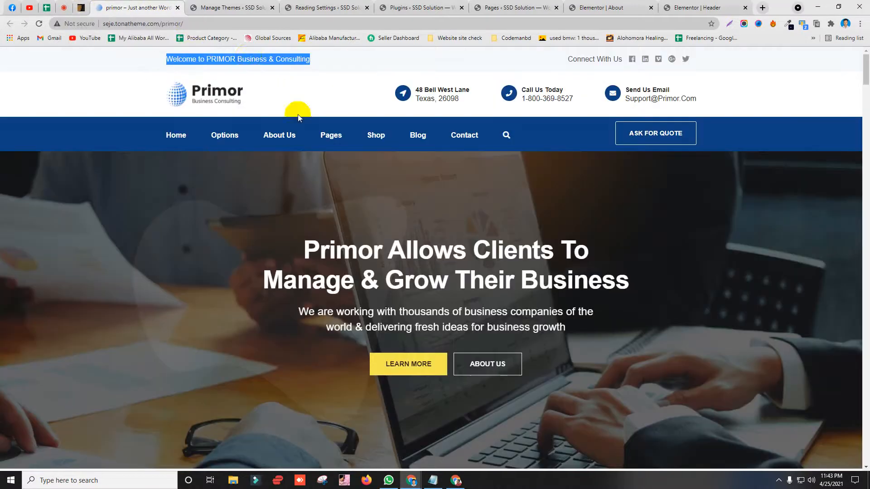
left_click(249, 56)
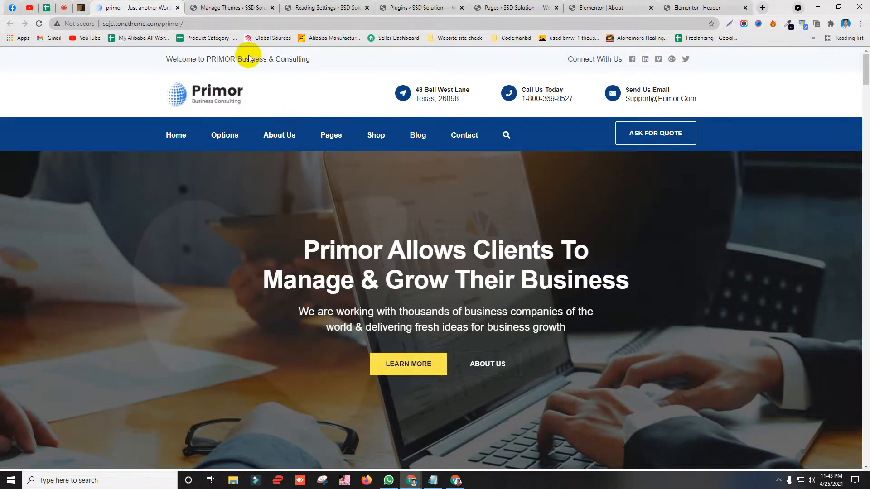
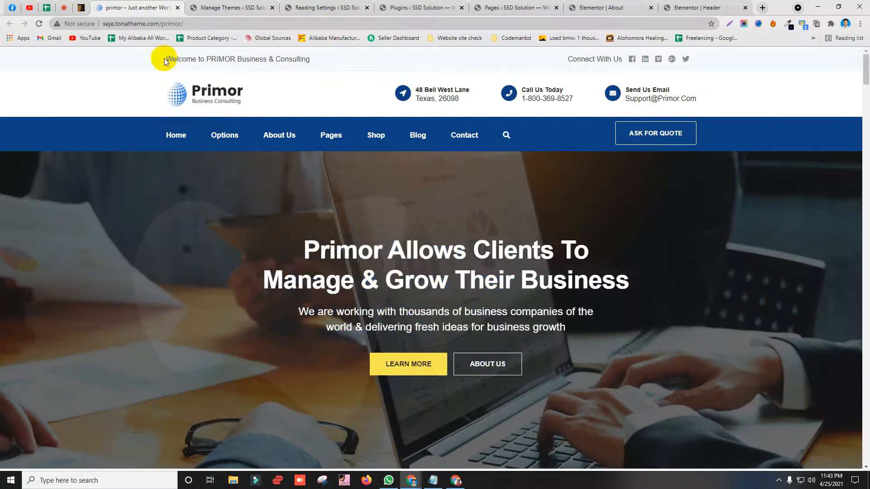
Step: Copy the 'Welcome to PRIMOR Business & Consulting' top-bar text and switch to the Elementor Header editor
left_click_drag(166, 59, 310, 61)
right_click(284, 64)
left_click(299, 70)
right_click(290, 63)
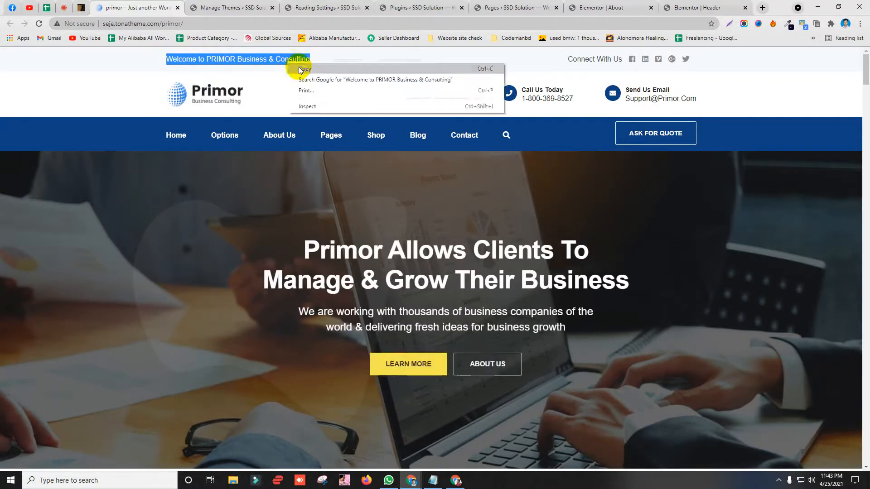
left_click(299, 69)
left_click(700, 9)
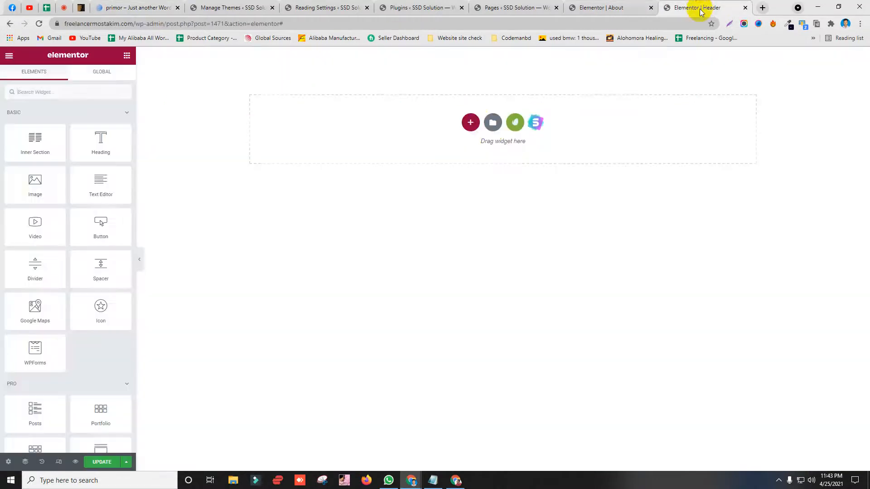
Step: Add a two-column section to the header and reselect the welcome line on the Primor site
left_click(471, 123)
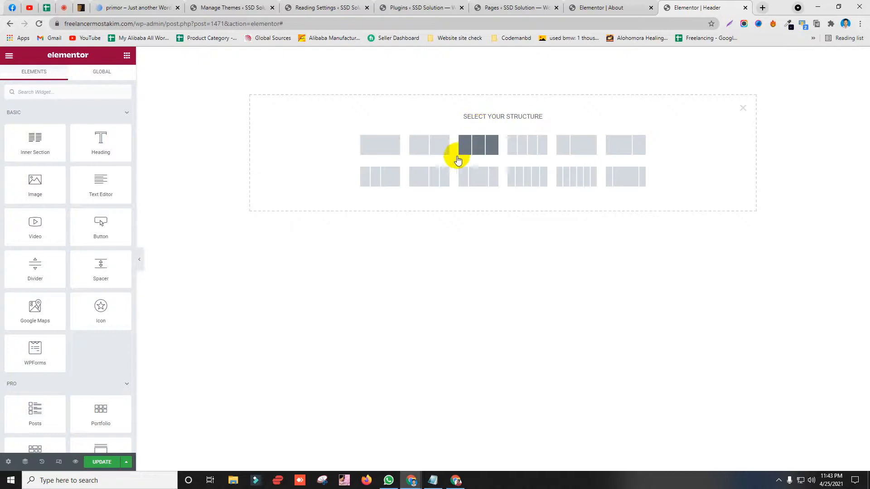
left_click(422, 151)
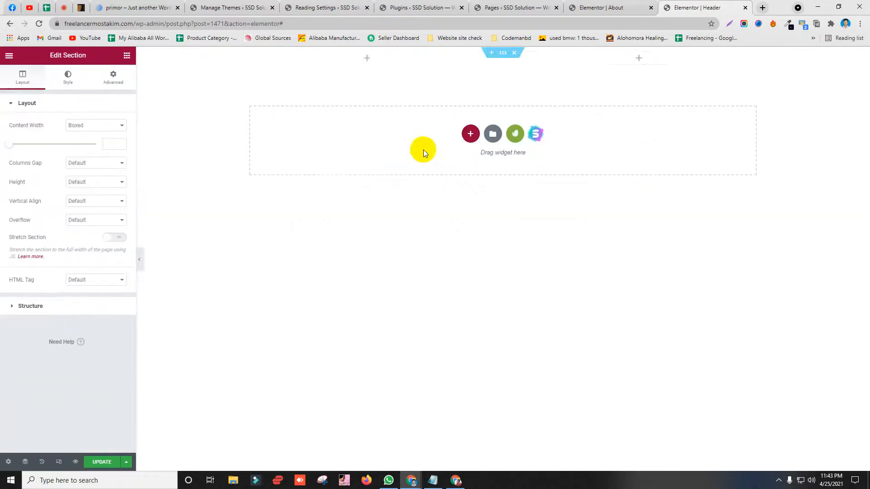
left_click(367, 58)
left_click(145, 7)
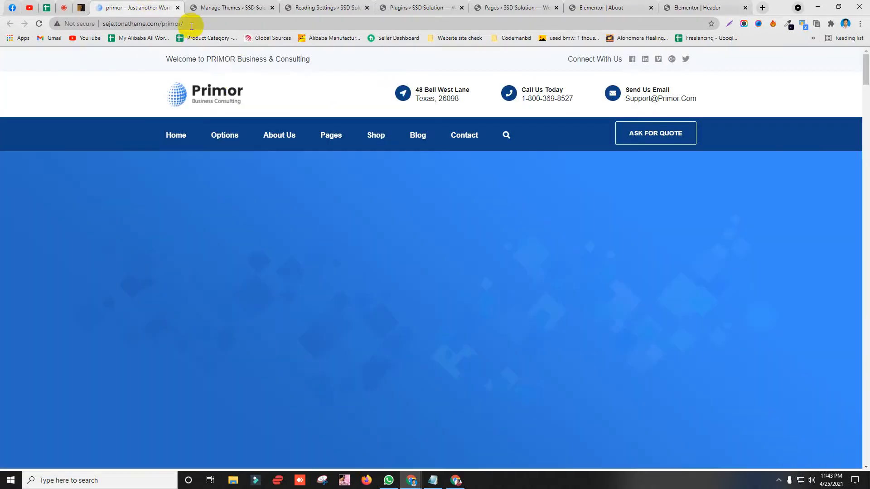
triple_click(221, 58)
key("ctrl+c")
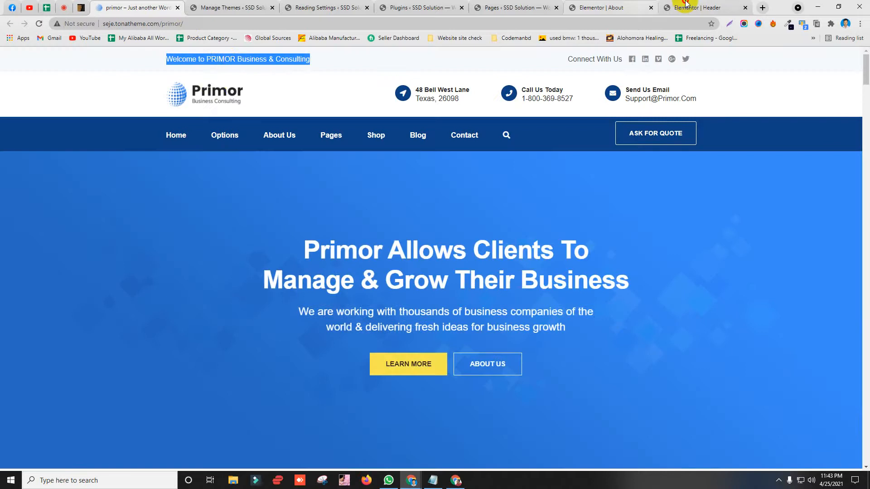
left_click(687, 4)
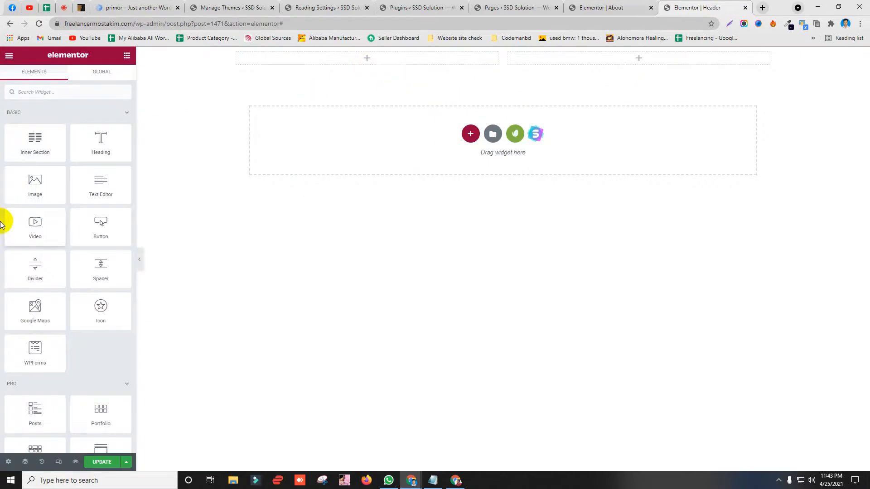
Step: Drop a Heading widget in the left column, paste the welcome text as its title, and widen the column
scroll(33, 251, "down", 15)
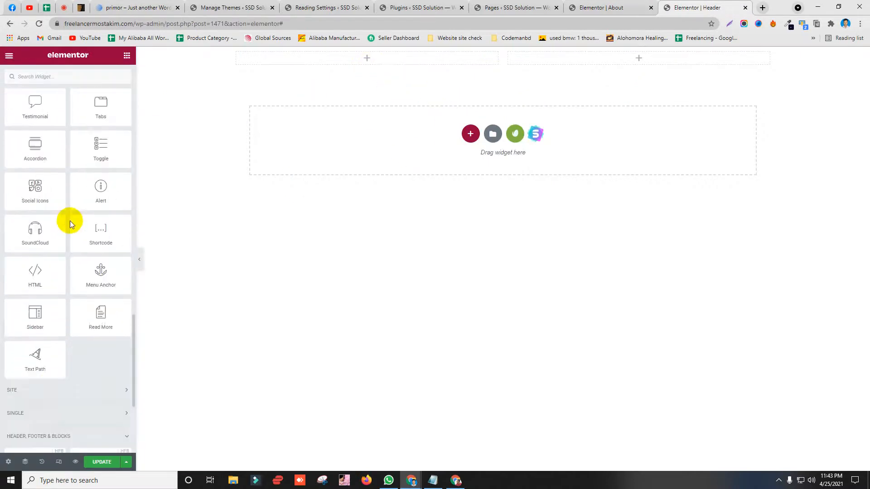
scroll(47, 301, "down", 2)
scroll(34, 334, "up", 15)
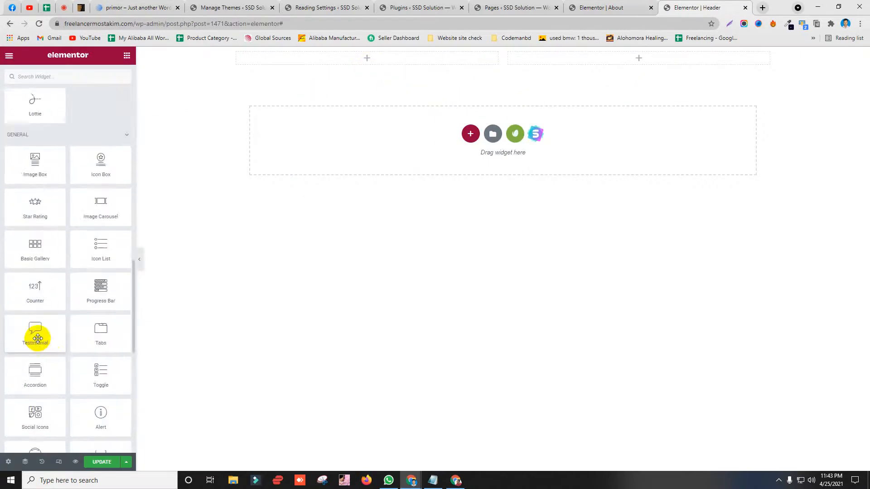
left_click_drag(111, 139, 385, 69)
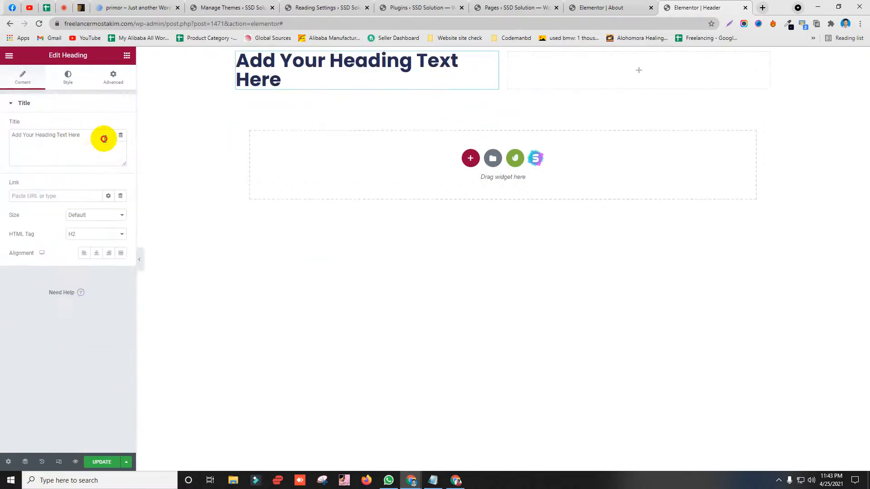
left_click_drag(104, 138, 0, 144)
key("ctrl+v")
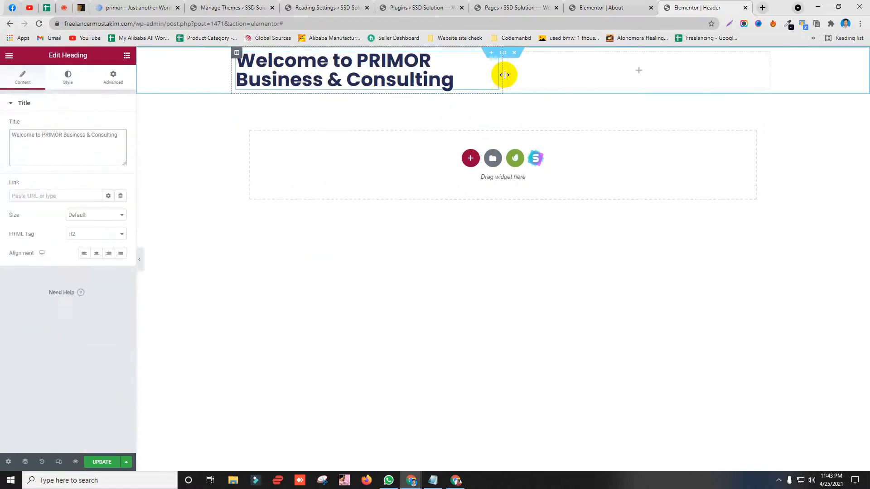
left_click_drag(503, 74, 536, 81)
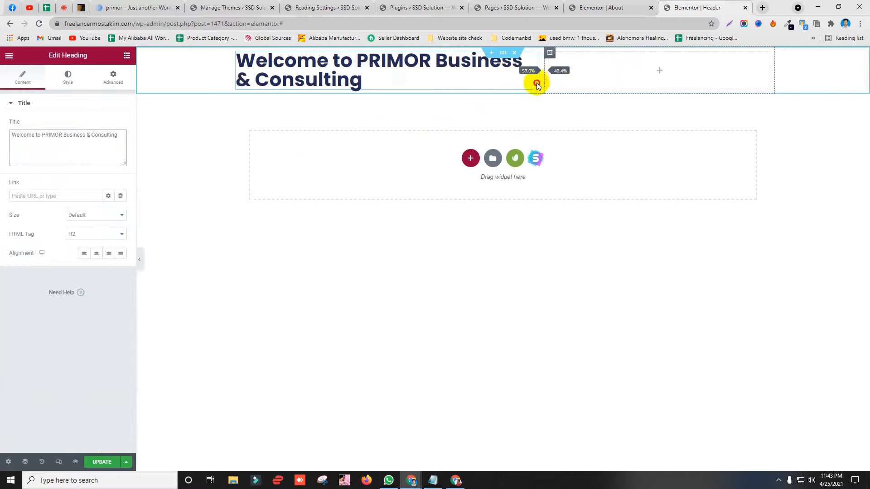
Step: Make the welcome heading an H4 and give it small padding under Advanced
left_click(92, 235)
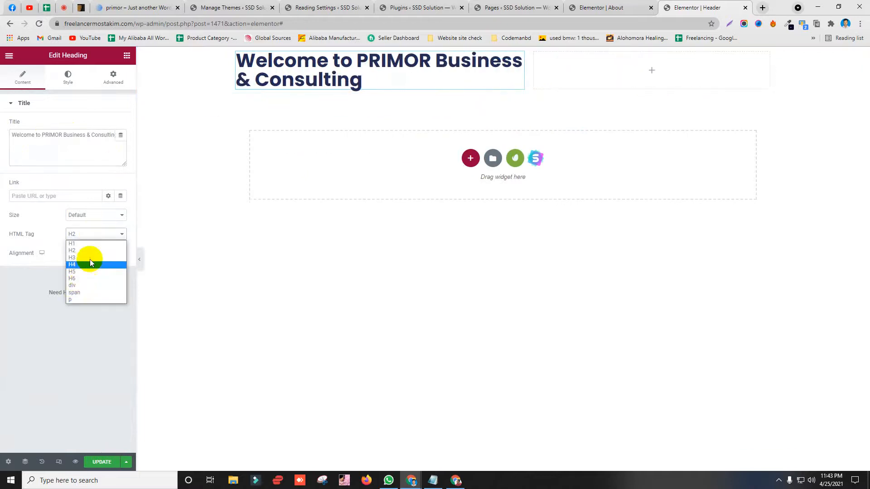
left_click(90, 264)
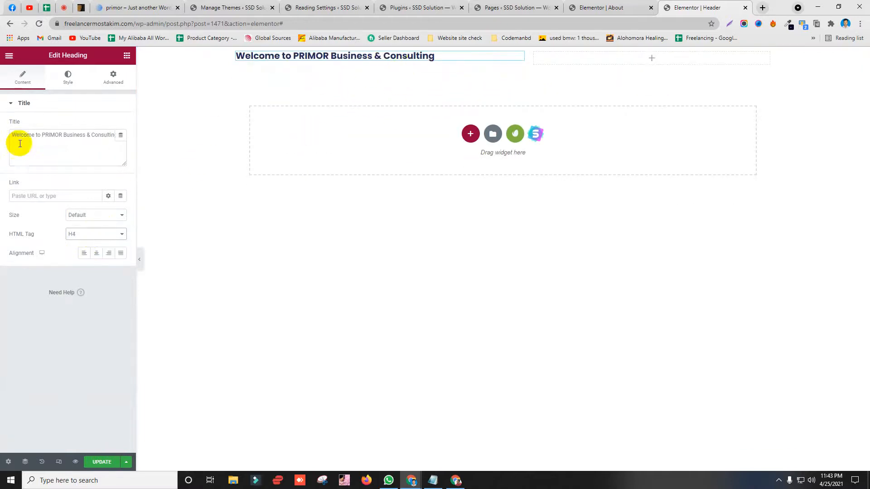
left_click(128, 80)
left_click(23, 175)
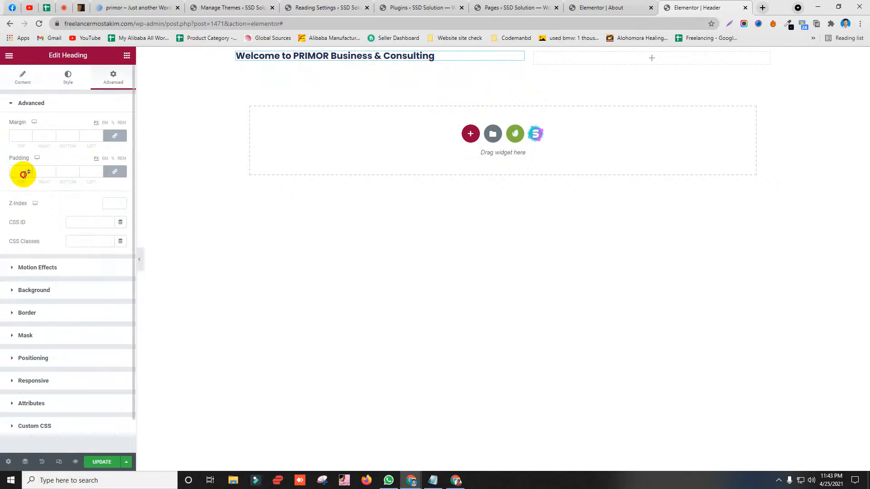
type("2")
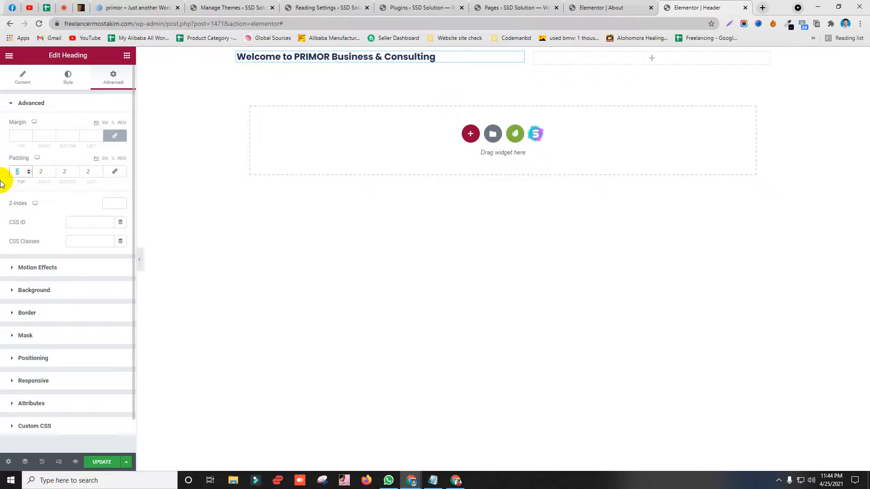
type("5")
left_click(105, 7)
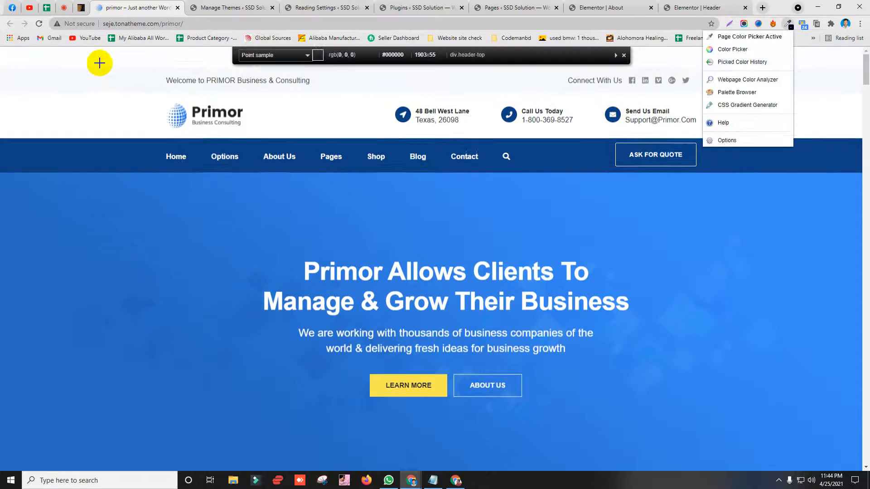
Step: Sample the site's top-bar colour and give the section a classic #F5F8FB background
left_click(118, 83)
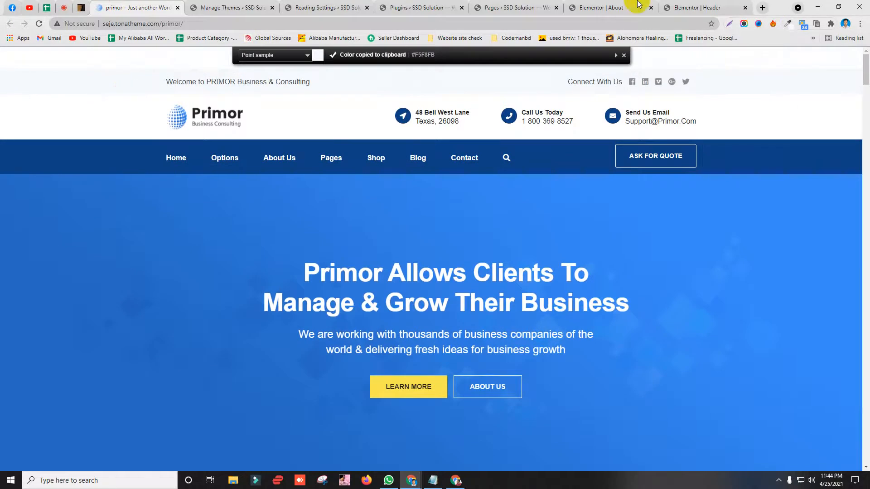
left_click(603, 7)
left_click(699, 8)
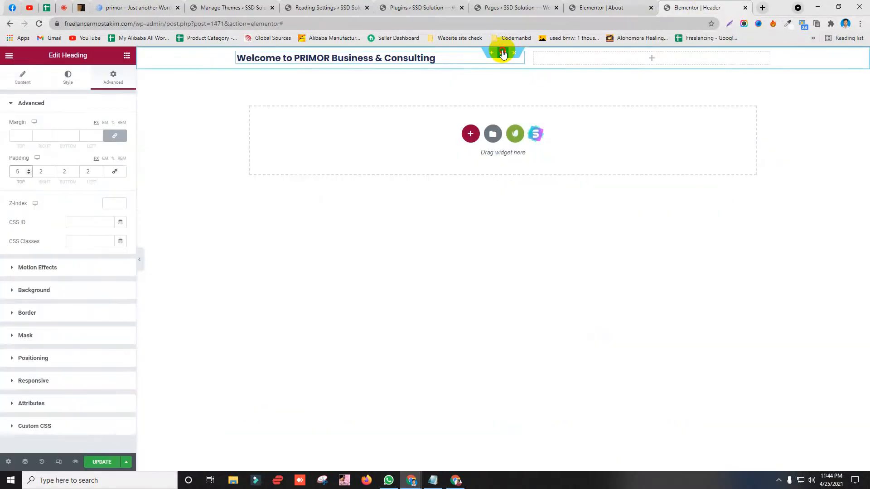
left_click(502, 52)
left_click(68, 77)
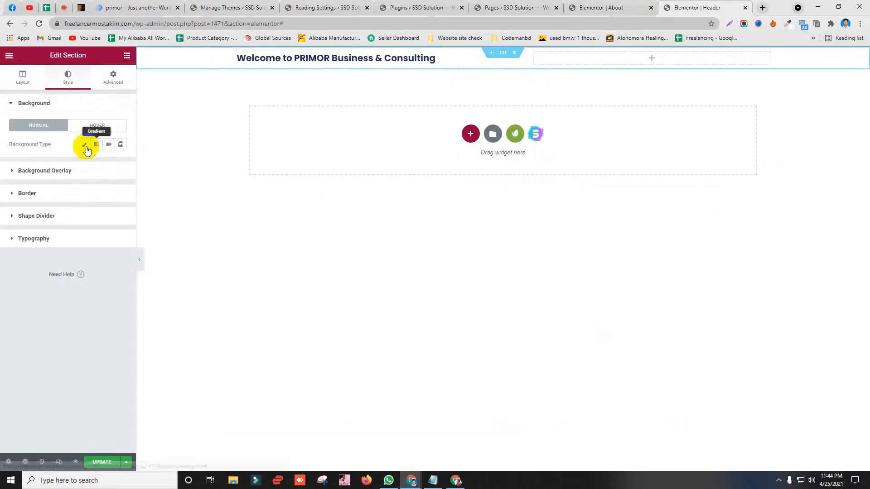
left_click(84, 144)
left_click(122, 163)
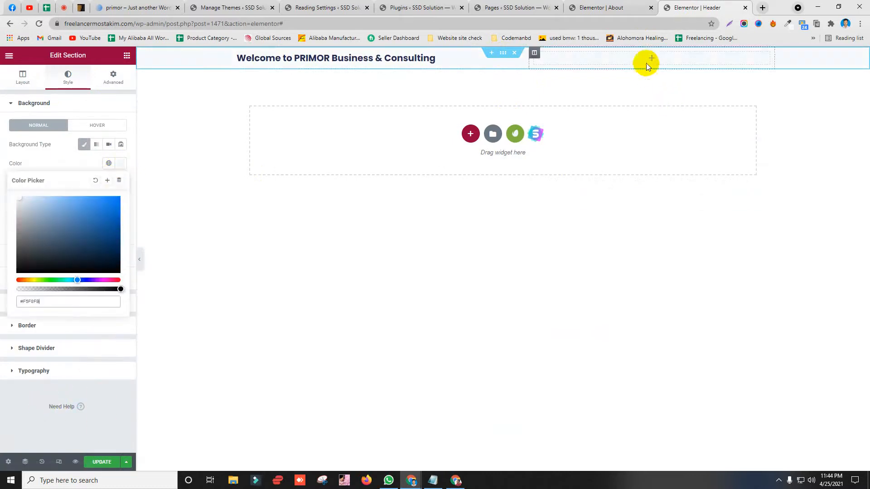
Step: Copy the 'Connect With Us' text from the Primor site for the top bar's right side
left_click(102, 6)
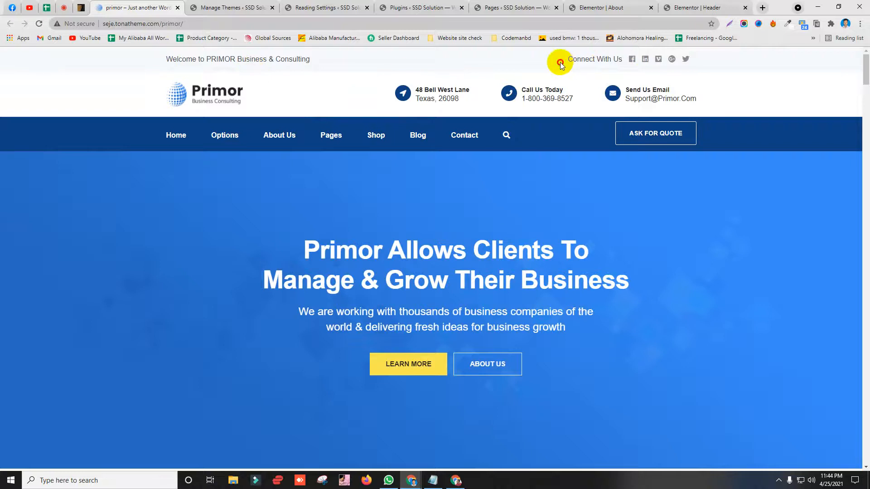
left_click_drag(561, 65, 606, 62)
right_click(598, 61)
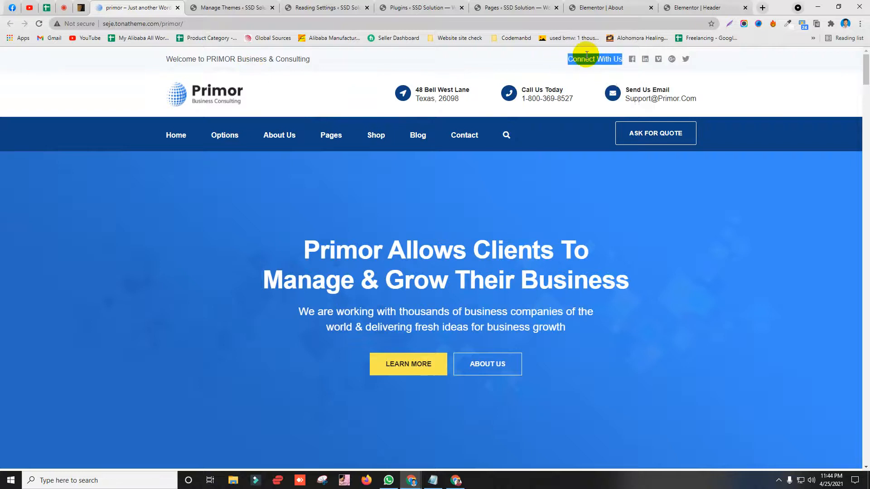
right_click(591, 56)
left_click(604, 62)
left_click(690, 7)
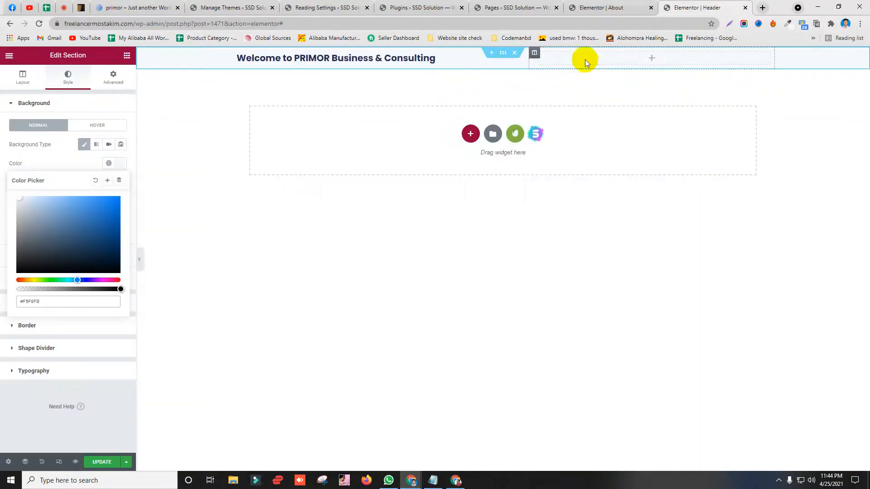
right_click(534, 54)
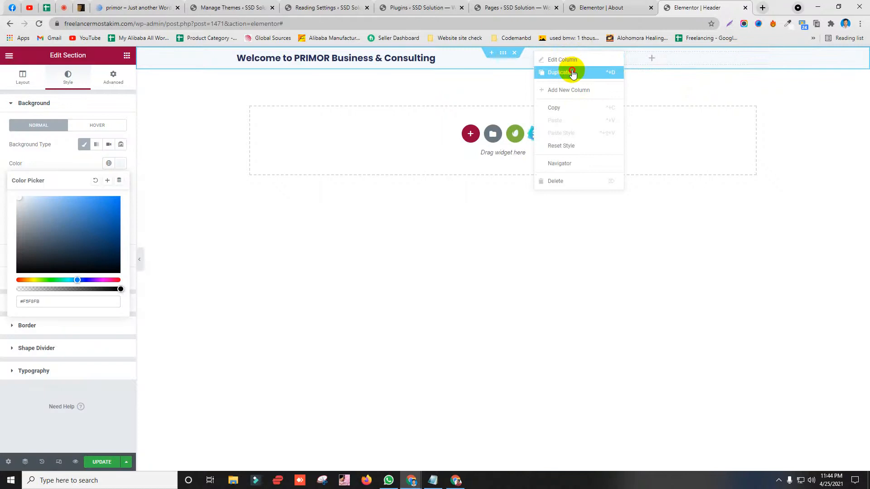
Step: Duplicate the top bar's right column twice and rebalance the column widths
left_click(572, 73)
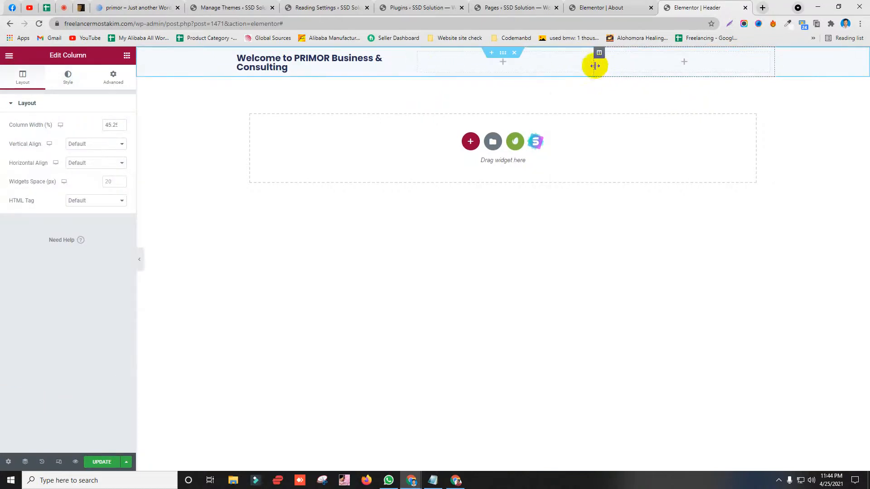
left_click_drag(665, 69, 712, 67)
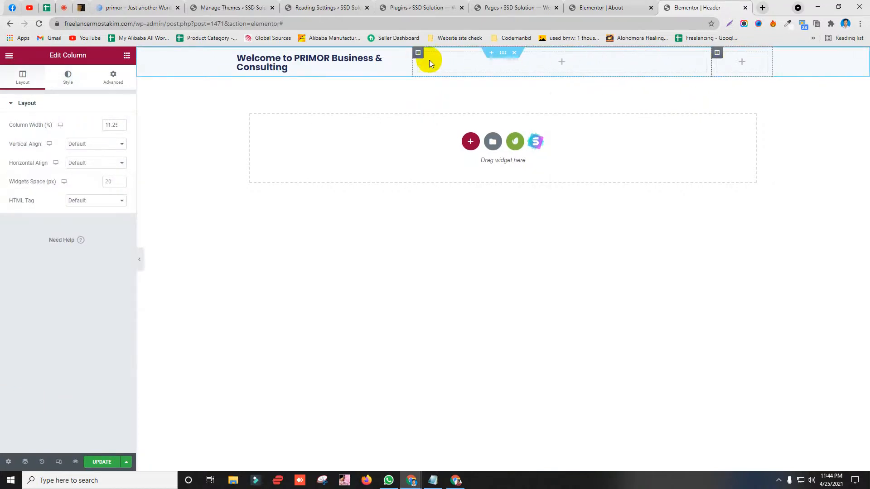
right_click(420, 53)
left_click(450, 74)
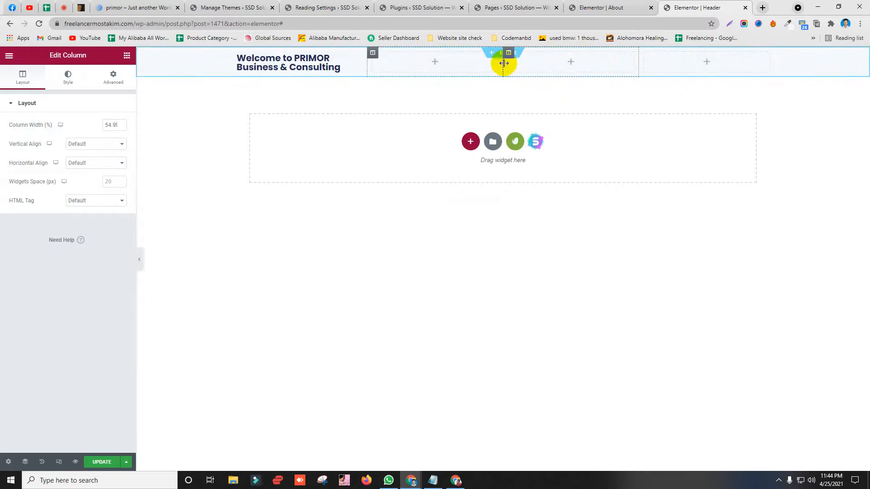
left_click_drag(503, 63, 679, 62)
Step: Add an H4 heading titled 'Connect With Us' to the new top-bar column
left_click(613, 63)
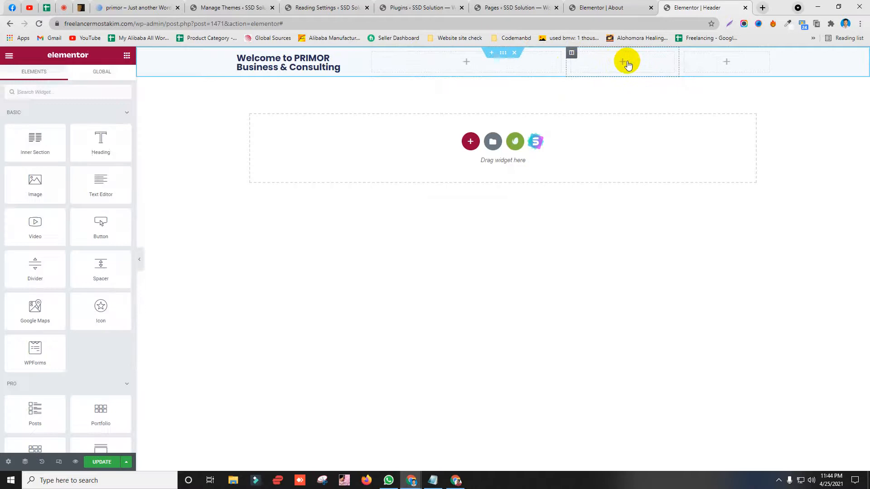
left_click_drag(610, 53, 609, 53)
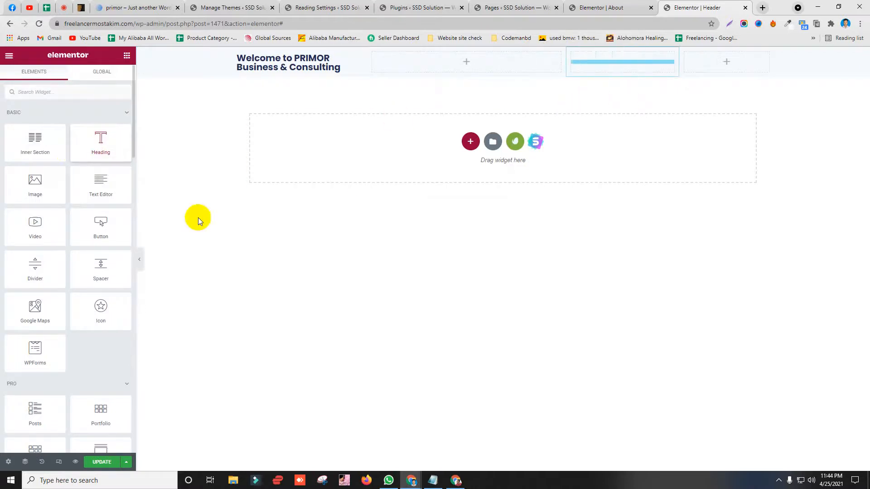
left_click_drag(97, 137, 11, 130)
type("Connect With Us")
left_click(88, 234)
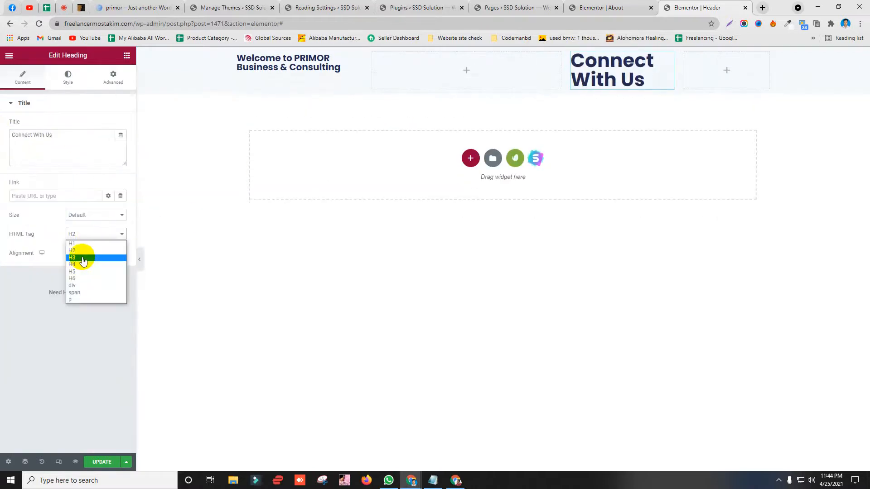
left_click(82, 255)
left_click(74, 221)
left_click(48, 241)
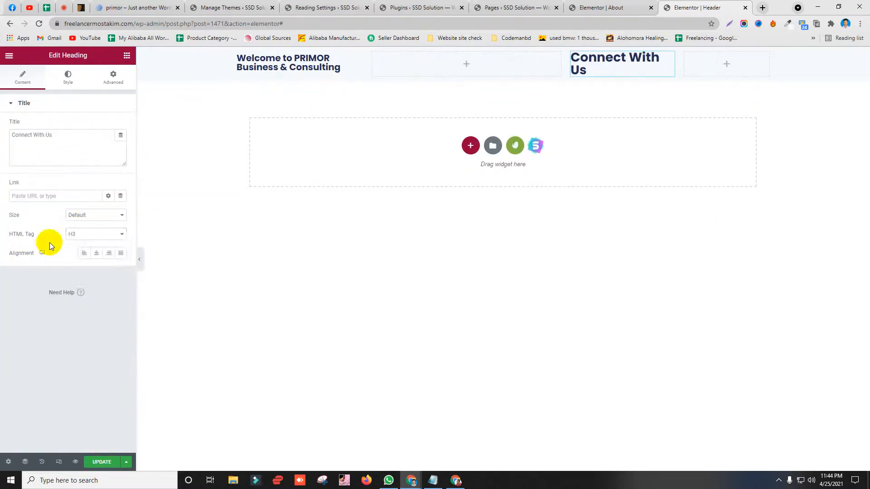
left_click(79, 234)
left_click(79, 264)
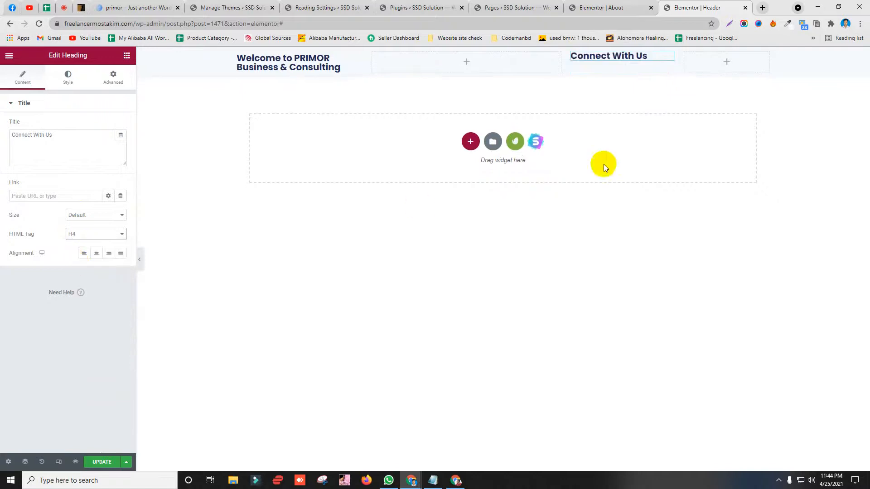
Step: Give the Connect With Us heading 10px top padding and widen the welcome and middle columns
left_click(117, 82)
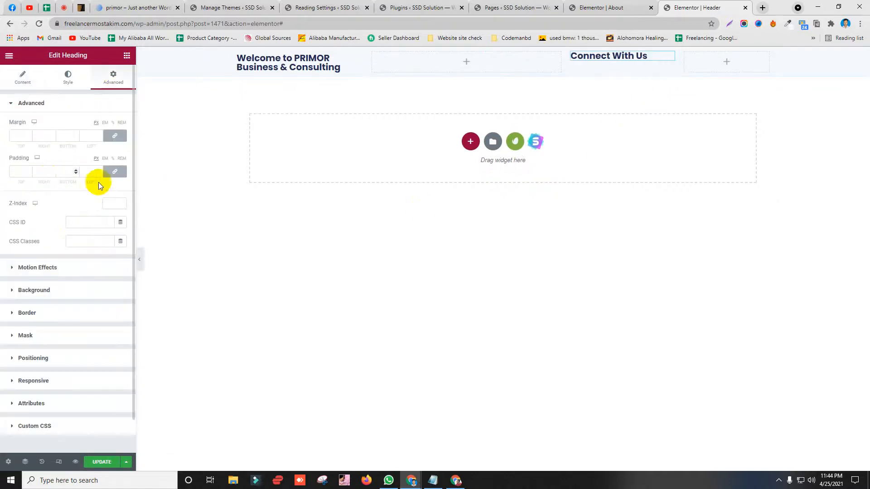
left_click(123, 177)
left_click(16, 172)
type("5")
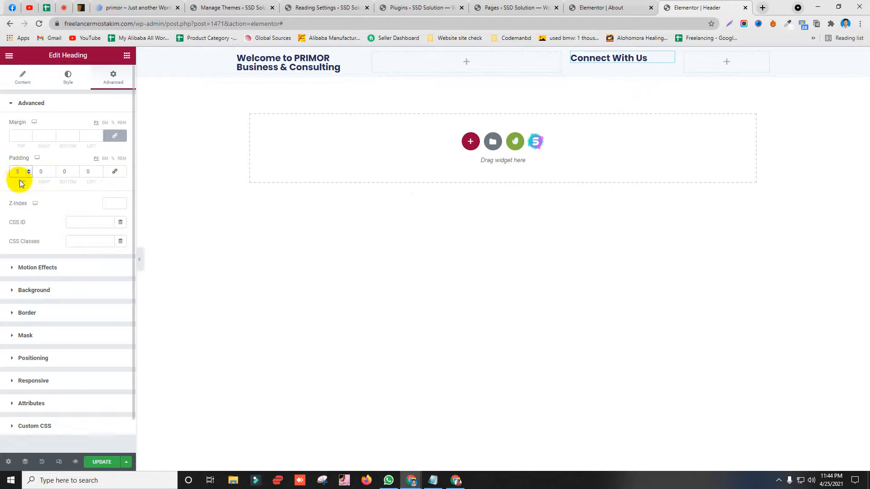
key("BackSpace")
type("10")
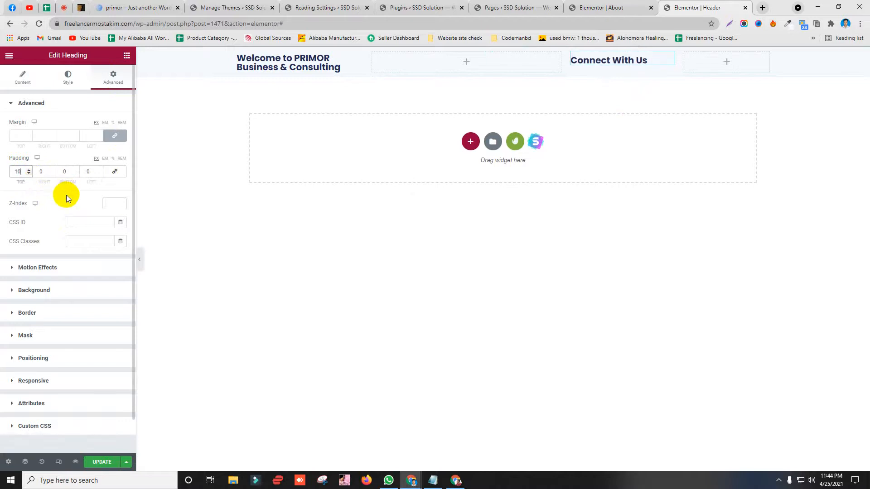
left_click_drag(18, 172, 0, 181)
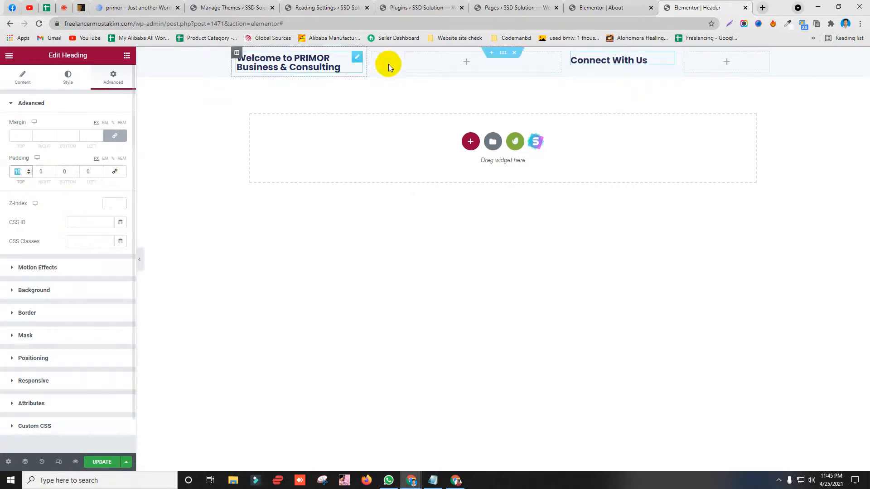
left_click_drag(366, 66, 456, 68)
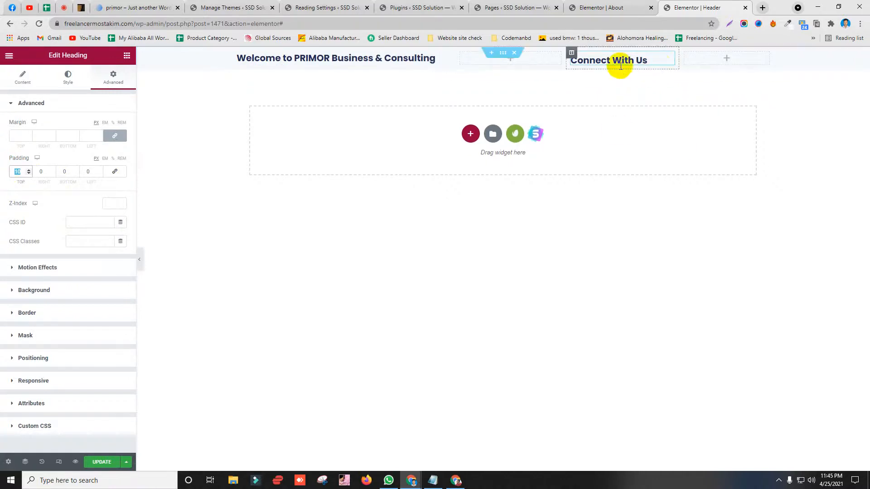
left_click_drag(566, 58, 589, 59)
Step: Add a Social Icons widget to the rightmost column: circle shape, right-aligned, size 14
left_click(730, 57)
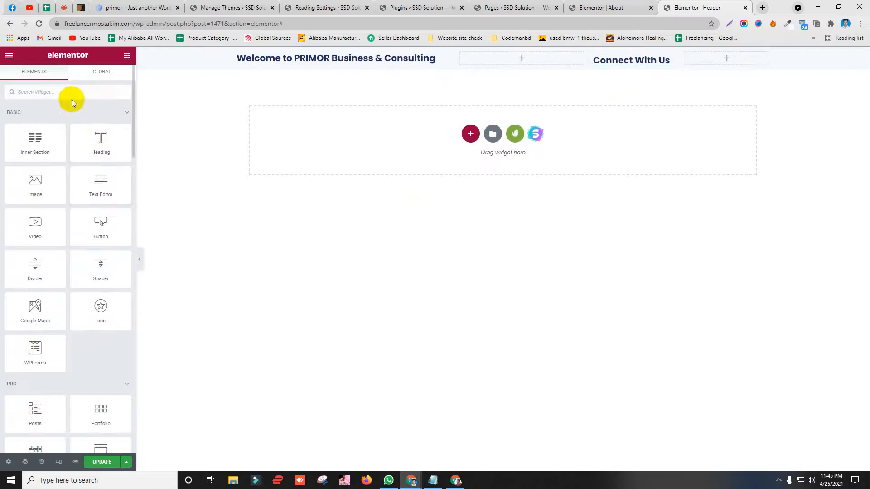
type("soci")
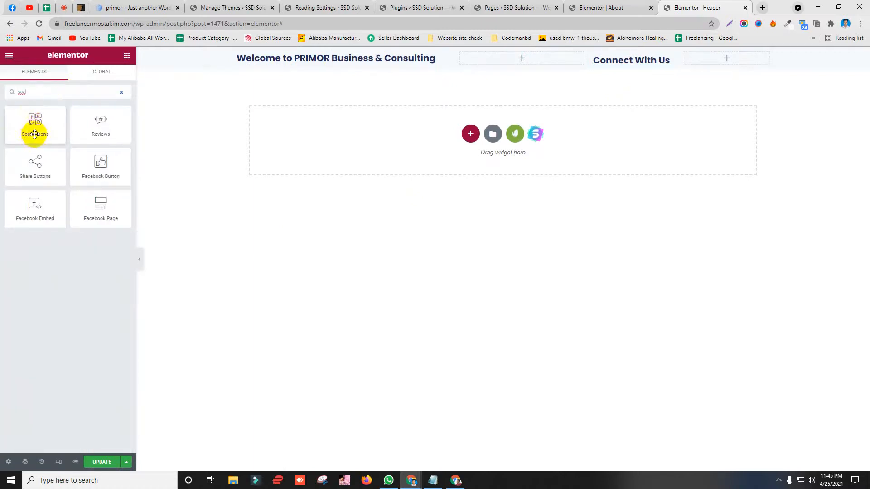
left_click_drag(34, 129, 727, 59)
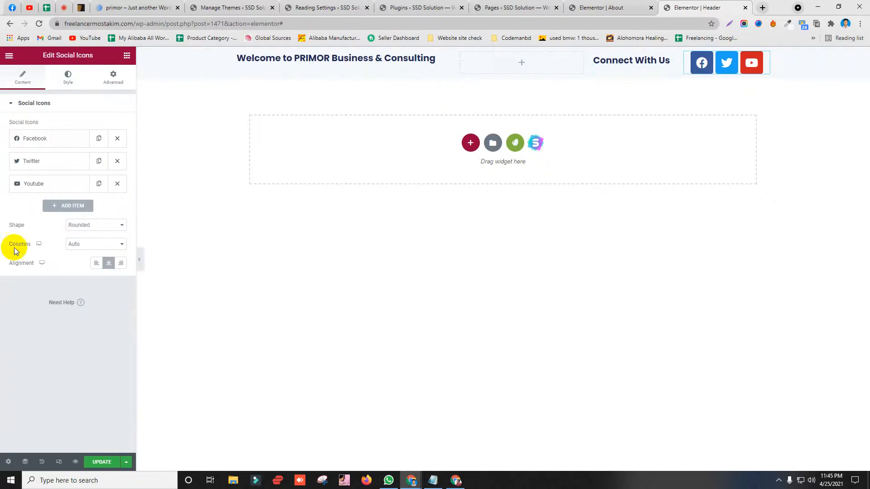
left_click(90, 248)
left_click(91, 225)
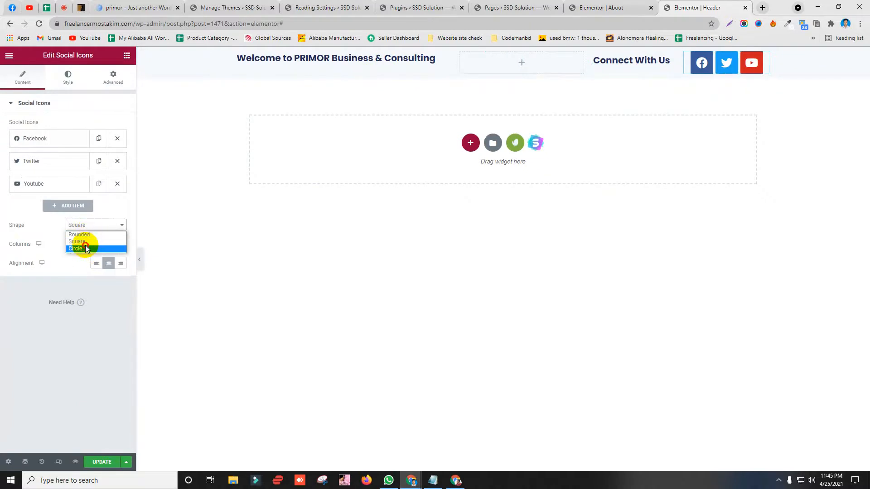
left_click(136, 7)
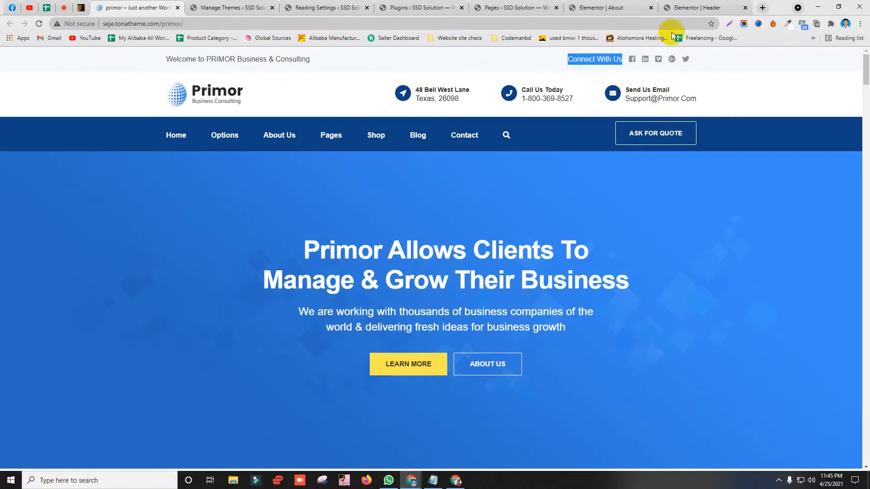
left_click(684, 7)
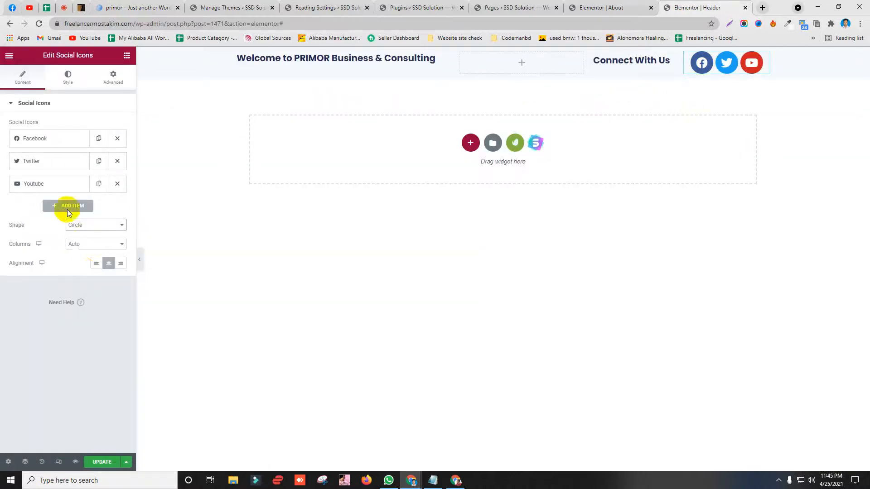
left_click(91, 227)
left_click(18, 239)
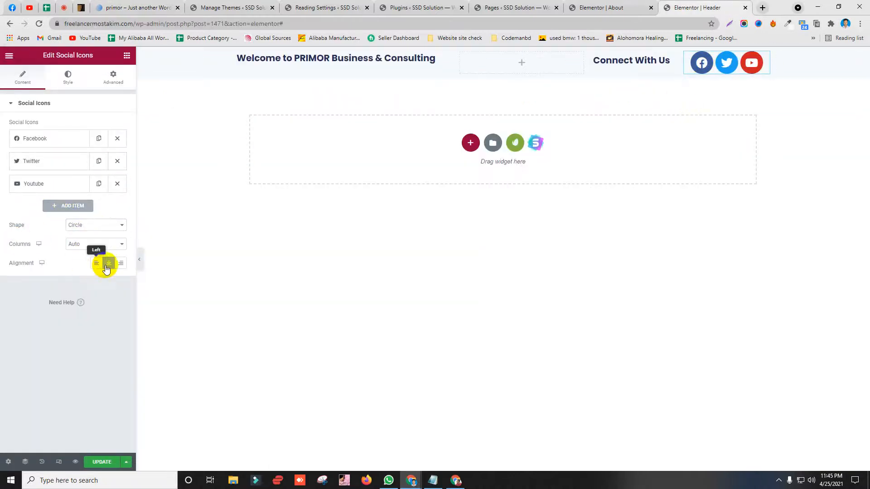
left_click(120, 263)
left_click(67, 77)
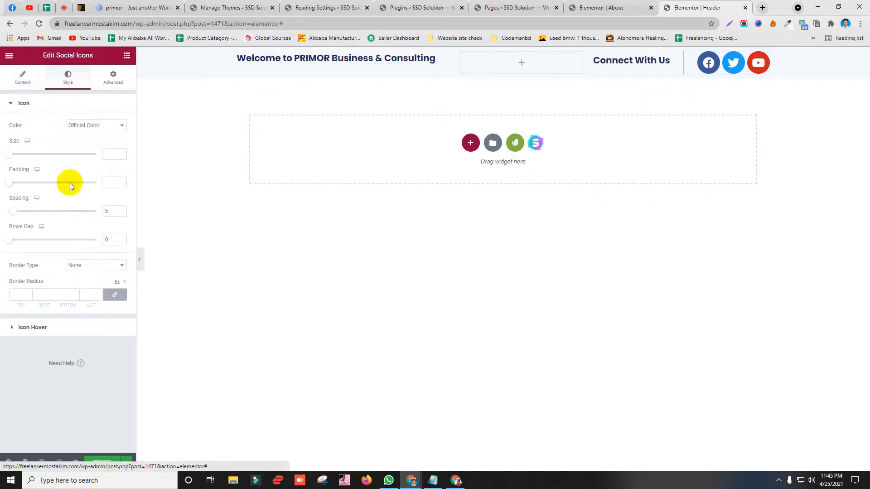
mouse_move(10, 156)
left_mouse_down()
mouse_move(18, 151)
mouse_move(10, 140)
left_mouse_up()
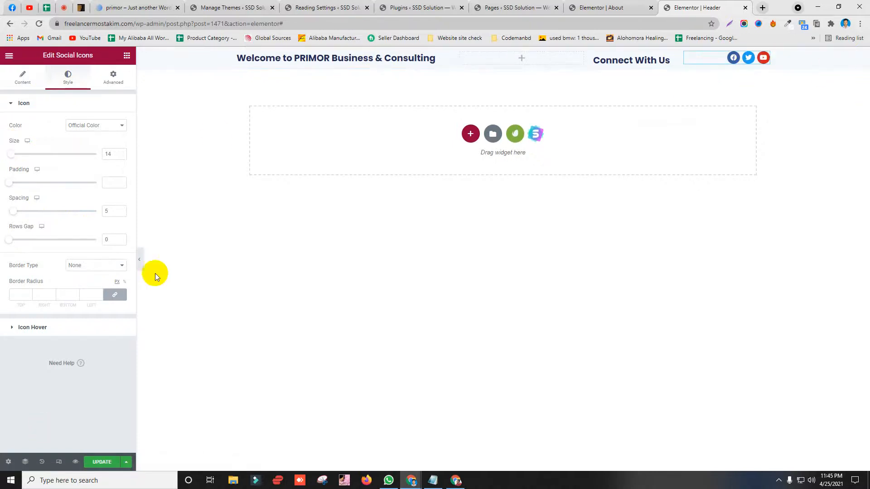
Step: Compare the welcome and Connect With Us text against the Primor site's top bar
left_click(133, 7)
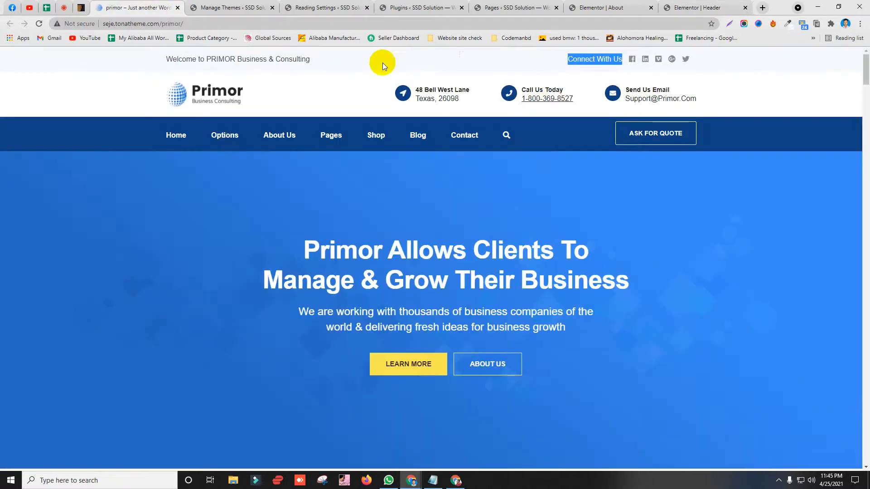
left_click_drag(308, 66, 136, 53)
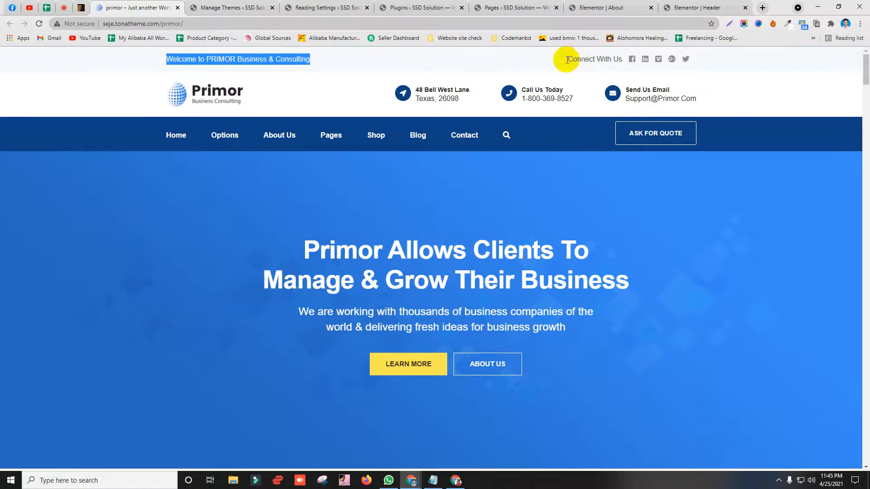
left_click_drag(568, 57, 645, 58)
left_click(709, 9)
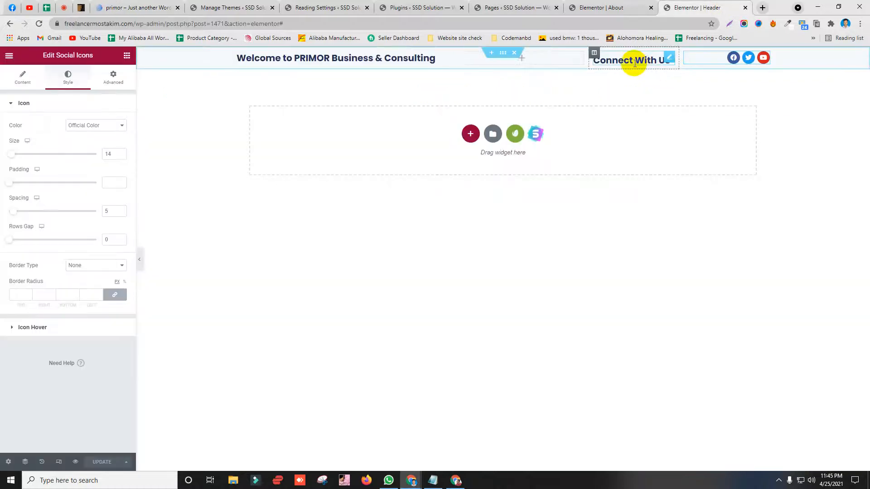
left_click(134, 8)
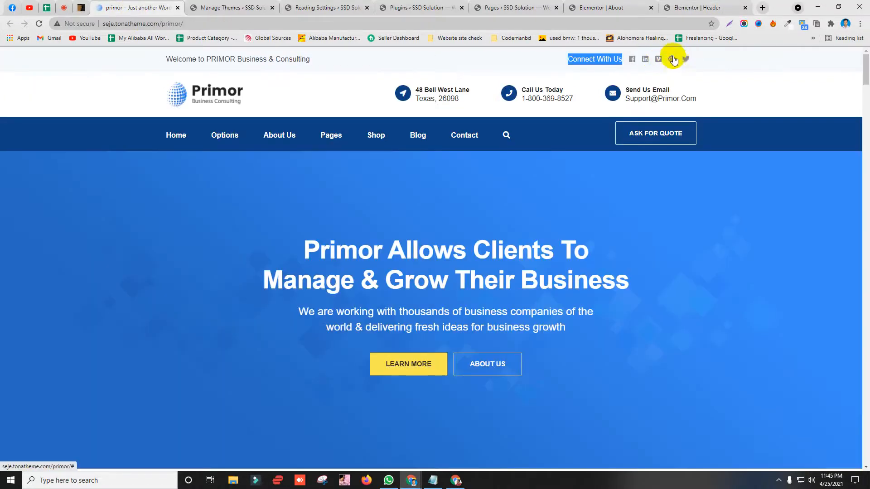
left_click(720, 8)
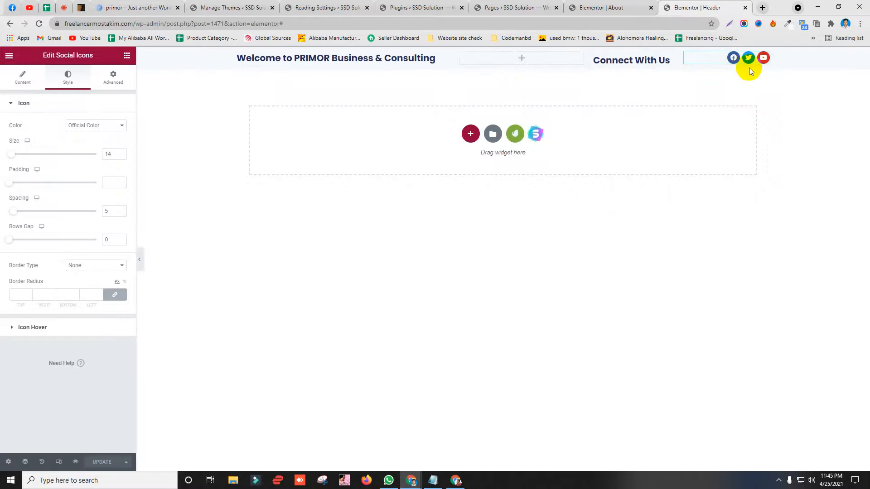
Step: Keep Facebook, Twitter and Youtube icons only, laid out in 4 columns
left_click(24, 85)
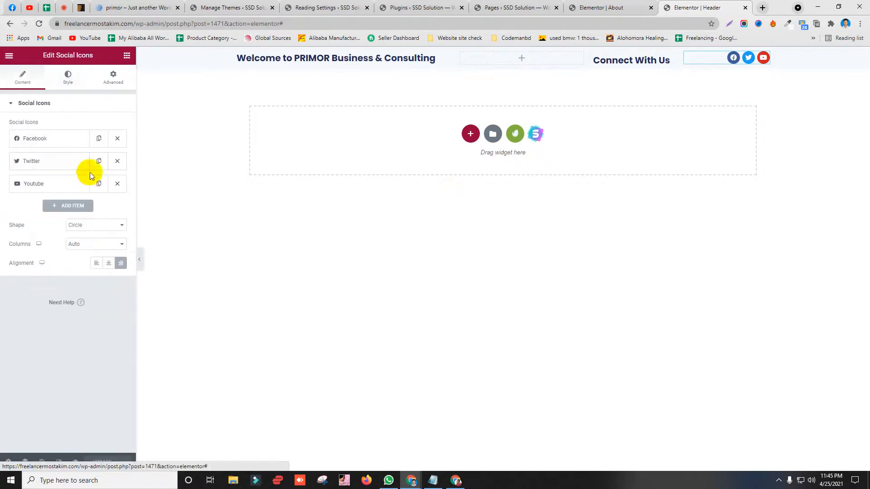
left_click(98, 184)
left_click(97, 183)
left_click(98, 184)
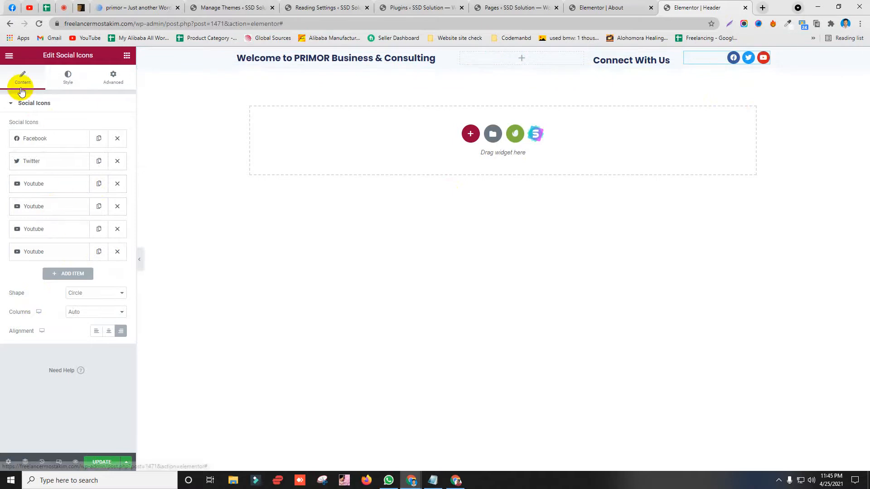
left_click(89, 312)
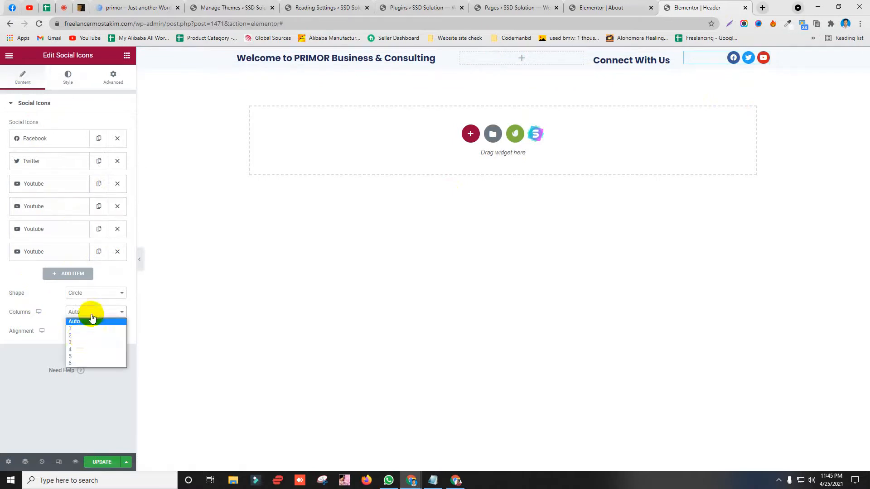
left_click(76, 352)
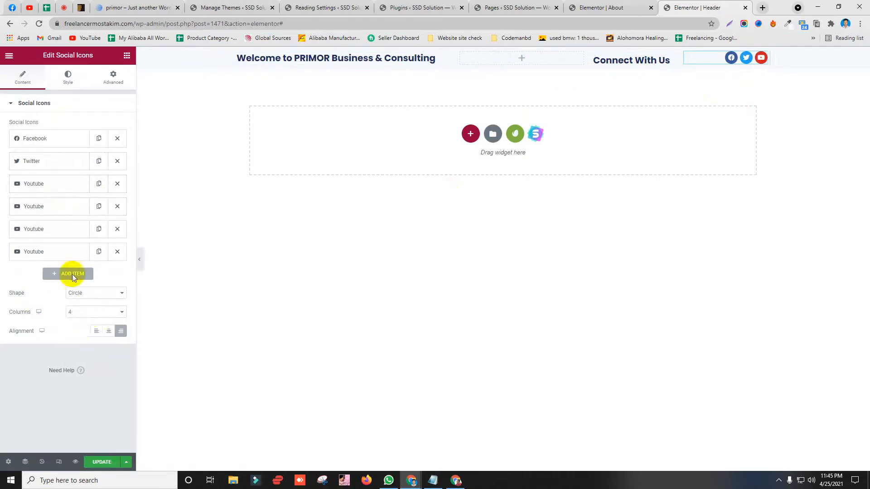
left_click(117, 251)
left_click(117, 229)
left_click(118, 207)
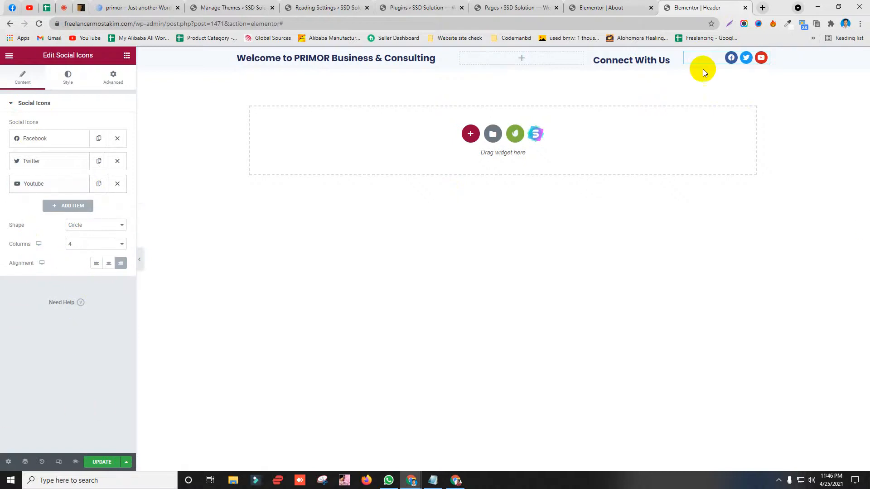
Step: Reload the Primor site and review its contact details row
left_click(136, 7)
key("F5")
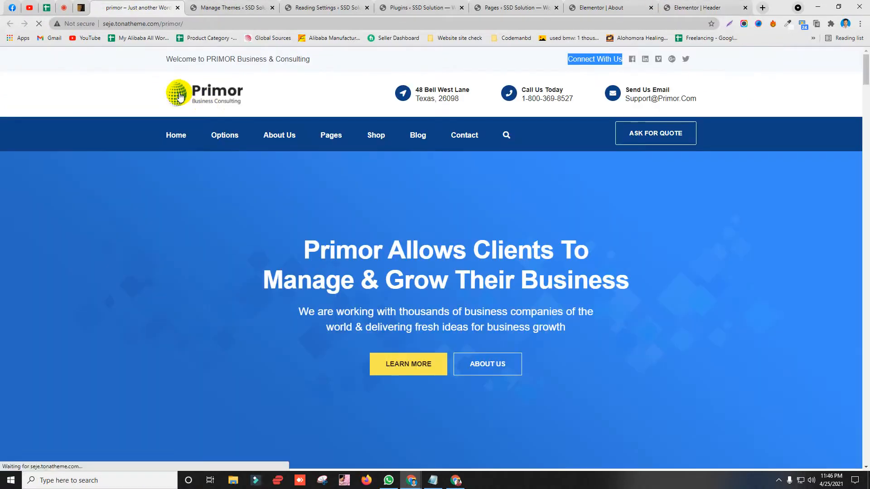
left_click(135, 77)
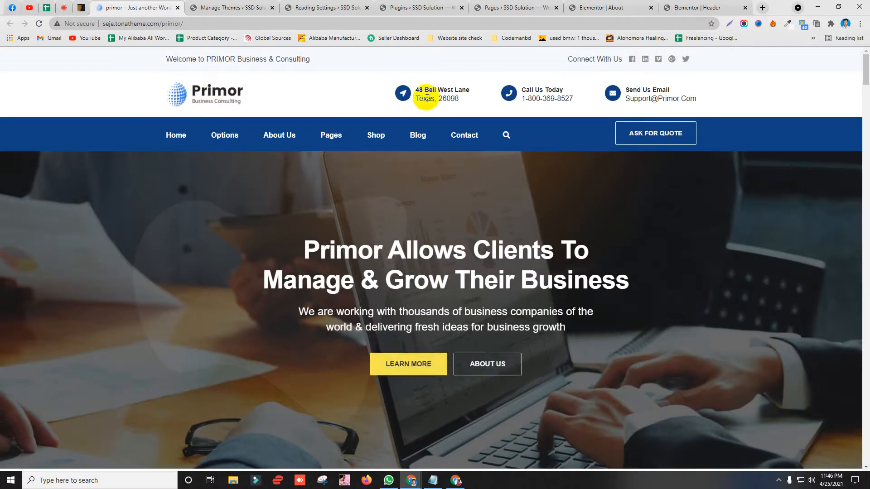
left_click_drag(415, 100, 609, 101)
left_click(611, 99)
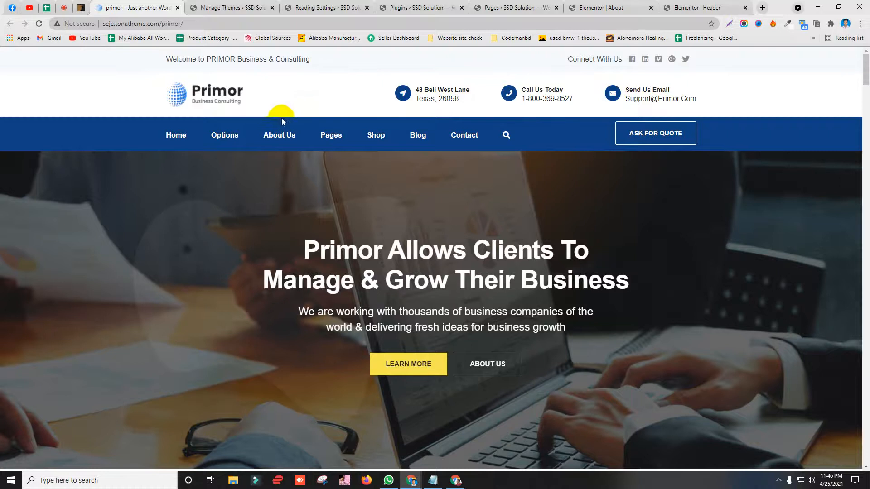
left_click(693, 7)
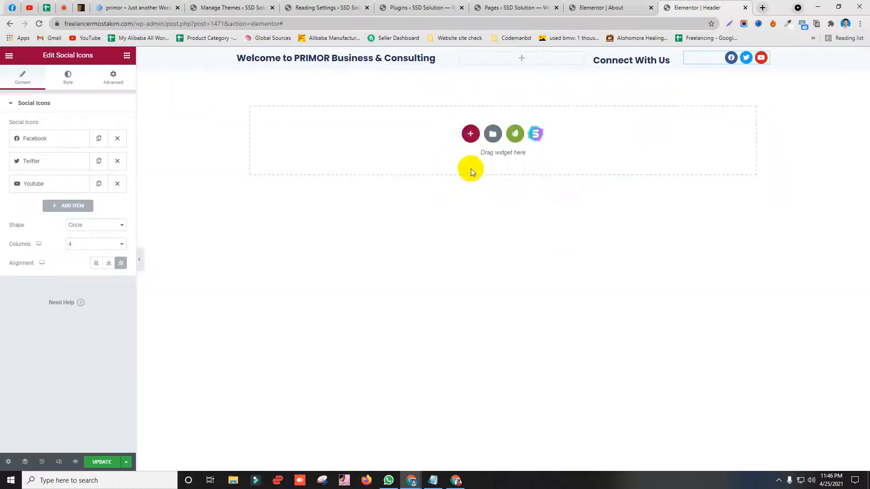
Step: Add a five-column section below the top bar with an Image widget in column one
left_click(471, 134)
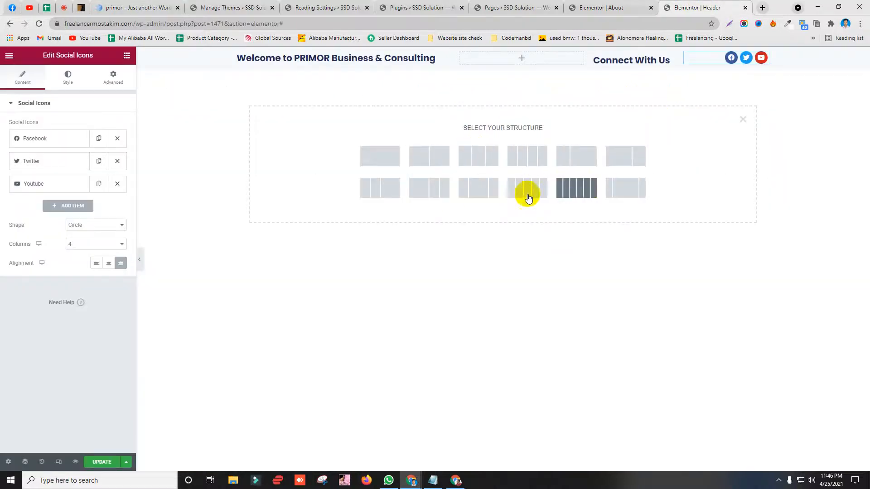
left_click(528, 191)
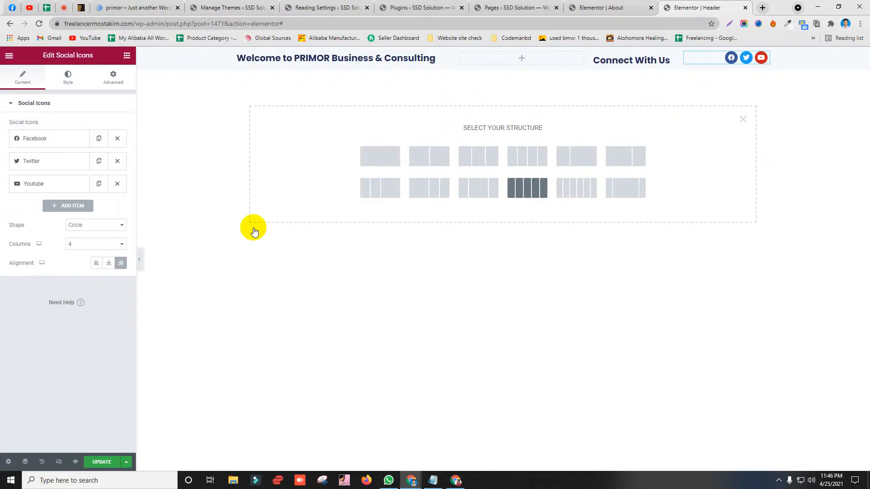
left_click(283, 80)
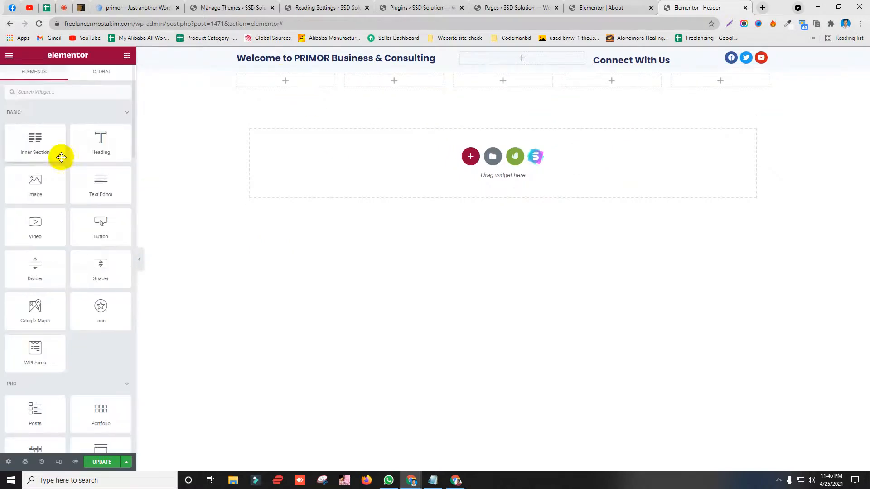
left_click_drag(25, 191, 290, 84)
Step: Save the Primor logo image from the demo site into the Downloads folder
left_click(138, 6)
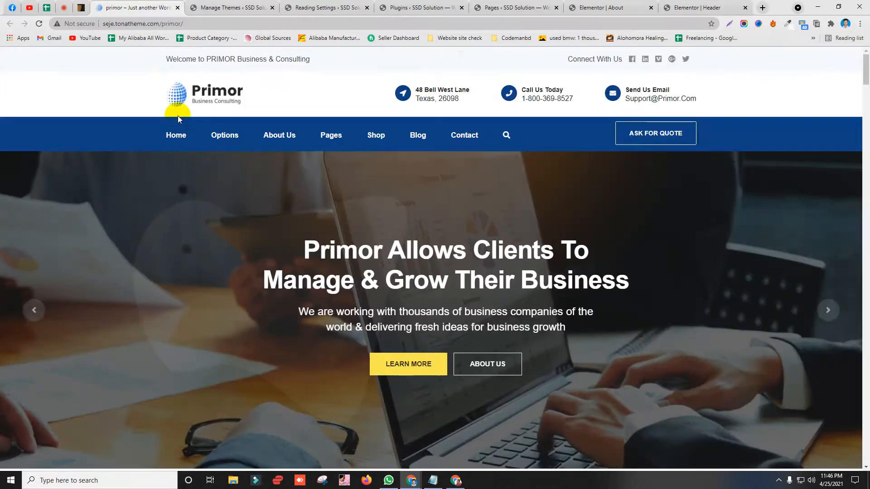
right_click(216, 93)
left_click(749, 103)
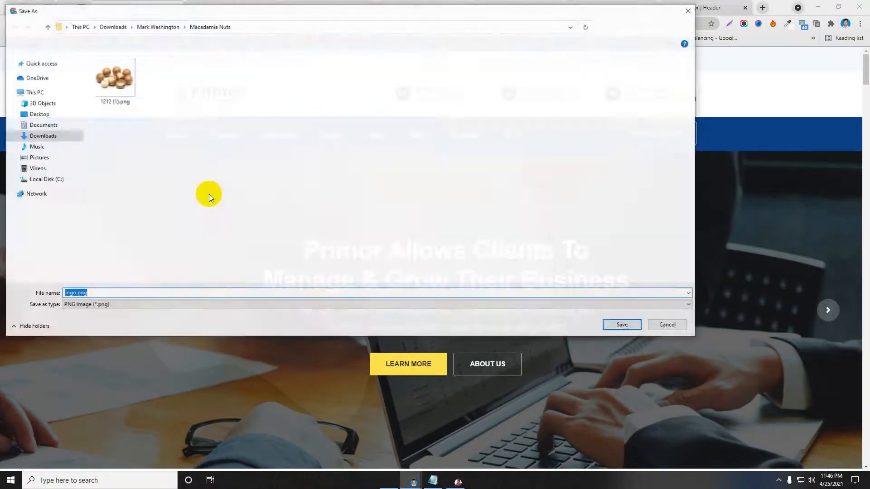
key("Return")
left_click(684, 4)
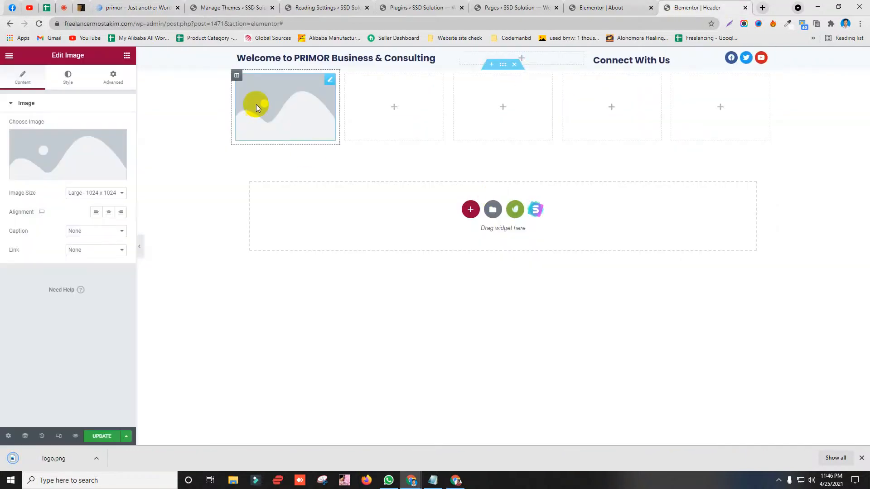
left_click(54, 156)
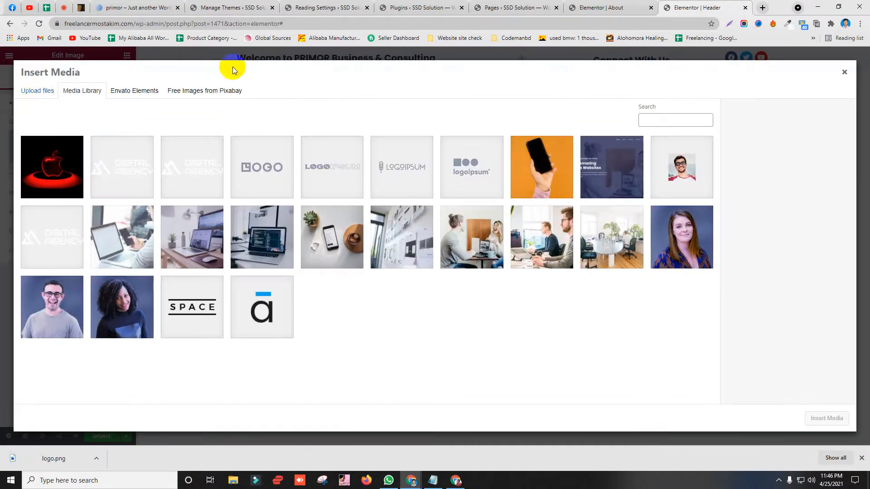
left_click(138, 7)
right_click(212, 83)
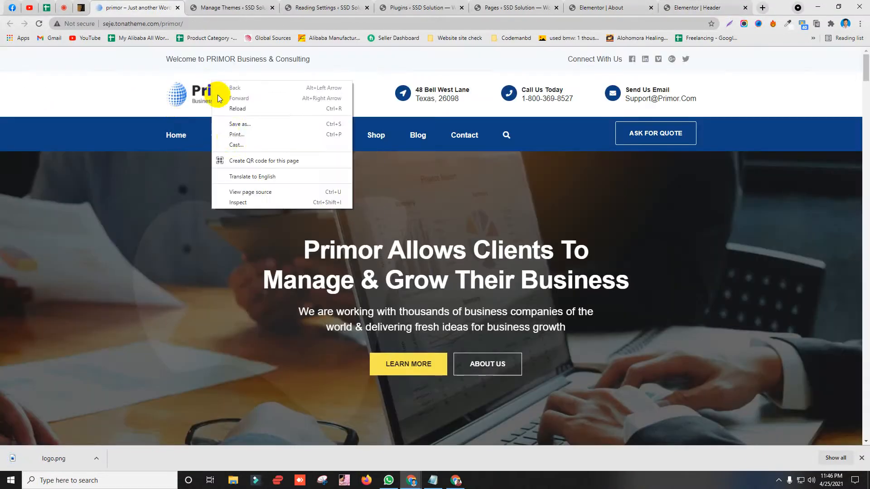
right_click(191, 91)
left_click(226, 197)
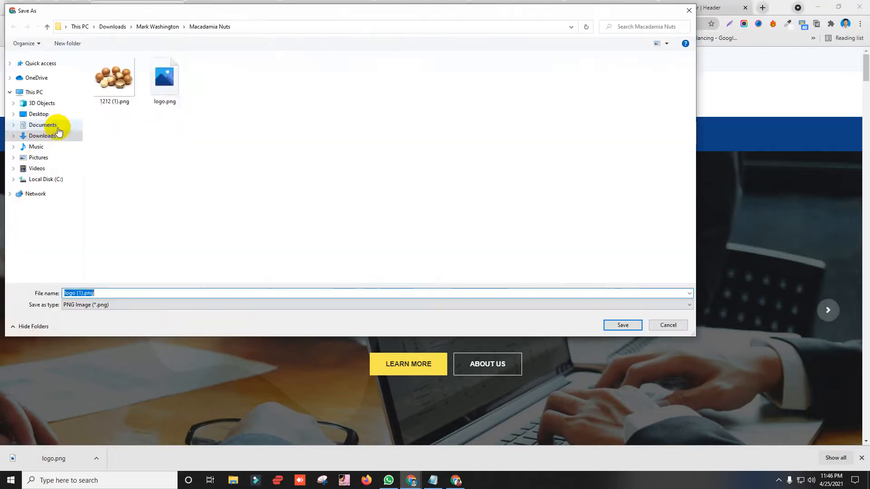
left_click(52, 135)
left_click(621, 325)
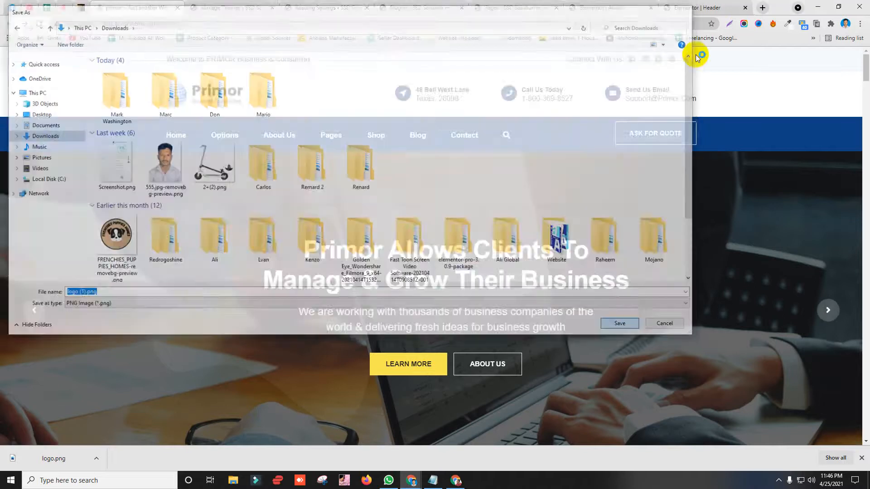
Step: Upload logo (1).png and insert it into the Image widget
left_click(718, 8)
left_click(41, 93)
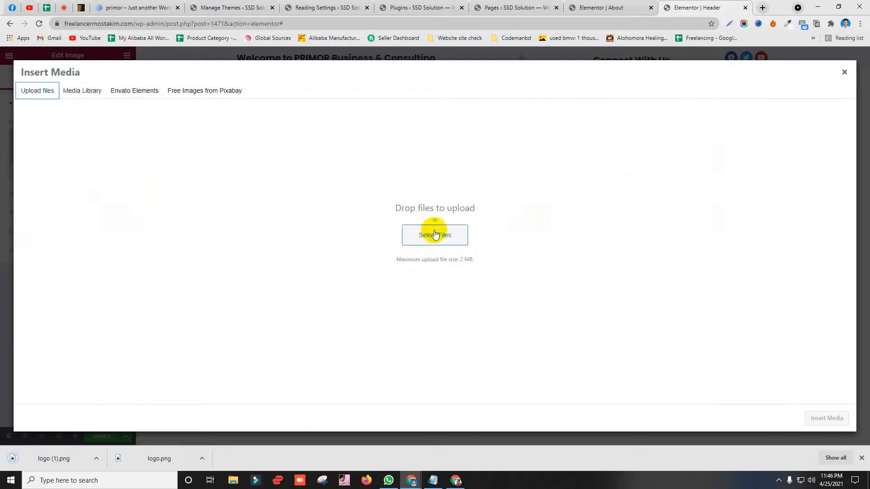
left_click(434, 232)
double_click(111, 108)
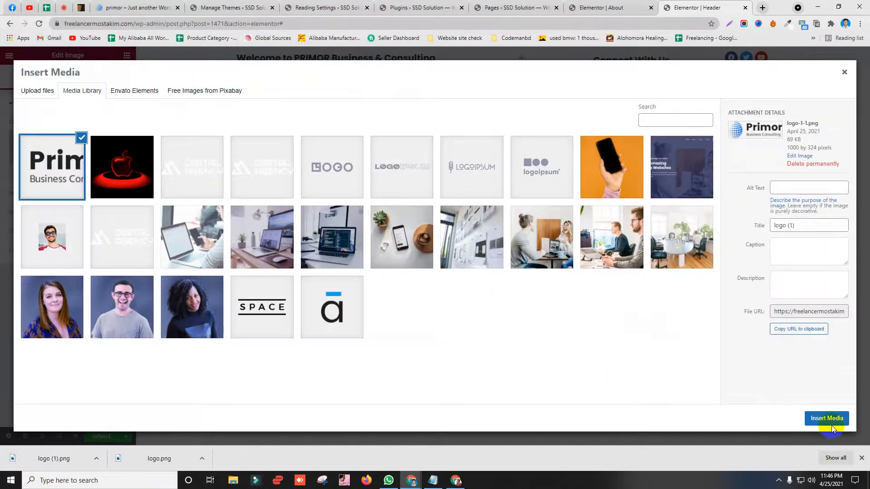
left_click(827, 419)
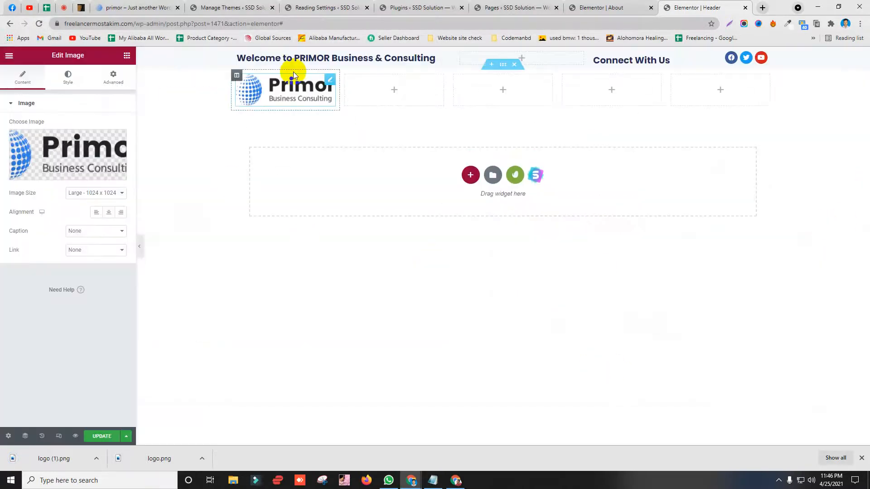
left_click(97, 6)
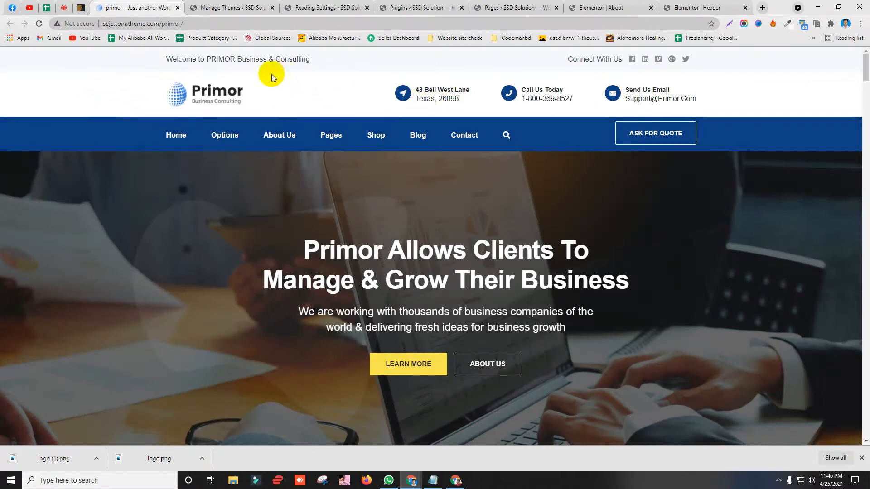
Step: Widen the second, third and fourth columns of the logo row
left_click(698, 7)
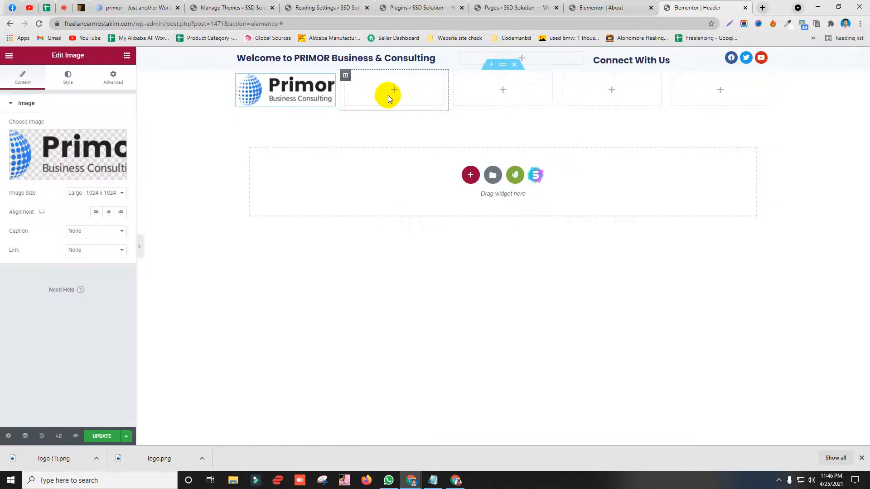
left_click_drag(450, 91, 472, 89)
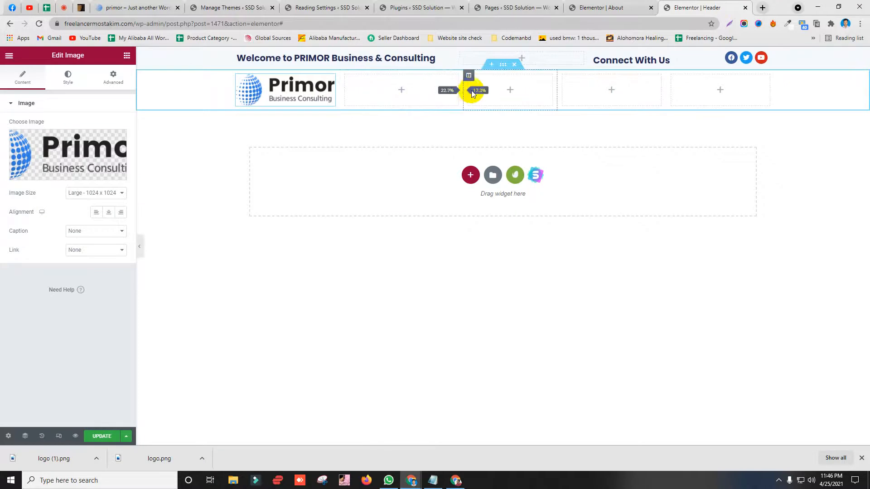
left_click_drag(574, 93, 574, 92)
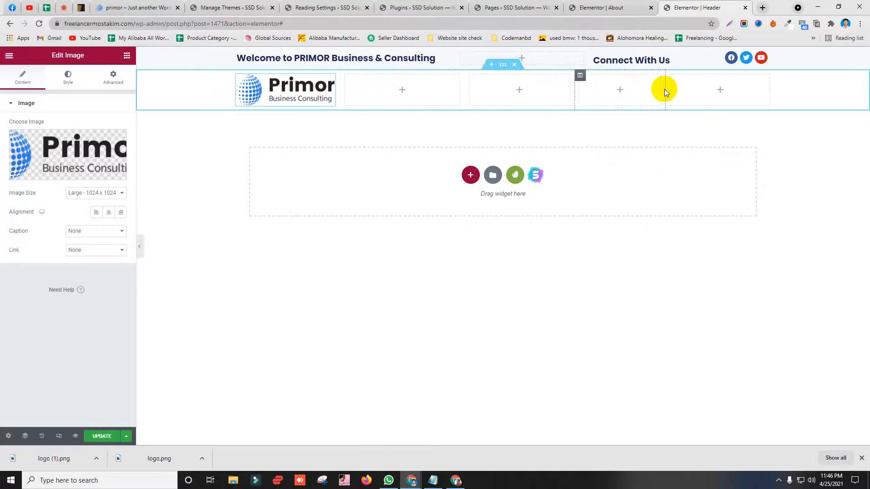
left_click(717, 93)
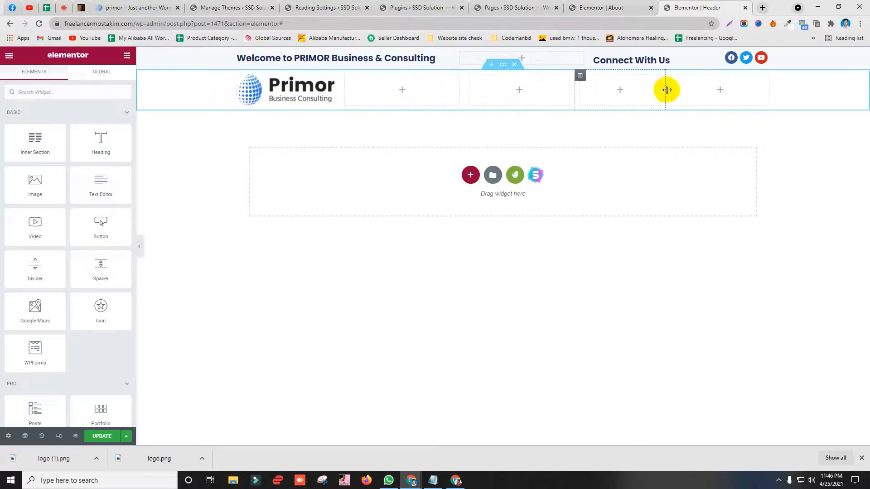
left_click_drag(666, 89, 683, 97)
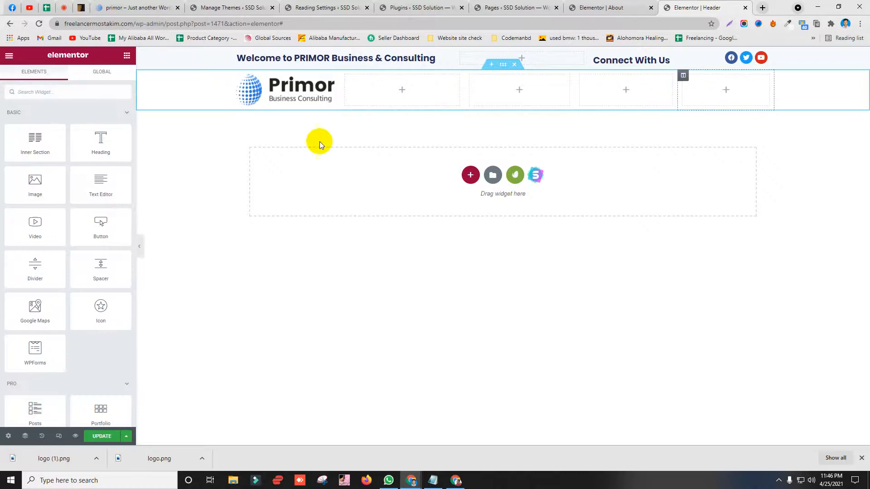
Step: Add an Icon List widget to the last column, keeping only its first item
left_click(70, 98)
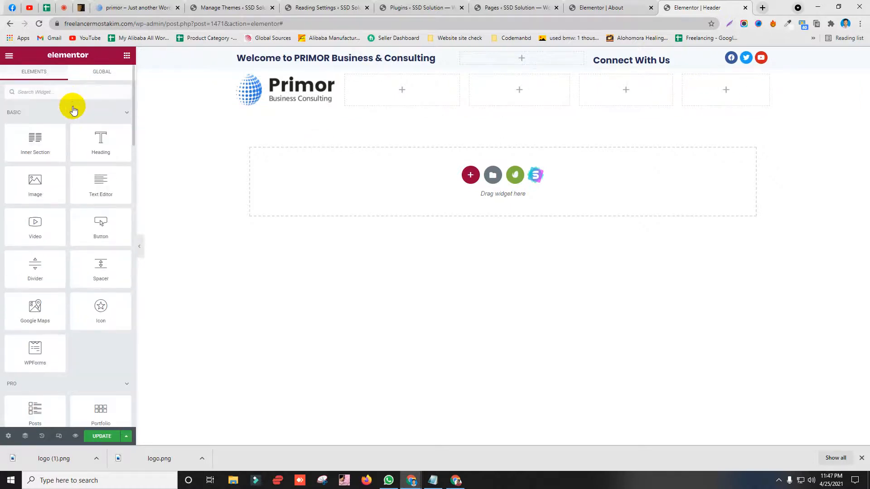
type("ico")
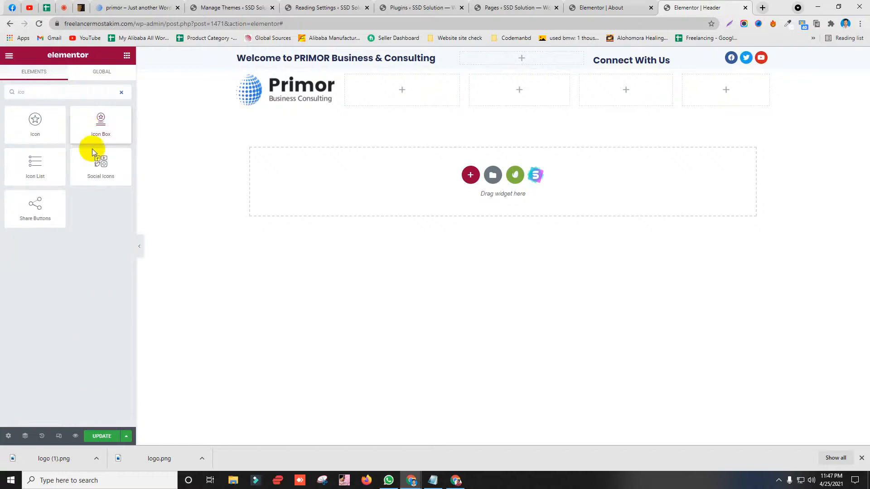
left_click_drag(29, 163, 733, 86)
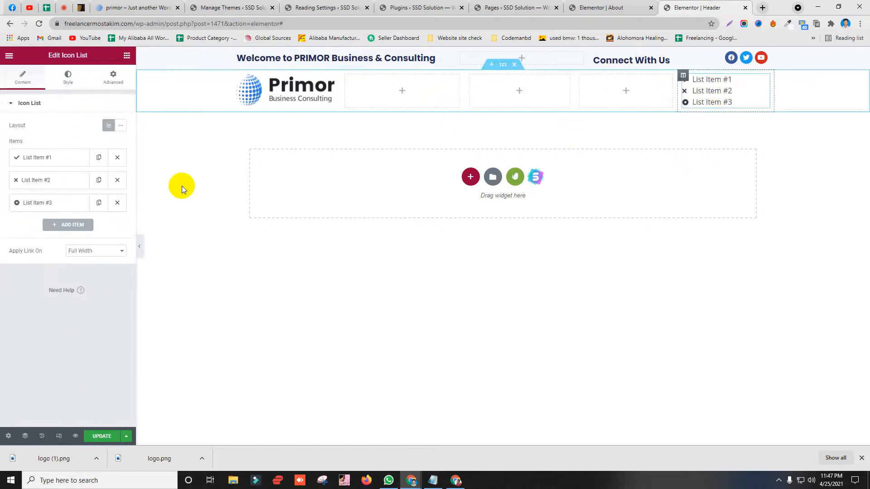
left_click(117, 203)
left_click(118, 181)
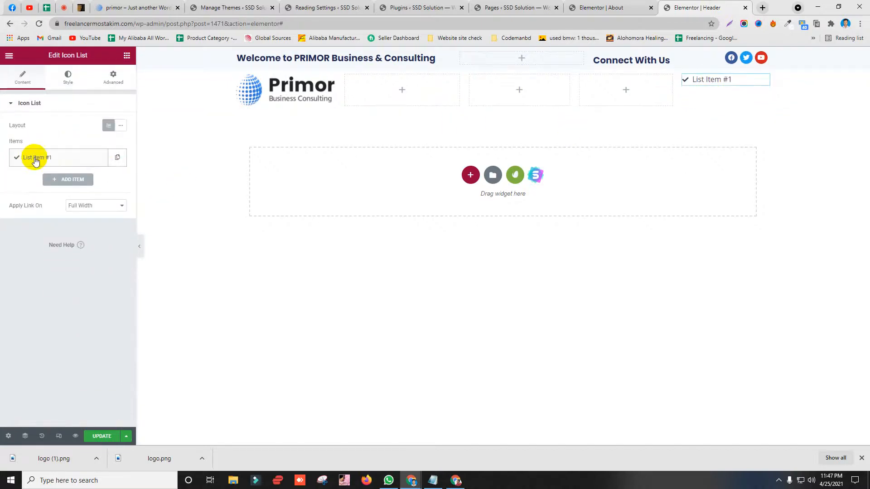
left_click(34, 158)
Step: Copy 'Send Us Email' from the demo site and clear the list item's text
left_click(136, 8)
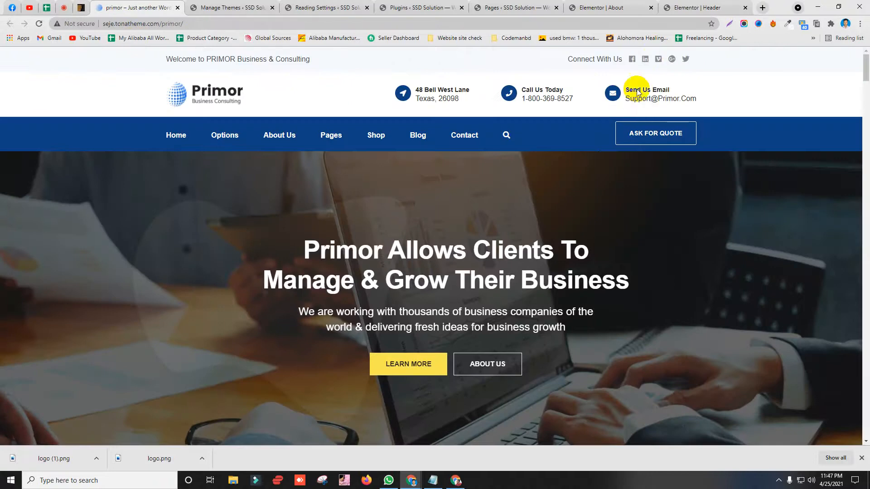
left_click_drag(627, 89, 667, 91)
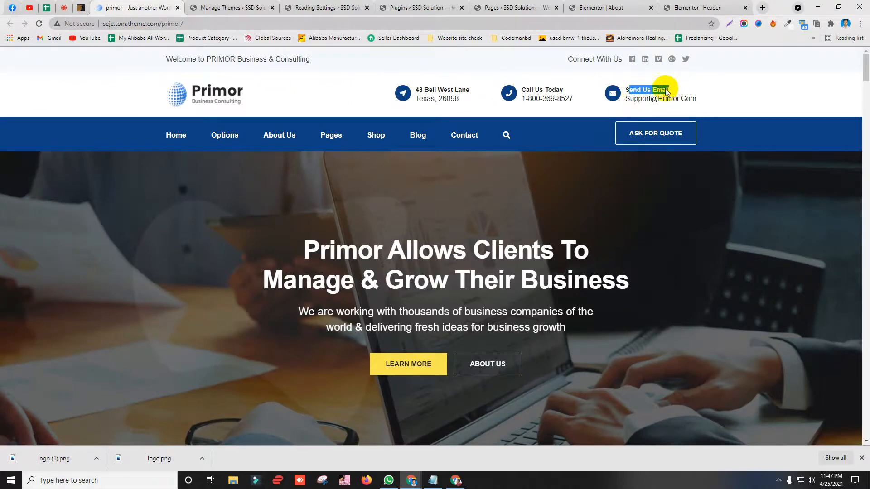
right_click(666, 92)
left_click(675, 94)
left_click(698, 8)
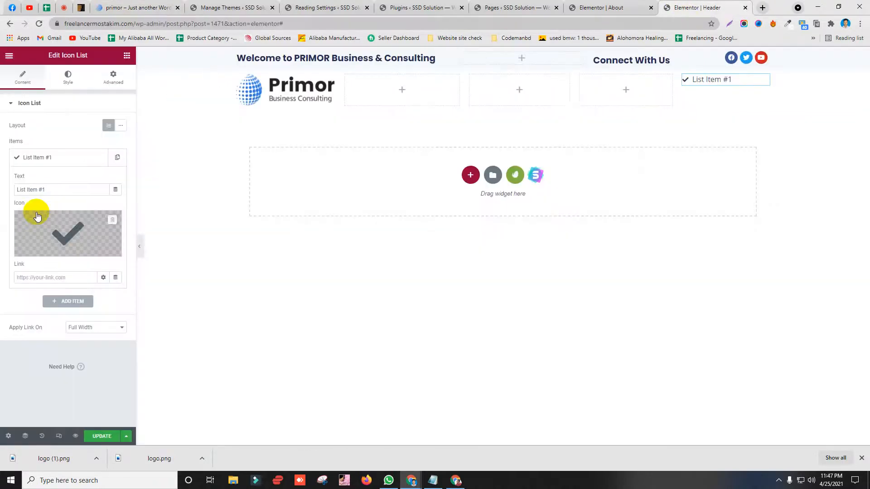
left_click_drag(54, 196, 1, 190)
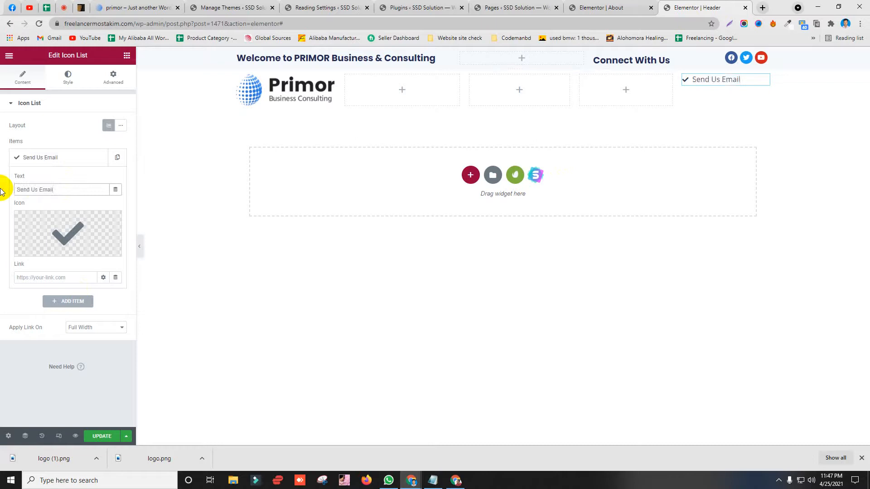
key("ctrl+z")
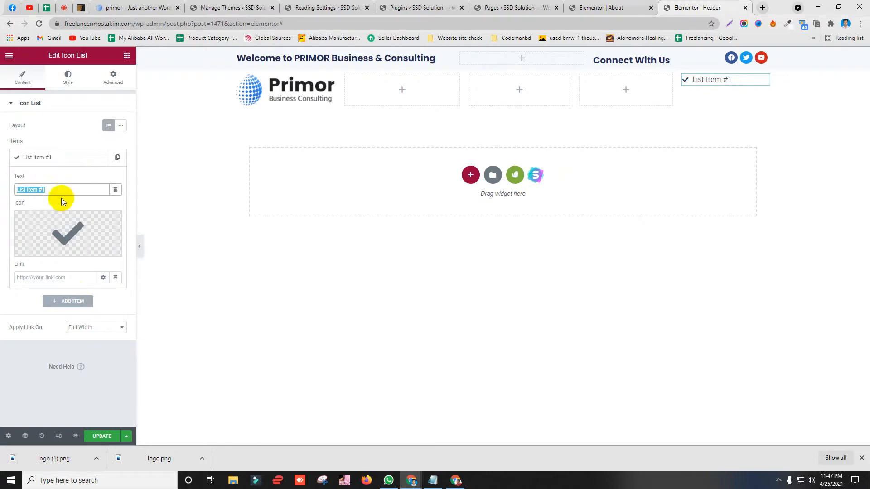
key("BackSpace")
left_click(122, 7)
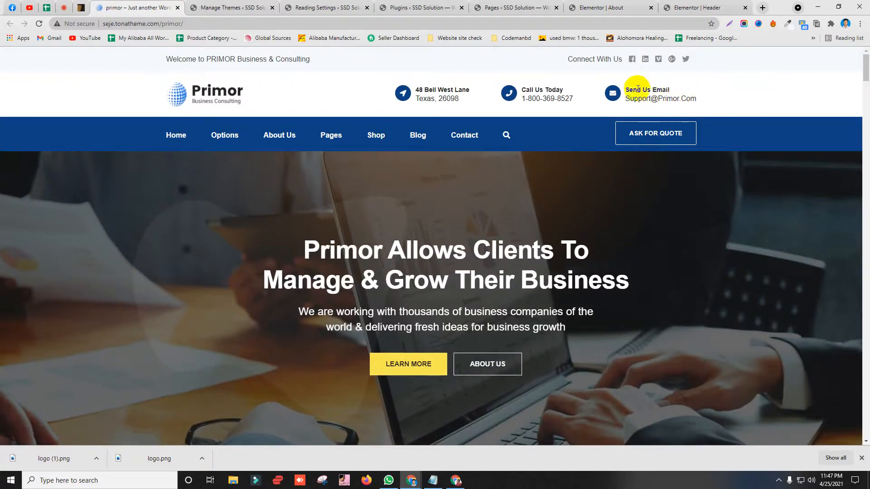
left_click_drag(628, 88, 675, 96)
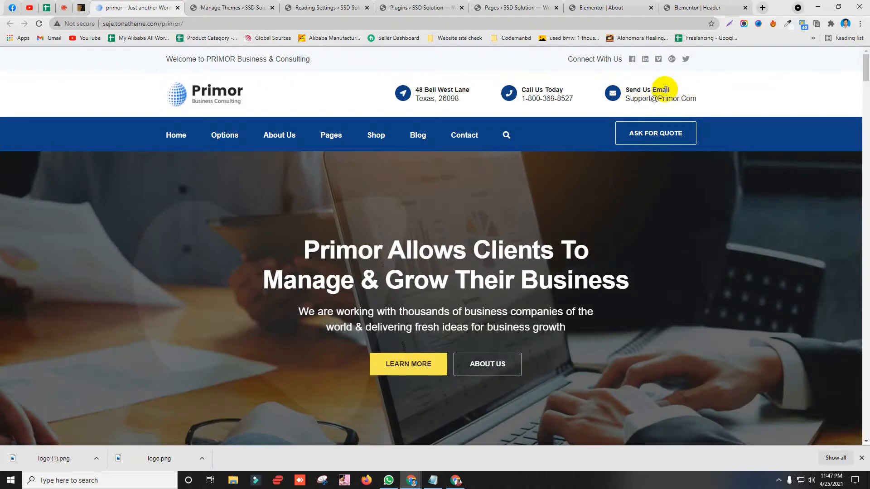
left_click(669, 7)
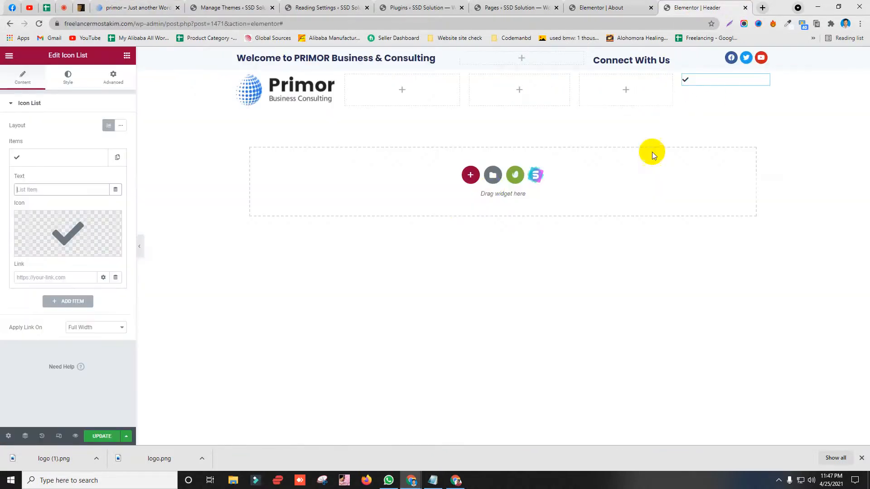
Step: Browse the template kit's Free Blocks to the Contact category and locate the Let's Get In Touch block
left_click(510, 176)
left_click(522, 99)
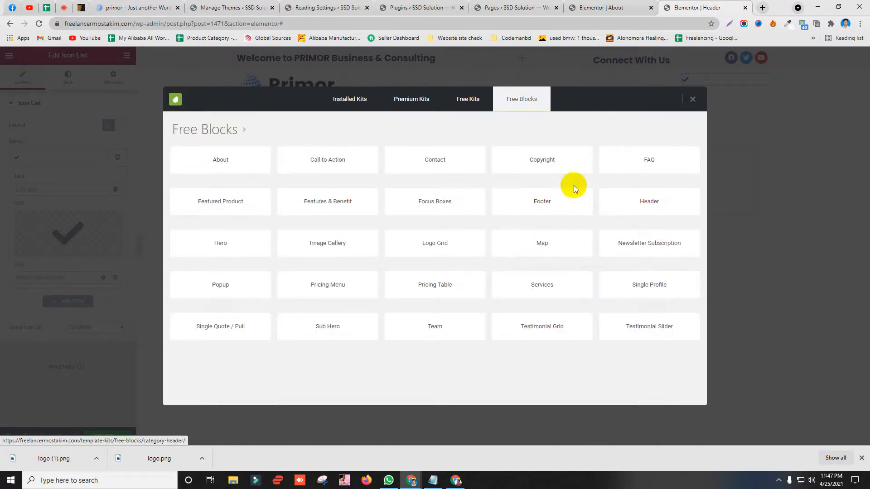
left_click(546, 158)
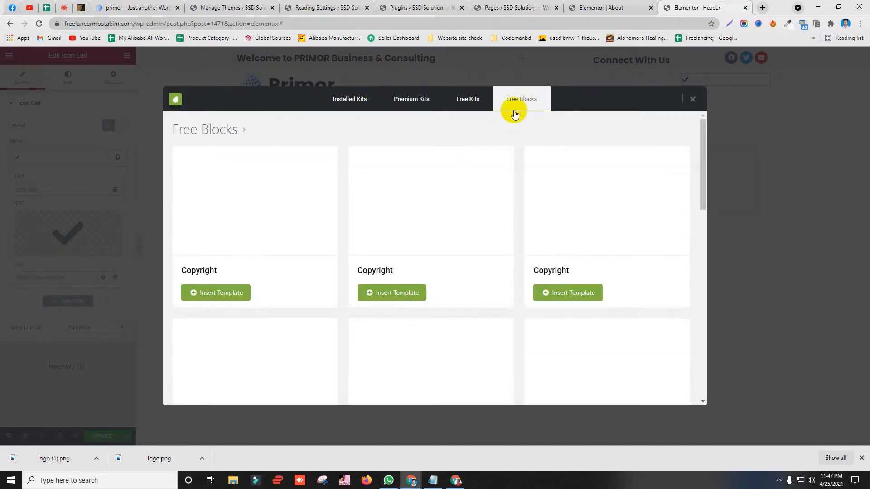
left_click(514, 111)
left_click(446, 166)
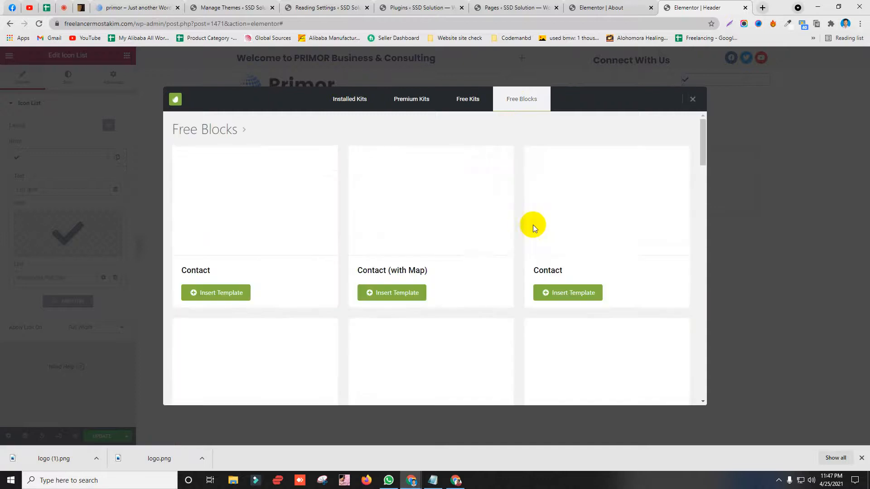
scroll(539, 230, "down", 3)
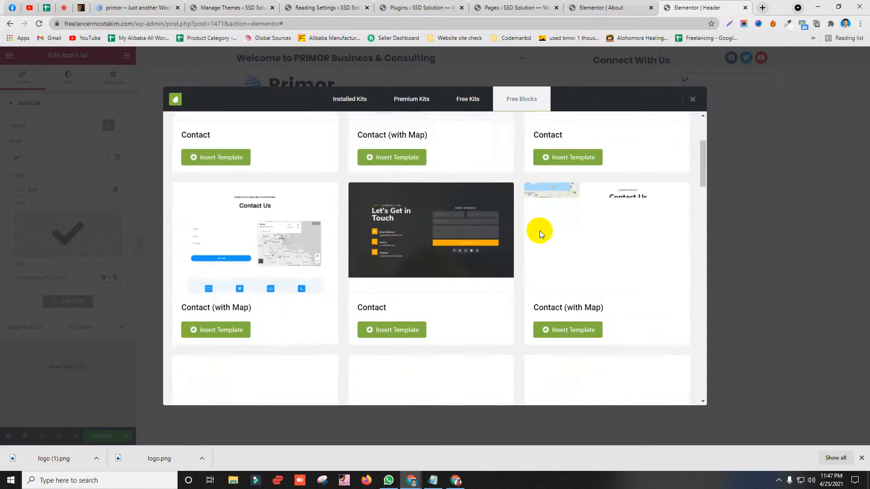
scroll(386, 268, "down", 8)
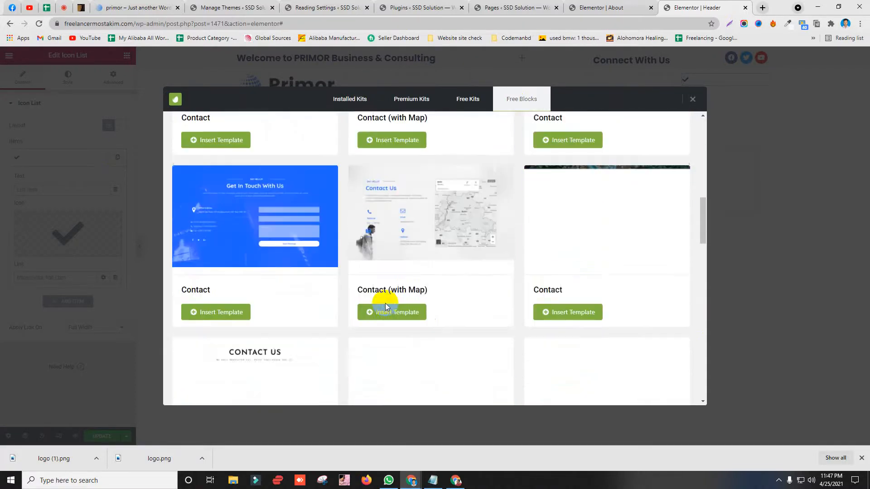
scroll(392, 294, "down", 3)
scroll(425, 267, "up", 4)
scroll(416, 250, "down", 3)
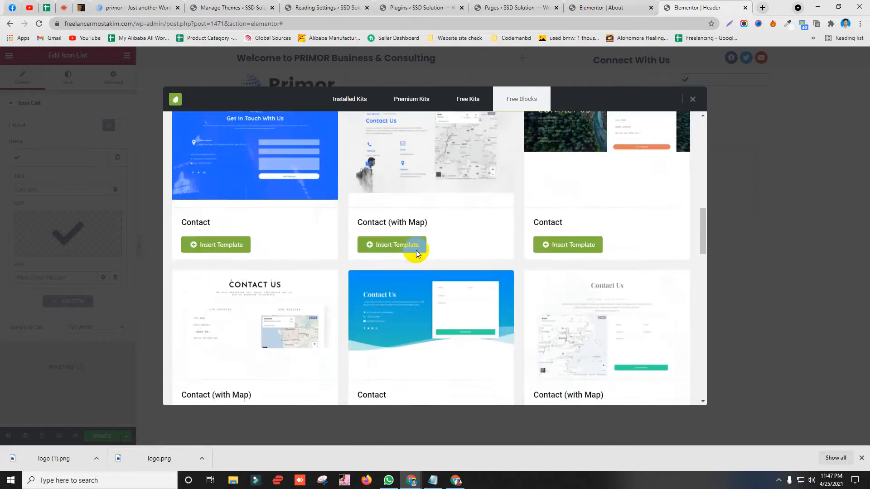
scroll(417, 254, "down", 12)
scroll(451, 253, "up", 1)
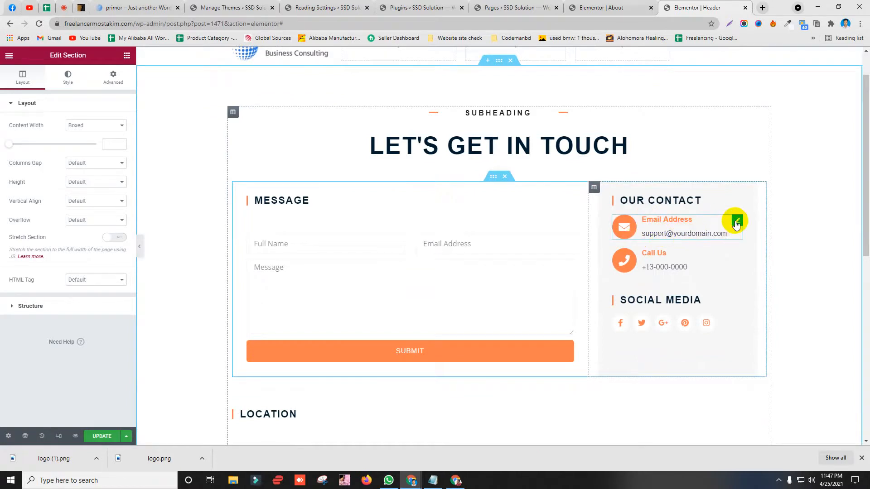
Step: Copy the contact block's Email Address icon box and paste it into two header columns
scroll(729, 224, "up", 1)
right_click(737, 269)
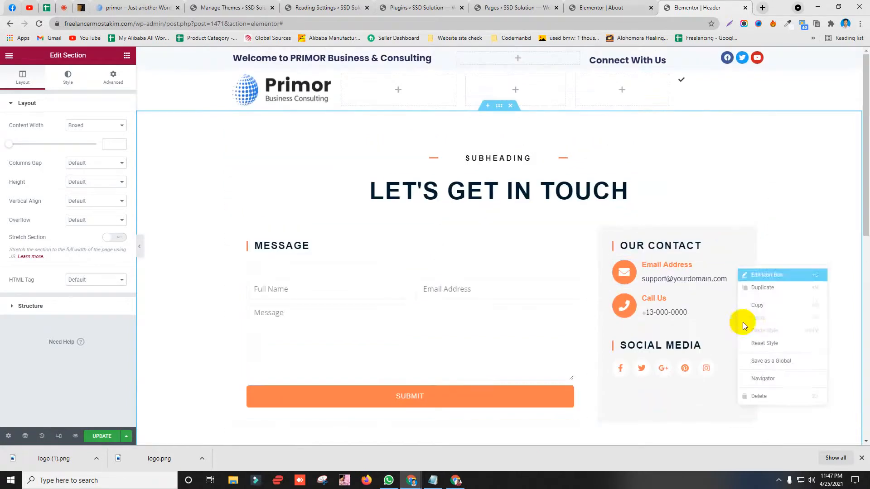
left_click(757, 306)
right_click(633, 93)
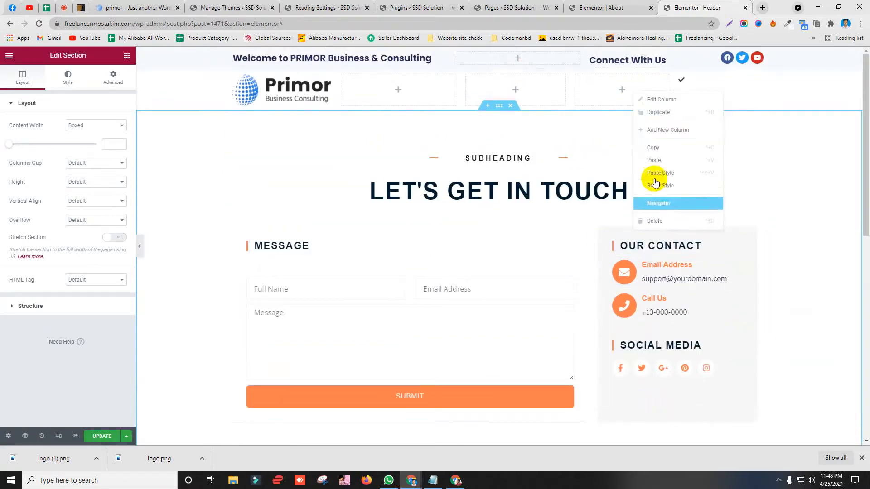
left_click(661, 160)
right_click(703, 88)
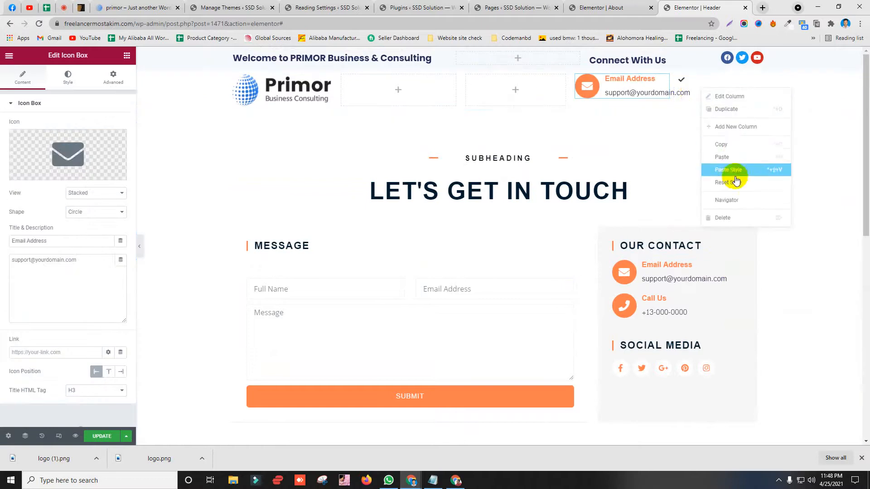
left_click(743, 154)
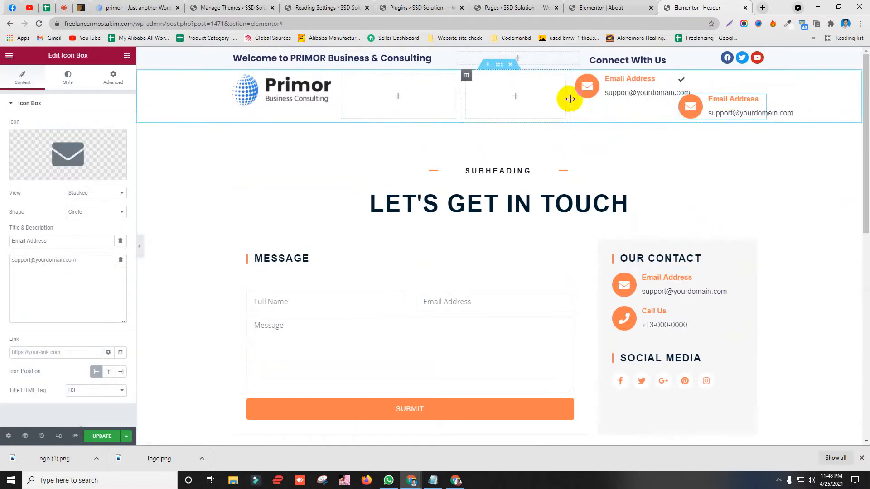
Step: Narrow the middle and Email header columns and delete the second Email box
left_click_drag(570, 99, 414, 95)
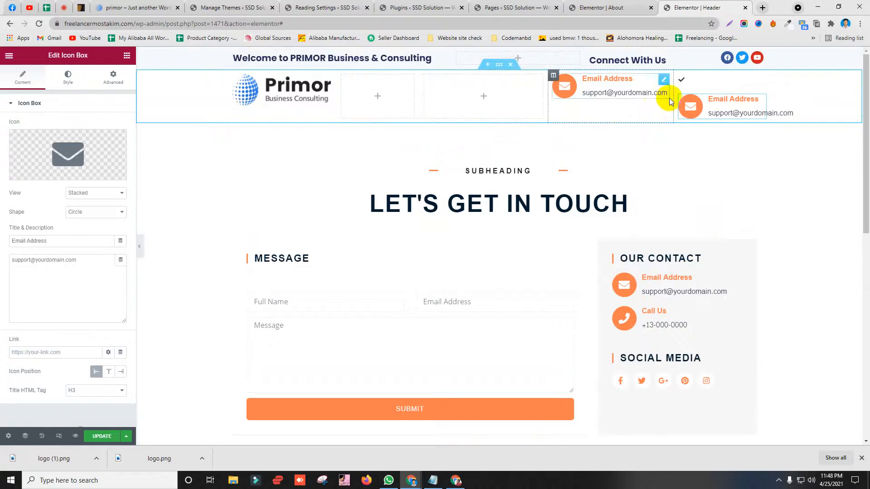
left_click_drag(674, 95, 645, 90)
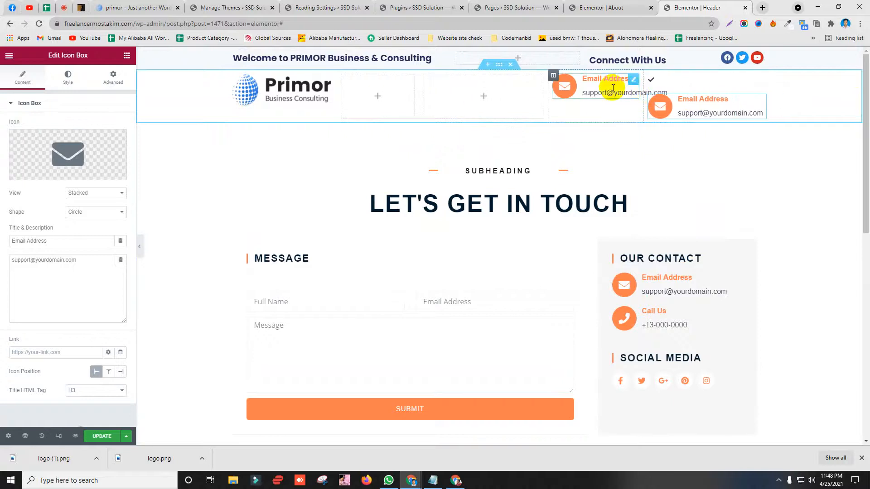
right_click(687, 103)
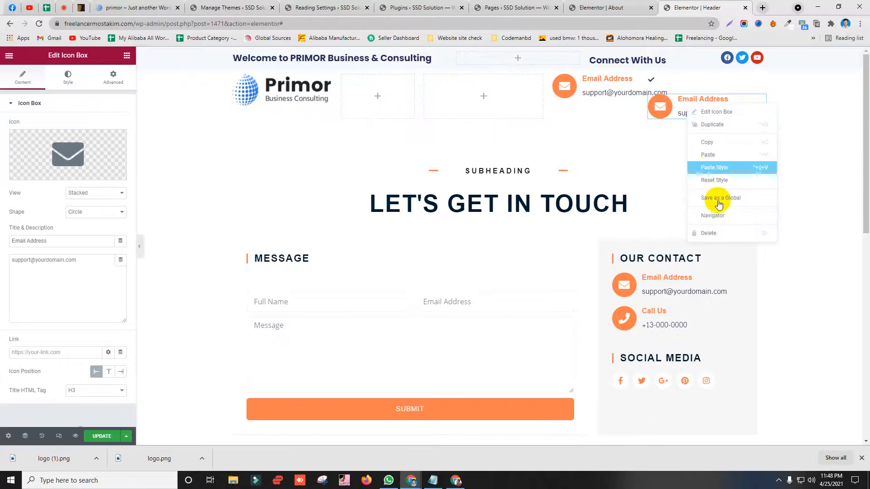
left_click(719, 232)
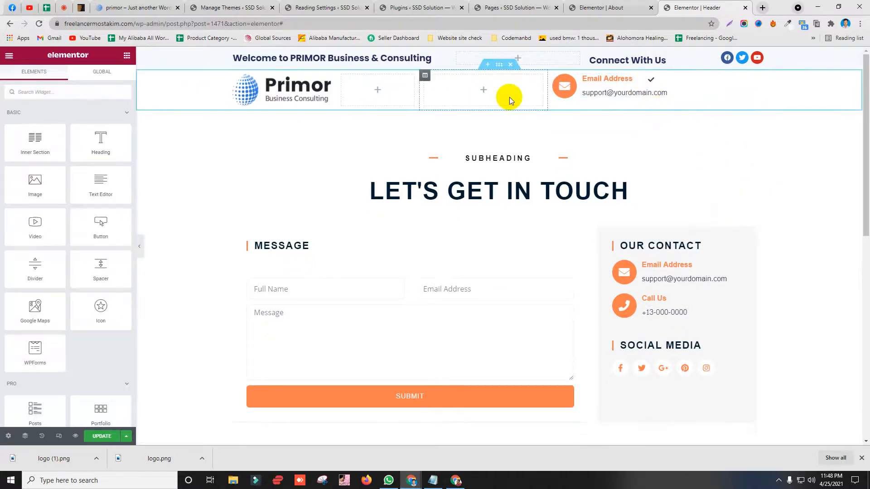
Step: Paste the Email box into the right column, delete the extra column, and fill the empty column
right_click(708, 90)
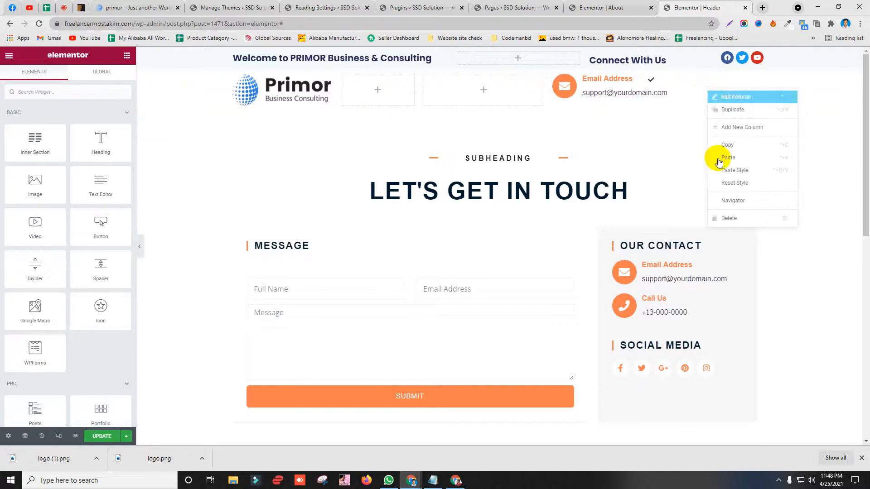
left_click(728, 157)
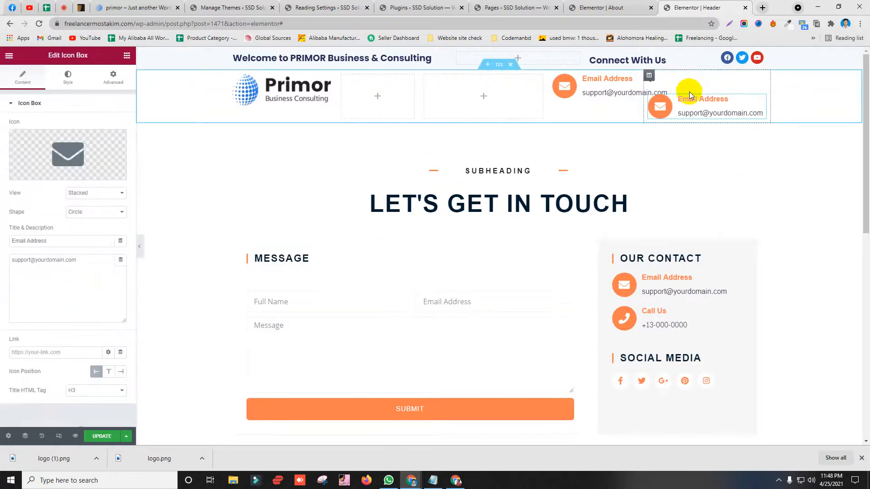
right_click(649, 75)
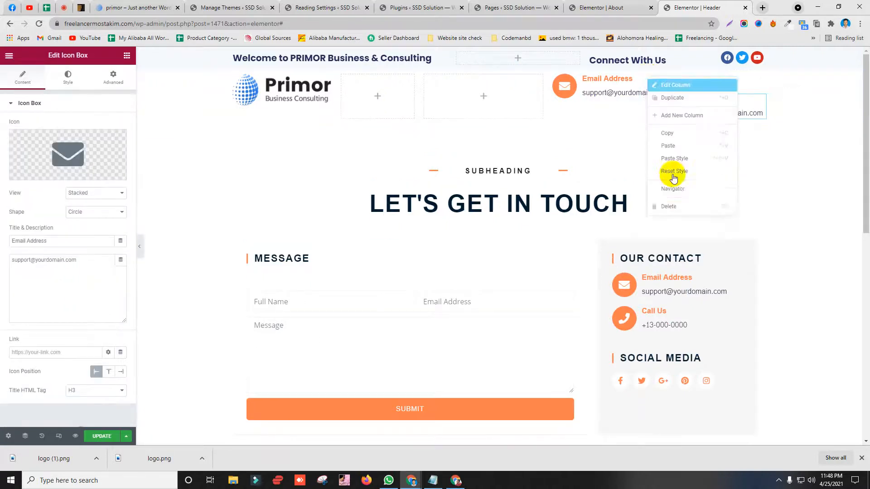
key("Delete")
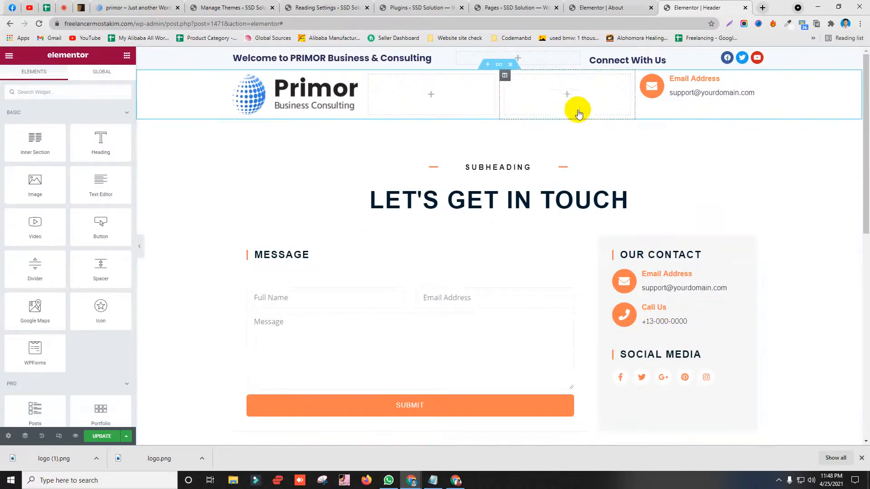
right_click(549, 104)
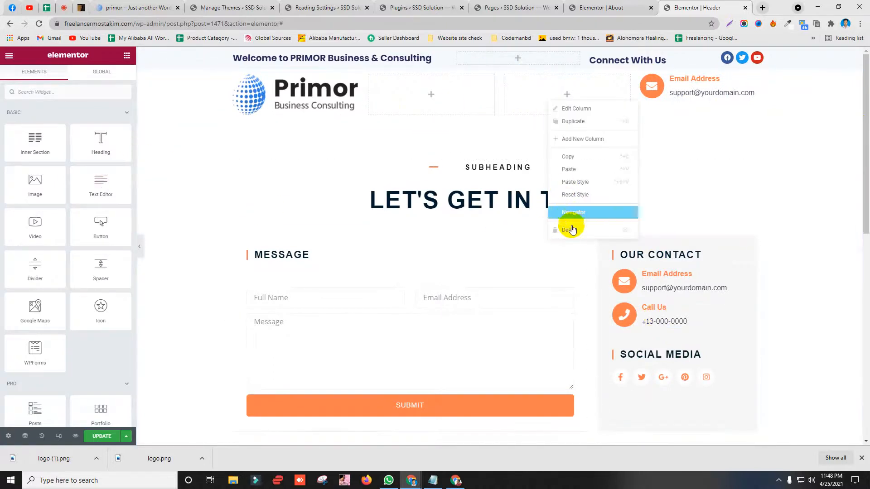
left_click(577, 169)
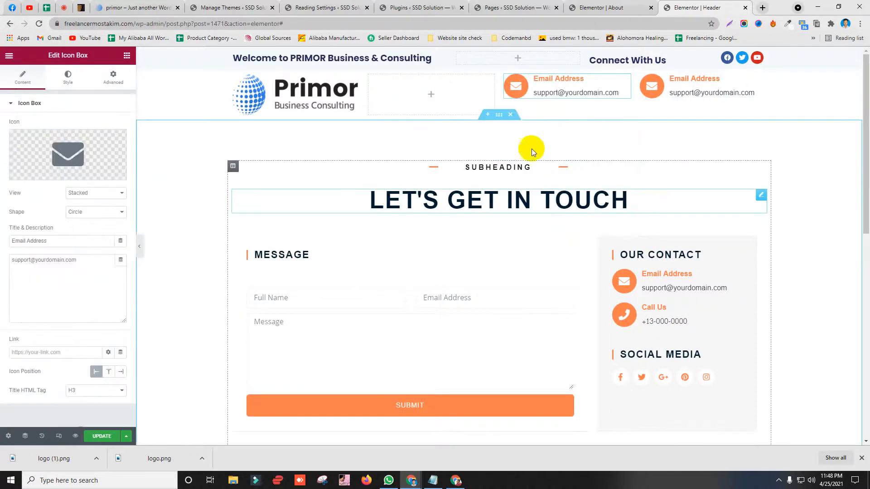
Step: Compare with the Primor demo header, then narrow the logo column and widen both Email columns
left_click(117, 8)
left_click(737, 6)
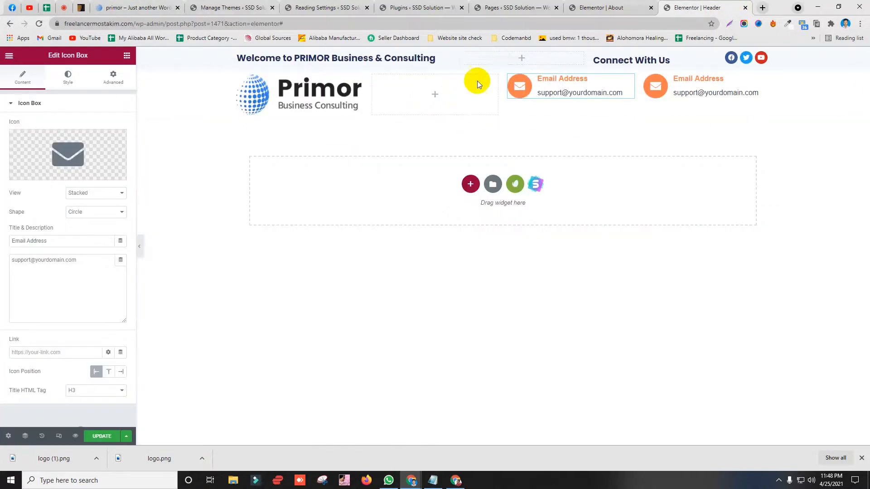
left_click_drag(364, 96, 329, 90)
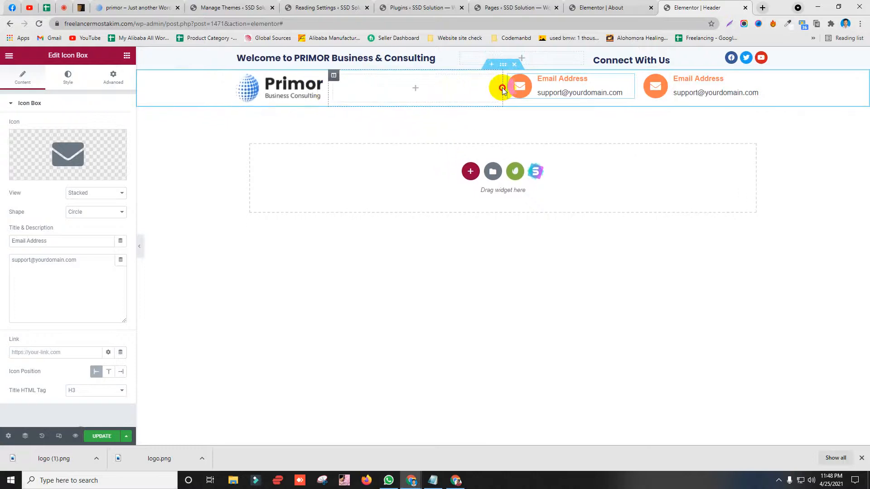
left_click_drag(502, 90, 432, 87)
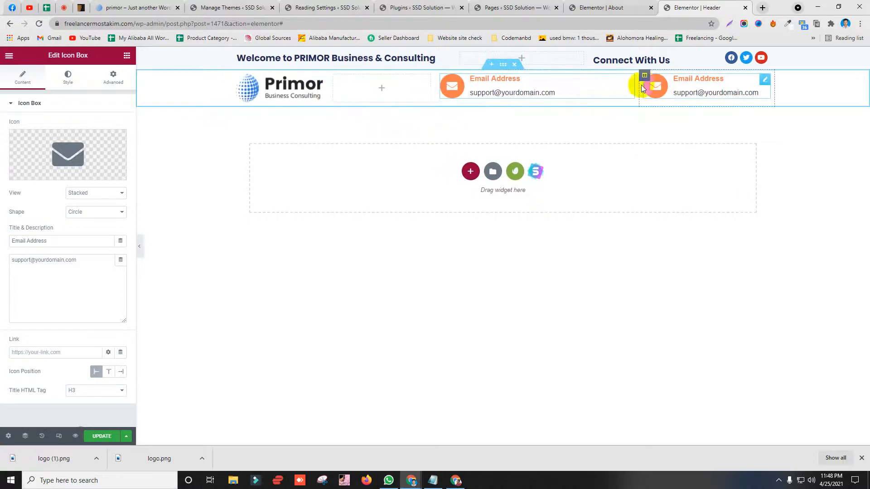
left_click_drag(641, 87, 566, 84)
Step: Duplicate the Email column into a third about 21% wide and select the first Email Address box
right_click(571, 77)
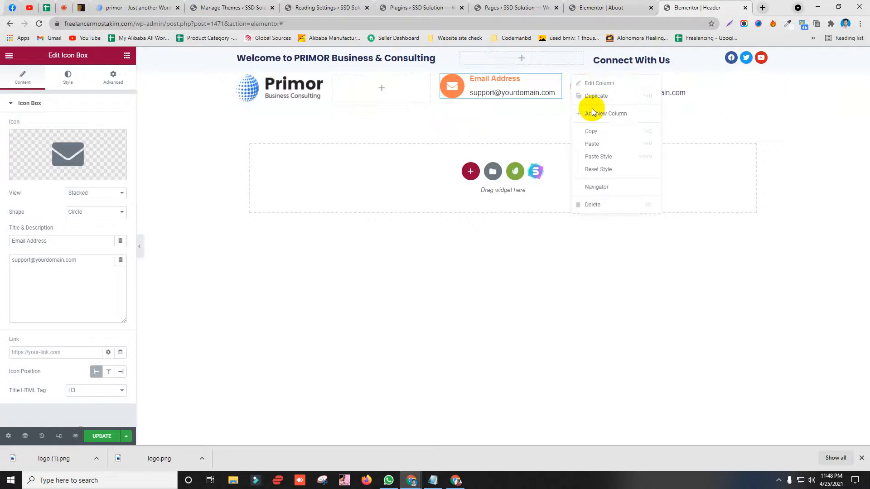
left_click(601, 93)
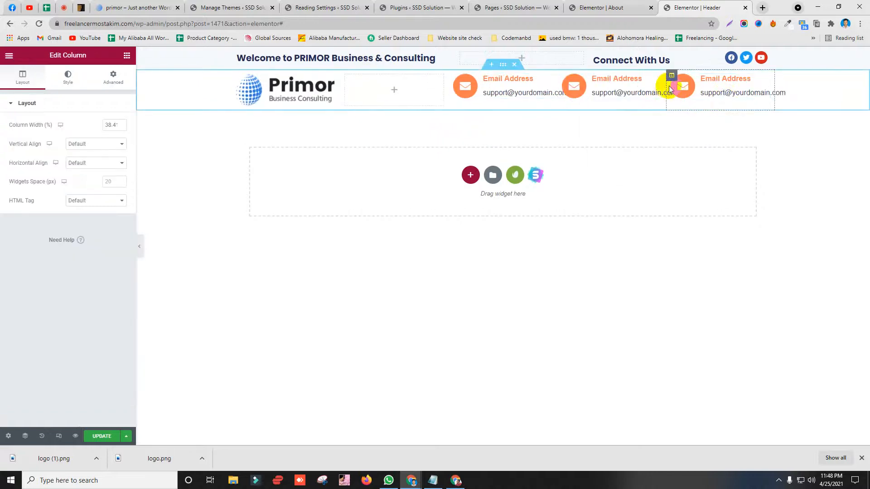
left_click_drag(666, 87, 636, 90)
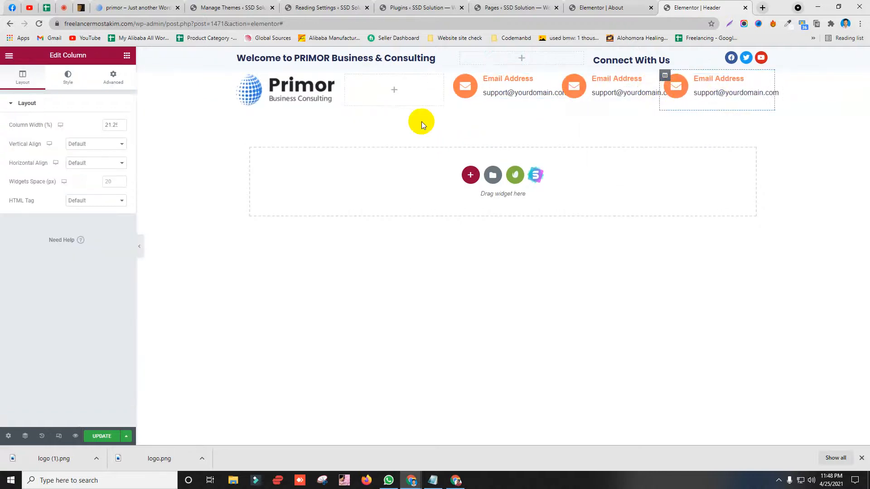
left_click(111, 9)
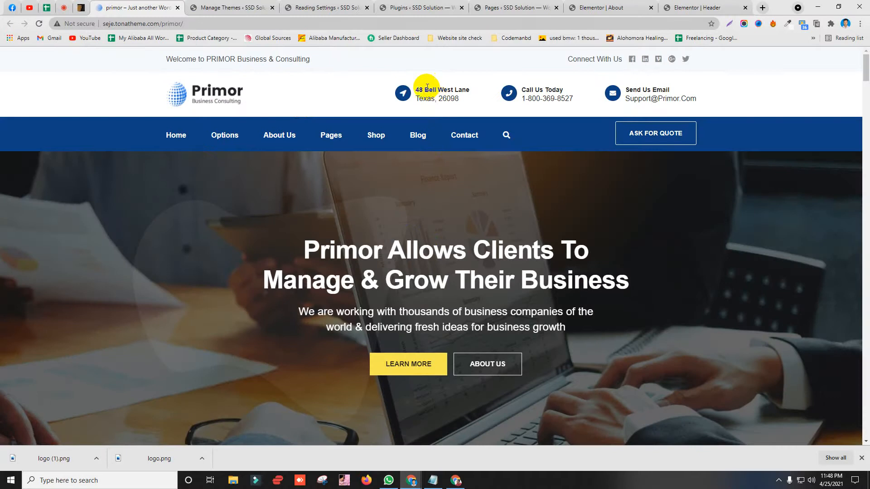
left_click(707, 7)
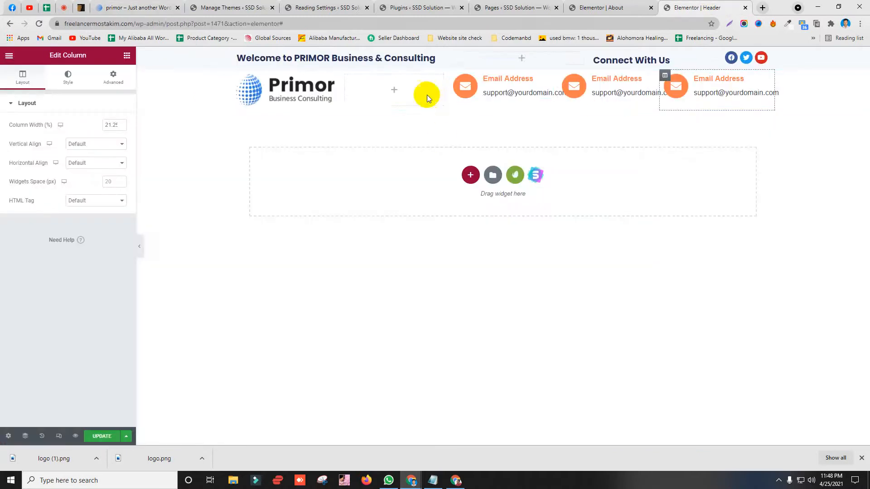
left_click(522, 83)
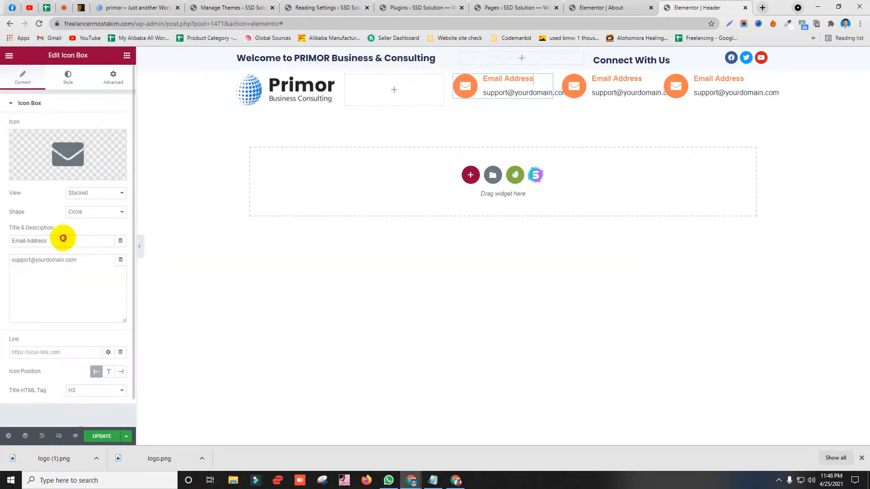
left_click_drag(63, 240, 9, 246)
type("48 Bell West Lane")
left_click_drag(97, 264, 2, 263)
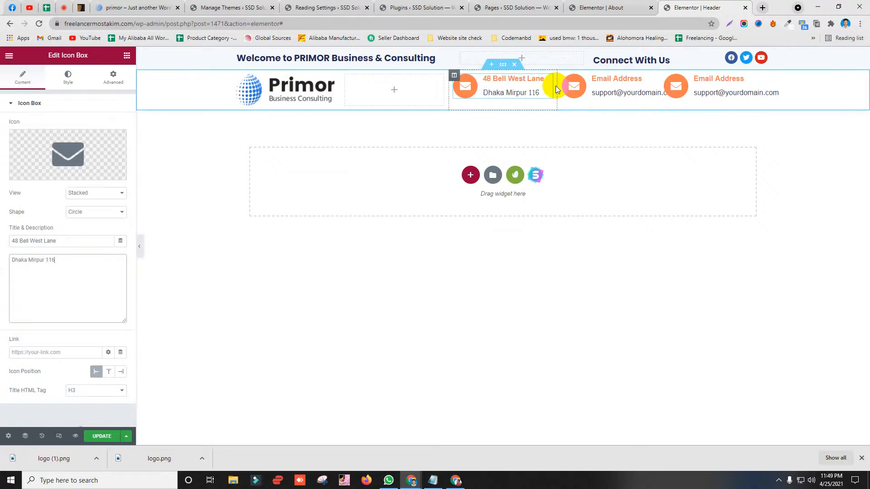
left_click_drag(660, 89, 682, 87)
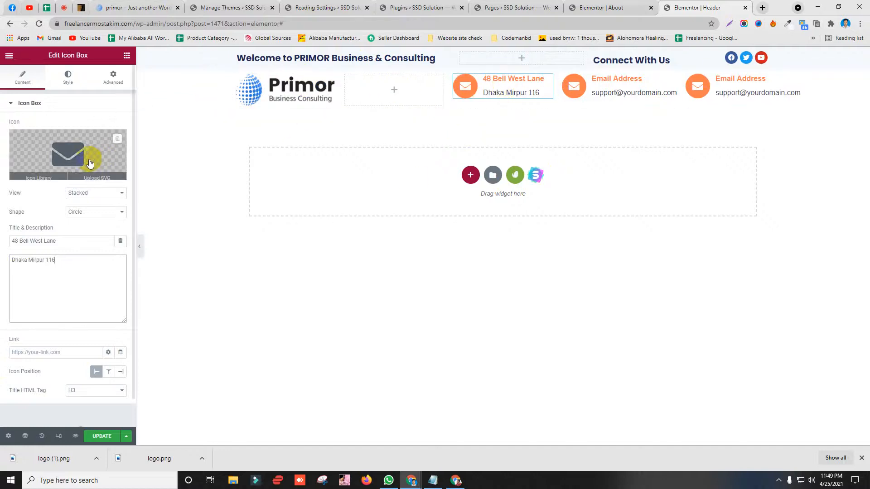
Step: Replace the envelope icon with the location-arrow icon from the Icon Library
left_click(118, 139)
left_click(69, 158)
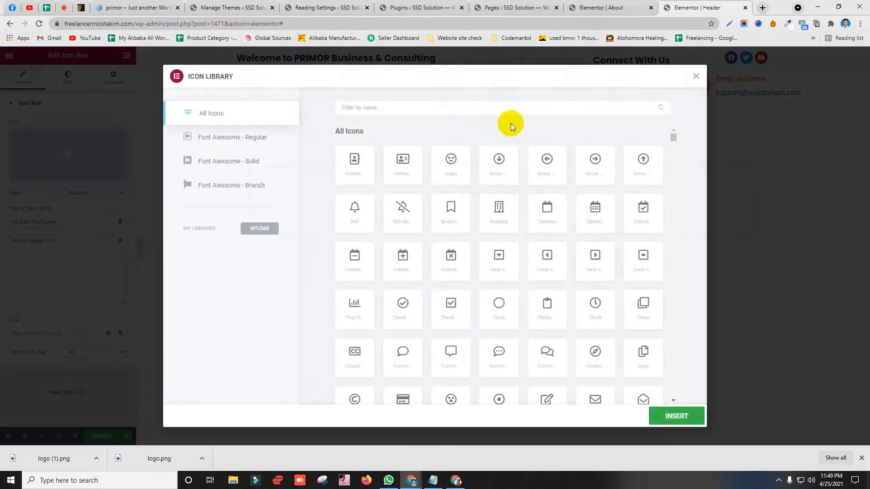
type("loc")
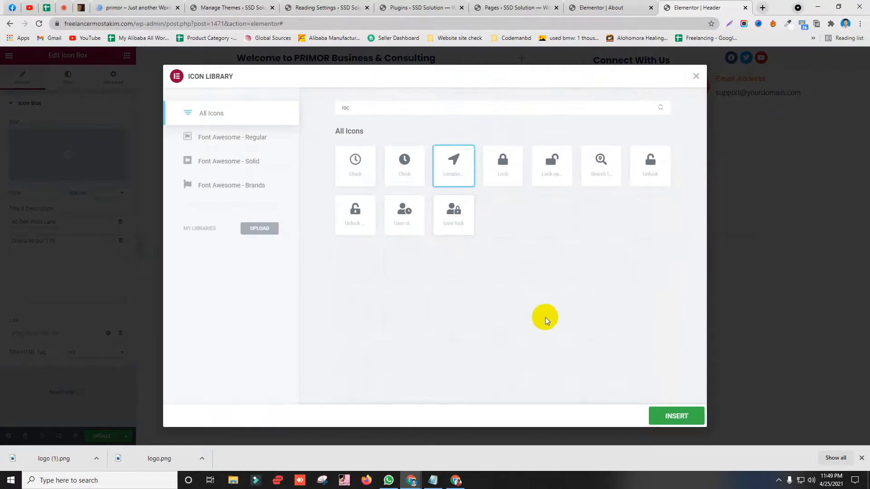
left_click(691, 417)
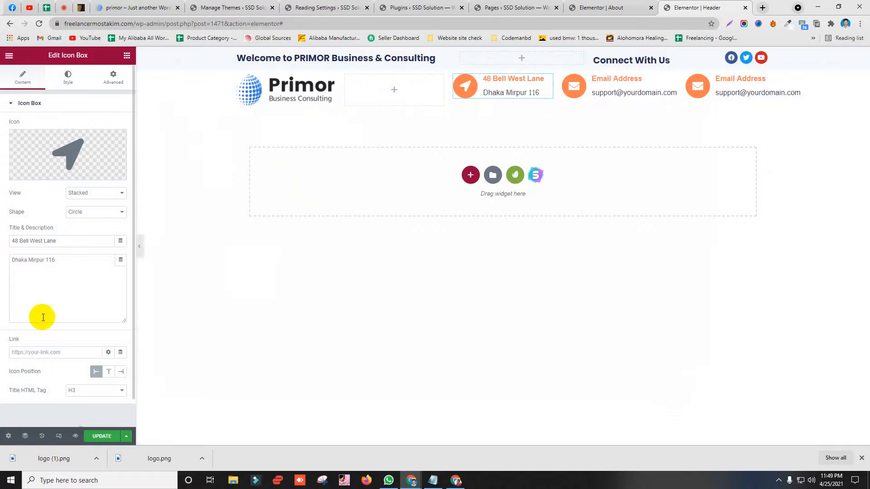
Step: Shrink the icon to size 10 with padding 16 and lower the title spacing to 2
left_click(67, 78)
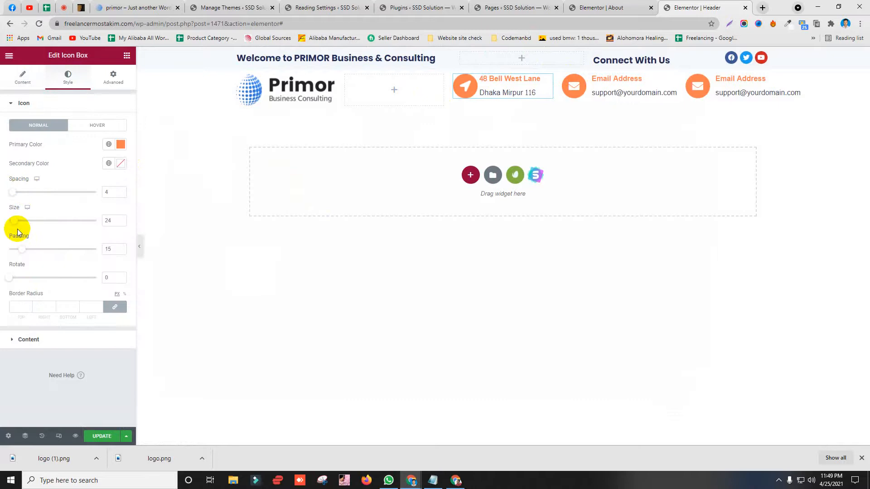
left_click_drag(10, 224, 9, 223)
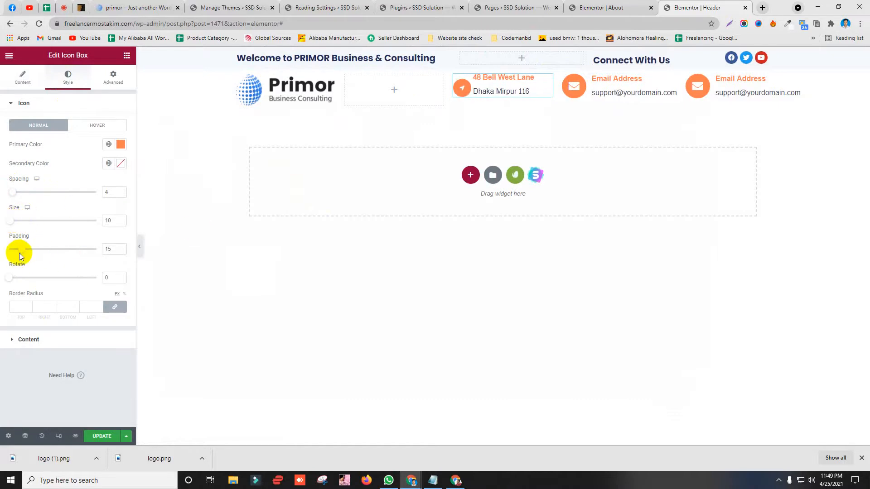
left_click_drag(20, 254, 17, 252)
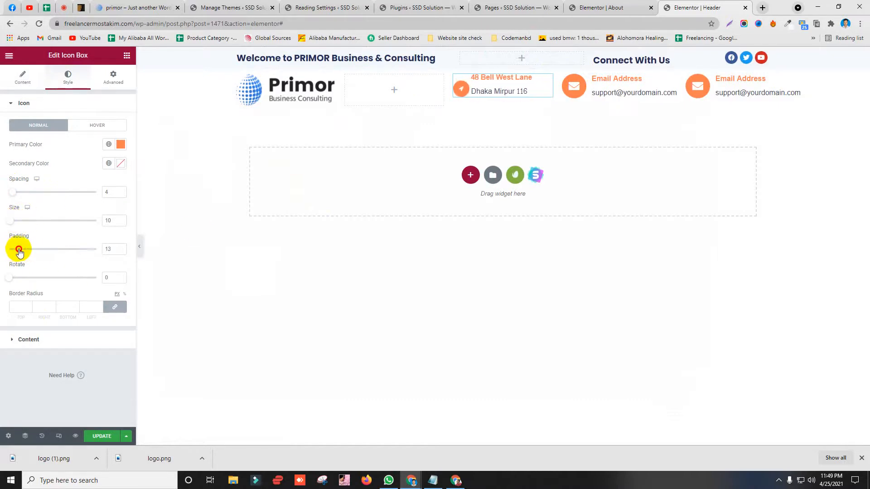
left_click(29, 340)
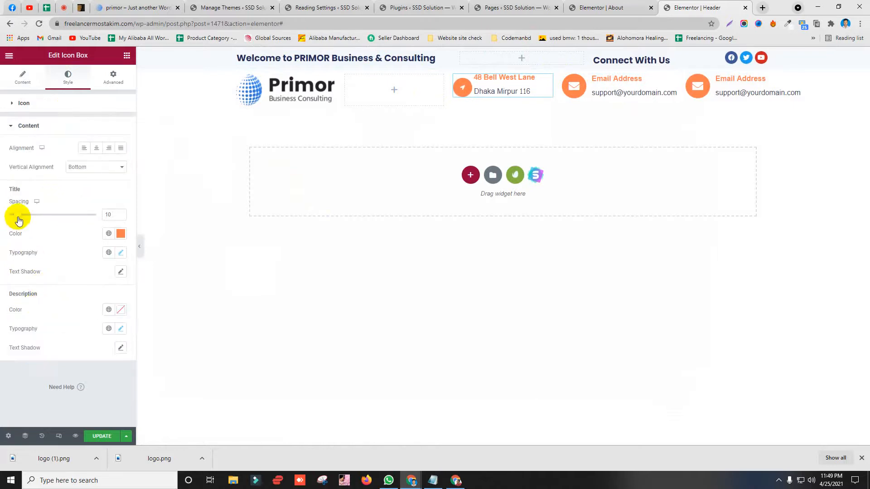
left_click_drag(18, 220, 14, 220)
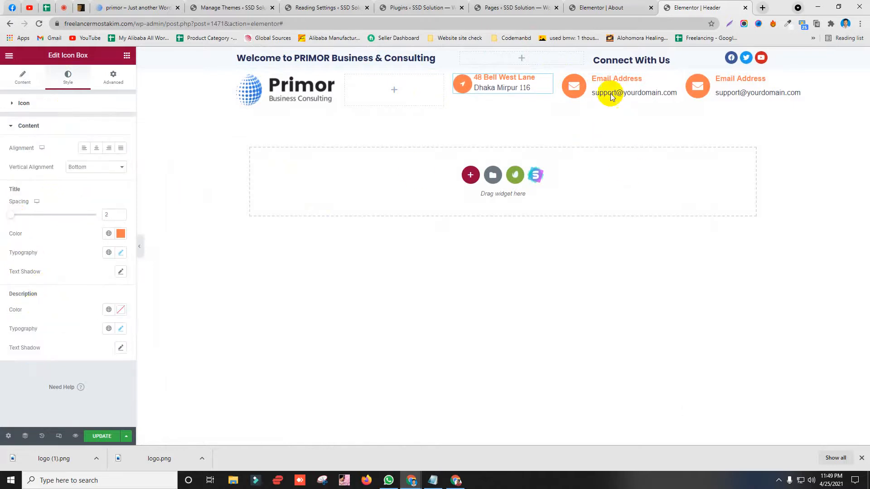
Step: Delete both Email boxes and paste copies of the address box into the emptied columns
right_click(625, 89)
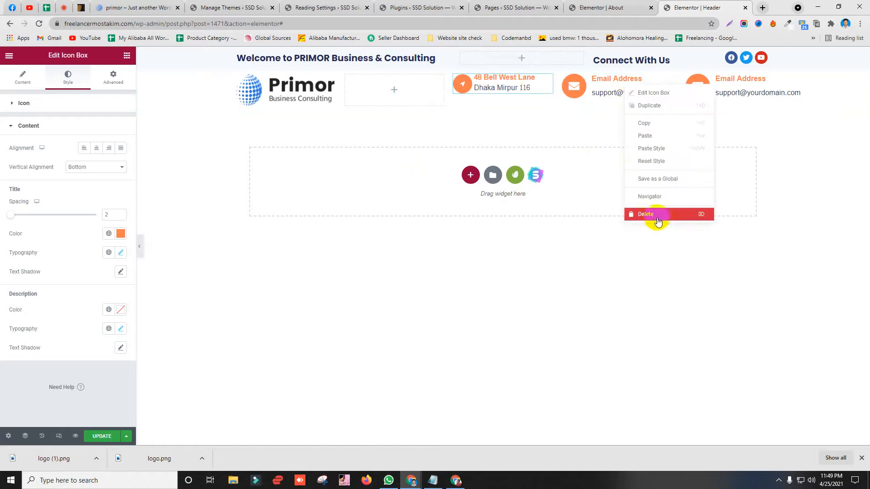
key("Delete")
right_click(720, 89)
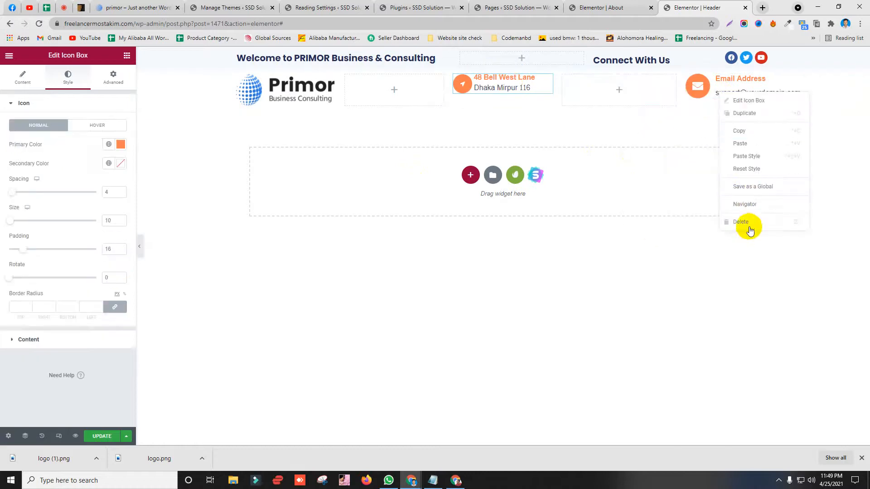
key("Delete")
right_click(487, 90)
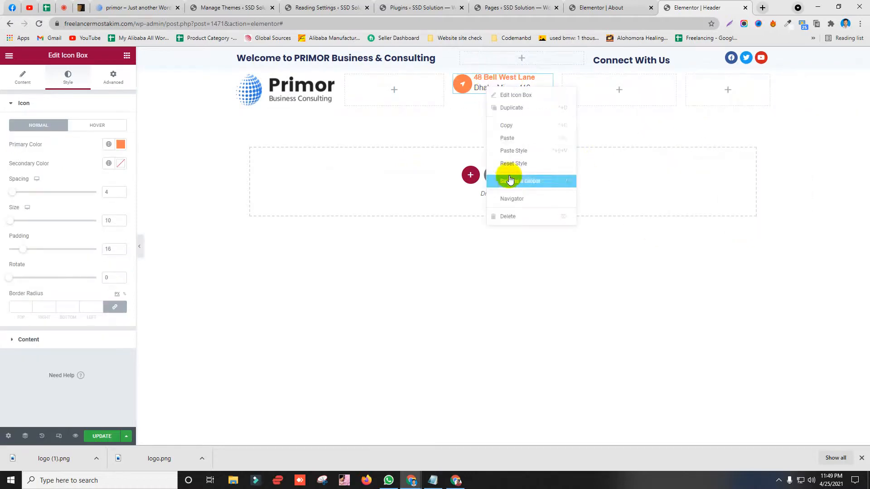
left_click(509, 124)
right_click(630, 85)
left_click(653, 152)
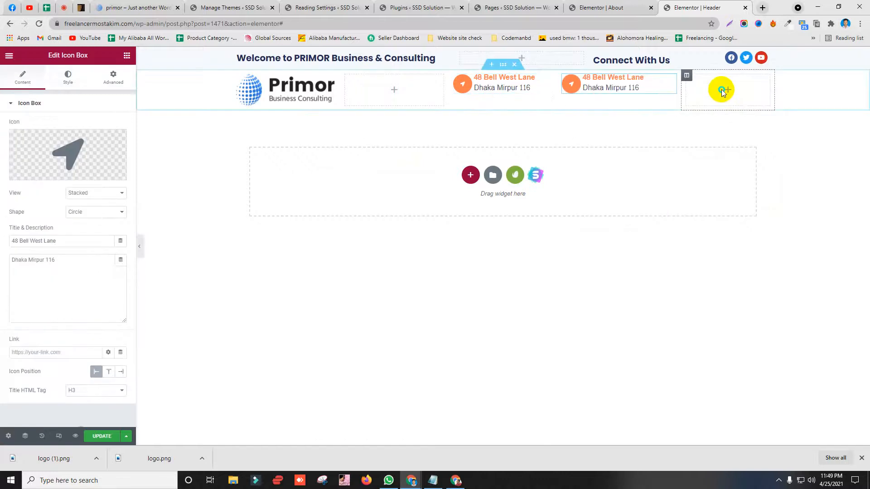
right_click(721, 90)
left_click(738, 158)
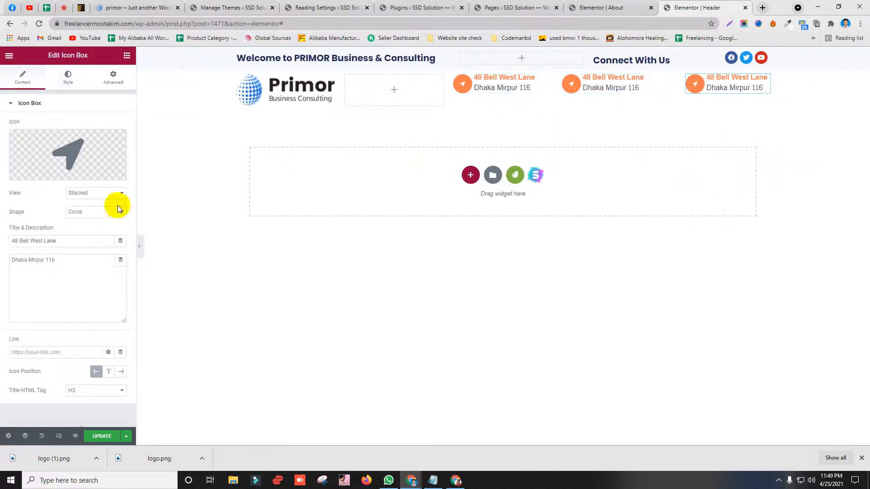
left_click_drag(547, 82, 575, 99)
Step: Try a top padding of 10, undo it, and move the stacked address box into the middle column
left_click(112, 78)
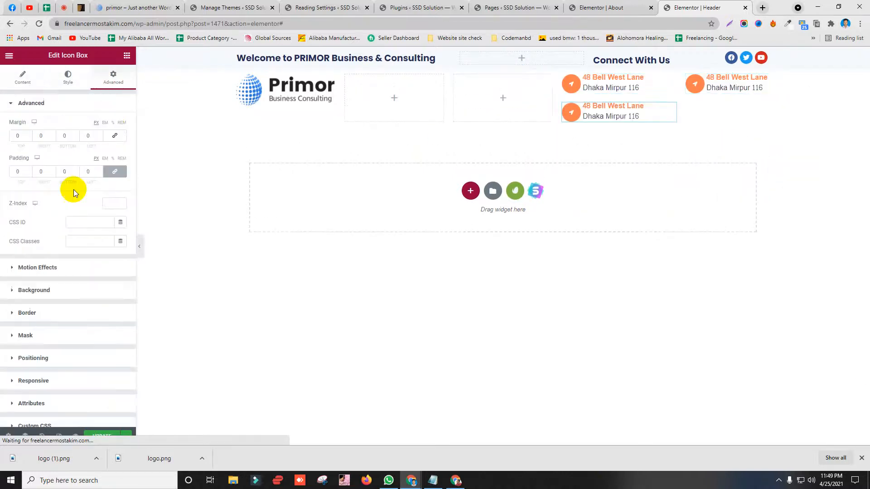
type("10")
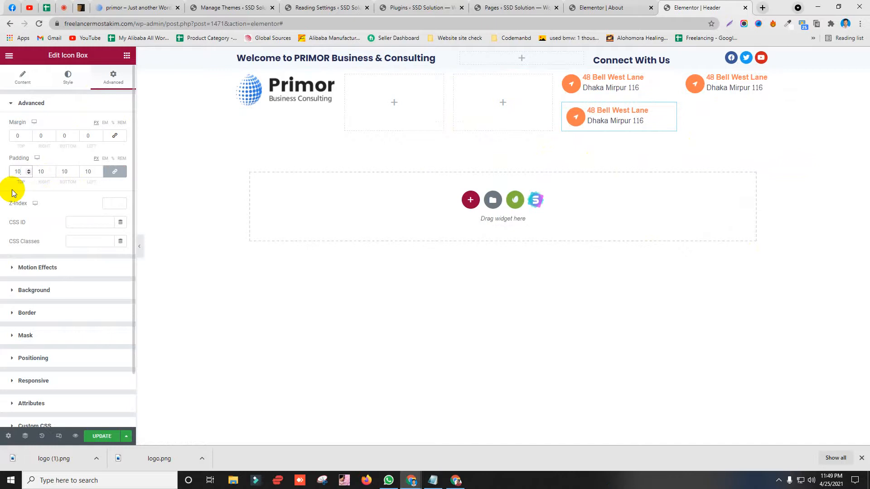
key("BackSpace")
key("BackSpace")
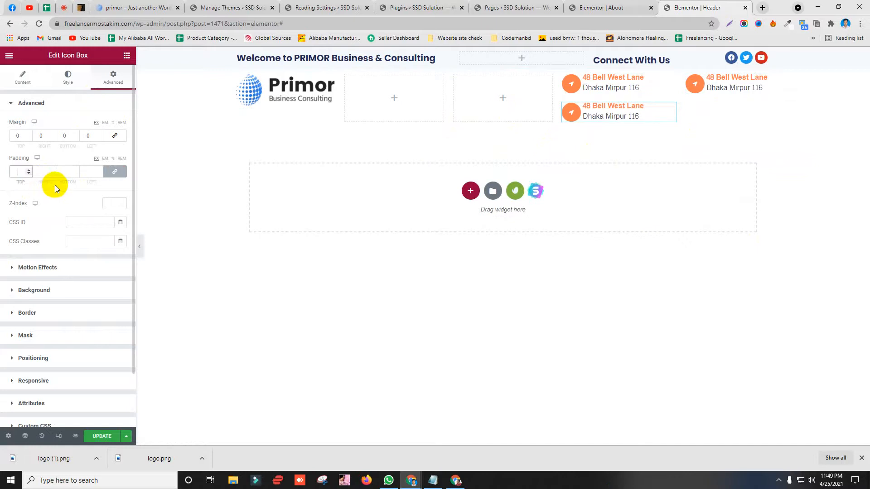
key("ctrl+z")
key("ctrl+z")
key("ctrl+z")
key("ctrl+z")
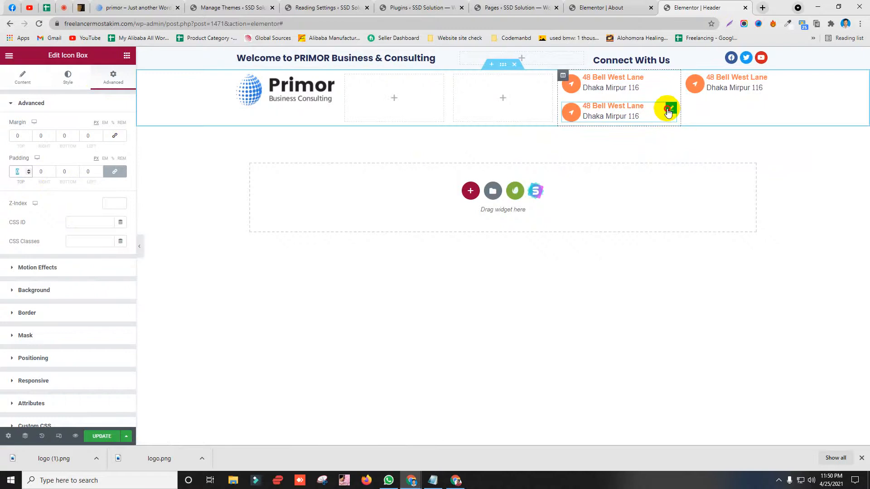
left_click_drag(668, 111, 529, 87)
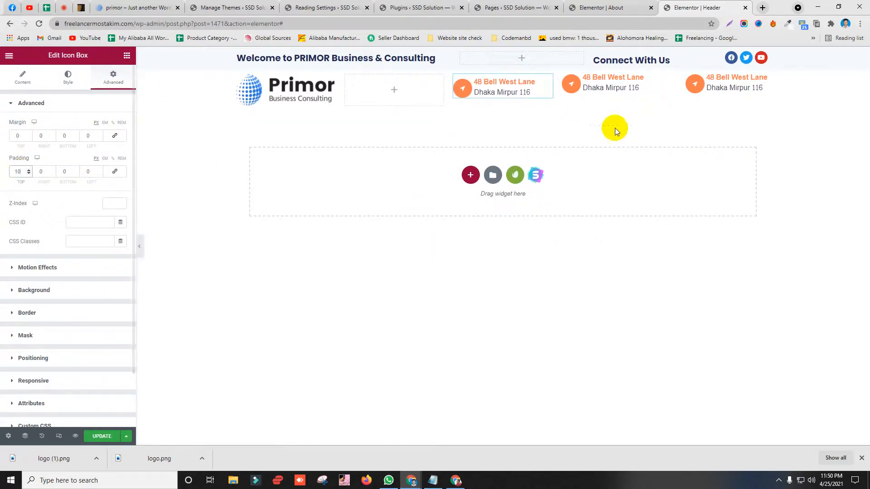
Step: Give the middle and right address boxes an unlinked top padding of 10
left_click(667, 78)
left_click(111, 78)
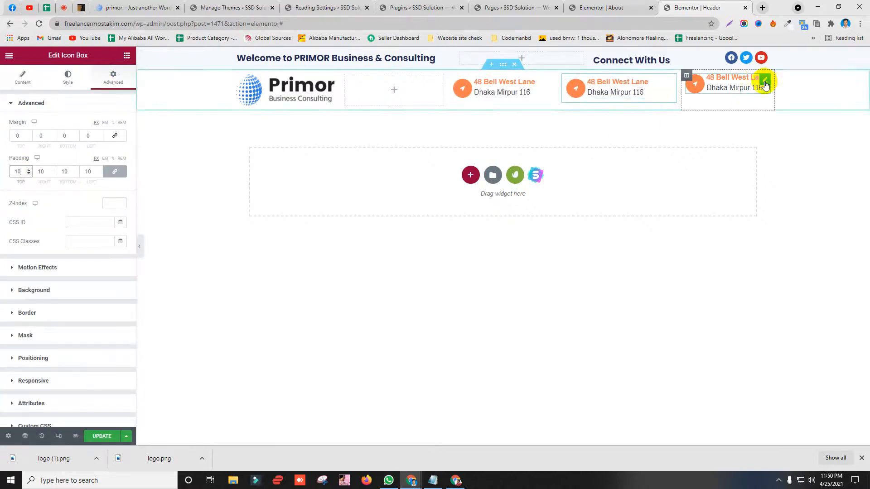
left_click(764, 83)
left_click(111, 78)
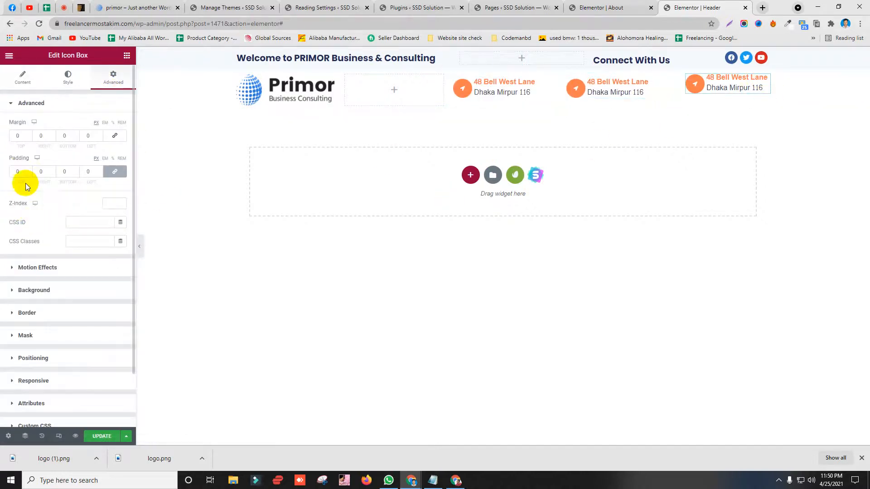
type("10")
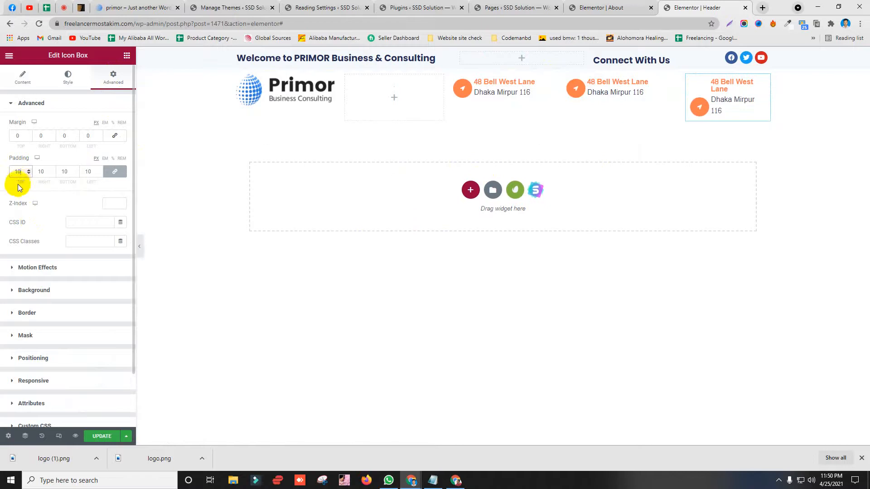
key("BackSpace")
key("BackSpace")
left_click(110, 172)
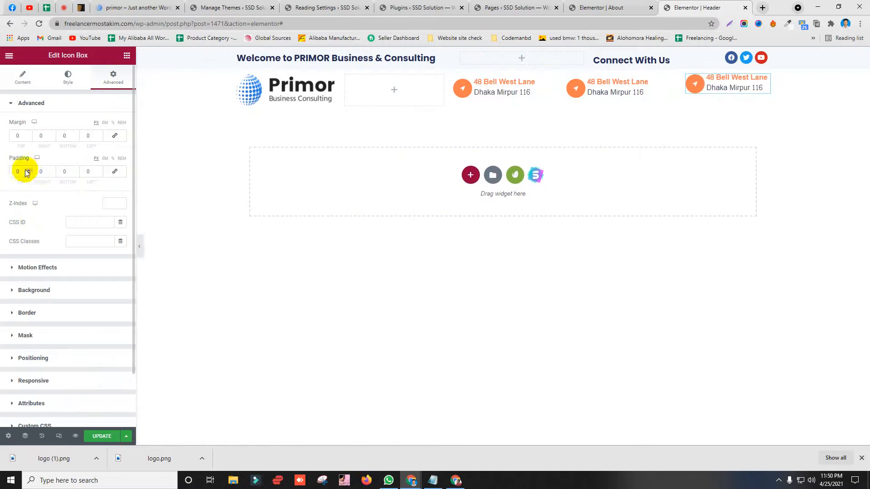
type("10")
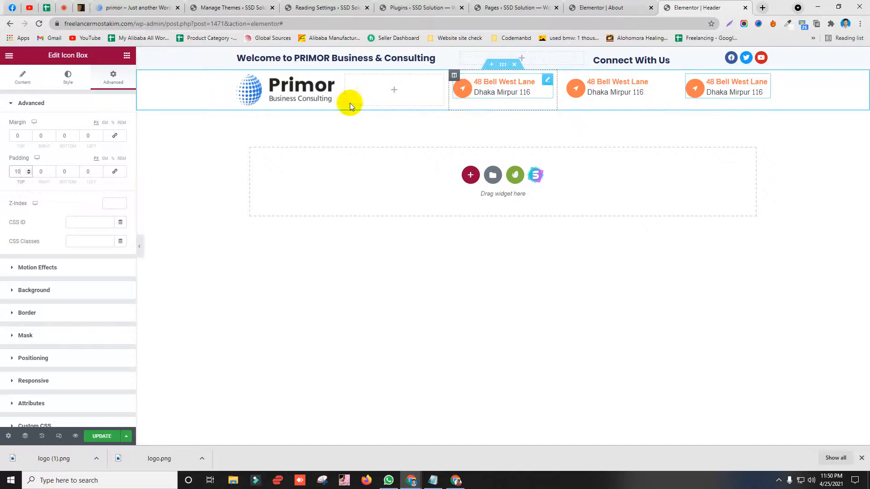
Step: Check the demo site's address line and open the address box's content settings
left_click(119, 7)
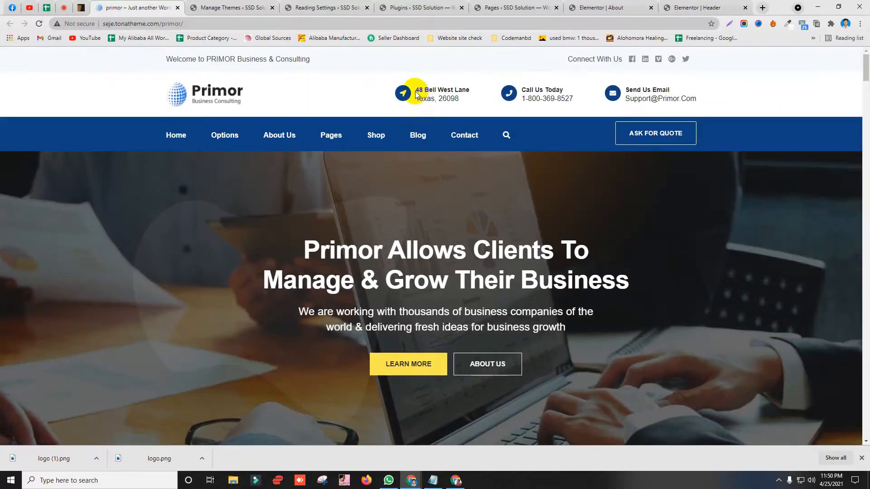
left_click_drag(416, 91, 468, 91)
left_click(693, 7)
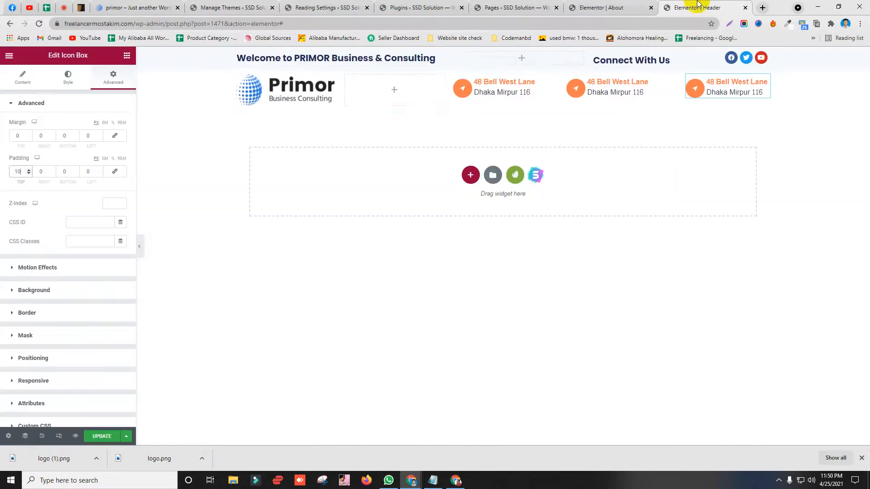
left_click(20, 86)
Step: Replace the first address box's description with Texas, 26098 copied from the live site
left_click(59, 238)
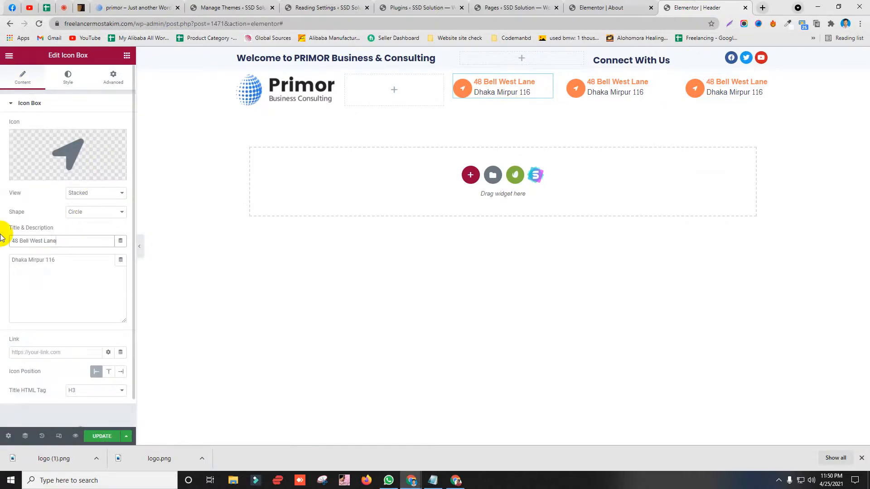
left_click(131, 8)
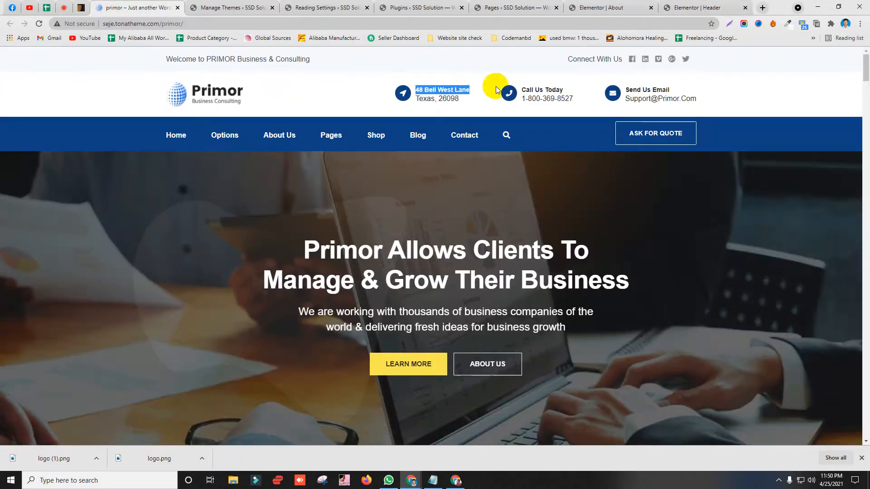
right_click(449, 98)
left_click(467, 105)
left_click(674, 6)
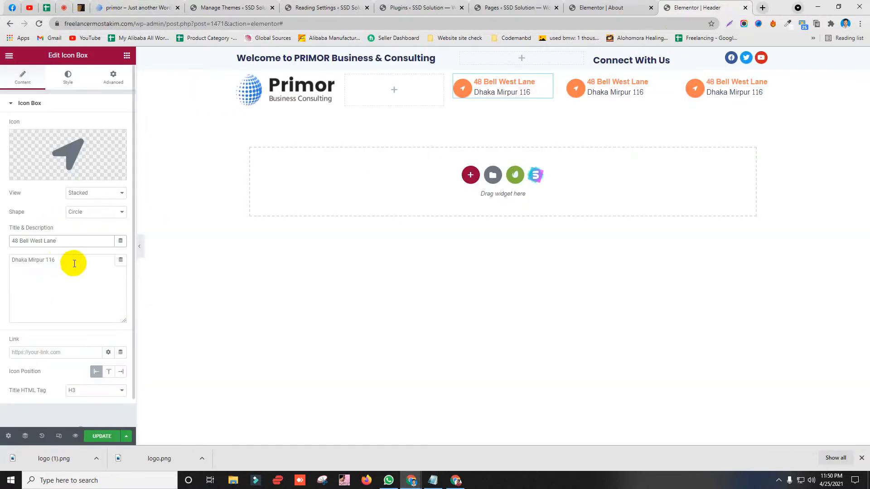
left_click_drag(74, 262, 8, 260)
type("Texas, 26098")
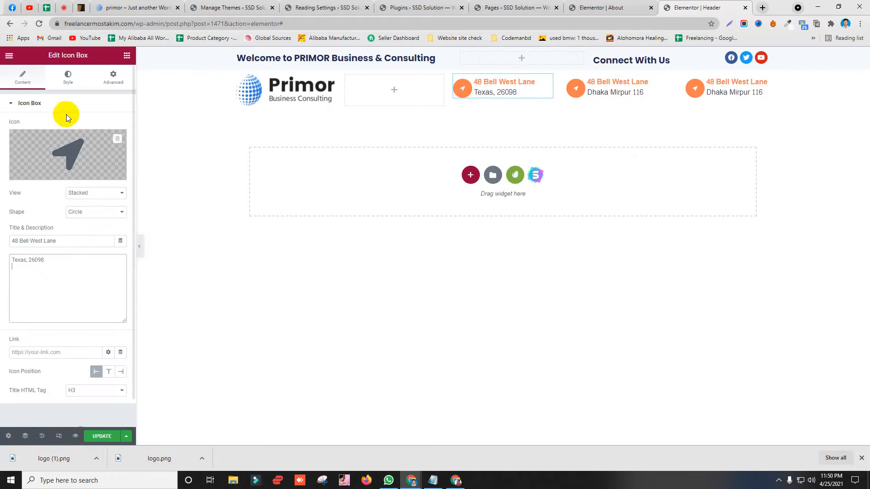
Step: Sample the live site's blue icon colour with the colour-picker extension for the icon's Primary Color
left_click(68, 76)
left_click(132, 7)
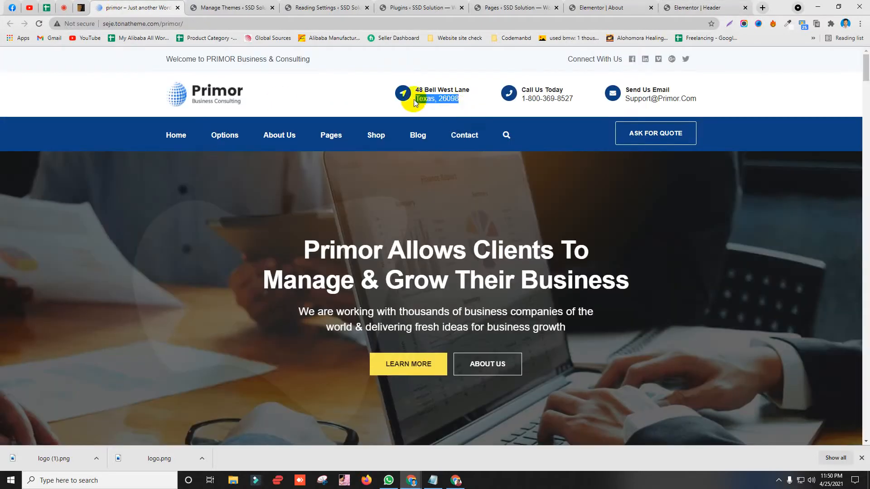
left_click(678, 5)
left_click(121, 144)
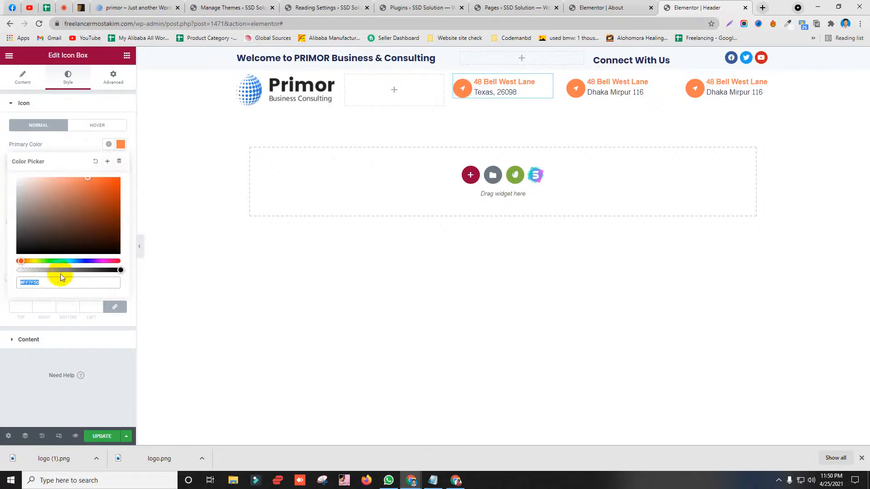
left_click(132, 7)
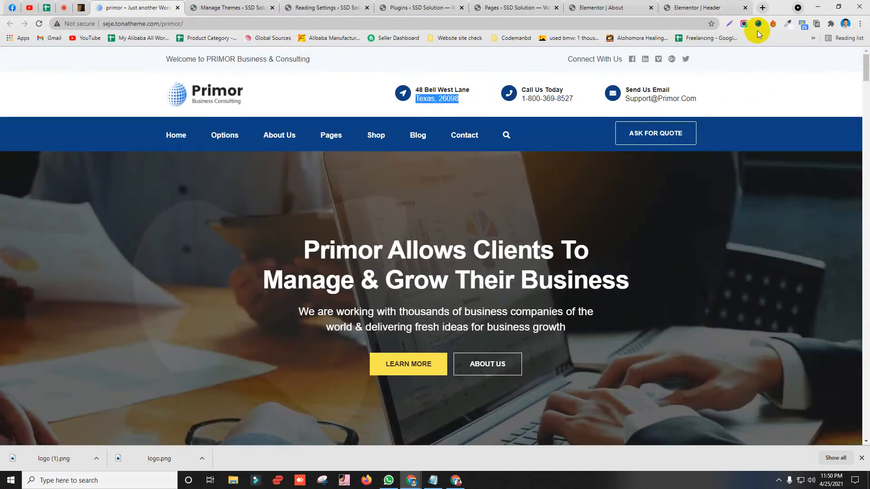
left_click(788, 26)
left_click(748, 34)
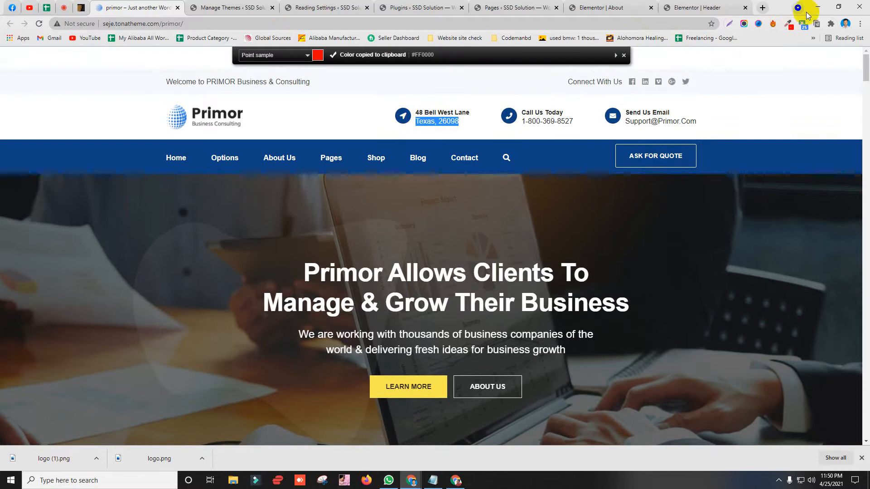
left_click(788, 25)
left_click(748, 35)
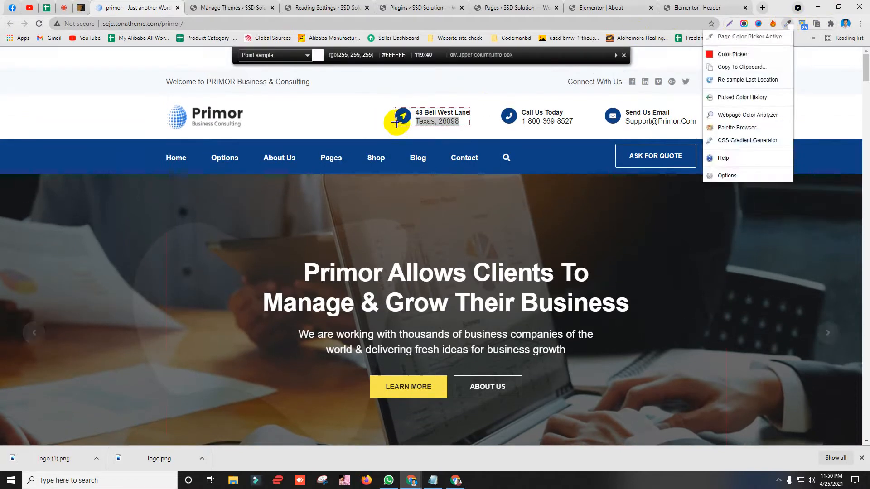
left_click(399, 117)
left_click(689, 8)
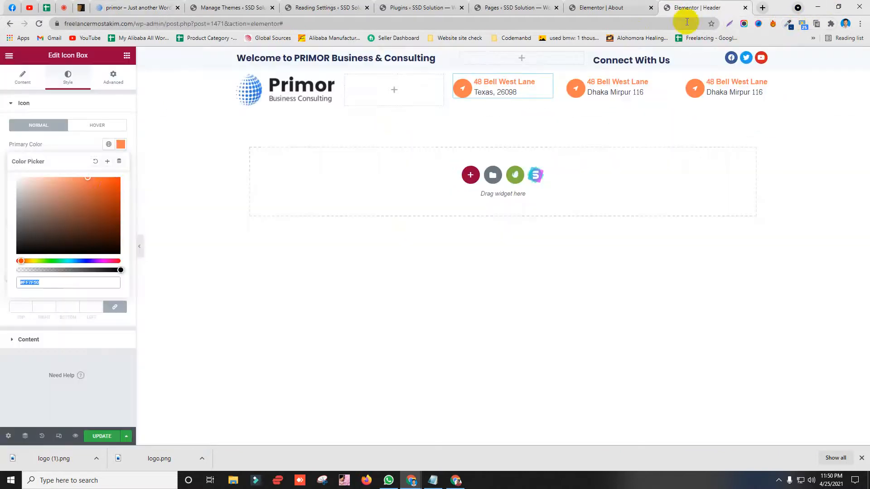
Step: Make the first address box's icon and title dark blue #0E4082
key("ctrl+v")
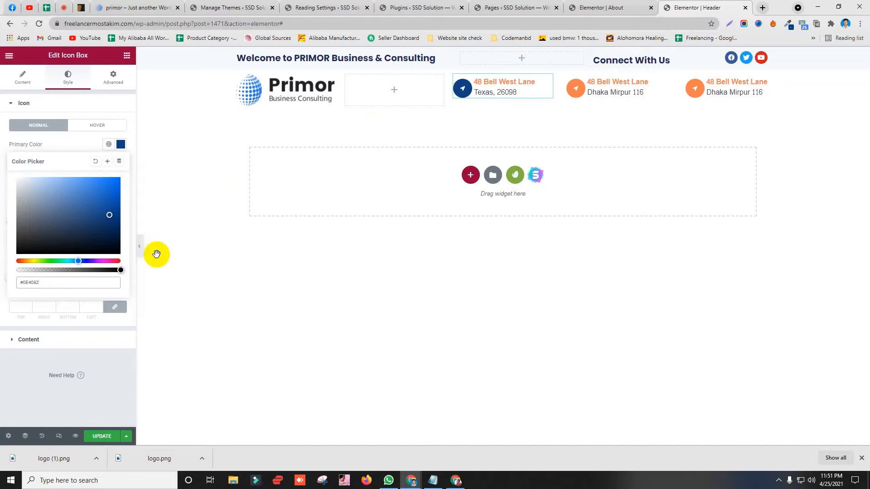
left_click(109, 8)
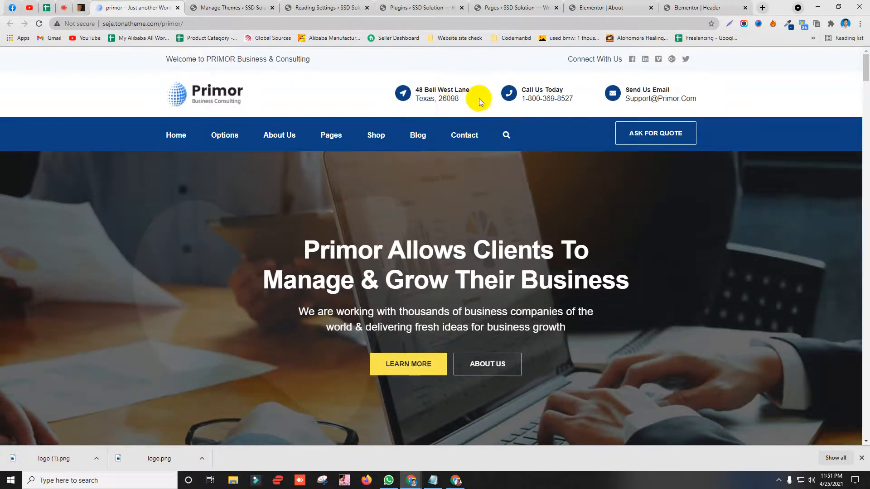
left_click(695, 8)
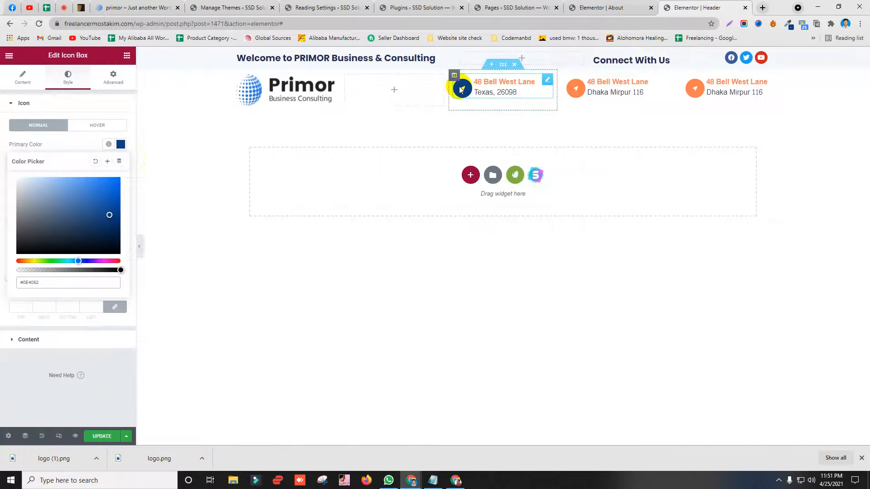
left_click(47, 105)
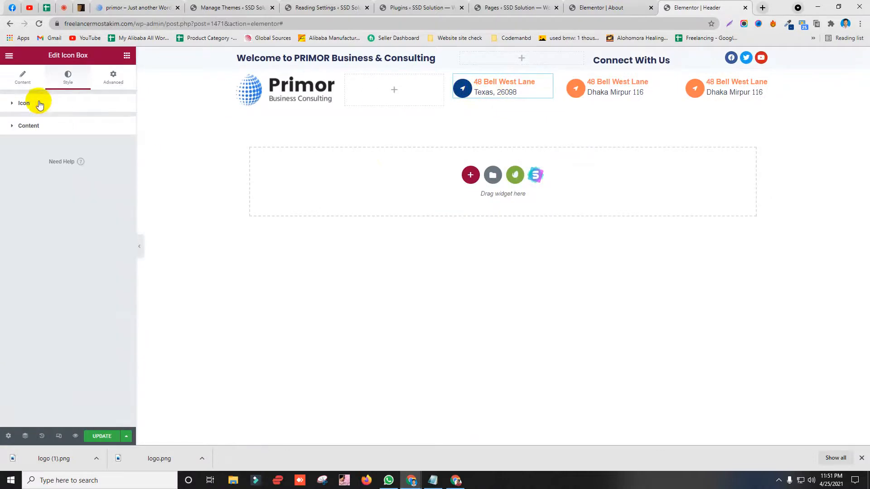
left_click(50, 126)
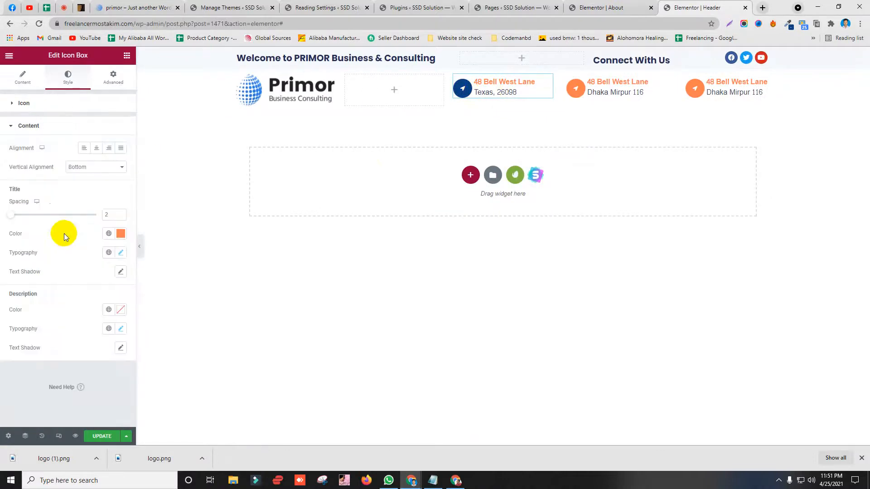
left_click(122, 235)
type("#0E4082")
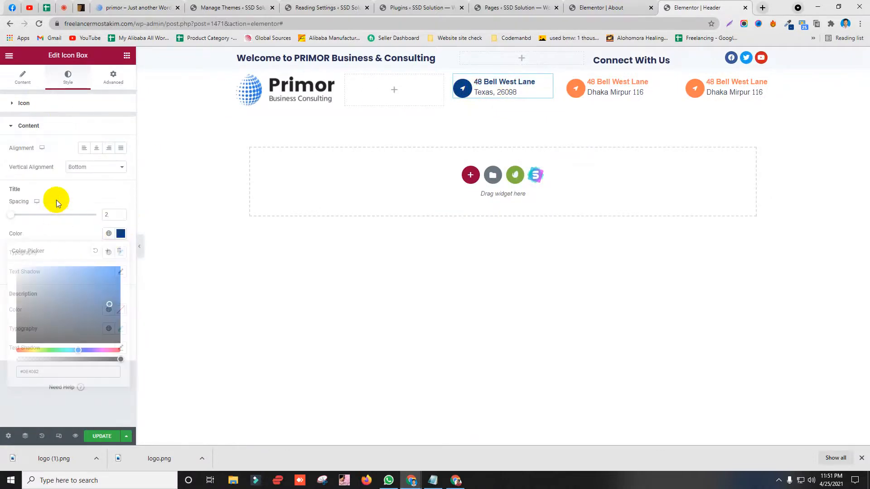
left_click(56, 200)
Step: Set the second box's icon to #0E4082 and open its title colour picker
left_click(671, 80)
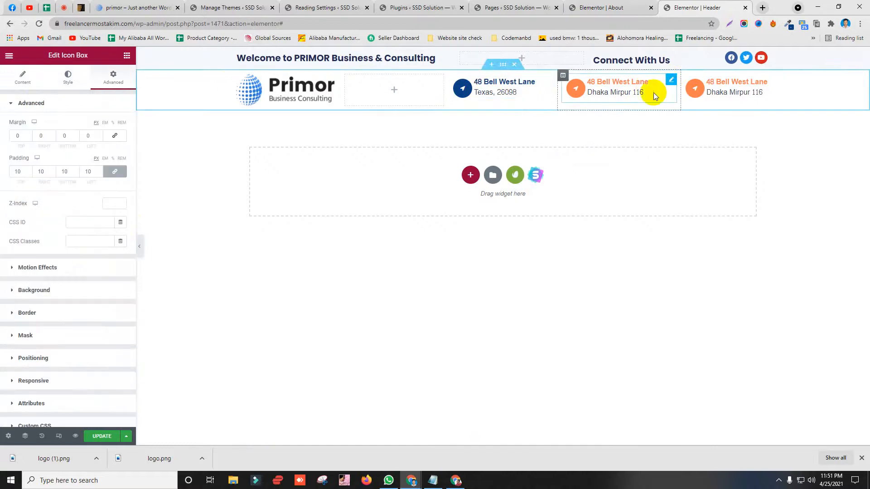
left_click(71, 85)
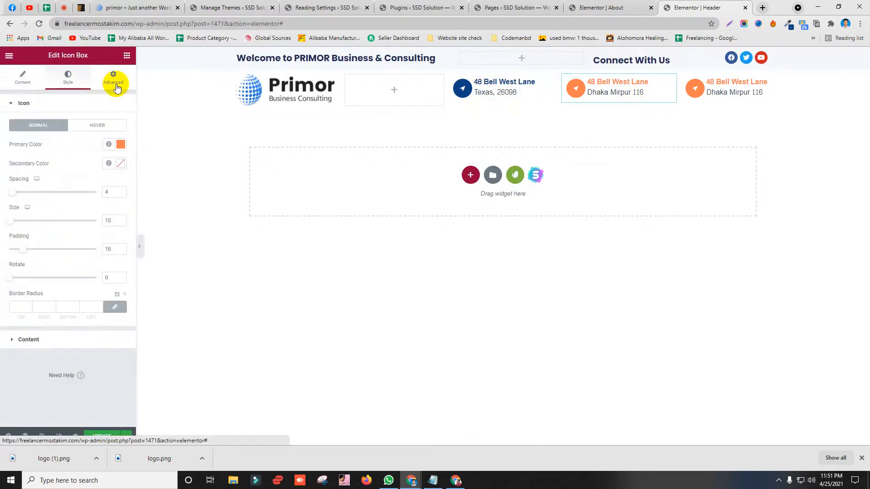
left_click(120, 144)
type("#0E4082")
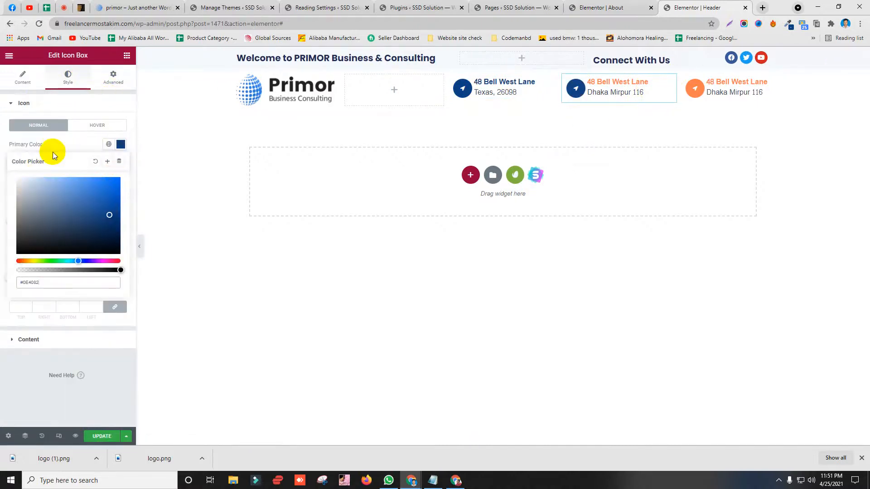
left_click(54, 151)
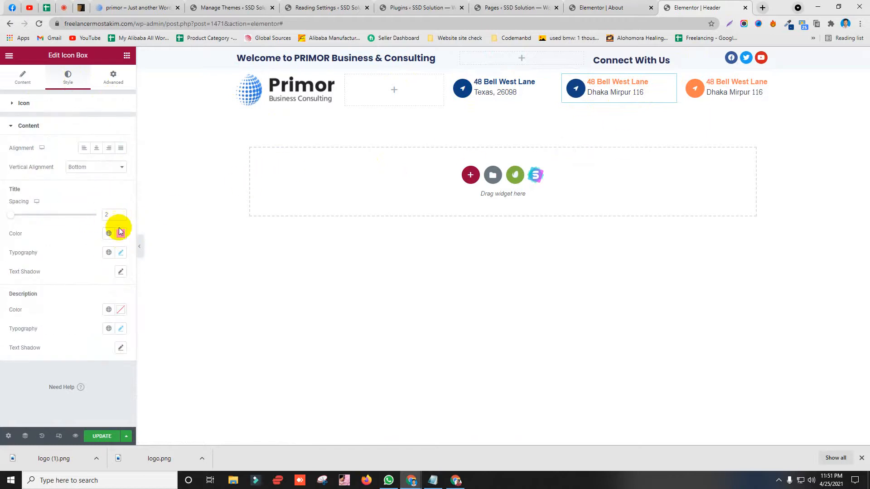
left_click(121, 234)
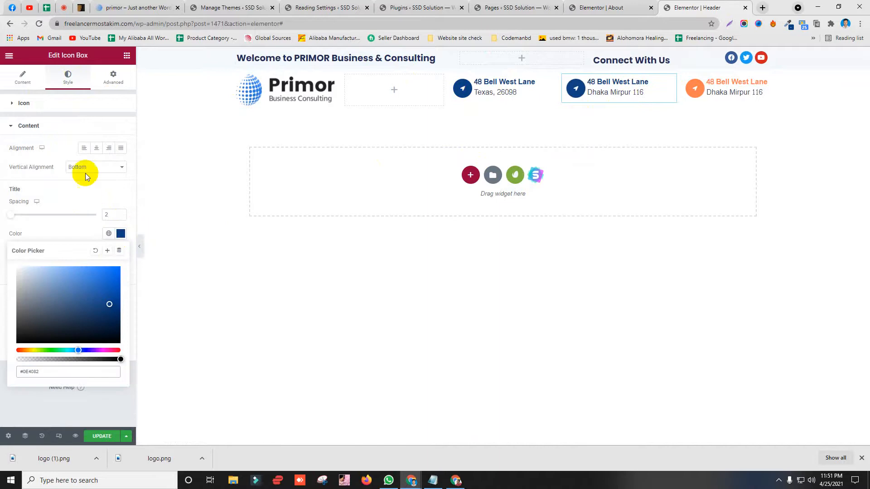
Step: Make the third box's icon and title #0E4082 and compare against the live site
left_click(763, 80)
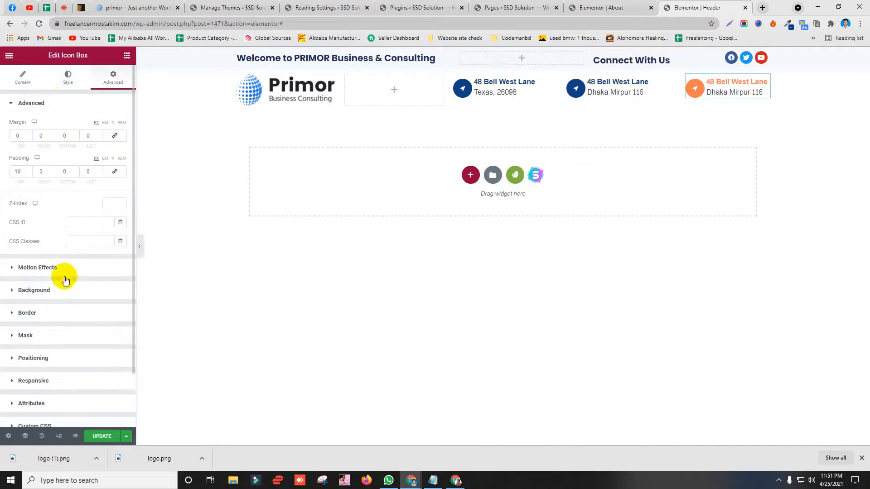
left_click(68, 77)
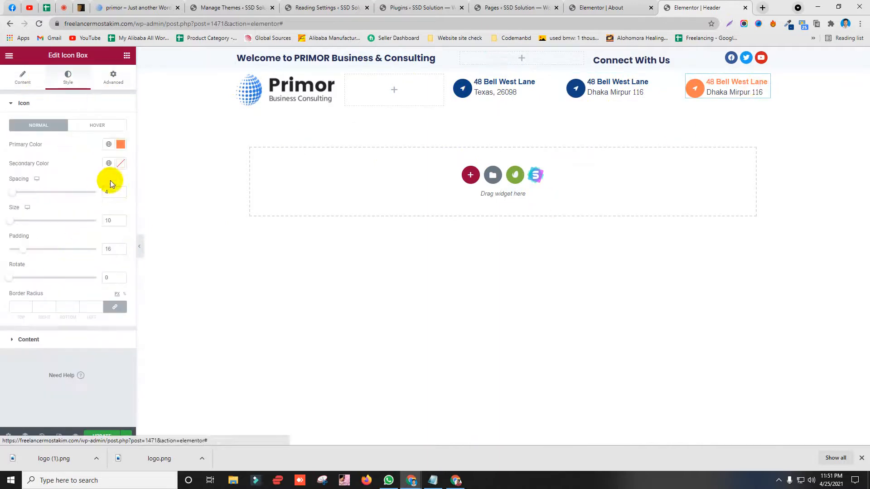
left_click(120, 144)
key("ctrl+v")
left_click(39, 149)
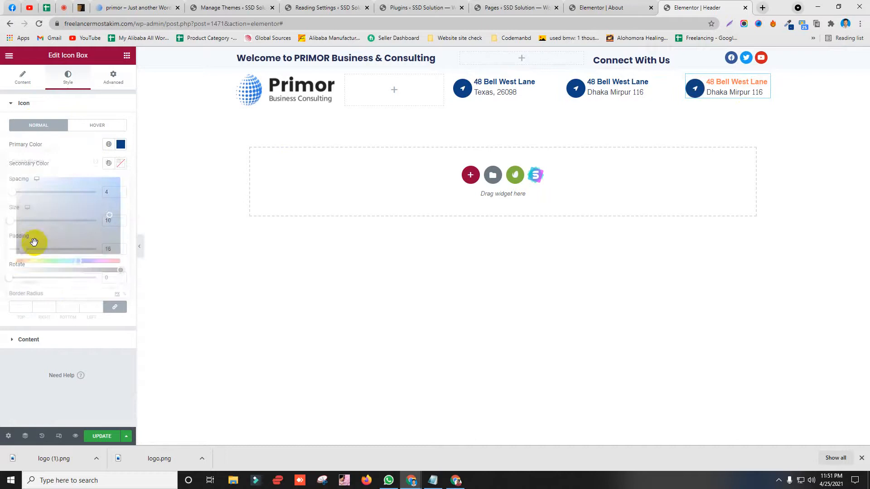
left_click(47, 342)
left_click(121, 234)
key("ctrl+v")
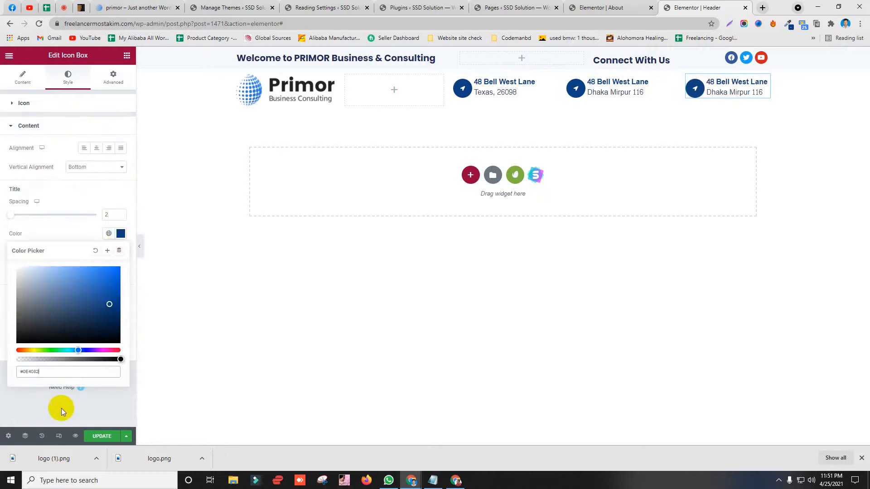
left_click(62, 409)
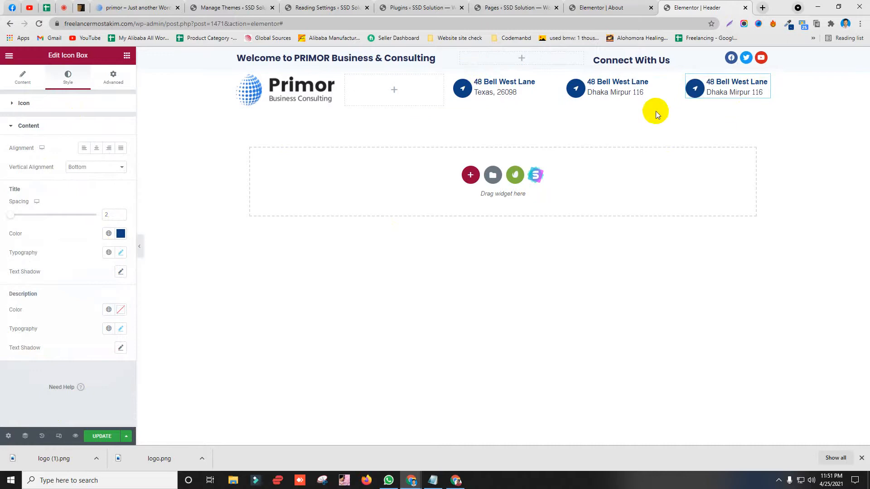
left_click(155, 5)
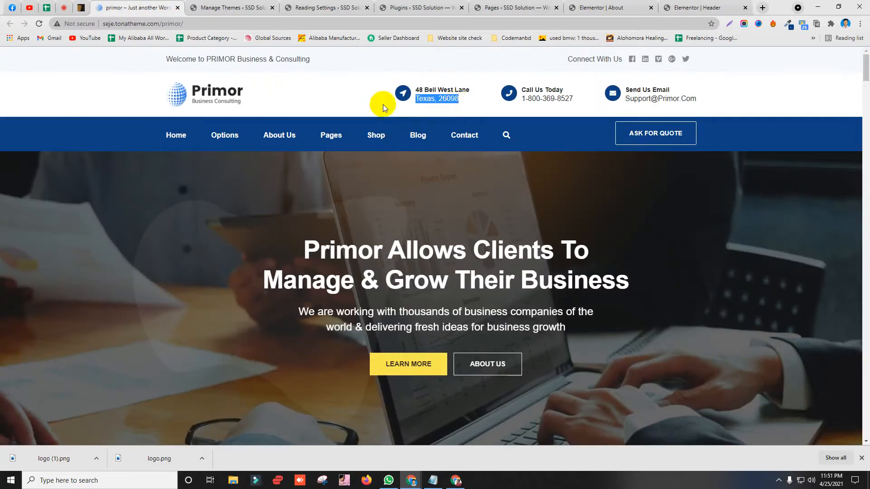
left_click(703, 7)
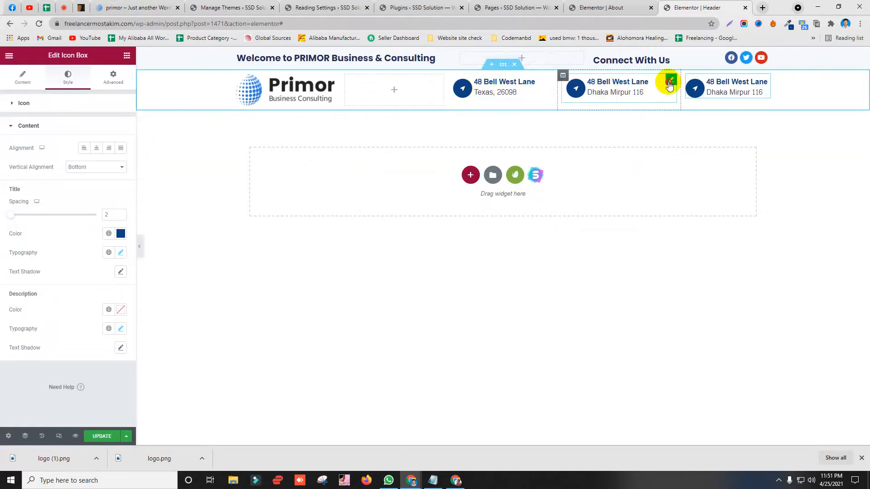
Step: Remove the second info box's location icon and retitle it 'Call Us Today' from the live site
left_click(669, 83)
left_click(23, 77)
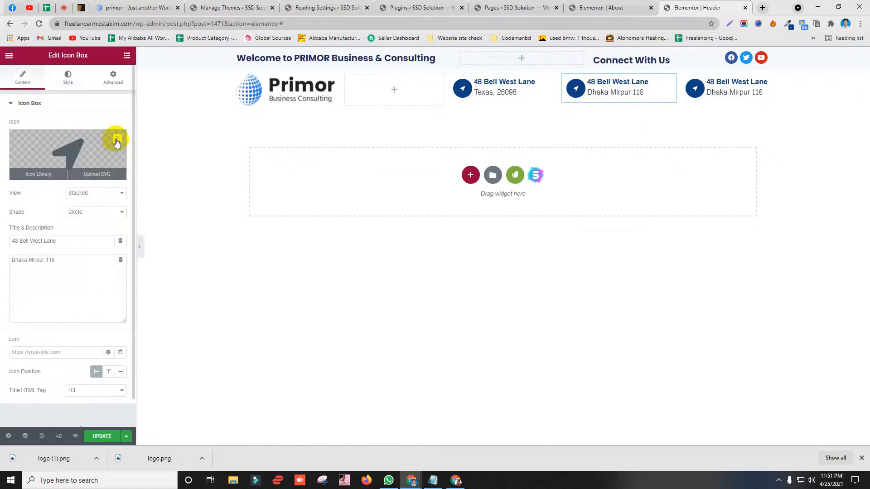
left_click(117, 140)
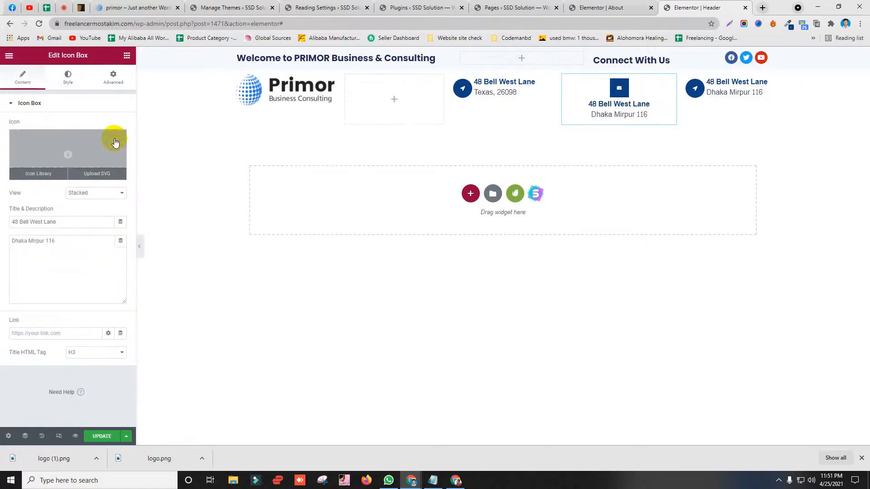
left_click(136, 7)
right_click(548, 89)
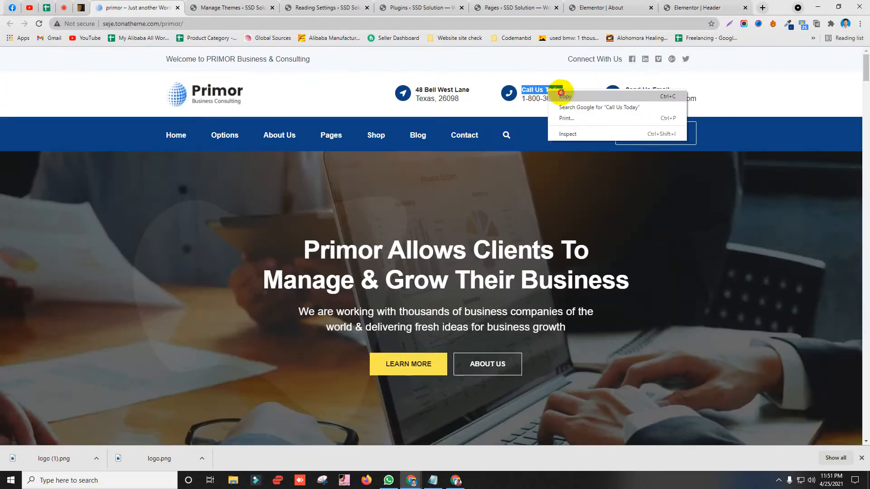
left_click(698, 7)
left_click_drag(56, 226, 4, 224)
type("Call Us Today")
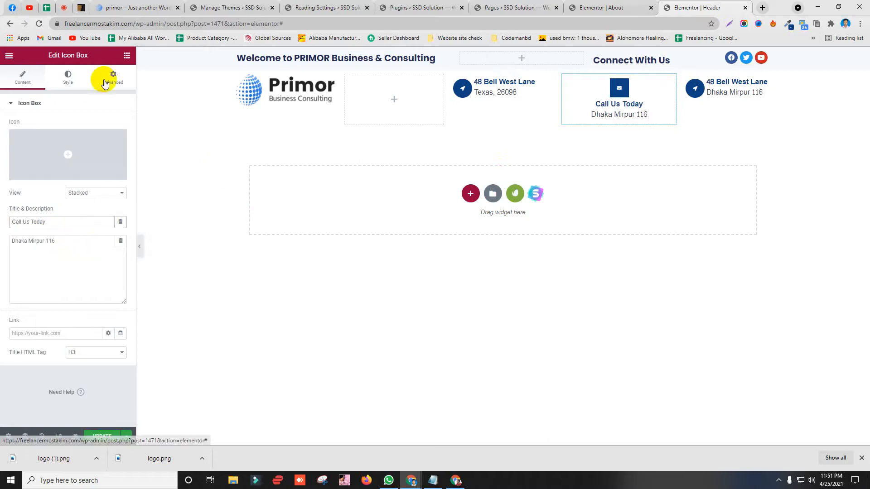
Step: Insert the phone icon, found by searching 'pho', into the Call Us Today box
left_click(91, 166)
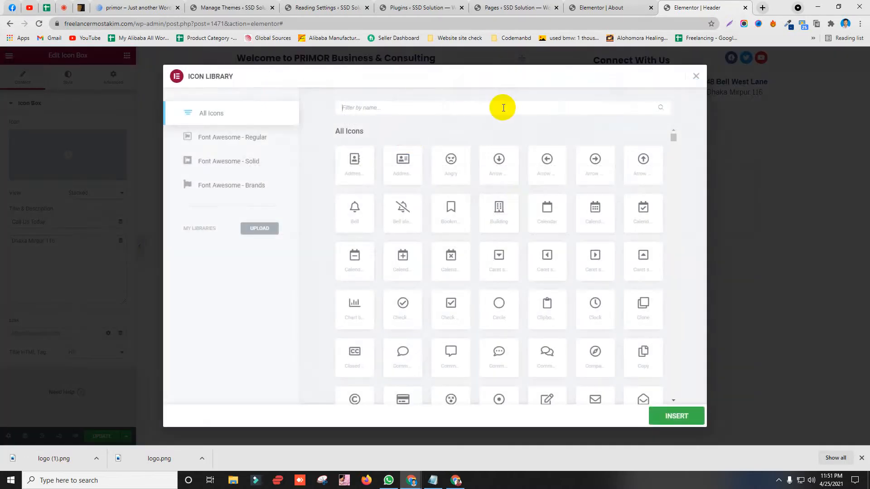
left_click(503, 108)
type("p")
key("BackSpace")
type("cal")
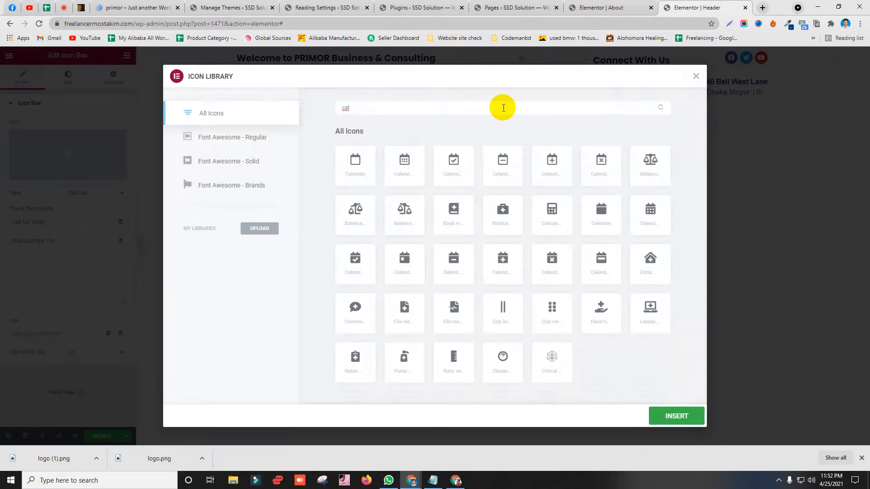
key("BackSpace")
key("BackSpace")
key("BackSpace")
type("pho")
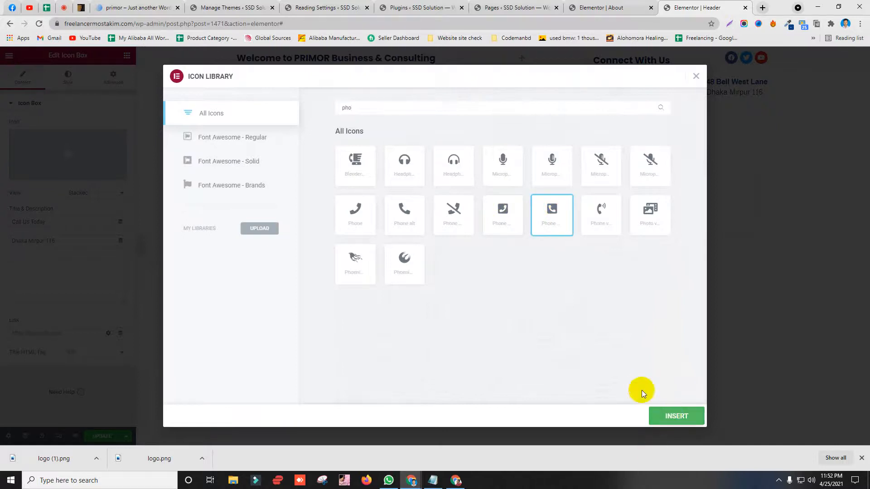
left_click(675, 416)
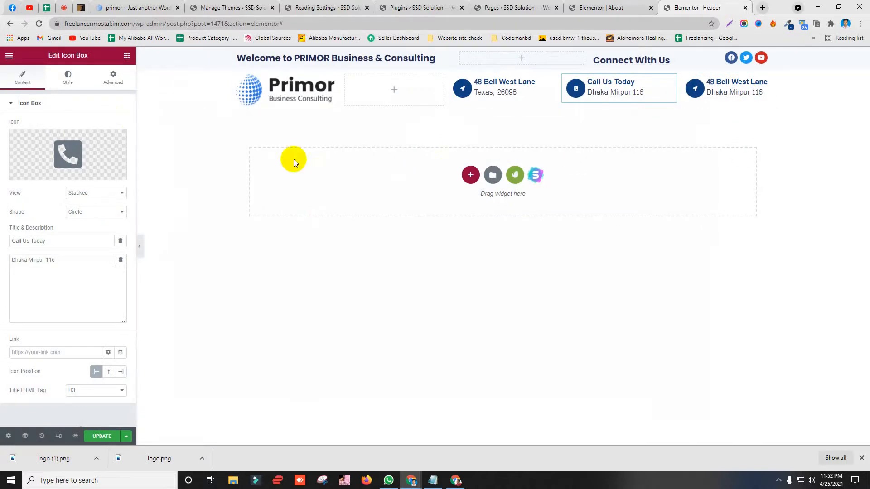
Step: Replace the Dhaka Mirpur 116 description with the phone number copied from the demo site
left_click(111, 7)
left_click(540, 100)
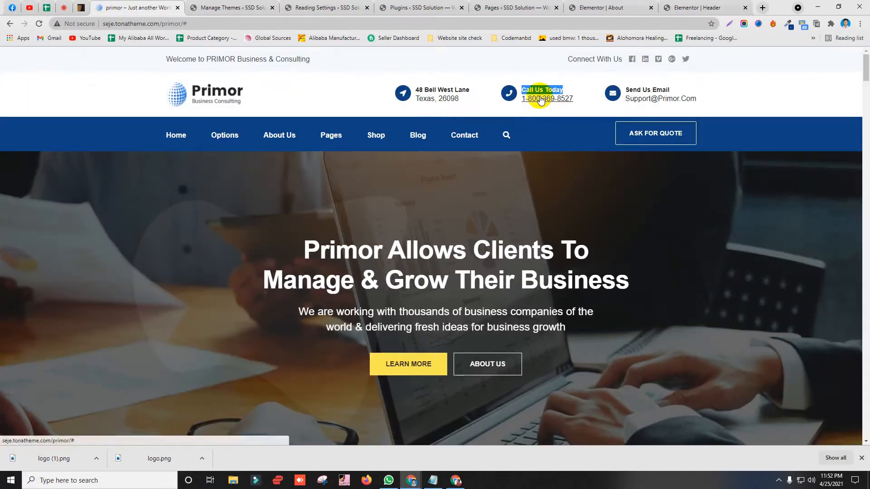
left_click_drag(583, 99, 524, 99)
left_click(572, 105)
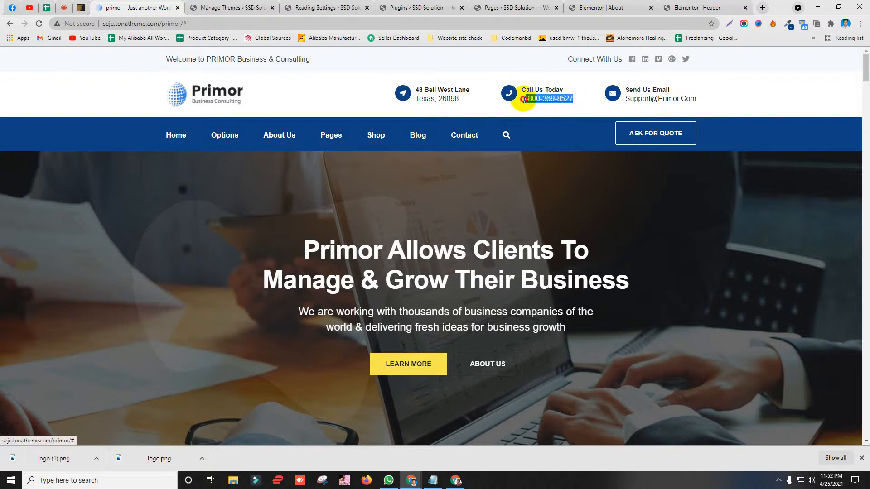
right_click(527, 111)
left_click(551, 192)
left_click(693, 8)
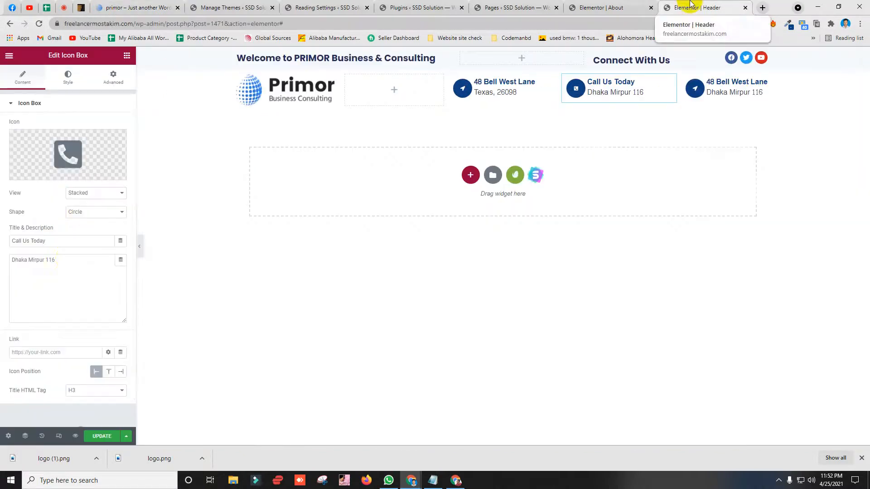
left_click_drag(68, 260, 1, 262)
key("ctrl+v")
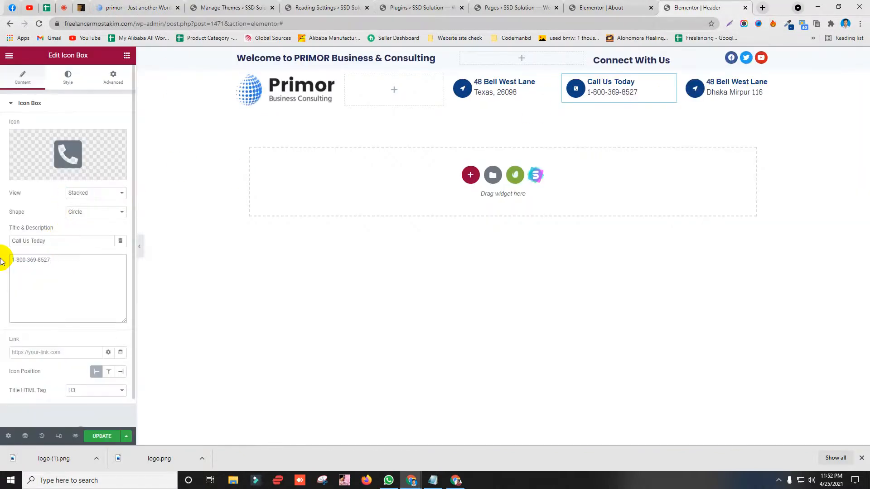
Step: Select the demo site's support e-mail, then open the third info box's content settings
left_click(135, 7)
triple_click(670, 98)
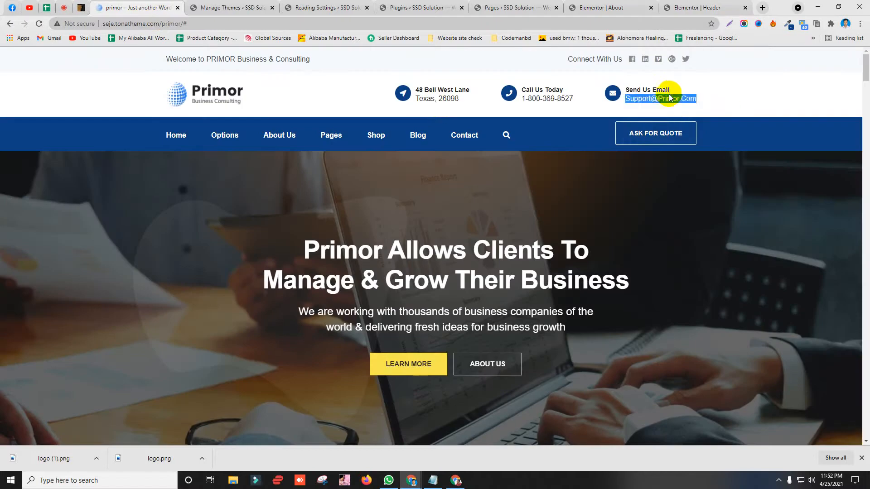
left_click(640, 89)
left_click(700, 8)
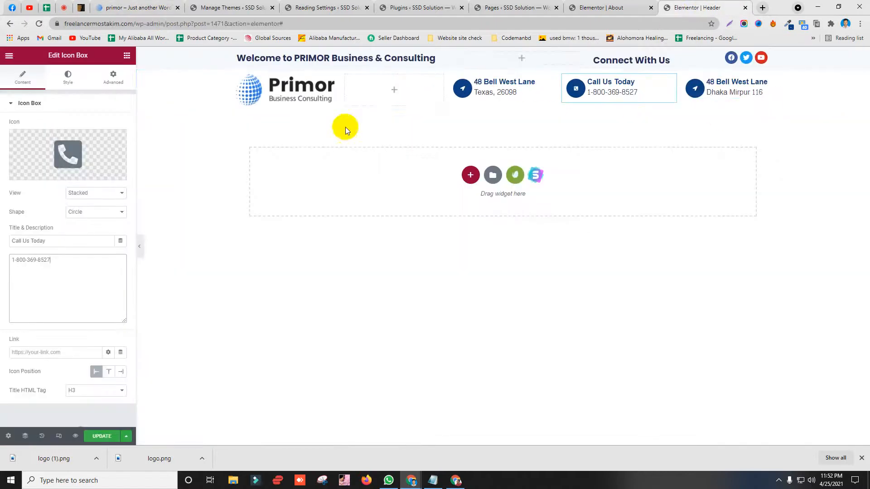
left_click(754, 91)
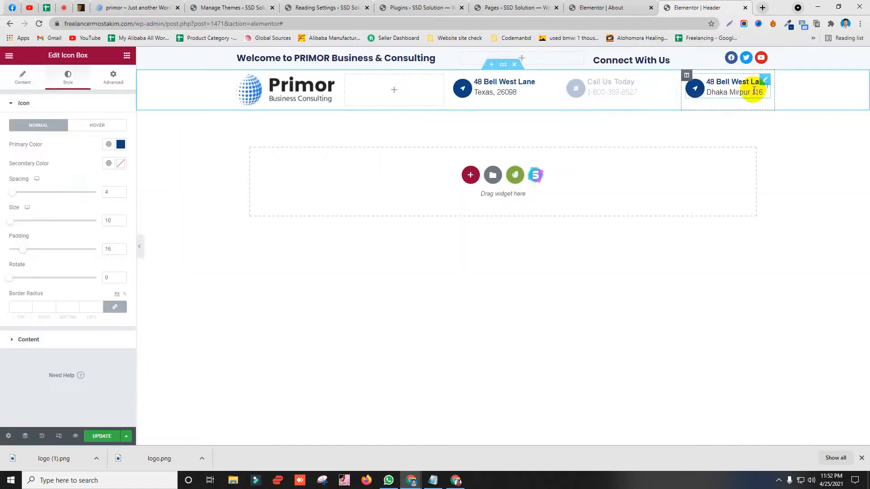
left_click(16, 83)
Step: Title the third box 'Send Us Email' and paste the demo site's support e-mail as its description
left_click(78, 240)
key("ctrl+a")
type("Send Us Email")
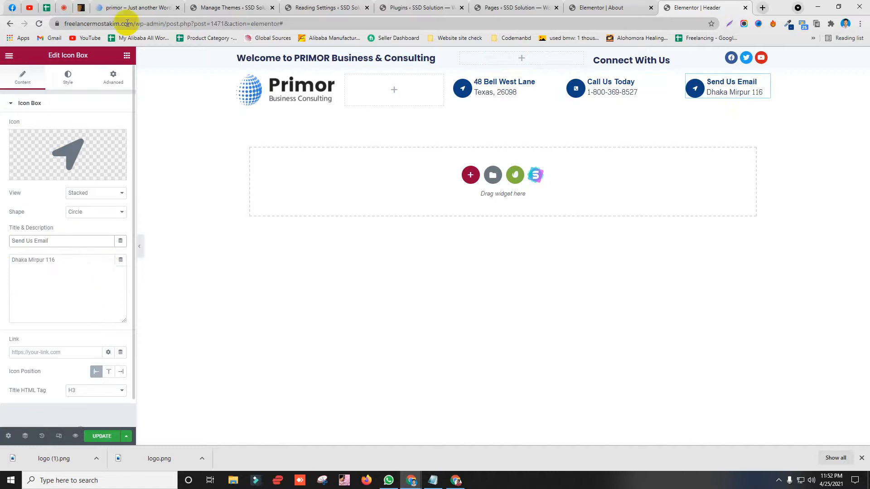
left_click(134, 8)
left_click_drag(707, 103, 628, 100)
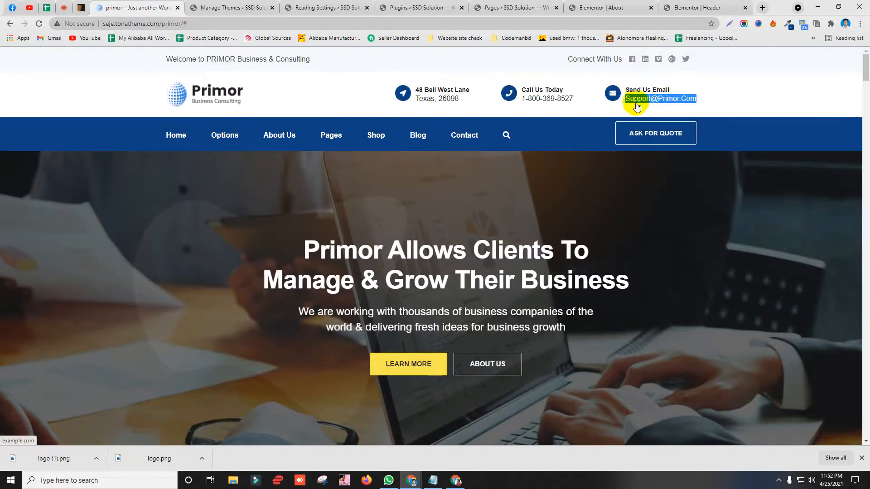
right_click(636, 106)
left_click(650, 183)
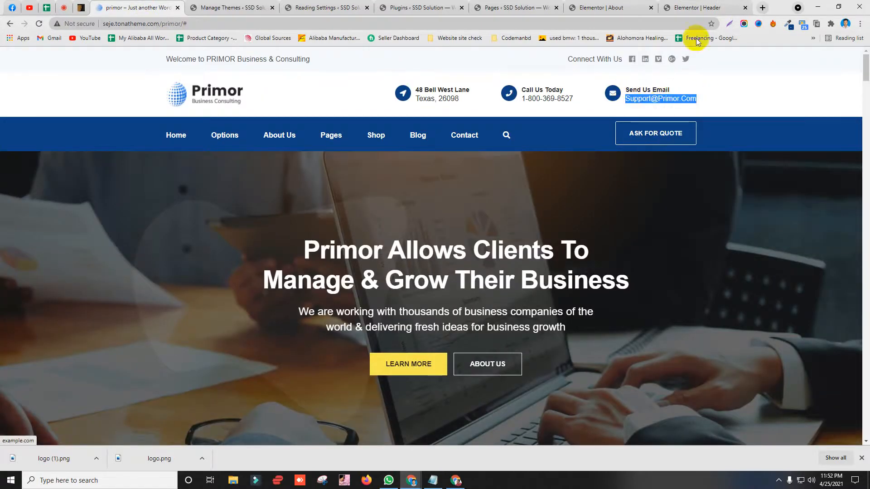
right_click(684, 103)
left_click(700, 176)
left_click(693, 7)
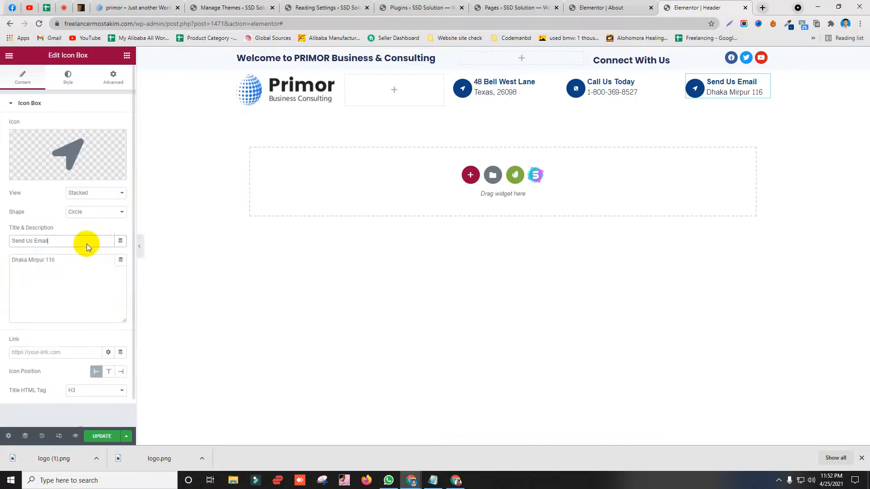
left_click_drag(84, 259, 1, 259)
key("ctrl+v")
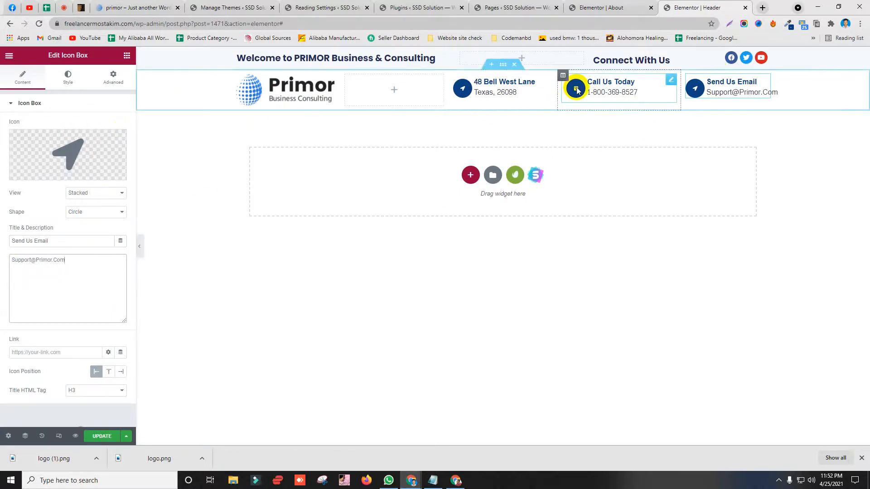
Step: Replace the Send Us Email box's arrow icon with the envelope icon from the Icon Library
left_click(118, 137)
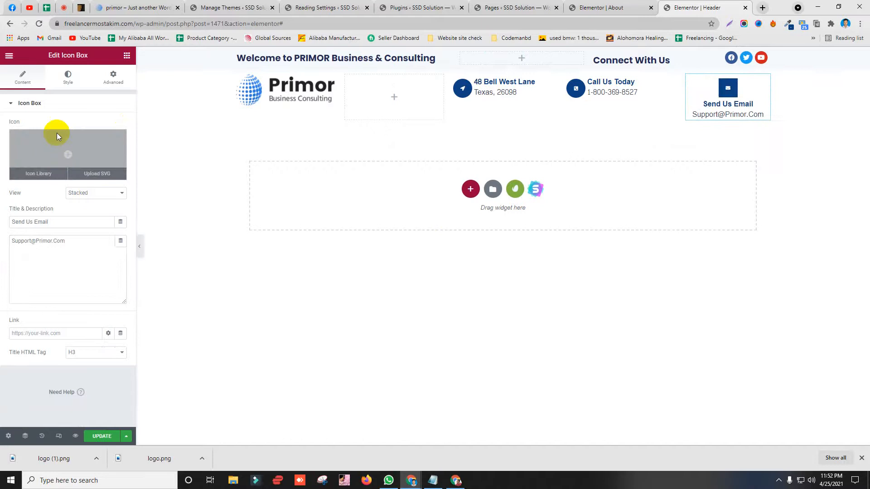
left_click(57, 133)
left_click(136, 7)
left_click(803, 93)
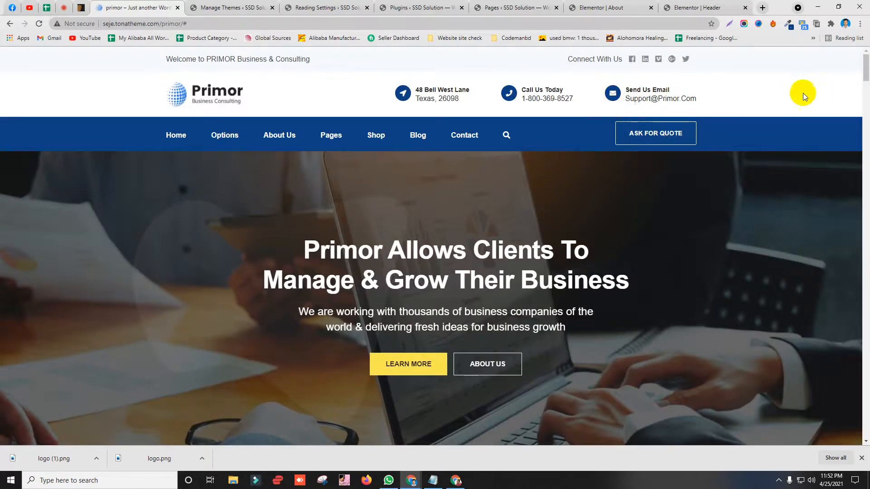
left_click_drag(610, 93, 591, 80)
left_click(591, 80)
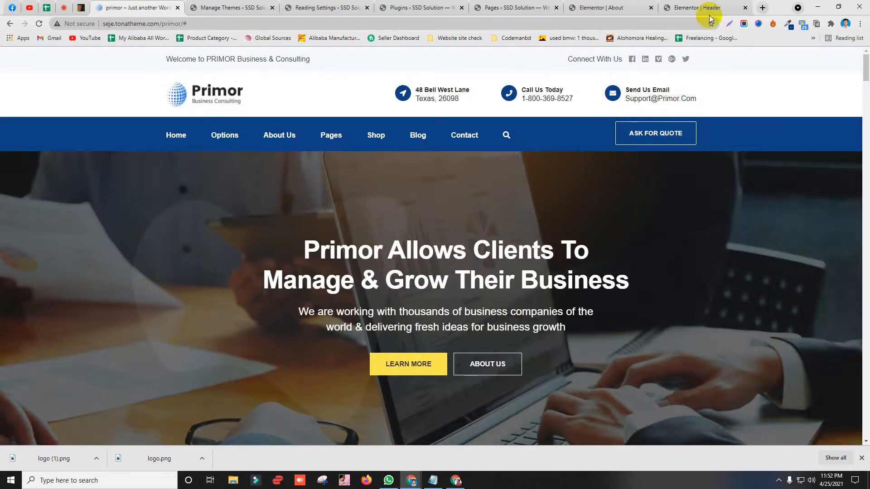
left_click(697, 8)
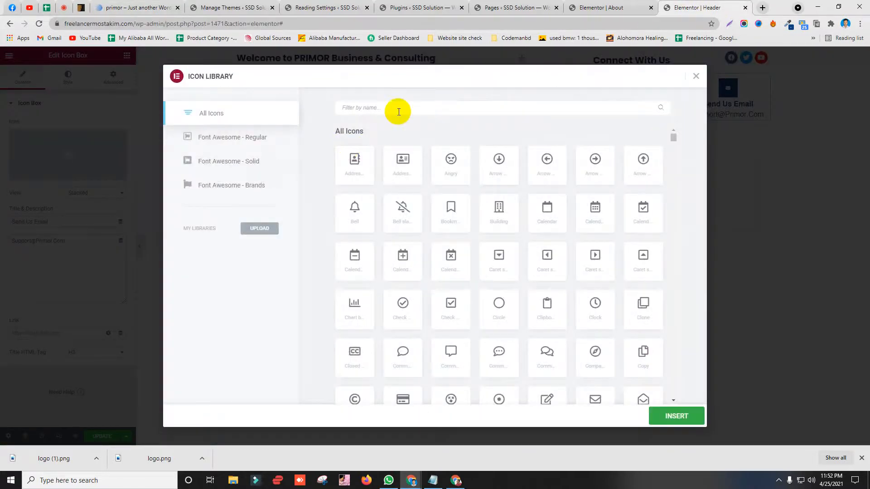
left_click(399, 112)
type("ema")
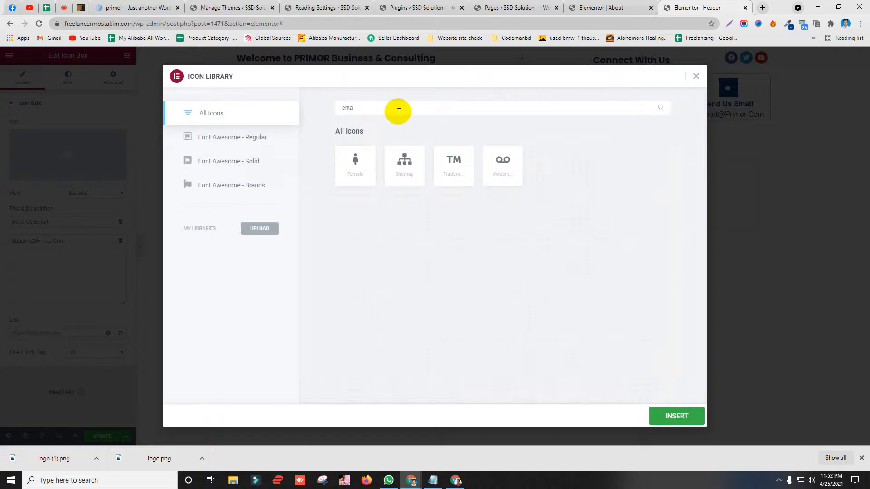
type("il")
key("BackSpace")
key("BackSpace")
key("BackSpace")
key("BackSpace")
key("BackSpace")
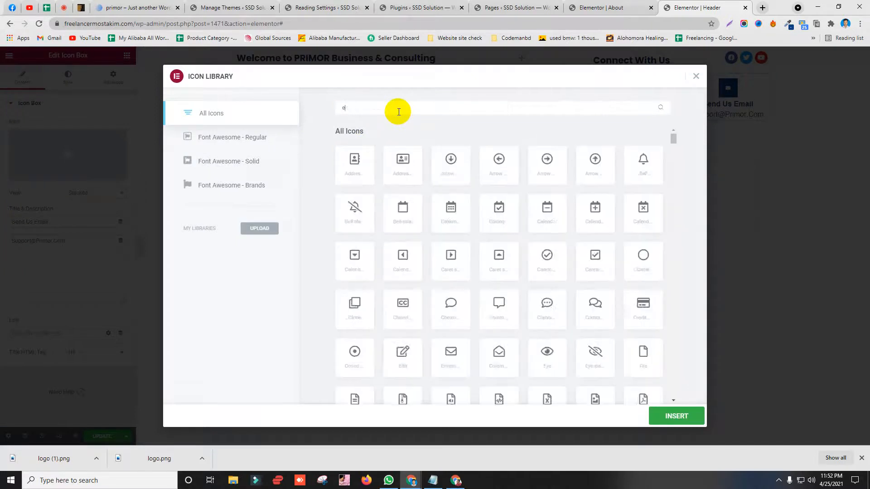
type("t")
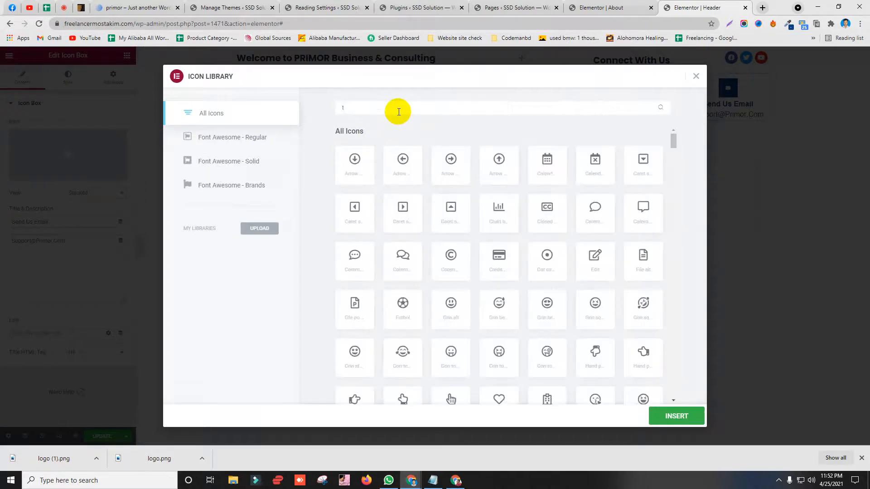
type("ex")
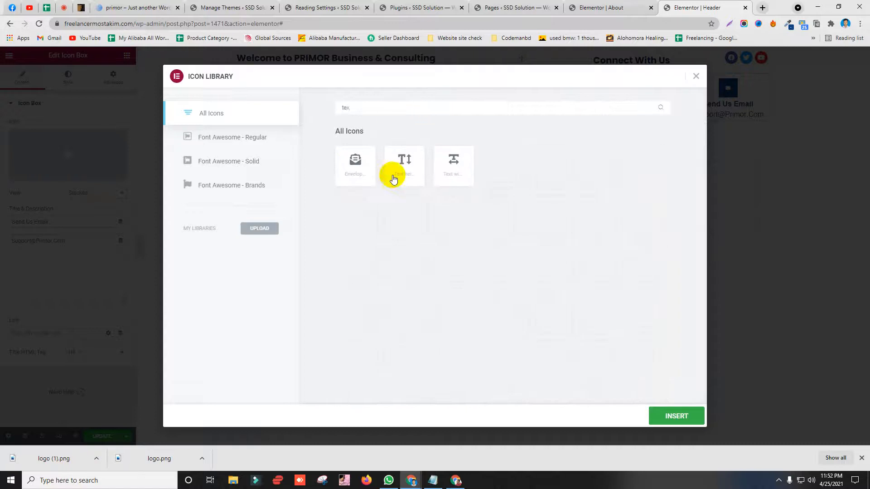
left_click(371, 169)
left_click(682, 418)
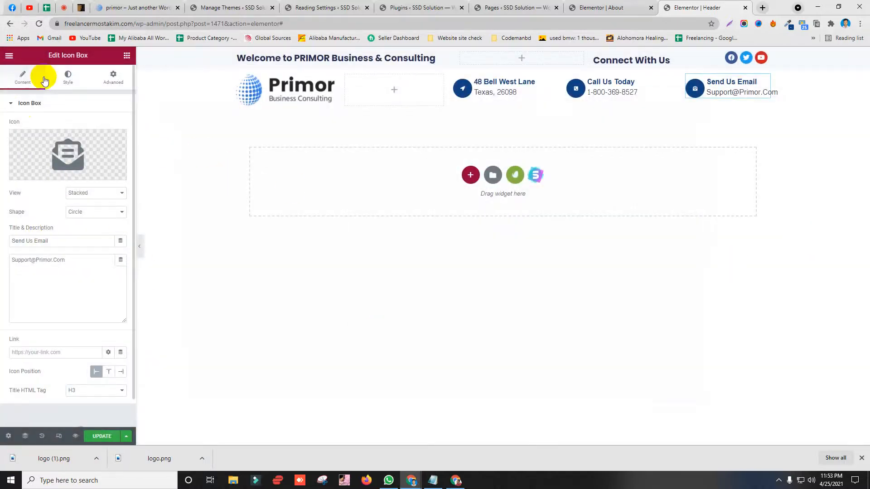
Step: Raise the icon size from 10 to 15 on the envelope, Call Us Today and 48 Bell West Lane boxes
left_click(68, 76)
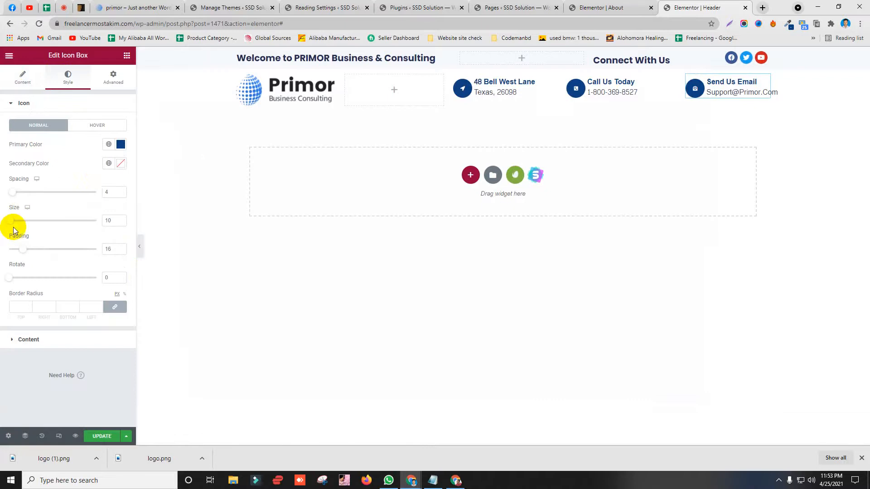
left_click_drag(11, 221, 12, 222)
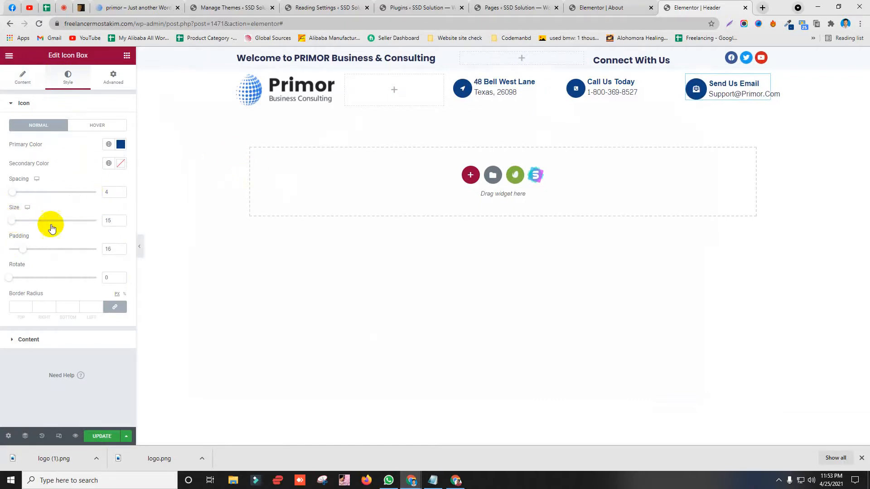
right_click(117, 221)
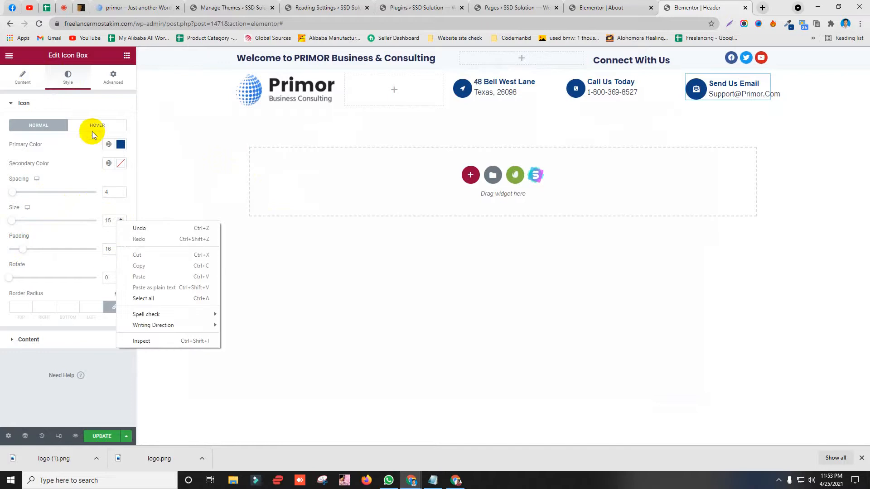
left_click(606, 82)
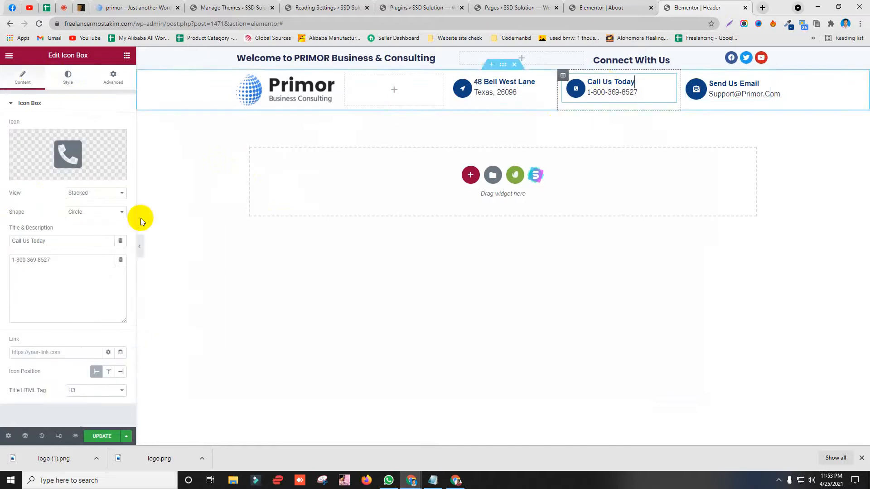
left_click(113, 78)
left_click(69, 79)
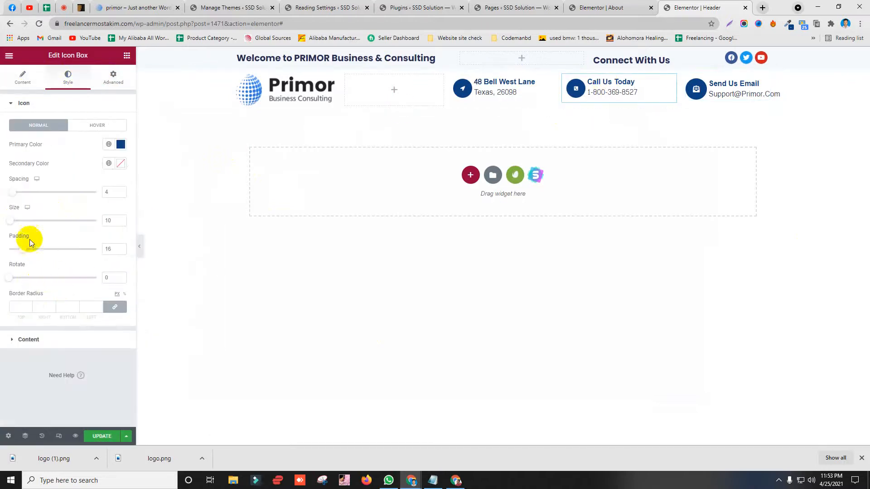
double_click(110, 220)
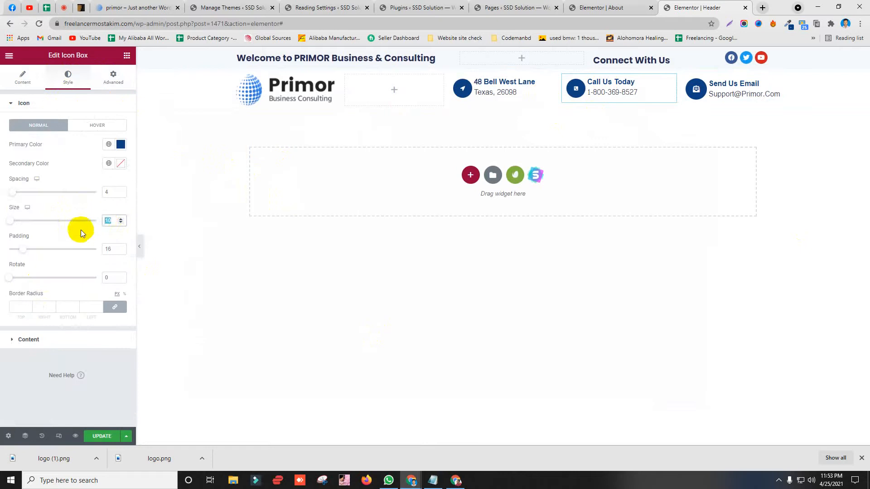
type("15")
left_click(489, 87)
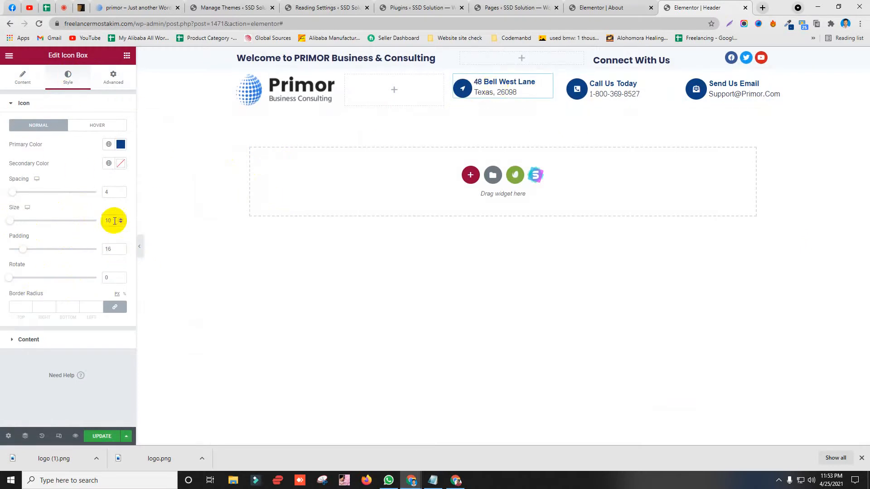
type("15")
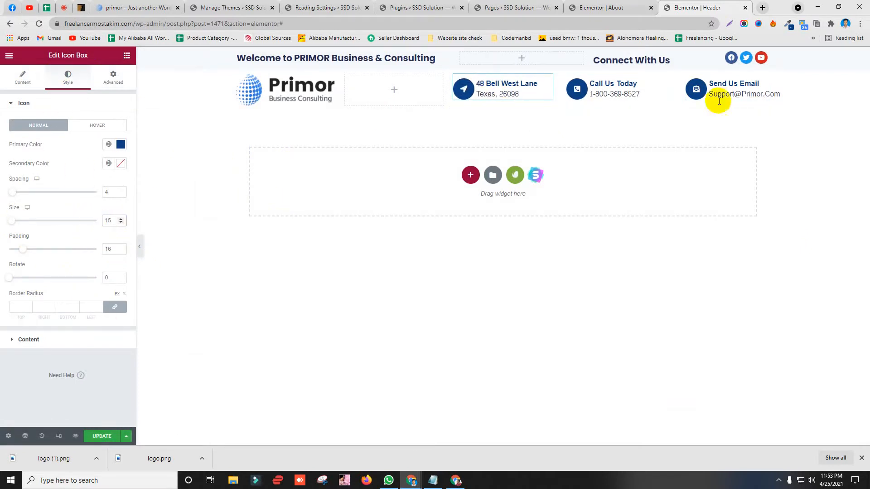
left_click(131, 4)
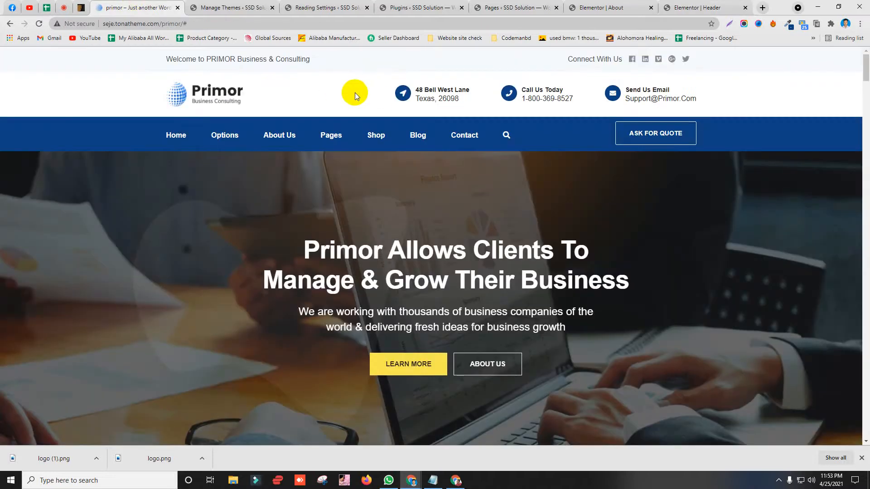
left_click(695, 8)
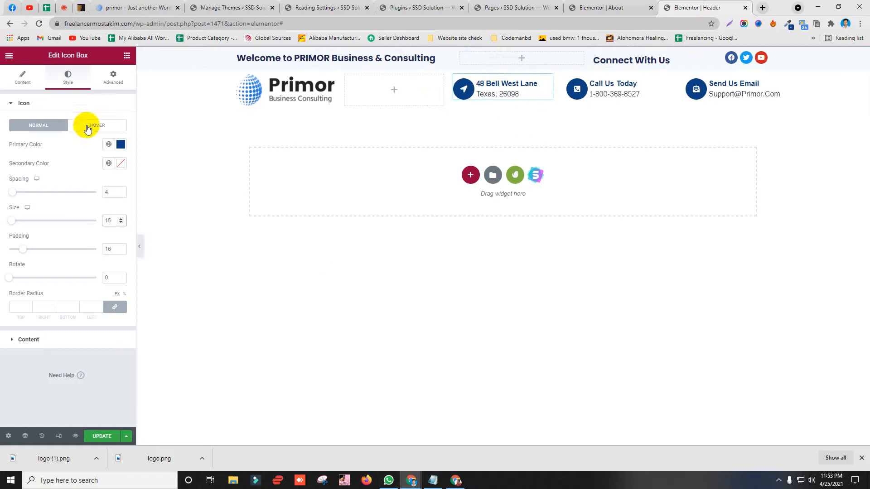
left_click(140, 246)
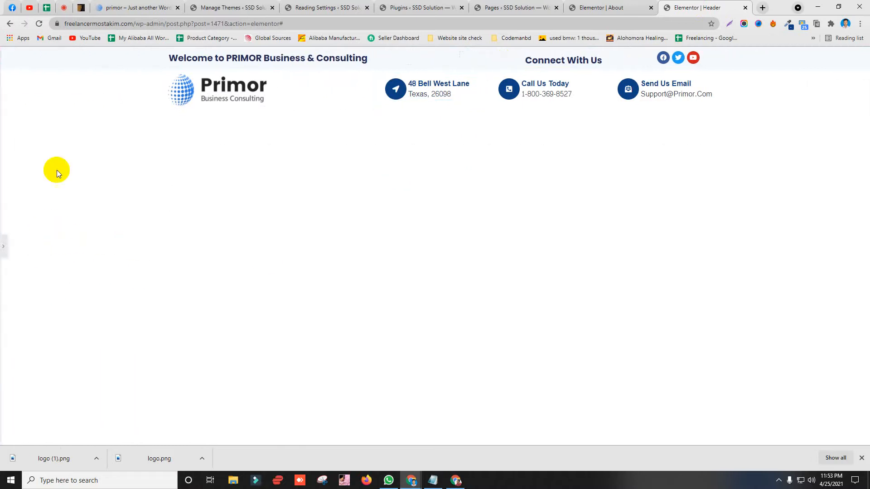
left_click(121, 5)
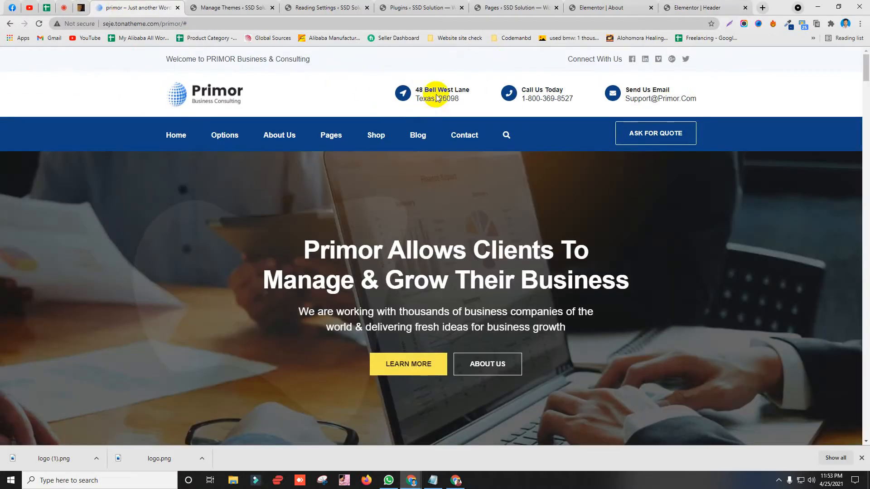
left_click(668, 8)
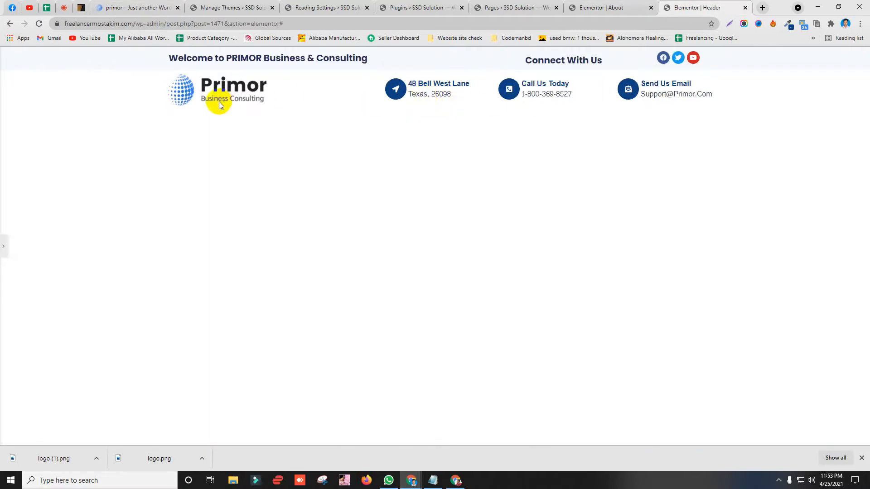
left_click(4, 246)
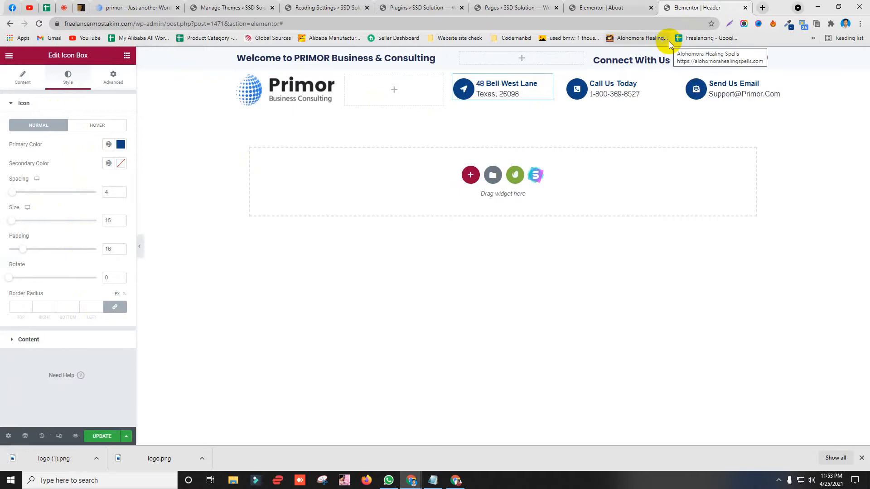
left_click(140, 8)
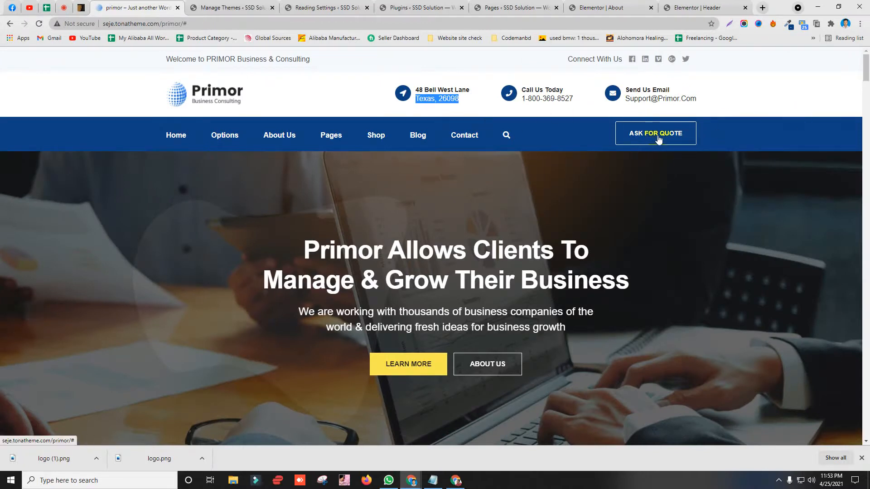
left_click(707, 7)
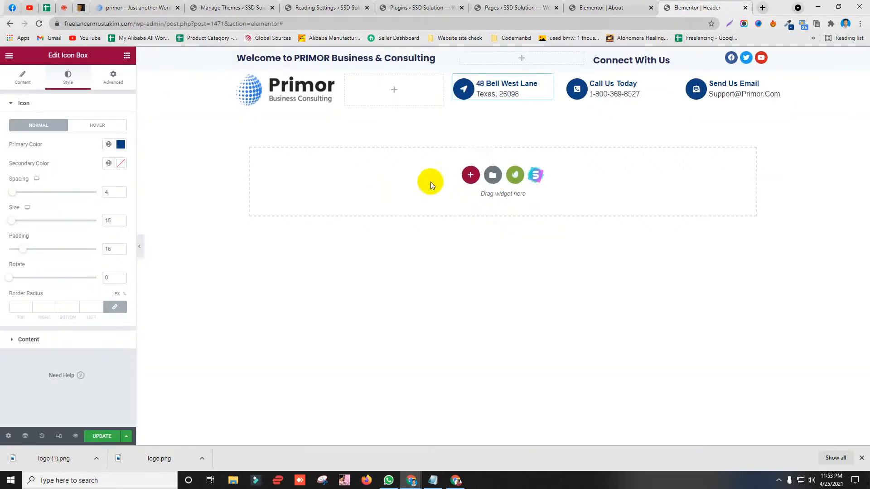
Step: Add a two-column section beneath the logo row and set its content width to Boxed
left_click(471, 175)
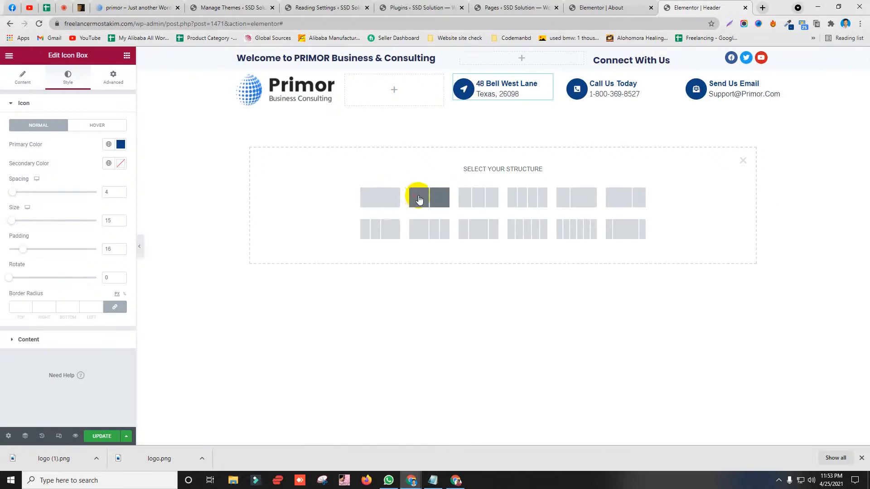
left_click(419, 198)
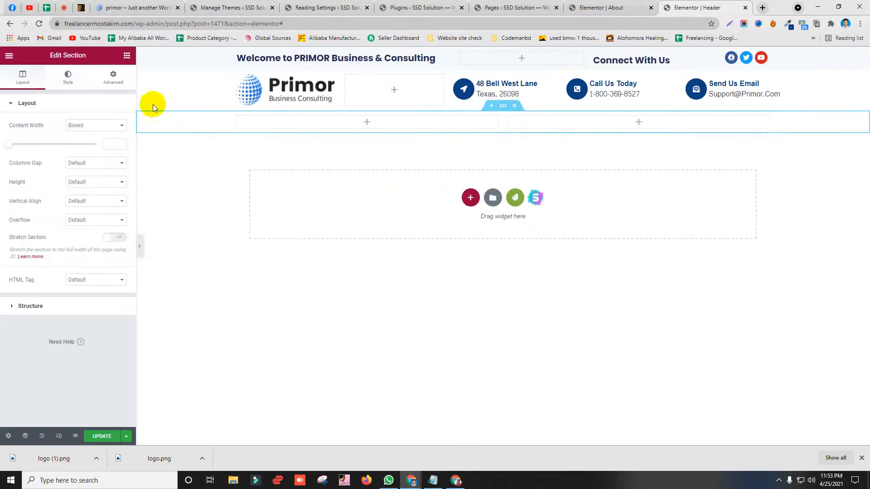
left_click(68, 127)
left_click(83, 143)
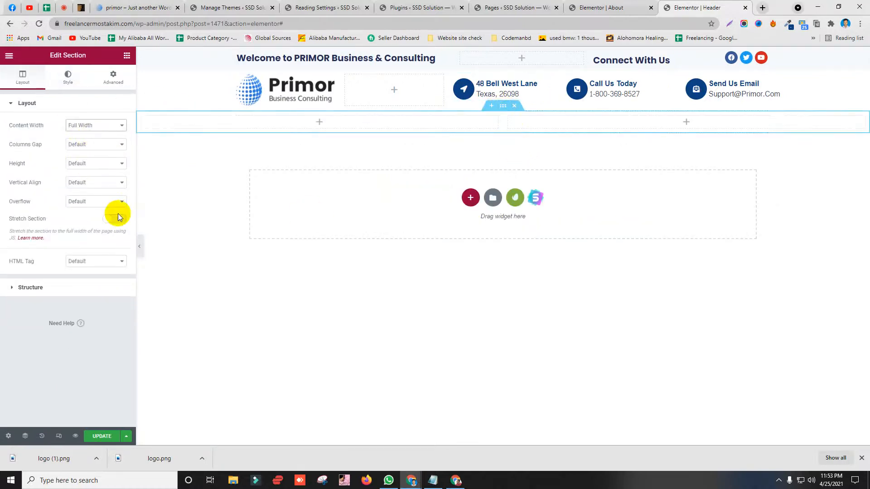
left_click(321, 123)
left_click(150, 8)
mouse_move(332, 138)
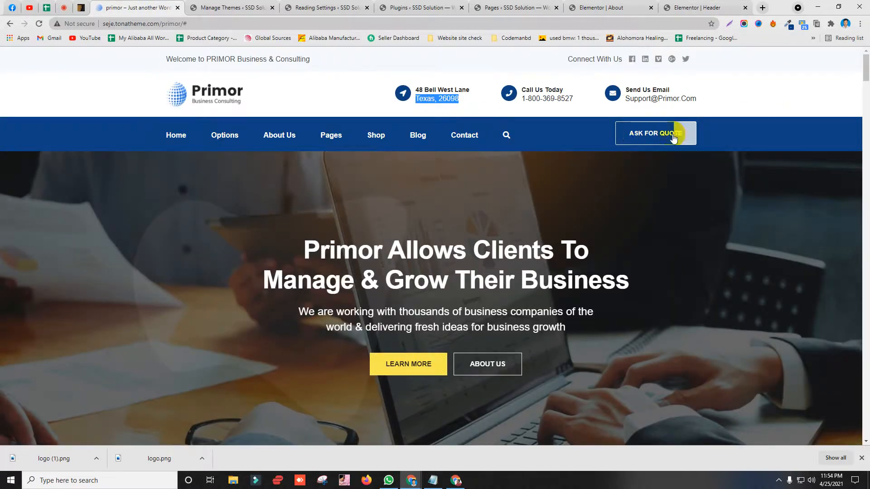
left_click(684, 9)
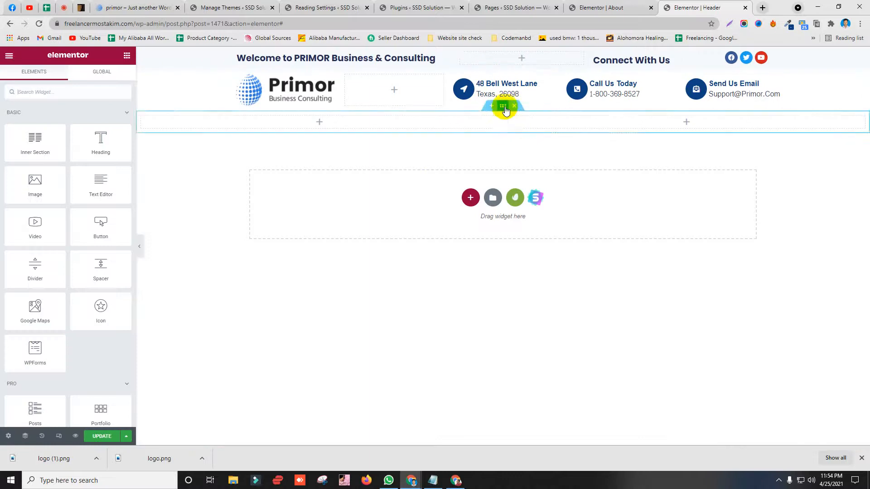
left_click(504, 107)
left_click(93, 125)
left_click(89, 135)
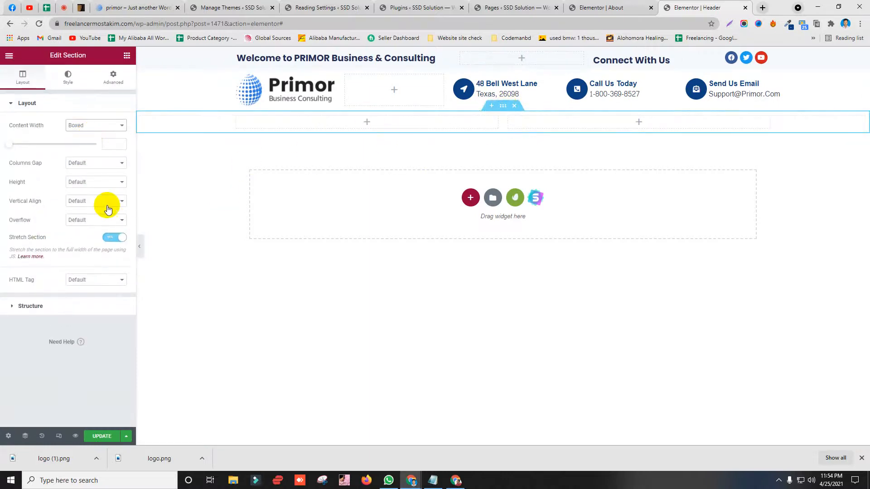
left_click(367, 122)
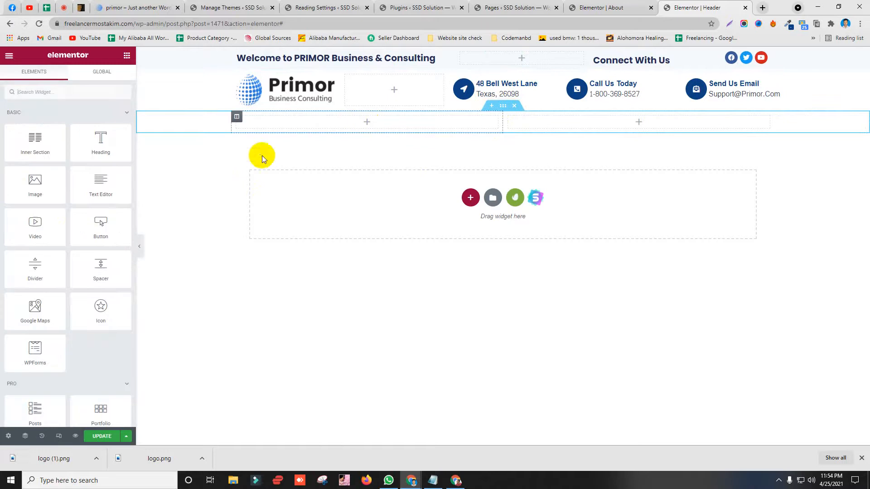
Step: Drag a Nav Menu widget into the left column with Menu set to Top Nav and Pointer to Background
left_click(82, 89)
type("me")
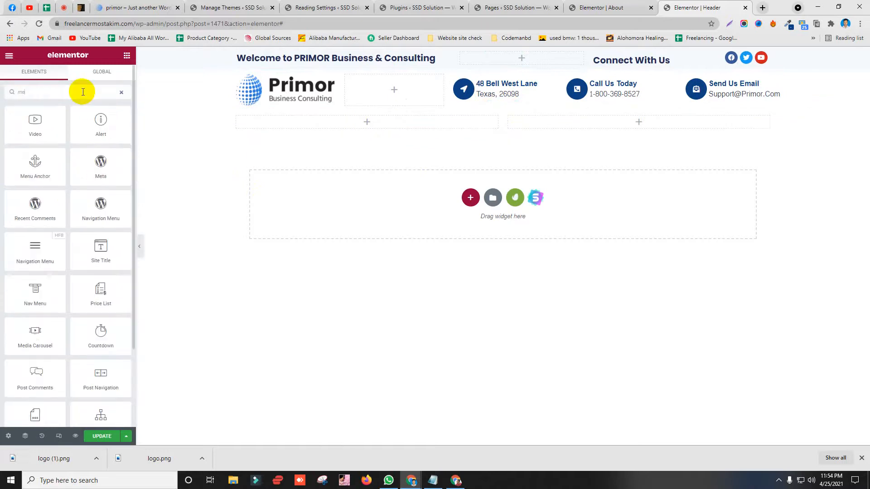
type("nu")
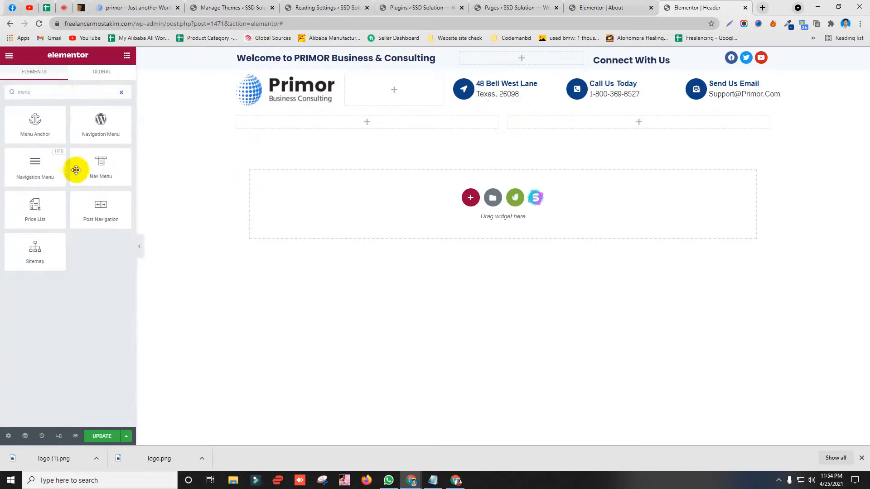
left_click_drag(103, 175, 396, 126)
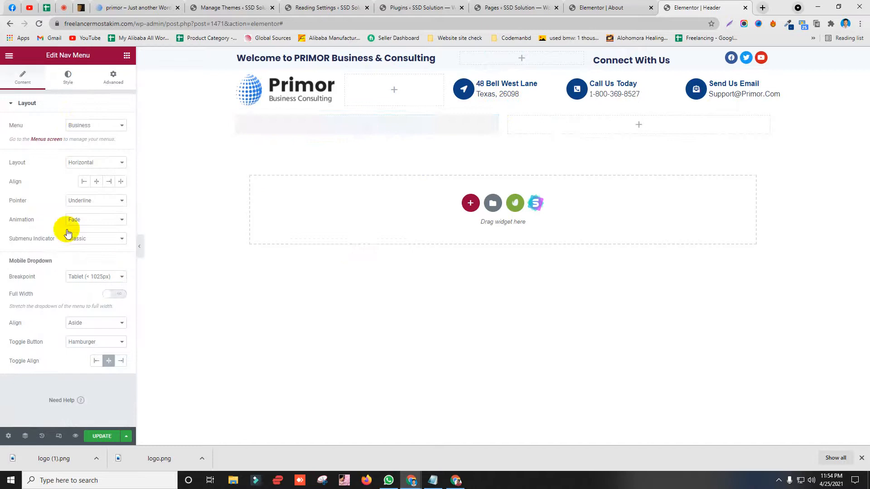
left_click(86, 128)
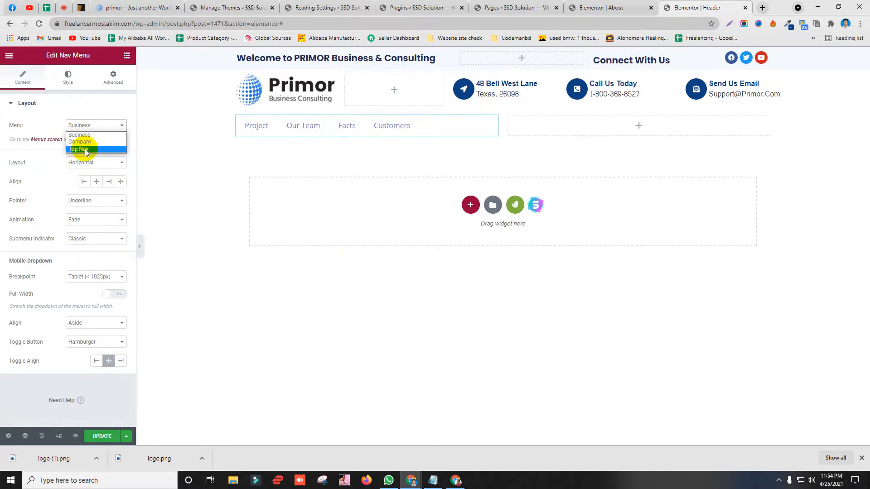
left_click(86, 149)
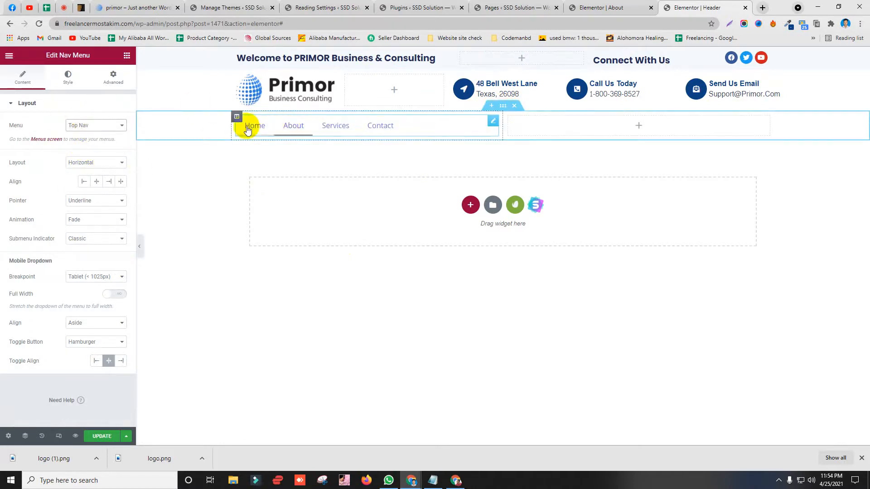
left_click(83, 200)
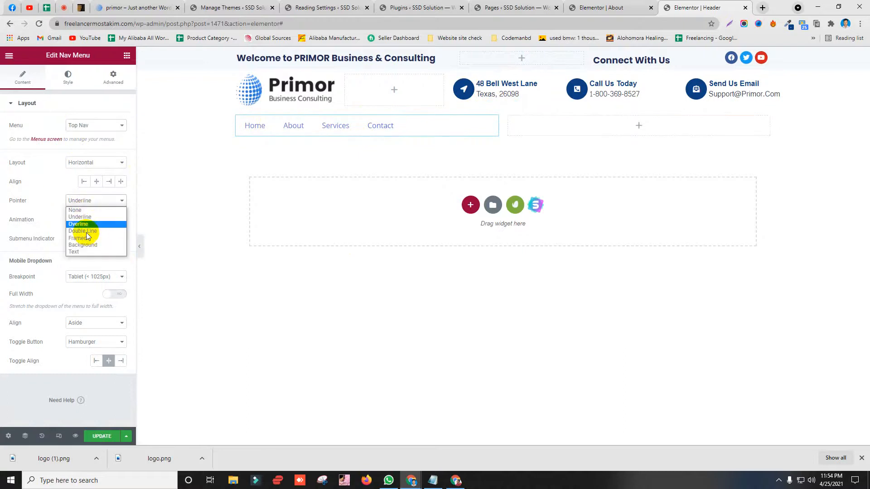
left_click(84, 245)
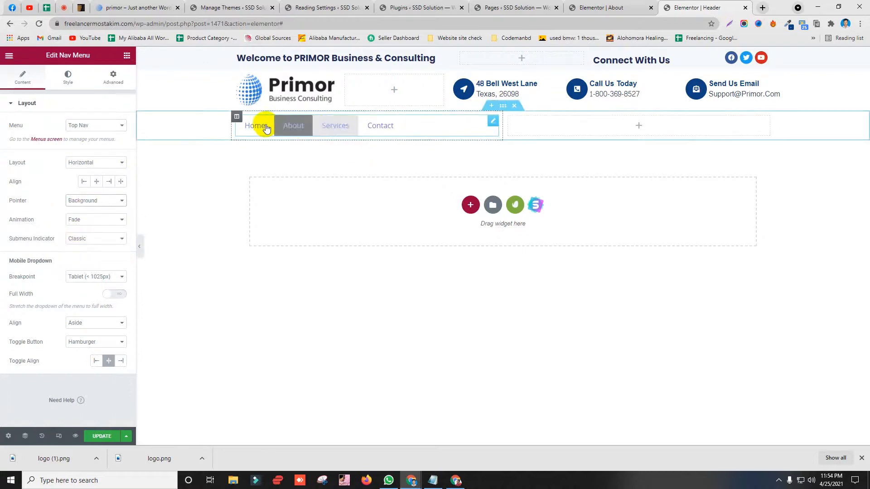
left_click(133, 7)
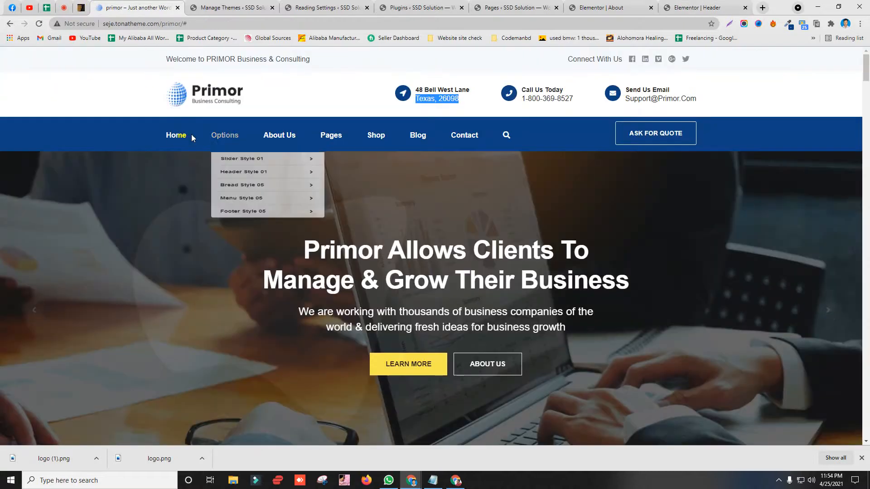
left_click(64, 6)
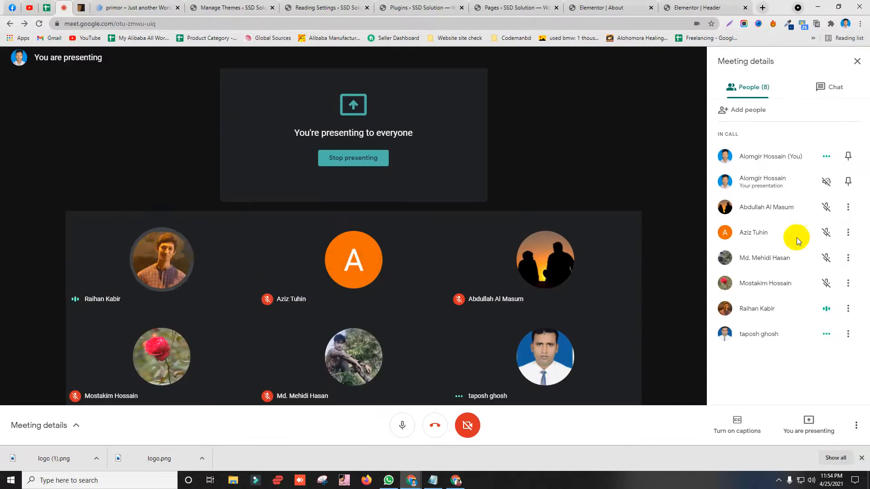
left_click(702, 6)
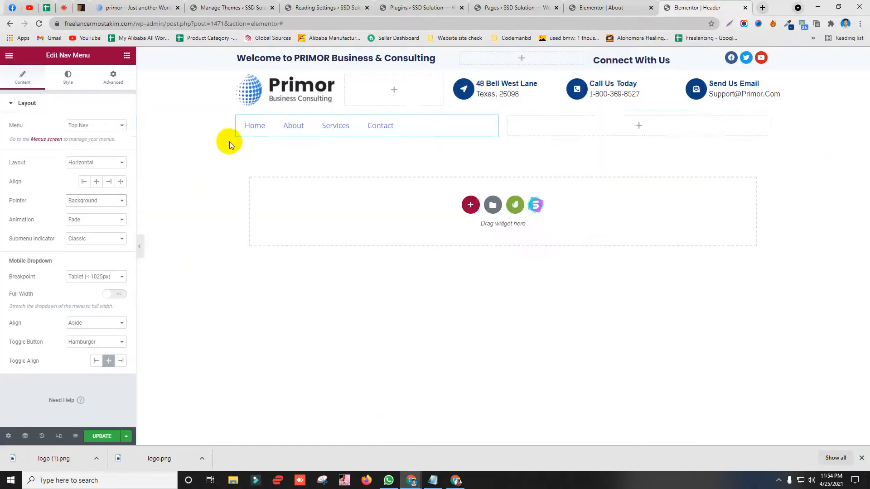
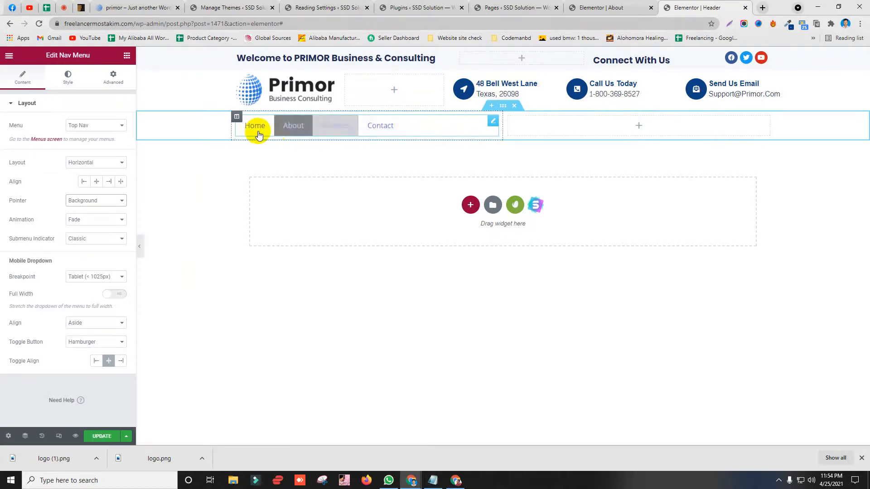
Step: Sample the demo site's dark blue menu bar colour #0E4082 with ColorZilla
left_click(136, 7)
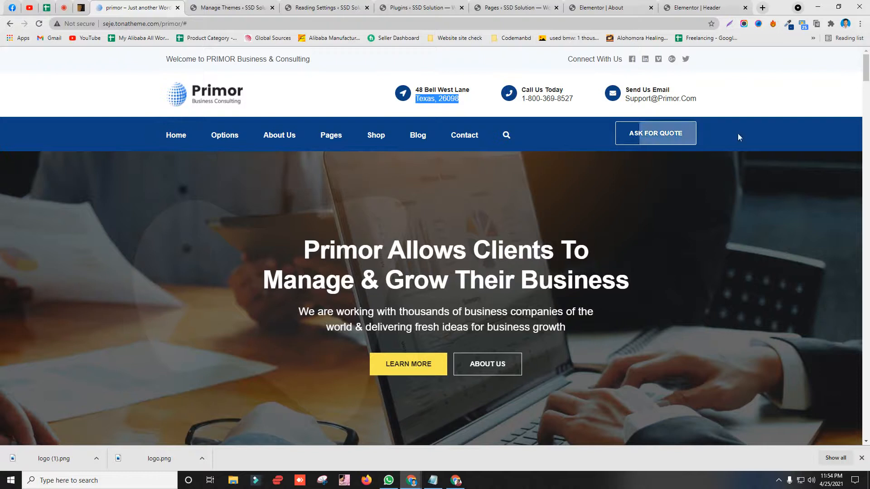
left_click(788, 25)
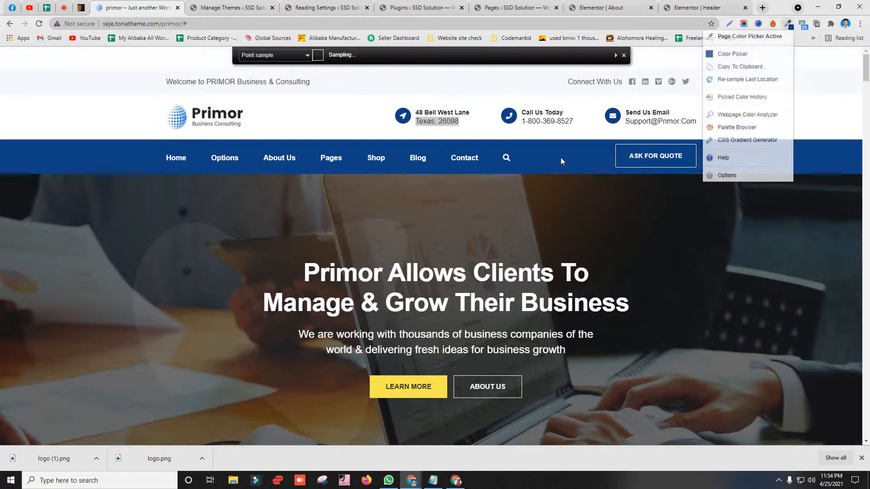
left_click(544, 158)
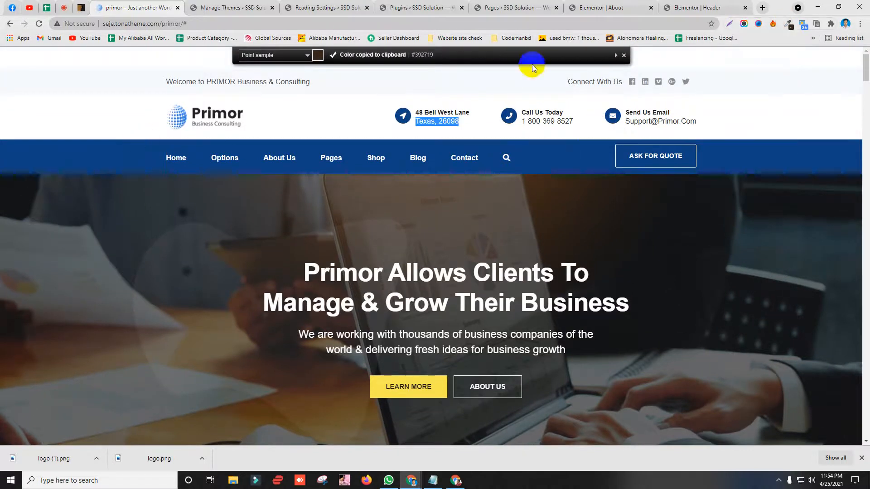
left_click(787, 24)
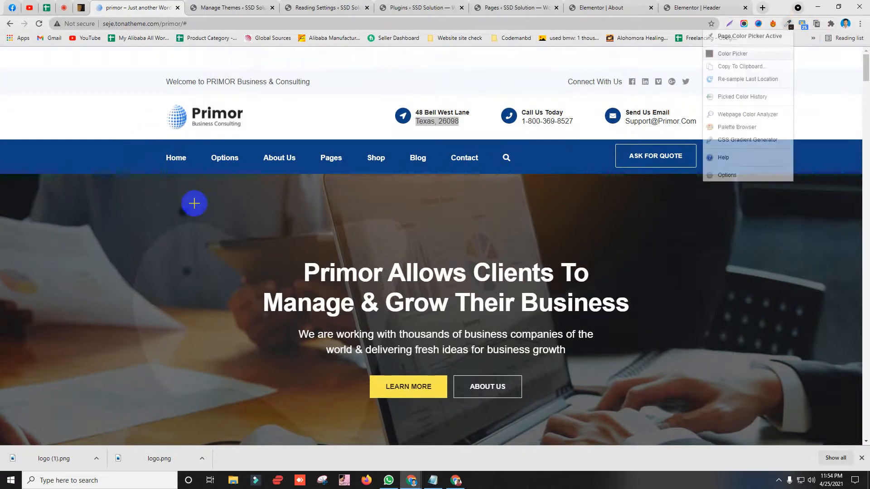
left_click(110, 161)
Step: Give the navigation row section a Classic background with colour #0E4082
left_click(693, 7)
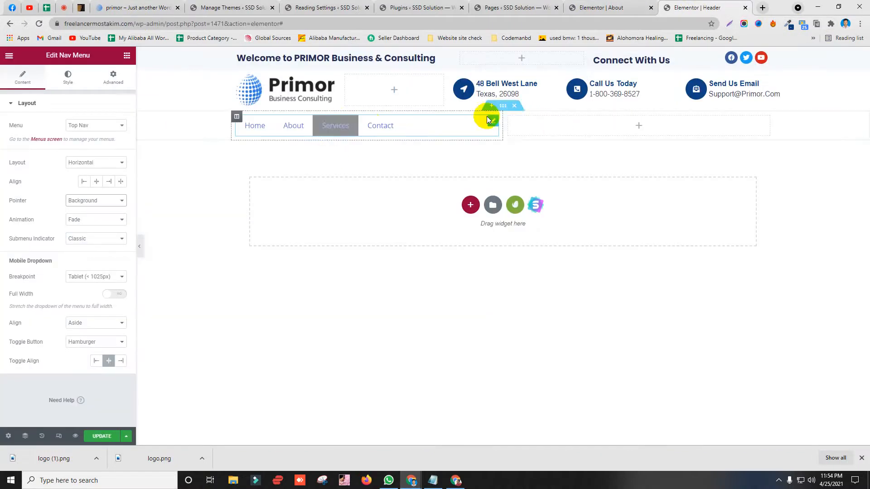
left_click(417, 195)
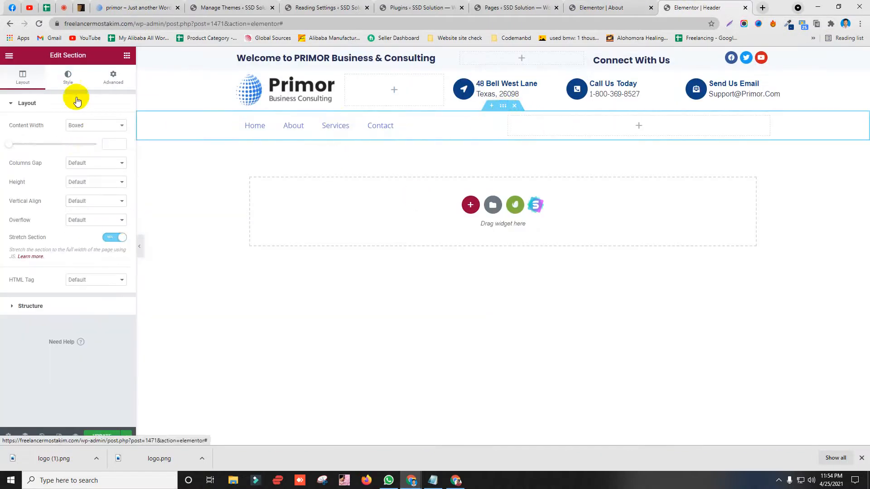
left_click(75, 83)
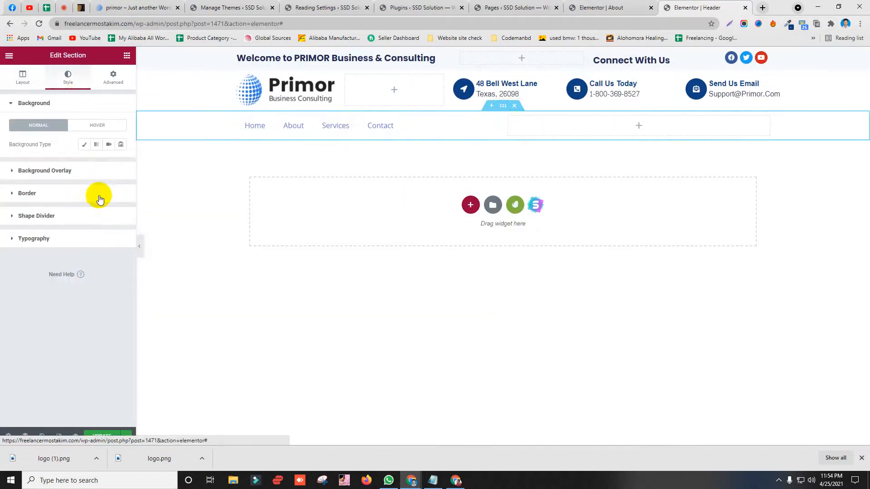
left_click(82, 147)
left_click(121, 163)
key("ctrl+v")
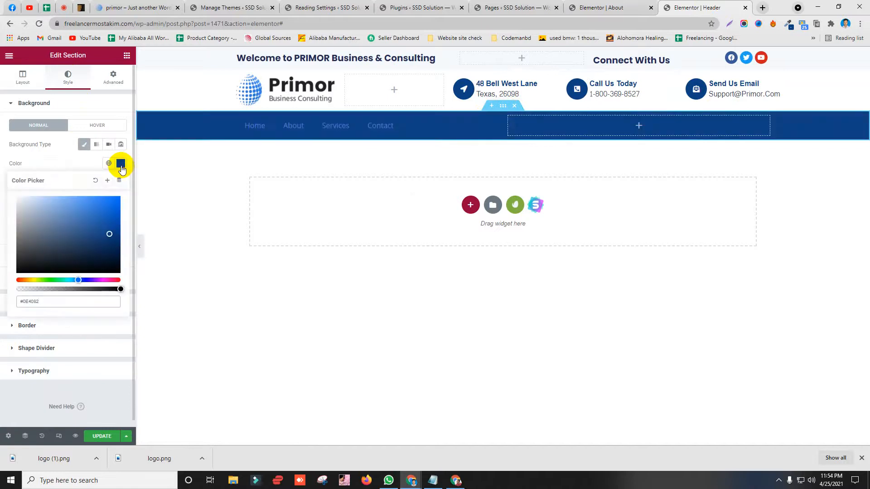
left_click(113, 7)
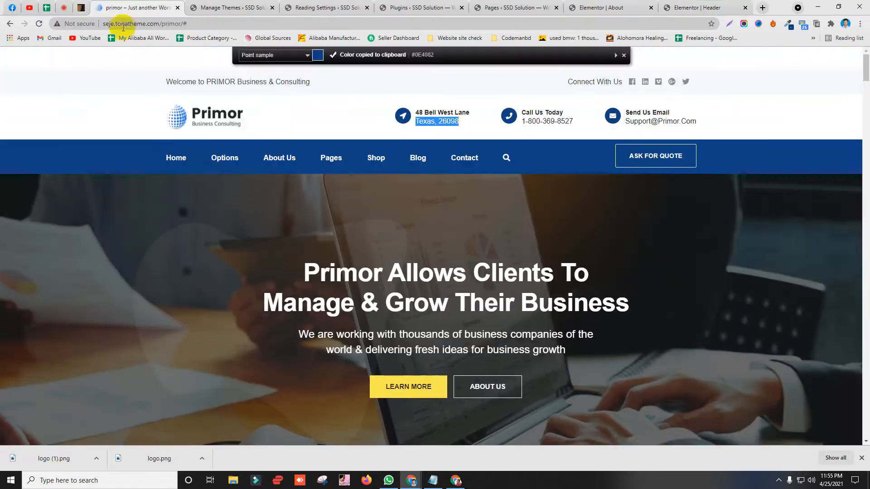
left_click(698, 7)
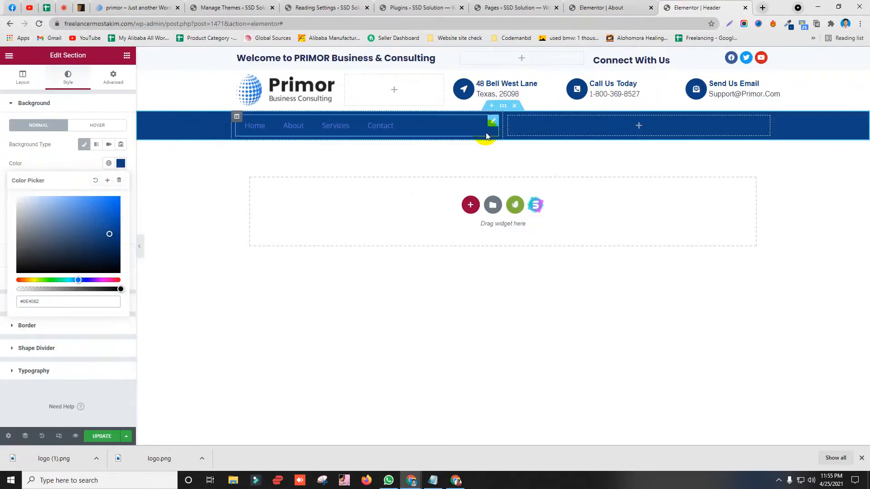
left_click(491, 124)
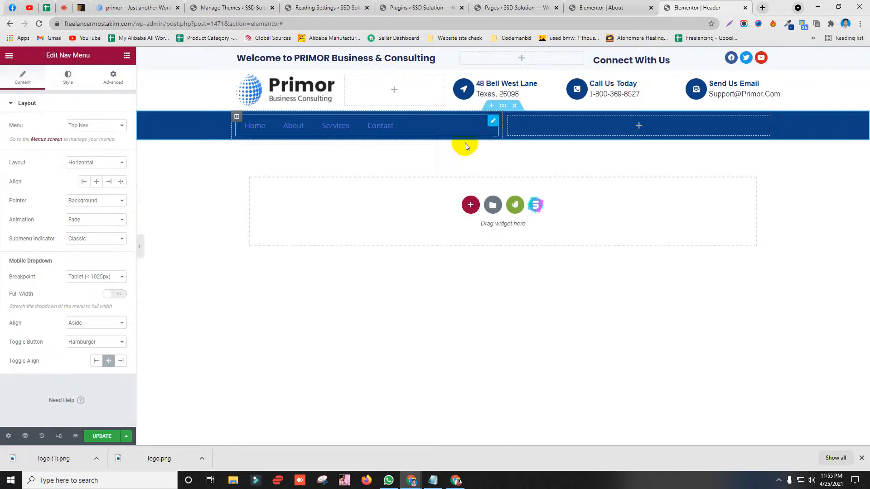
Step: Look through the Nav Menu widget's Style, Content and Advanced settings
left_click(66, 77)
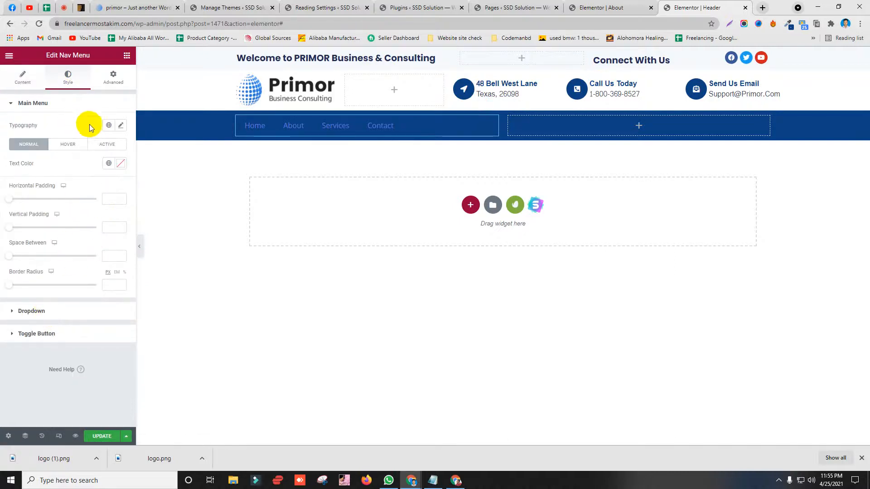
left_click(40, 317)
scroll(48, 292, "down", 3)
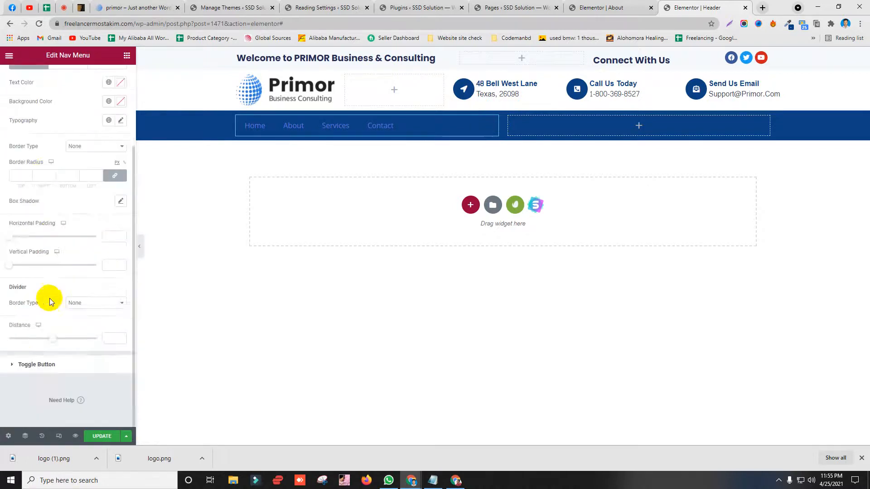
left_click(42, 362)
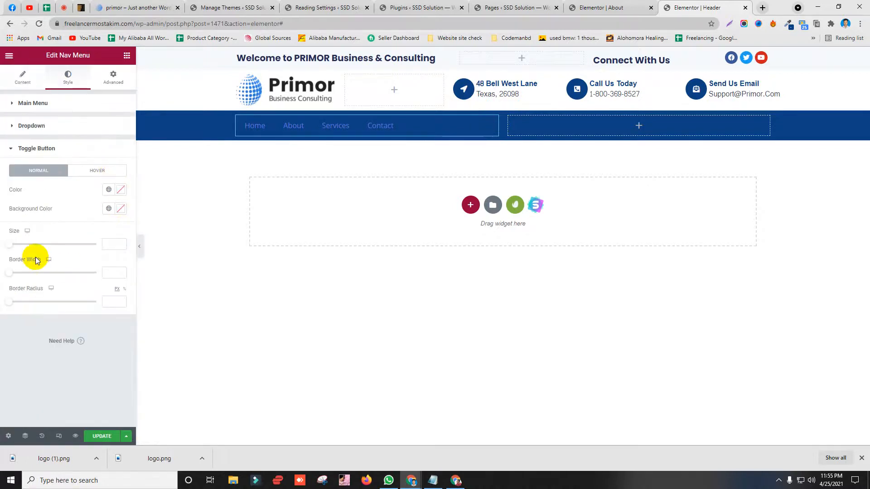
left_click(19, 77)
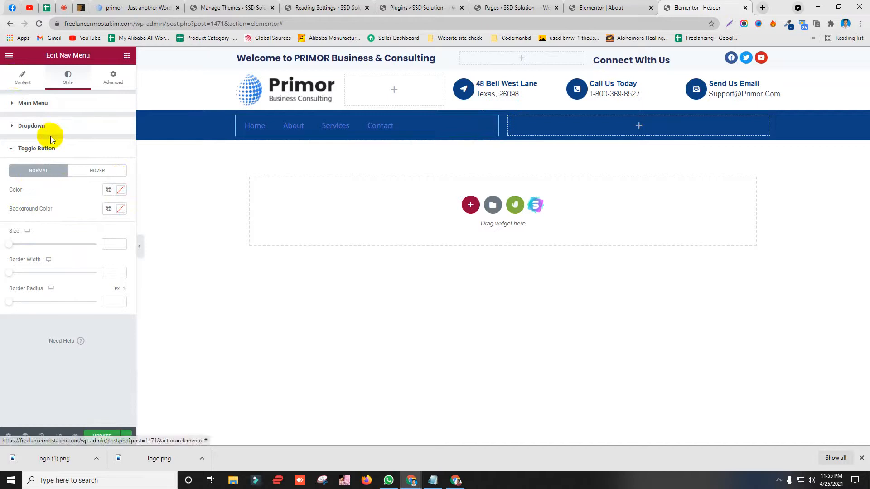
mouse_move(490, 125)
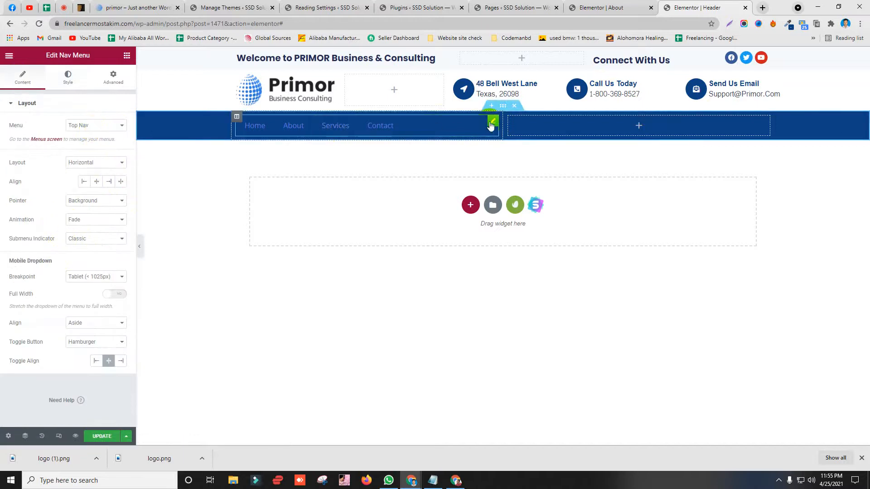
left_click(114, 78)
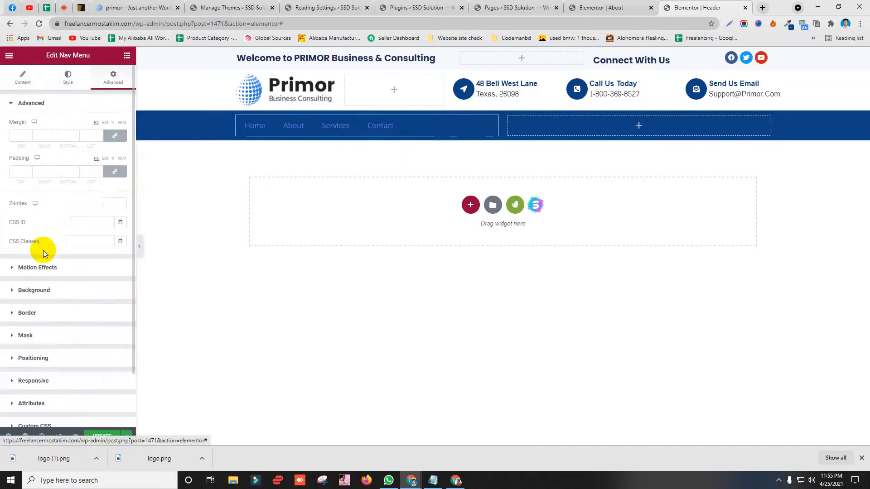
left_click(67, 77)
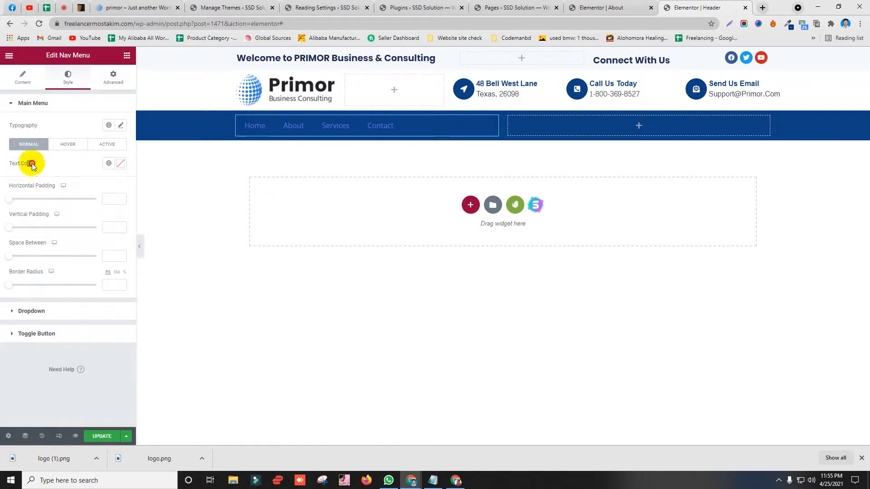
Step: Set the main menu text colour to #FFFFFF, update the header, and compare with the demo
left_click(120, 164)
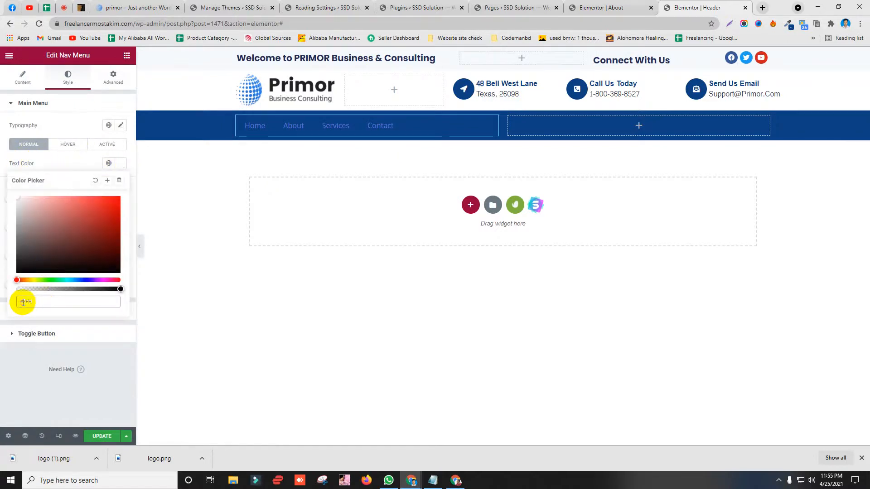
type("#FFFFFF")
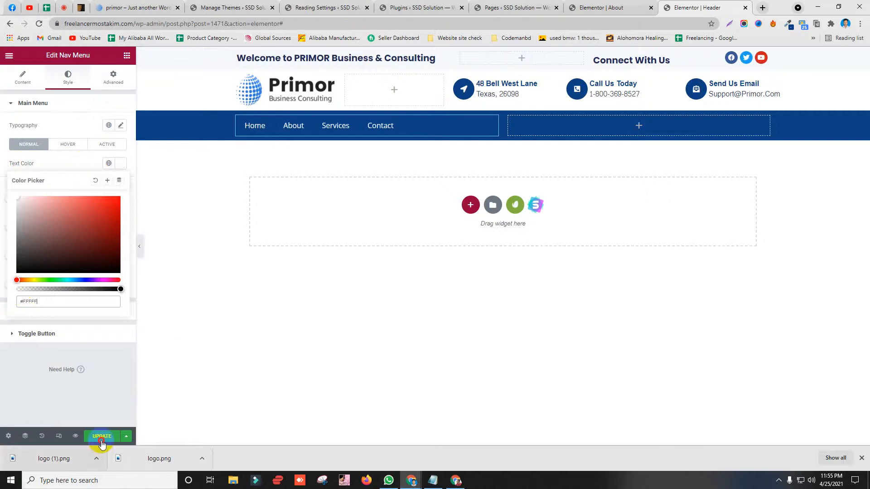
left_click(97, 436)
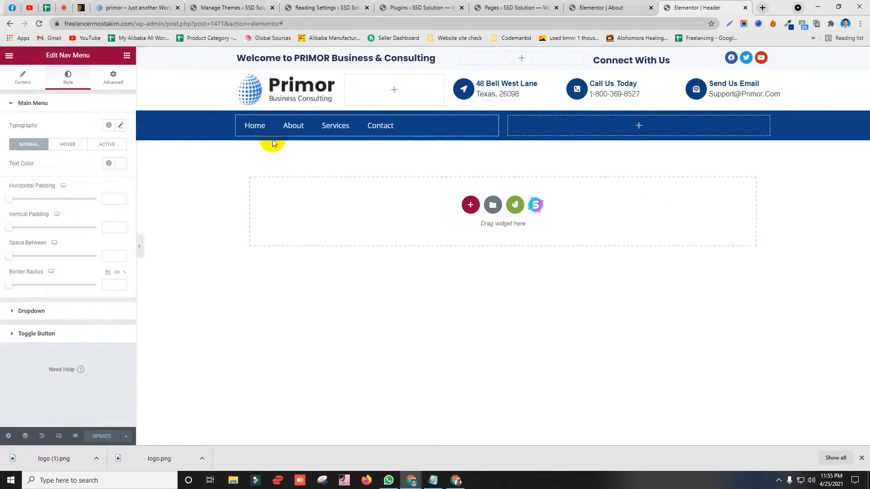
left_click(136, 8)
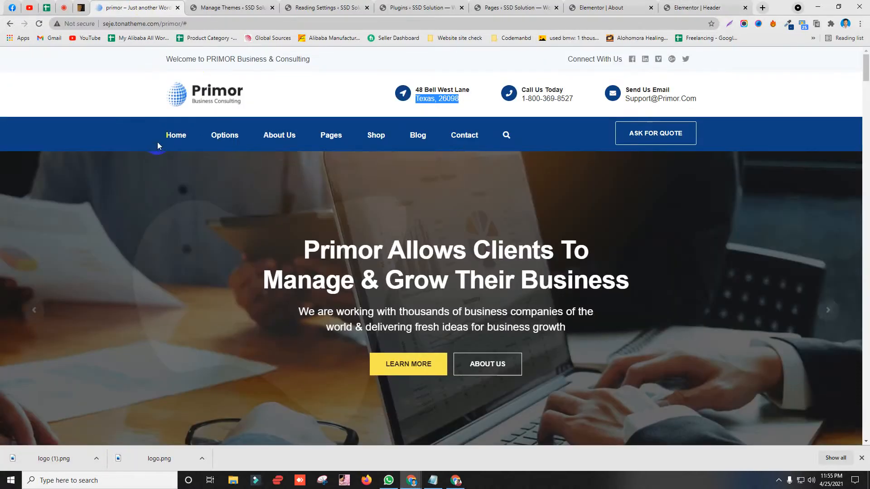
mouse_move(177, 141)
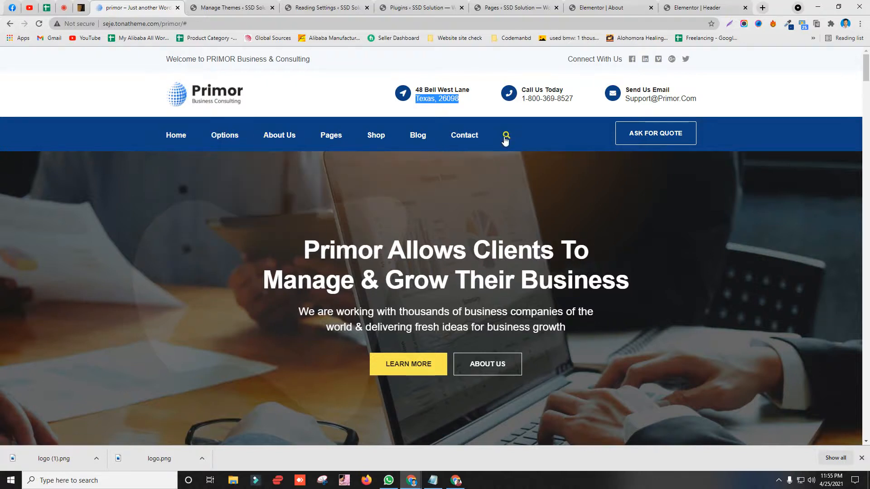
left_click(697, 7)
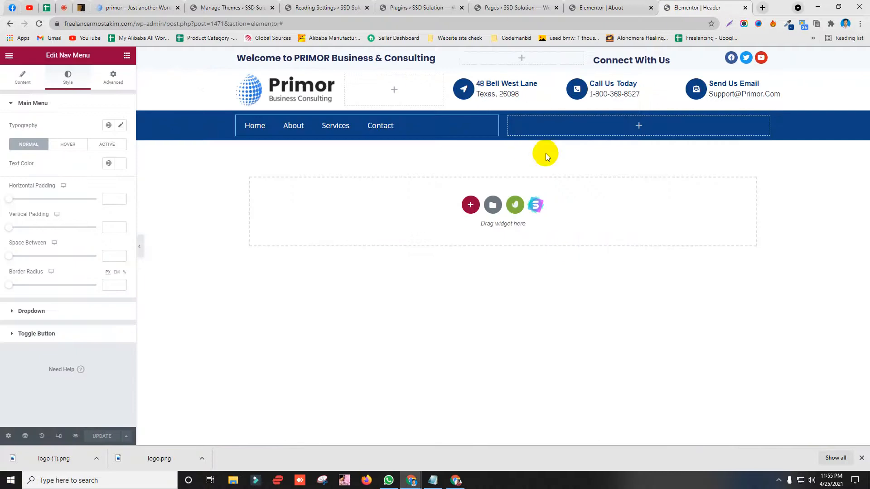
right_click(508, 118)
Step: Add a narrow duplicate column beside the menu and filter widgets for 'search'
left_click(534, 138)
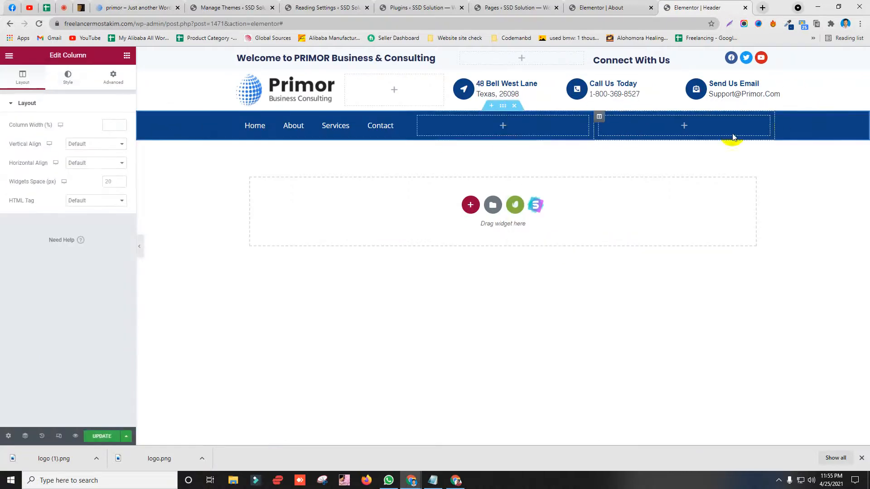
left_click_drag(594, 126, 444, 127)
left_click(431, 129)
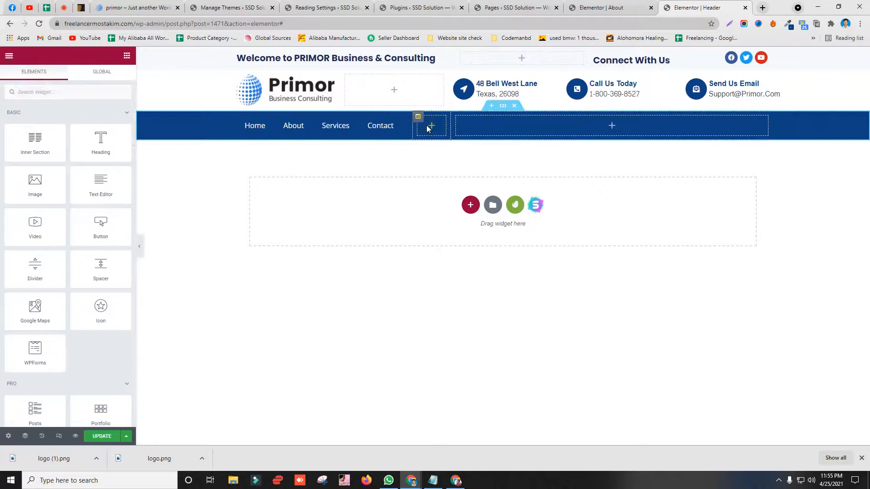
left_click(32, 86)
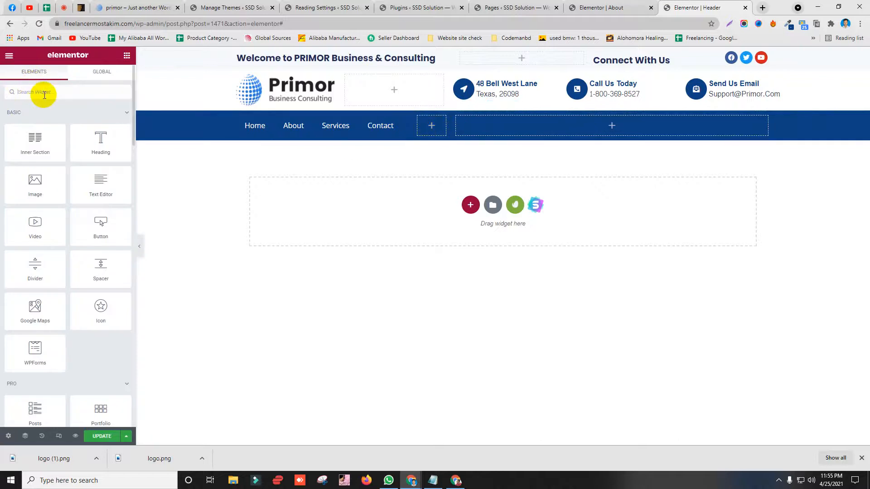
type("ser")
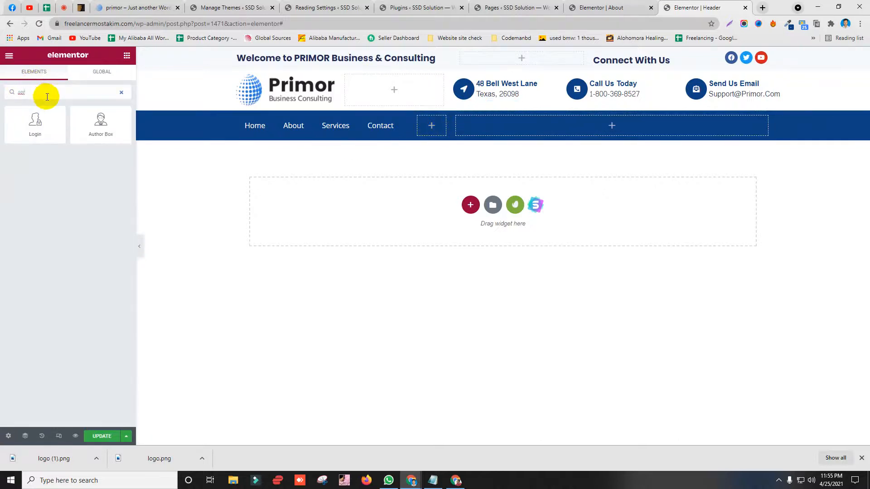
key("BackSpace")
key("BackSpace")
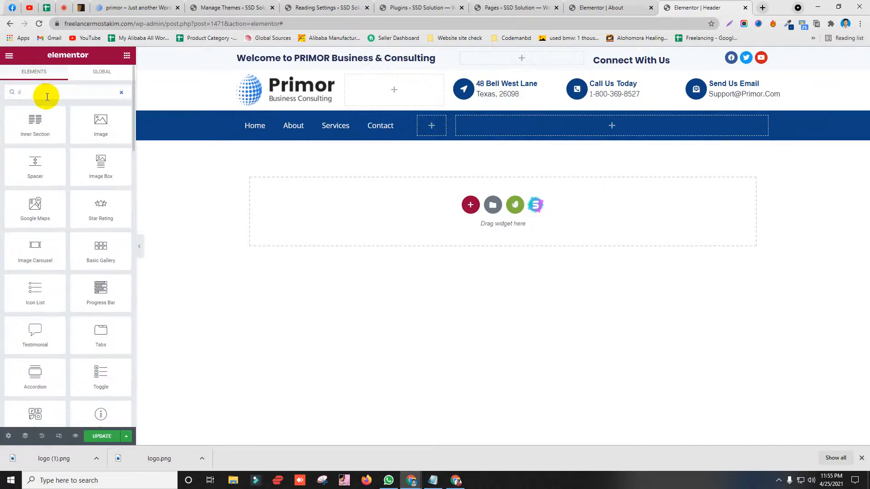
type("er")
key("BackSpace")
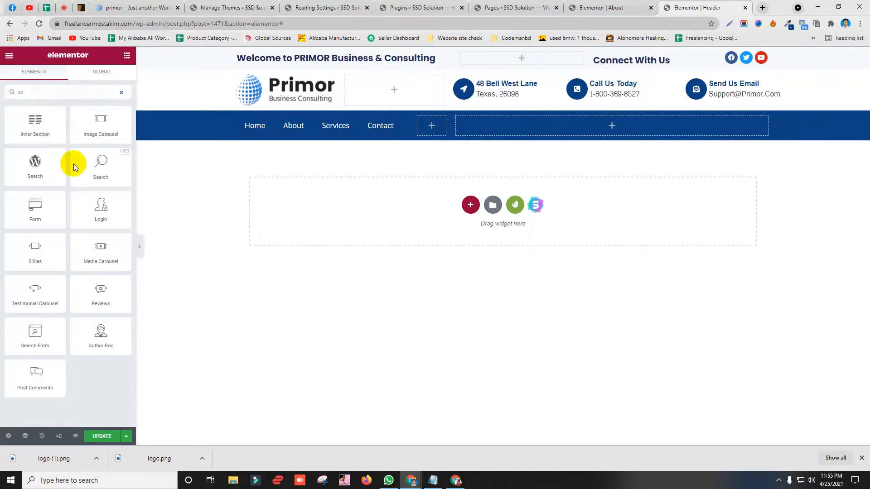
Step: Drop the Search widget into the narrow column and set its Layout to Icon
left_click_drag(94, 174, 426, 131)
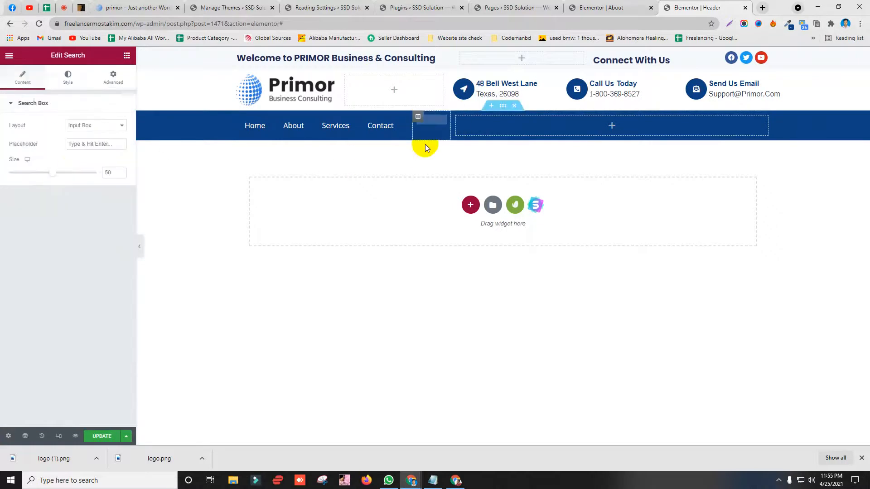
left_click(93, 105)
left_click(73, 103)
left_click(101, 141)
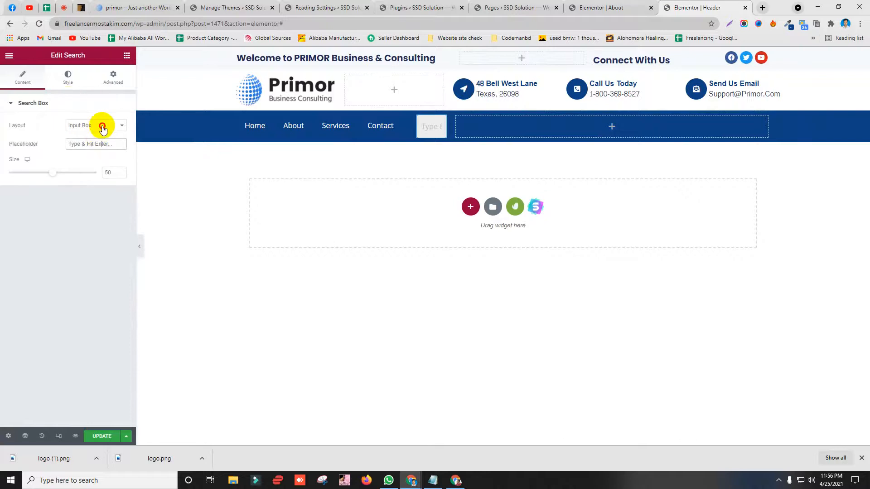
left_click(103, 127)
left_click(131, 7)
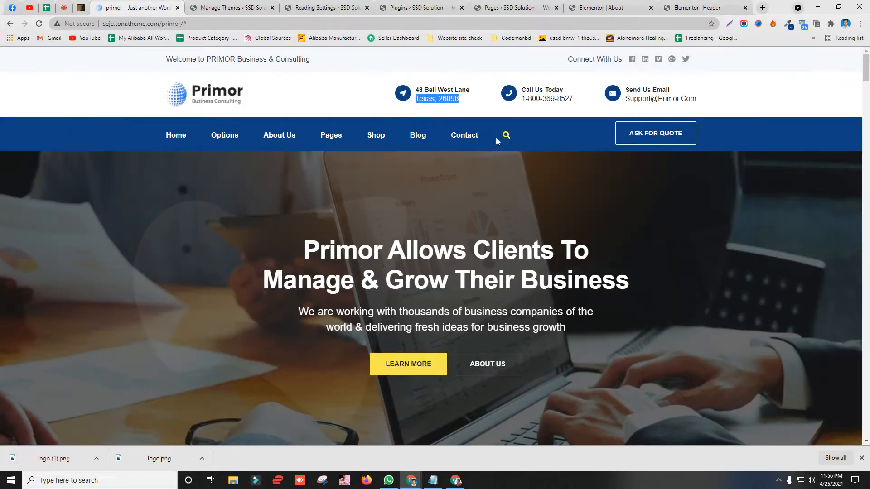
left_click(523, 135)
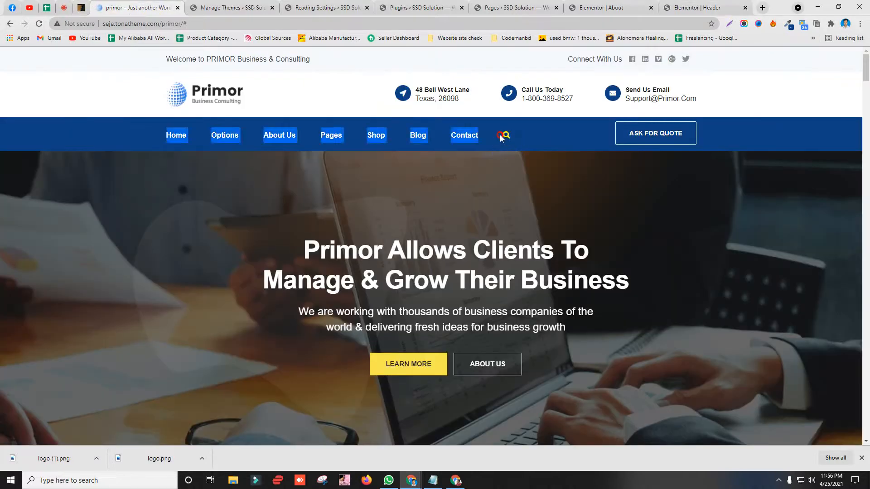
left_click(698, 7)
left_click(93, 130)
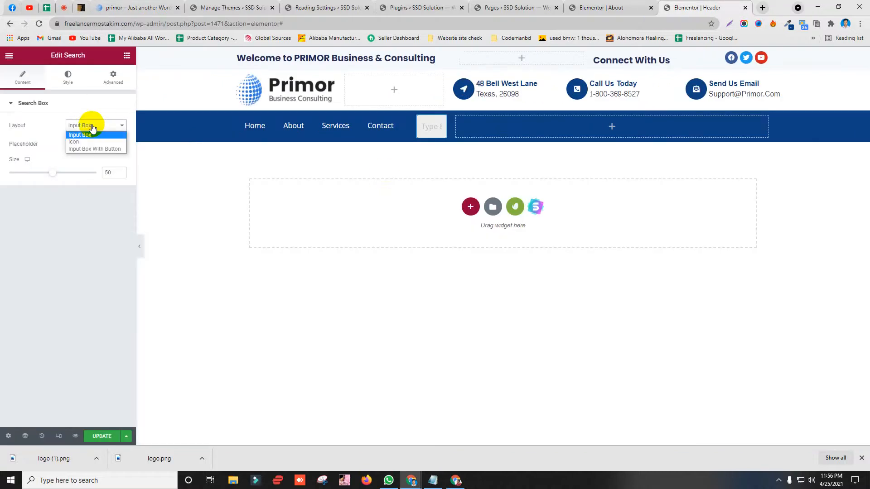
left_click(91, 142)
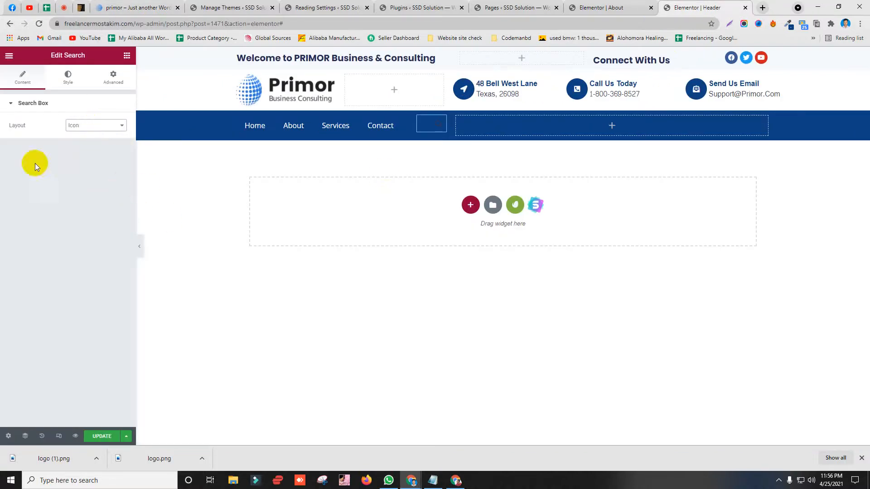
Step: Colour the search widget's text and icon white (#FFFFFF)
left_click(68, 76)
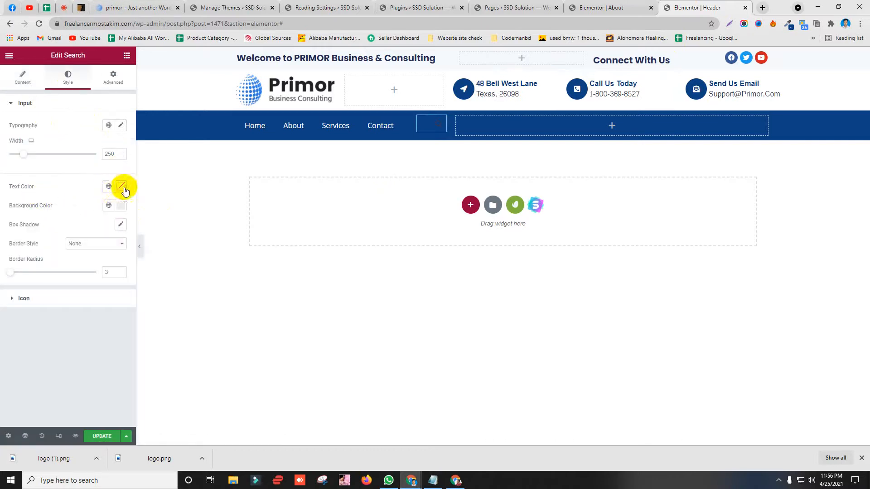
left_click(119, 188)
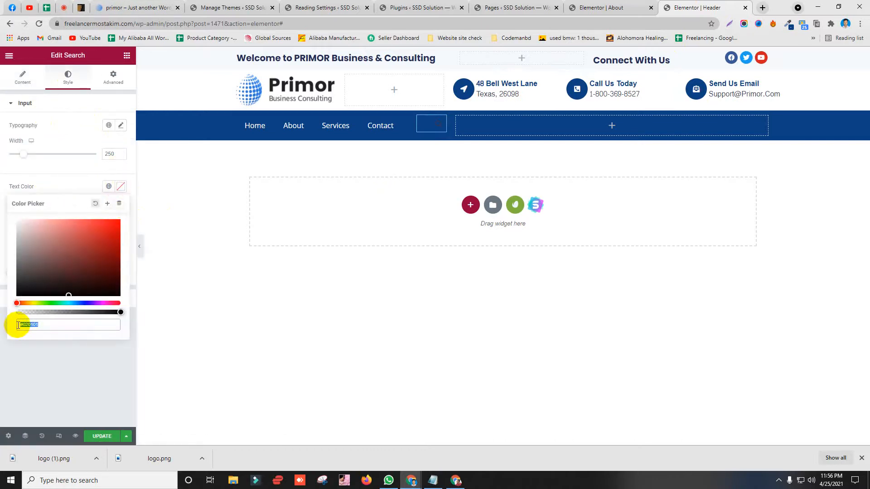
left_click_drag(24, 325, 99, 324)
type("FFFFF")
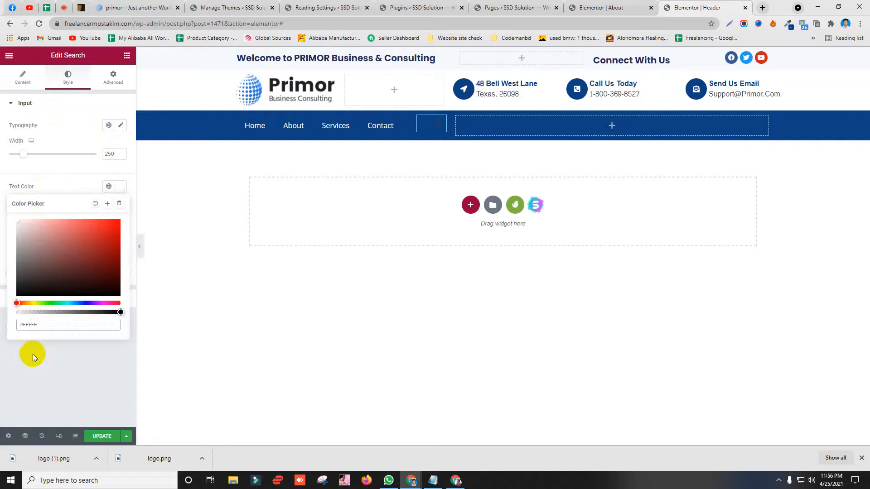
left_click(34, 357)
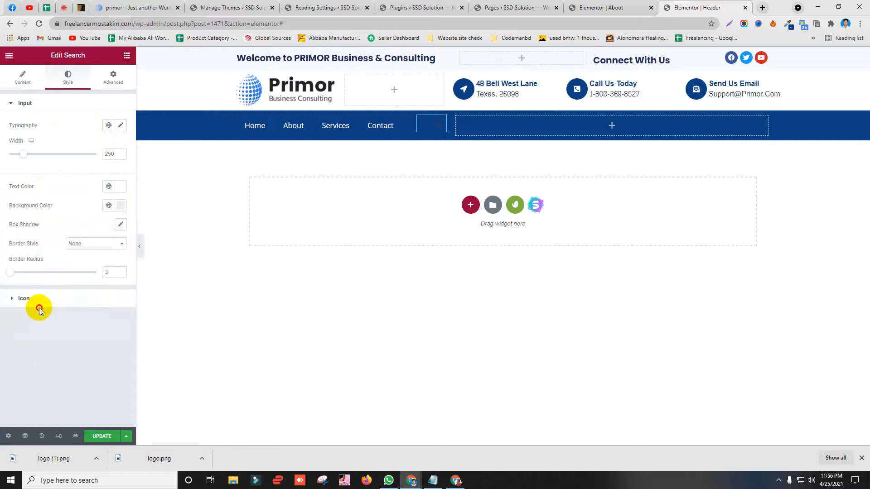
left_click(37, 299)
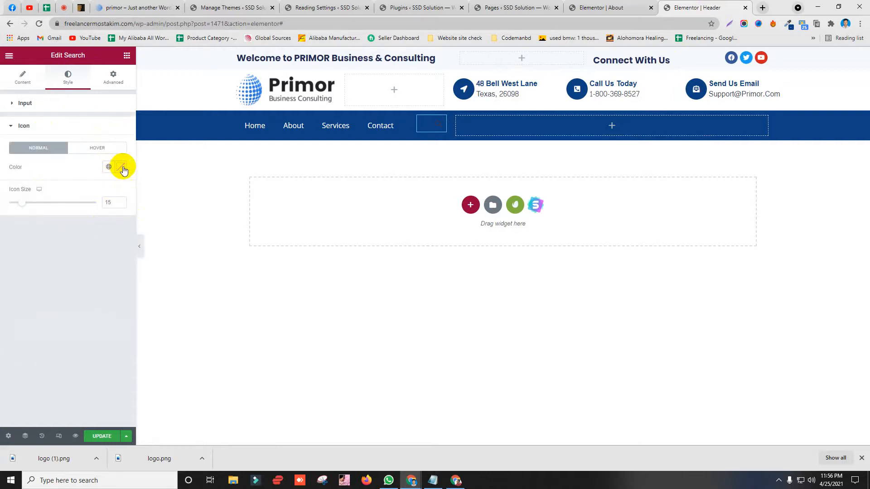
left_click(121, 168)
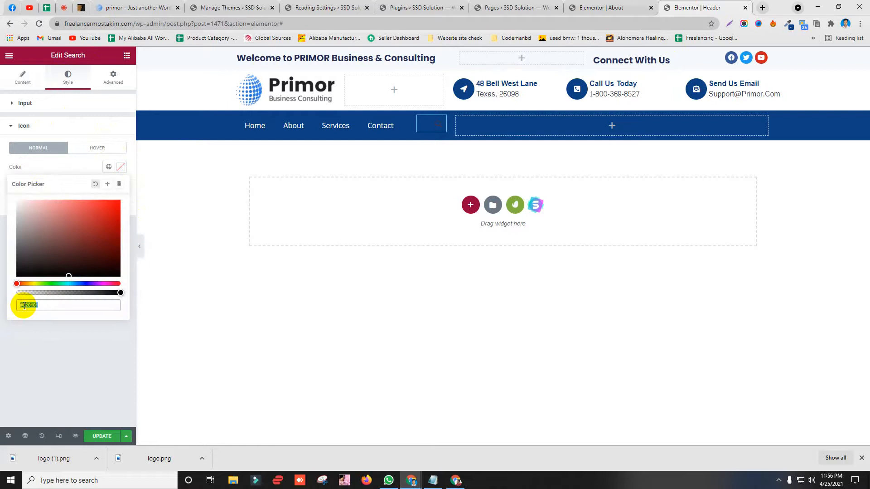
triple_click(24, 306)
type("#FFFF")
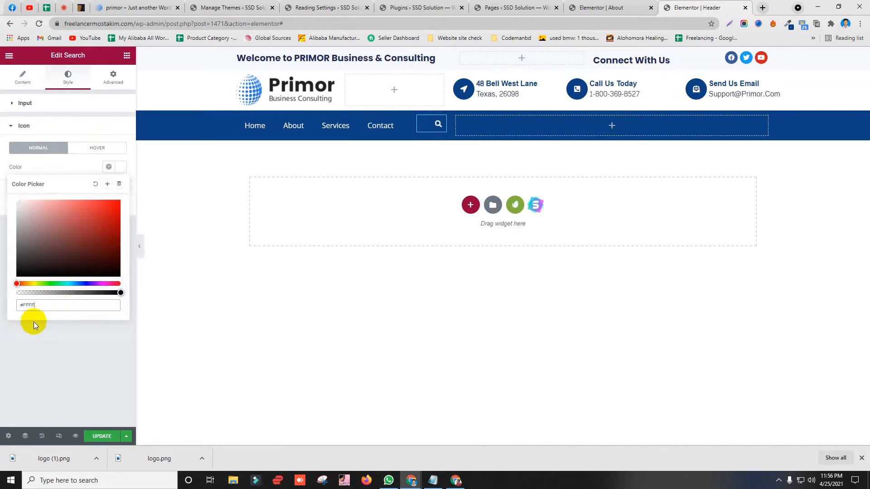
Step: Unlink the search widget's Advanced padding sides after checking the demo header
left_click(126, 5)
left_click(703, 7)
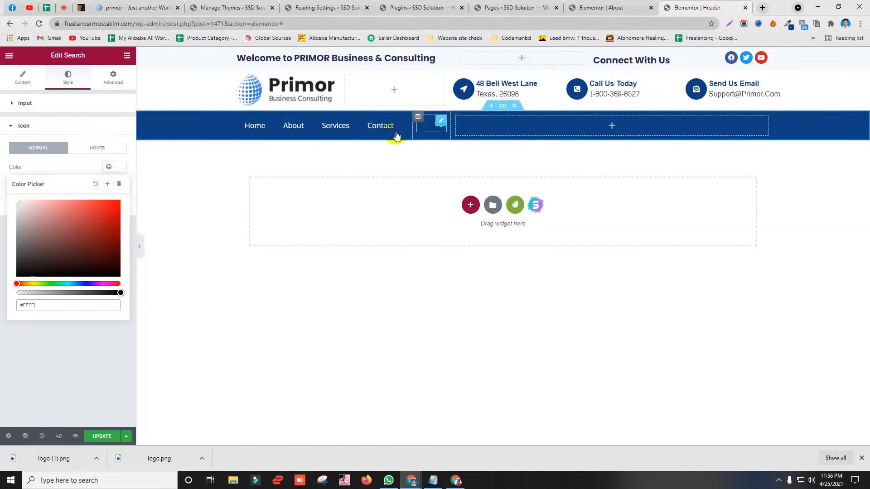
left_click(113, 74)
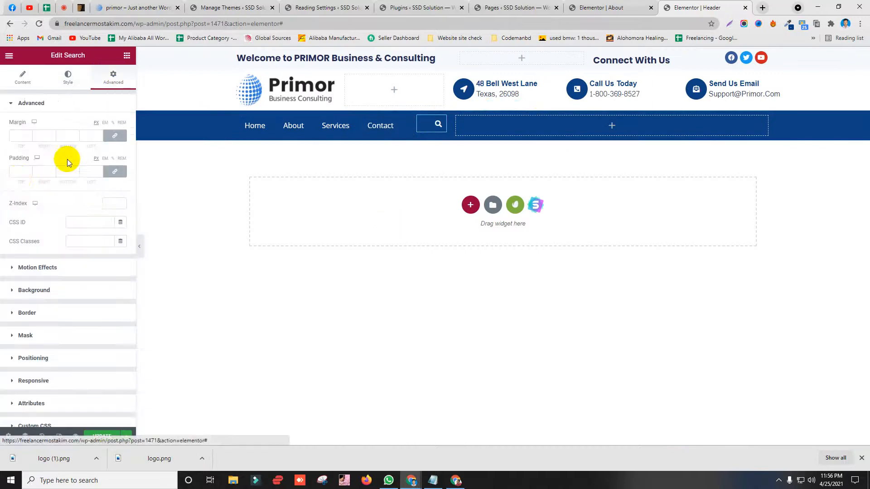
left_click(114, 172)
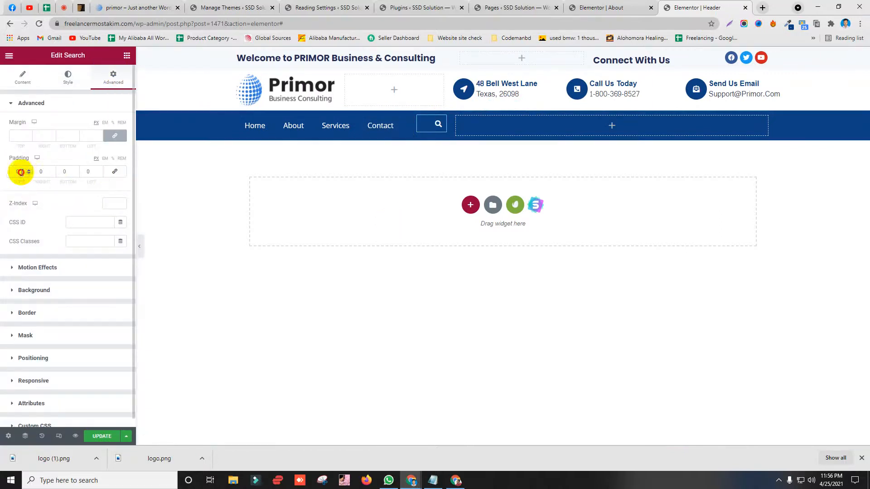
Step: Update the header template and reload the live site
left_click(98, 436)
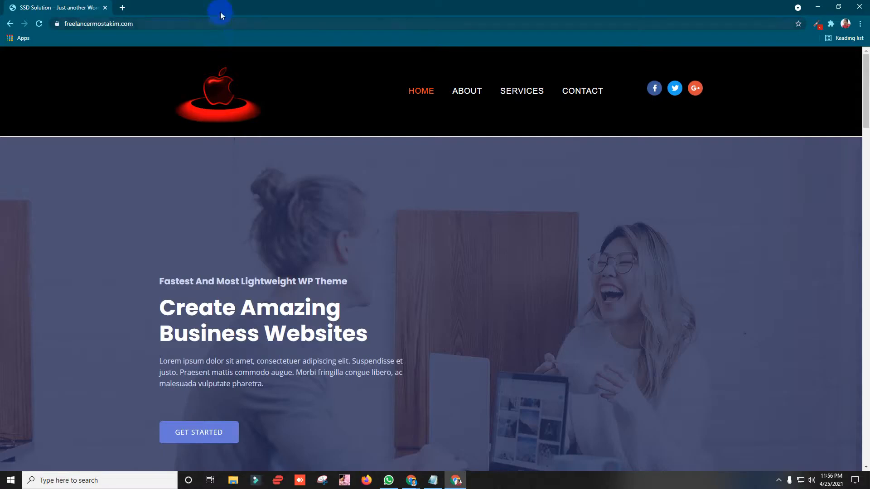
key("F5")
mouse_move(411, 484)
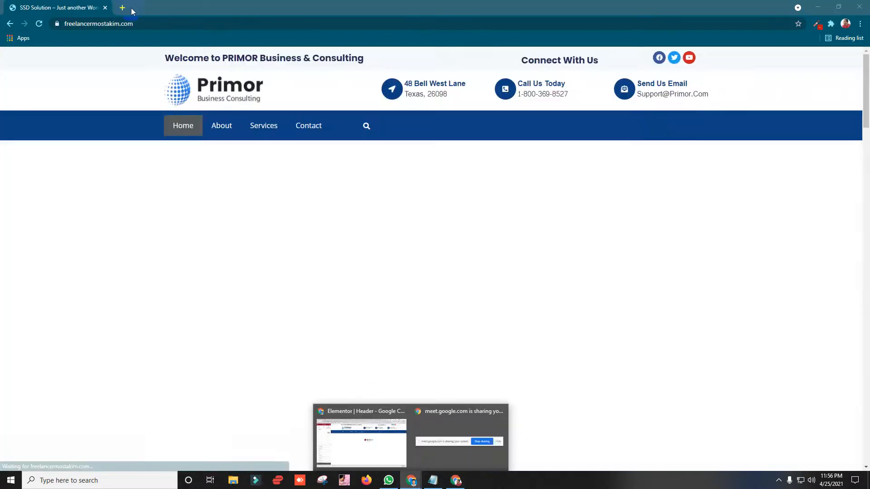
left_click(351, 448)
Step: Copy the Primor demo site's address
left_click(144, 7)
left_click(154, 23)
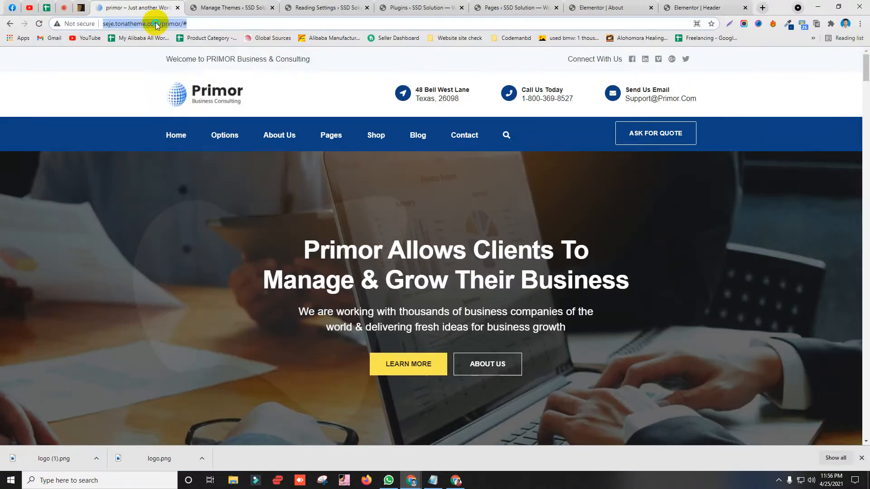
right_click(164, 24)
left_click(178, 70)
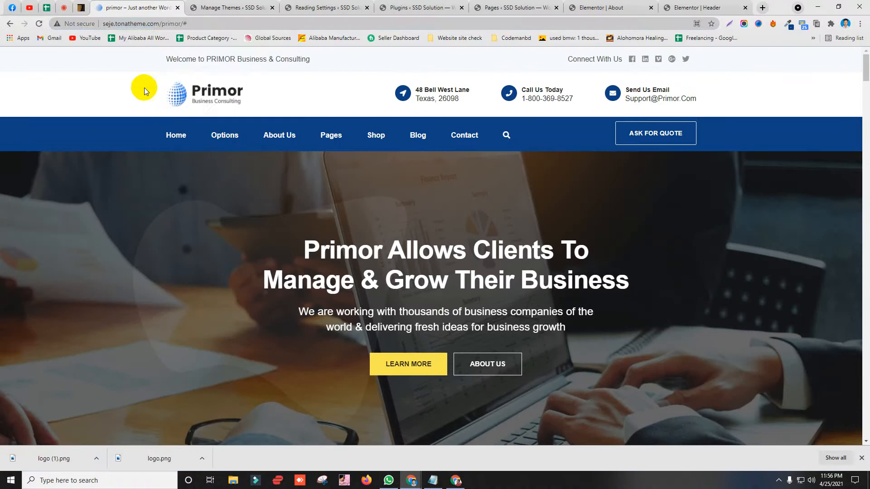
left_click(188, 85)
left_click(142, 23)
right_click(150, 23)
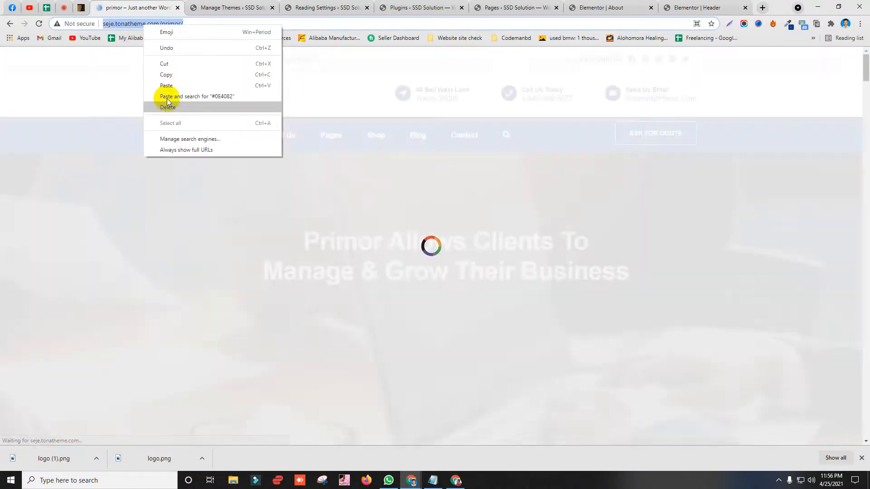
left_click(175, 72)
Step: Open the demo address in a new first tab alongside the live site
left_click(467, 484)
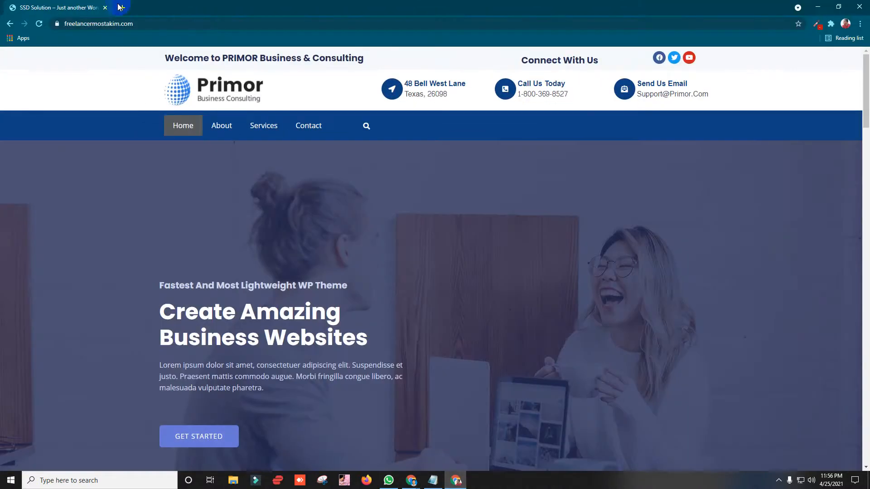
left_click(119, 6)
key("ctrl+v")
key("Return")
left_click_drag(121, 6, 46, 5)
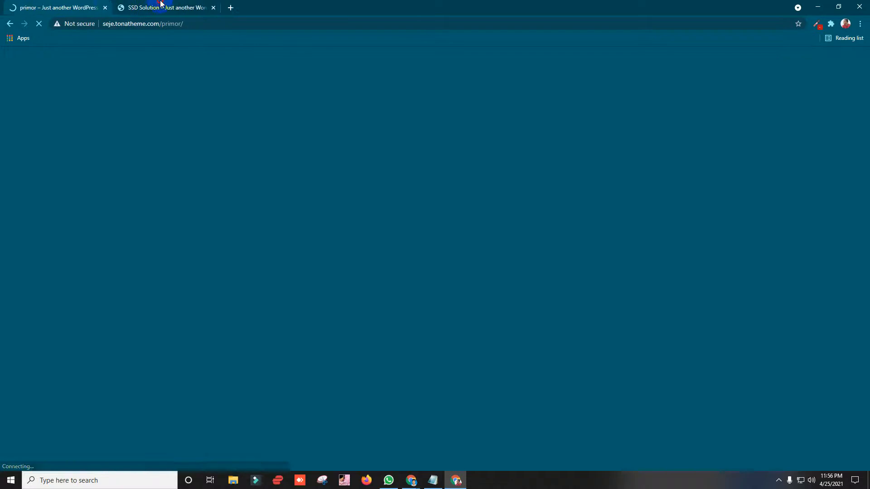
Step: Compare the live site's new header with the demo header across tabs
left_click(161, 4)
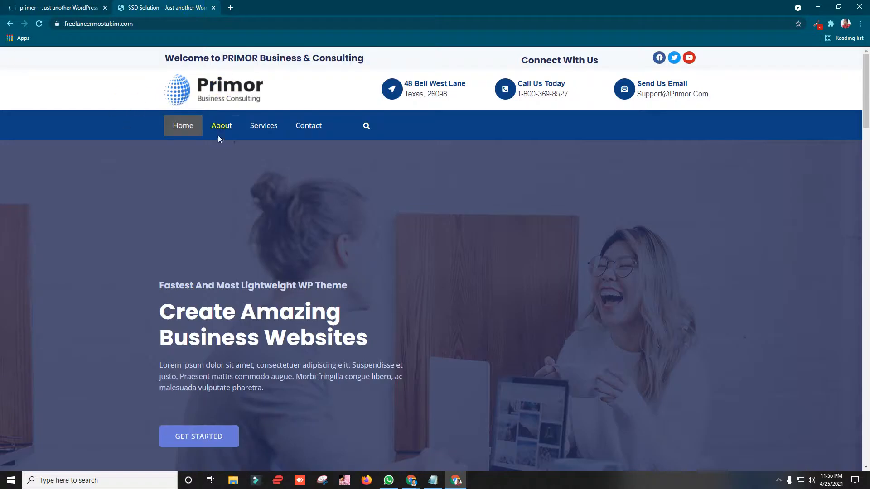
left_click(83, 9)
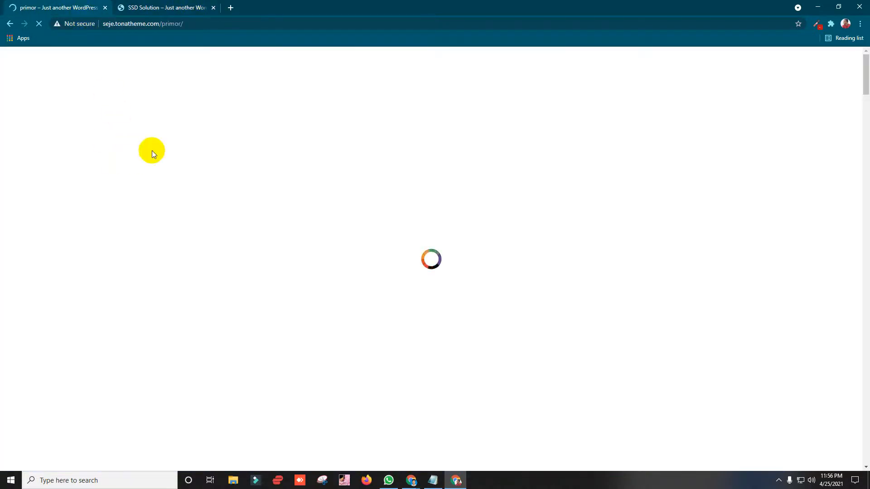
left_click(170, 3)
left_click(72, 3)
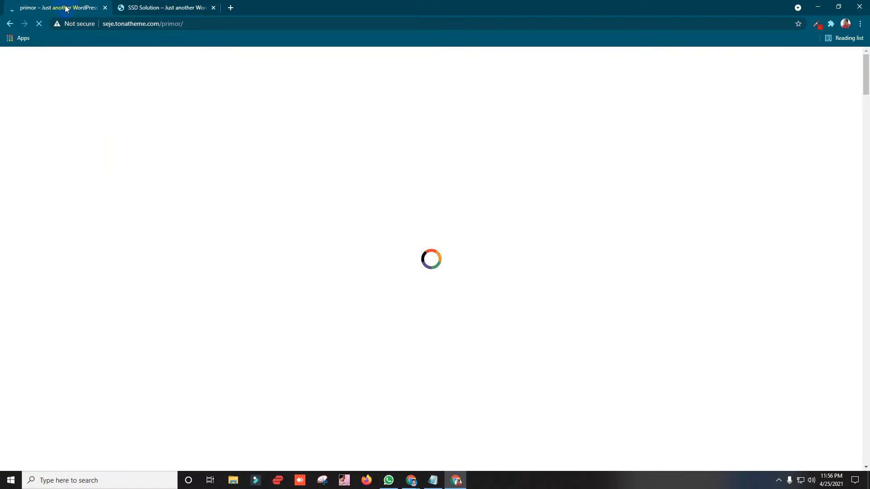
left_click(152, 4)
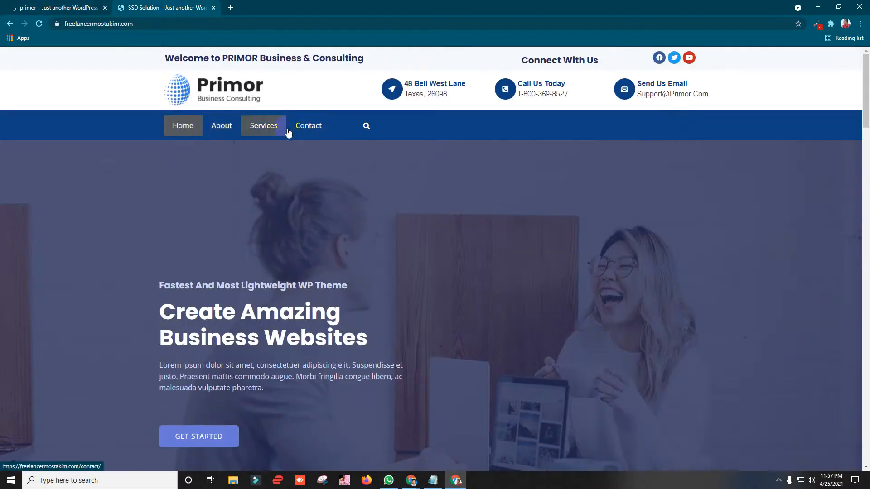
left_click(819, 6)
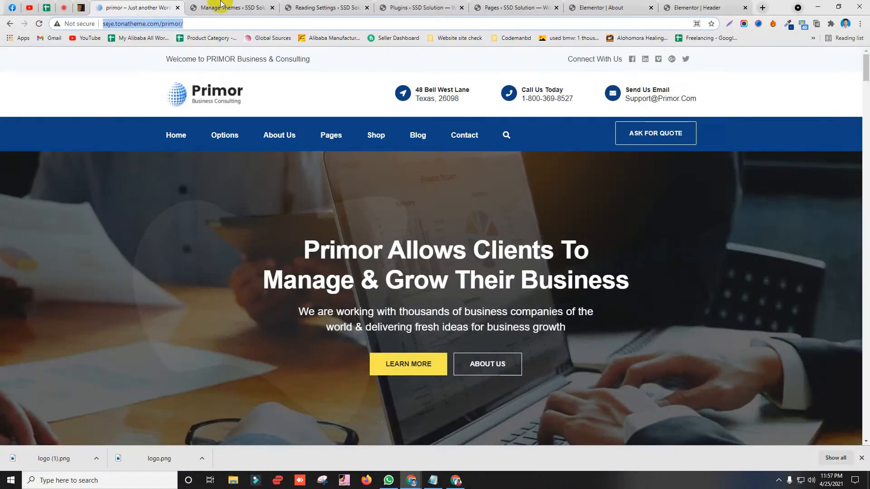
Step: Keep the Nav Menu horizontal, set its Pointer to None, and update the header
left_click(705, 4)
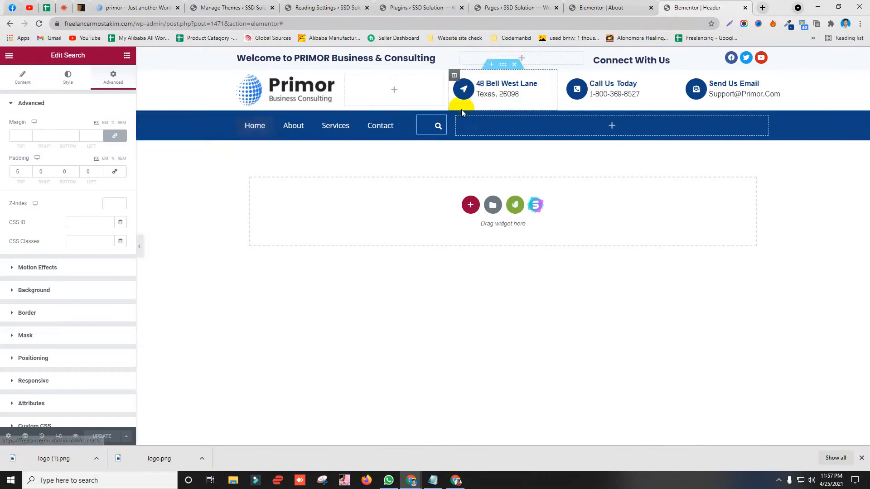
left_click(402, 125)
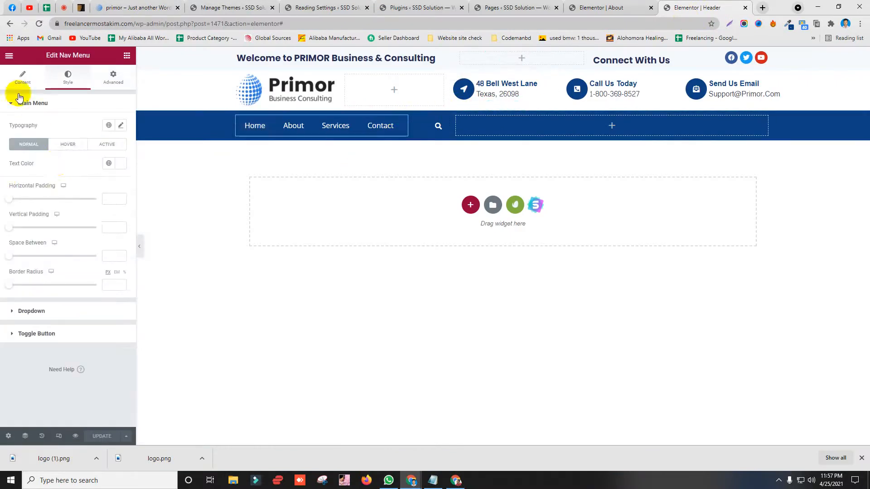
left_click(16, 79)
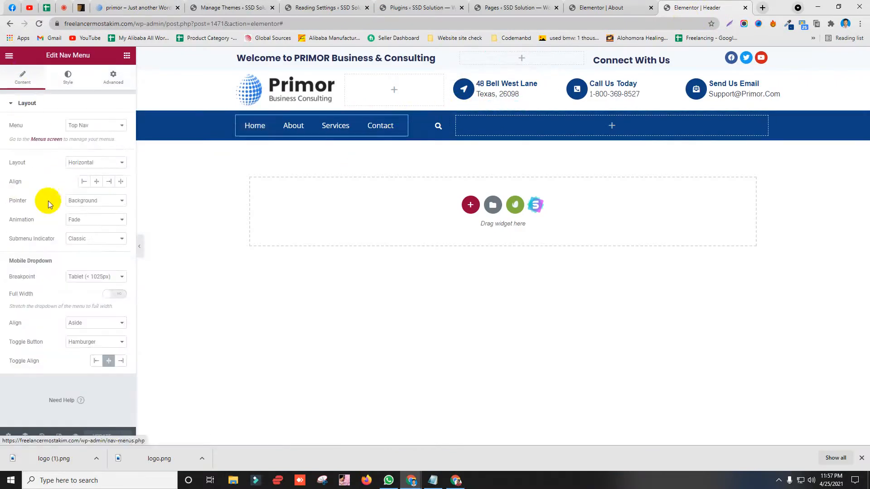
left_click(102, 164)
left_click(8, 181)
left_click(85, 207)
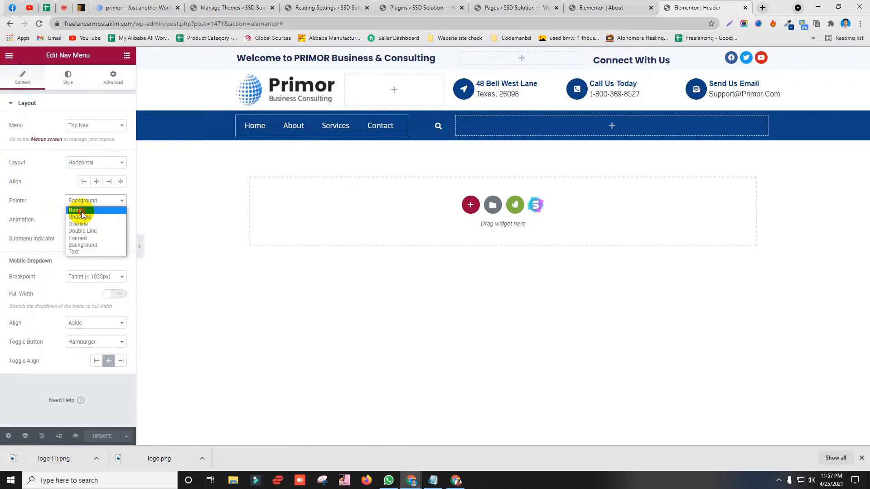
left_click(81, 209)
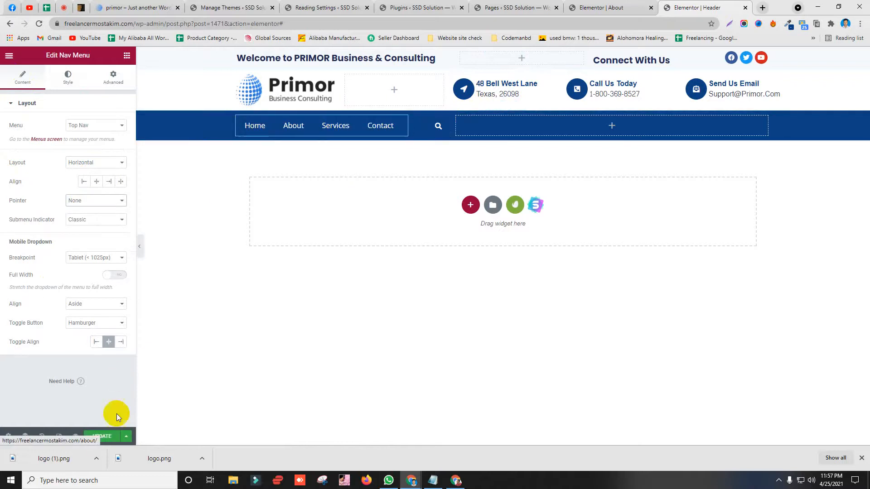
left_click(102, 436)
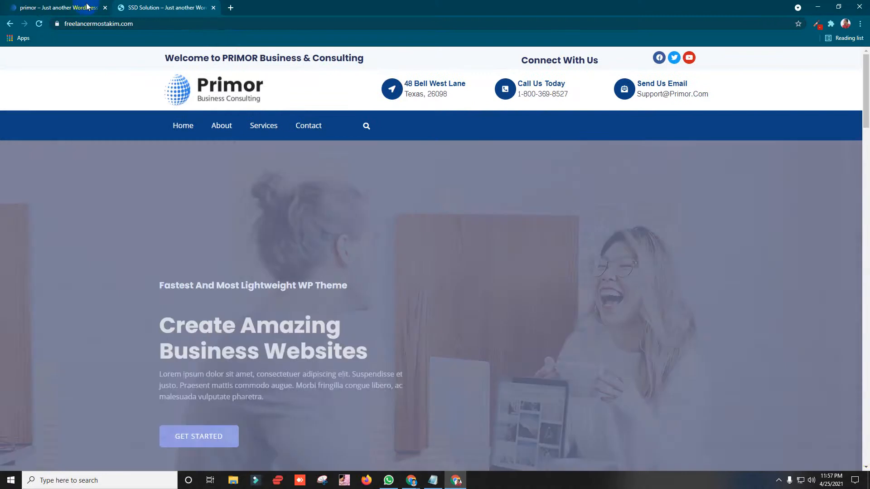
Step: Flip between the Primor reference site and the cloned site to compare headers
left_click(87, 6)
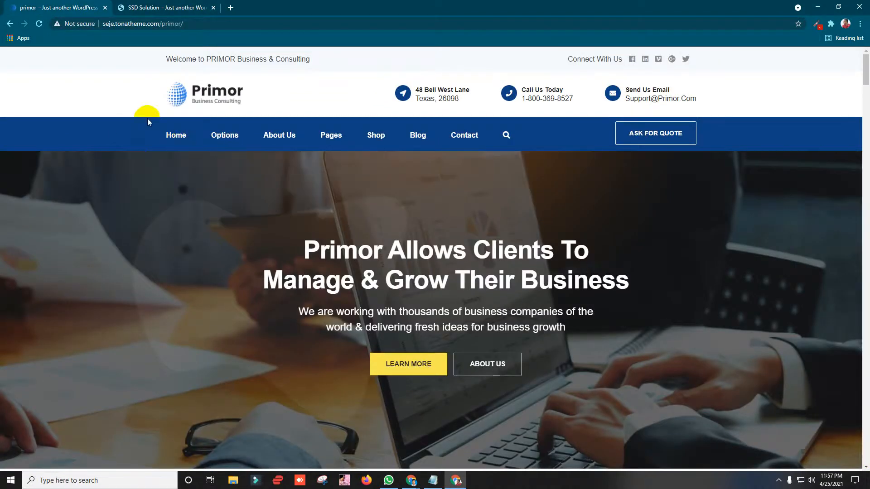
left_click(163, 7)
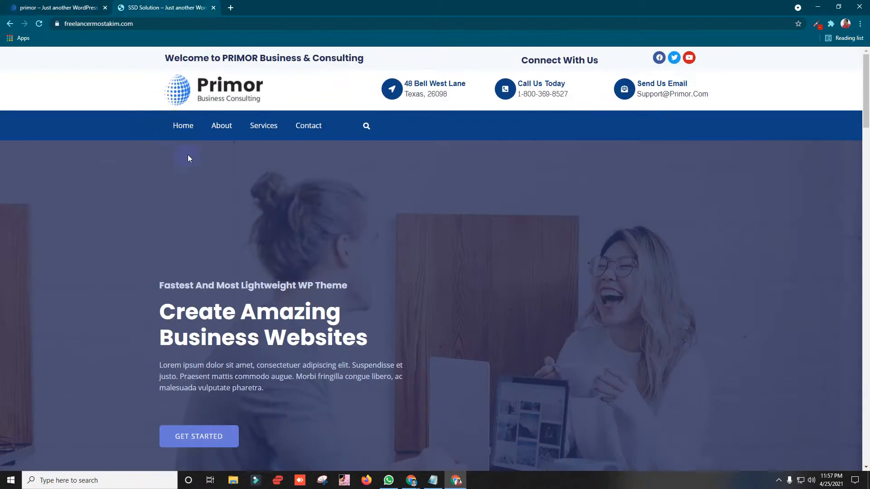
left_click(86, 7)
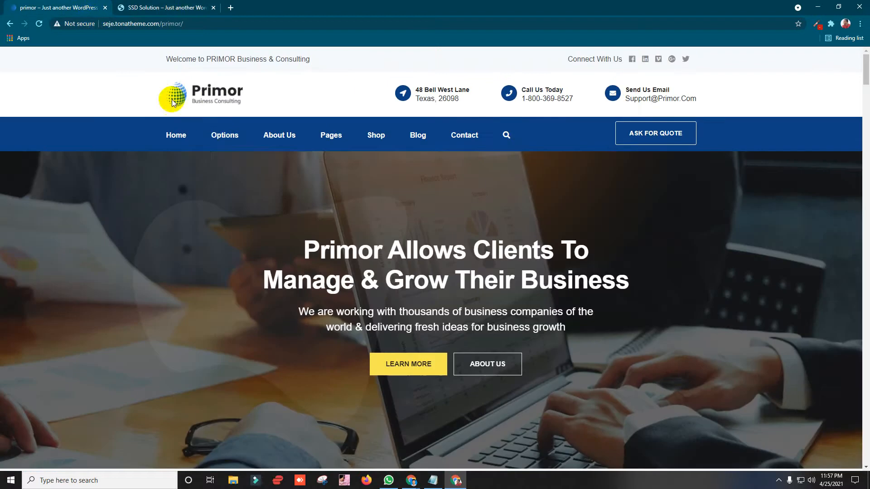
left_click(166, 6)
left_click(63, 6)
left_click(146, 4)
left_click(82, 4)
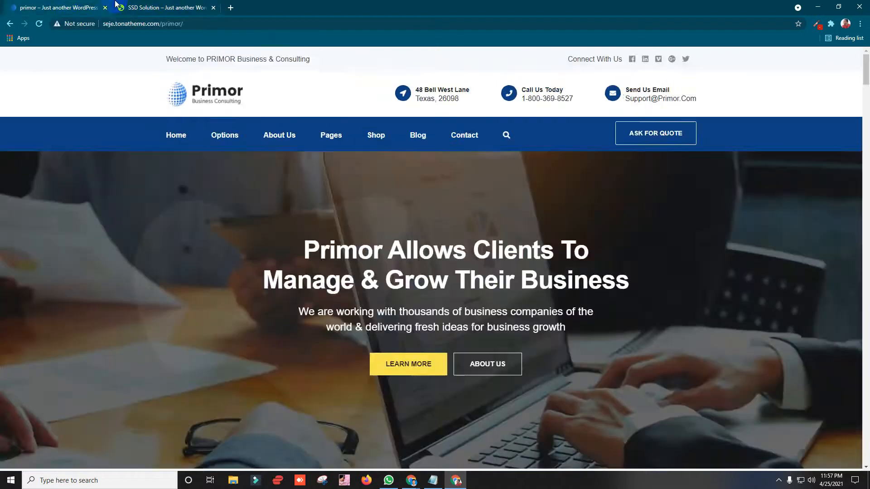
left_click(141, 4)
left_click(76, 4)
left_click(149, 3)
left_click(46, 4)
left_click(121, 3)
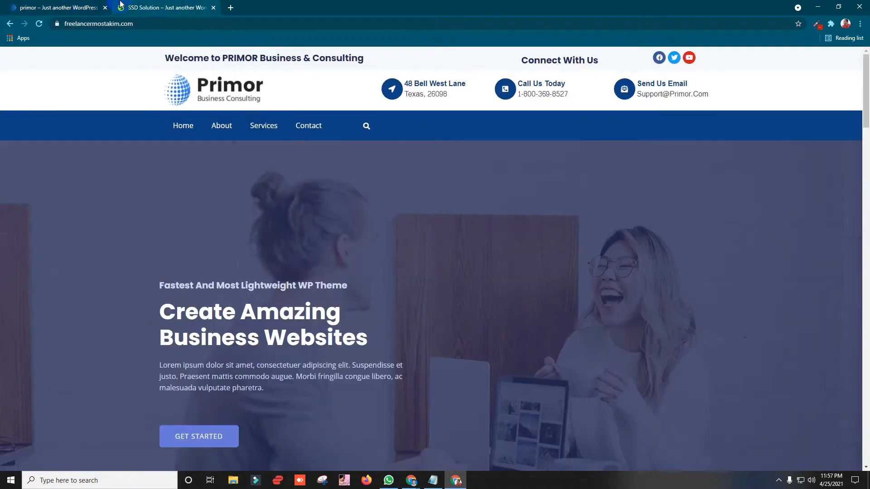
Step: Select the Connect With Us heading, widen its column, and open its alignment settings
triple_click(570, 61)
left_click(638, 61)
left_click(816, 6)
left_click(628, 68)
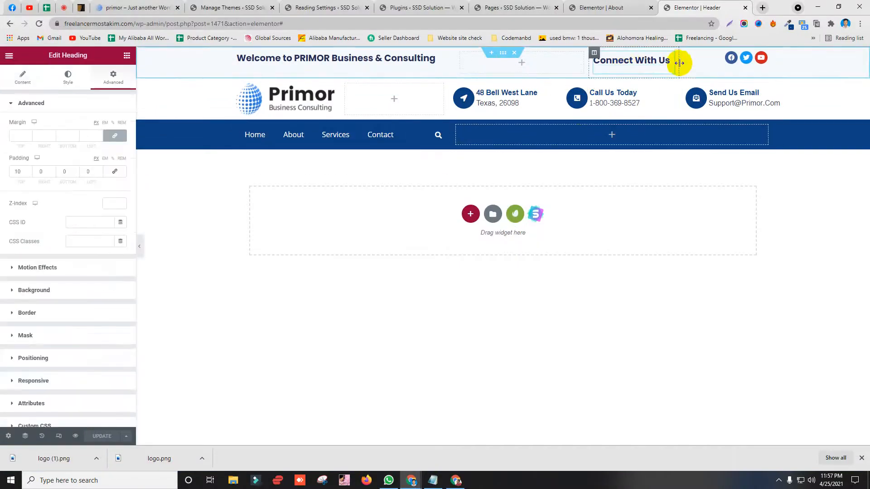
left_click_drag(680, 60, 715, 58)
left_click(22, 78)
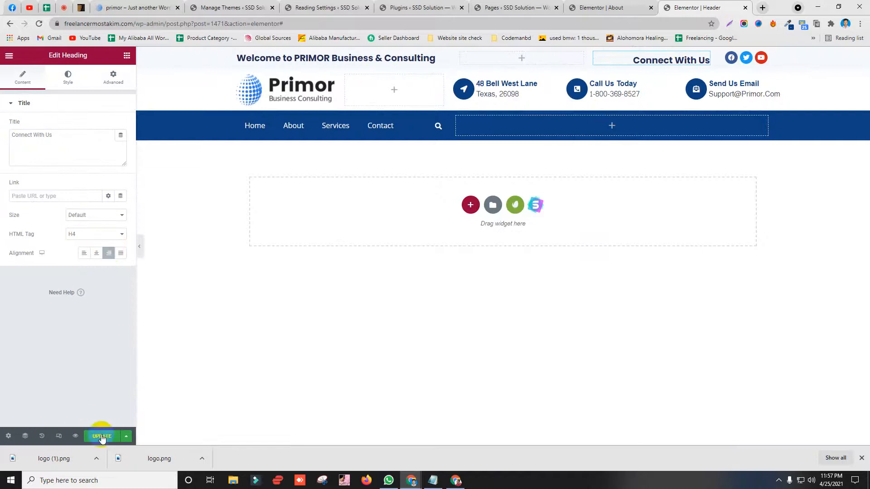
left_click(461, 481)
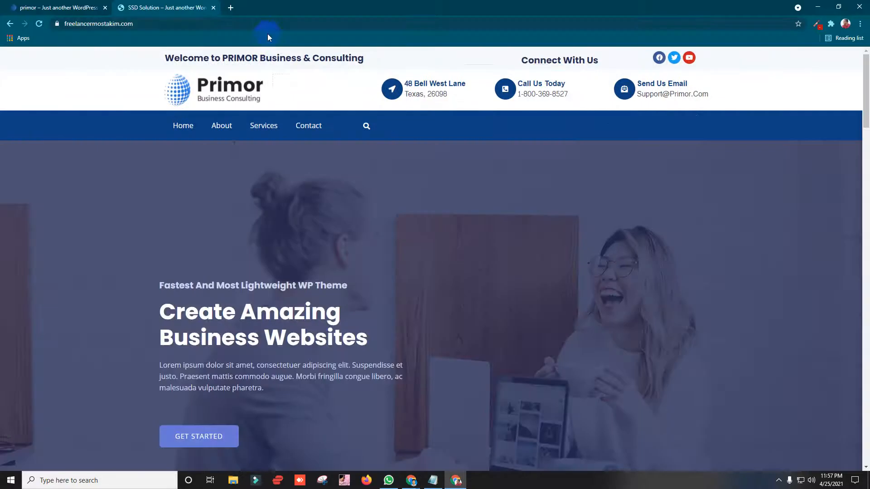
Step: Reload the live site and check the updated Connect With Us heading
left_click(266, 24)
key("Return")
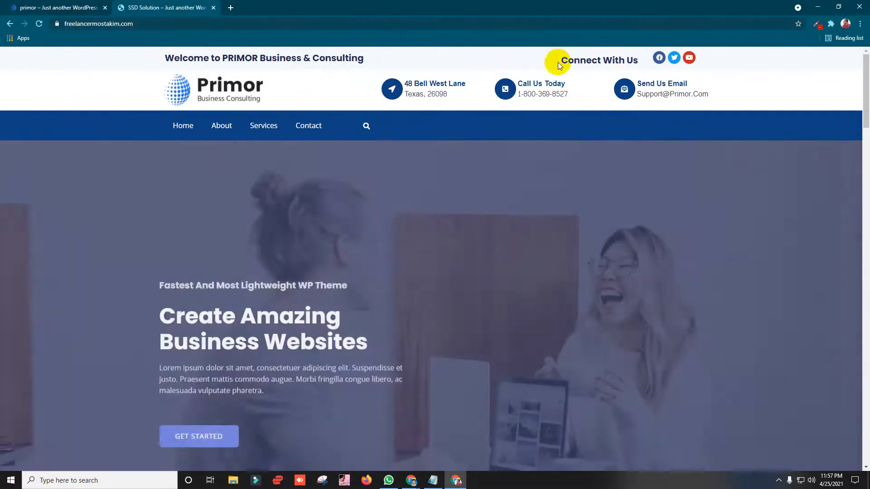
left_click_drag(559, 60, 619, 59)
left_click(730, 60)
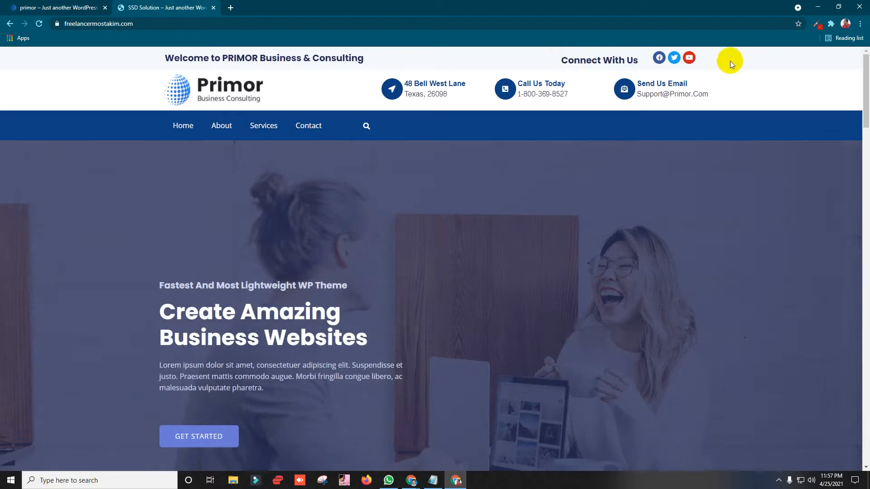
left_click(738, 98)
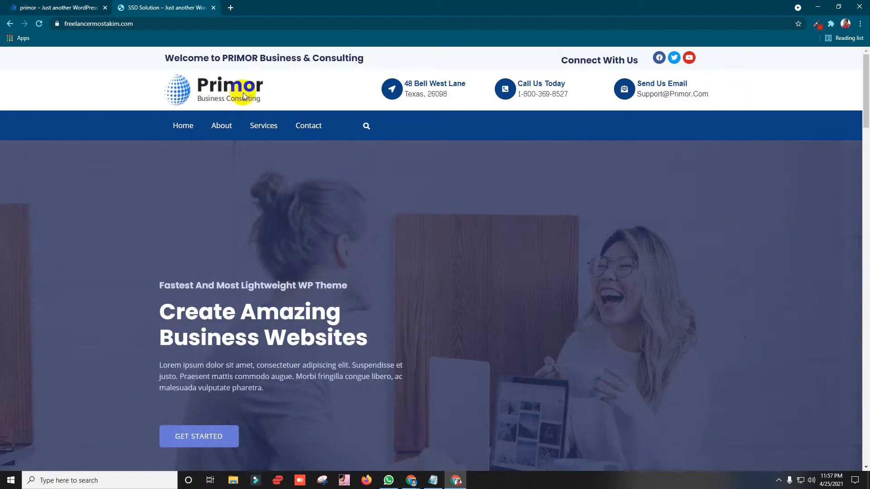
Step: Scroll through the Primor reference site and reload its home page
left_click(40, 5)
scroll(203, 210, "down", 10)
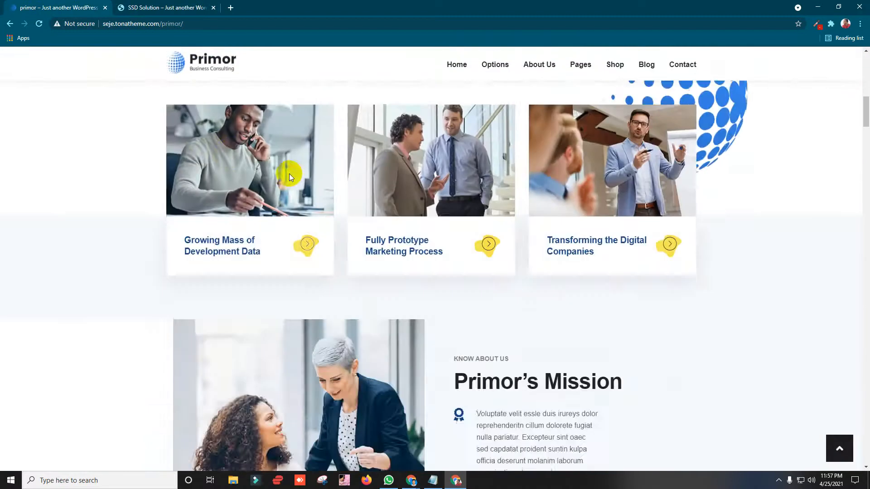
scroll(227, 272, "up", 10)
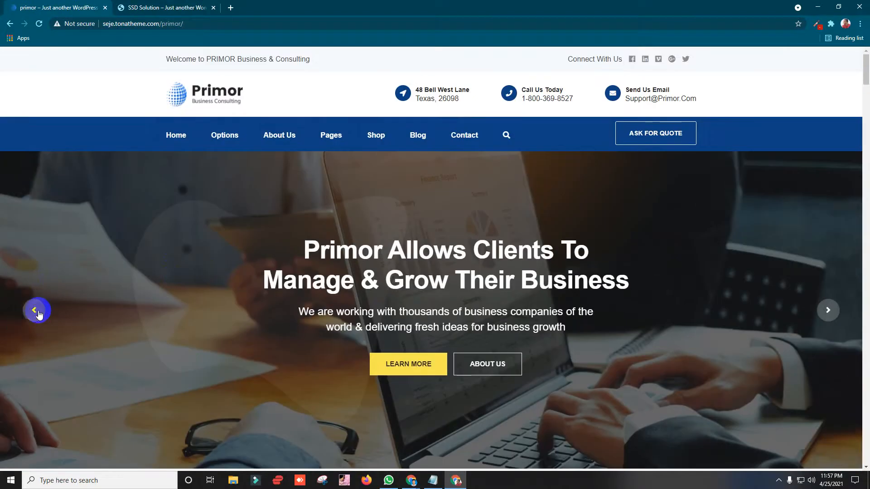
scroll(272, 258, "down", 4)
scroll(321, 269, "up", 4)
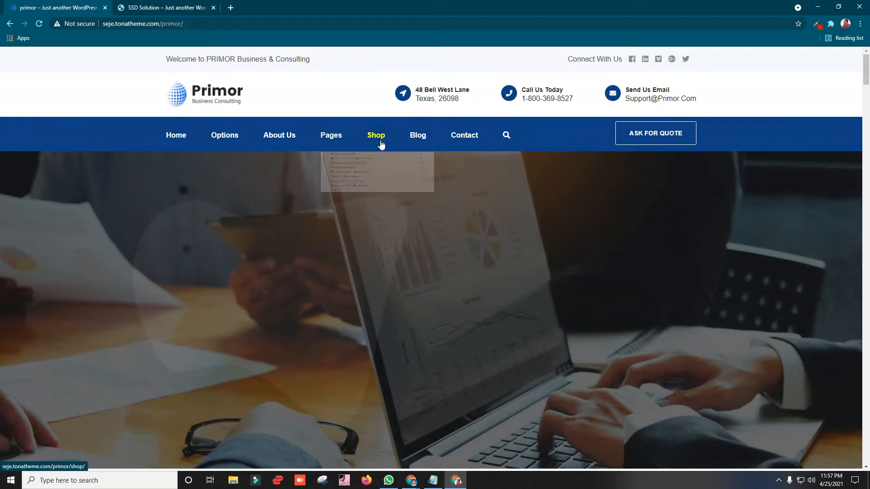
mouse_move(433, 141)
scroll(114, 168, "down", 3)
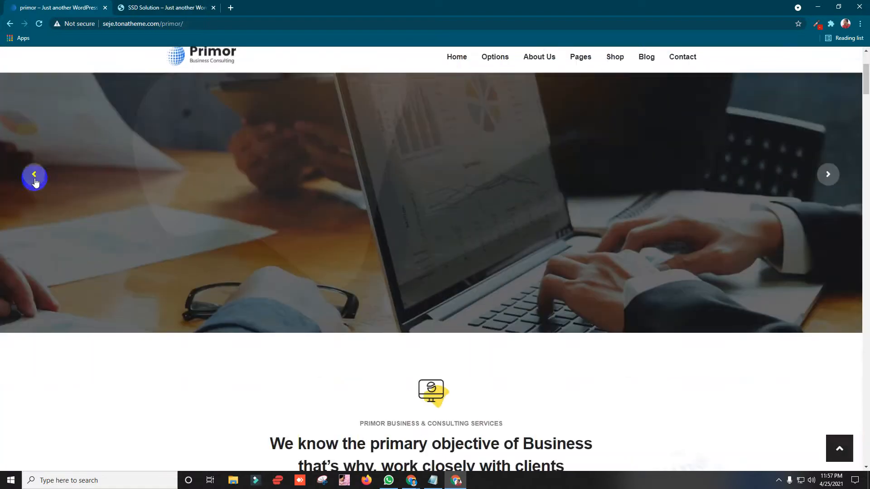
scroll(335, 158, "down", 9)
scroll(97, 240, "up", 7)
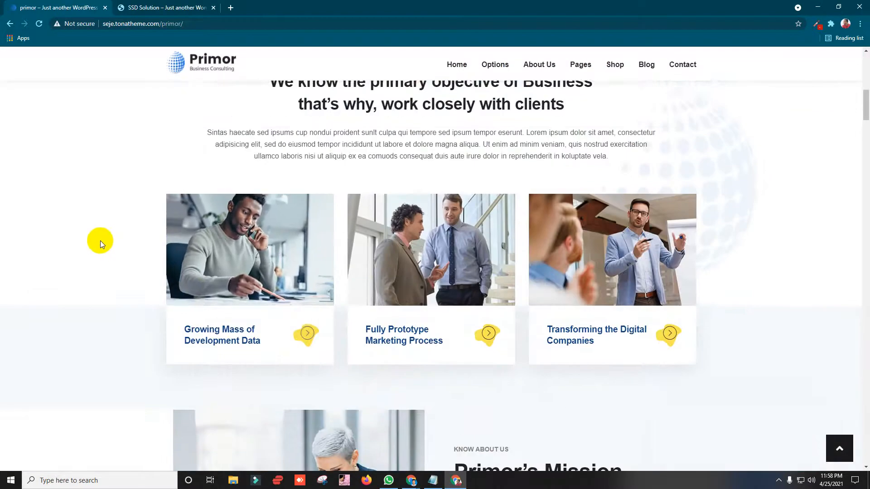
scroll(90, 240, "up", 5)
left_click(209, 98)
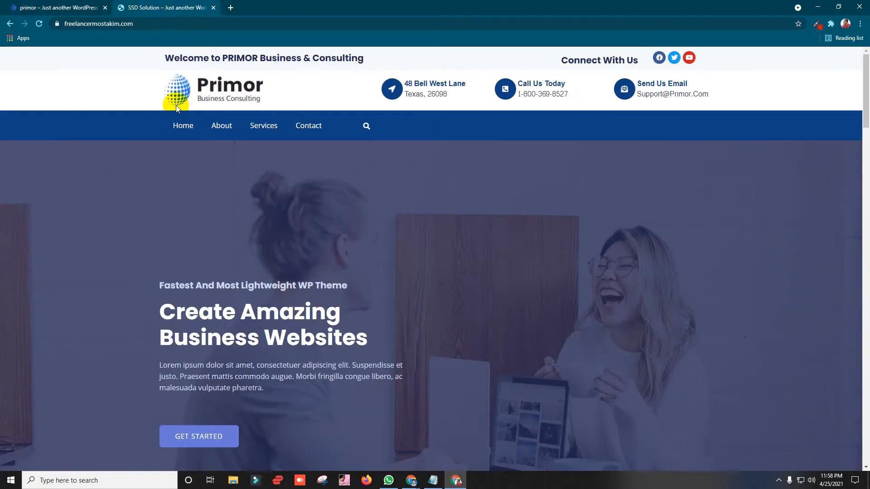
Step: Compare both sites' Welcome to PRIMOR Business & Consulting line
left_click(56, 8)
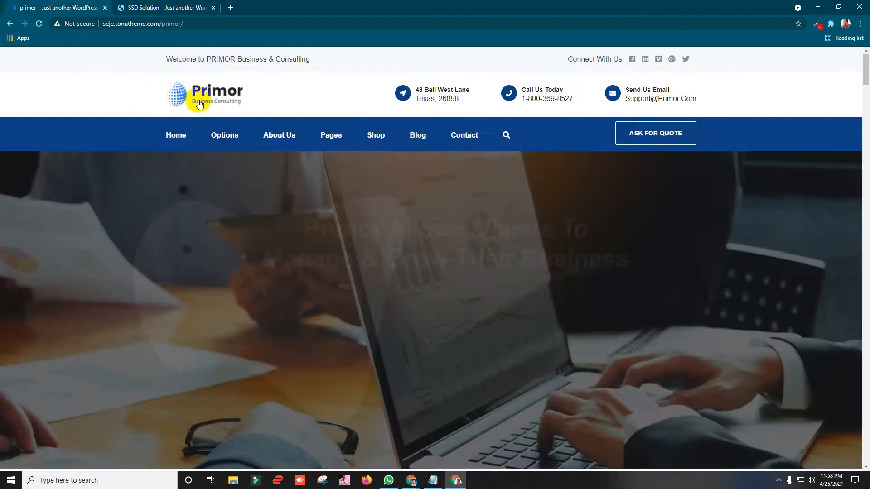
key("ctrl+Tab")
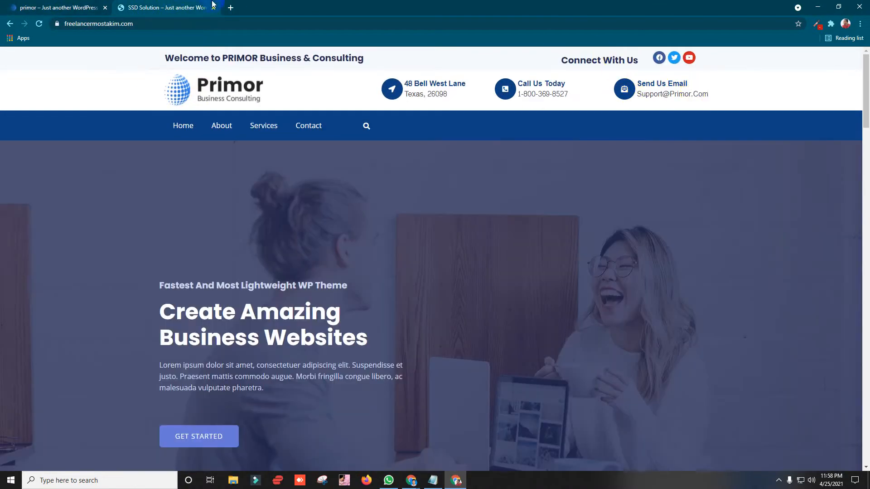
left_click(88, 4)
key("ctrl+Tab")
key("ctrl+Tab")
key("ctrl+Tab")
key("ctrl+Tab")
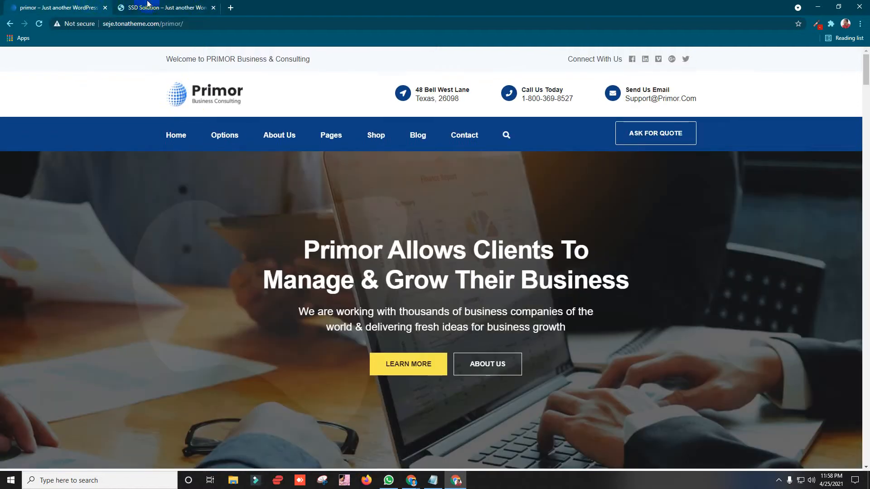
left_click(148, 5)
left_click_drag(164, 58, 381, 64)
left_click(375, 63)
Step: Finish comparing the two sites and minimise the live window to reveal the header editor
key("ctrl+Tab")
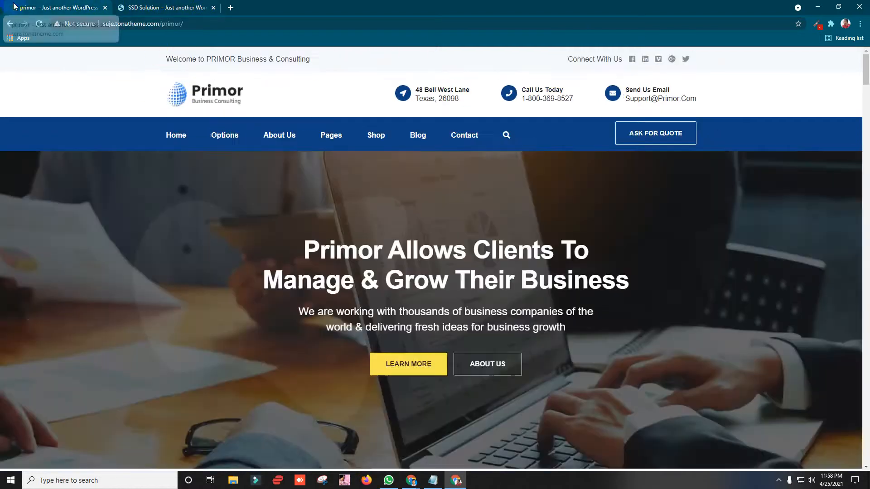
left_click(177, 3)
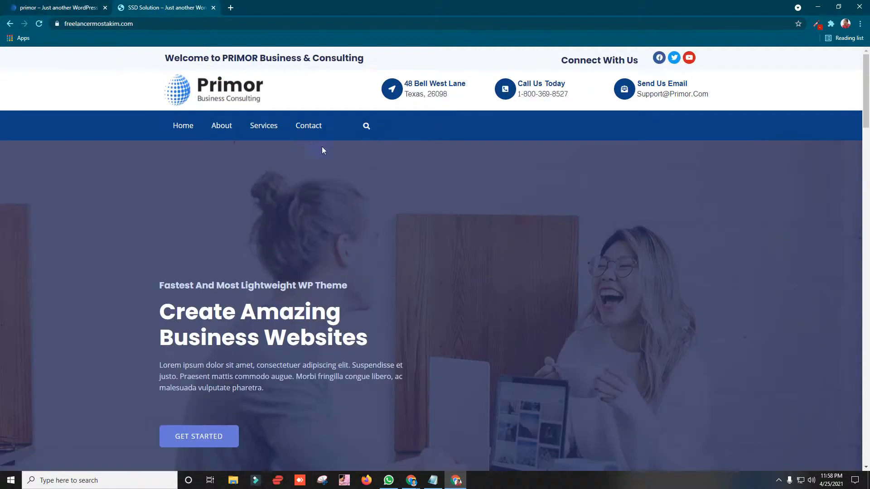
key("ctrl+Tab")
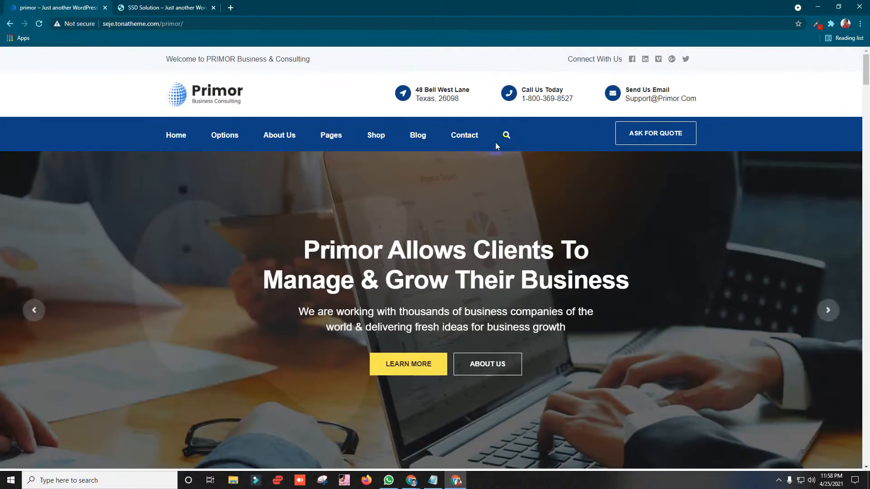
key("ctrl+Tab")
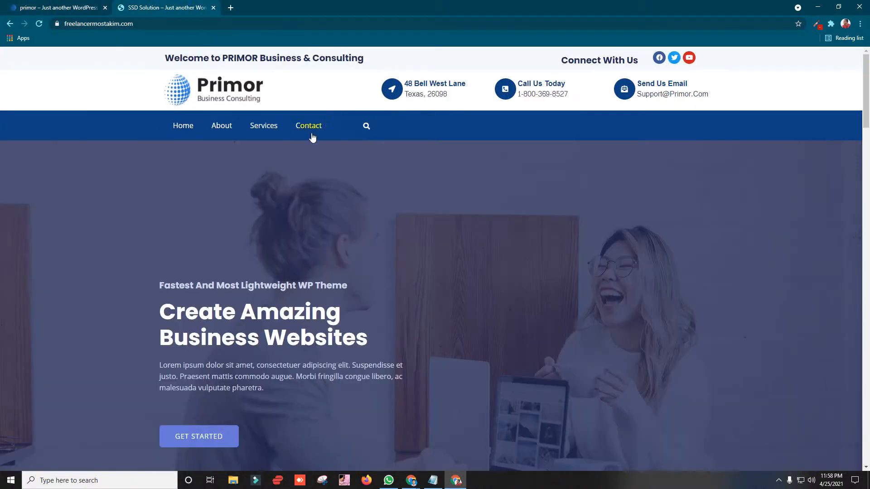
key("ctrl+Tab")
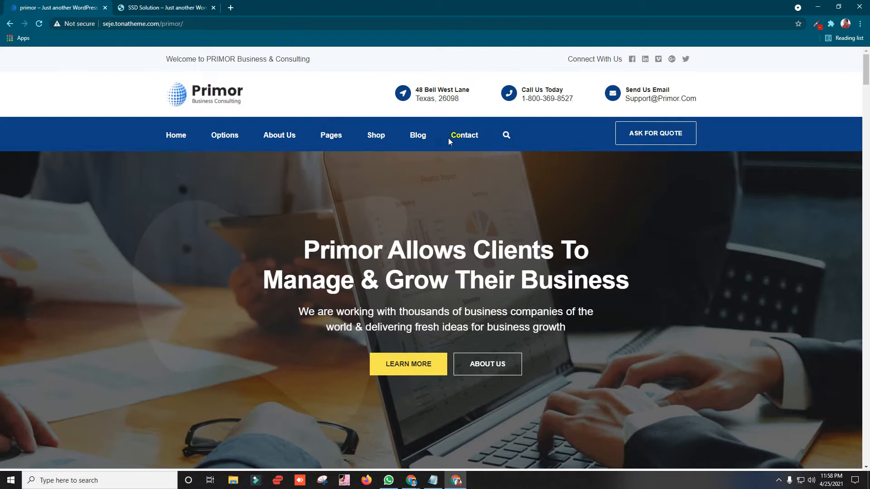
left_click(165, 4)
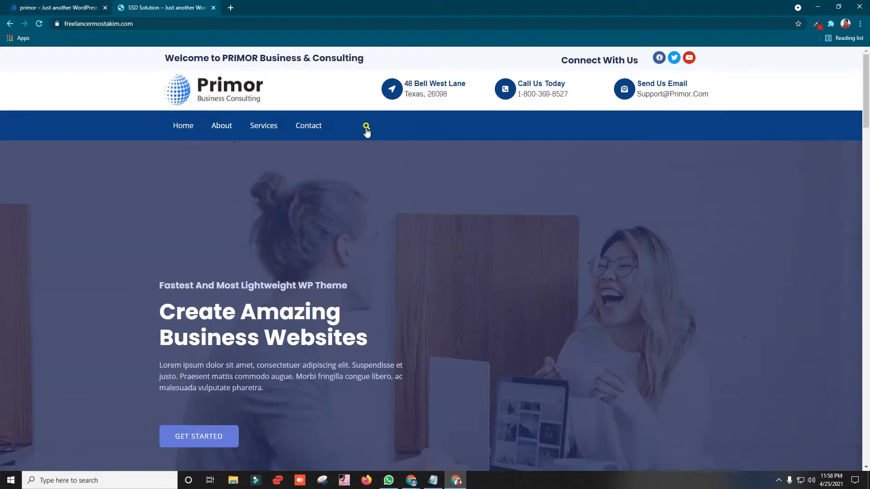
left_click(817, 6)
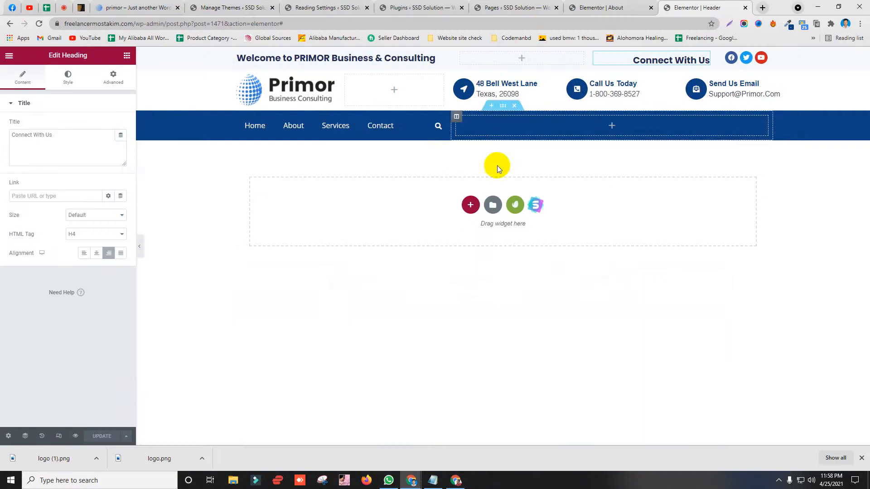
Step: Check the Primor demo header, then widen the search icon and nav menu columns
left_click(192, 6)
left_click(160, 6)
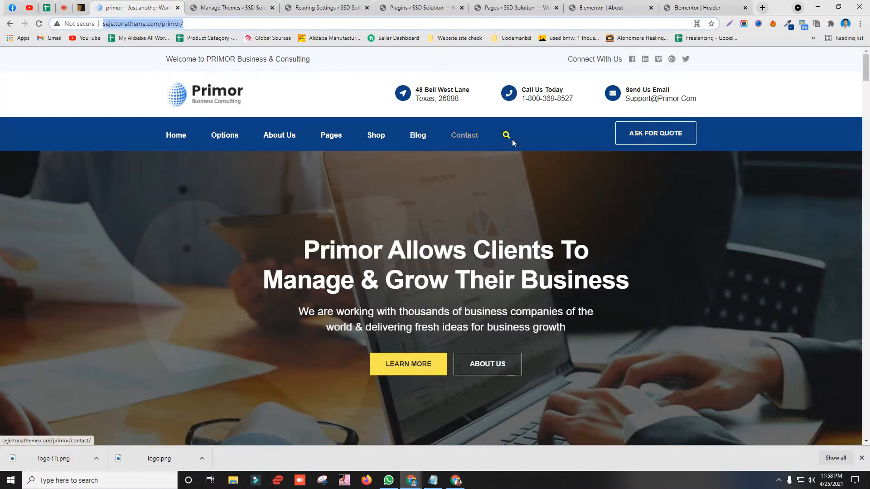
left_click(763, 8)
left_click(745, 8)
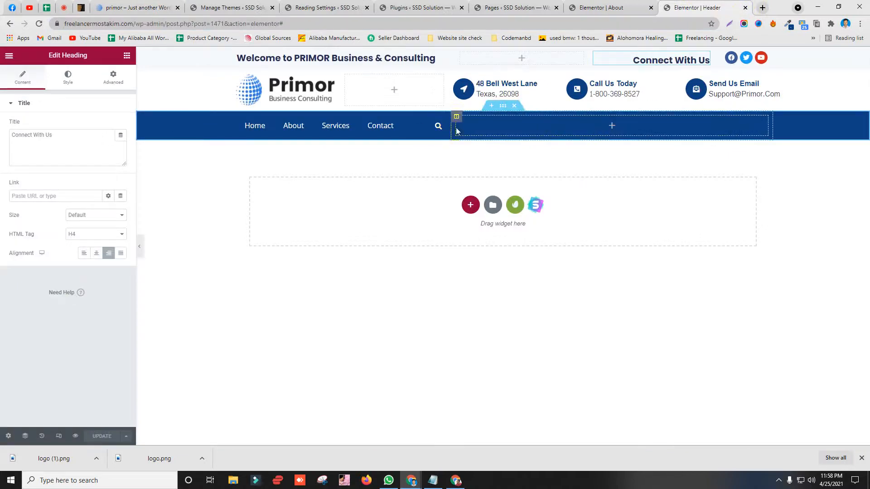
left_click_drag(450, 128, 575, 127)
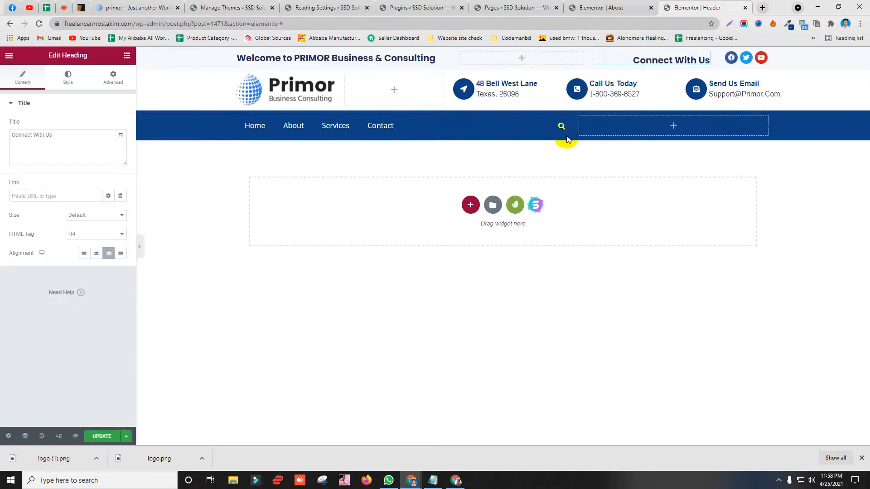
left_click_drag(412, 125, 521, 123)
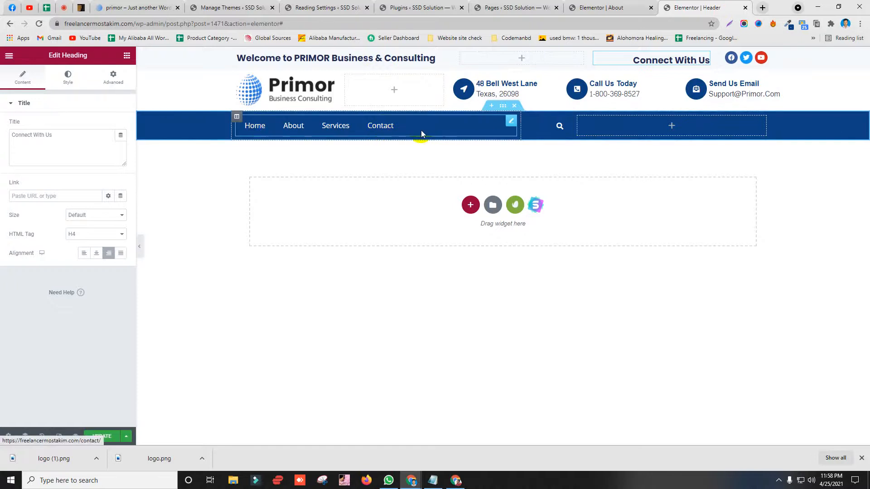
Step: Left-align the nav menu and narrow its and the search column to widen the empty right column
left_click(436, 127)
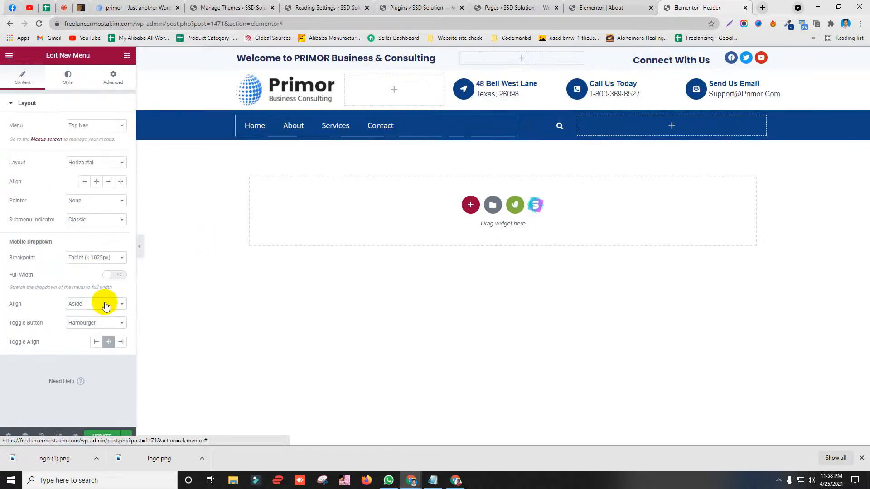
left_click(96, 181)
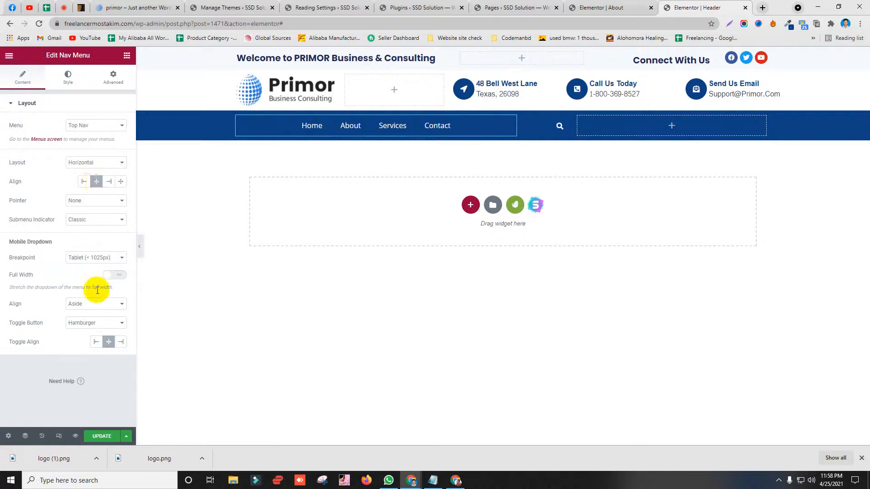
left_click(84, 181)
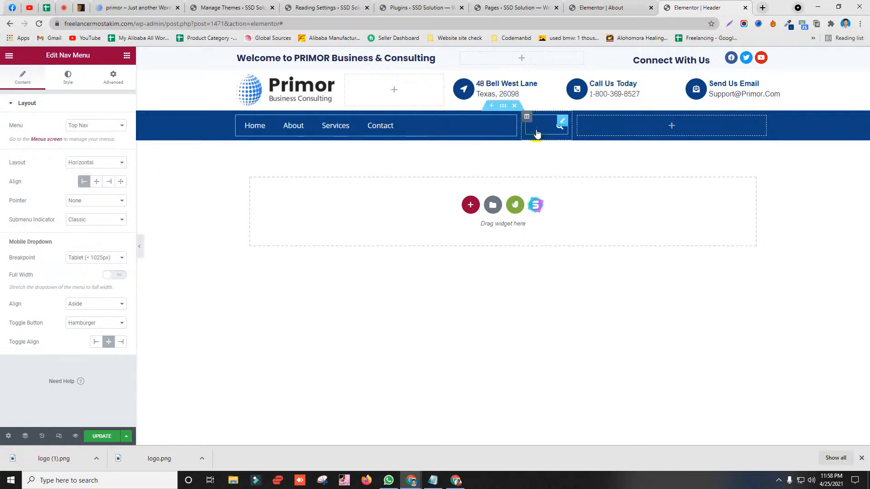
left_click_drag(521, 125, 447, 125)
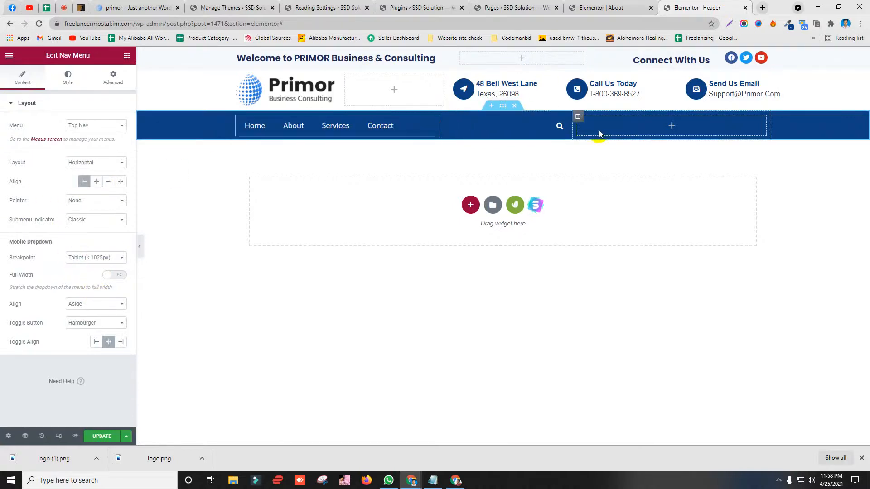
left_click_drag(572, 127, 488, 127)
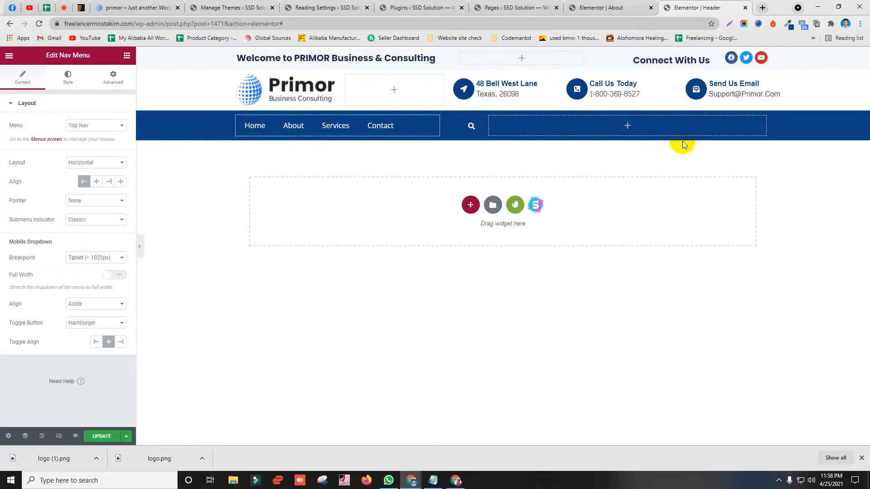
left_click(627, 128)
Step: Drop a Button widget into the empty right column and set its text to 'Ask for quote'
left_click_drag(88, 239, 621, 126)
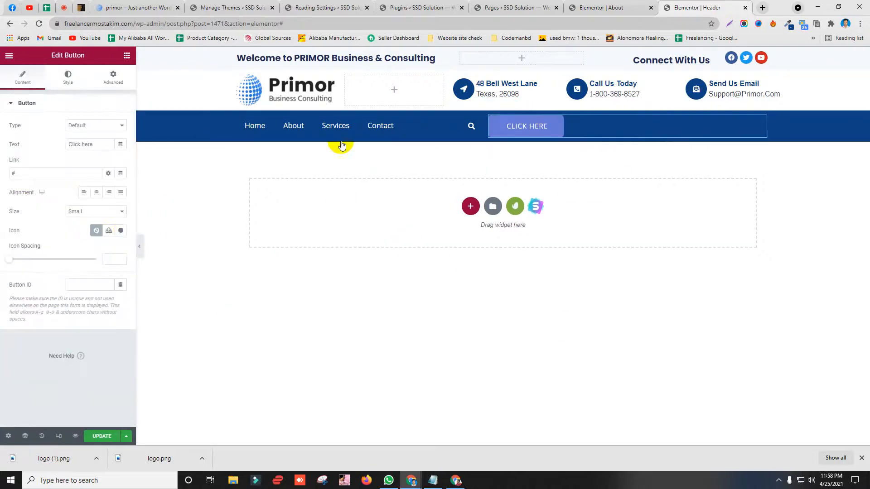
left_click(132, 7)
left_click(640, 131)
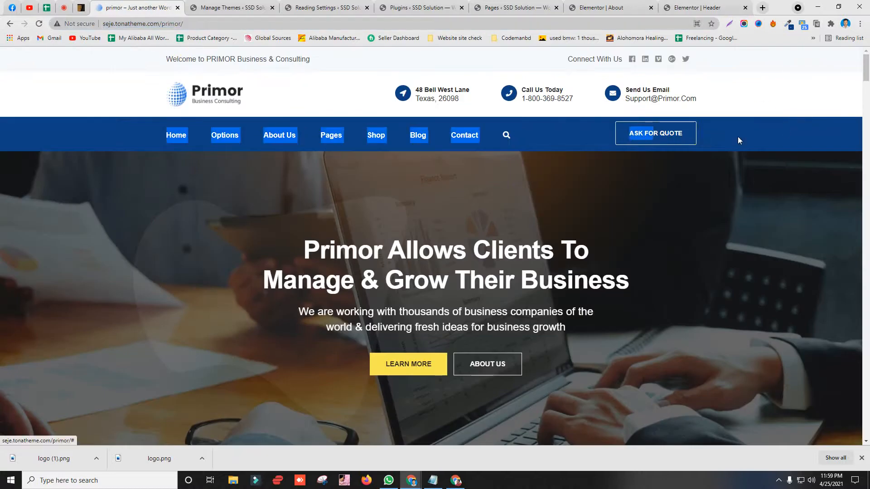
left_click(662, 127)
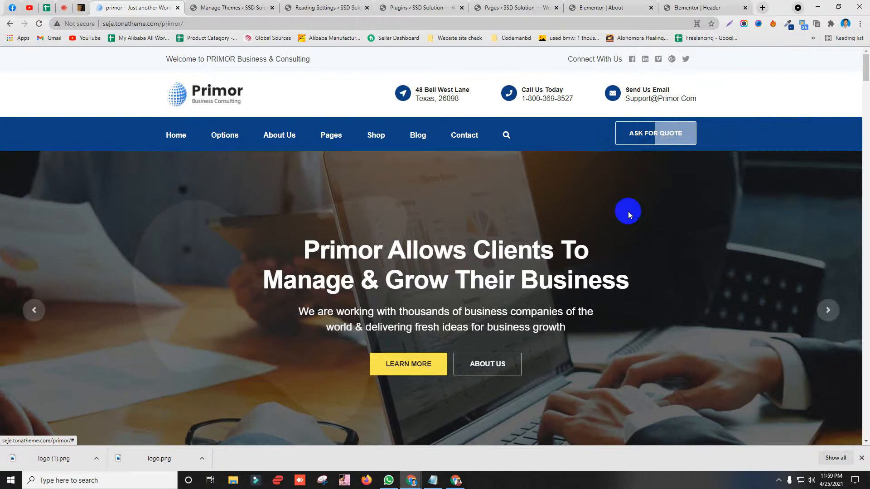
left_click(693, 7)
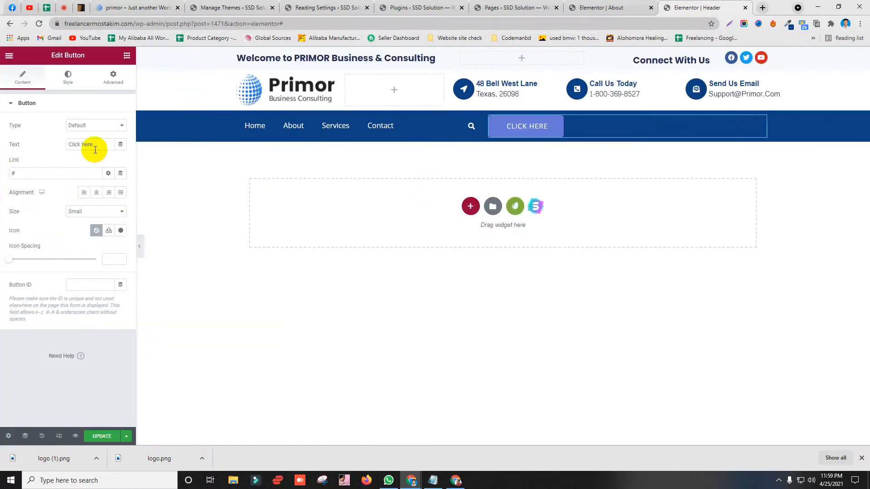
left_click_drag(95, 148, 13, 159)
type("AKS F")
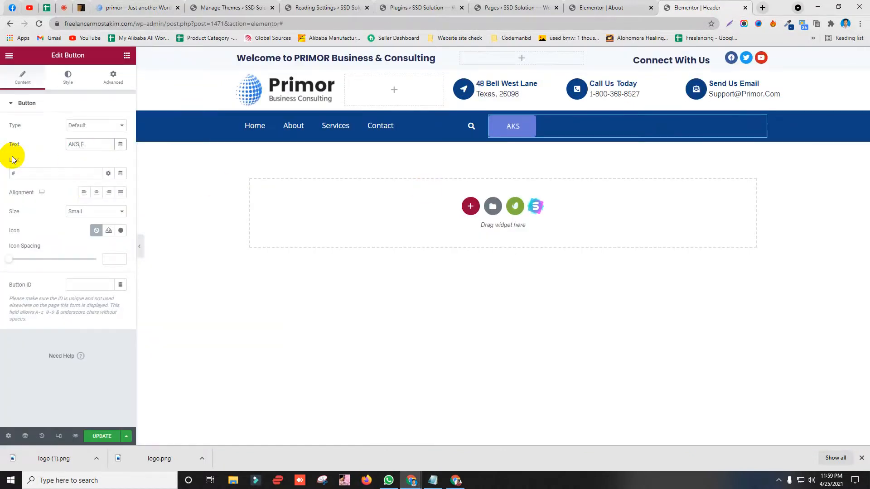
key("BackSpace")
key("BackSpace")
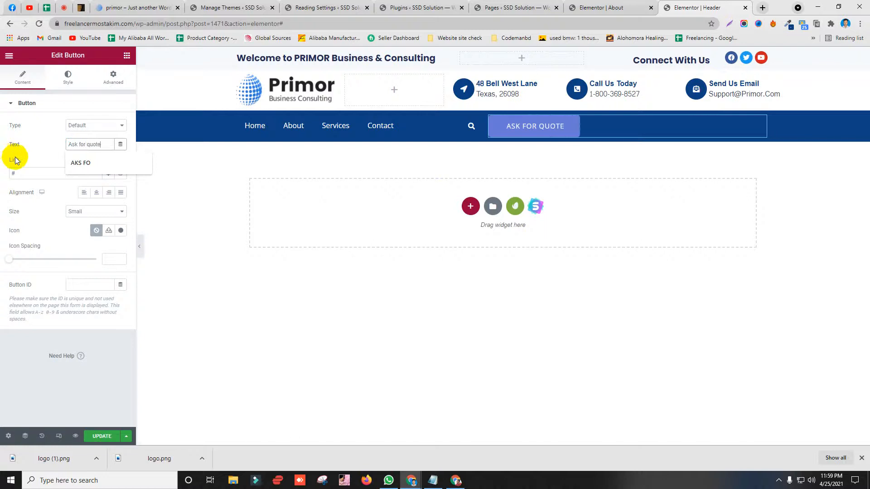
Step: Right-align the quote button and clear its placeholder '#' link
left_click(104, 8)
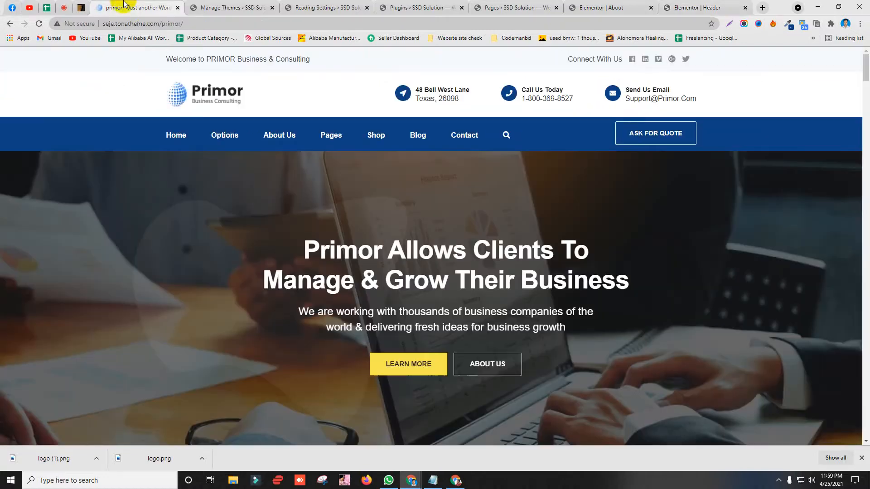
left_click(681, 5)
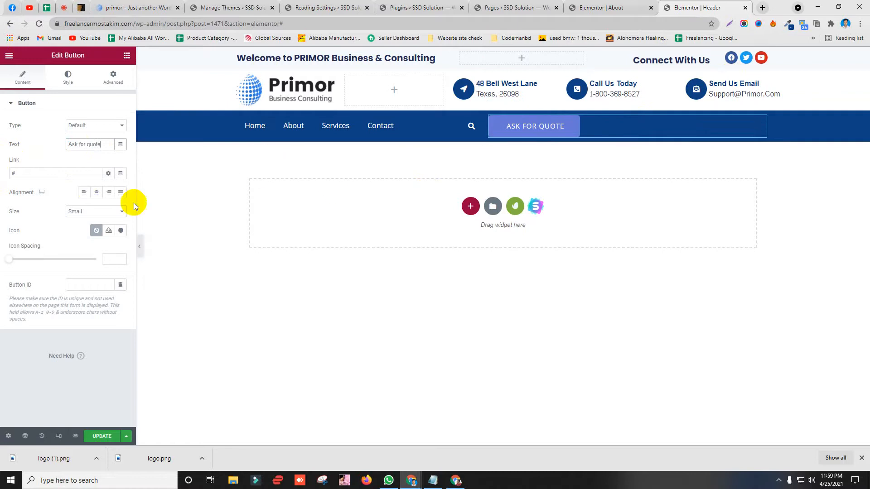
left_click(108, 193)
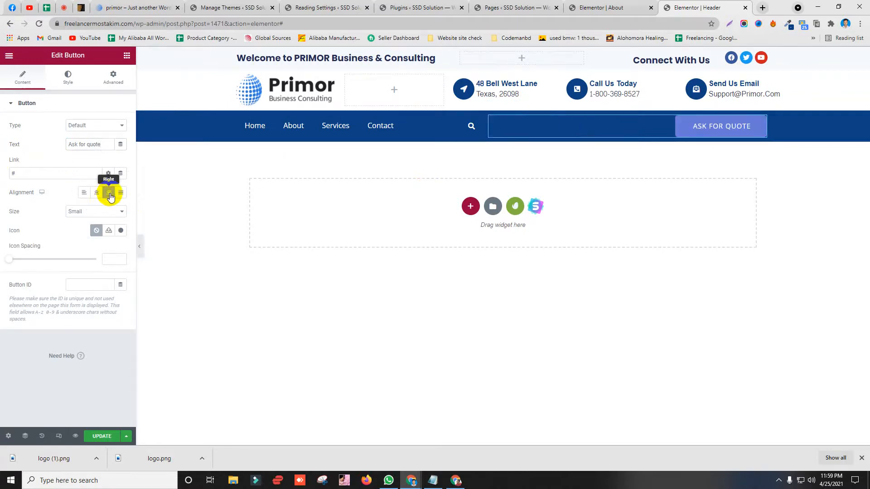
left_click(131, 9)
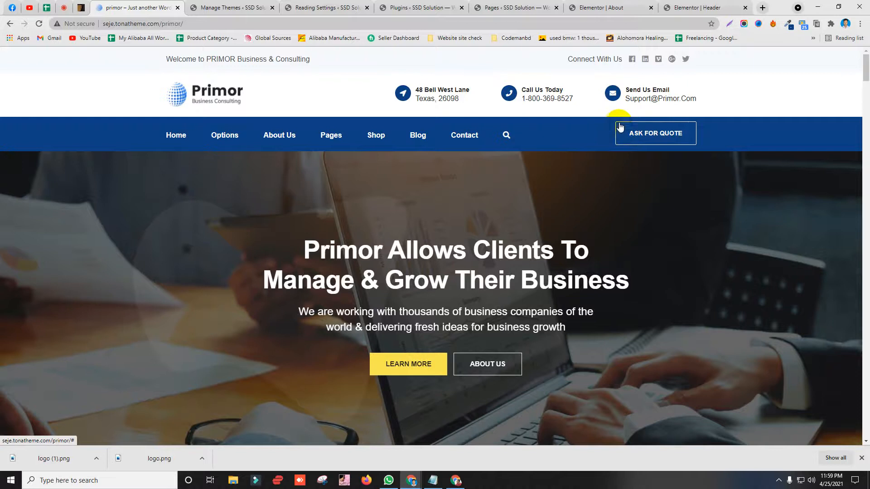
left_click(691, 8)
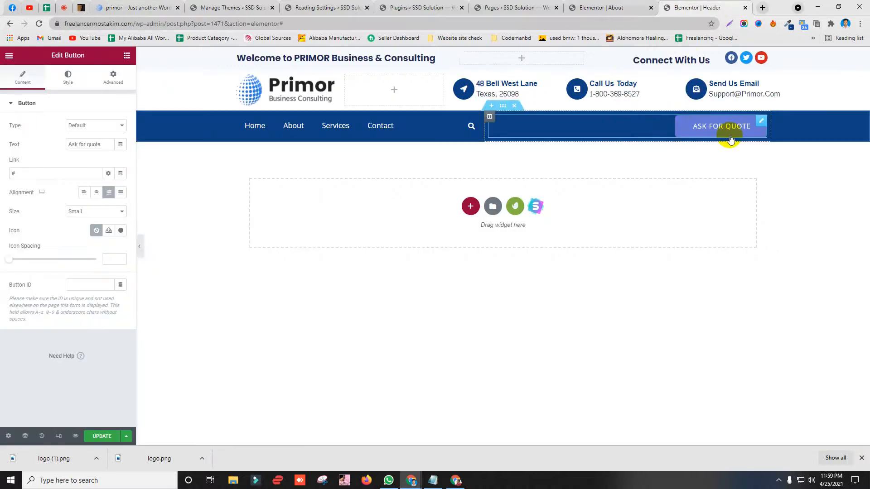
left_click(747, 127)
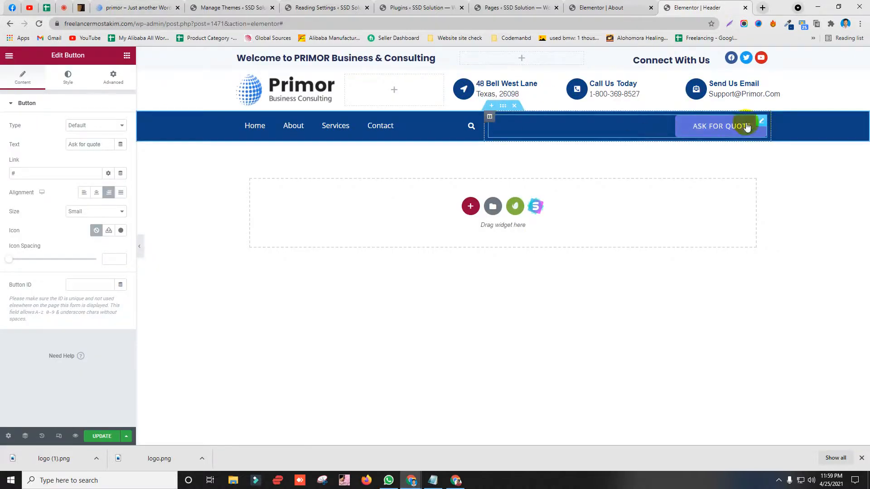
left_click_drag(28, 174, 1, 176)
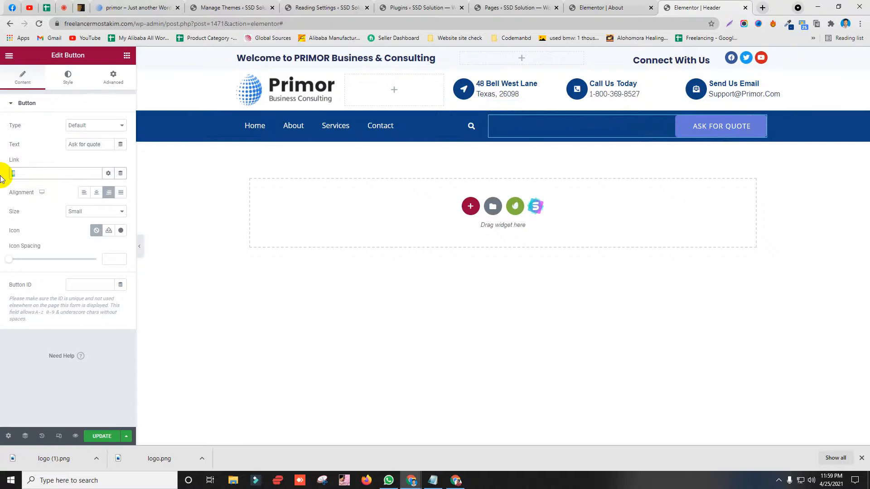
key("BackSpace")
Step: Copy the live site's Contact page address for later use
left_click(455, 481)
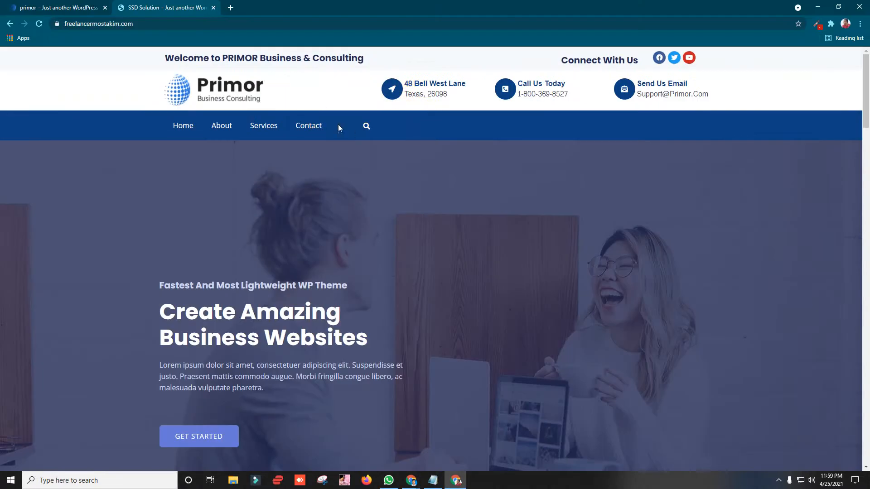
left_click(179, 70)
right_click(131, 26)
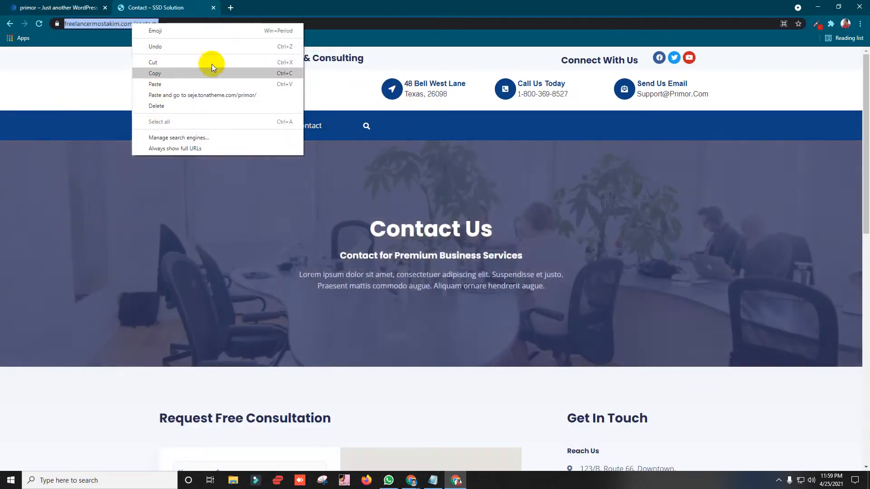
left_click(210, 63)
left_click(820, 5)
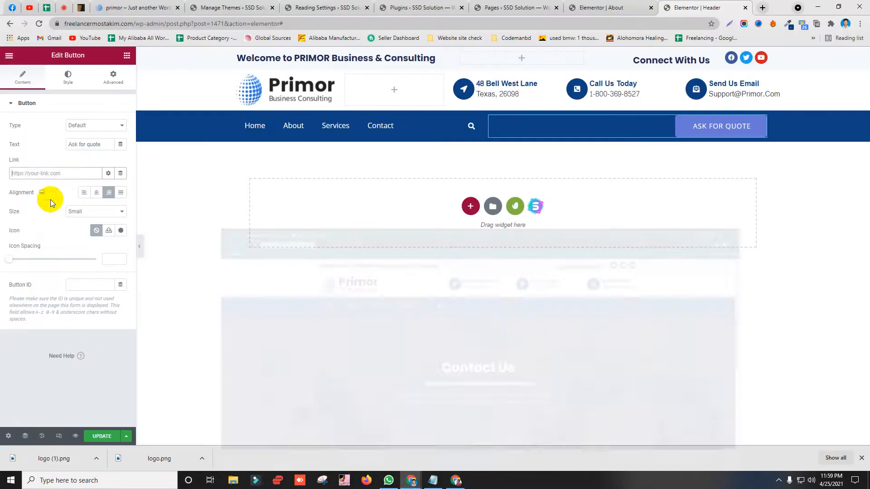
Step: Try the Success, Info and Warning button types, then settle on Danger
left_click(93, 125)
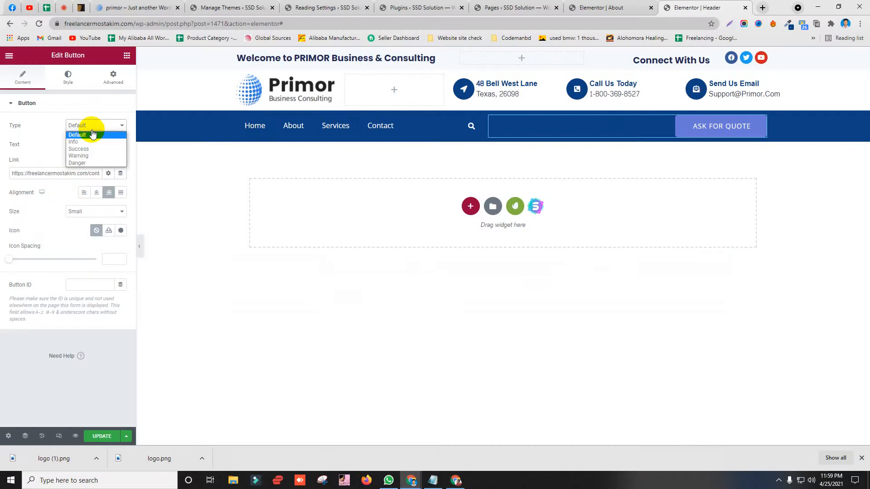
left_click(93, 149)
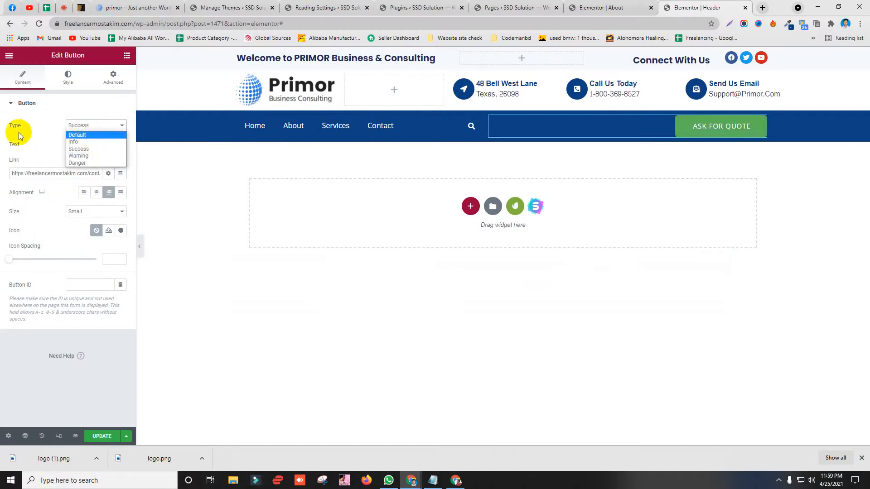
left_click(74, 126)
left_click(75, 126)
left_click(75, 136)
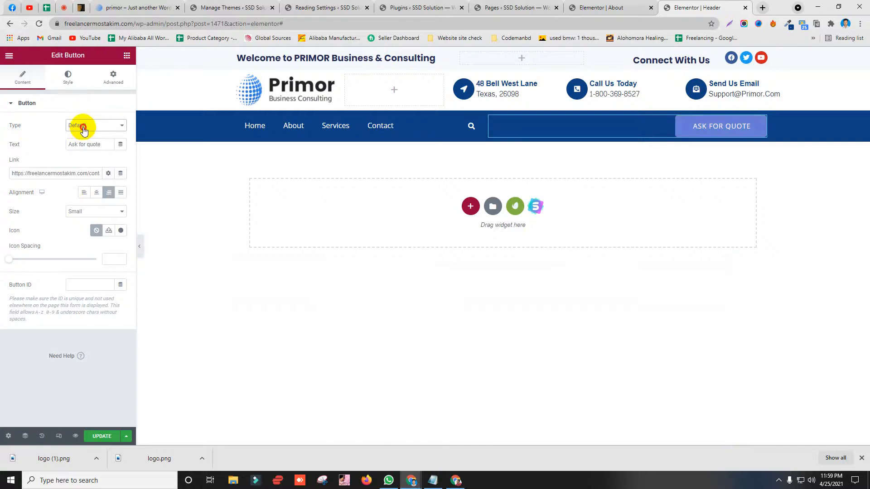
left_click(80, 125)
left_click(82, 142)
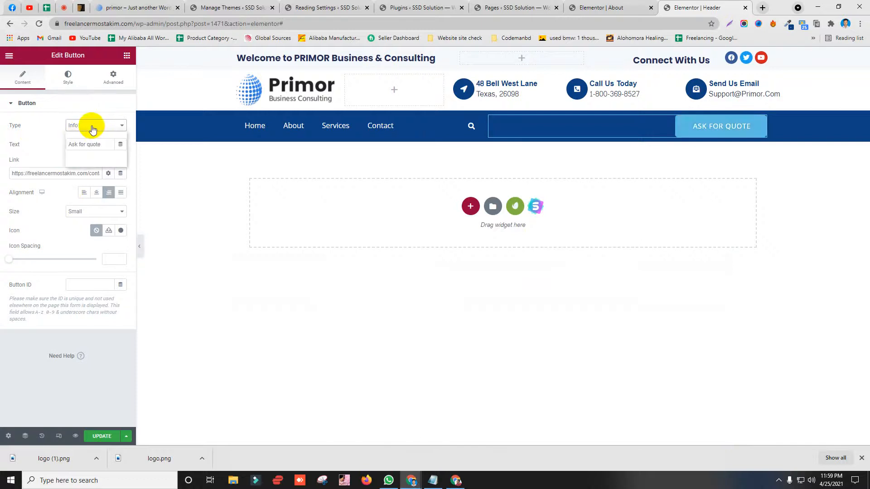
left_click(88, 148)
left_click(88, 126)
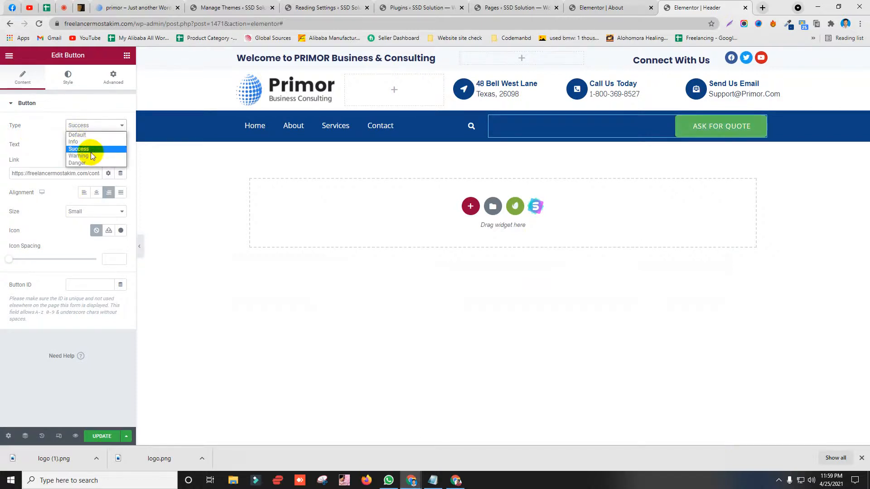
left_click(90, 156)
left_click(88, 127)
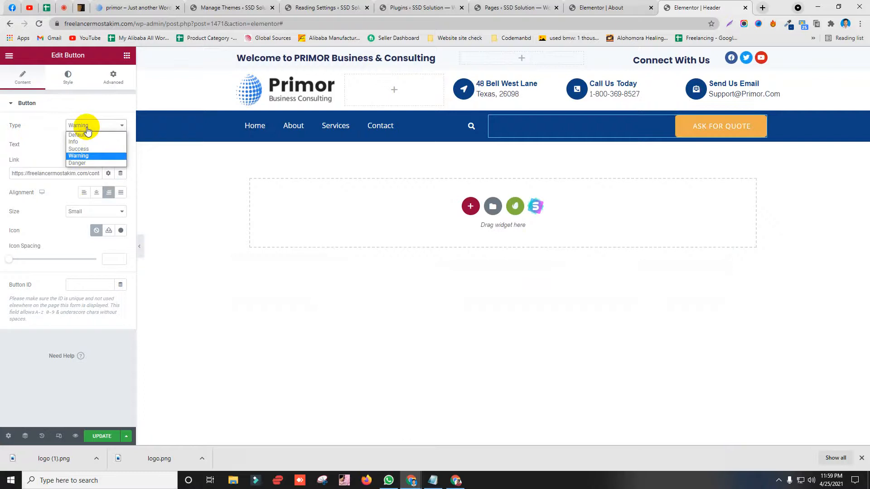
left_click(77, 163)
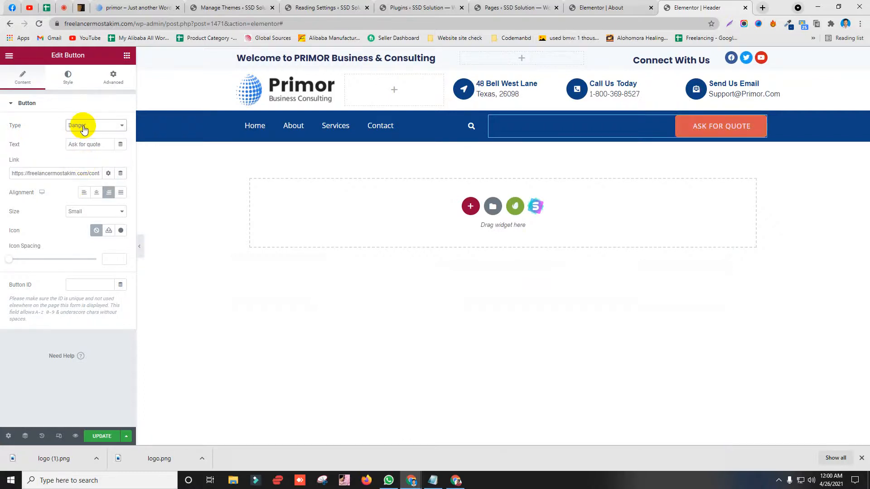
left_click(84, 127)
left_click(32, 130)
Step: Reload the live Contact page, go Home, and compare the new quote button with the demo
left_click(457, 479)
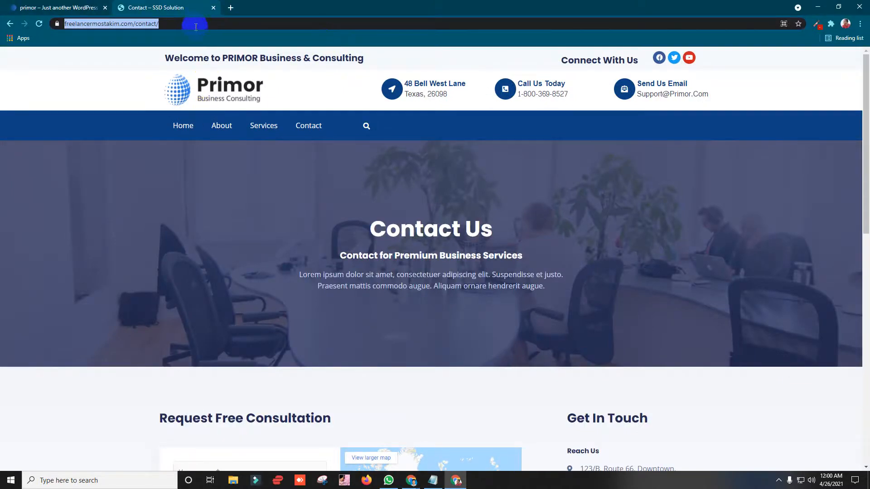
key("Return")
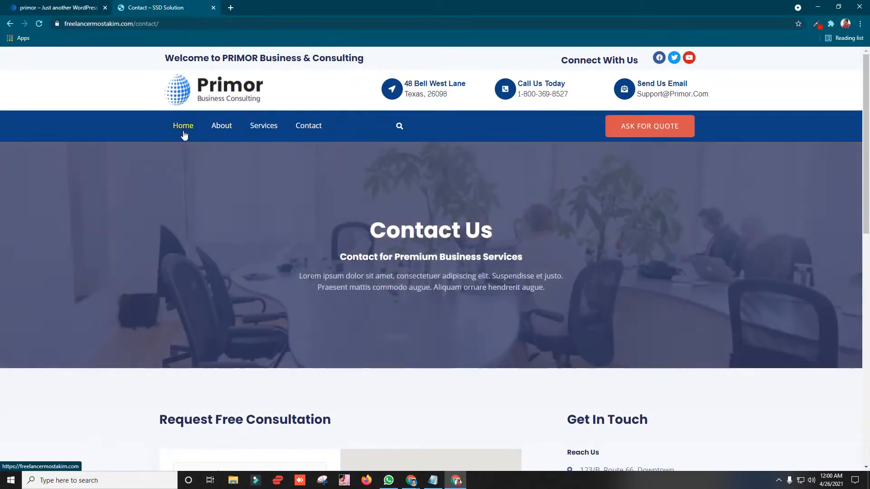
left_click(184, 126)
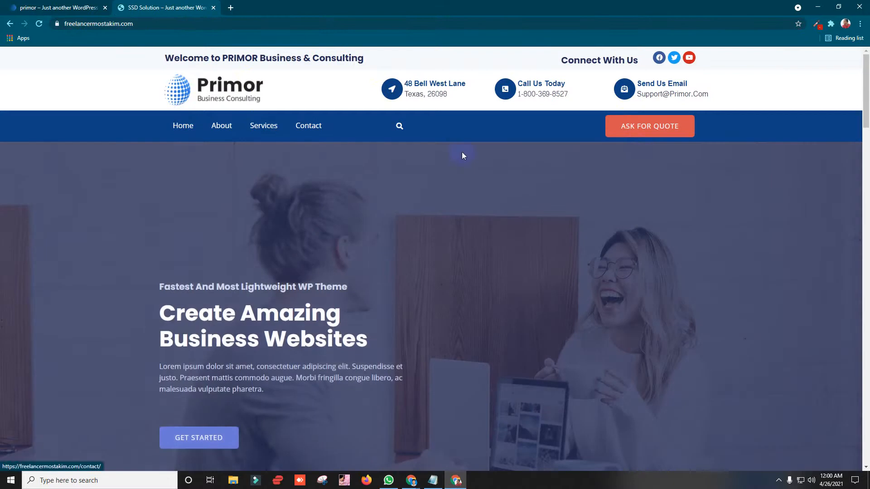
left_click(77, 4)
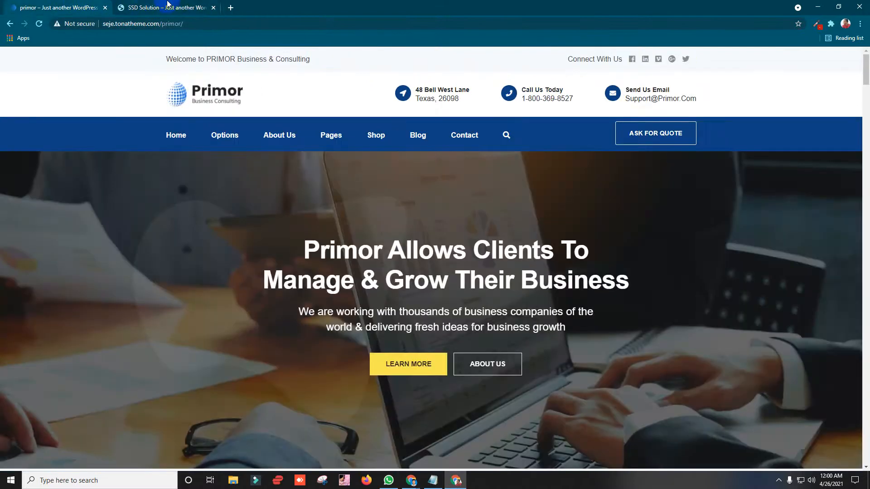
left_click(161, 4)
left_click(74, 4)
left_click(141, 3)
left_click(70, 4)
left_click(160, 4)
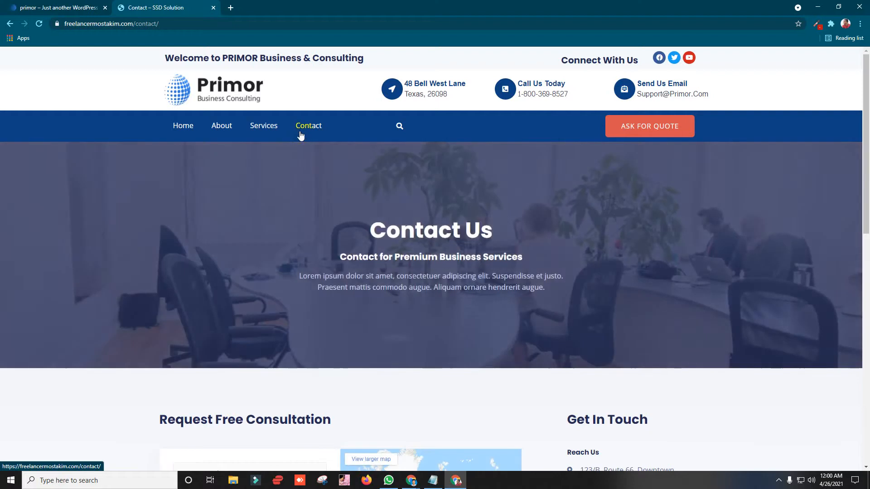
left_click(187, 130)
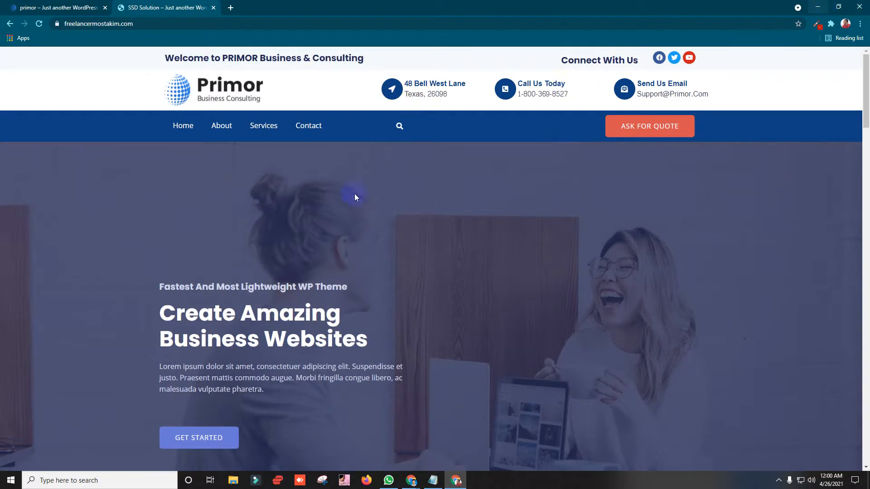
left_click(679, 132)
Step: Compare the live header's top-bar text with the Primor demo, ending on the demo homepage
left_click(83, 4)
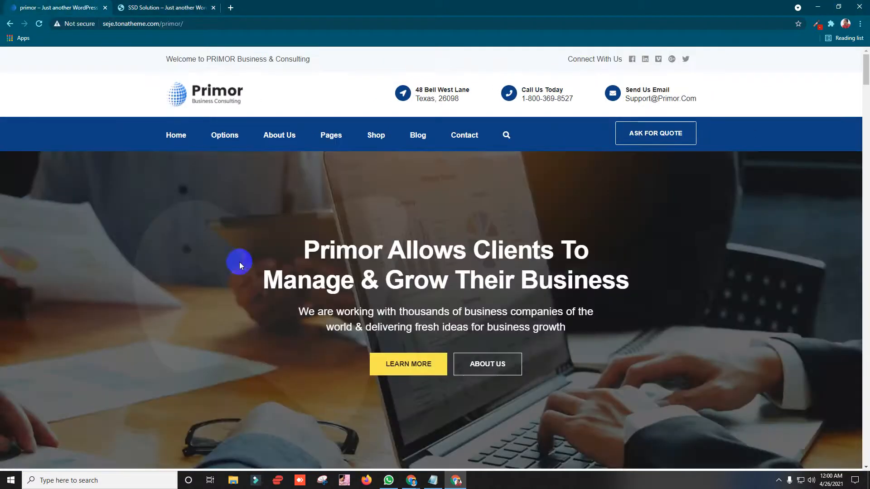
left_click(221, 5)
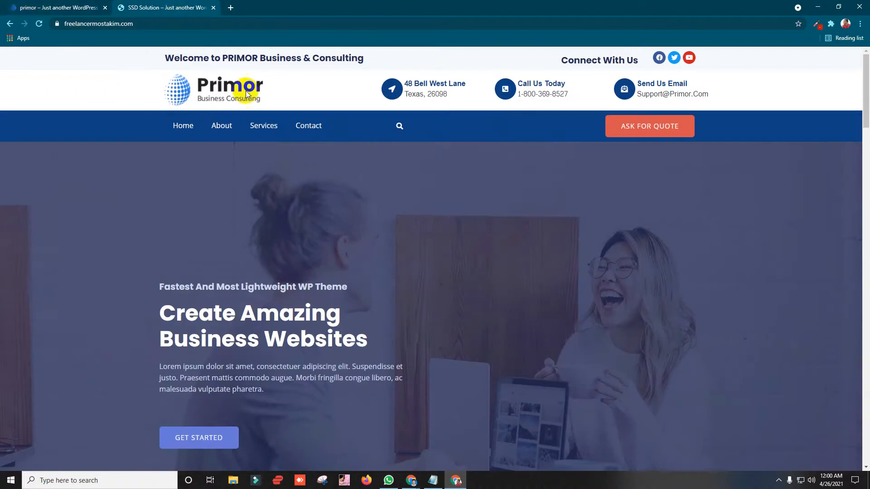
left_click(29, 5)
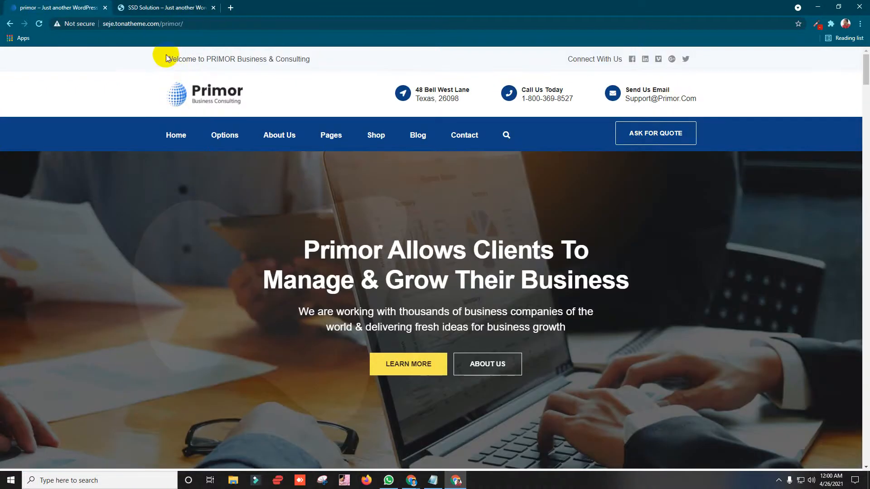
left_click_drag(165, 59, 313, 68)
left_click(173, 99)
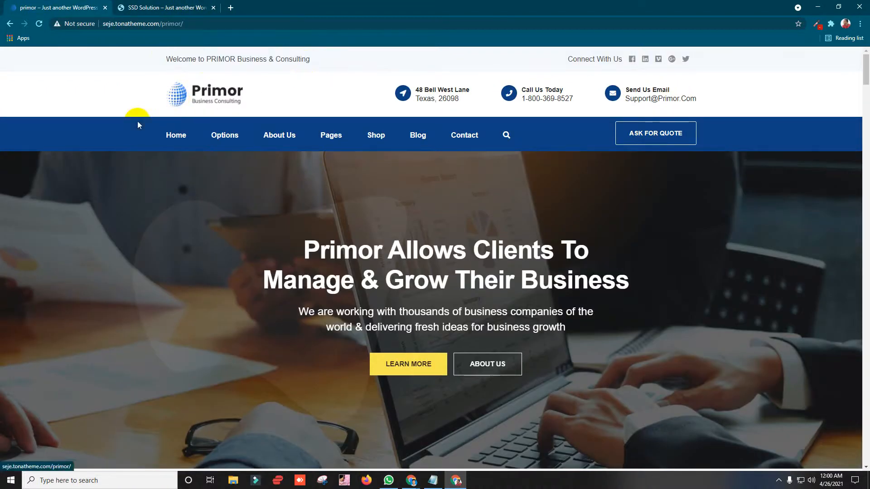
scroll(222, 151, "down", 15)
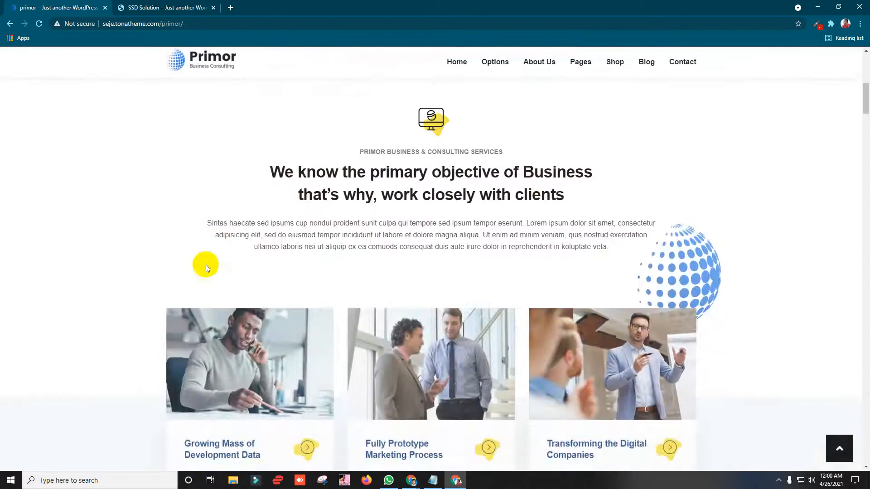
scroll(161, 206, "up", 15)
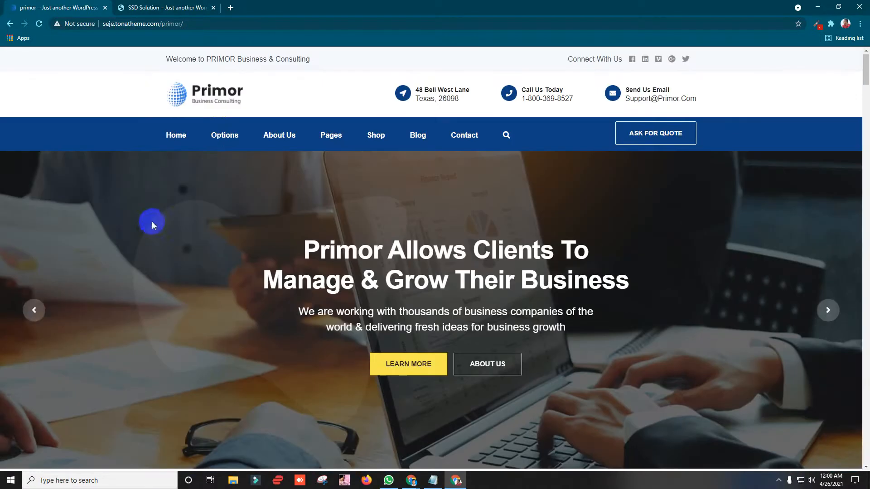
left_click(177, 5)
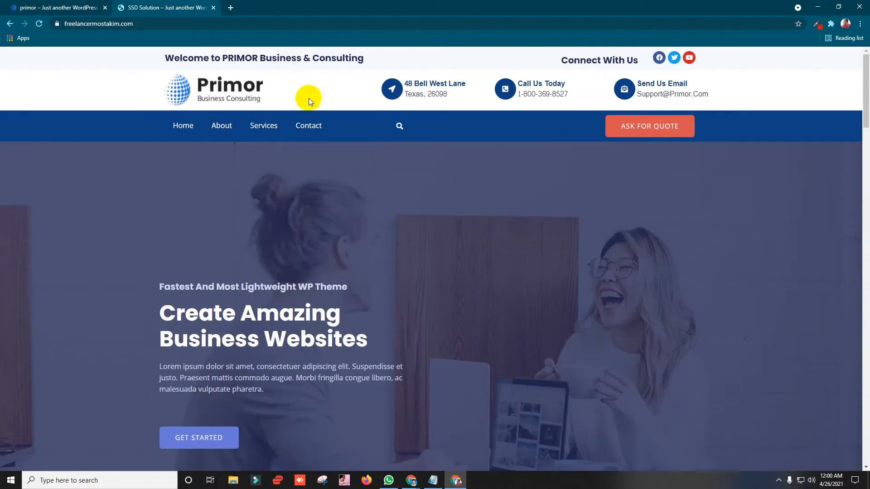
left_click_drag(568, 96, 510, 93)
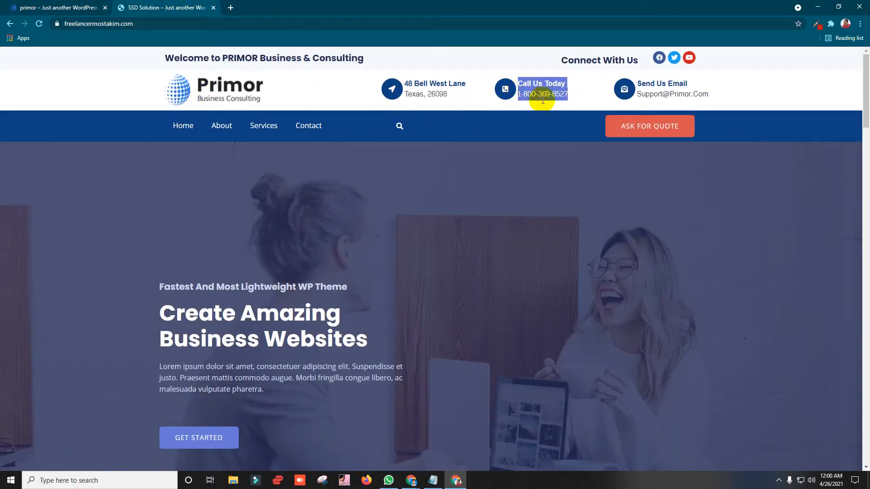
left_click(378, 157)
left_click(78, 4)
left_click(136, 4)
left_click(68, 4)
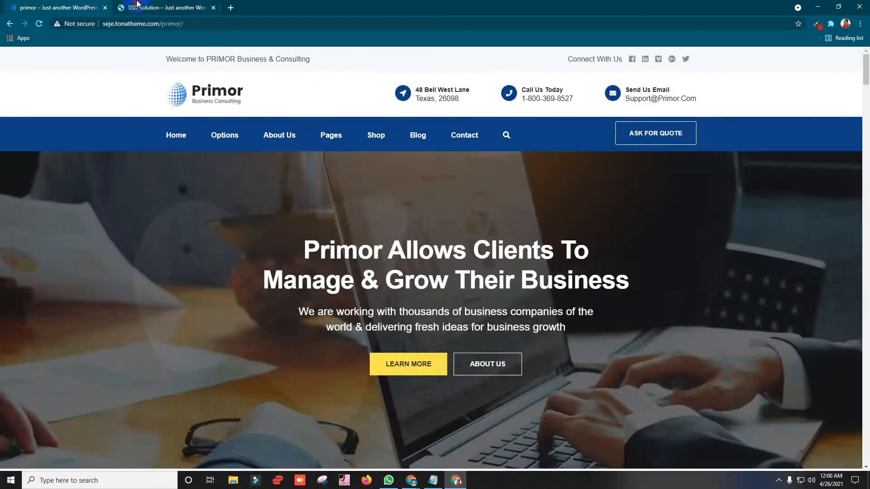
left_click(136, 4)
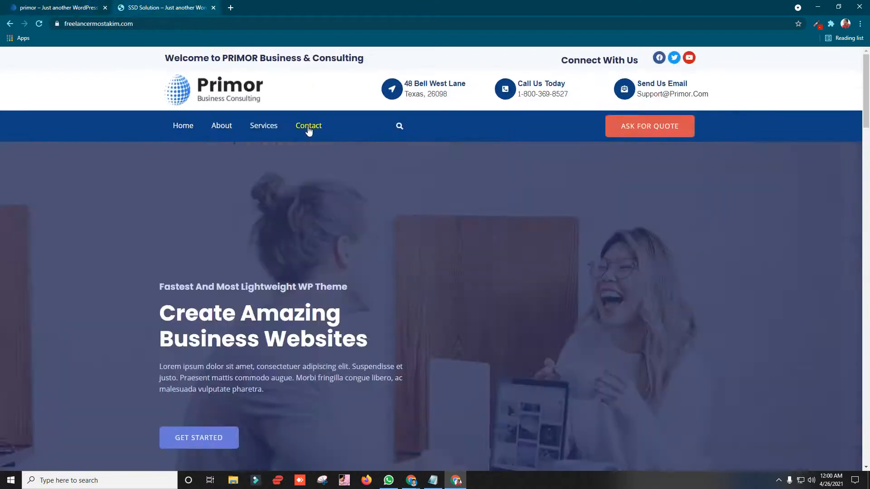
left_click(72, 3)
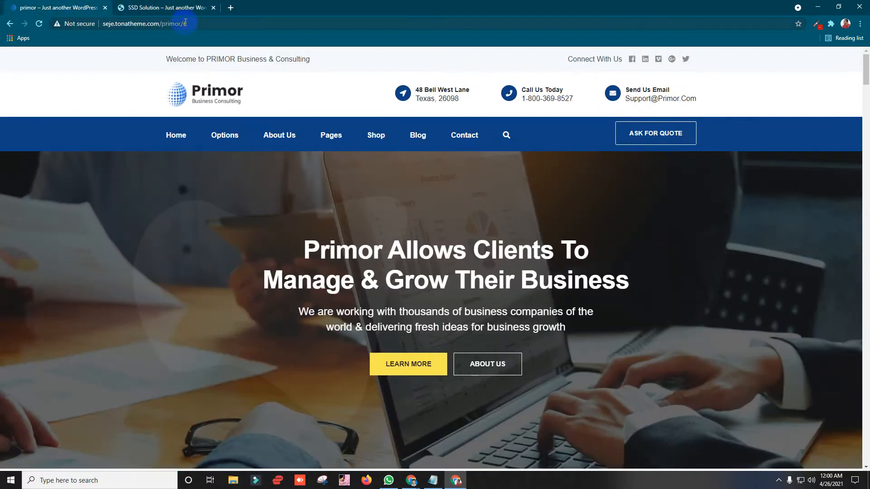
Step: Clear the quote button's link and save the header template with UPDATE
left_click(186, 6)
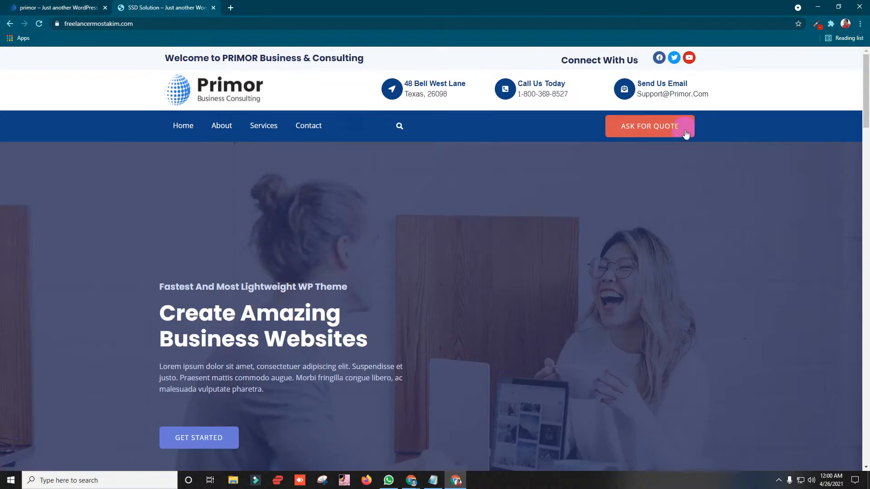
left_click(817, 7)
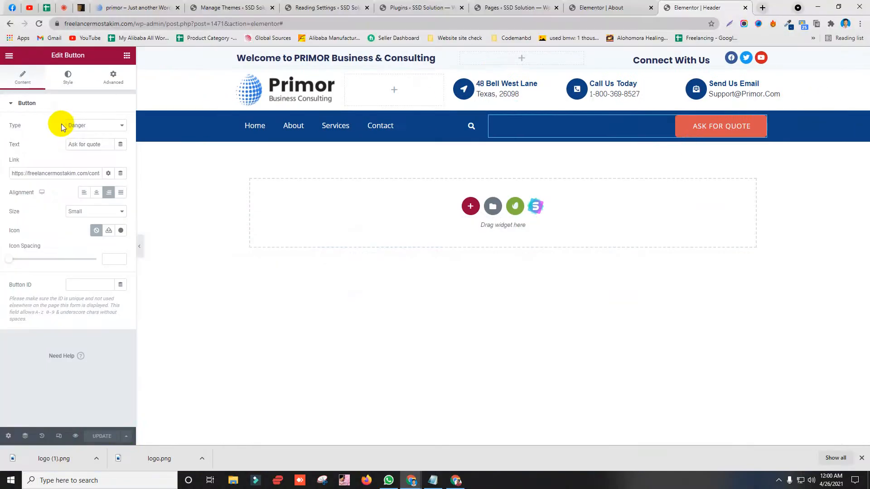
triple_click(53, 173)
right_click(53, 173)
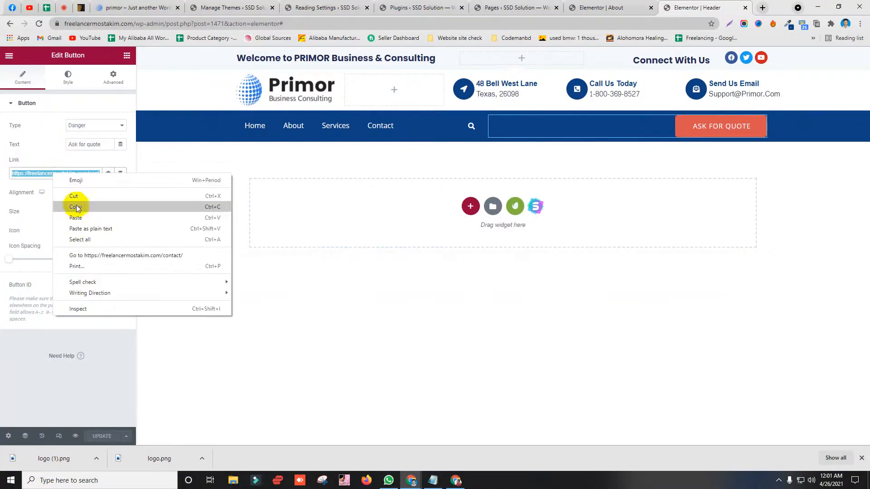
left_click(74, 198)
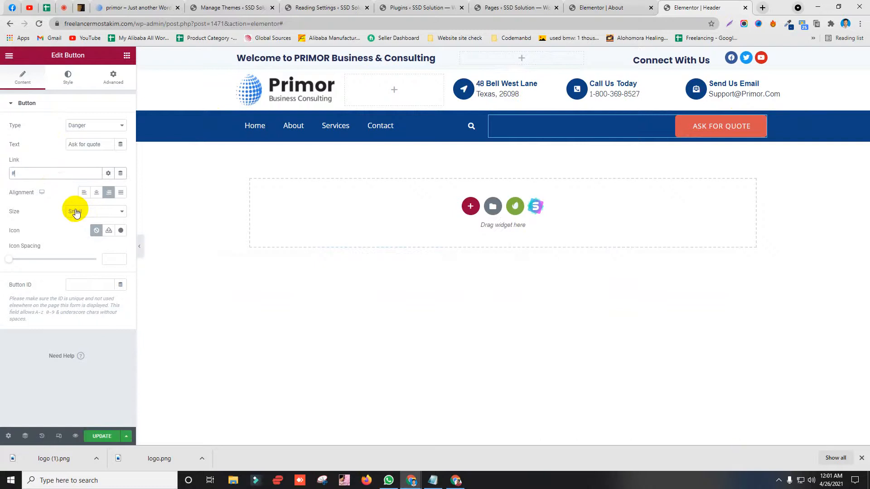
left_click(93, 457)
left_click(99, 436)
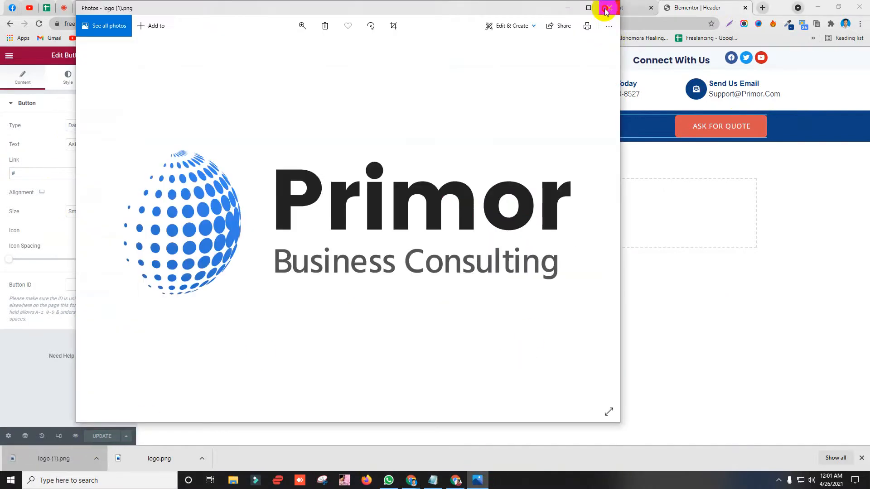
left_click(606, 7)
Step: Copy the contact page address from the live site into the button's Link and update
left_click(455, 481)
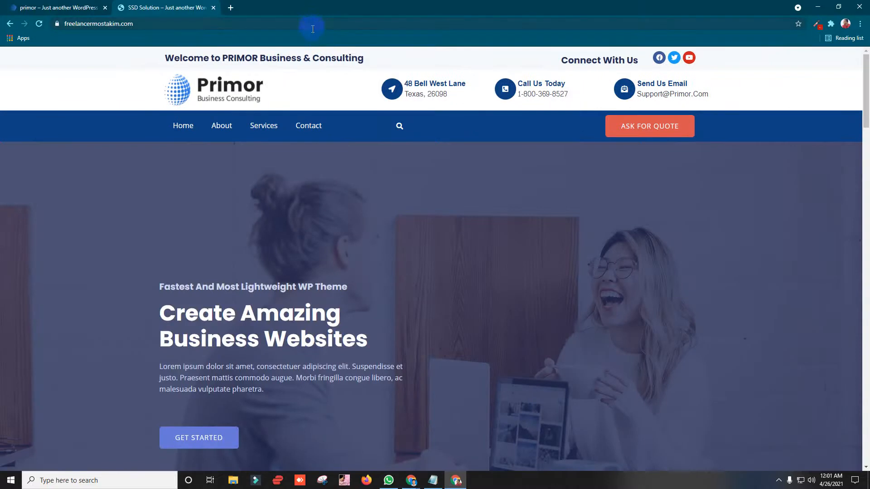
left_click(313, 29)
key("Return")
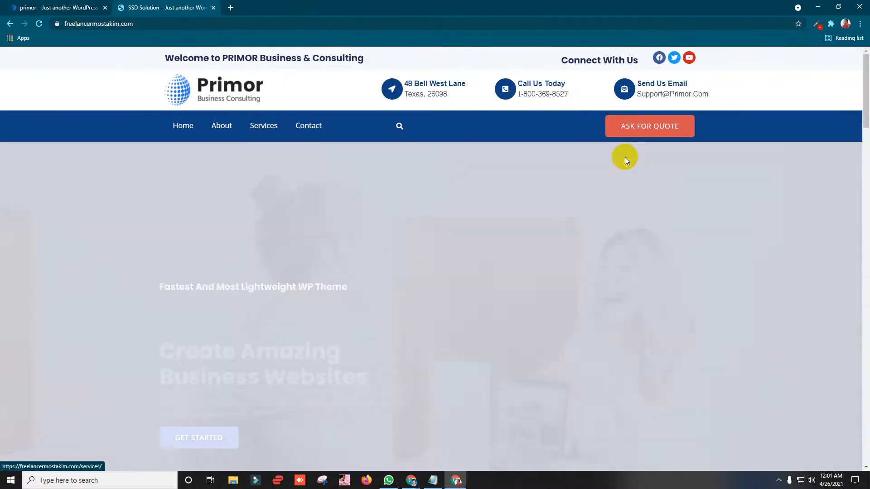
left_click(632, 123)
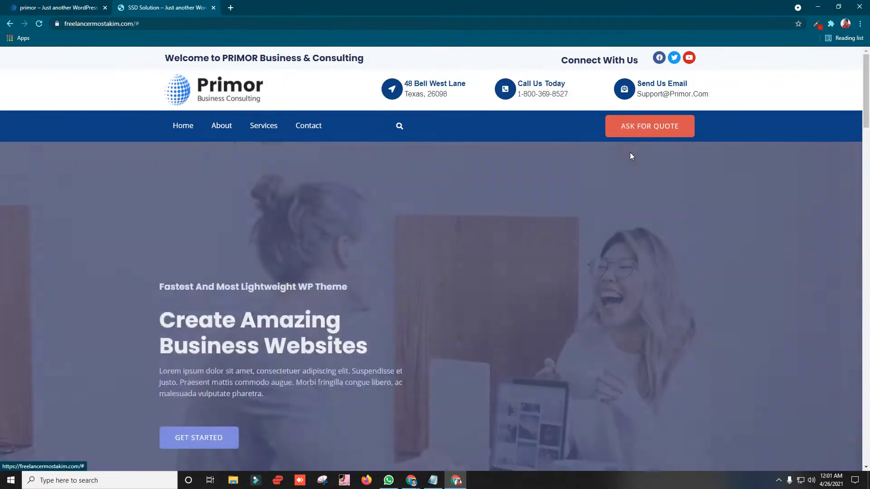
left_click_drag(135, 24, 154, 26)
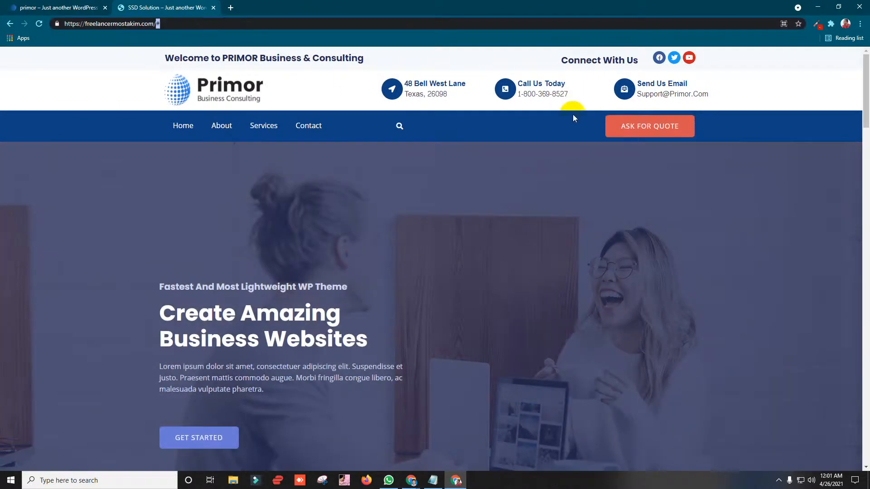
left_click(818, 6)
left_click_drag(34, 174, 5, 173)
key("ctrl+v")
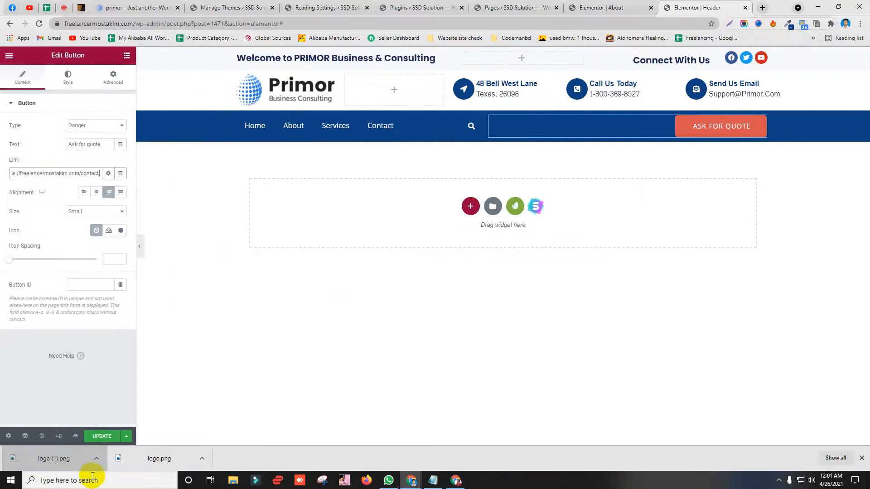
left_click(110, 436)
Step: Reload the live site to confirm the updated header, then return to the editor
left_click(862, 458)
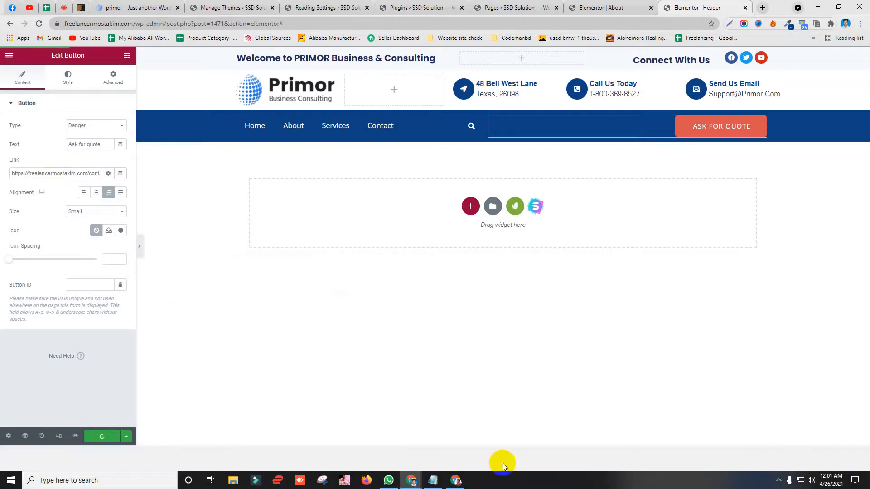
left_click(455, 481)
left_click(256, 24)
key("Return")
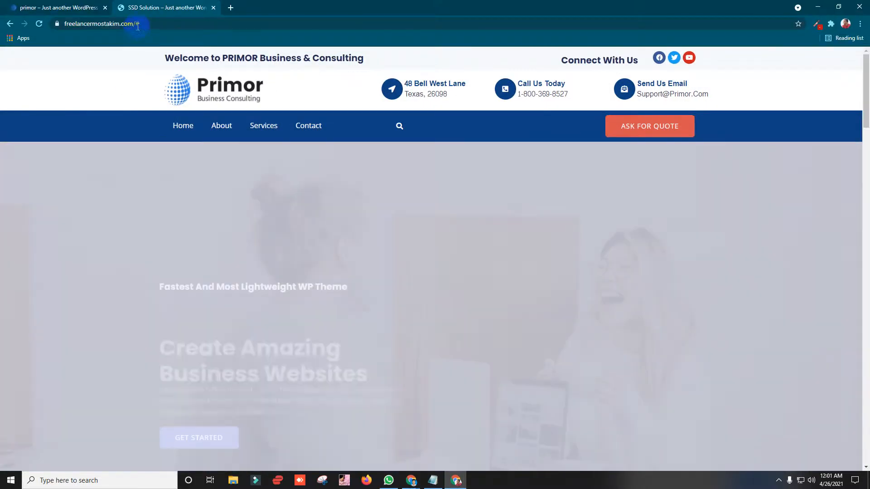
left_click(229, 23)
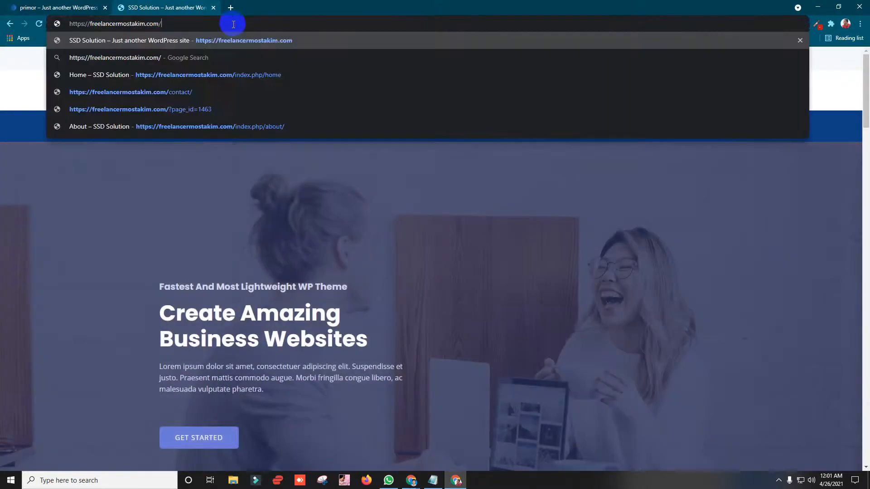
key("Return")
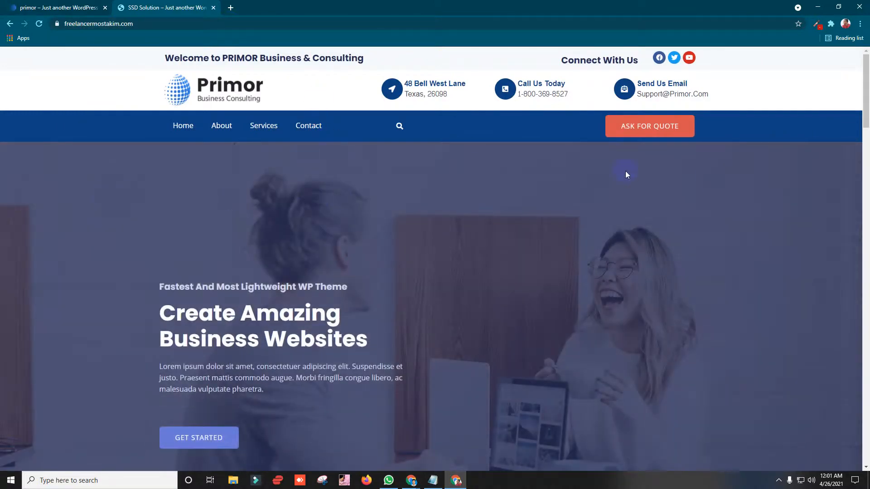
scroll(374, 187, "down", 5)
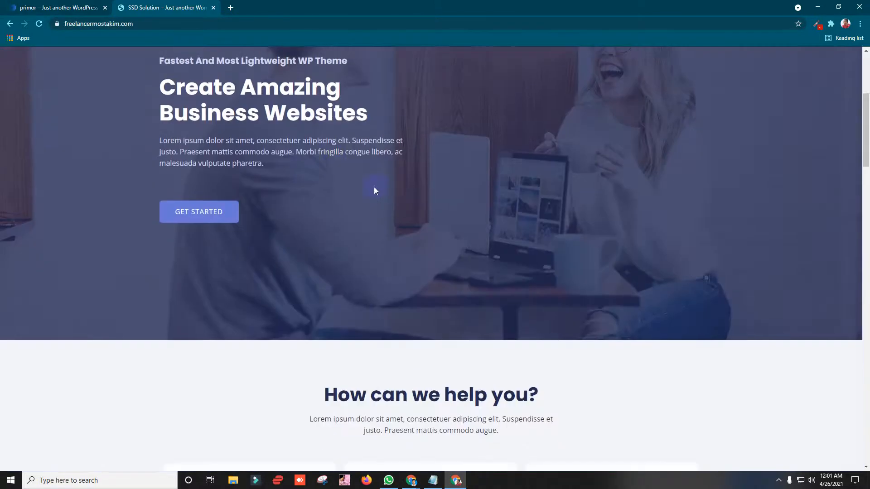
scroll(273, 203, "up", 5)
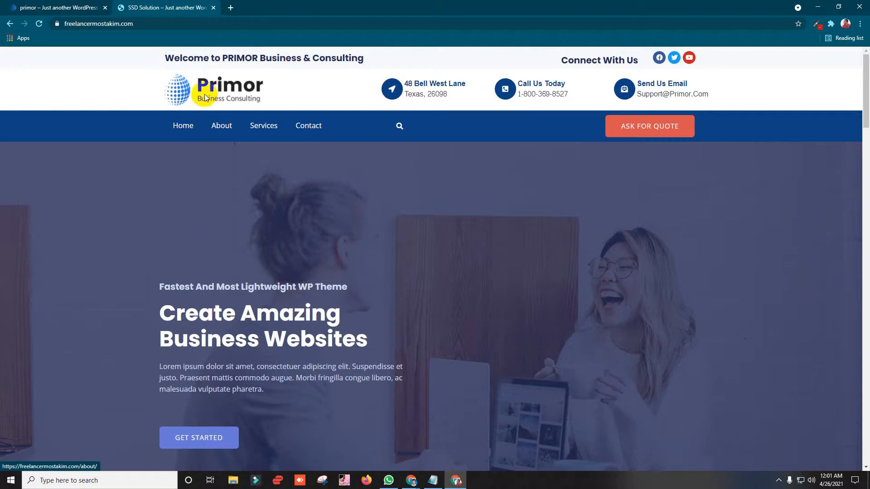
left_click_drag(204, 57, 340, 55)
left_click(383, 56)
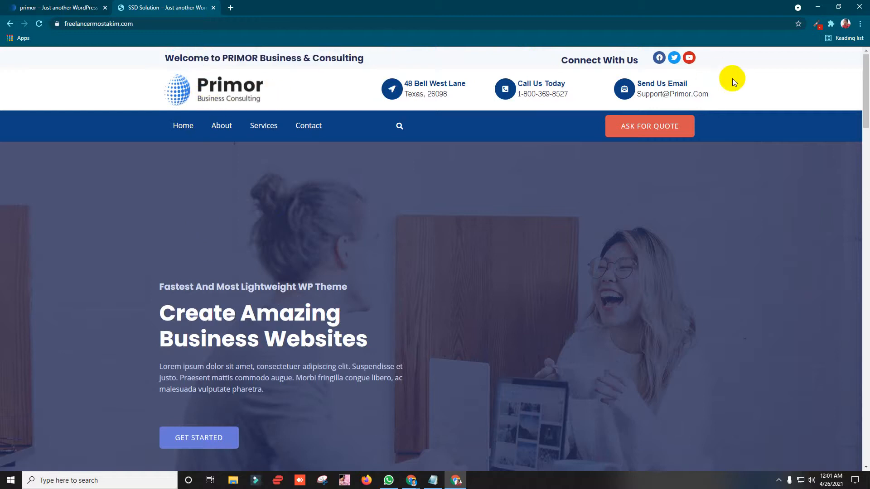
left_click(817, 7)
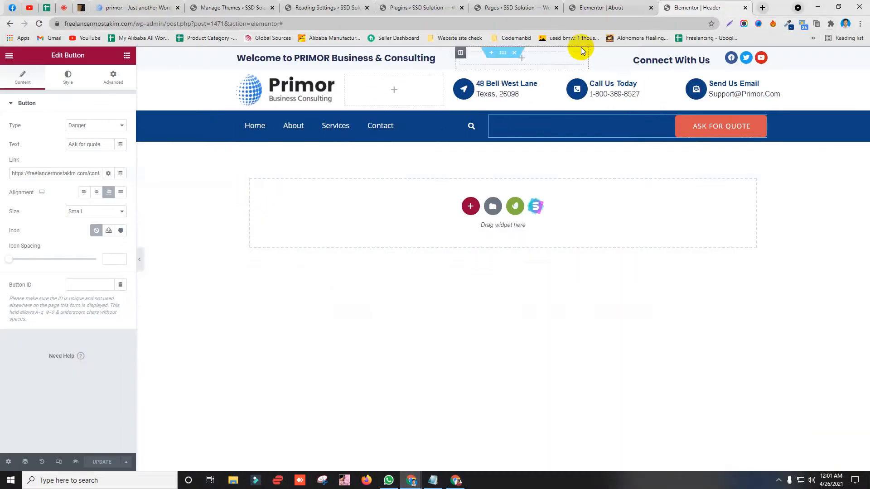
Step: Close the Elementor Header editor and scroll through the live site
left_click(745, 7)
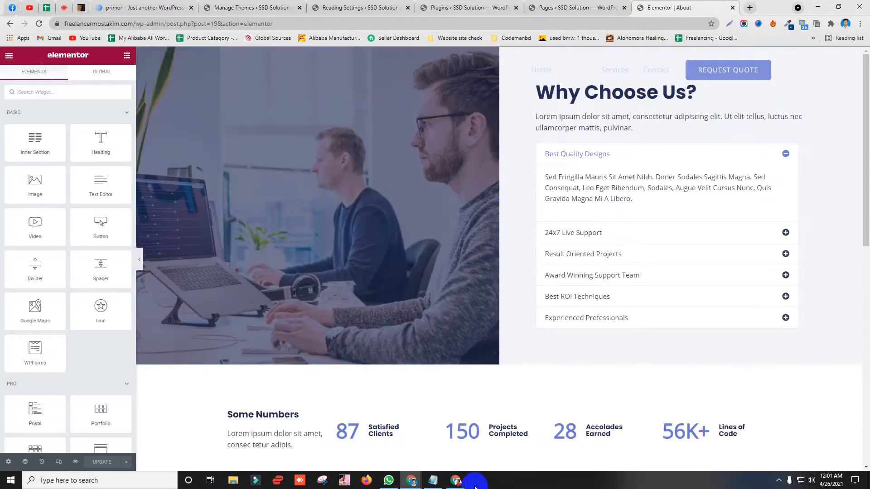
left_click(455, 481)
scroll(354, 91, "down", 20)
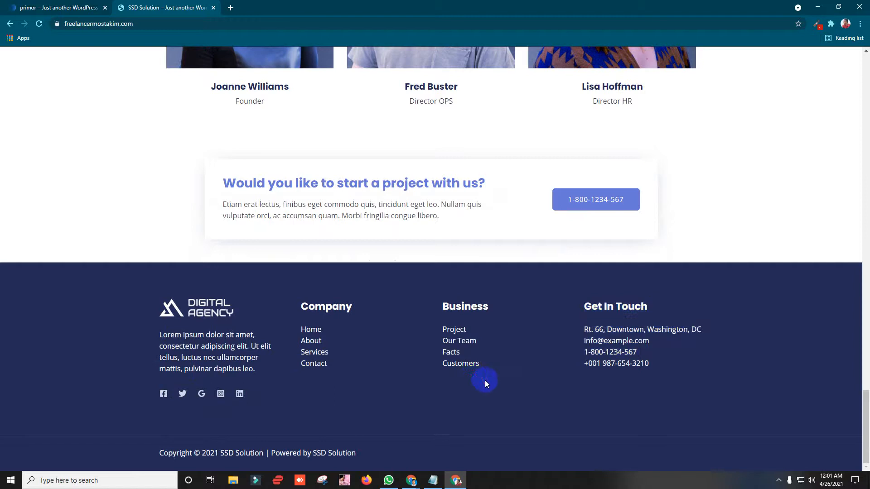
scroll(221, 262, "up", 12)
scroll(265, 251, "up", 12)
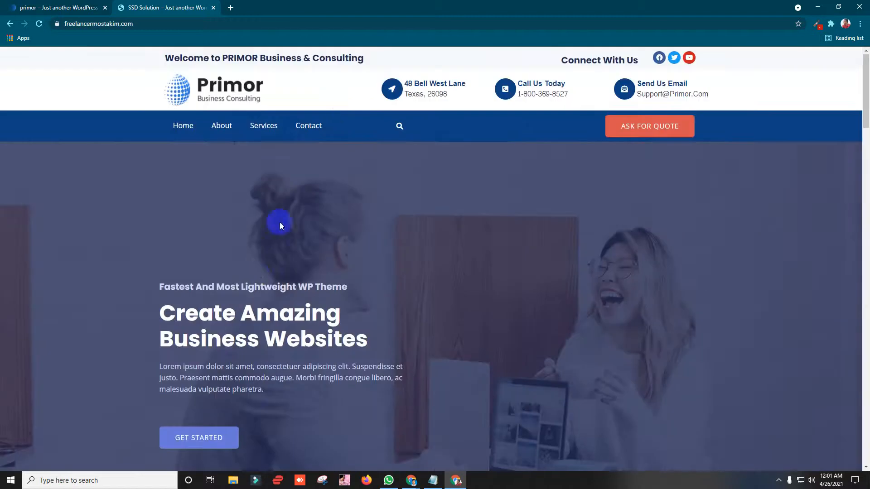
scroll(865, 247, "down", 5)
left_click_drag(865, 134, 865, 91)
Step: Reload the live home page to review the hero section, then close the Elementor About editor
left_click(180, 126)
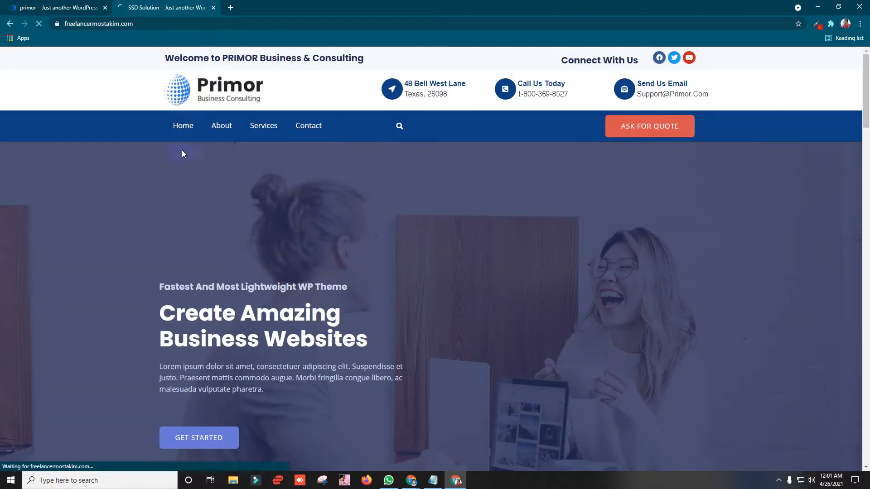
scroll(222, 207, "down", 4)
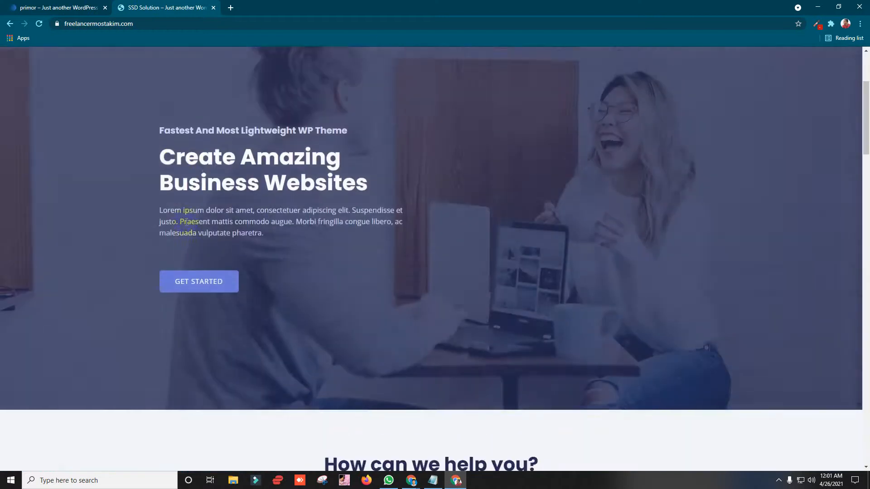
scroll(189, 224, "up", 2)
left_click_drag(160, 194, 342, 317)
left_click(284, 293)
left_click_drag(284, 299, 158, 195)
left_click(422, 224)
left_click(818, 7)
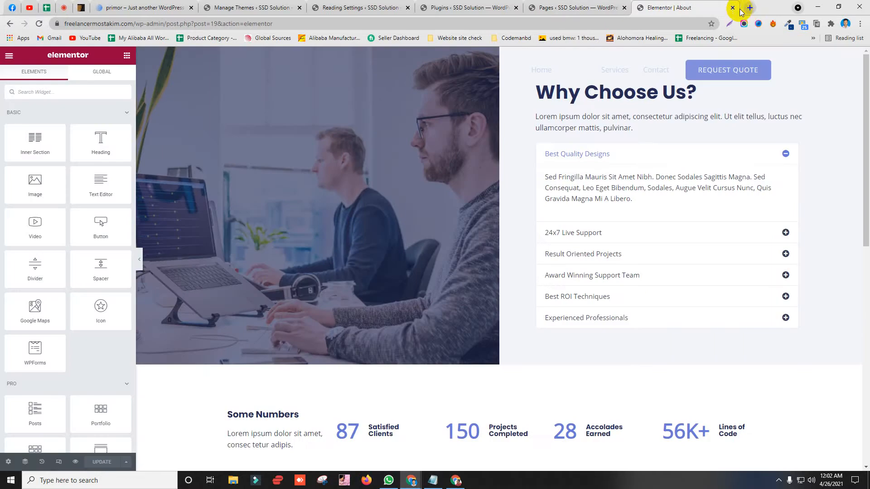
left_click(732, 8)
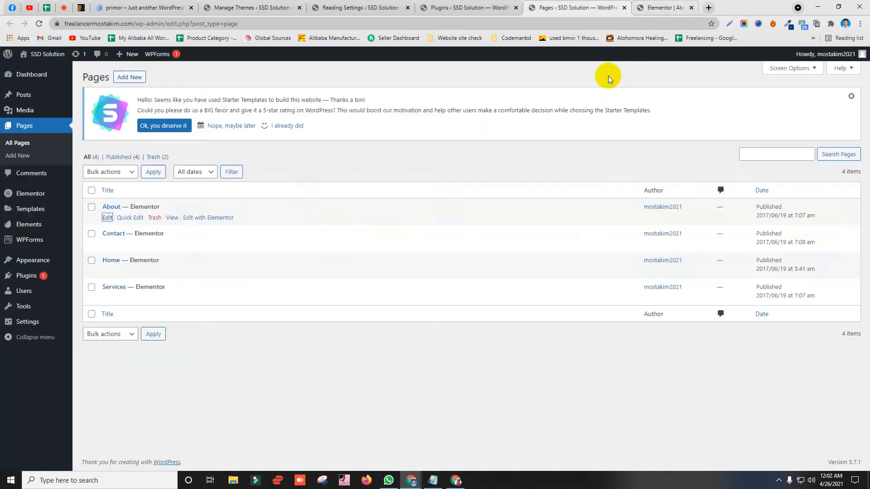
Step: Go to Plugins > Add New and open the Upload Plugin panel
left_click(489, 7)
left_click(574, 8)
left_click(490, 8)
scroll(12, 161, "up", 3)
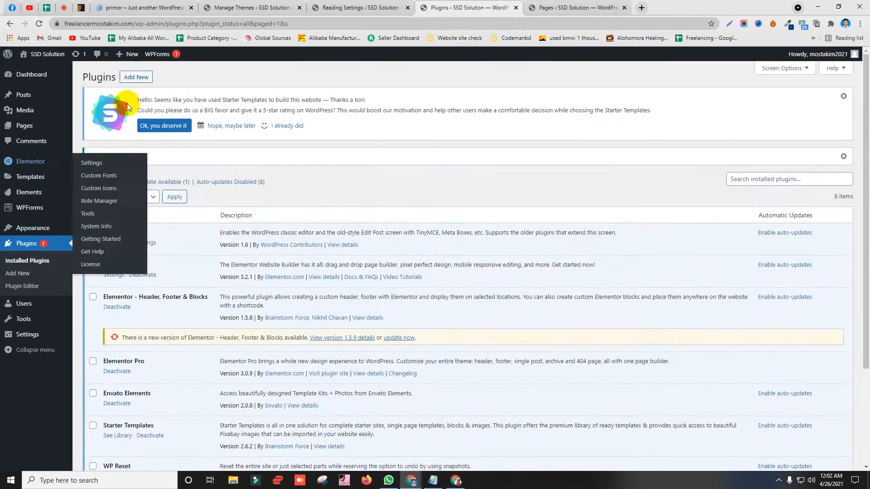
left_click(129, 78)
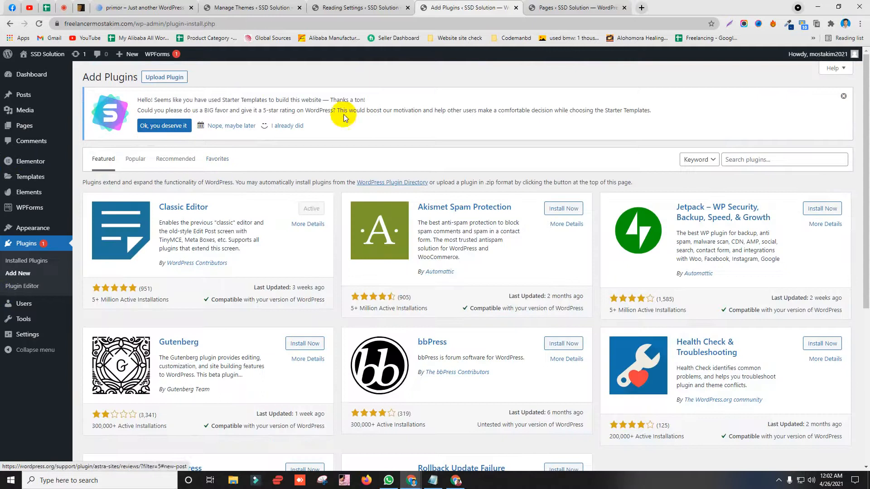
left_click(176, 77)
Step: Choose ultimate-elementor-1.29.0.zip from Desktop\Backup and install it
left_click(408, 221)
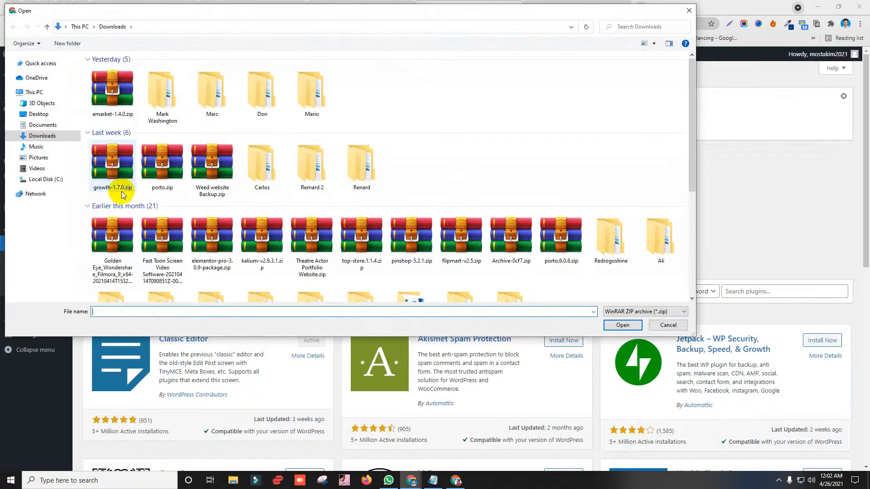
left_click(37, 114)
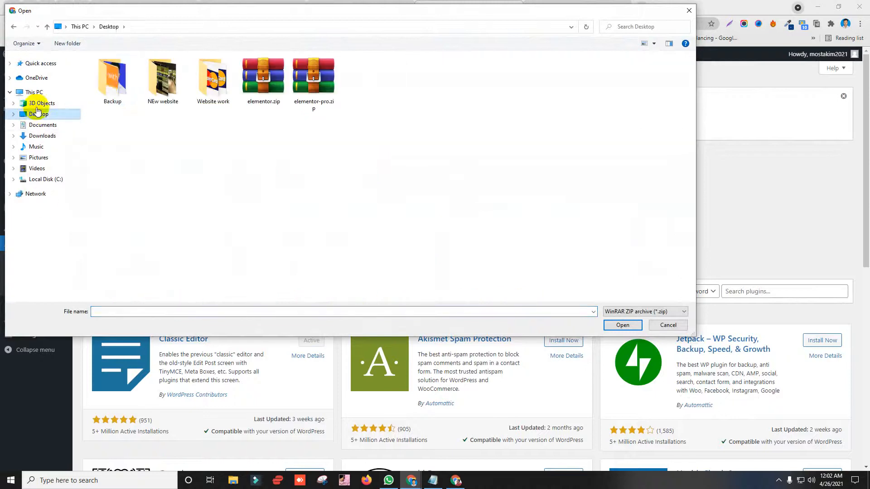
double_click(112, 78)
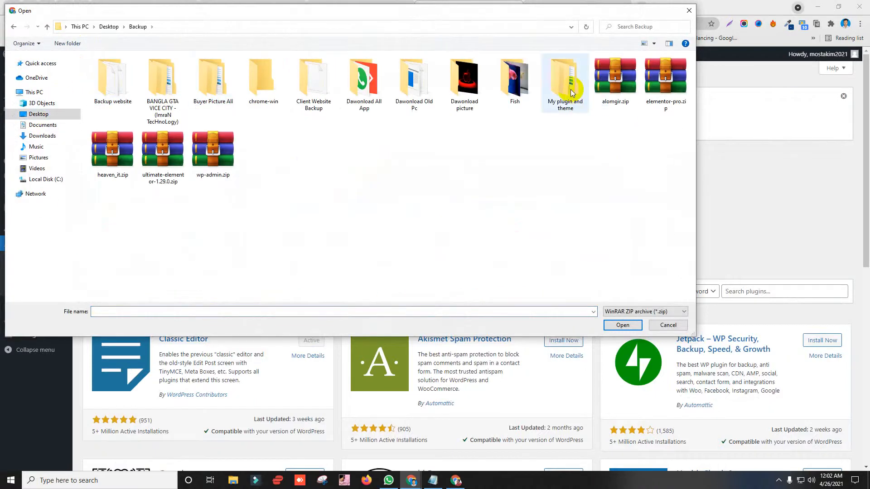
double_click(154, 173)
left_click(538, 226)
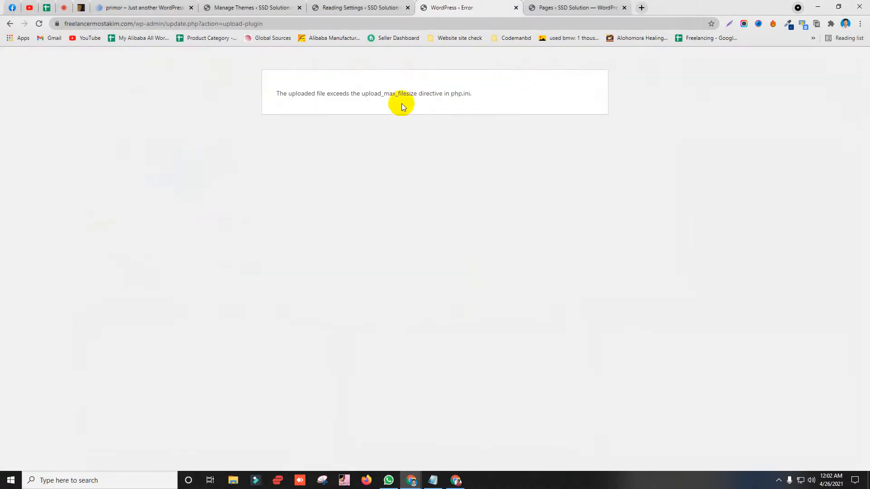
Step: Review the upload_max_filesize error, then go back and switch to the Themes page
left_click_drag(267, 98, 472, 90)
left_click(388, 97)
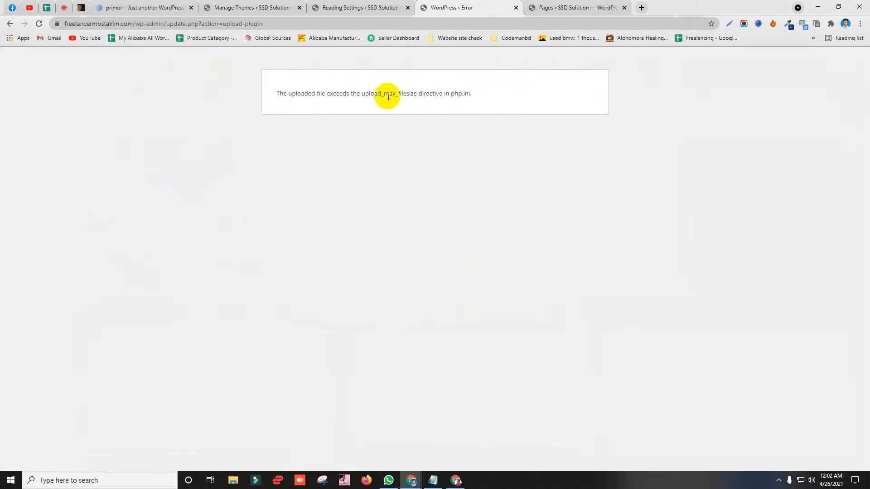
left_click_drag(384, 94, 415, 92)
left_click(472, 104)
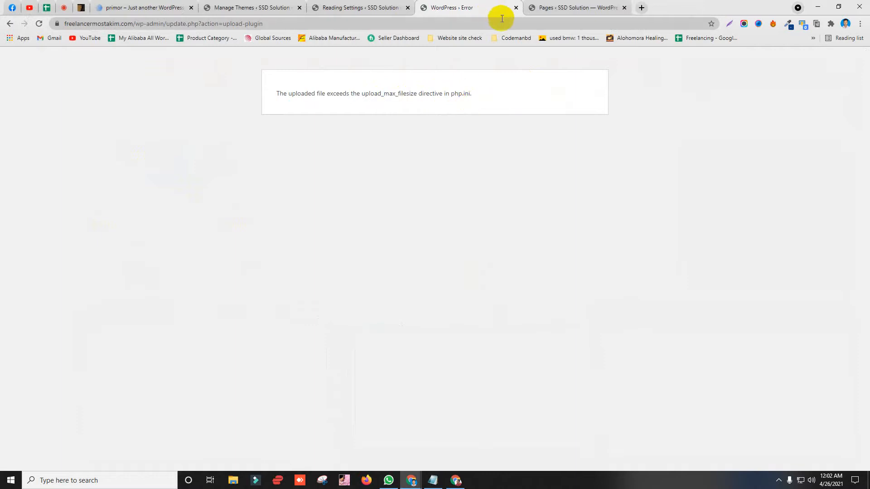
left_click(10, 24)
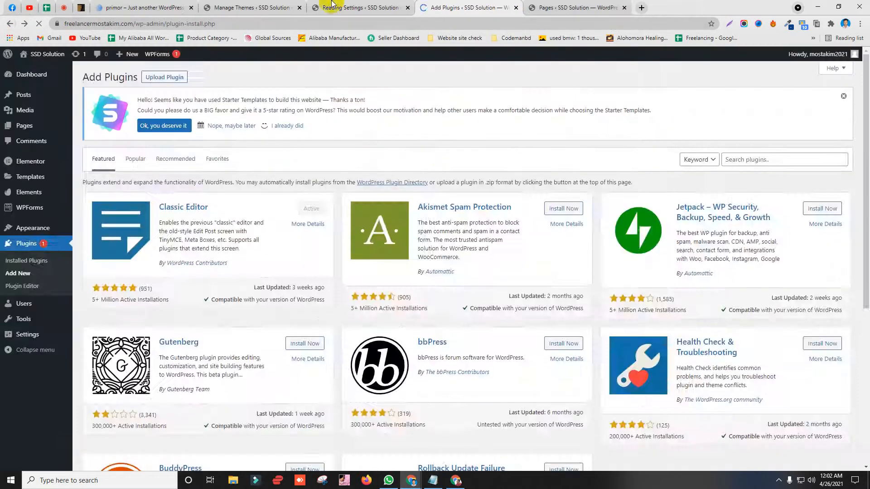
left_click(331, 3)
left_click(438, 5)
left_click(382, 6)
left_click(448, 6)
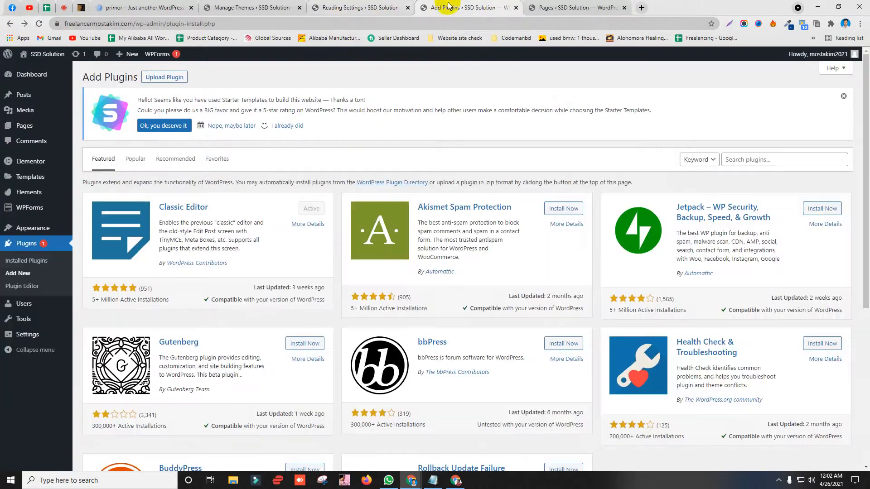
left_click(386, 9)
left_click(209, 7)
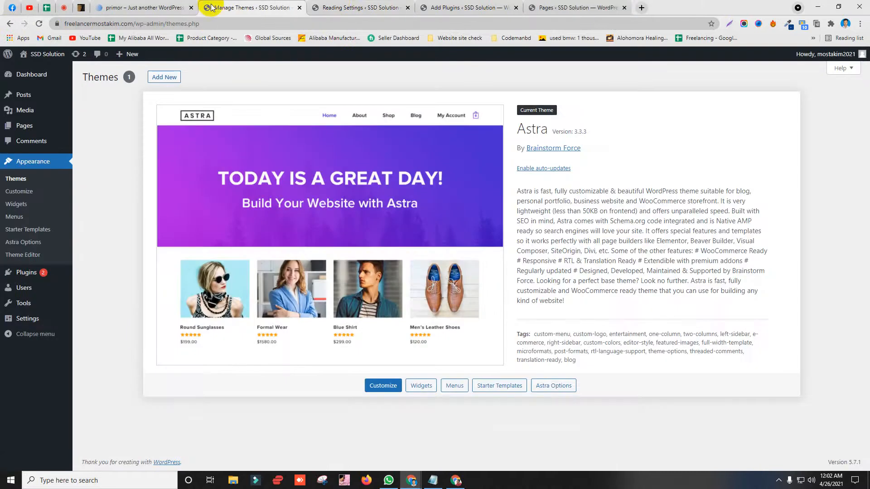
Step: In a new tab, load the site's domain with the /cpanel path
left_click(333, 7)
left_click(232, 3)
key("ctrl+t")
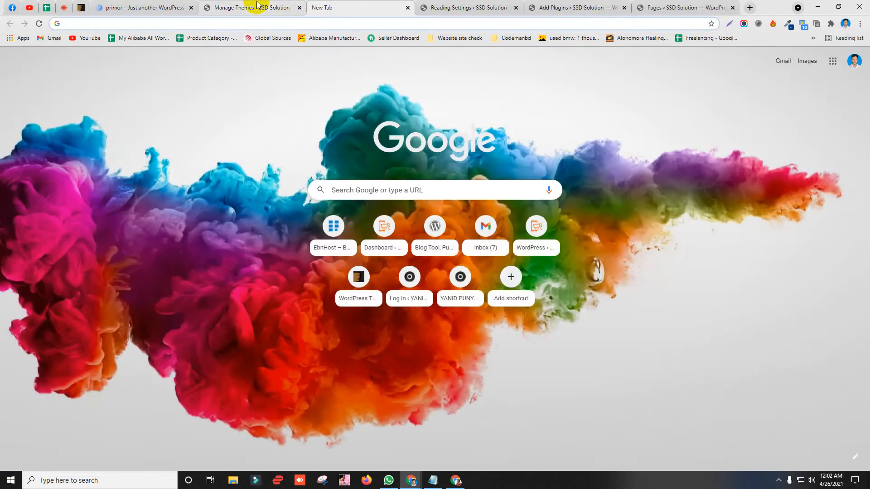
type("most")
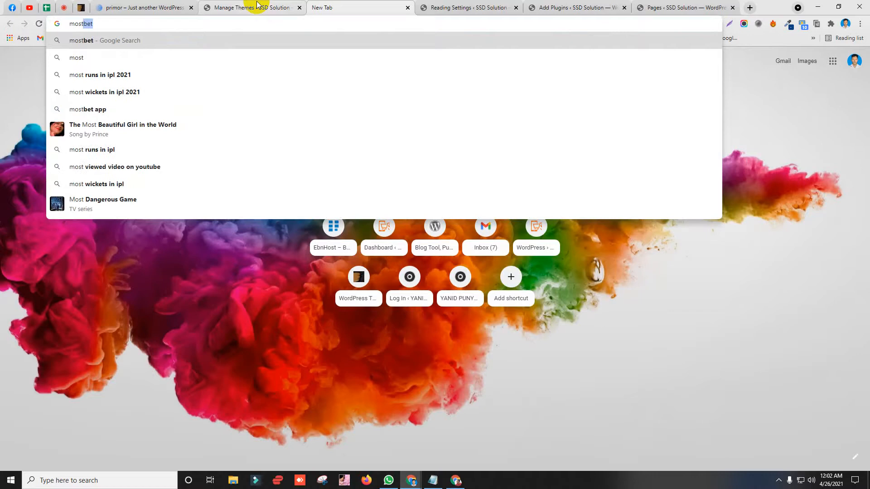
type("akim")
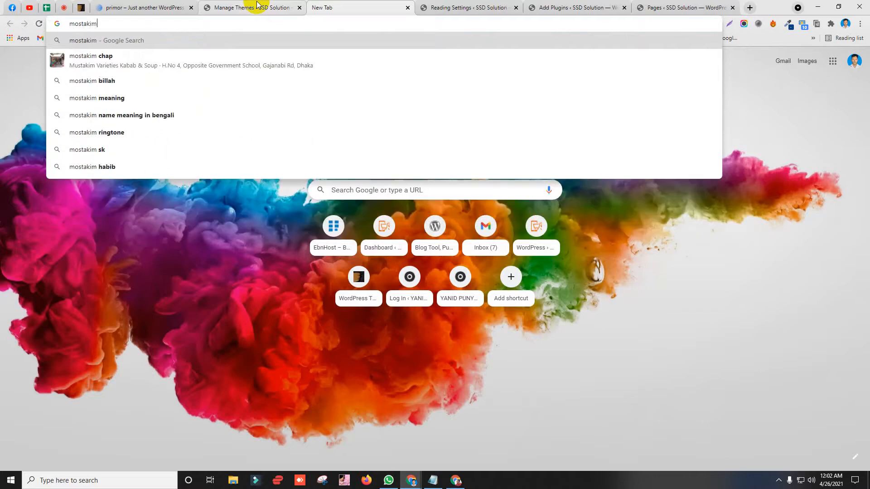
key("BackSpace")
key("BackSpace")
key("BackSpace")
key("BackSpace")
key("BackSpace")
key("BackSpace")
key("BackSpace")
key("BackSpace")
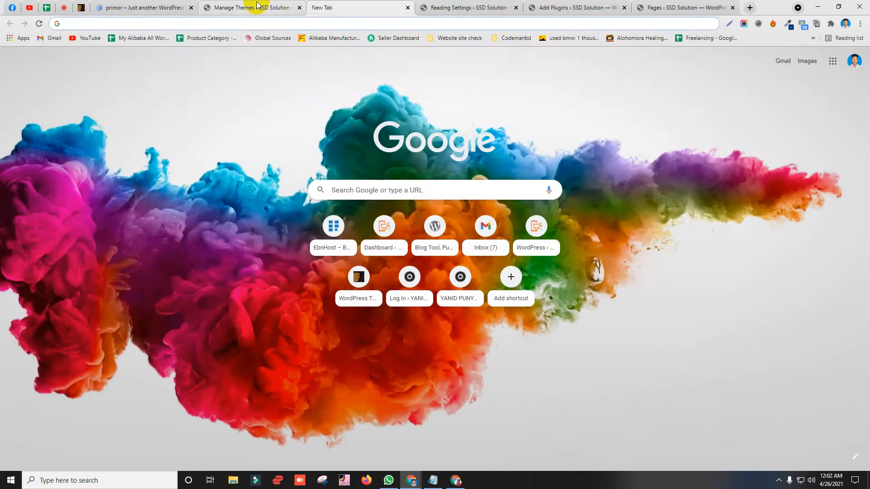
type("freelancermostakim.com")
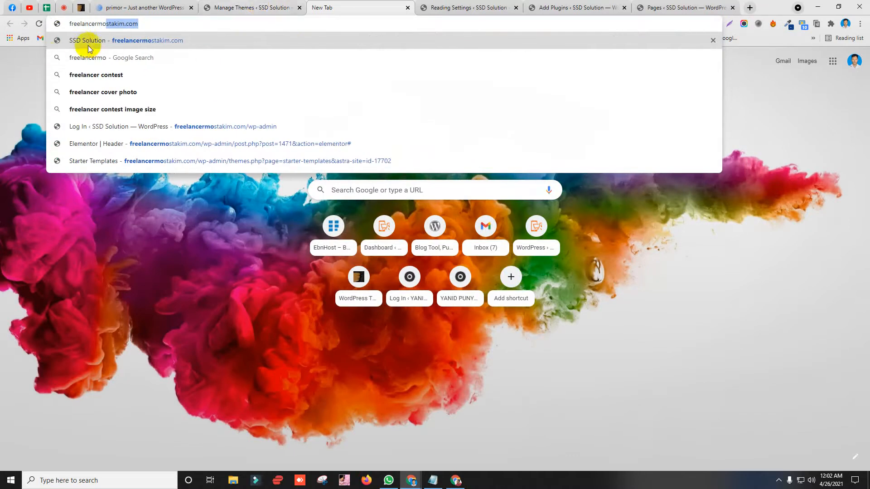
left_click(145, 25)
type("/wp")
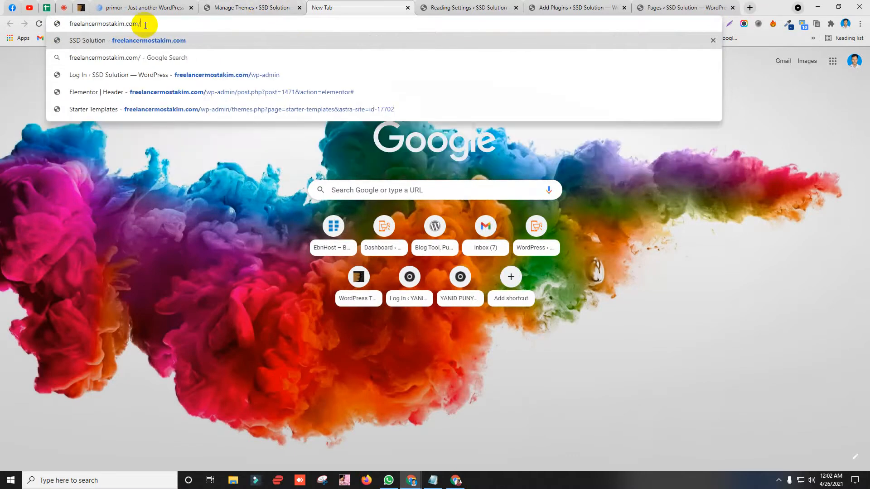
key("BackSpace")
key("BackSpace")
key("BackSpace")
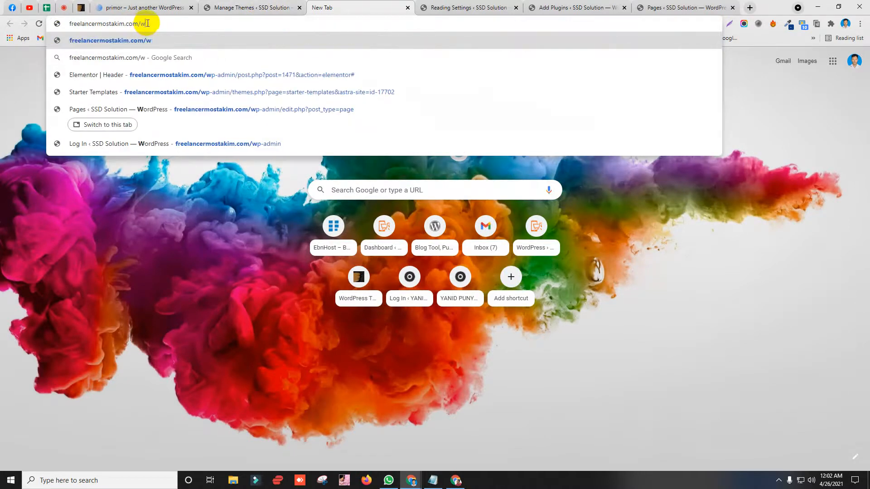
type("cpanel")
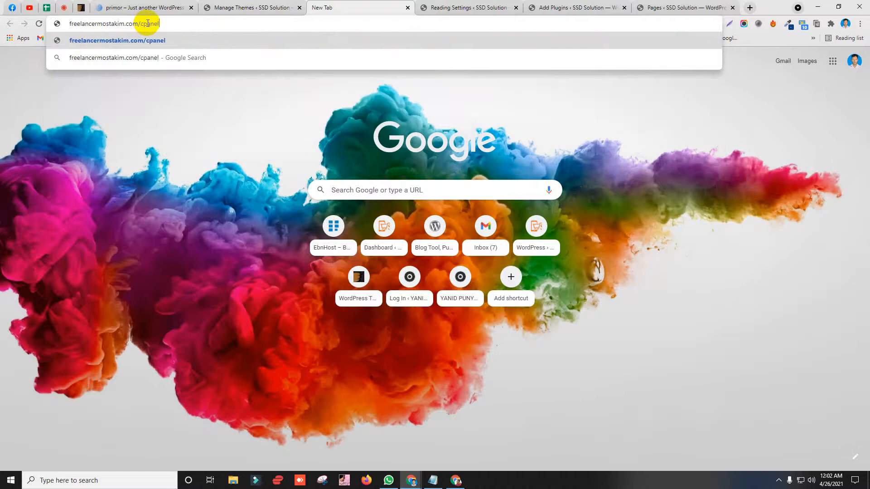
key("Return")
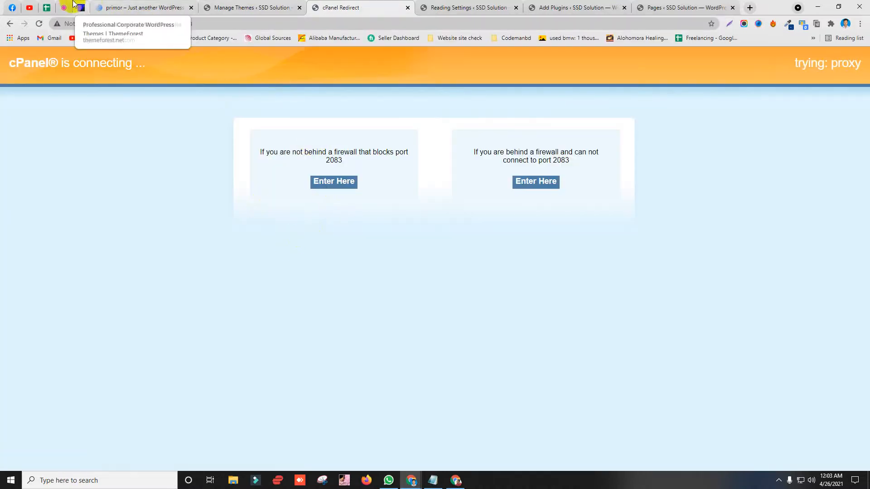
Step: Open Gmail from the bookmark in a fresh new tab
left_click(29, 7)
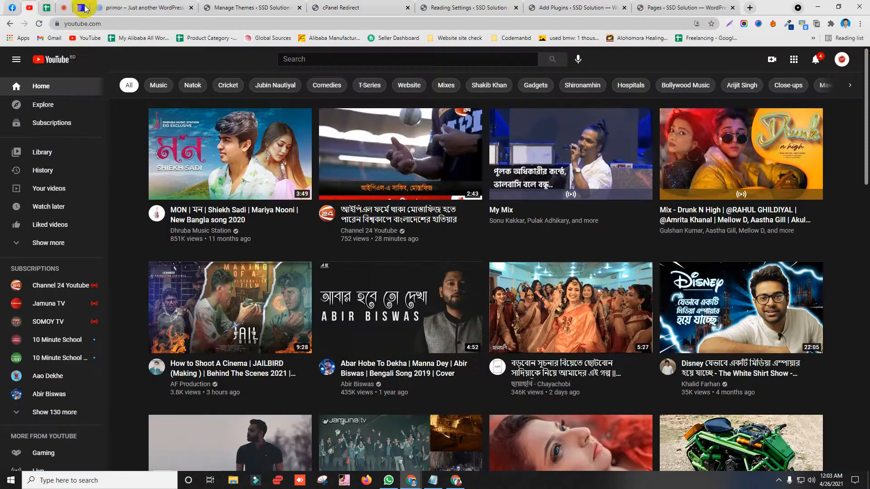
key("ctrl+t")
left_click(48, 37)
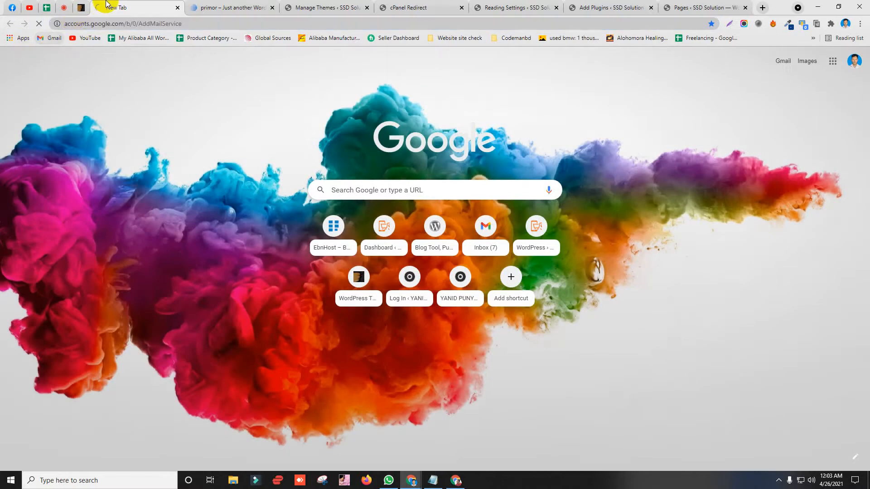
Step: Search the Gmail mailbox for the site's account name
left_click(420, 5)
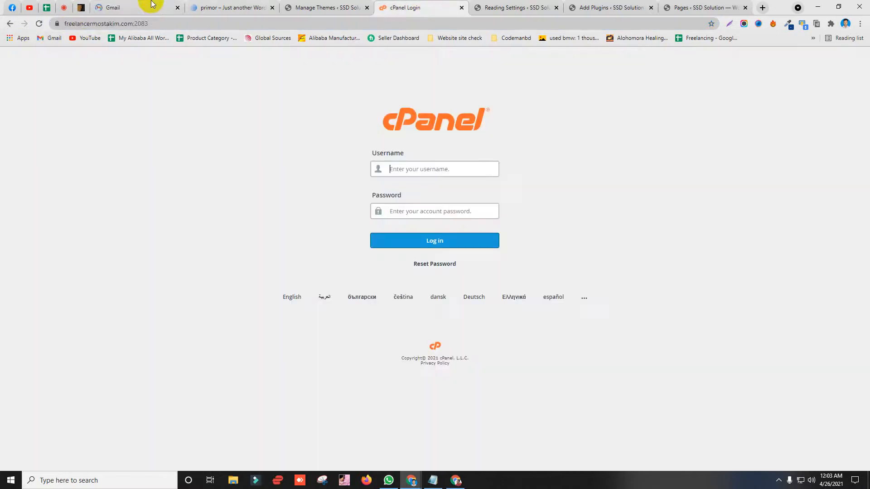
left_click(151, 6)
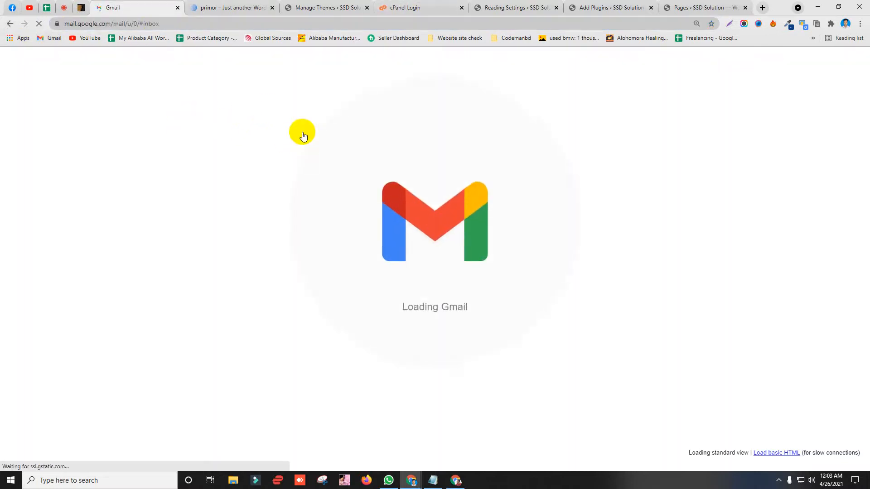
left_click(184, 72)
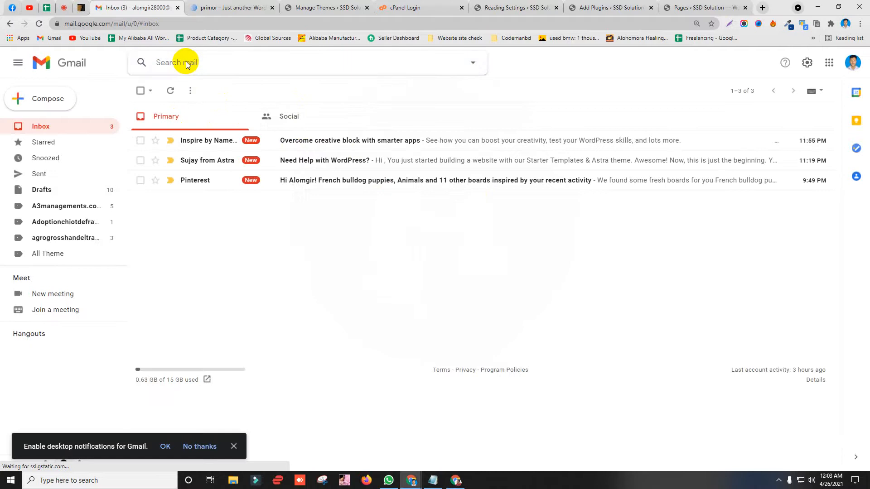
type("Freelan")
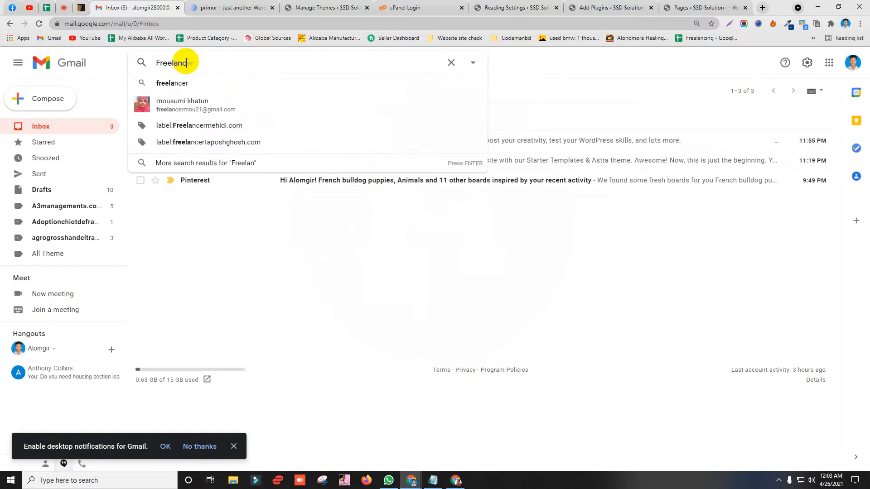
type("cer")
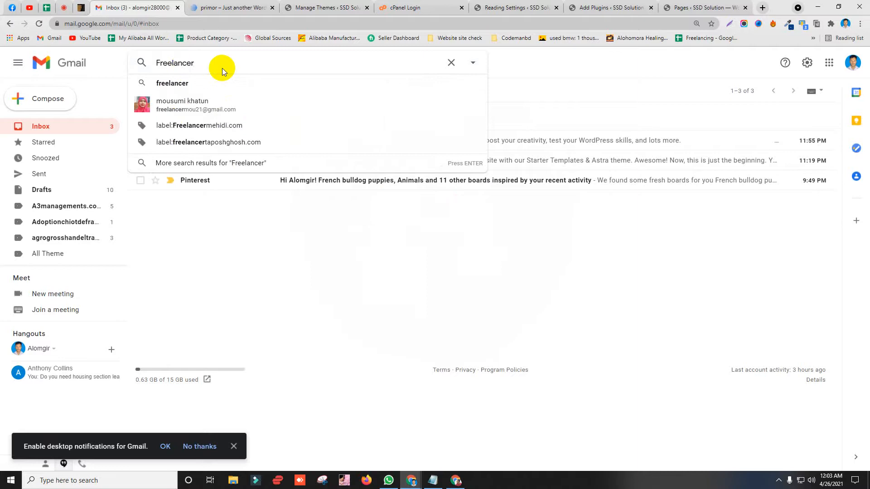
type("mos")
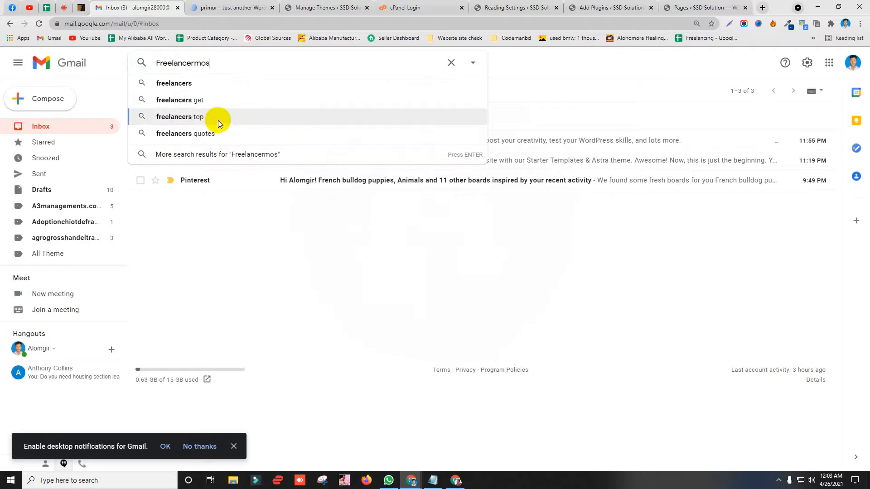
key("BackSpace")
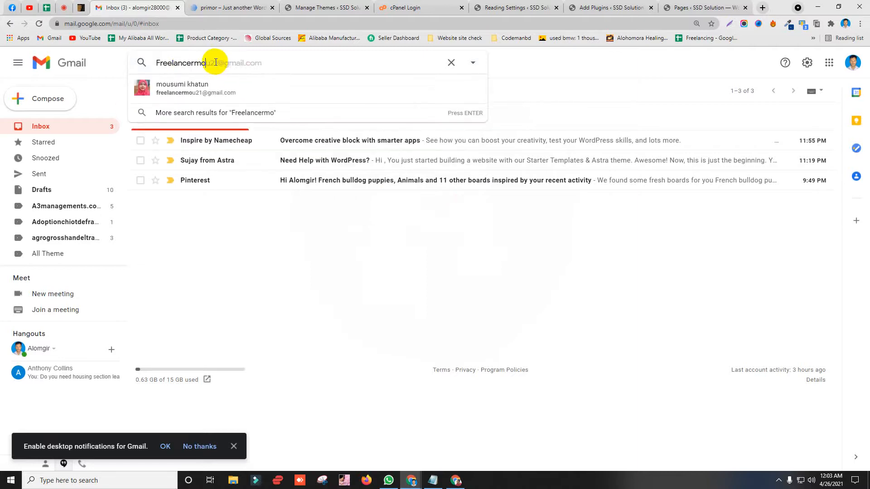
key("BackSpace")
key("BackSpace")
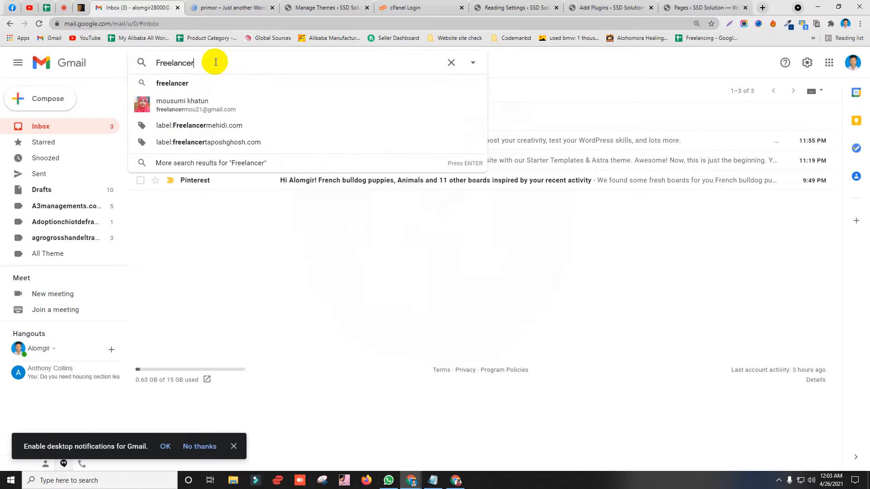
type("mosy")
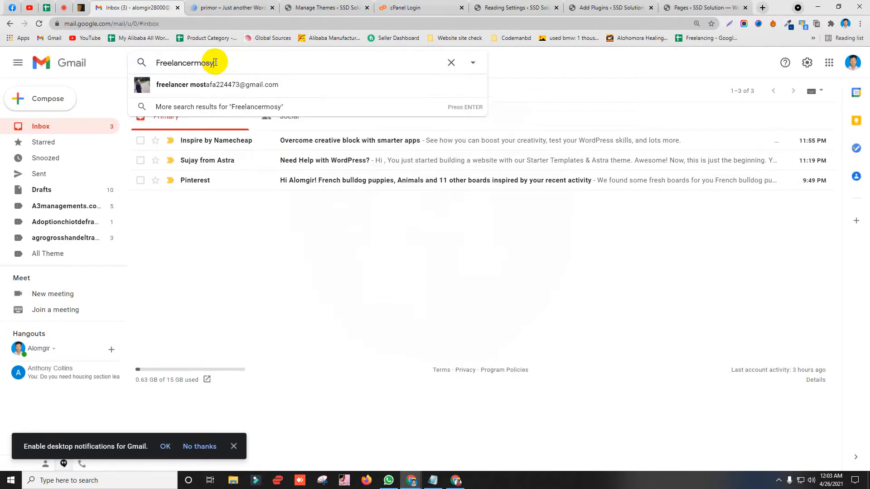
key("BackSpace")
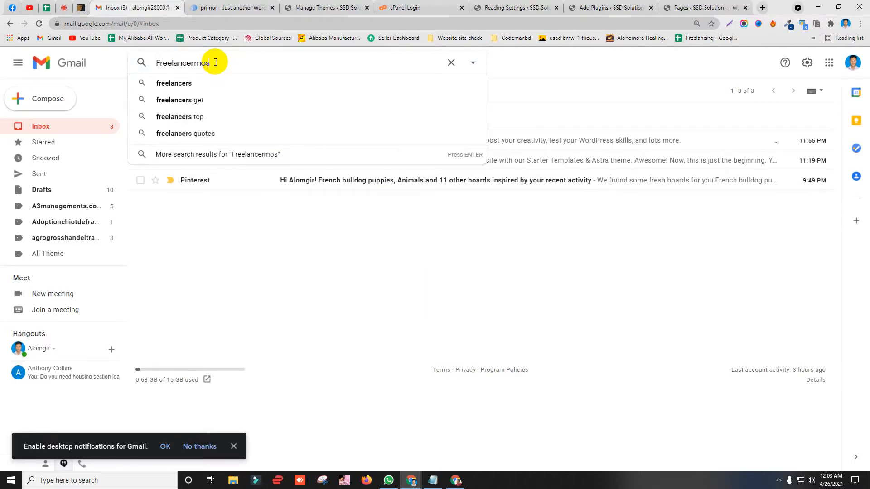
type("taki")
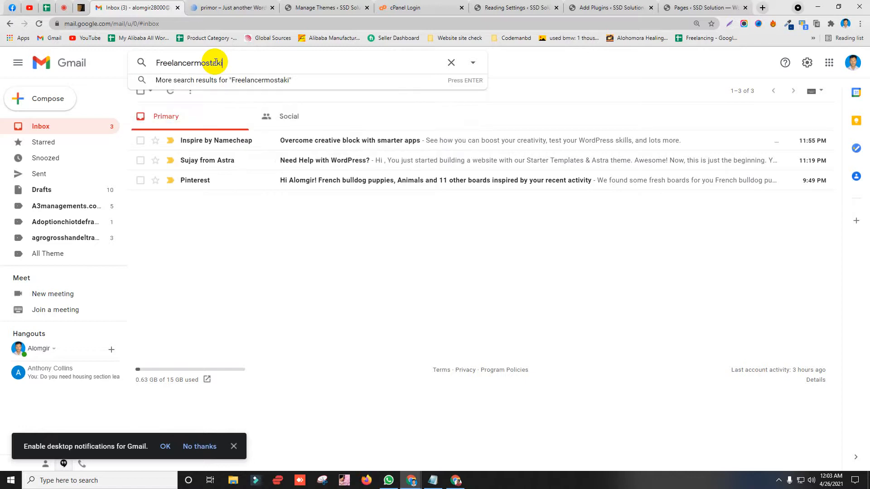
Step: Abandon the search, close the Gmail tab and return to the cPanel login page
key("ctrl+a")
key("BackSpace")
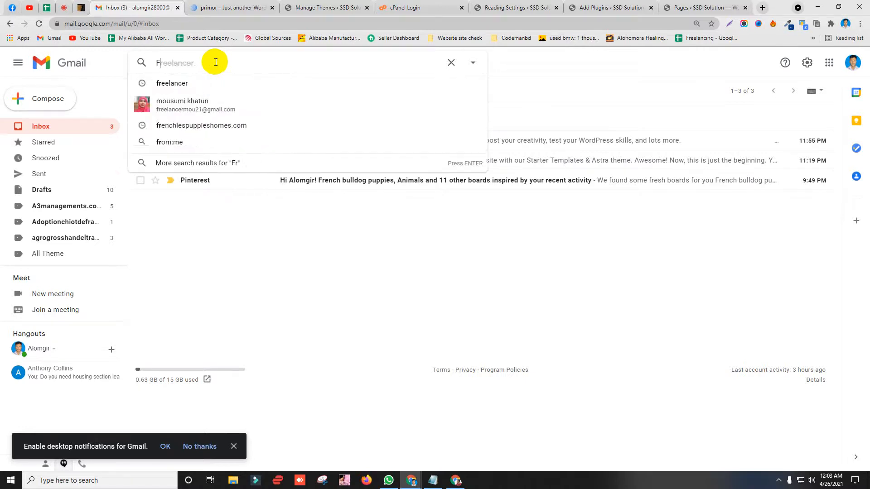
type("free")
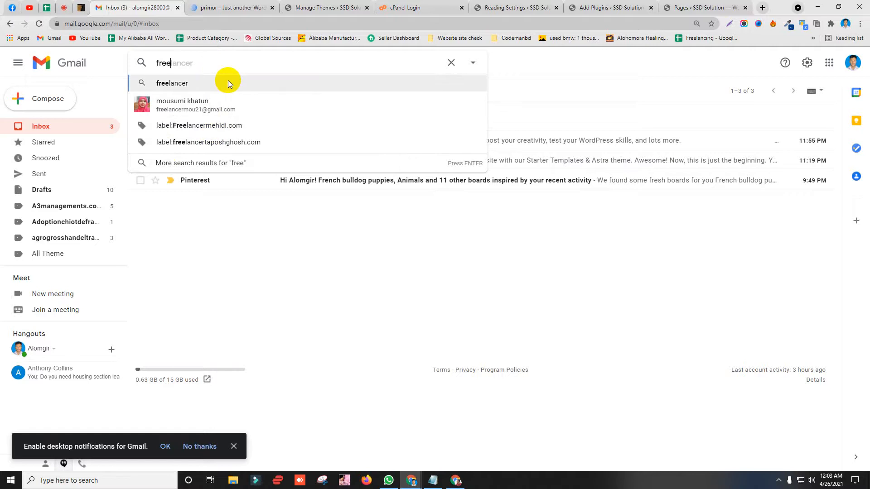
type("lancermo")
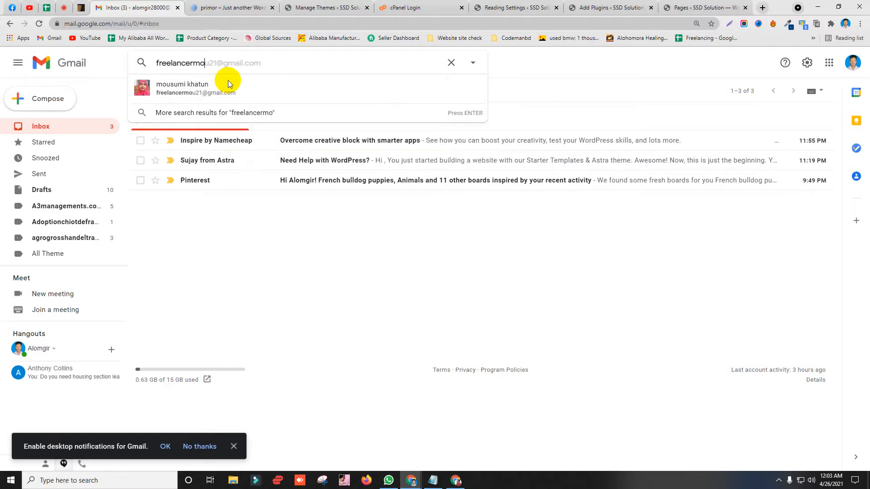
key("BackSpace")
key("BackSpace")
key("BackSpace")
key("BackSpace")
key("BackSpace")
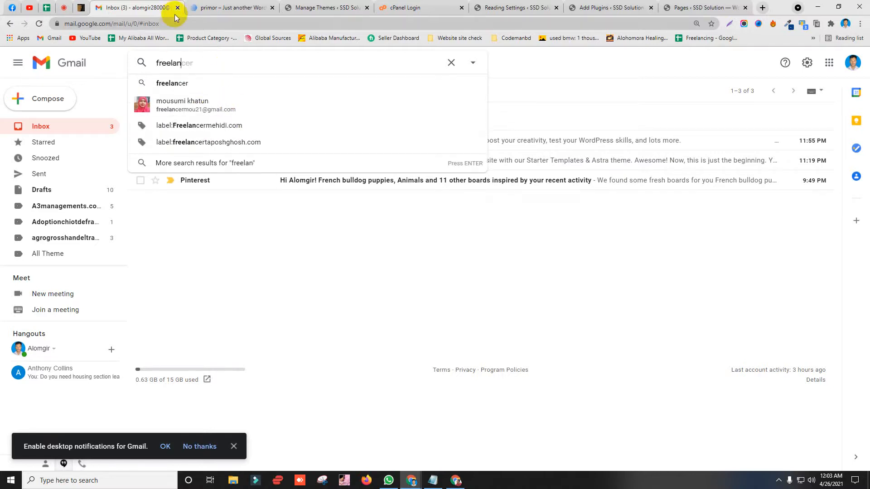
key("BackSpace")
key("BackSpace")
key("BackSpace")
key("BackSpace")
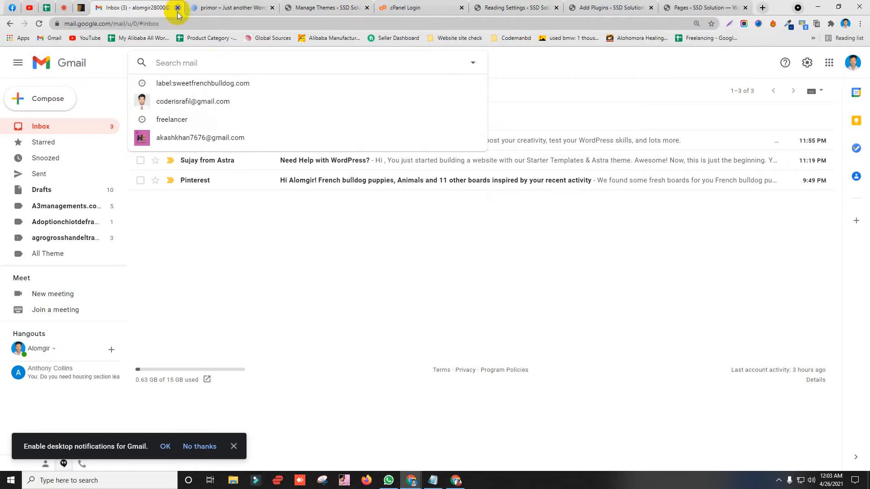
left_click(177, 8)
left_click(422, 8)
left_click(332, 8)
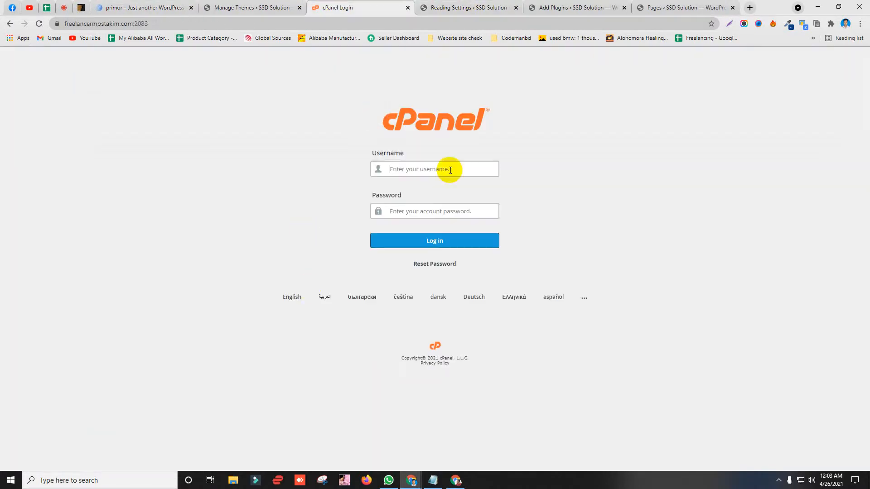
Step: Try the cPanel username field, dismiss its saved suggestions, and switch to the Google Meet call
left_click(417, 168)
left_click(402, 129)
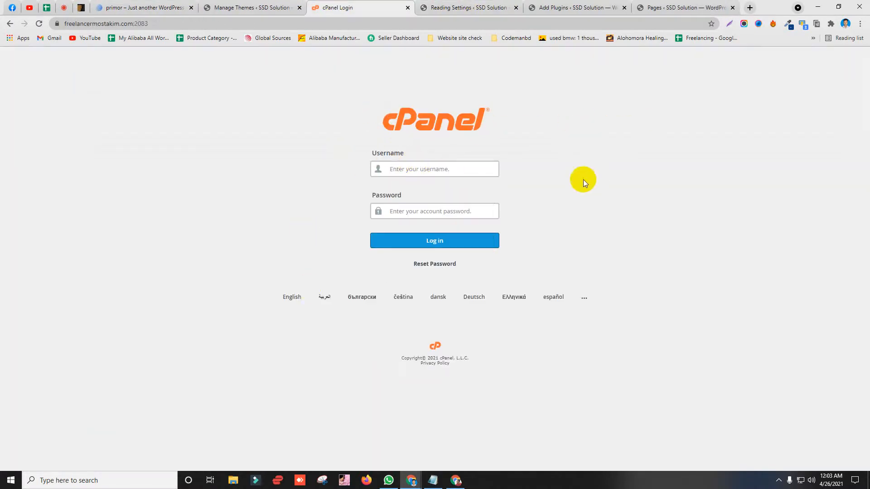
left_click(406, 172)
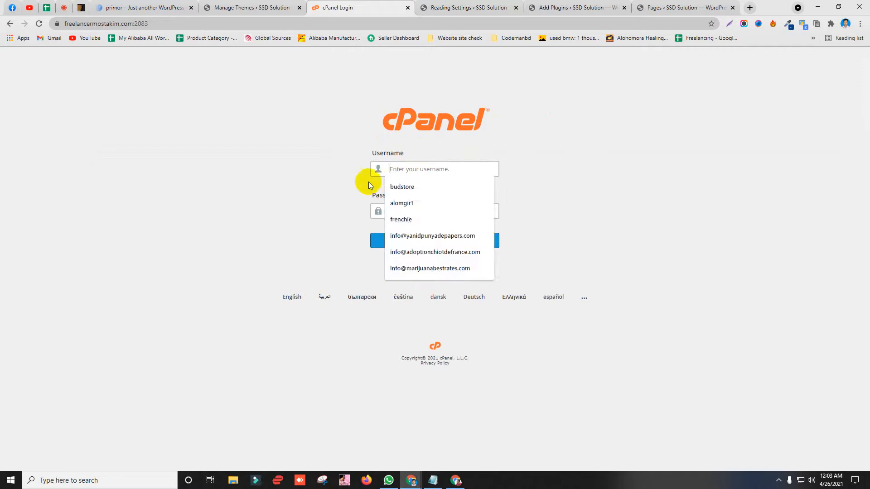
left_click(368, 181)
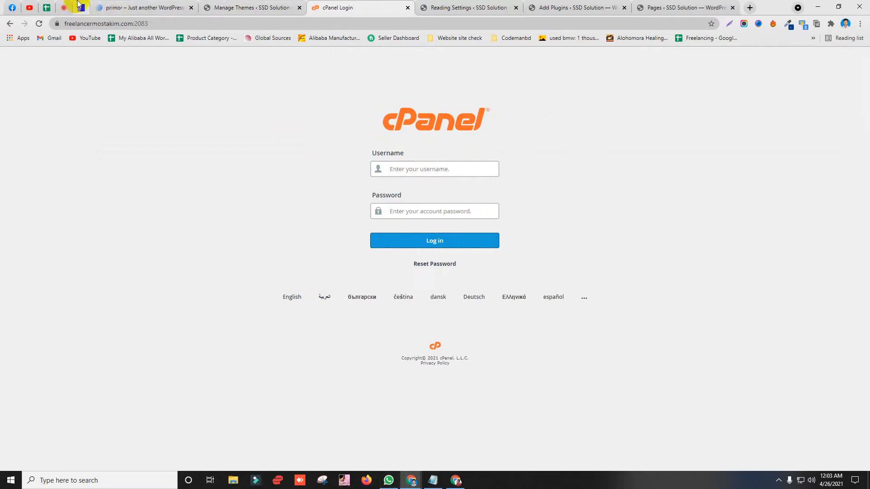
left_click(64, 8)
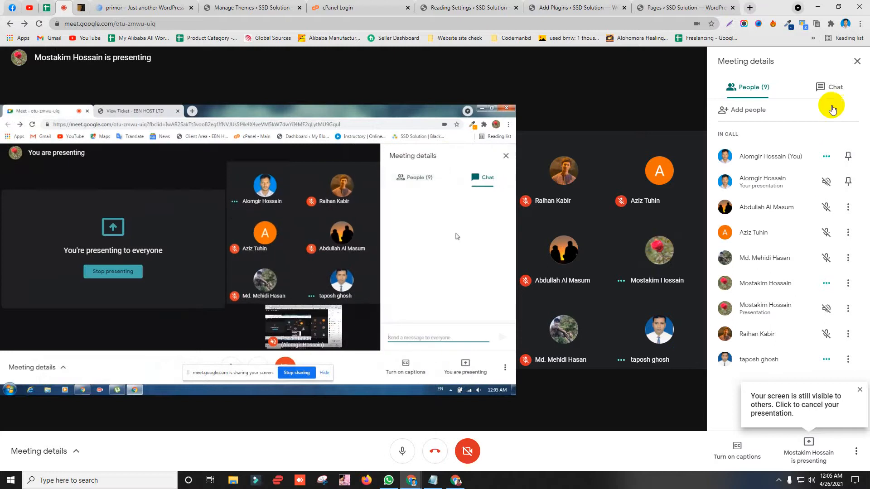
Step: Copy the username shared in the Meet chat into the cPanel username field
left_click(825, 87)
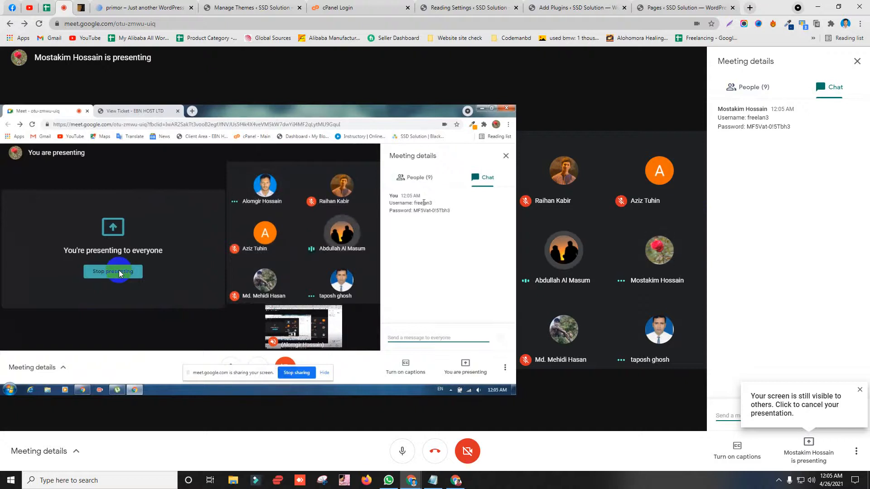
double_click(758, 118)
right_click(759, 120)
left_click(763, 128)
left_click(381, 9)
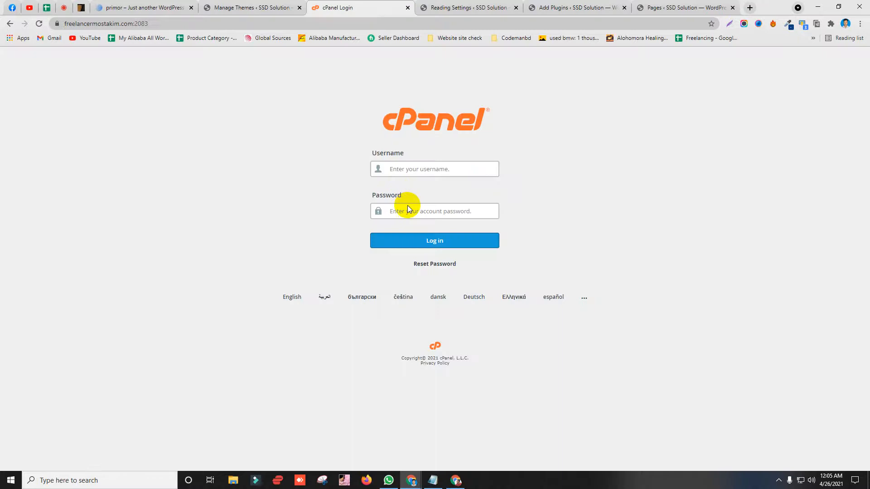
left_click(427, 171)
key("ctrl+v")
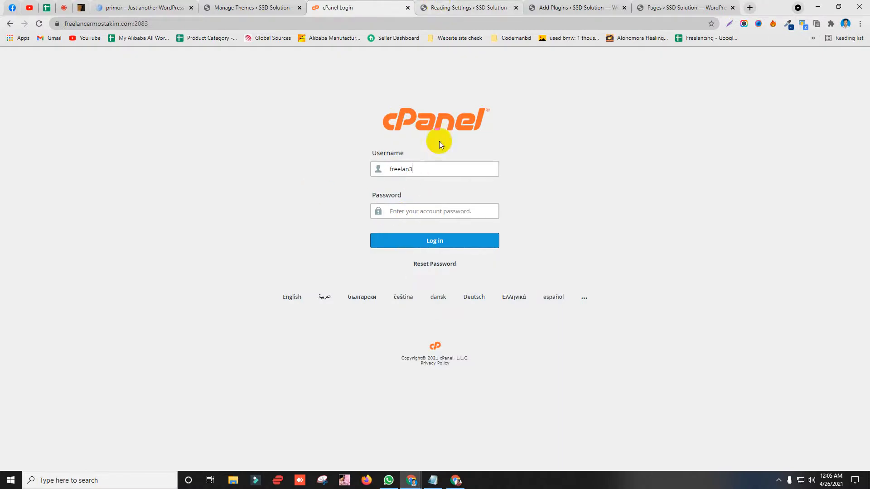
Step: Paste the chat's shared password into cPanel, log in, and return to the Meet call
left_click(82, 7)
left_click(64, 7)
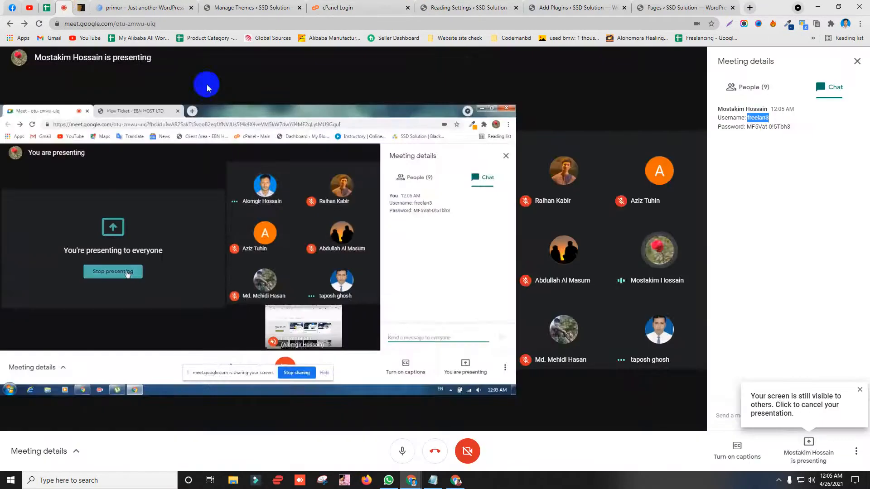
left_click_drag(748, 129, 788, 128)
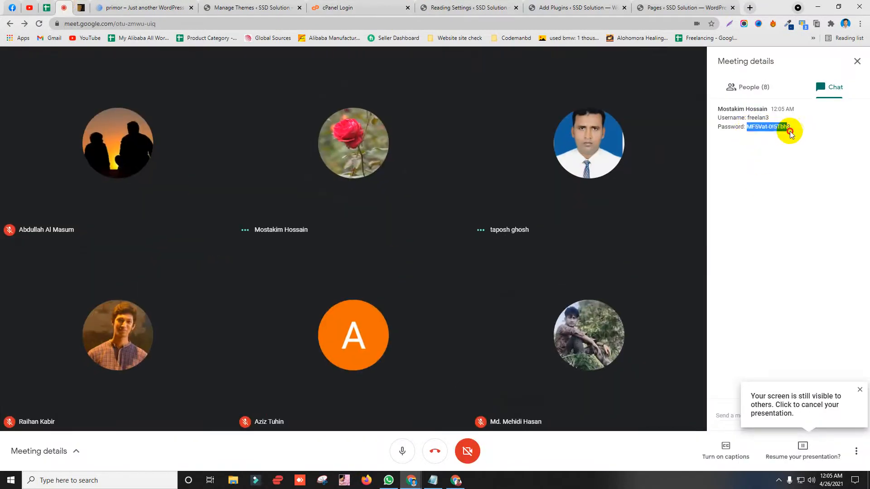
left_click(290, 6)
left_click(318, 5)
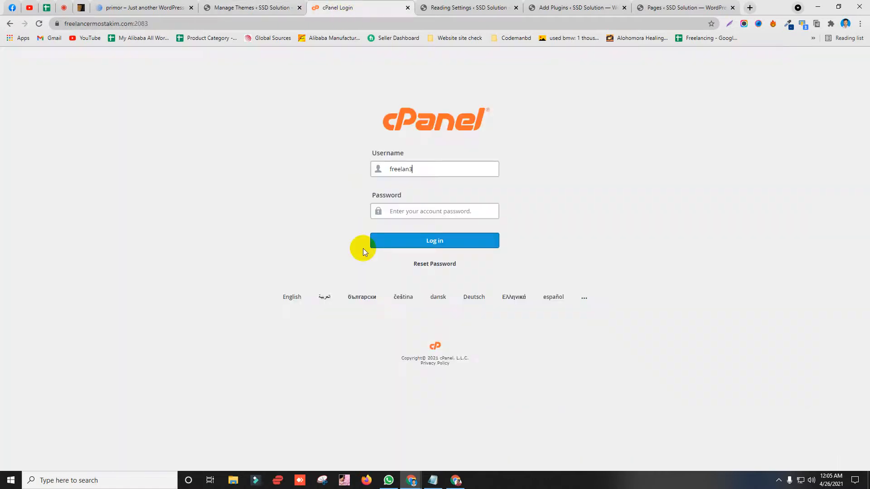
left_click(435, 211)
key("ctrl+v")
key("Return")
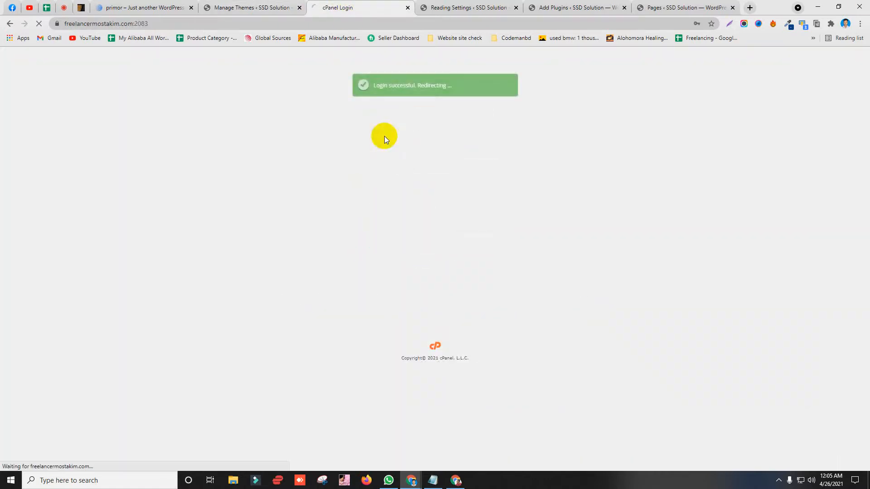
left_click(288, 7)
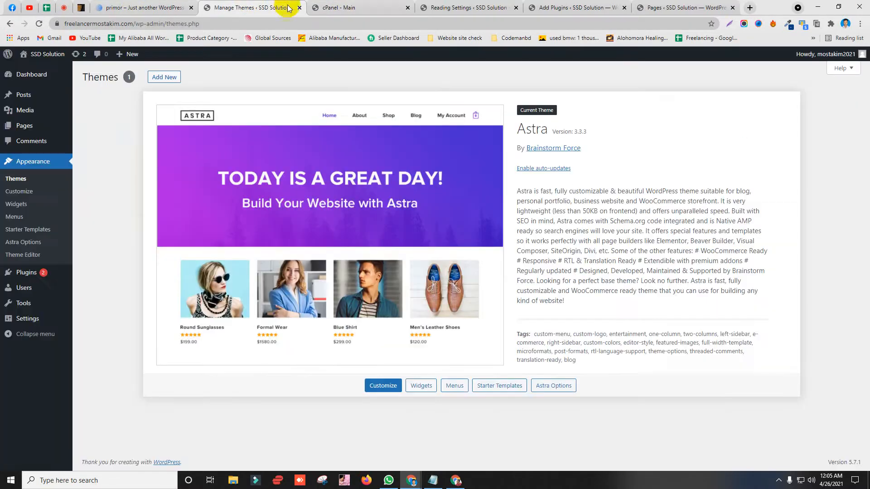
left_click(331, 7)
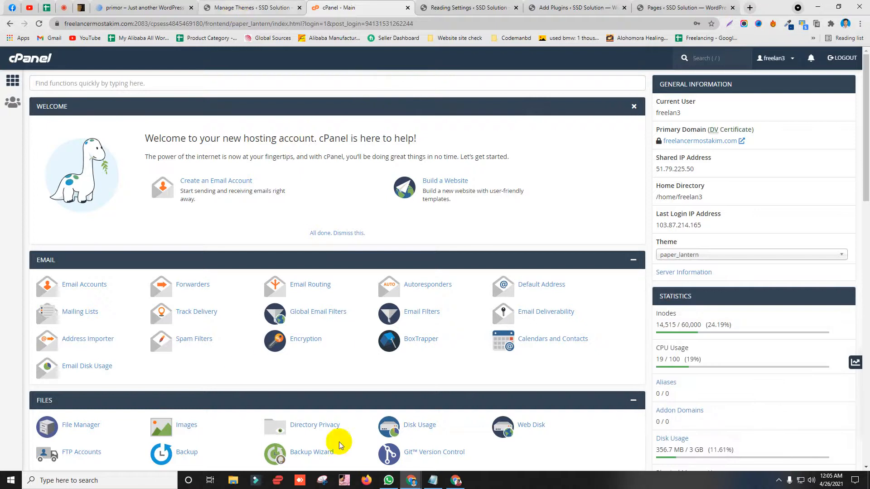
left_click(80, 7)
left_click(64, 7)
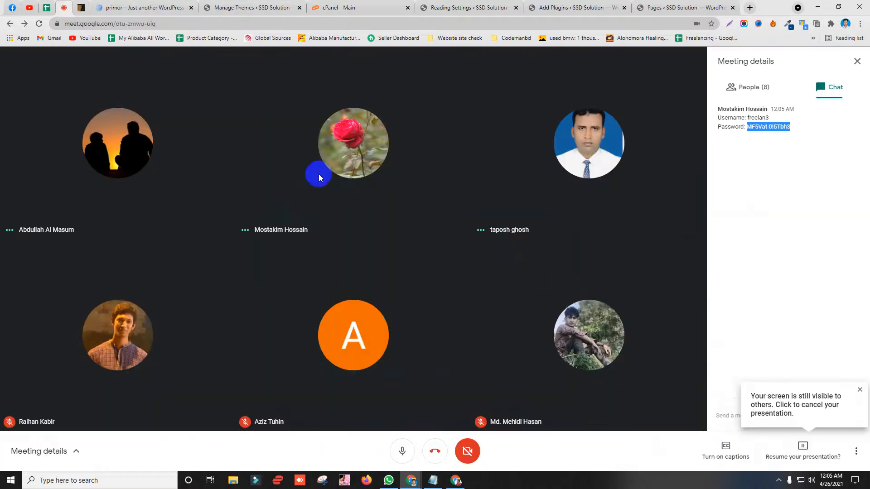
Step: Close the Meet chat panel, stop sharing, and re-present the entire screen
left_click(856, 62)
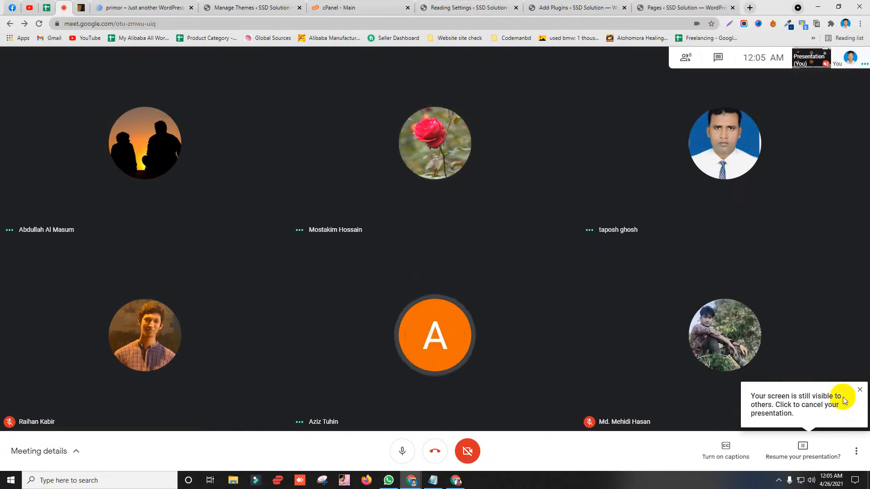
left_click(798, 450)
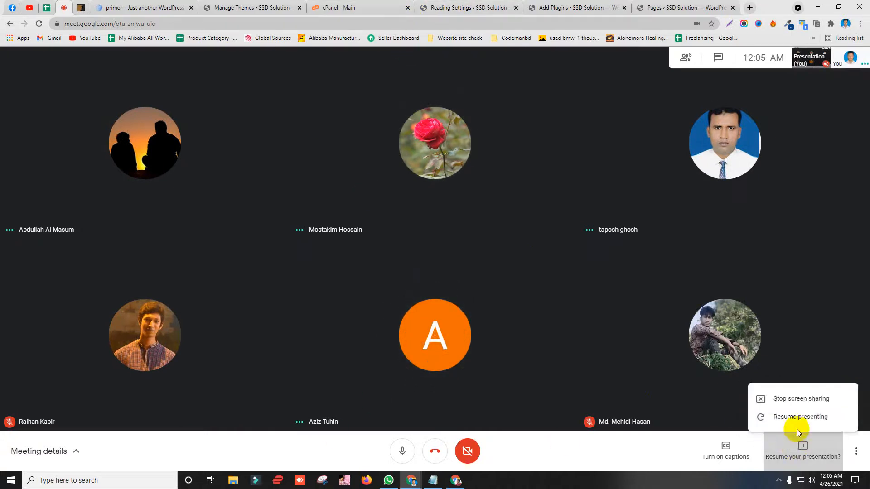
left_click(798, 392)
left_click(810, 450)
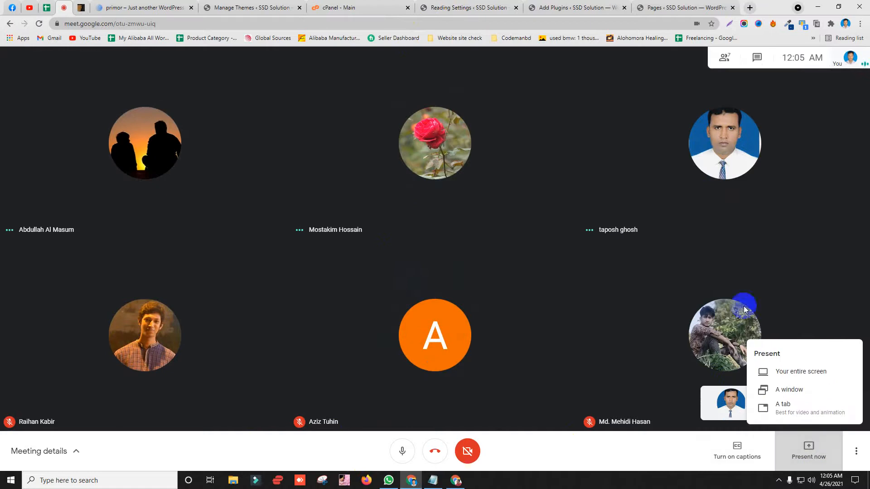
left_click(801, 372)
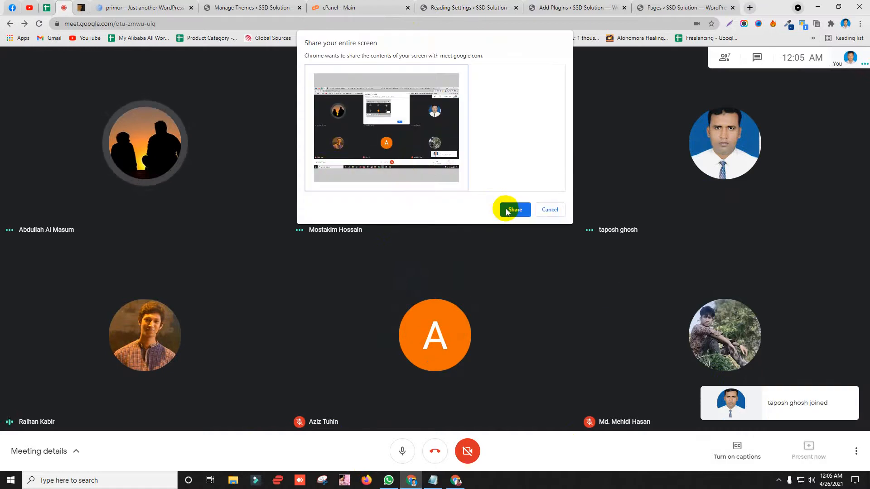
left_click(507, 210)
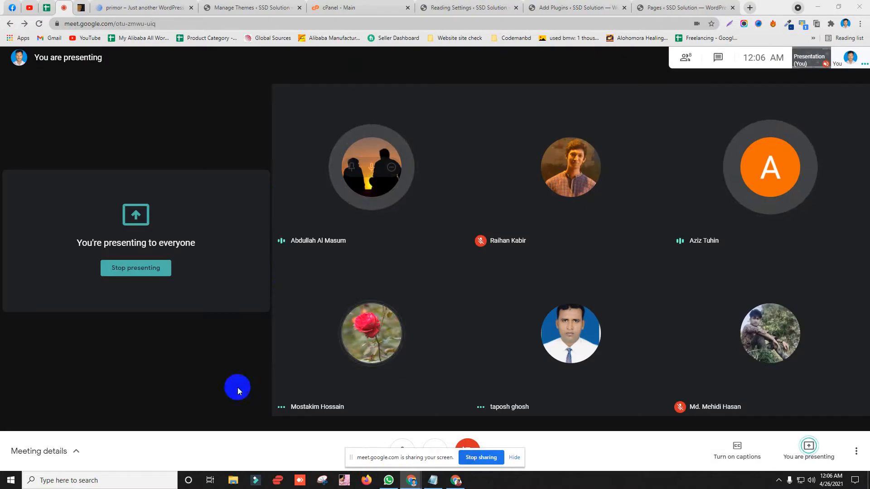
left_click(568, 8)
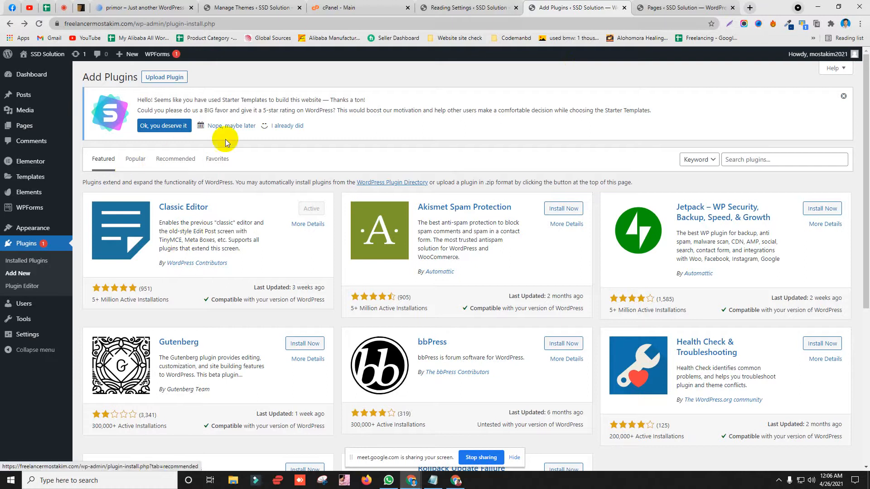
Step: Dismiss the Starter Templates rating notice and go back to the cPanel main dashboard
left_click(844, 96)
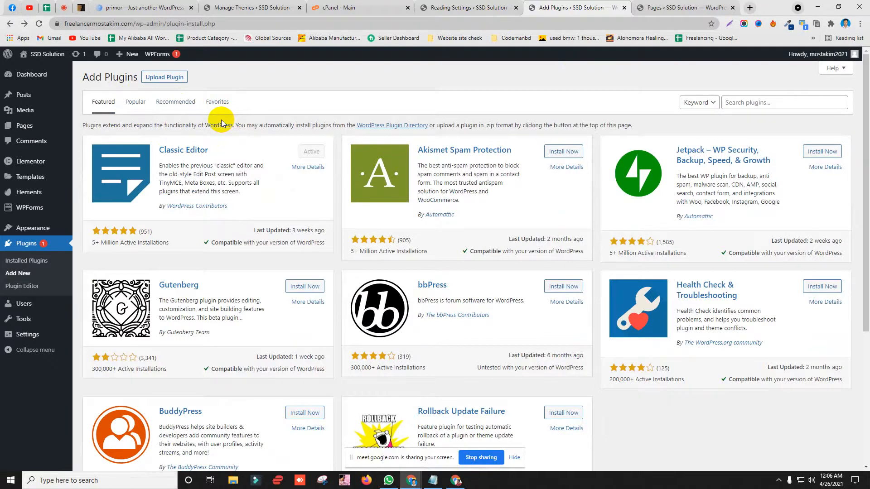
left_click(358, 8)
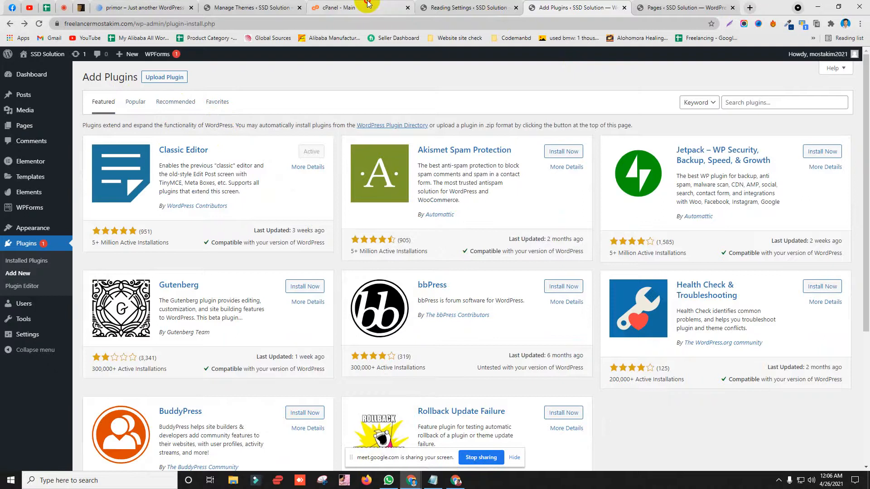
scroll(114, 311, "down", 3)
scroll(97, 111, "up", 3)
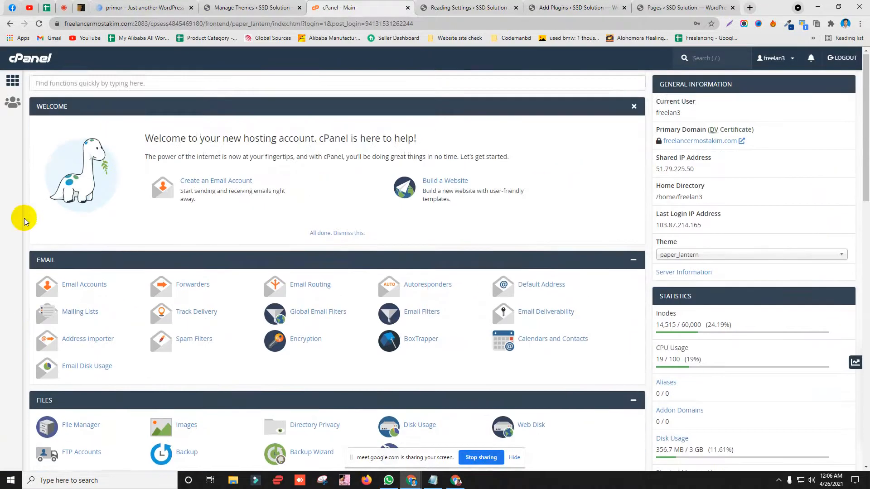
Step: Launch File Manager from cPanel's Files section and open the public_html folder
scroll(23, 217, "down", 4)
left_click(42, 251)
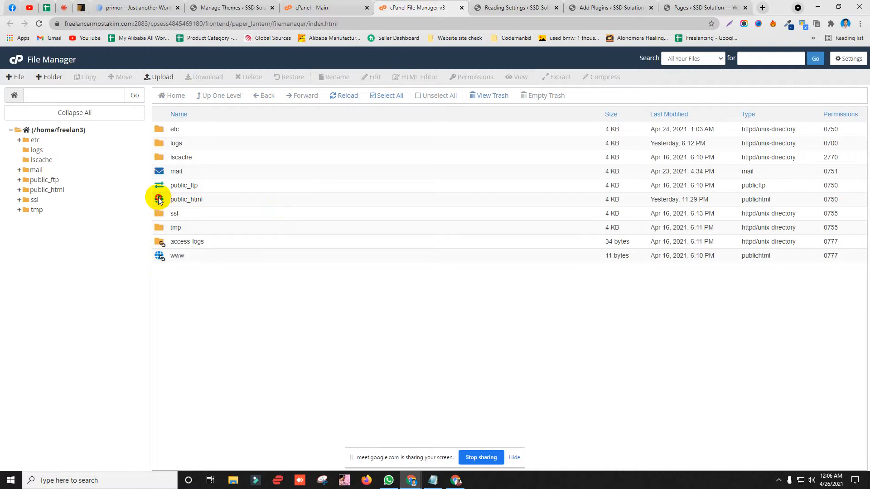
double_click(161, 199)
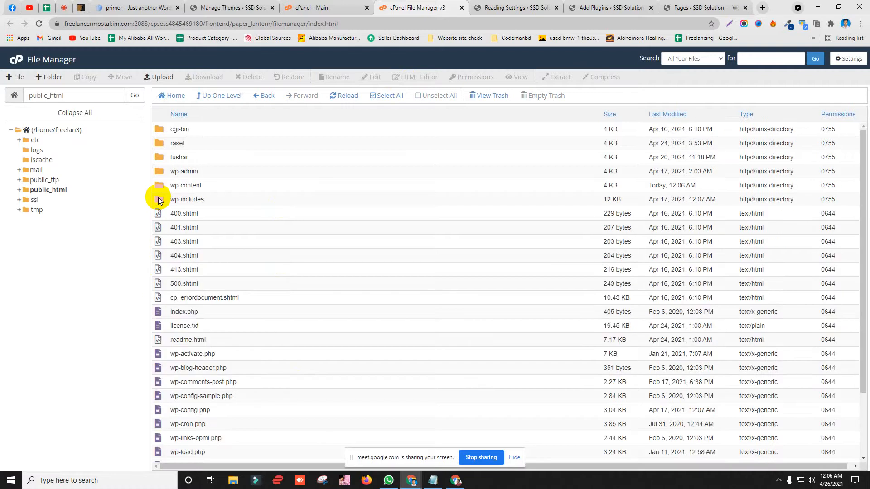
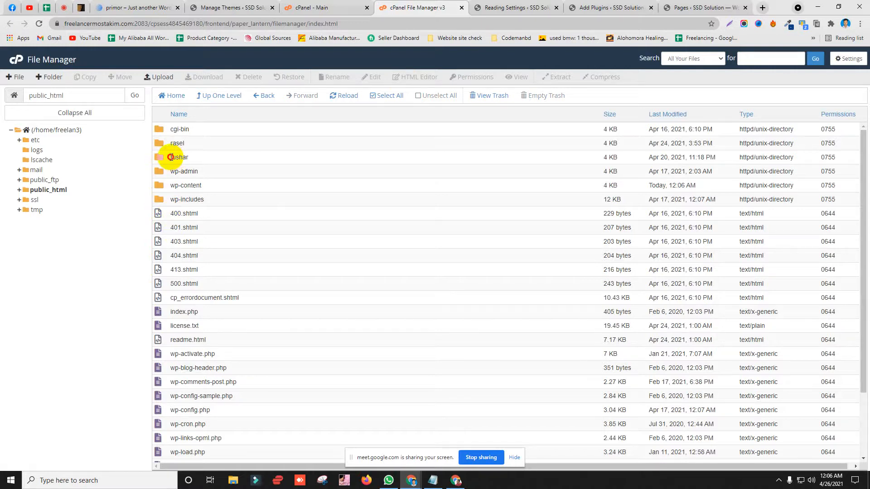
Step: Navigate File Manager from public_html through wp-content into the plugins folder
left_click(181, 145)
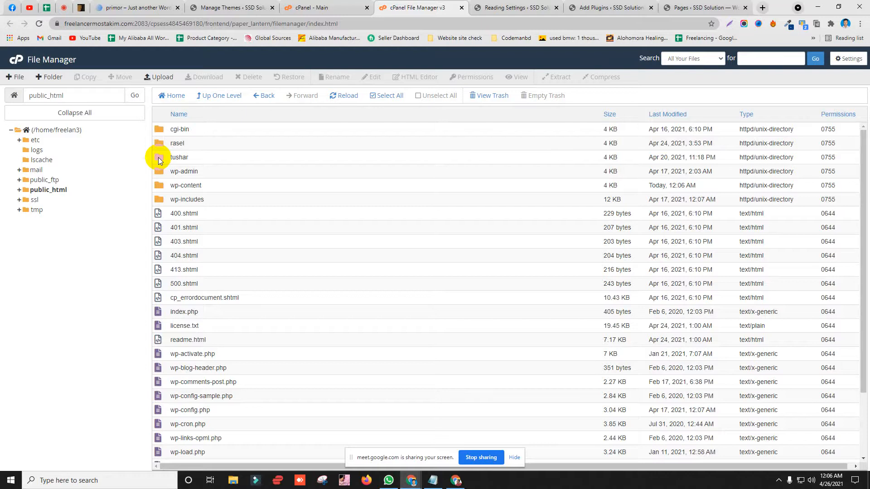
double_click(159, 161)
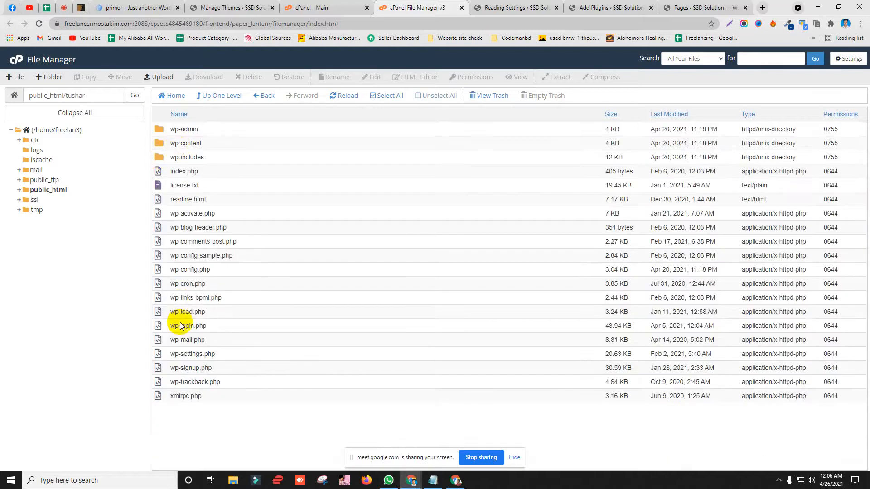
left_click(64, 8)
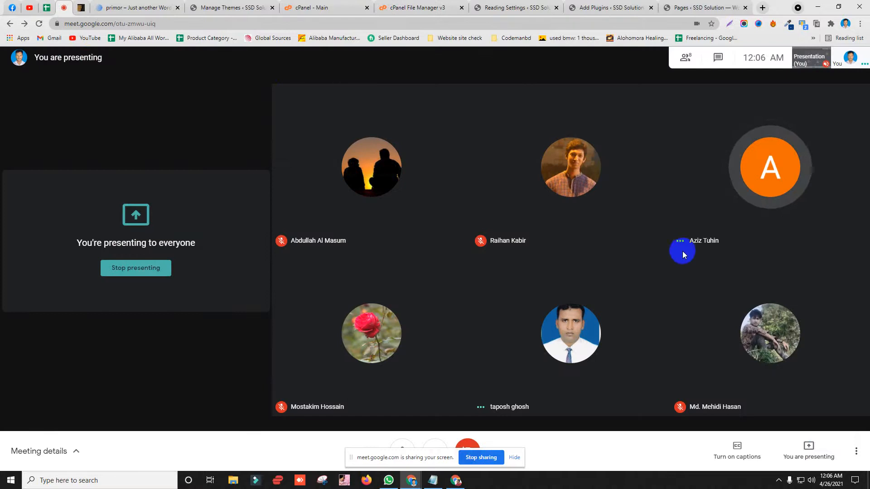
left_click(497, 8)
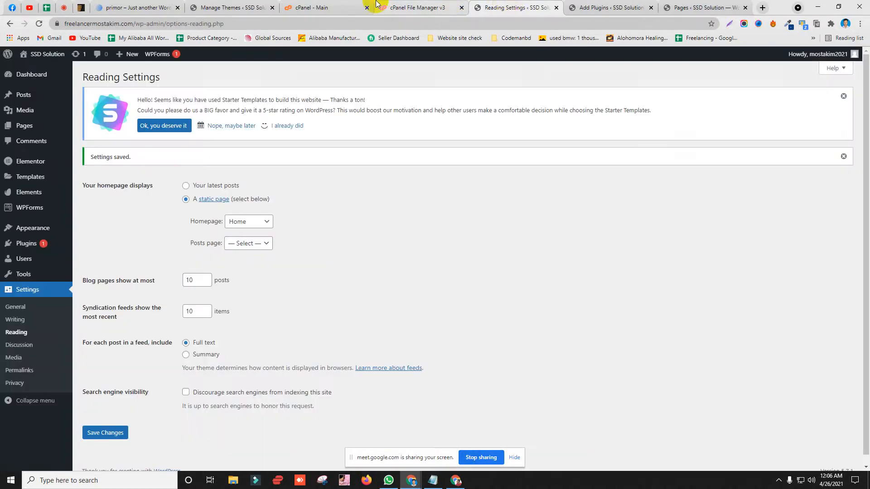
left_click(399, 11)
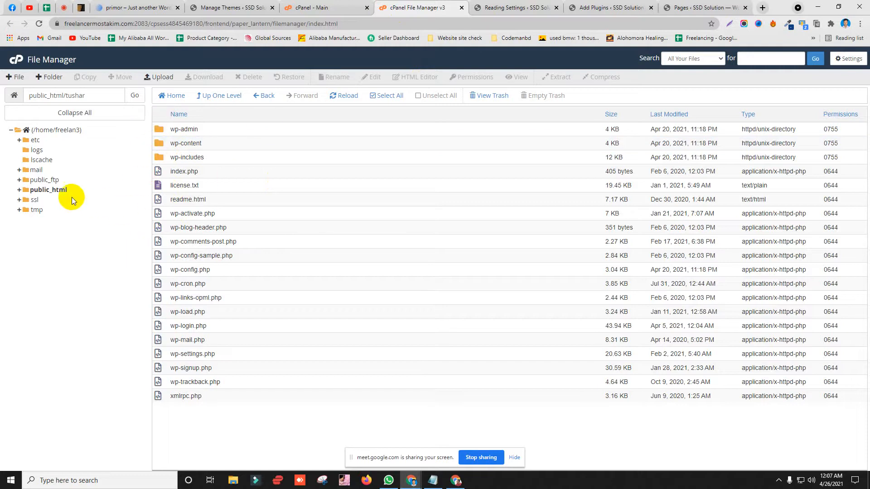
left_click(47, 191)
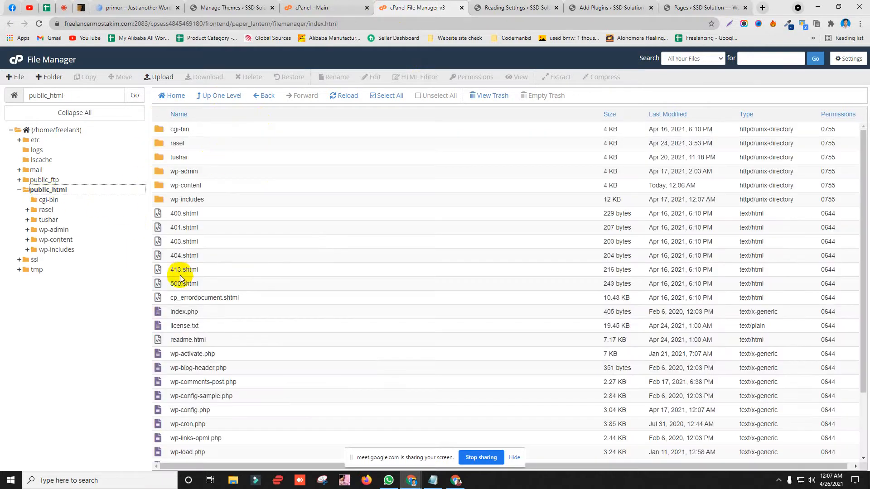
double_click(158, 186)
left_click(166, 225)
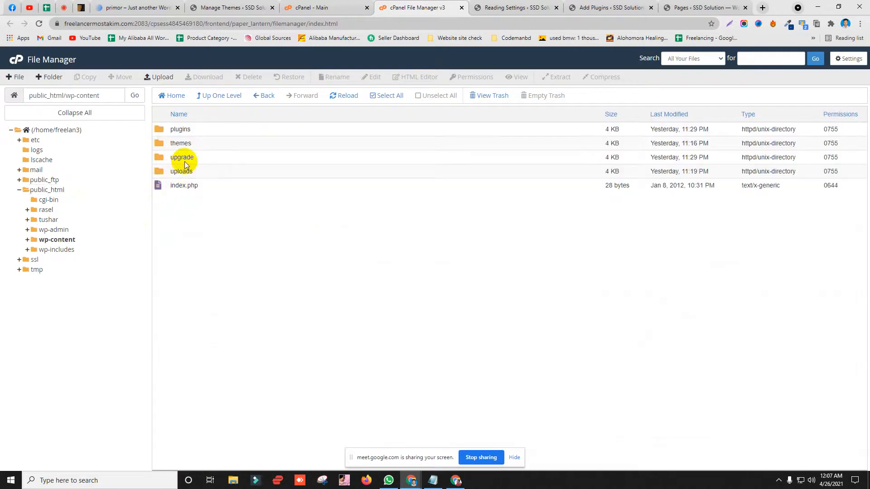
double_click(159, 131)
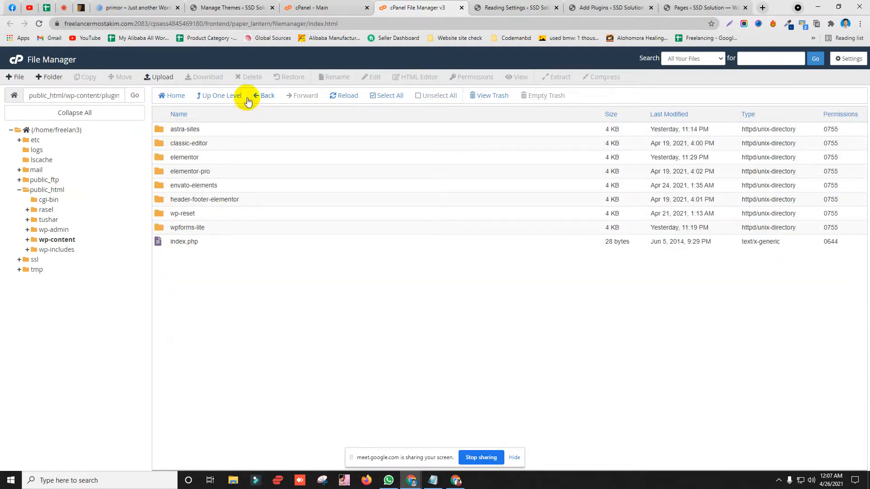
Step: Upload ultimate-elementor-1.29.0.zip from the My plugin and theme folder into plugins
left_click(164, 79)
left_click(434, 203)
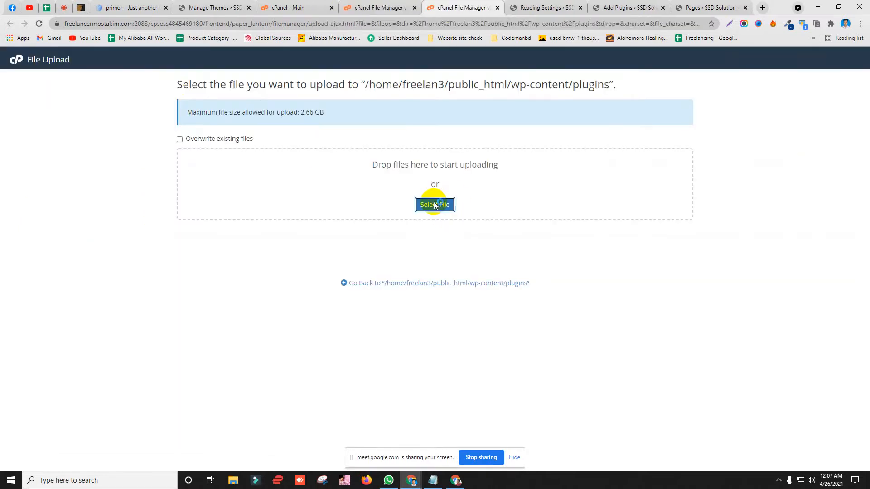
left_click(564, 101)
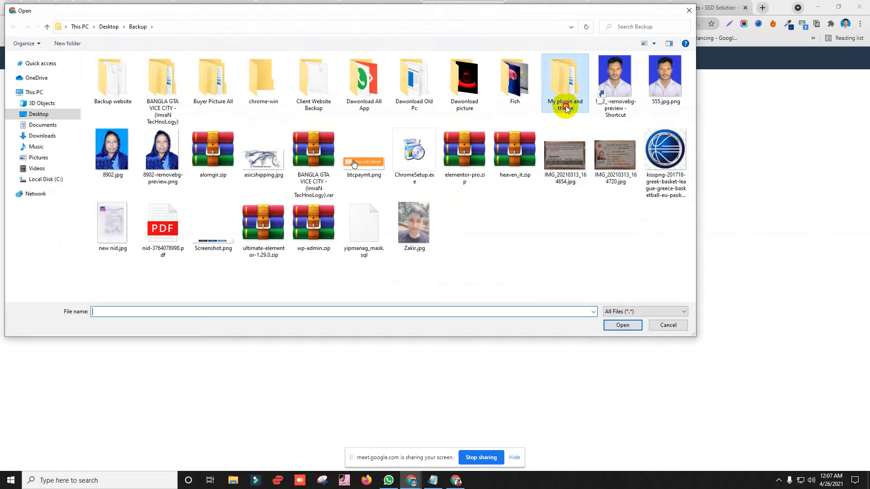
double_click(265, 236)
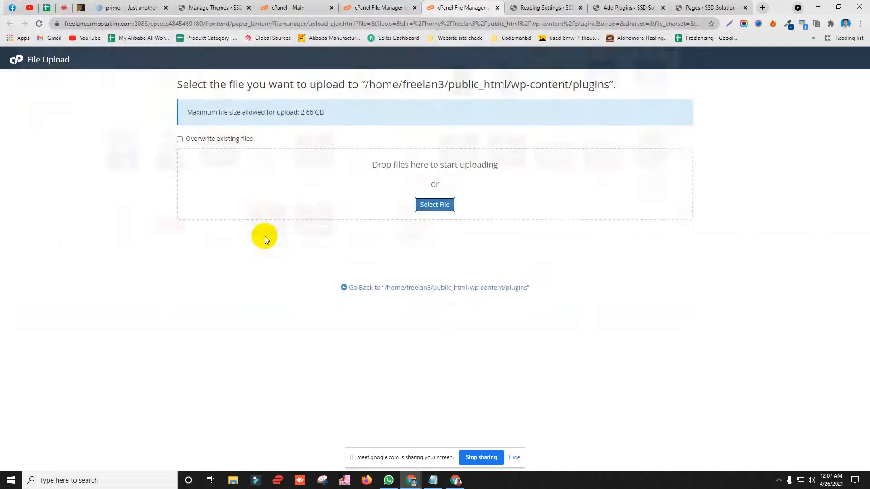
left_click(403, 289)
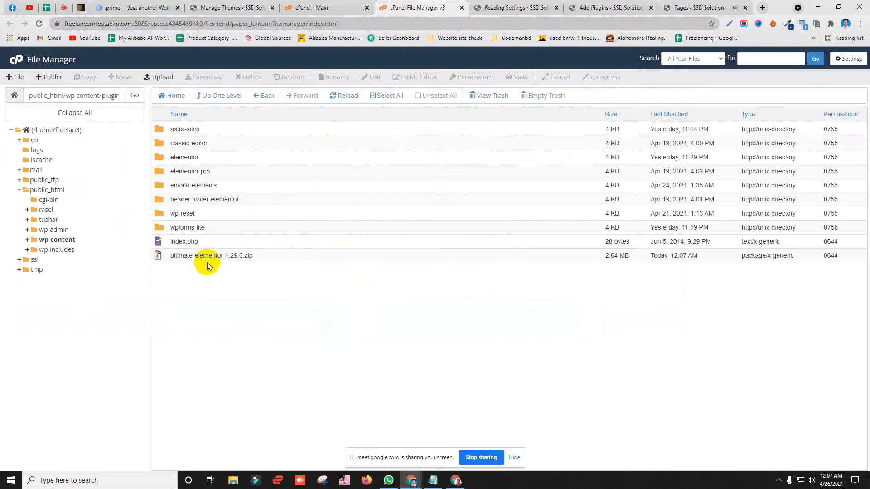
Step: Select the uploaded ultimate-elementor-1.29.0.zip and bring up its Extract dialog
double_click(236, 256)
left_click(210, 312)
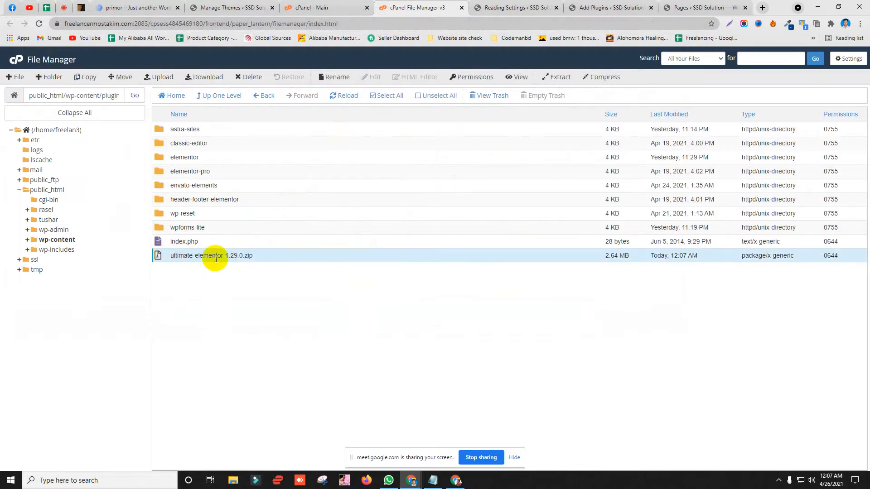
double_click(215, 257)
left_click(212, 302)
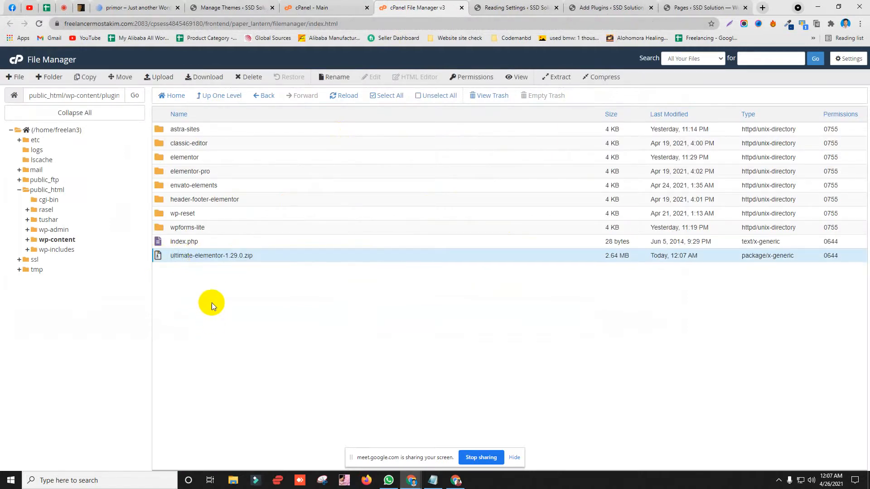
left_click(163, 257)
left_click(163, 257)
left_click(559, 78)
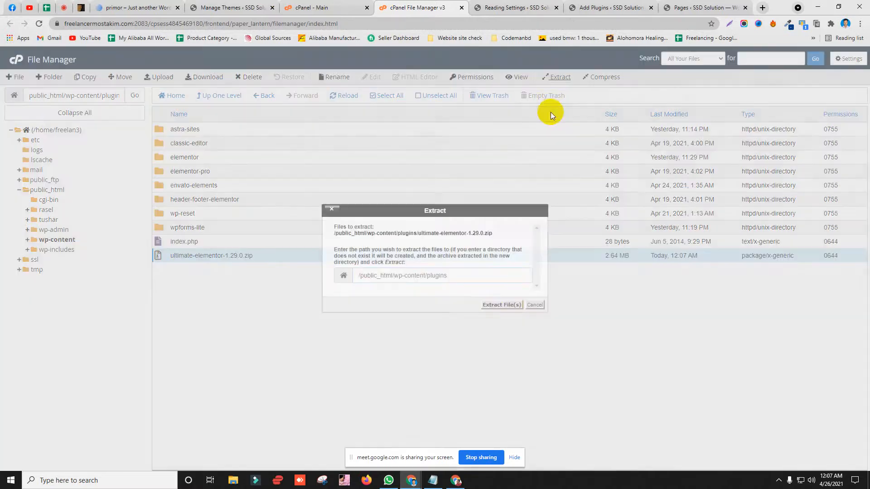
Step: Extract the zip into wp-content/plugins and reload the listing to show the new folder
left_click(490, 305)
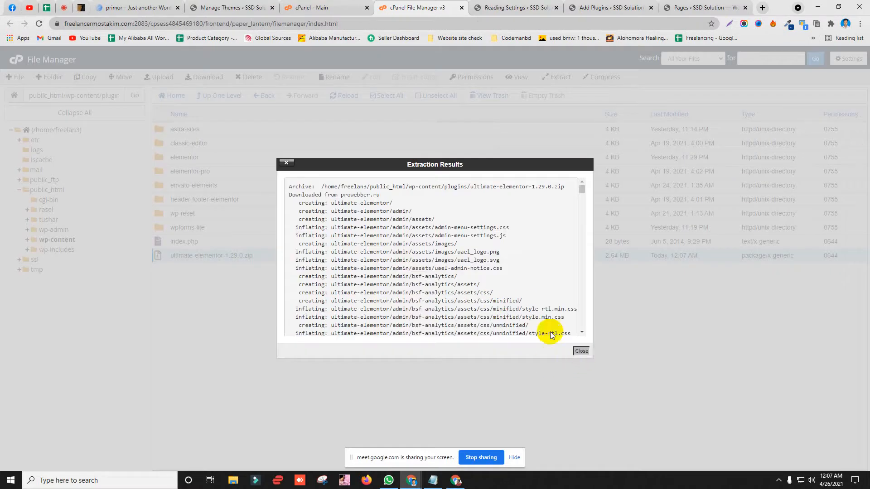
left_click(581, 351)
left_click(351, 96)
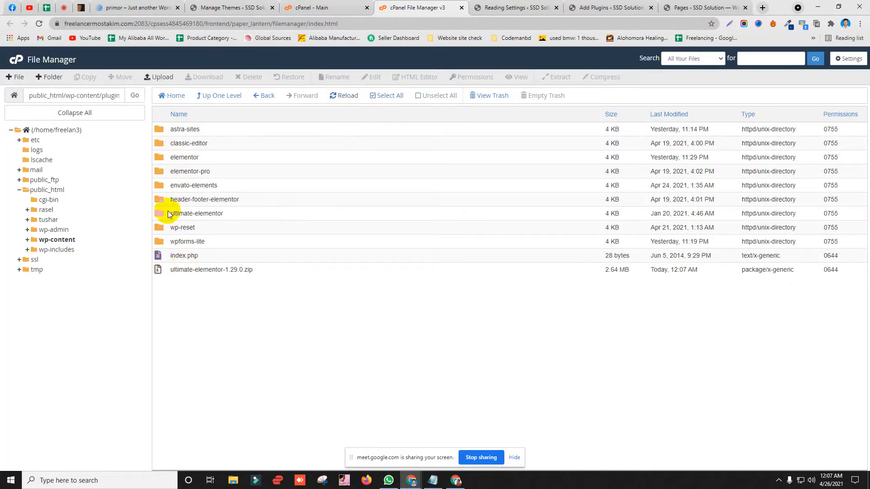
Step: Permanently delete ultimate-elementor-1.29.0.zip, skipping the trash, and return to WordPress admin
left_click(177, 269)
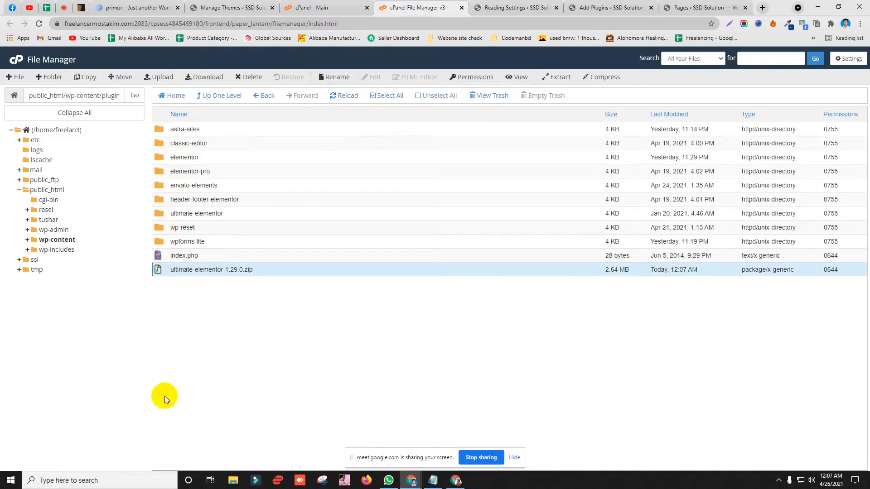
left_click(249, 77)
left_click(388, 267)
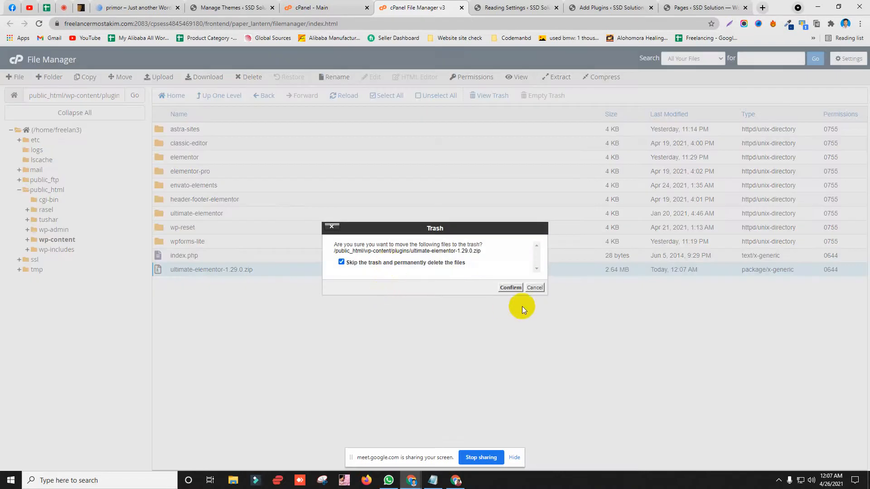
left_click(510, 288)
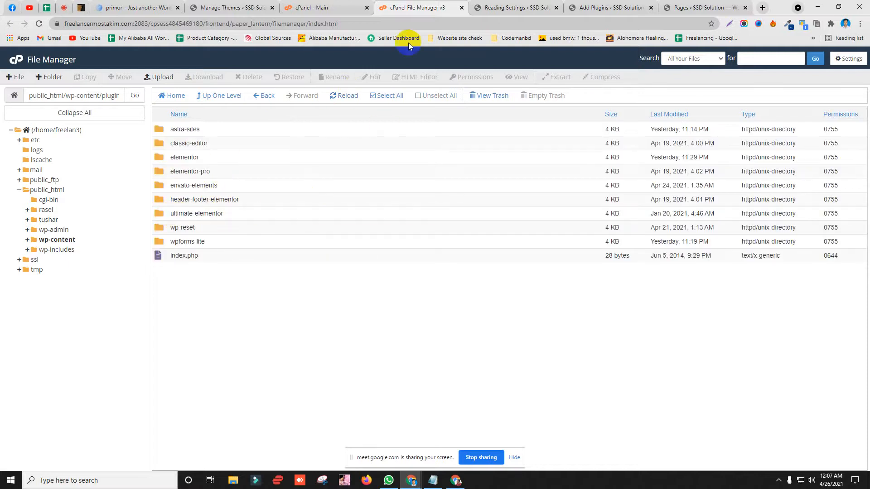
left_click(510, 8)
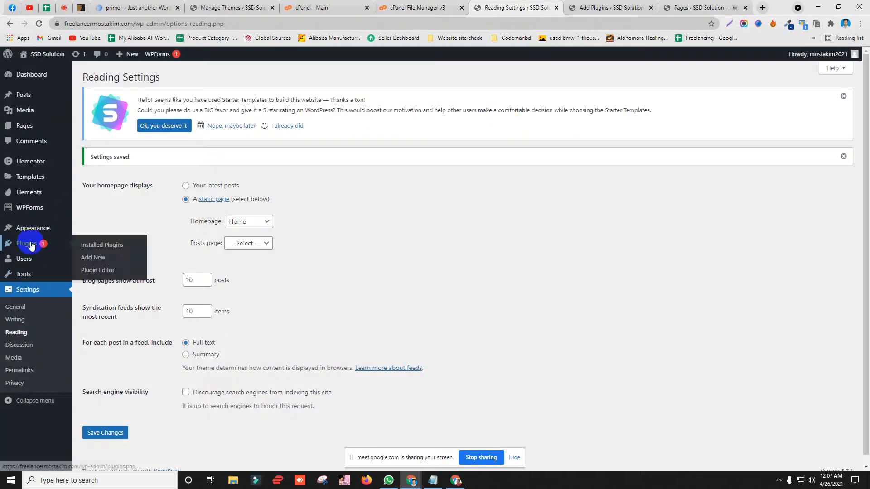
Step: Activate Ultimate Addons for Elementor from the Installed Plugins list
left_click(229, 7)
left_click(25, 275)
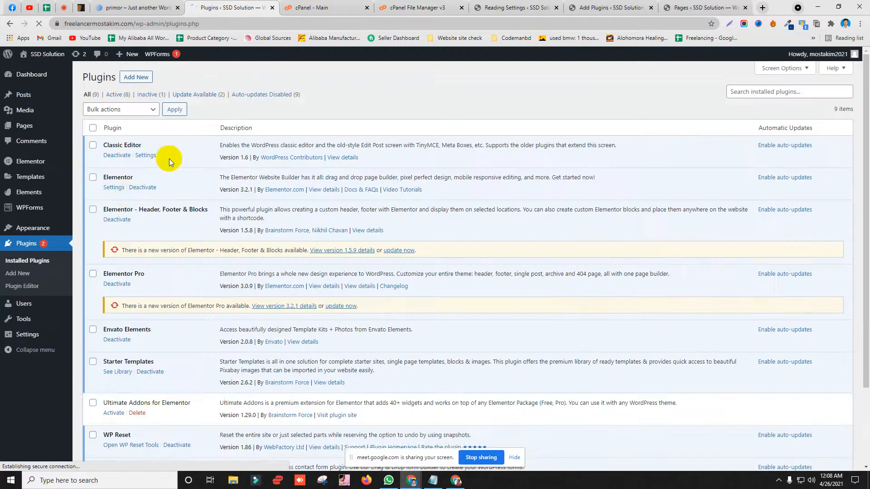
scroll(170, 159, "down", 3)
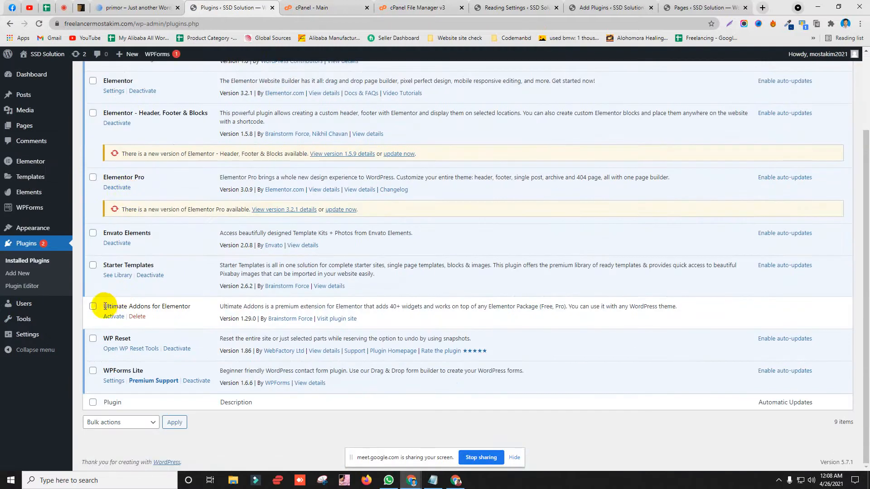
left_click_drag(111, 307, 158, 306)
left_click(152, 308)
left_click_drag(103, 307, 187, 306)
left_click(177, 307)
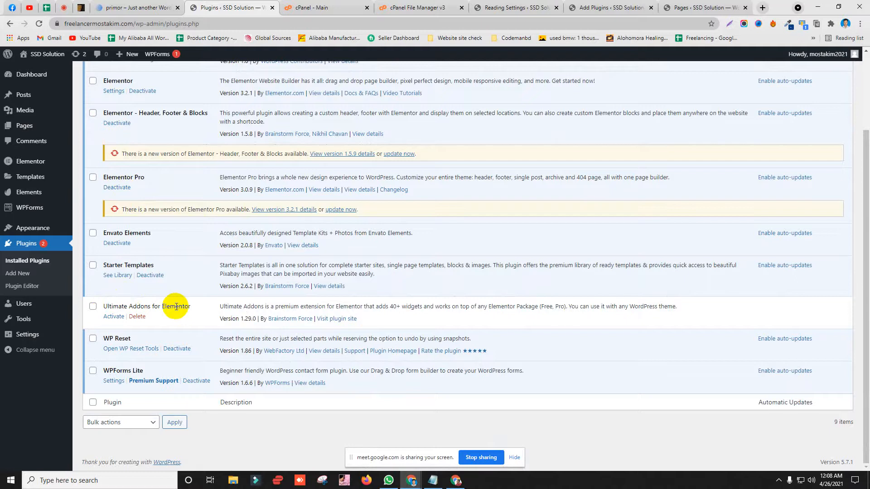
left_click(111, 317)
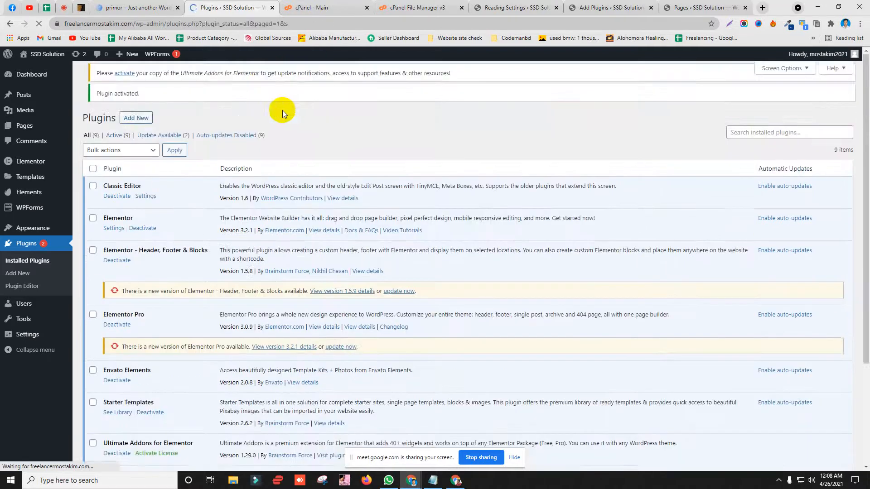
Step: Move to the browser tab showing the site's Pages list
scroll(224, 216, "down", 2)
scroll(223, 216, "down", 2)
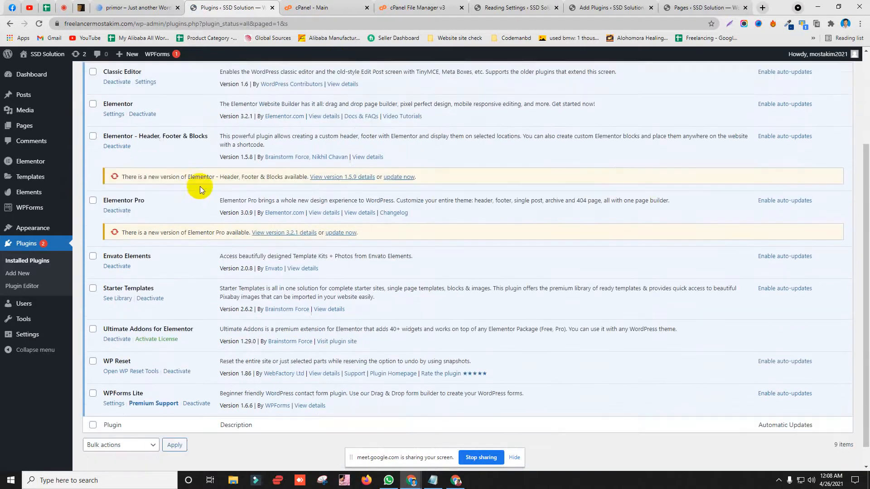
left_click(521, 8)
left_click(589, 7)
left_click(687, 5)
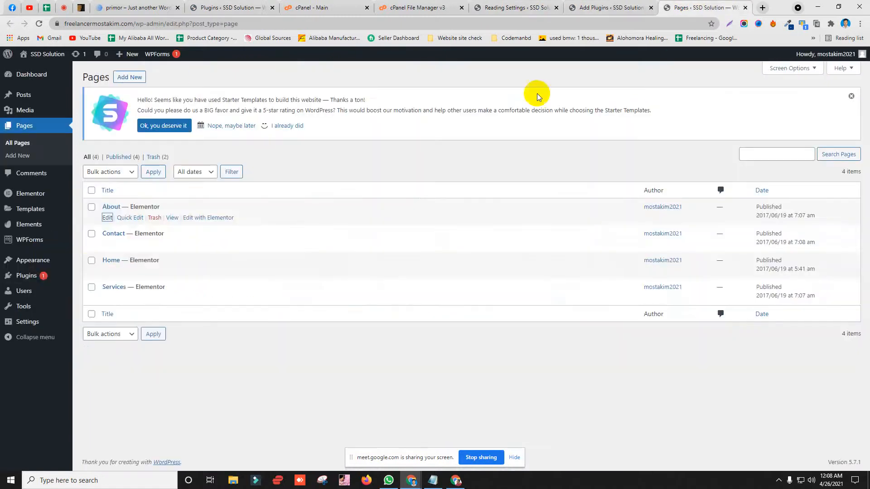
Step: Reload the Pages list and open the Home page with Edit with Elementor
left_click(172, 24)
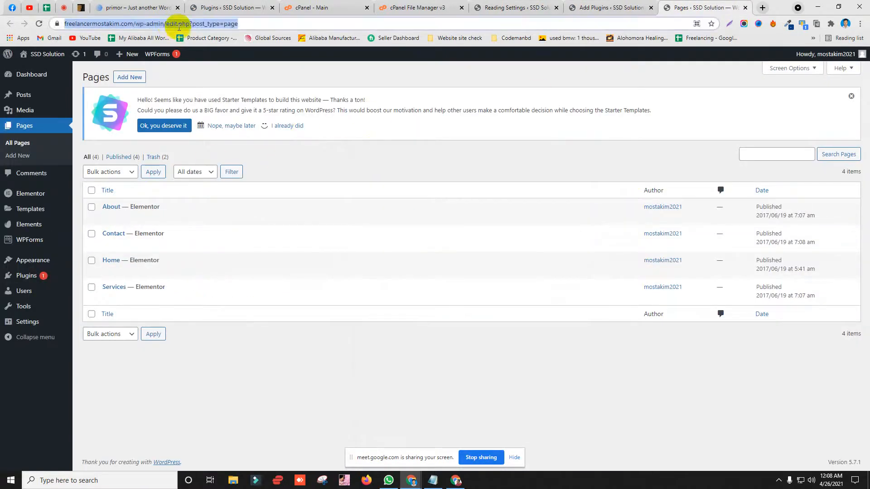
key("Return")
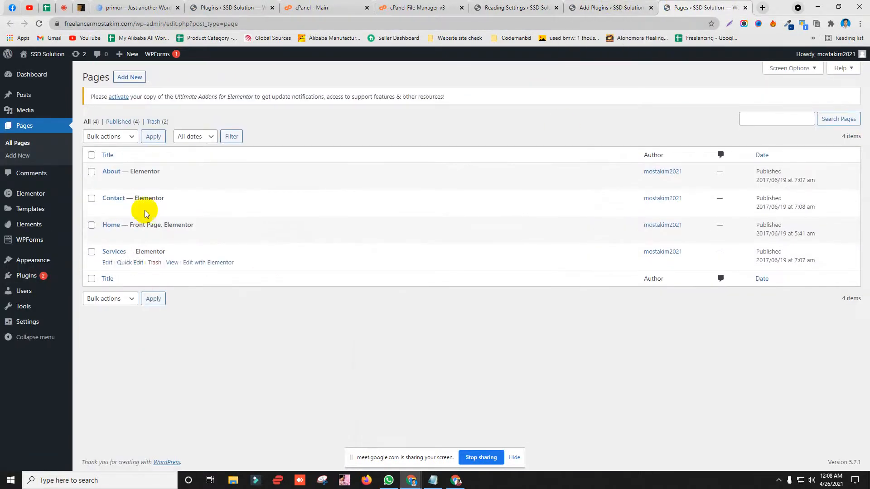
left_click(205, 236)
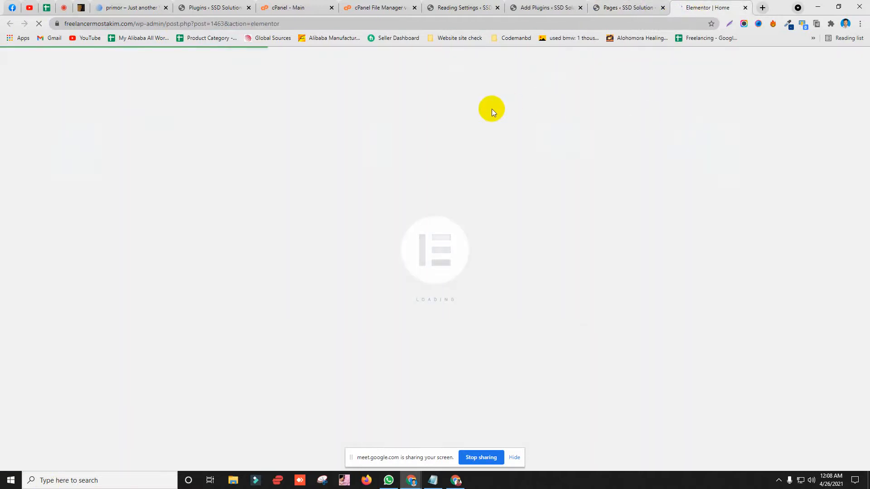
left_click(636, 3)
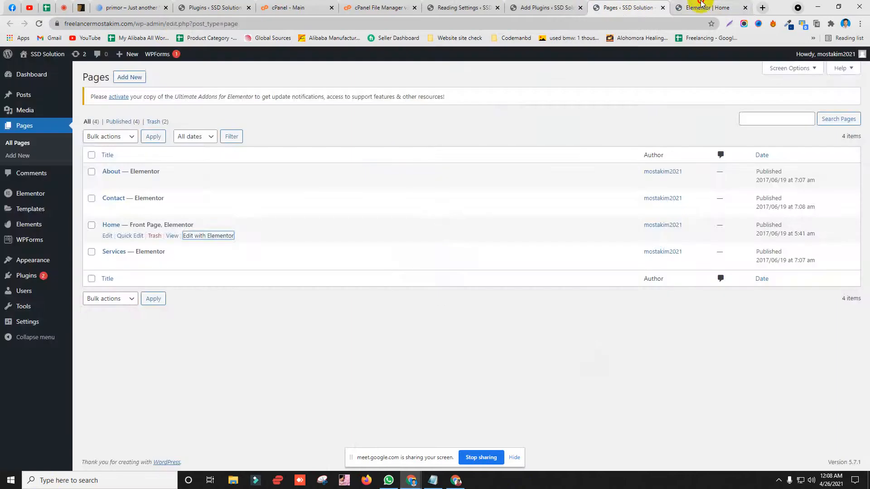
left_click(702, 4)
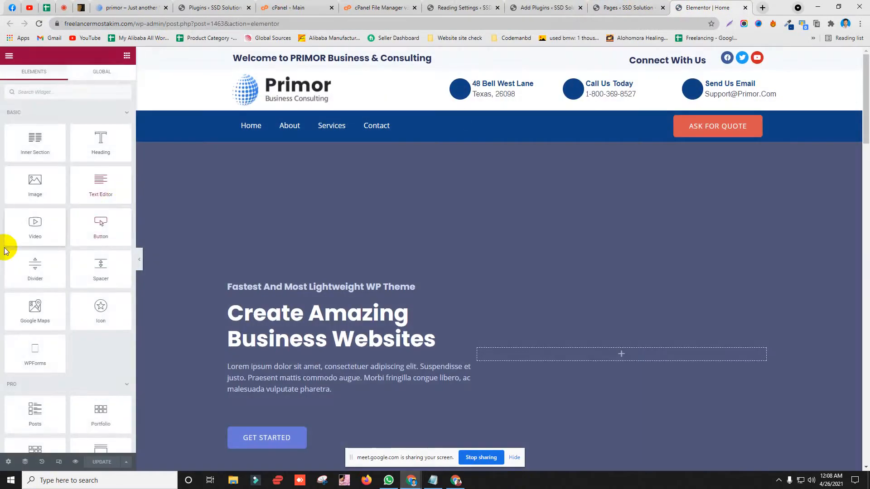
Step: Scroll the widget panel to the Ultimate Addons category and toggle it to reveal its widgets
scroll(16, 251, "down", 10)
scroll(16, 250, "down", 15)
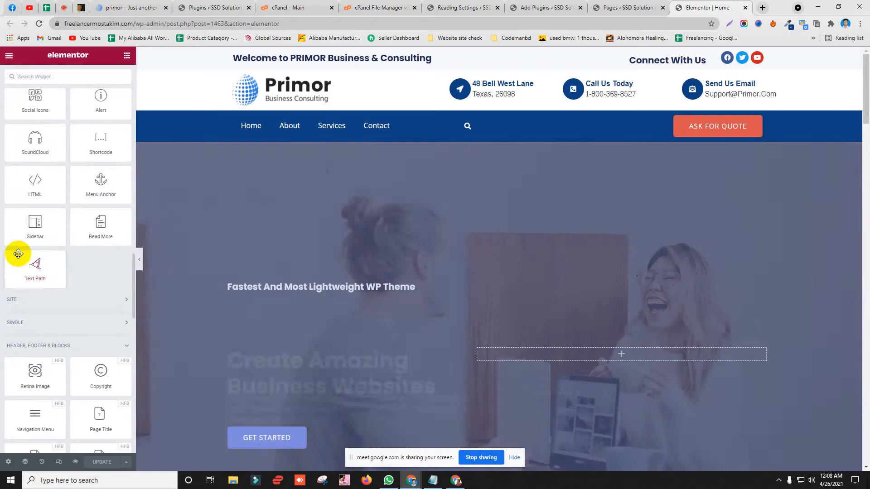
scroll(17, 253, "down", 7)
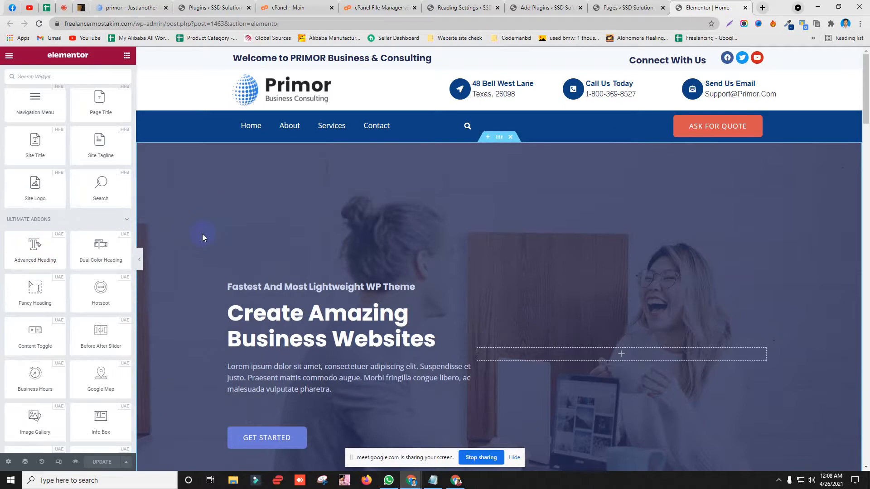
left_click_drag(6, 221, 49, 222)
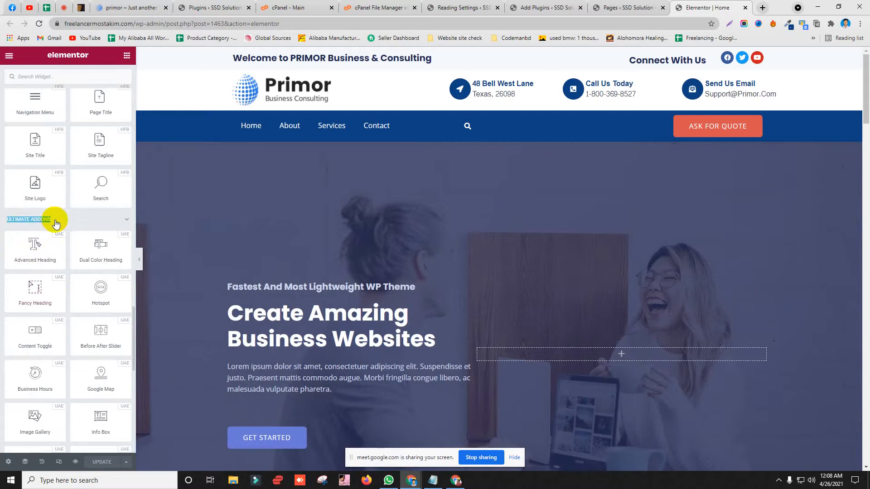
left_click(59, 222)
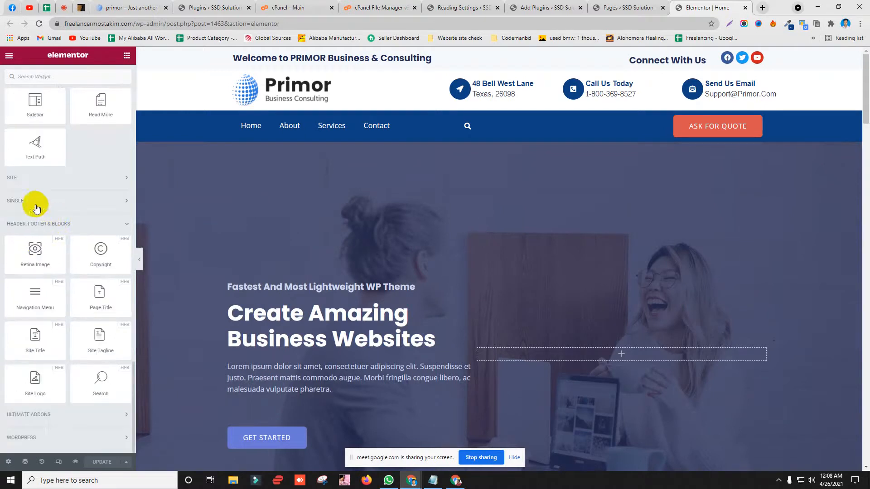
left_click(34, 415)
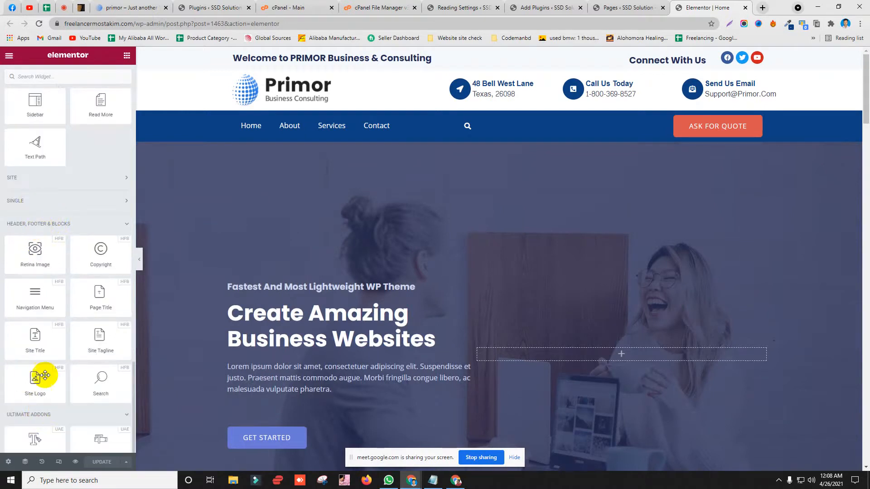
scroll(50, 349, "down", 6)
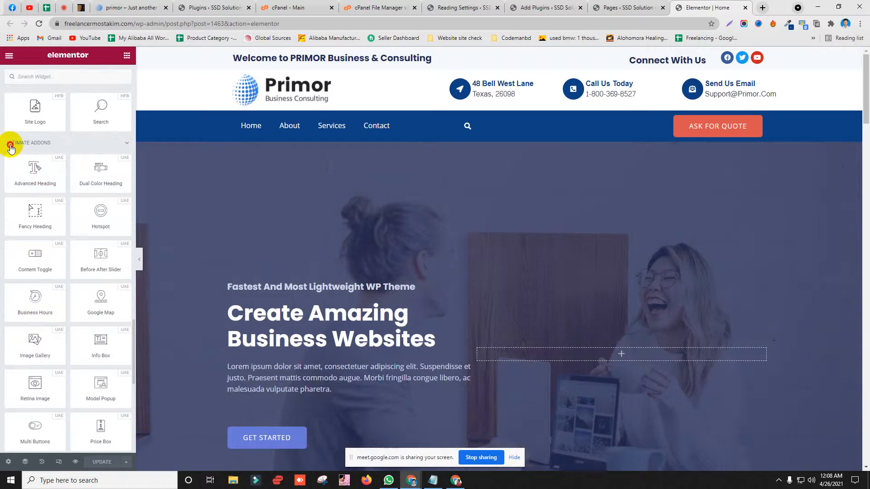
left_click_drag(10, 145, 53, 144)
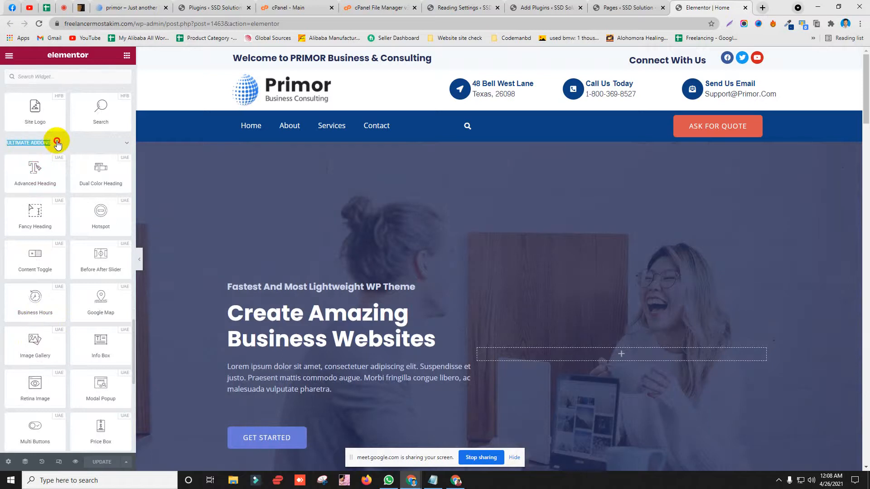
left_click(57, 144)
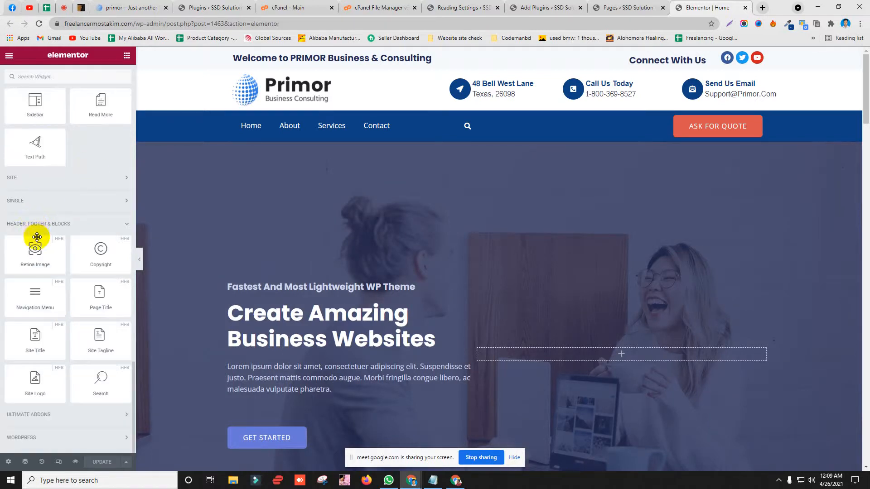
left_click(39, 415)
scroll(369, 229, "down", 3)
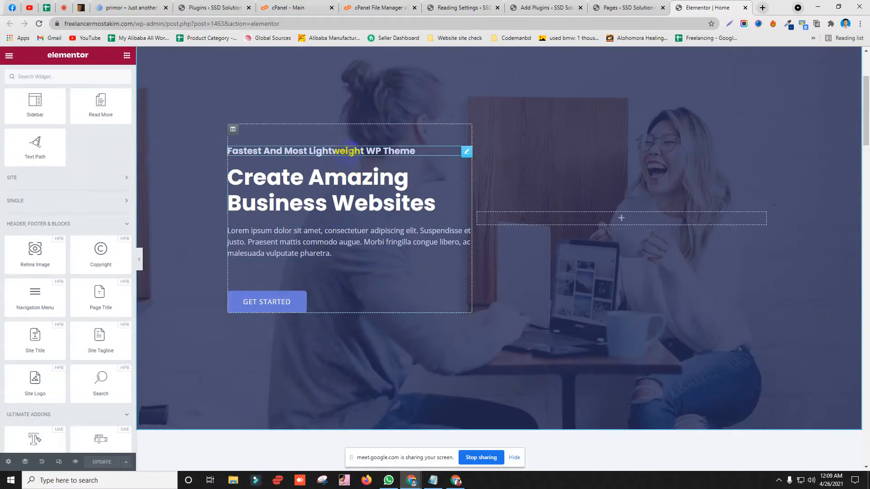
Step: Delete the hero's Lorem ipsum paragraph
left_click(354, 192)
right_click(306, 248)
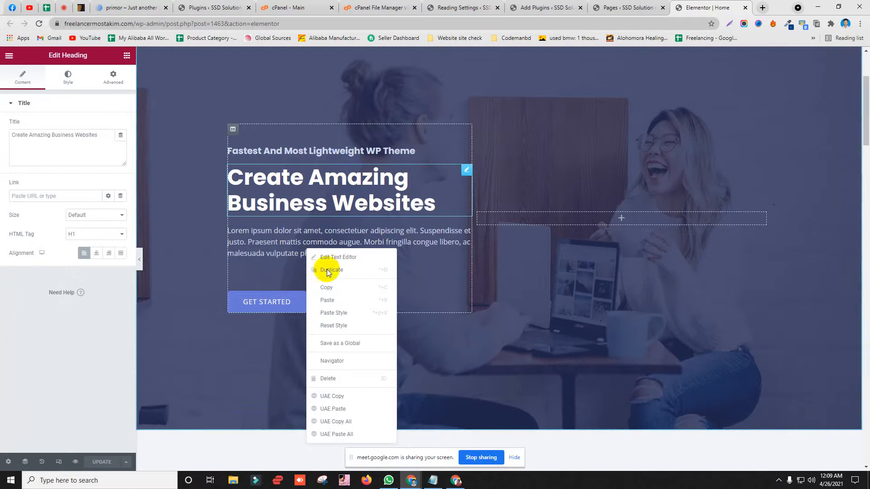
left_click(336, 378)
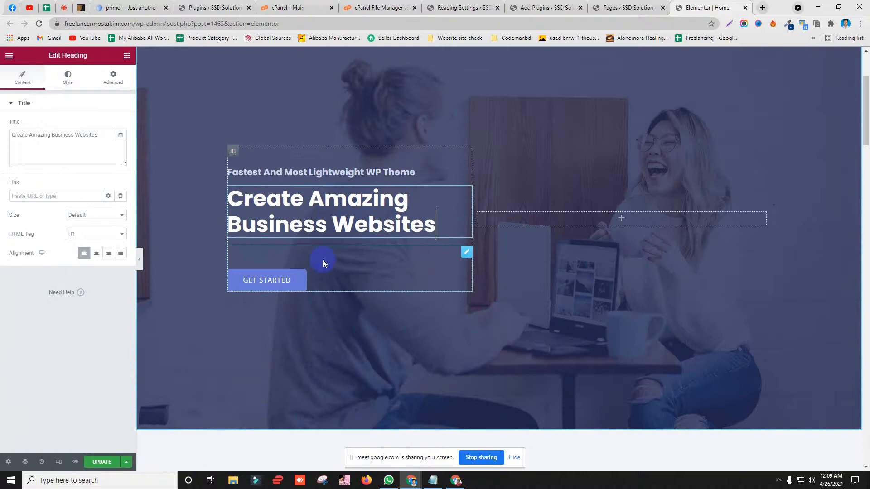
Step: Change the hero subheading to 'Welcome to our website'
left_click(368, 172)
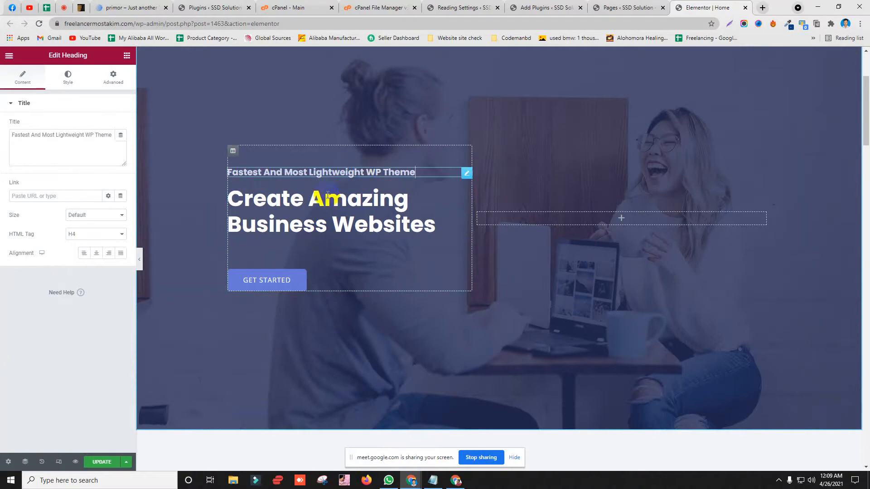
left_click(99, 136)
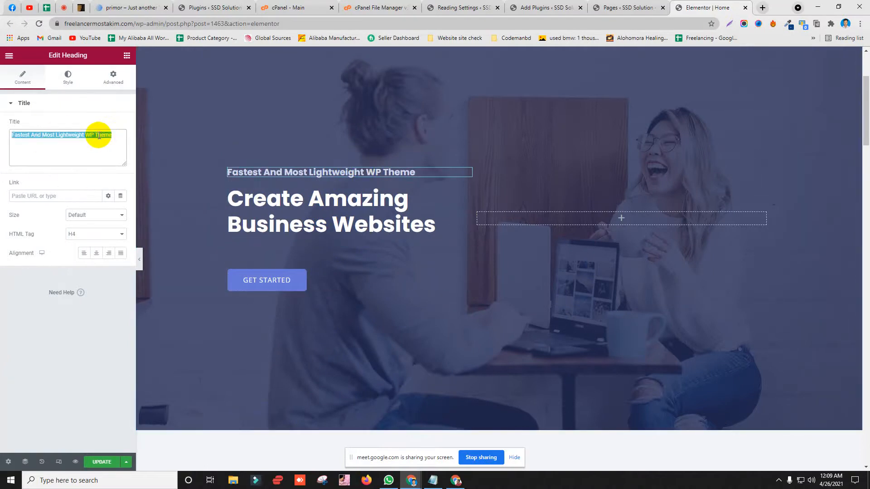
type("Welcome to our website")
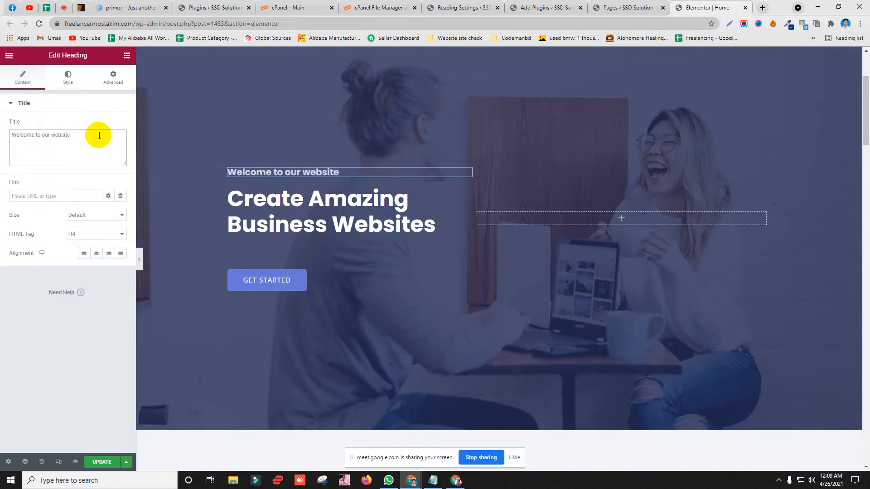
Step: Retitle the main heading as 'i'm' plus the owner's full name and widen it to one line
left_click(325, 211)
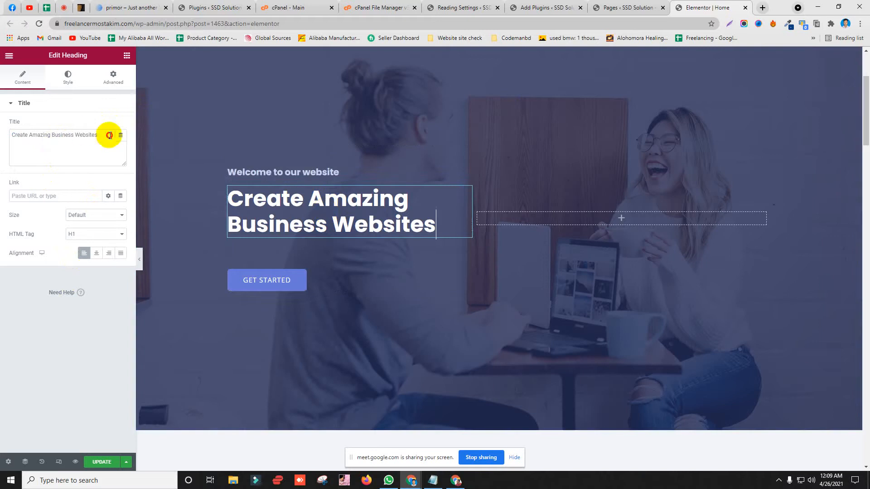
left_click_drag(110, 134, 2, 135)
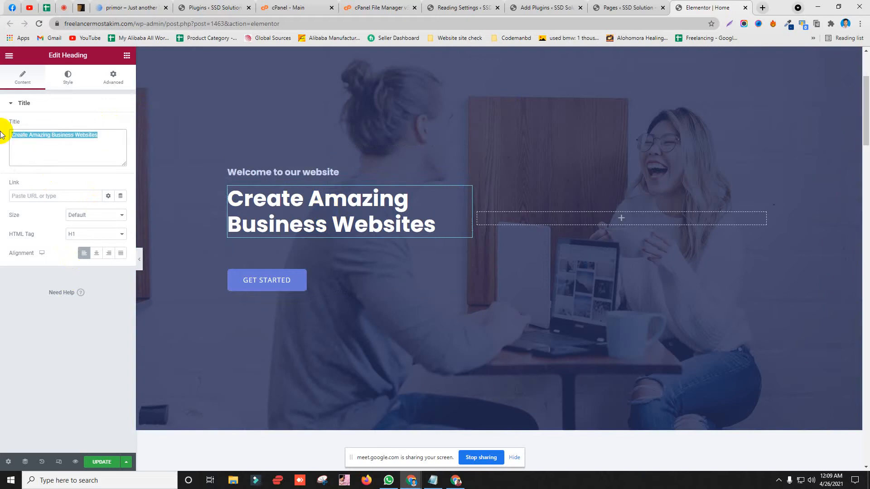
type("ALomgi")
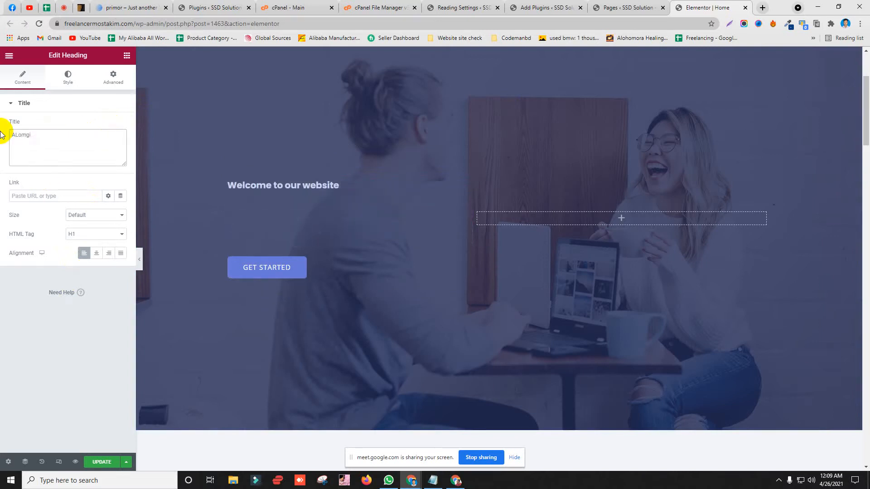
key("ctrl+a")
key("BackSpace")
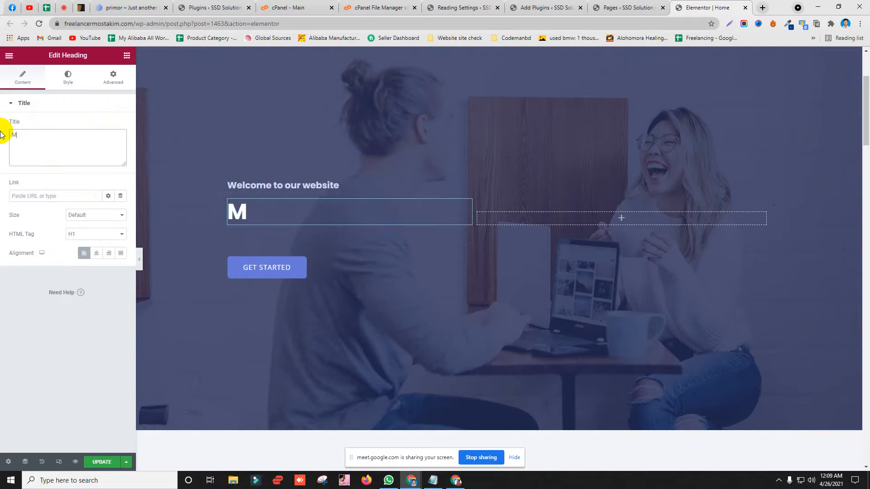
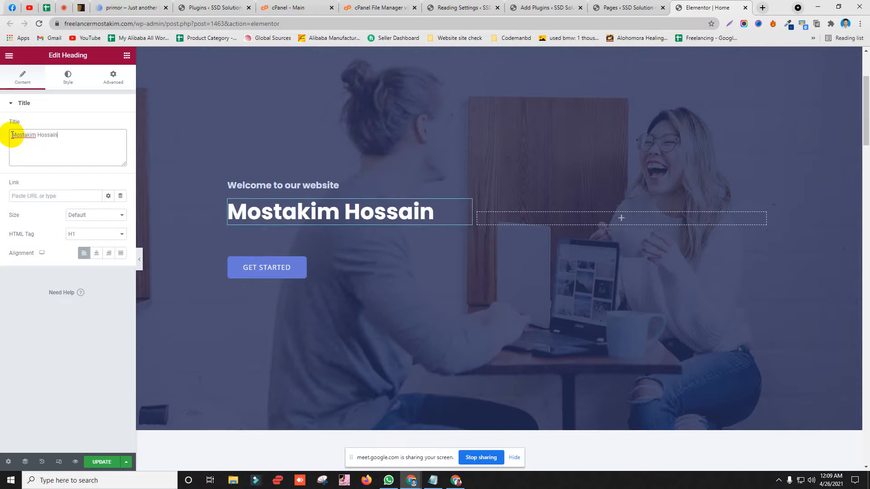
left_click(11, 135)
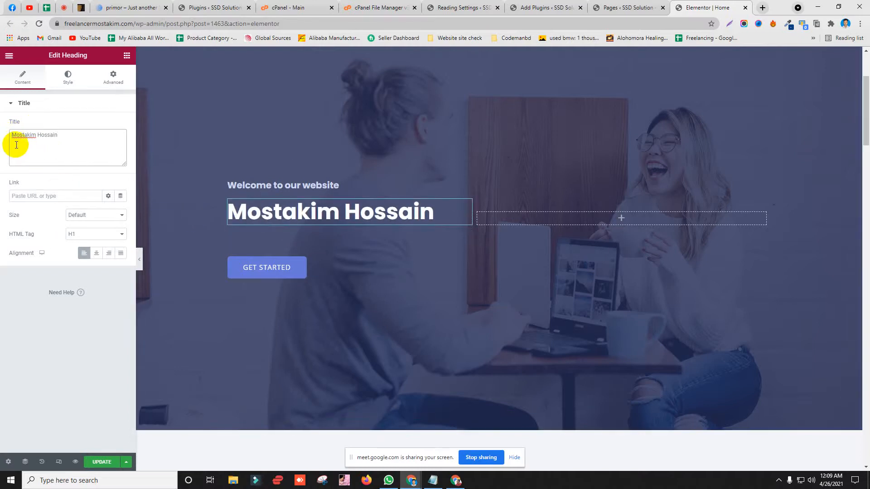
type("i'm")
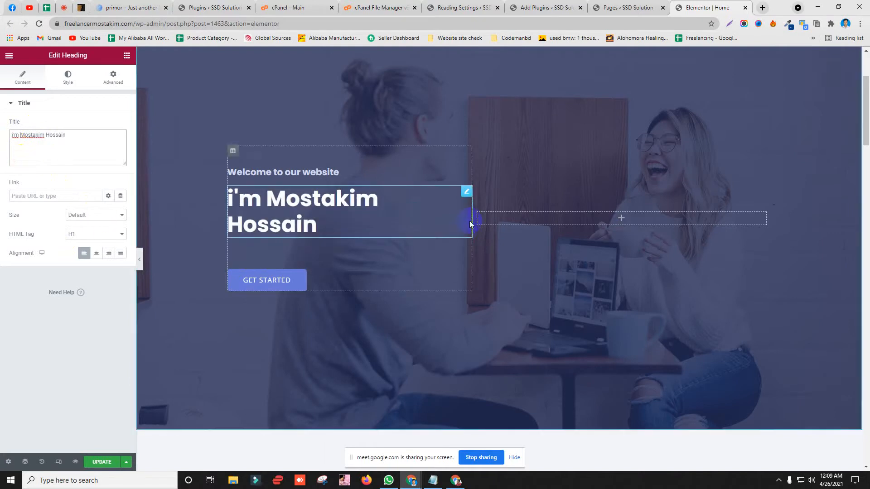
left_click_drag(473, 216, 509, 220)
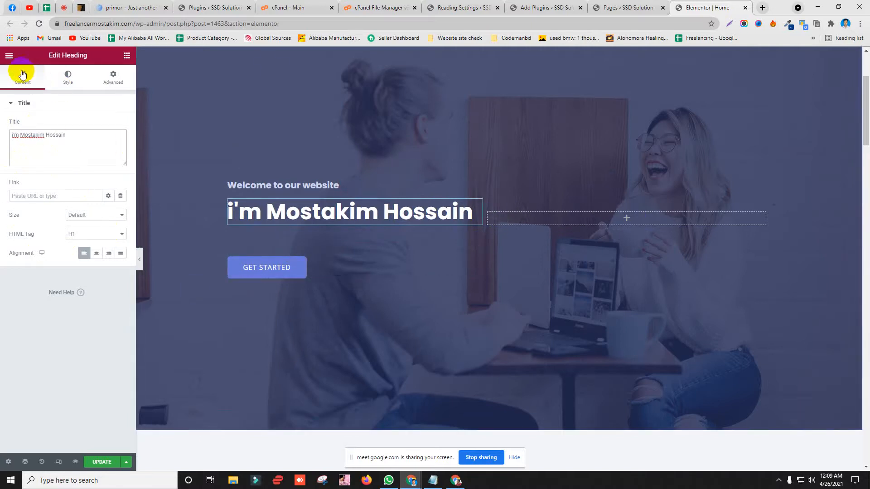
Step: Try a Dual Color Heading below the main heading, then delete it
left_click(126, 56)
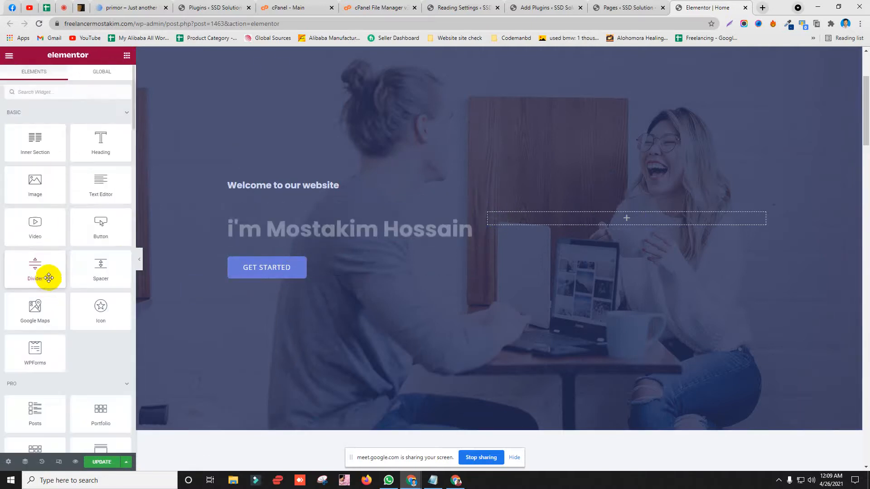
scroll(50, 344, "down", 10)
scroll(56, 380, "down", 12)
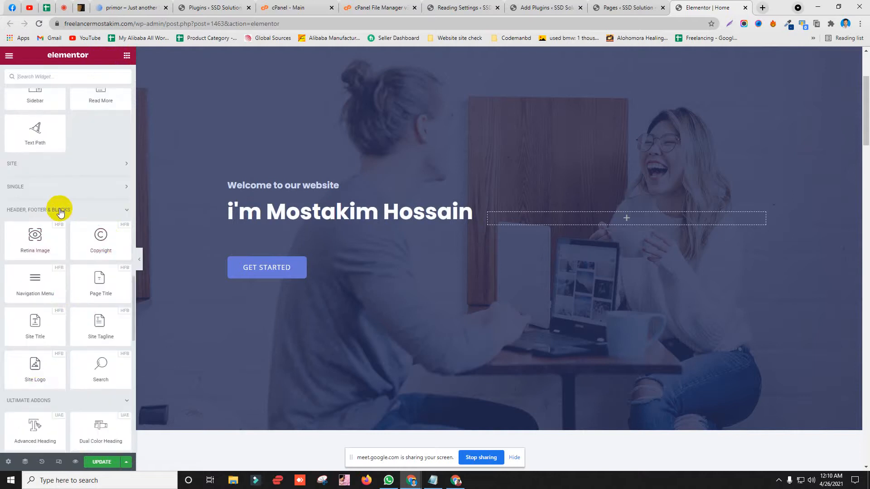
scroll(53, 358, "down", 4)
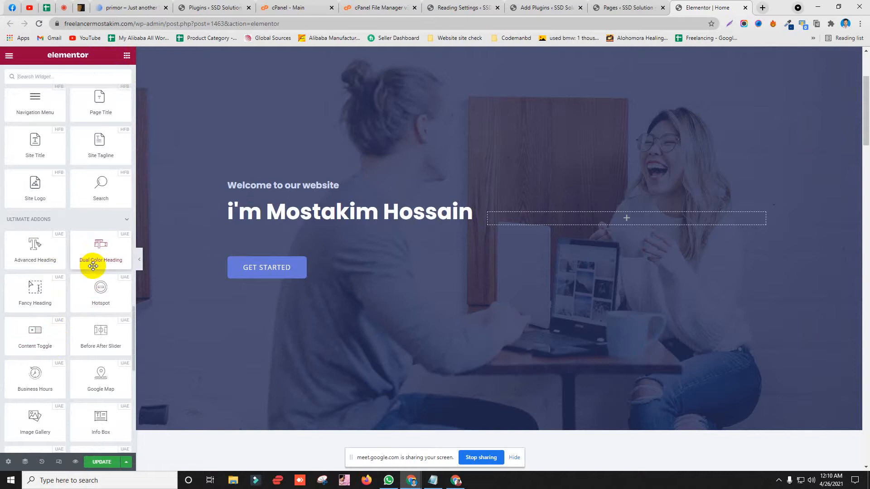
left_click_drag(100, 251, 278, 238)
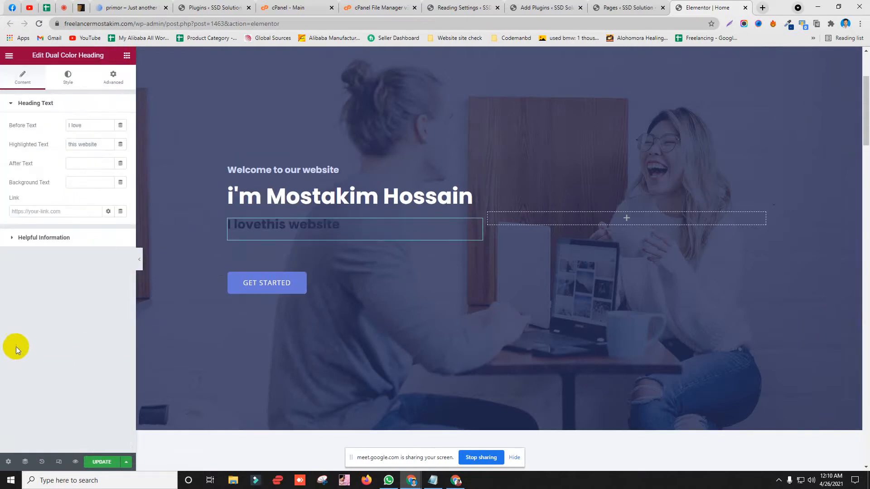
right_click(285, 228)
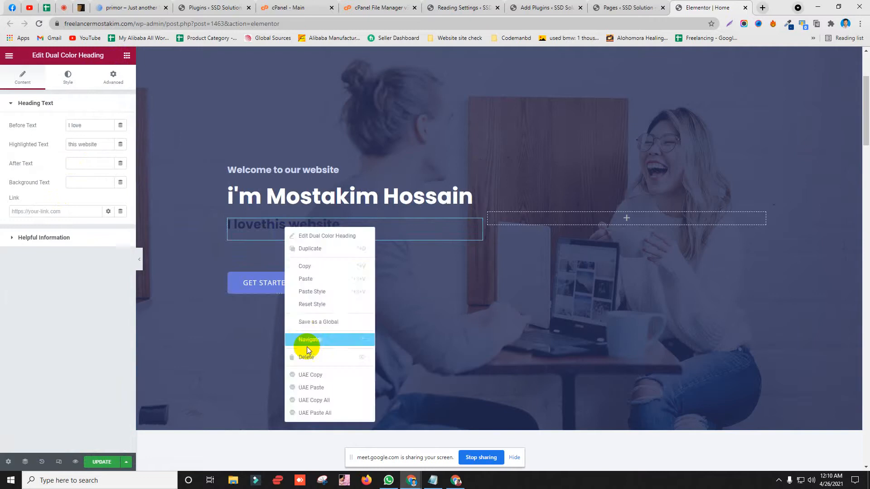
left_click(308, 358)
Step: Place a UAE Fancy Heading widget beneath the main heading
scroll(59, 353, "down", 10)
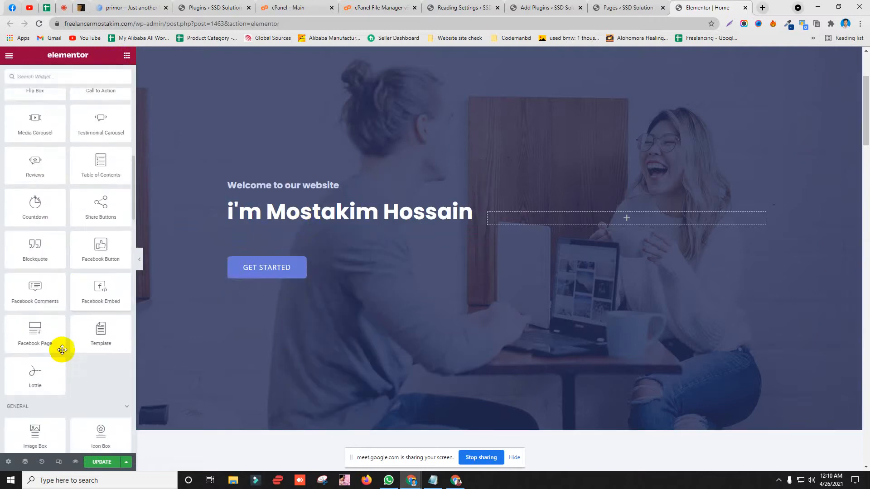
scroll(49, 384, "down", 8)
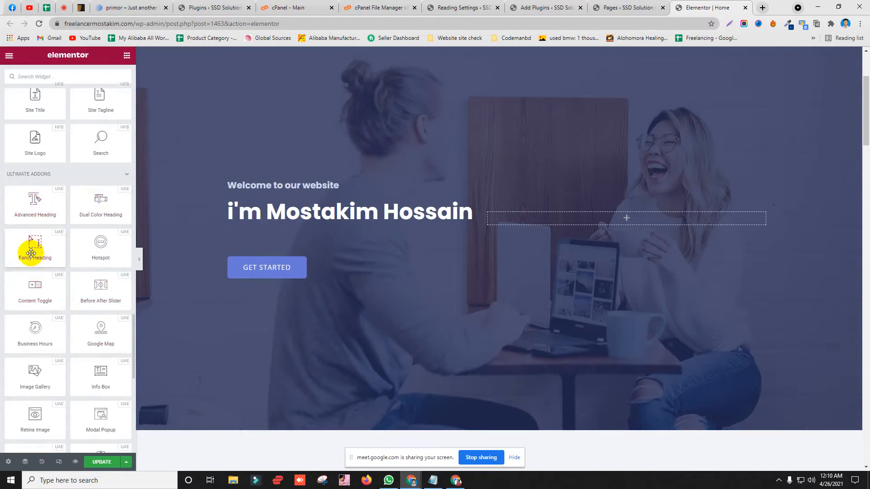
left_click_drag(29, 249, 311, 218)
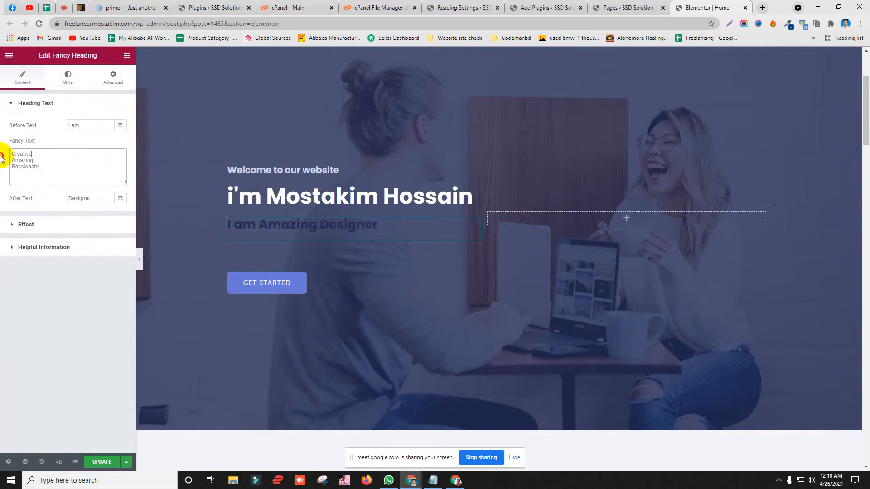
Step: Replace 'Creative' in the fancy text with 'Digital Marketing' copied from the profile headline
double_click(17, 154)
left_click(12, 7)
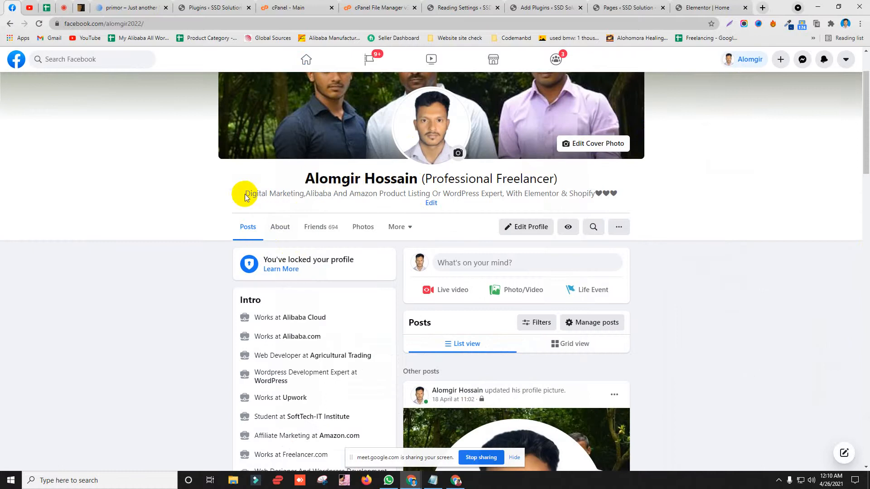
left_click_drag(245, 197, 303, 194)
right_click(303, 193)
left_click(317, 200)
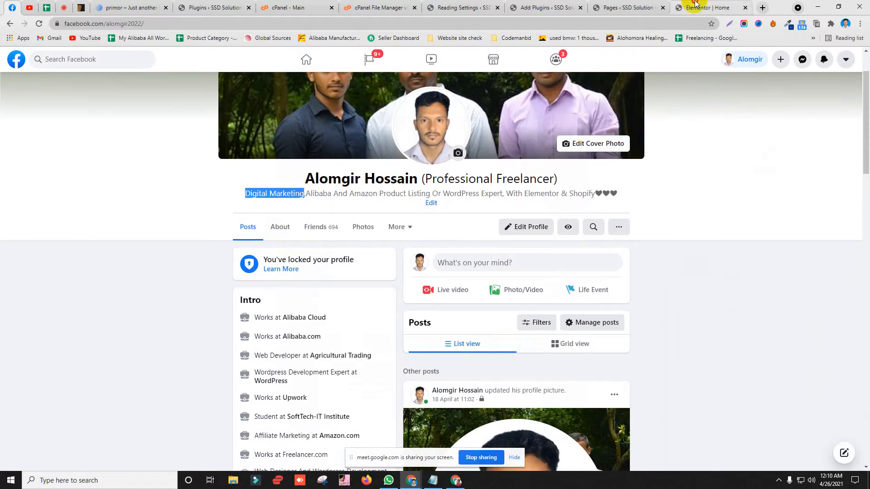
left_click(707, 8)
key("ctrl+v")
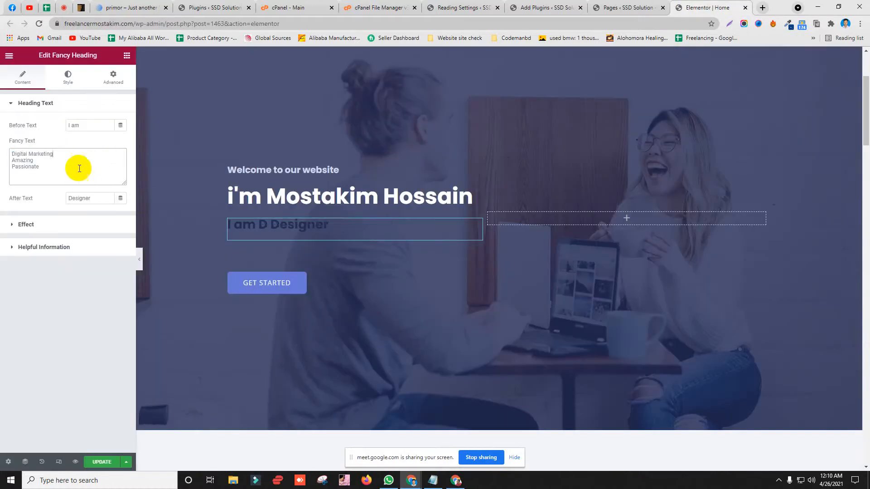
Step: Add 'WordPress Expert' from the profile headline as the next rotating phrase
left_click(12, 8)
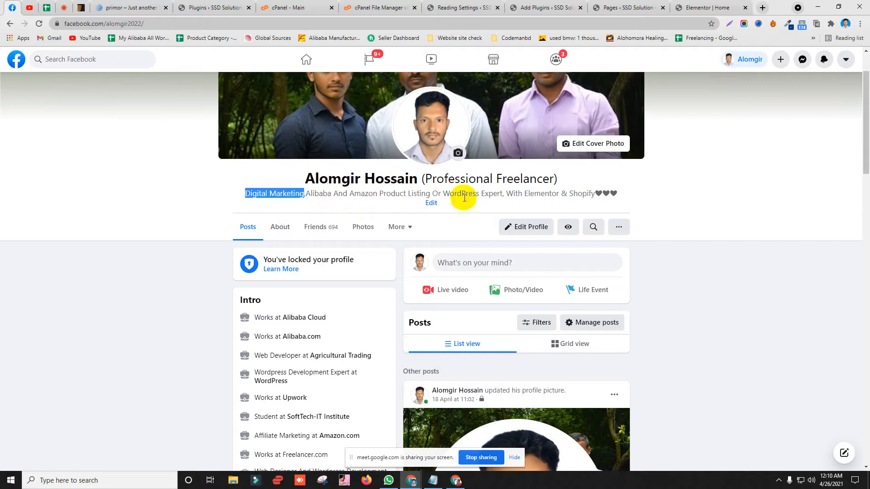
left_click_drag(443, 193, 502, 195)
right_click(484, 199)
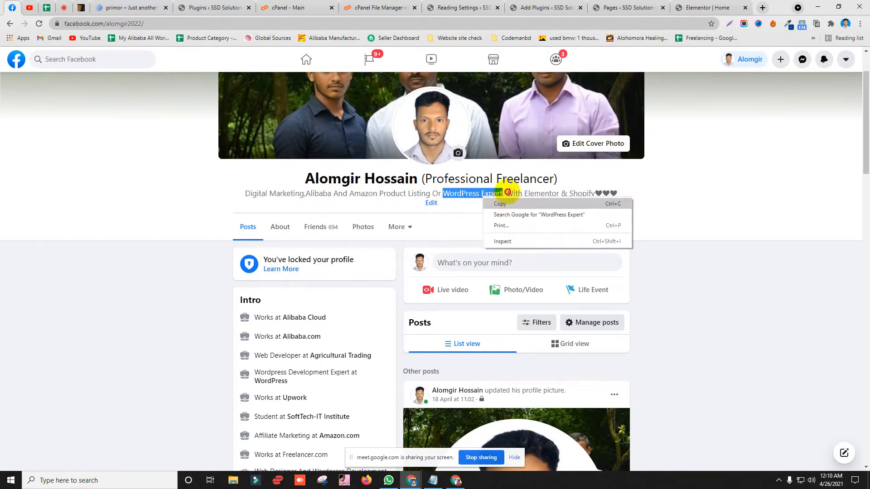
left_click(502, 204)
key("ctrl+shift+Tab")
key("Return")
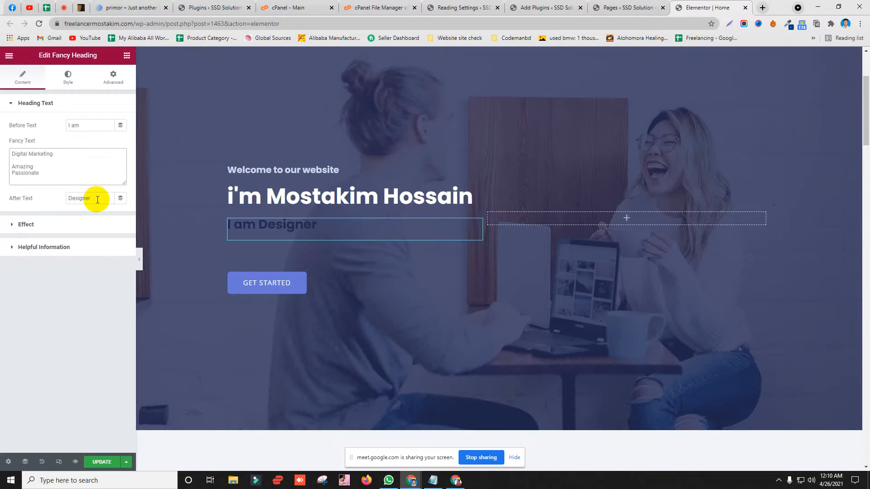
key("Return")
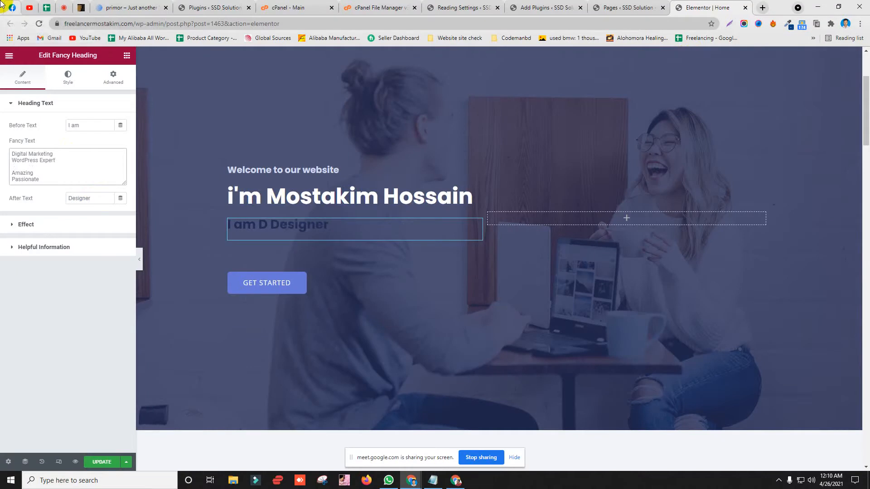
Step: Add 'Elementor & Shopify' as a rotating phrase and delete the trailing word 'Designer'
key("ctrl+Tab")
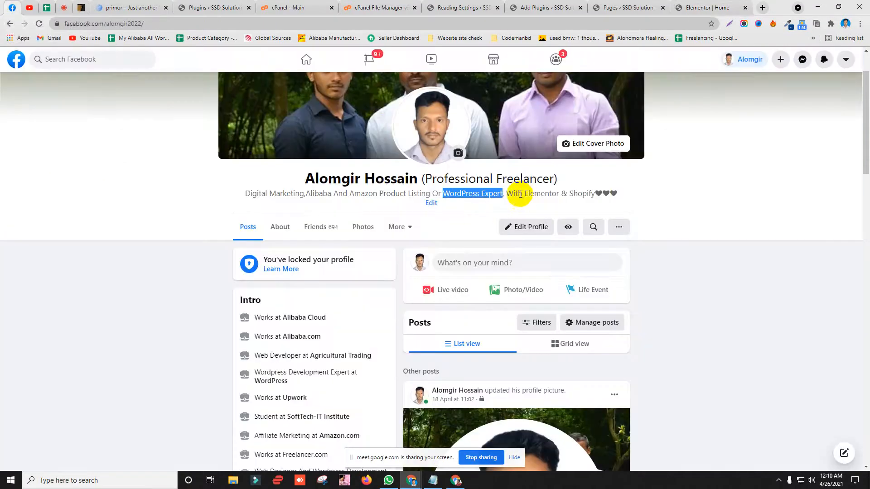
left_click_drag(525, 194, 598, 193)
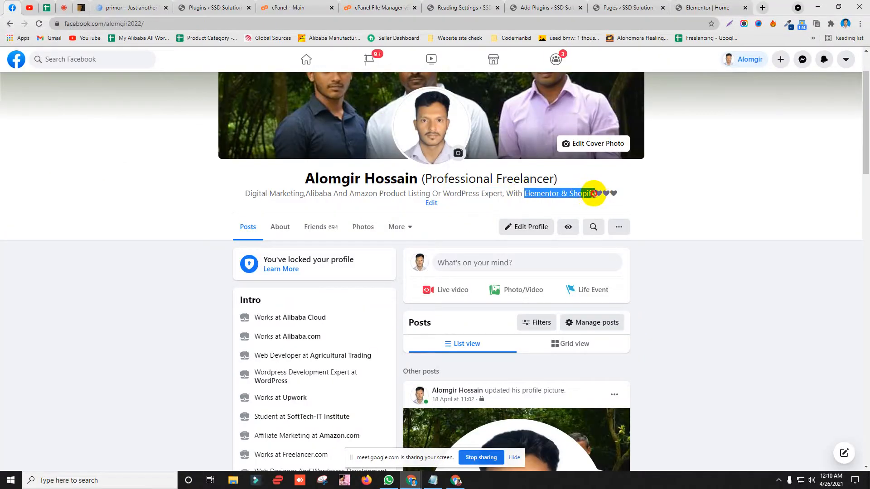
left_click(707, 8)
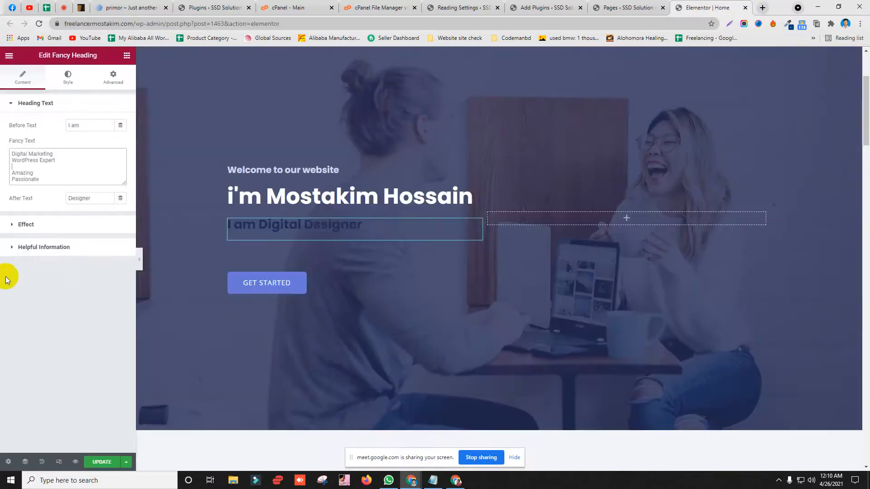
key("ctrl+v")
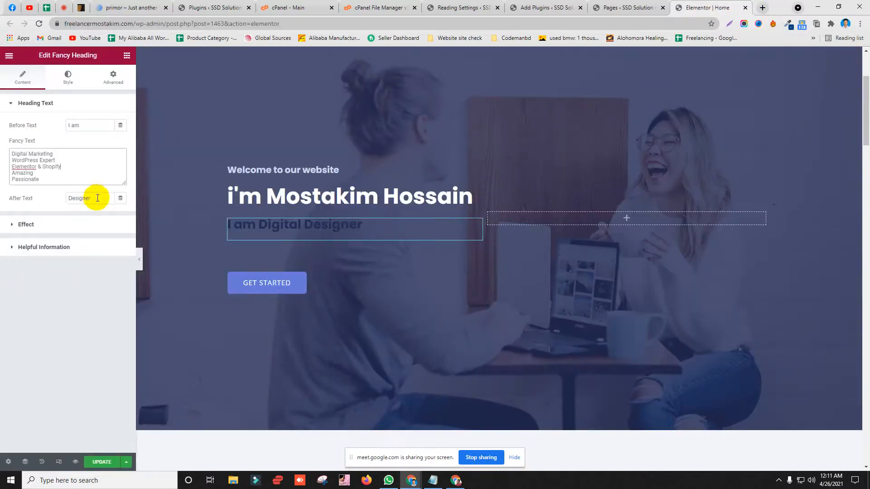
left_click_drag(96, 198, 5, 200)
key("BackSpace")
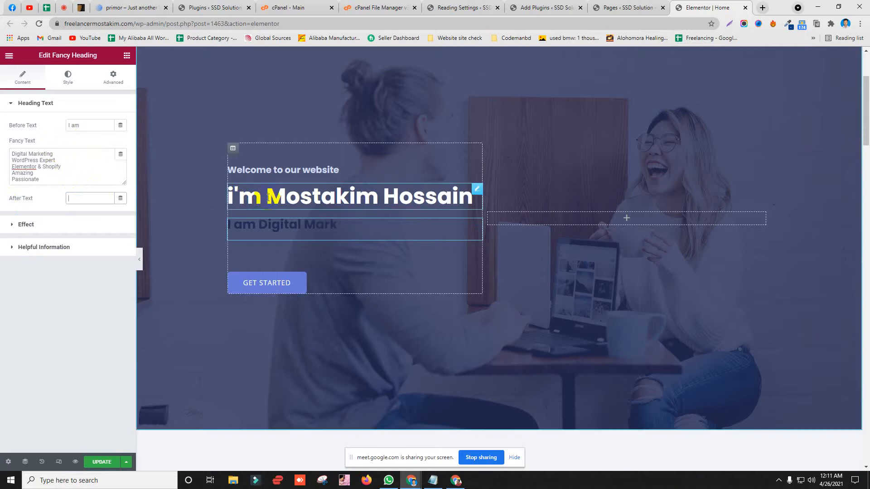
Step: Remove 'i'm' from the main heading and update the page
left_click(320, 196)
double_click(257, 191)
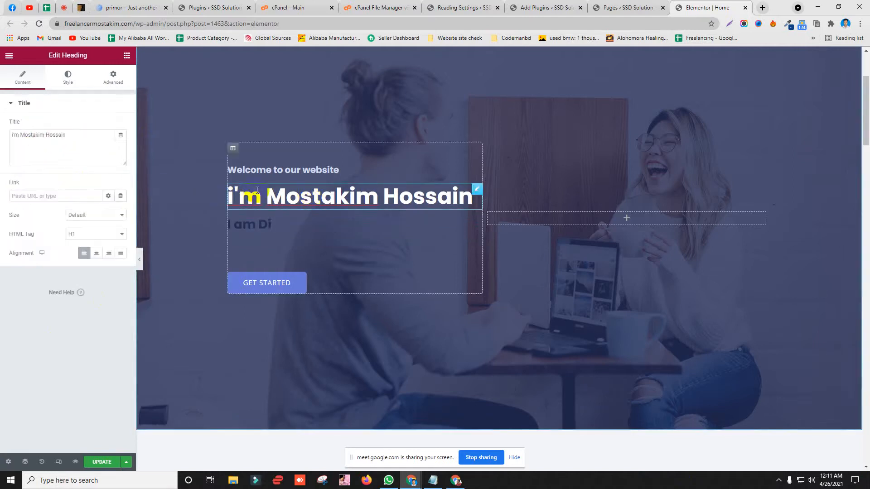
key("BackSpace")
key("BackSpace")
key("BackSpace")
key("Delete")
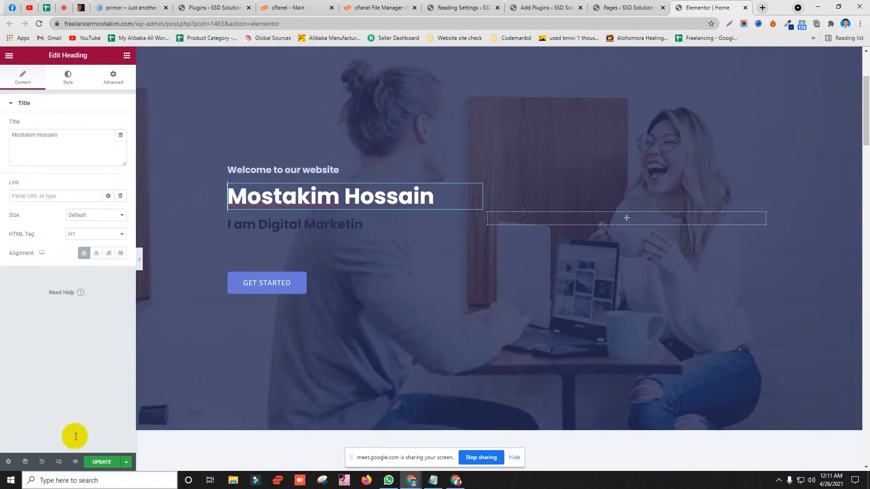
left_click(93, 461)
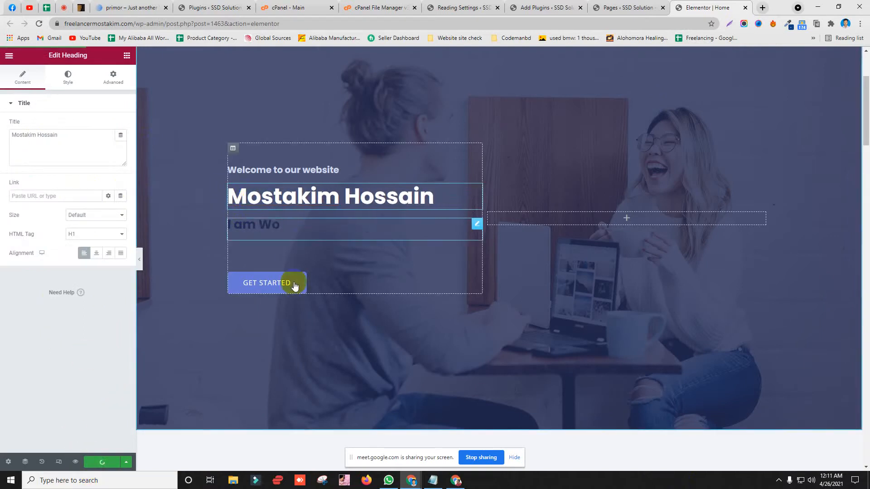
Step: Relabel the GET STARTED button 'Contact us' and clear its placeholder link
left_click(403, 280)
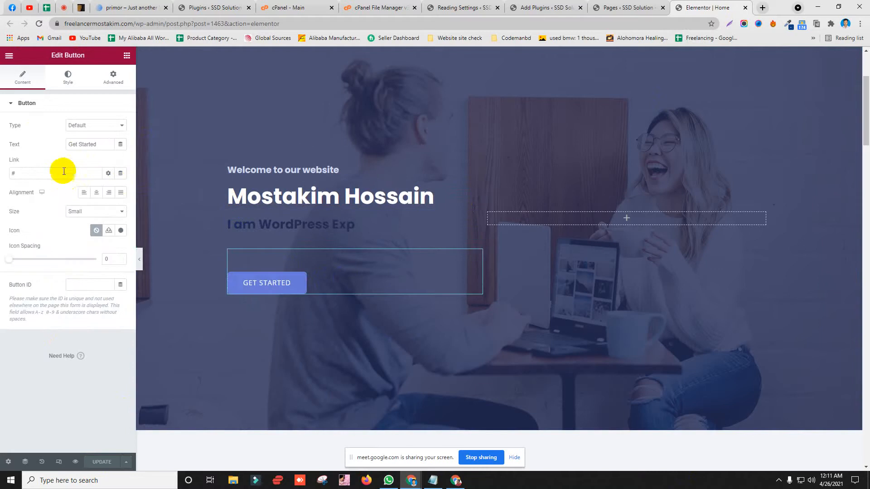
left_click_drag(95, 144, 33, 147)
type("Co")
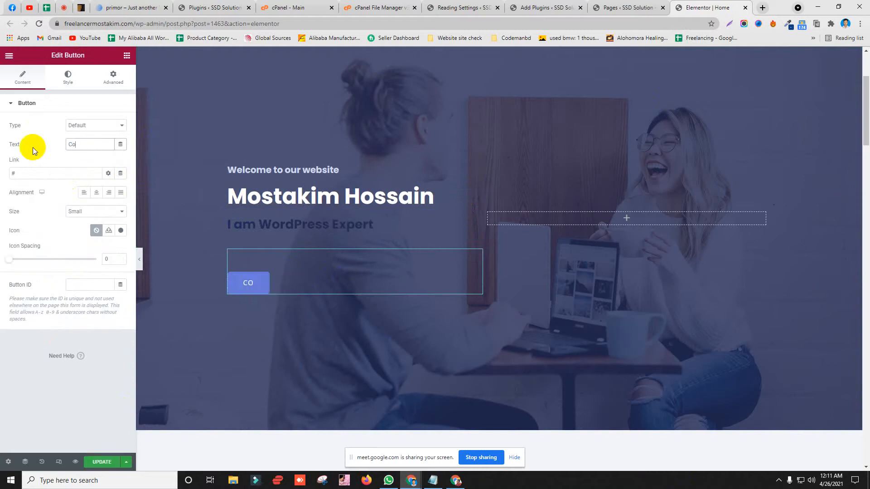
type("ntact us")
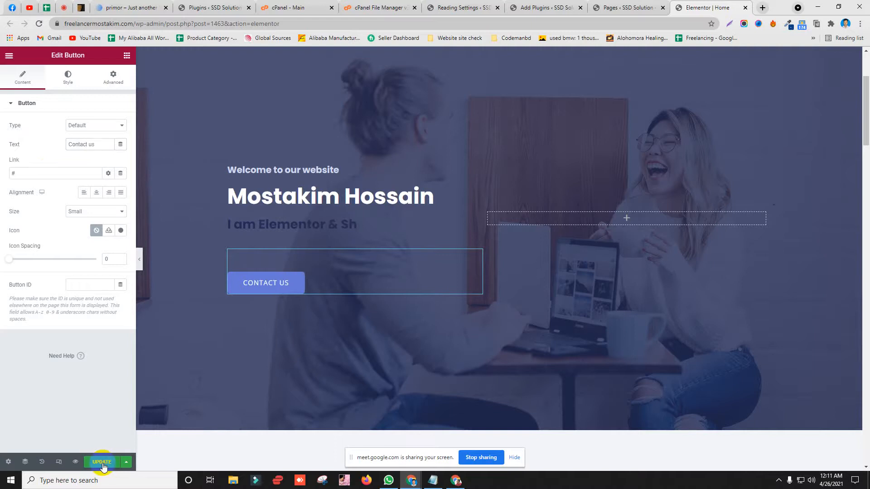
key("BackSpace")
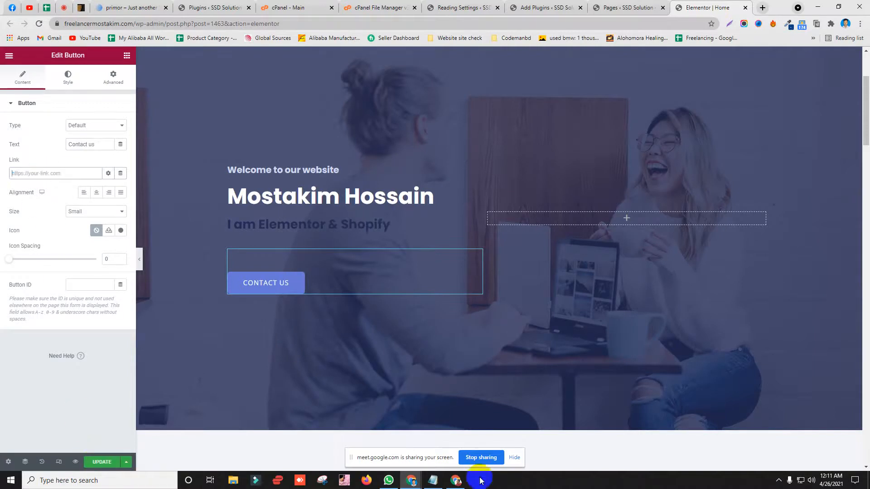
Step: Copy the live site's Contact page URL
left_click(457, 482)
scroll(298, 89, "up", 2)
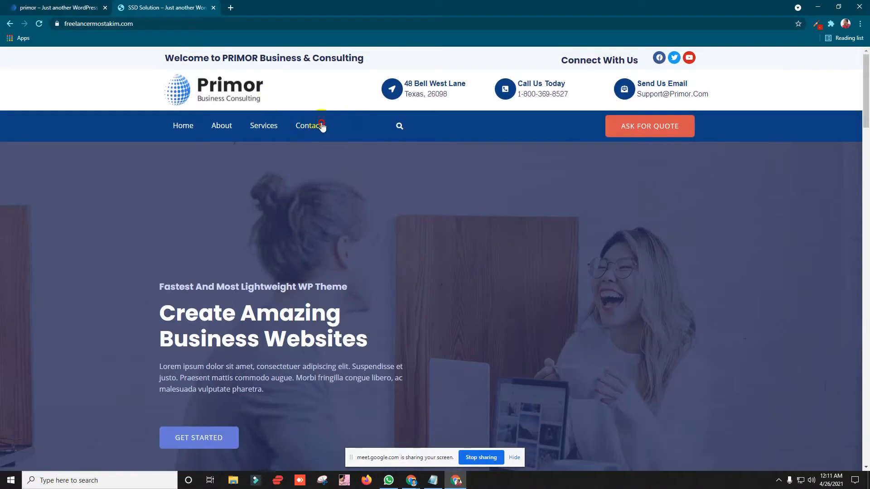
left_click(317, 124)
left_click(132, 23)
right_click(127, 24)
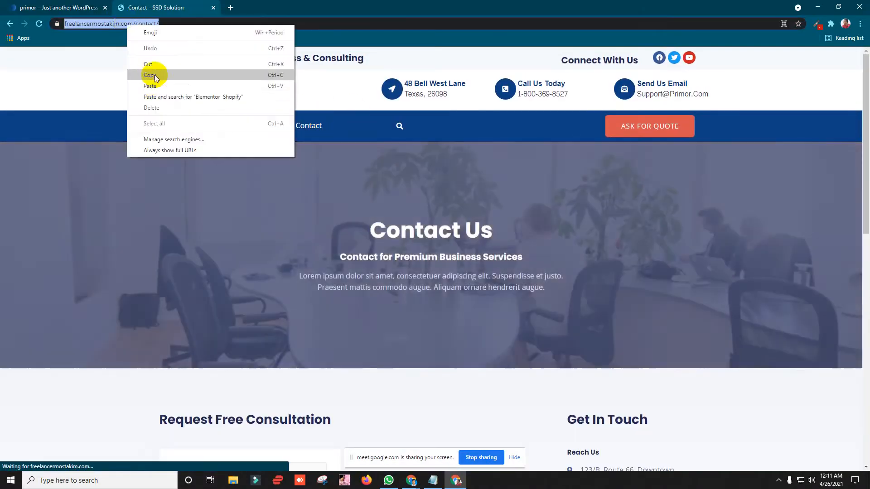
left_click(149, 74)
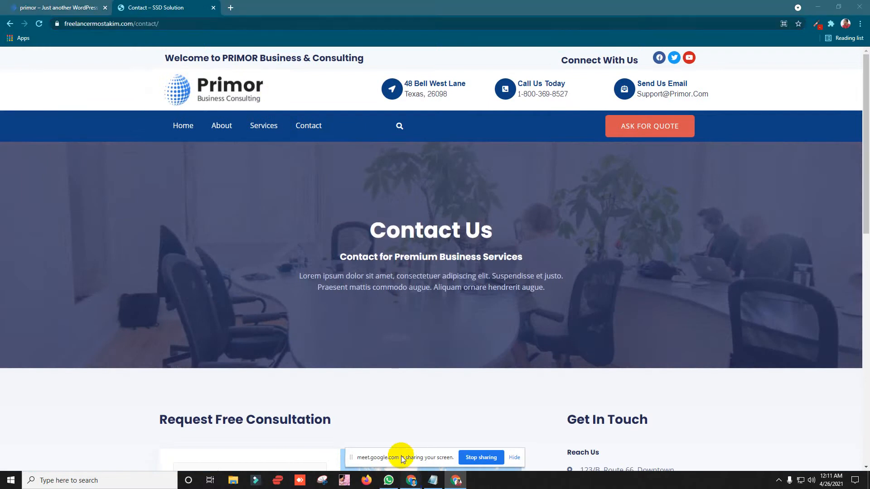
Step: Paste the Contact page URL into the Contact us button's link and update the page
mouse_move(410, 481)
left_click(362, 431)
left_click(42, 173)
key("ctrl+v")
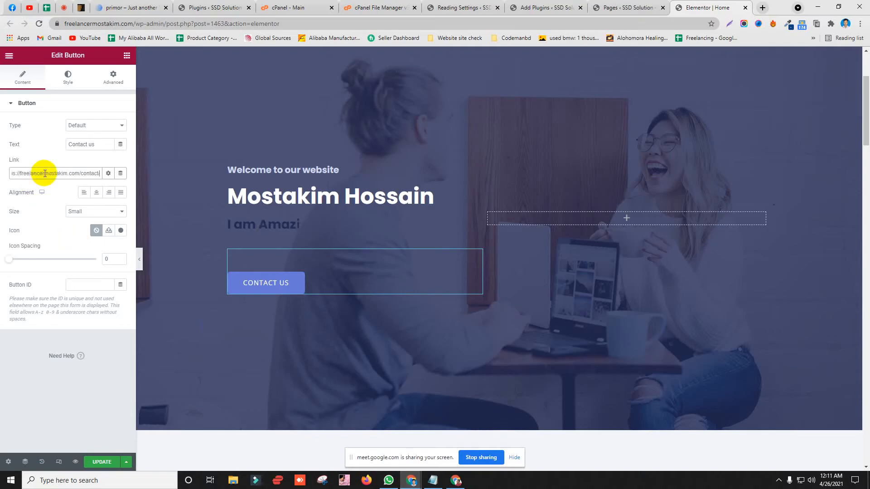
left_click(102, 462)
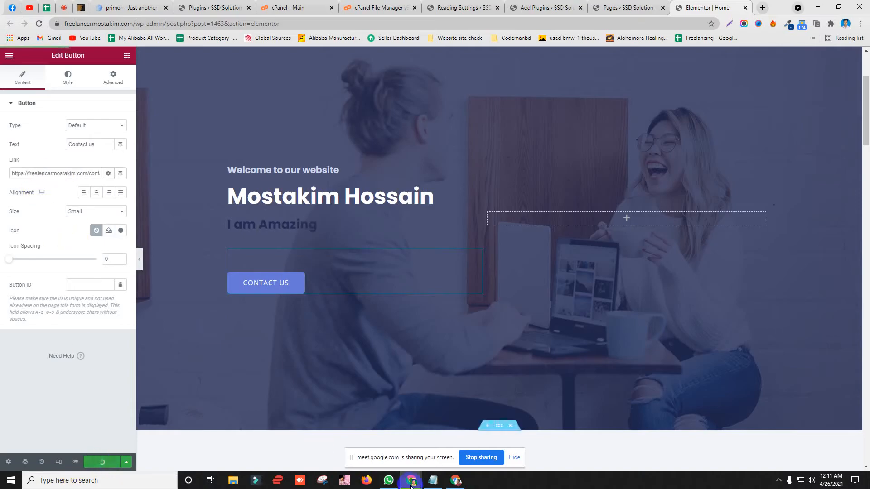
Step: View the live home page, then return to the editor
left_click(456, 481)
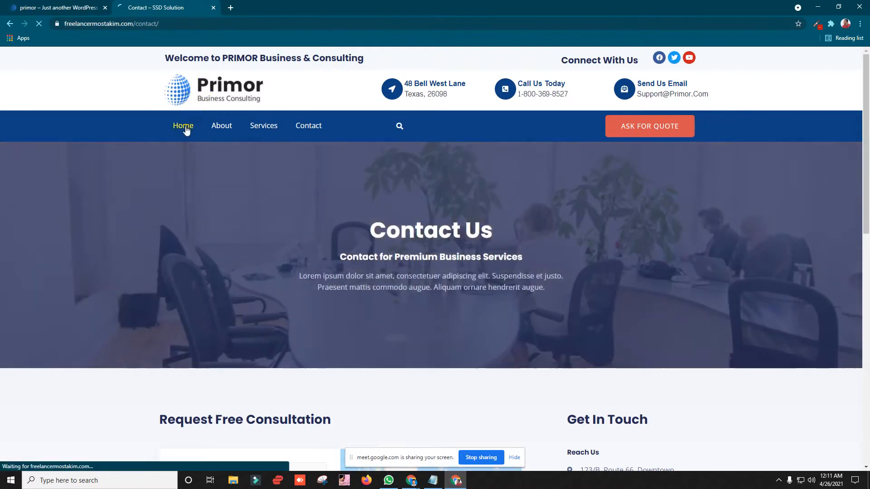
left_click(183, 127)
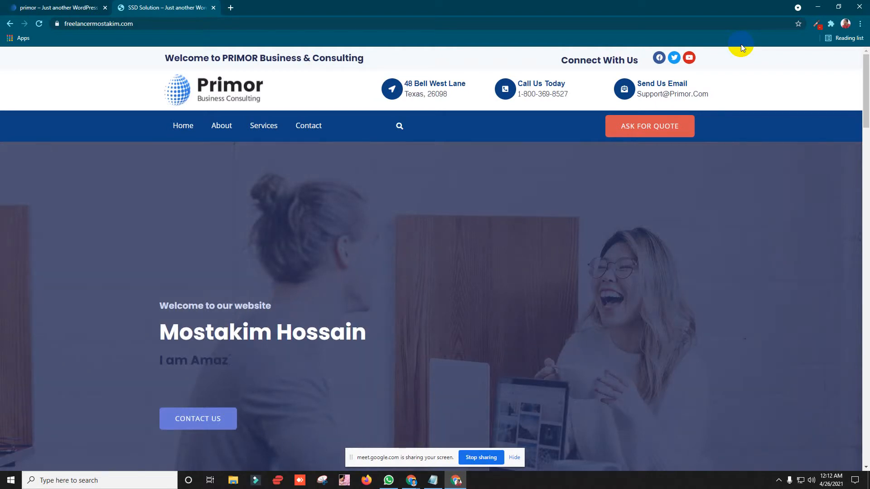
left_click(818, 6)
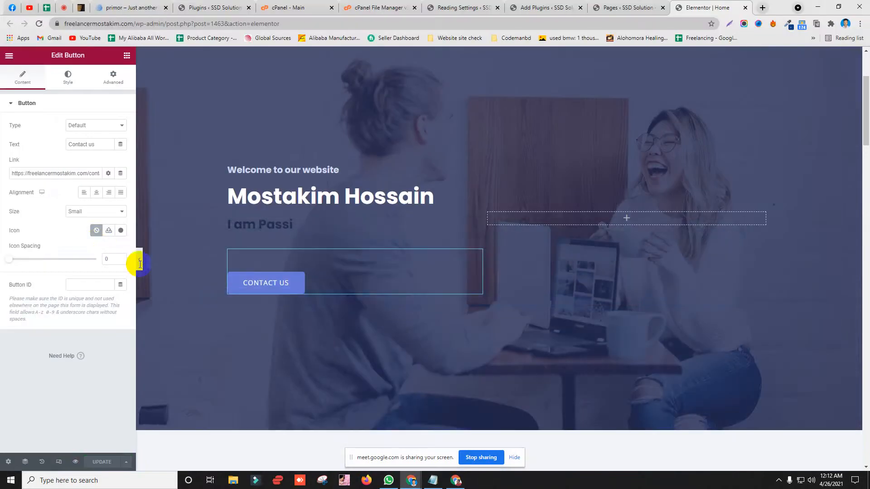
Step: Delete the empty right-hand hero column so the heading column spans the full width
scroll(314, 144, "up", 2)
scroll(326, 163, "down", 1)
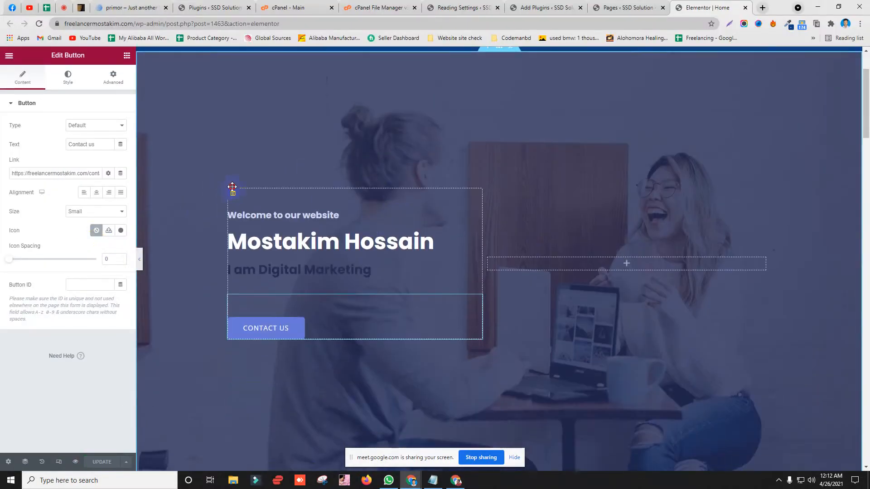
left_click_drag(232, 192, 239, 159)
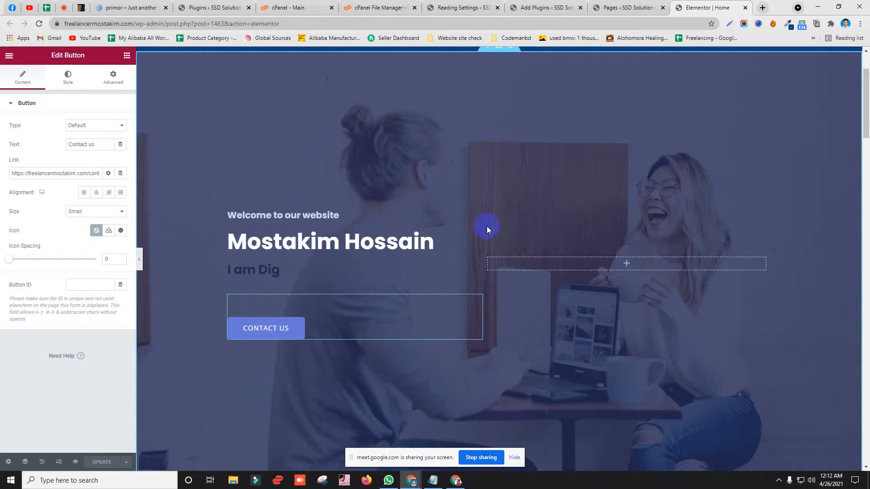
left_click(627, 265)
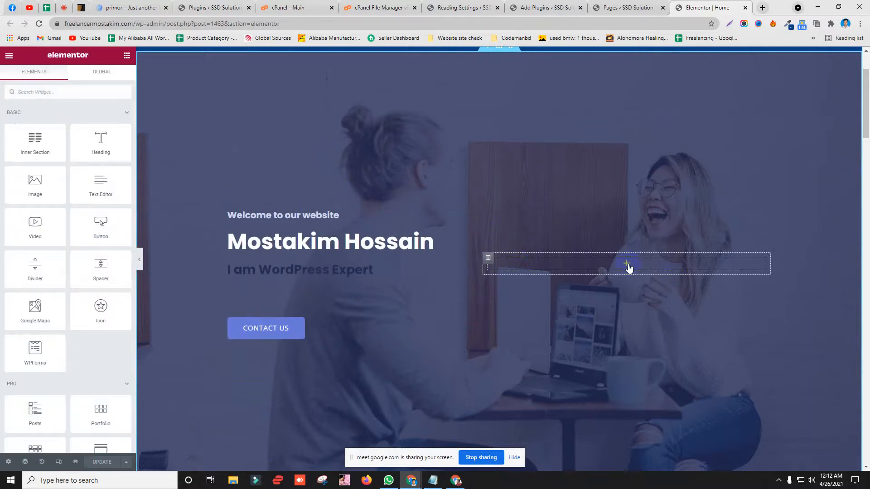
right_click(488, 258)
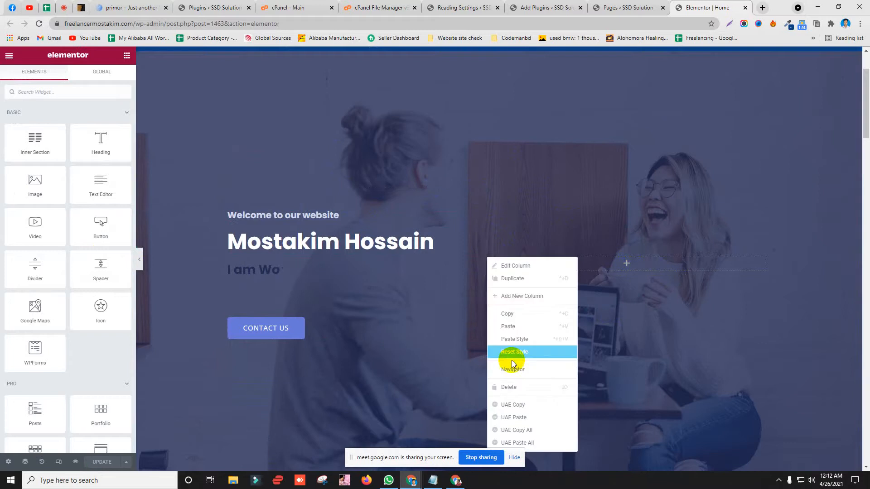
left_click(512, 388)
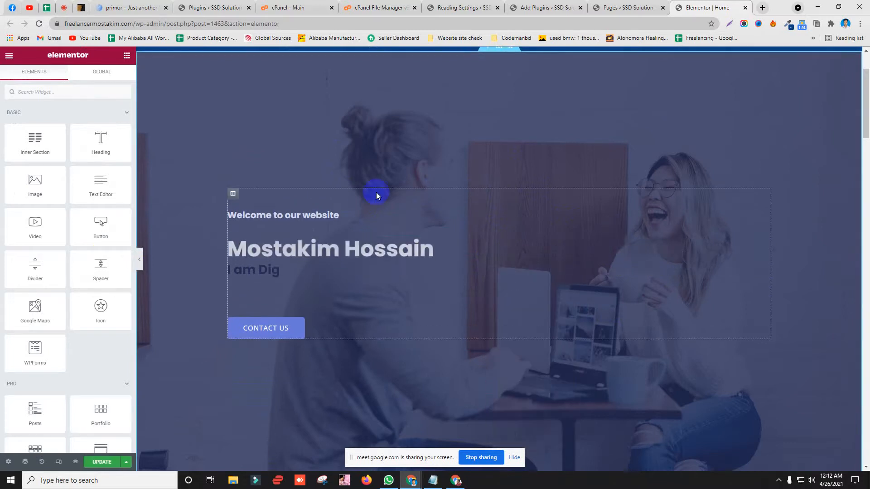
left_click(347, 255)
Step: Keep the name heading as H1 and select its title text
left_click(74, 233)
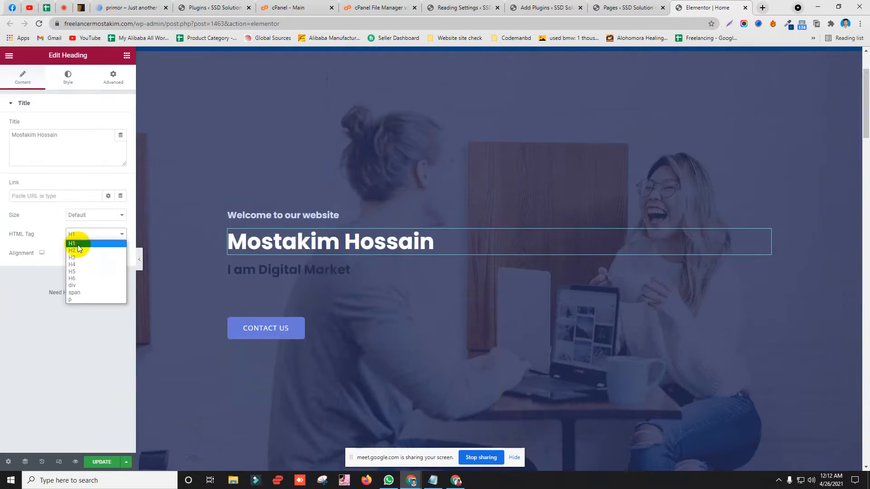
left_click(81, 245)
left_click_drag(68, 135, 8, 135)
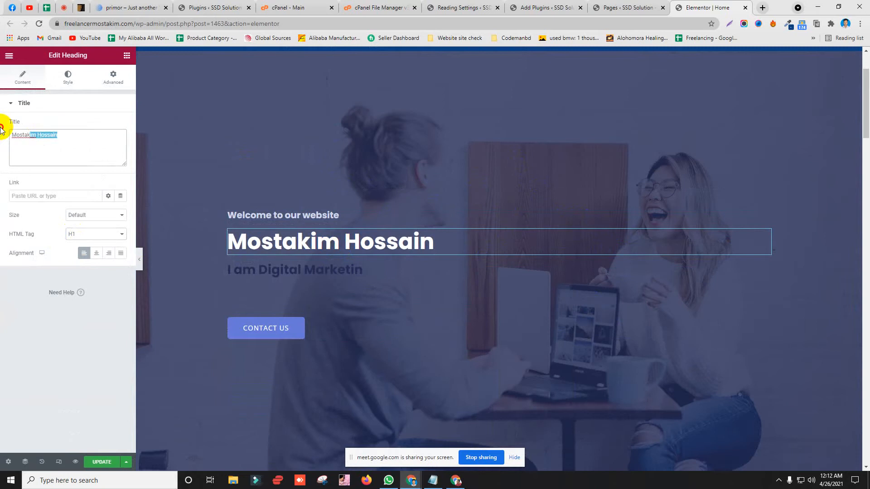
right_click(50, 135)
left_click(64, 173)
right_click(359, 243)
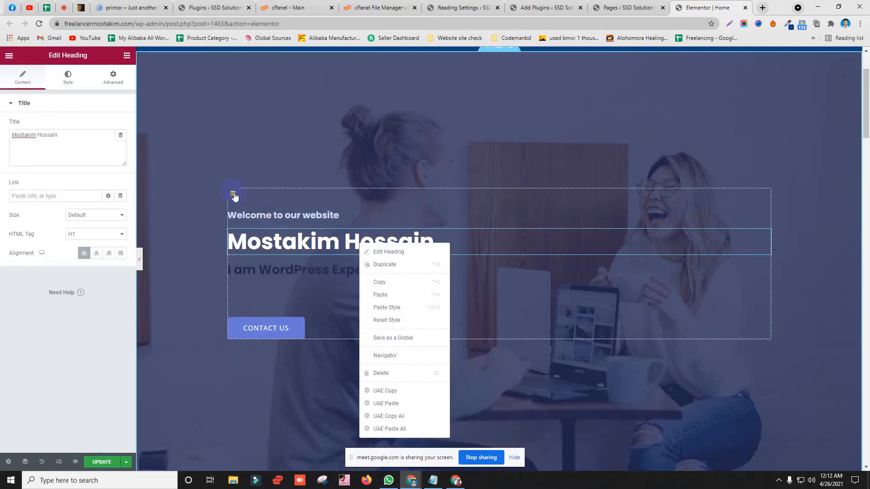
Step: In the hero column settings, try widget spacing 50 and 100, then clear it to default
left_click(232, 194)
left_click(114, 180)
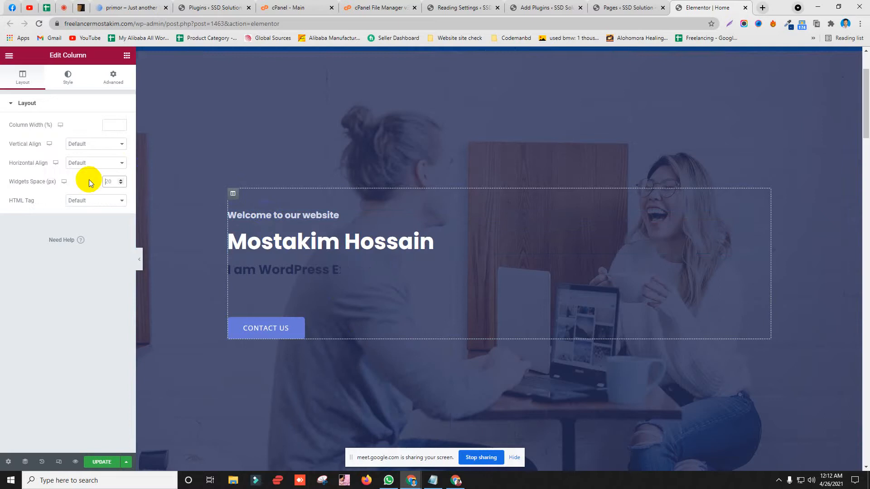
type("50")
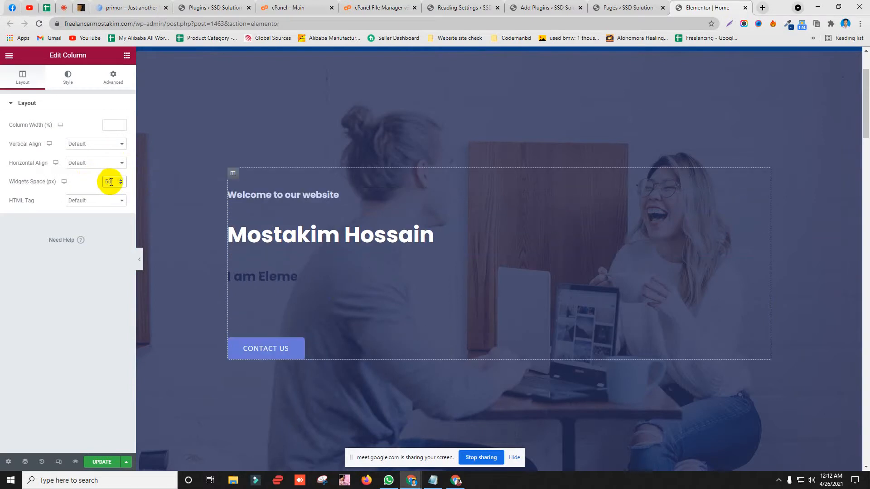
left_click_drag(116, 181, 91, 184)
type("100")
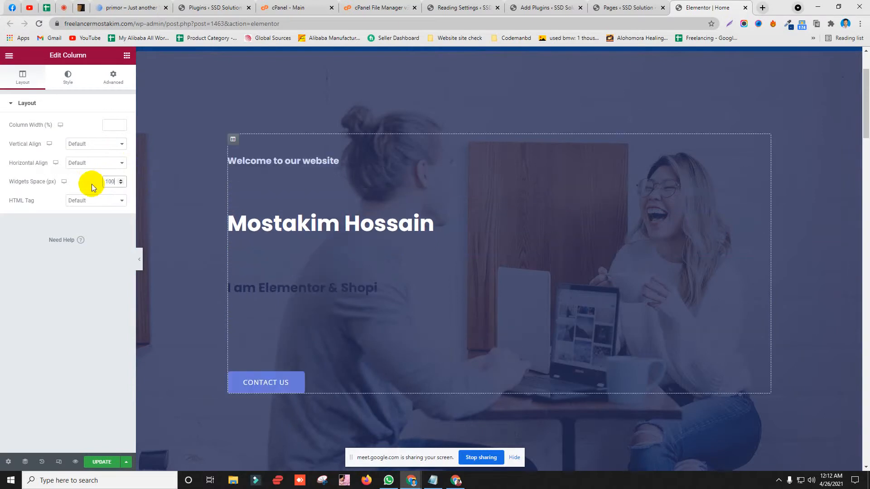
key("BackSpace")
key("BackSpace")
key("BackSpace")
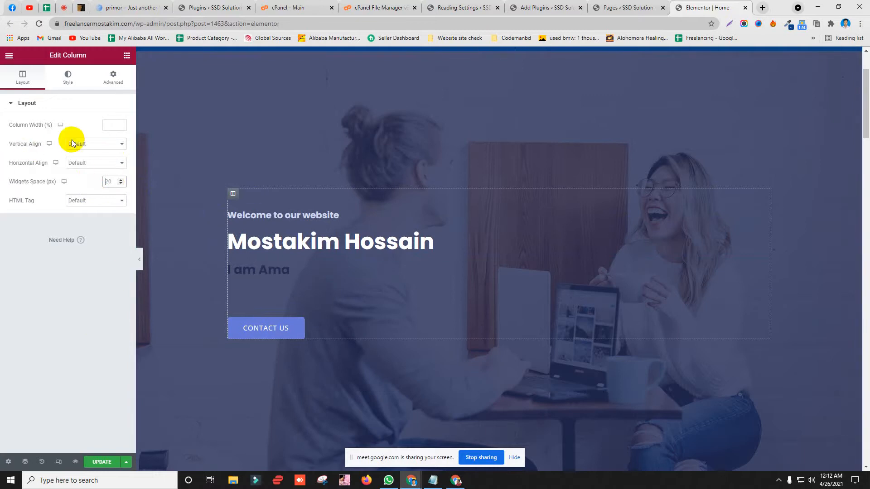
Step: Set the column to Top vertical align, Start horizontal align and a header HTML tag
left_click(92, 144)
left_click(88, 160)
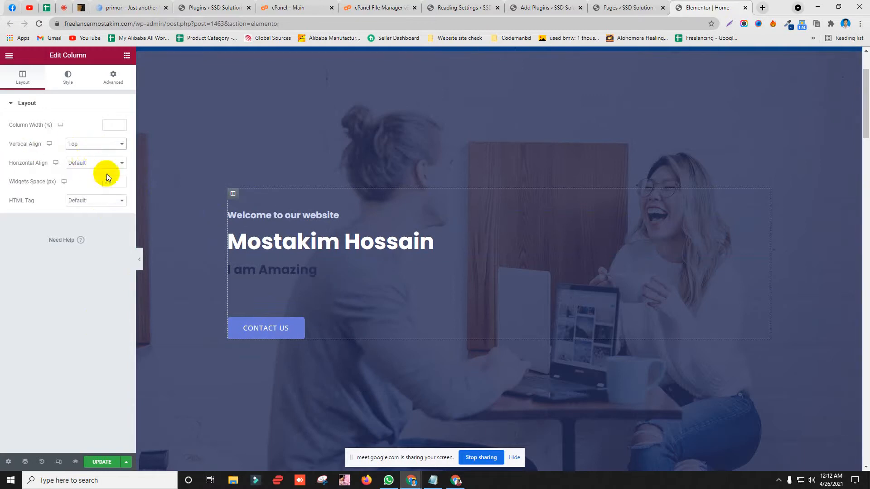
left_click(93, 163)
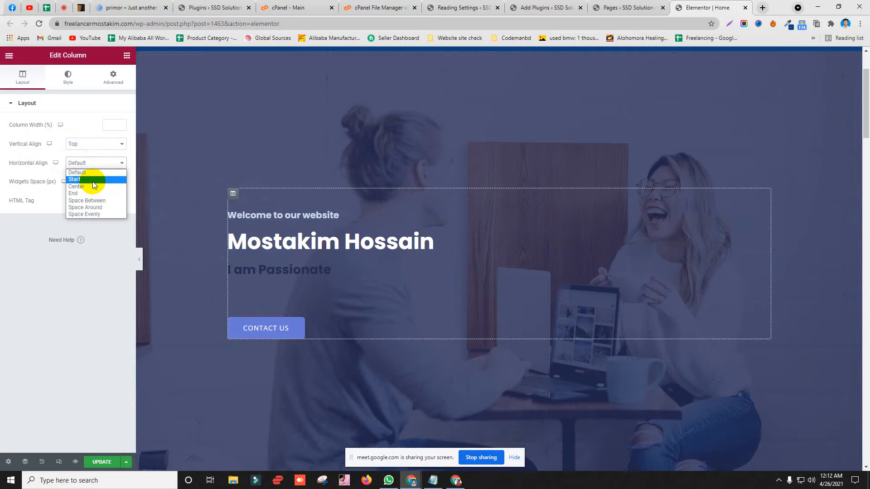
left_click(92, 180)
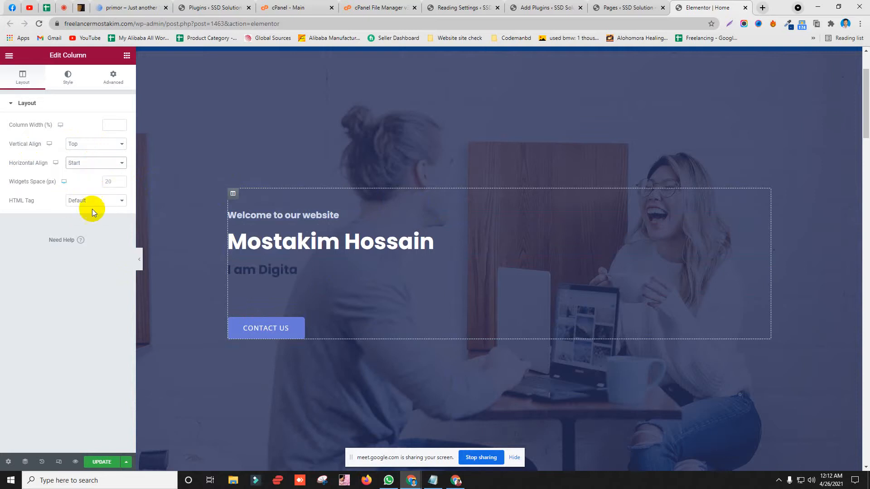
left_click(89, 201)
left_click(83, 226)
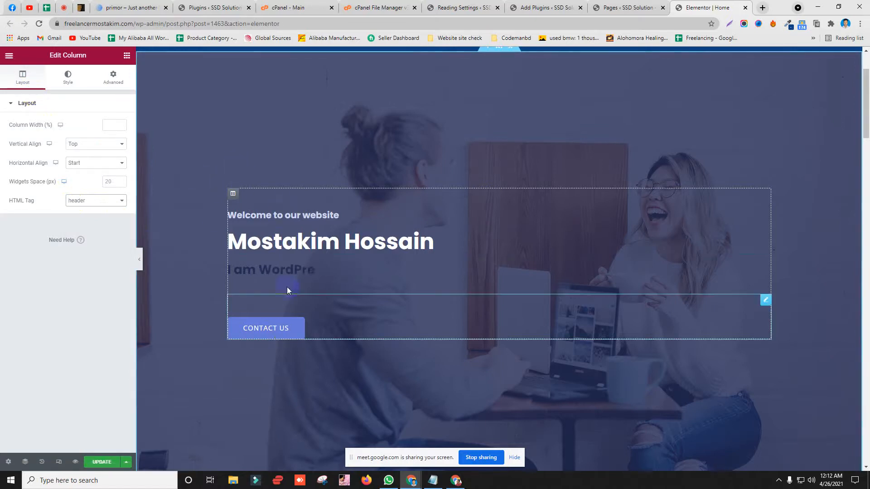
Step: Set the Fancy Heading text colour to #FFFFFF, update the page and switch to the live site
left_click(301, 270)
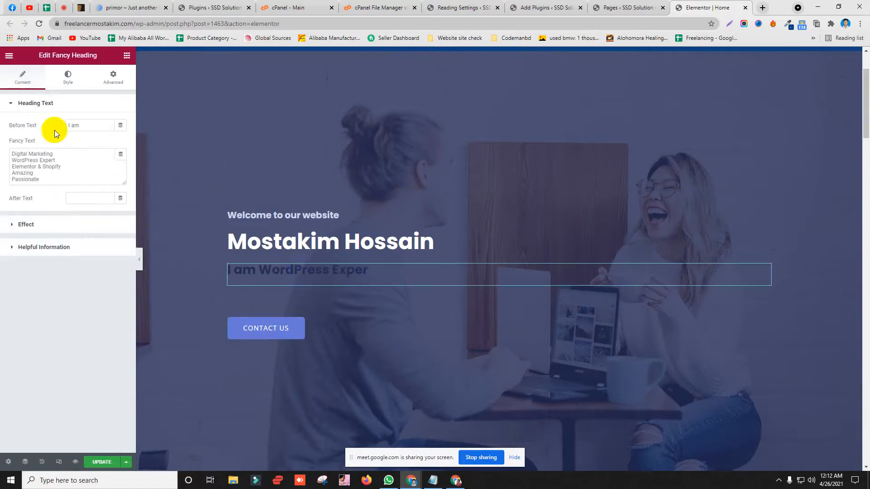
left_click(67, 78)
left_click(28, 245)
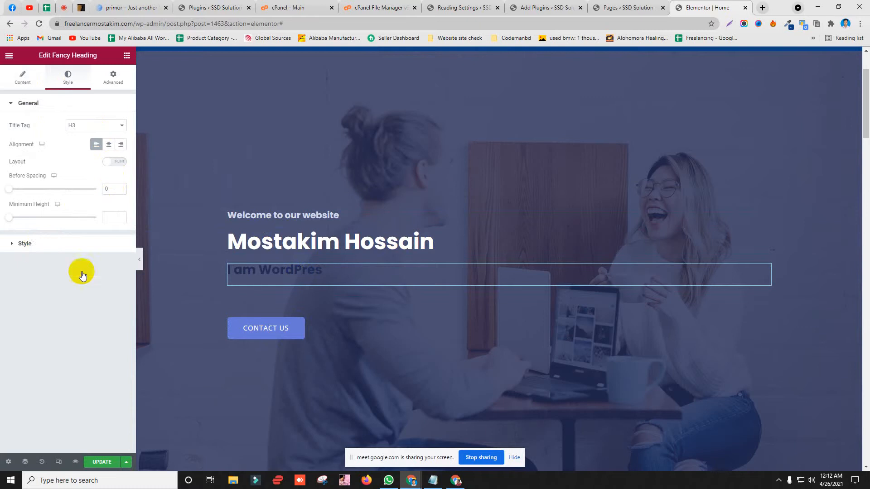
left_click(121, 168)
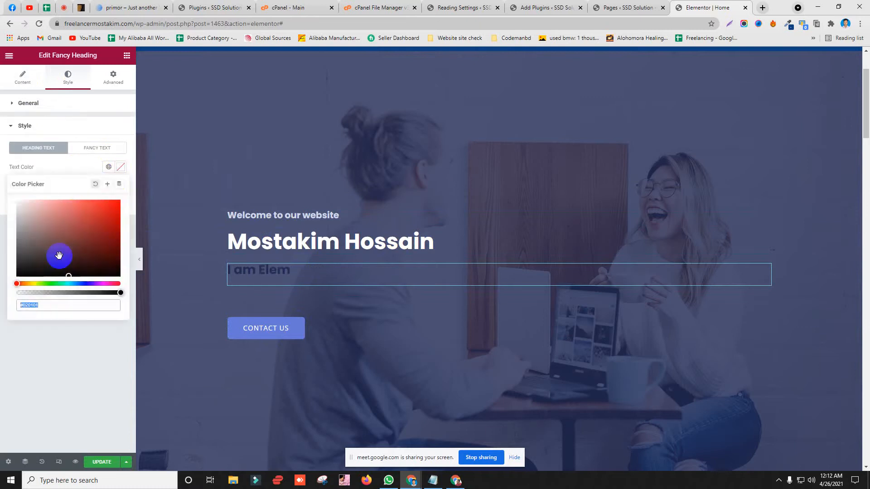
left_click_drag(26, 305, 72, 310)
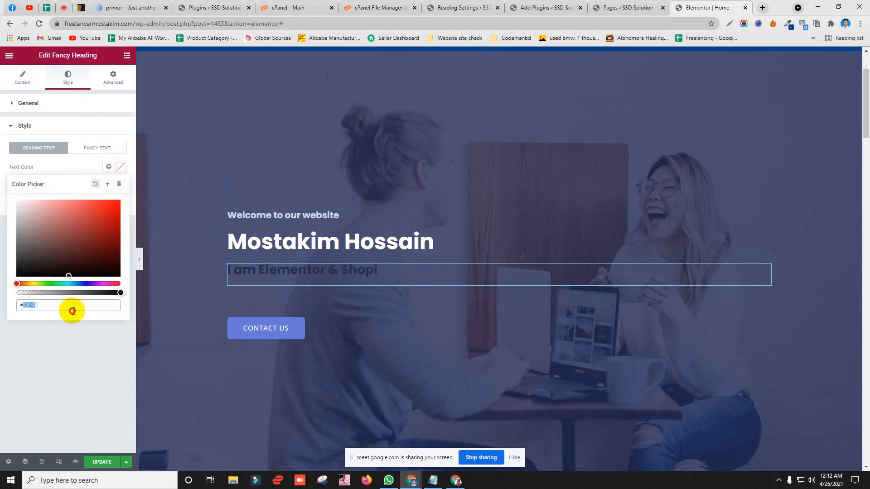
type("FFFFFF")
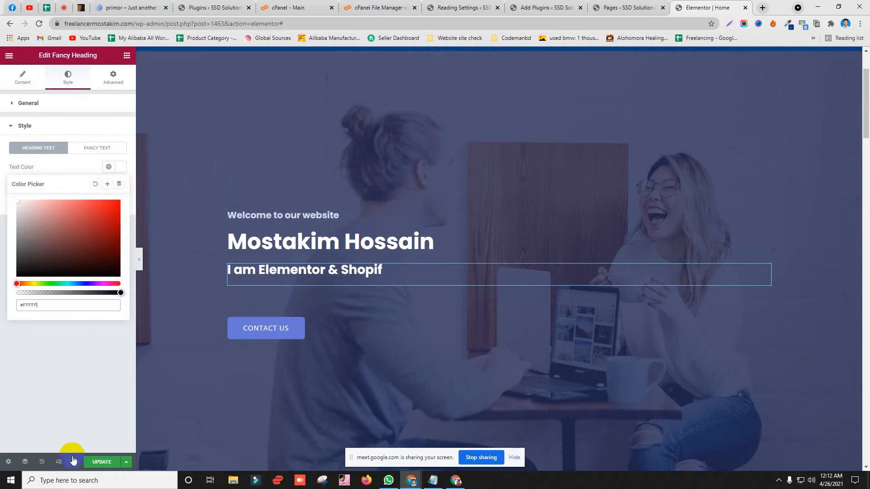
left_click(95, 462)
left_click(456, 480)
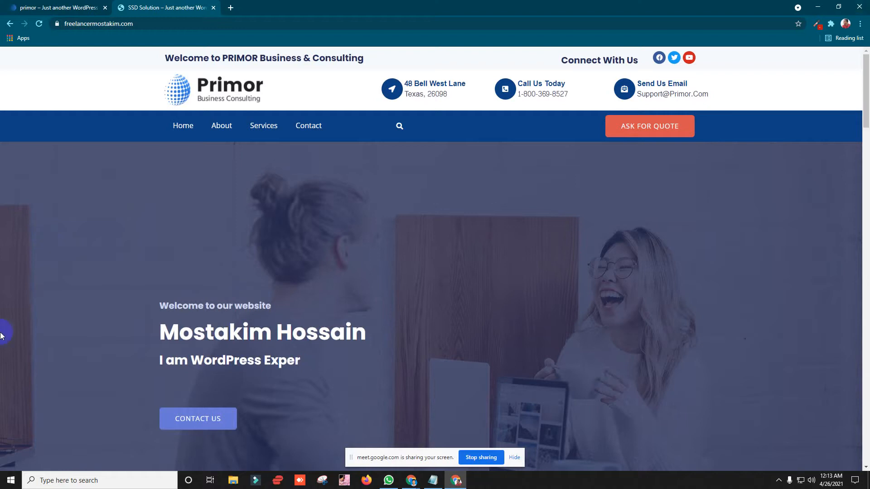
Step: Back in the editor, select the 'How can we help you?' heading's title text
left_click(818, 7)
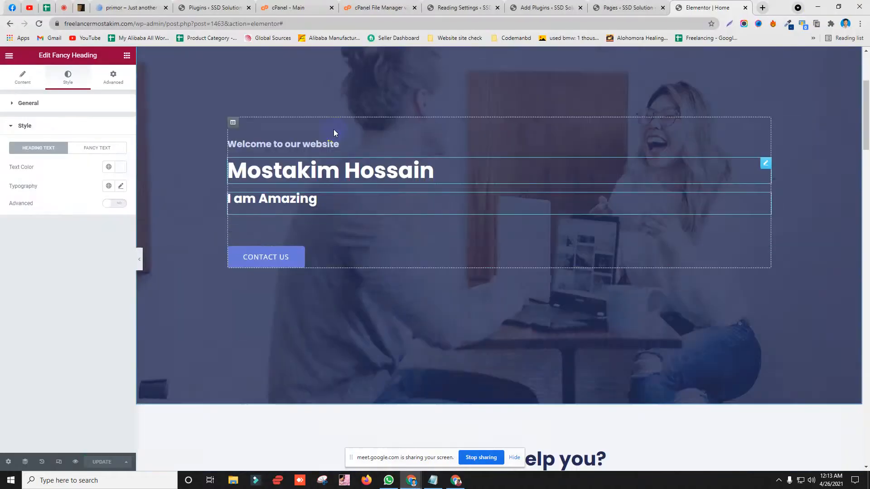
scroll(512, 123, "down", 6)
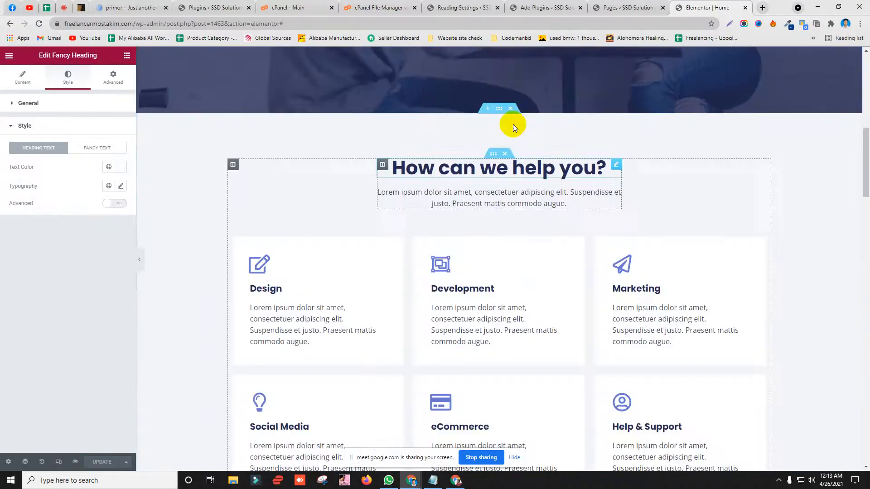
left_click(414, 171)
left_click_drag(78, 136, 2, 136)
Step: Glance at the live home page again, then scroll the editor back to the hero
left_click(455, 480)
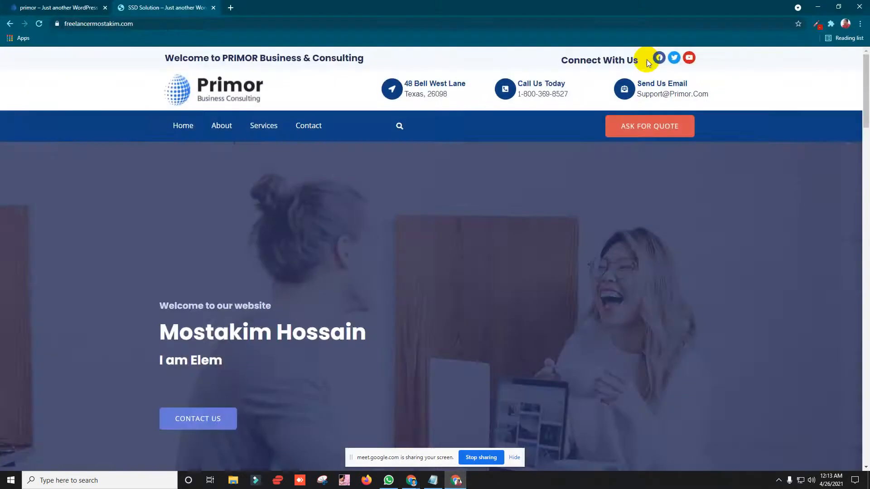
left_click(818, 6)
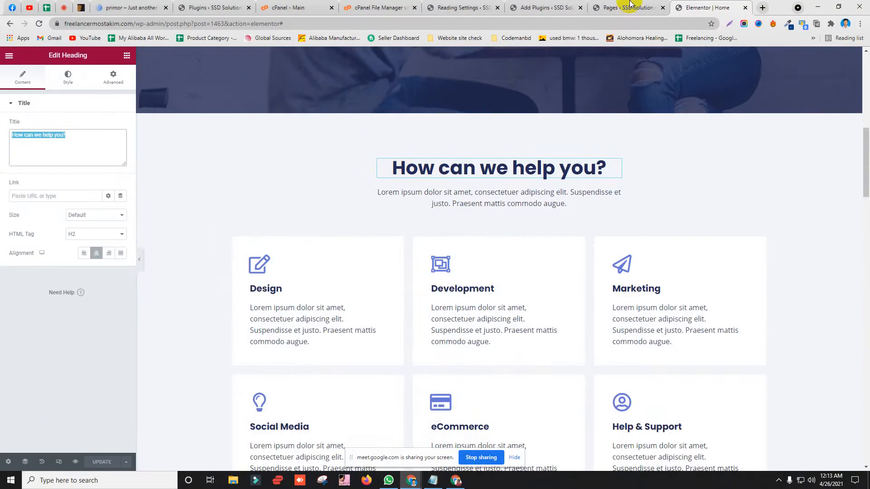
scroll(542, 214, "up", 5)
scroll(484, 129, "up", 3)
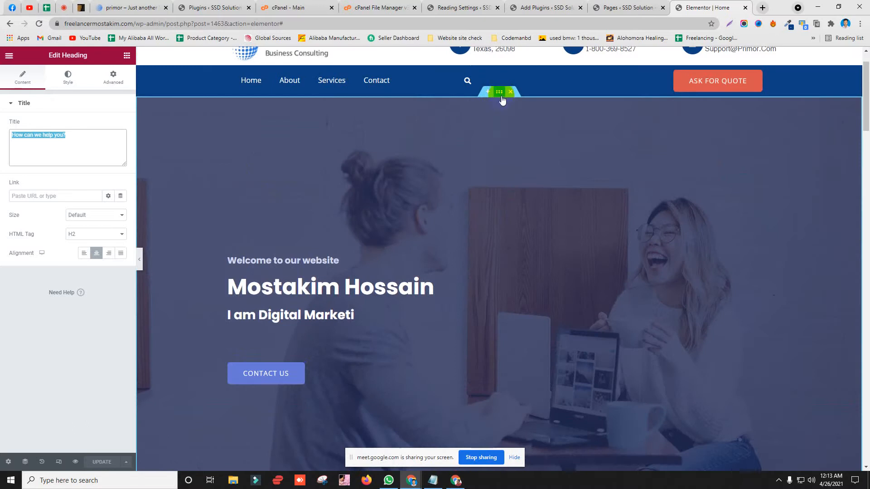
scroll(318, 235, "down", 2)
scroll(186, 399, "up", 1)
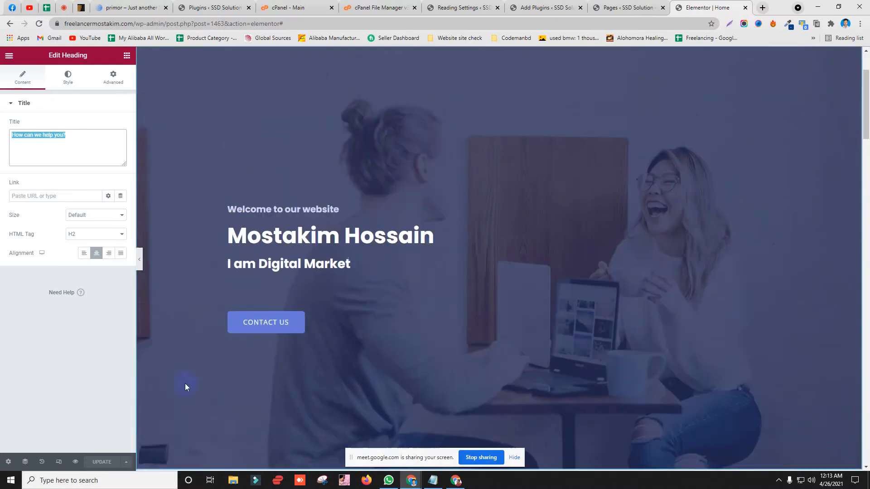
scroll(152, 73, "up", 2)
scroll(243, 196, "down", 2)
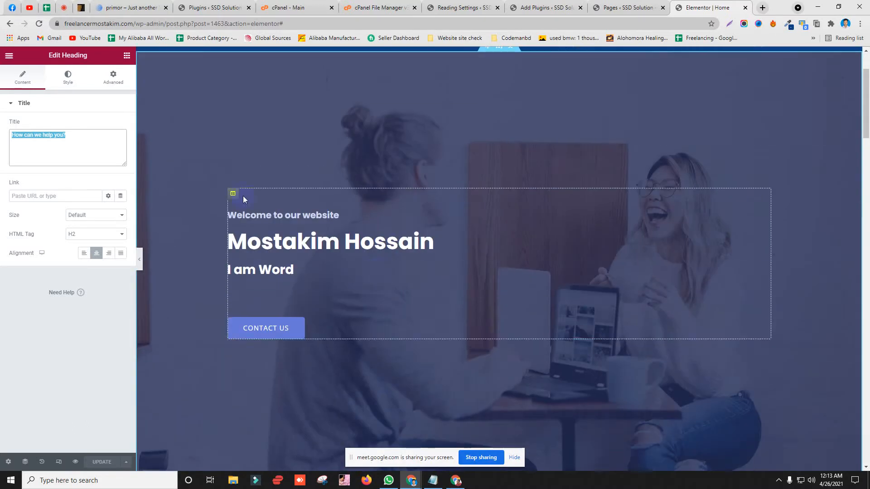
scroll(158, 298, "up", 2)
scroll(208, 258, "down", 2)
scroll(515, 114, "up", 1)
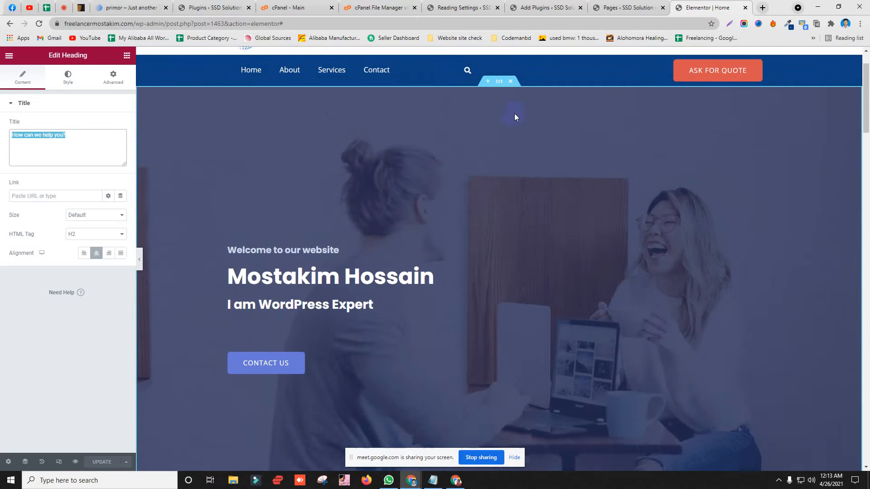
Step: Delete the hero section's background image and open the file picker from Insert Media's Upload files tab
left_click(499, 93)
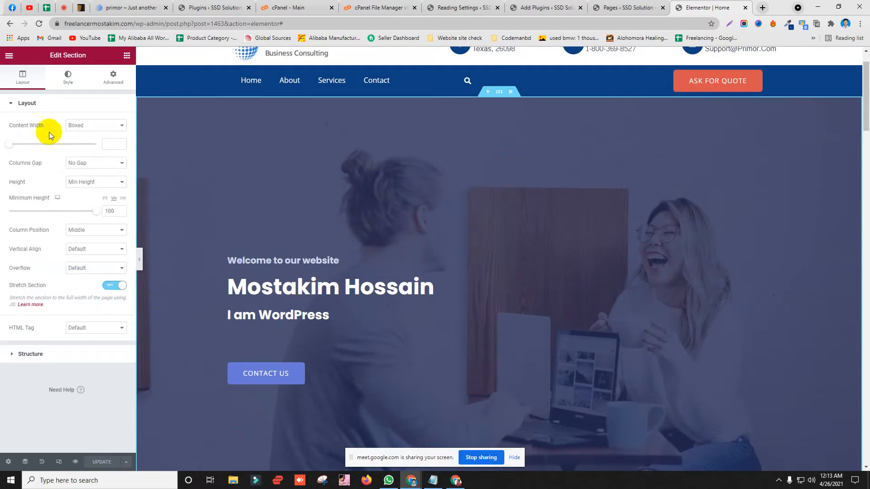
left_click(68, 79)
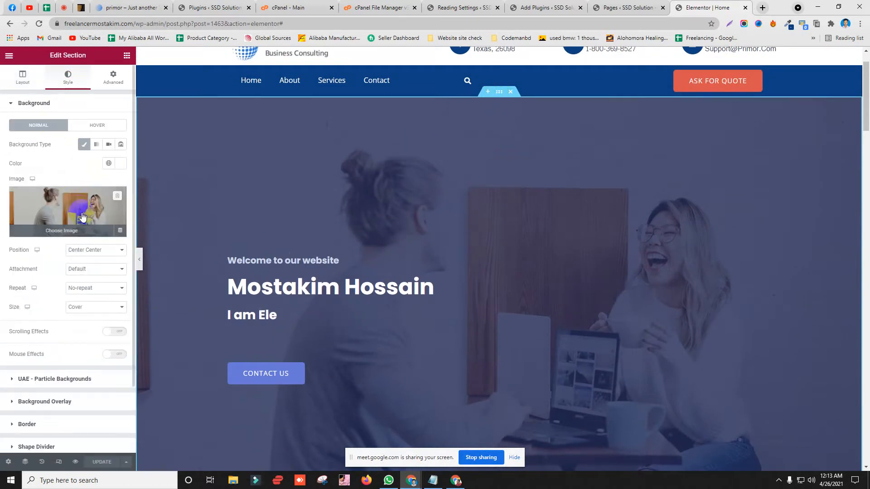
left_click(116, 198)
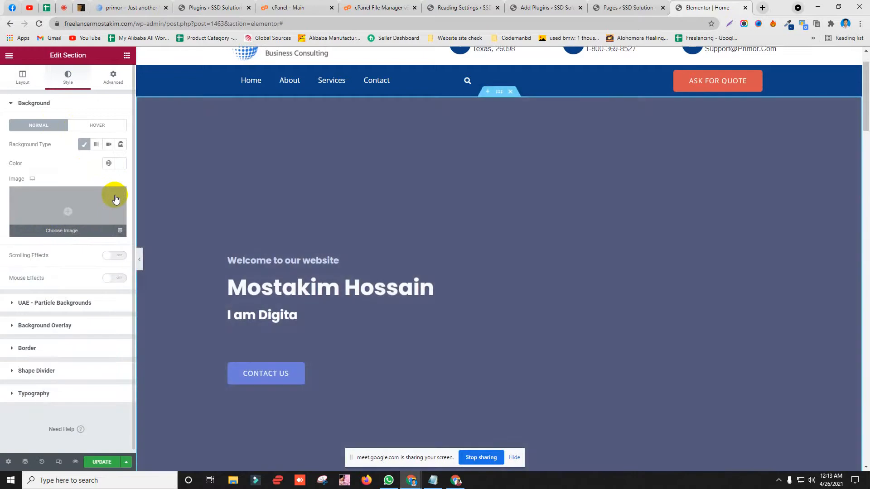
left_click(87, 204)
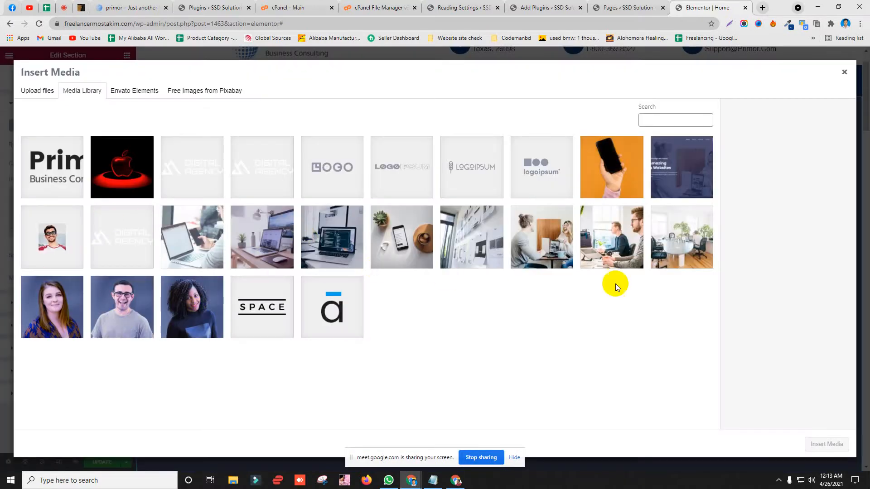
left_click(694, 260)
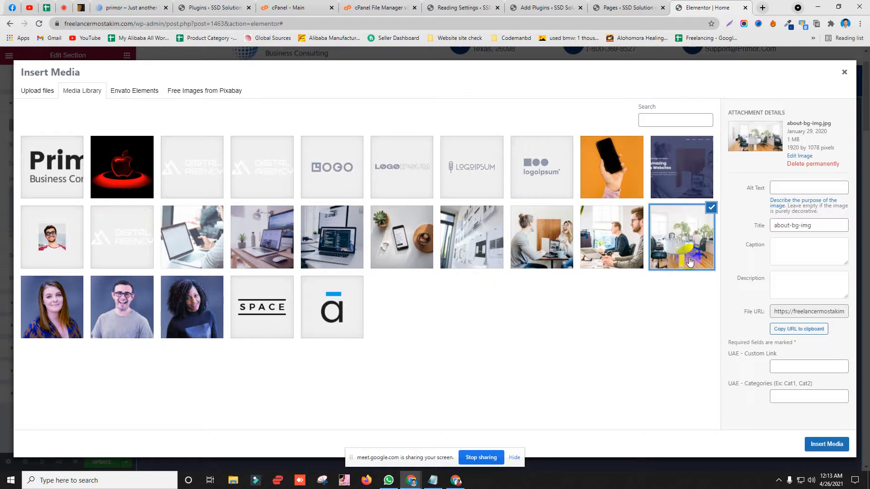
left_click(37, 91)
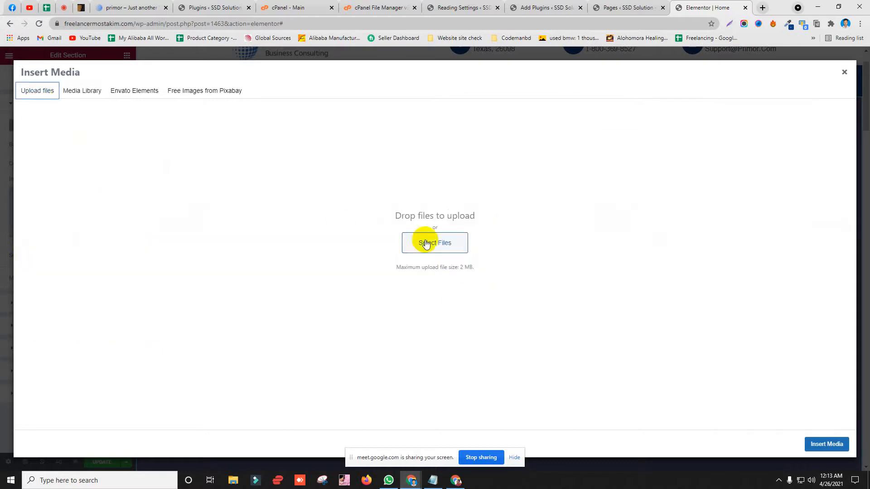
left_click(450, 263)
Step: Search the Open dialog's folders (Downloads, Desktop, Pictures, C: drive and others) for the image
left_click(46, 123)
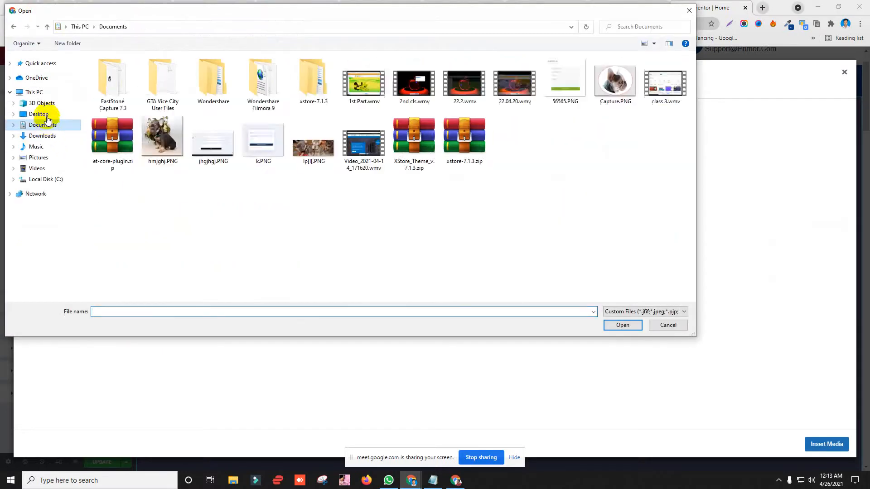
left_click(47, 116)
left_click(51, 136)
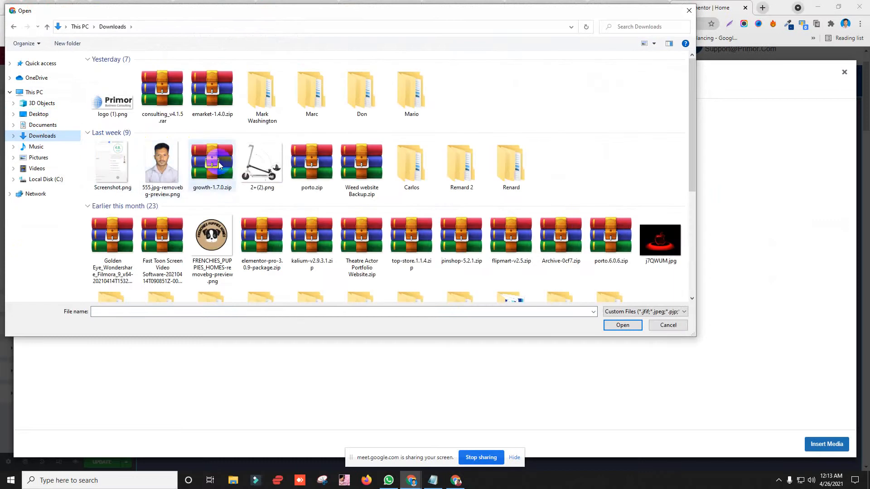
scroll(379, 166, "down", 5)
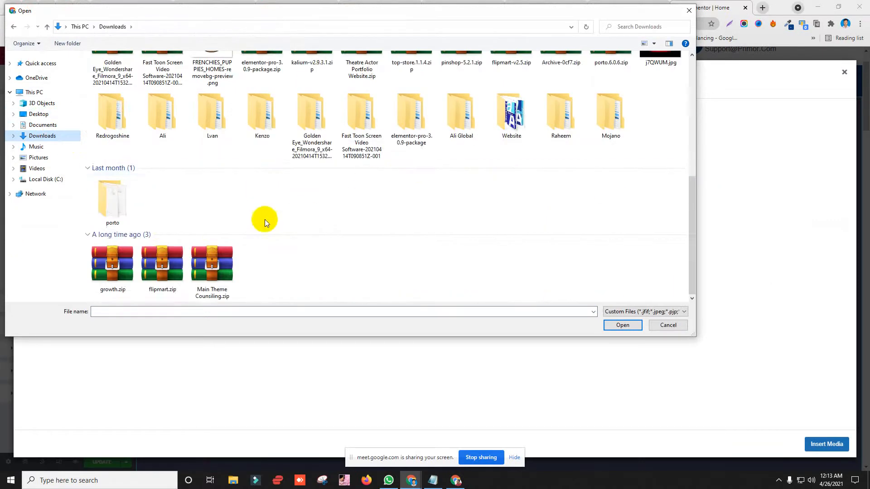
scroll(265, 219, "up", 5)
left_click(36, 114)
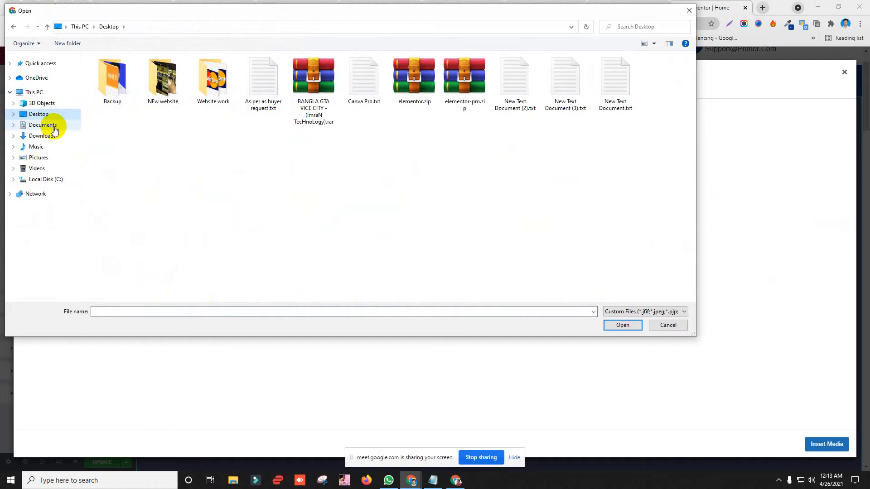
left_click(54, 126)
left_click(47, 135)
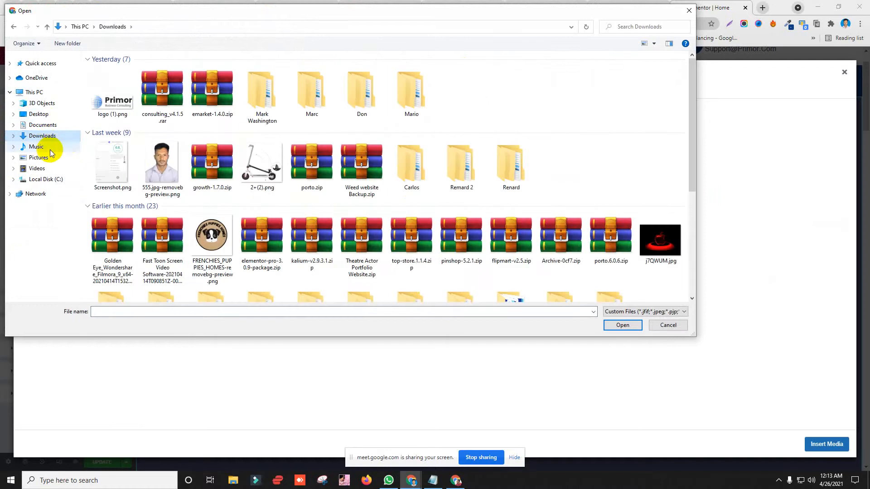
left_click(36, 146)
left_click(45, 159)
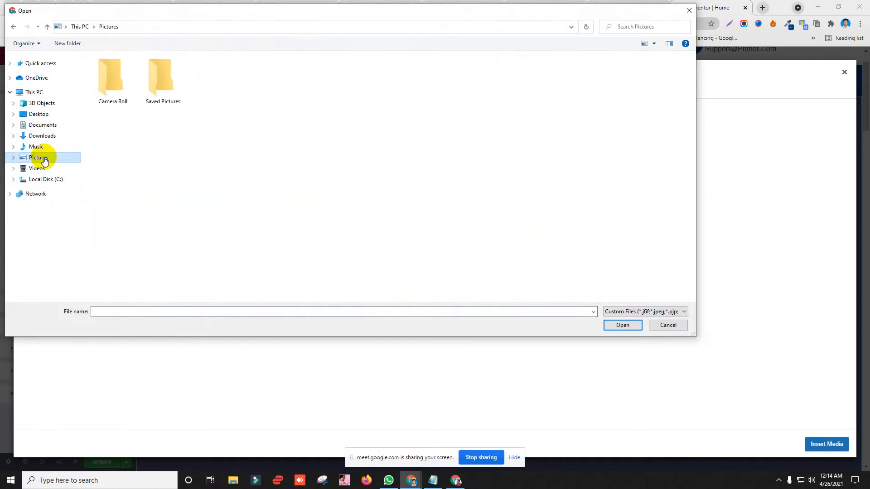
left_click(36, 169)
left_click(38, 180)
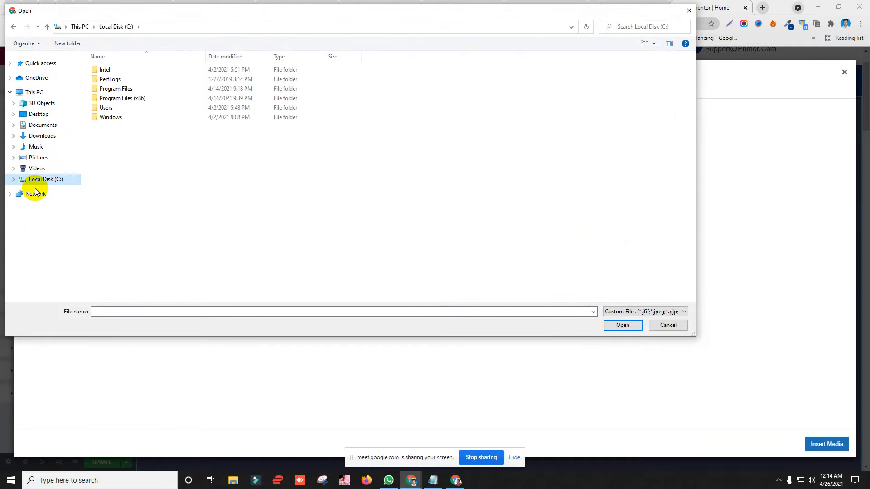
left_click(33, 194)
left_click(41, 107)
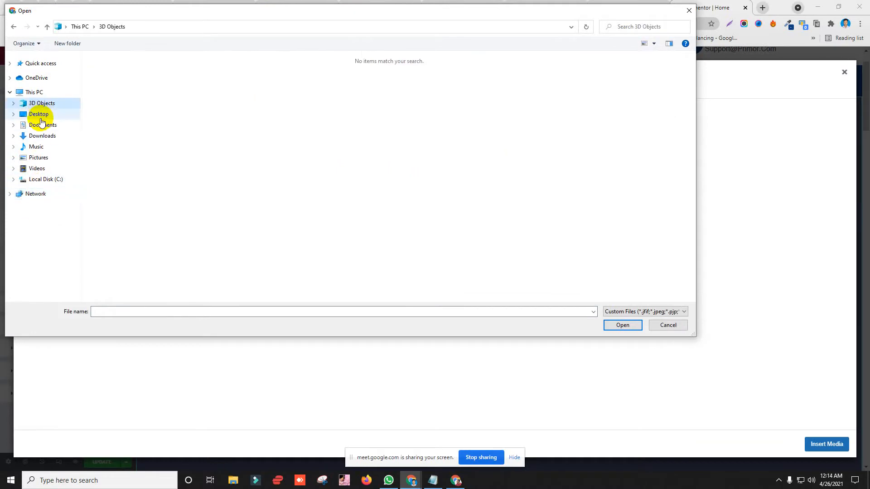
left_click(40, 117)
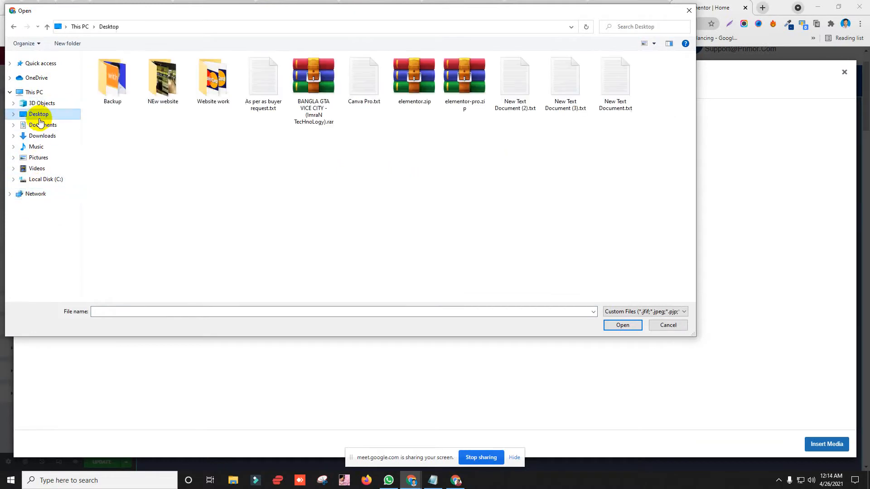
Step: Check the Desktop Backup folder, then upload hmjghj.PNG from Documents
double_click(112, 77)
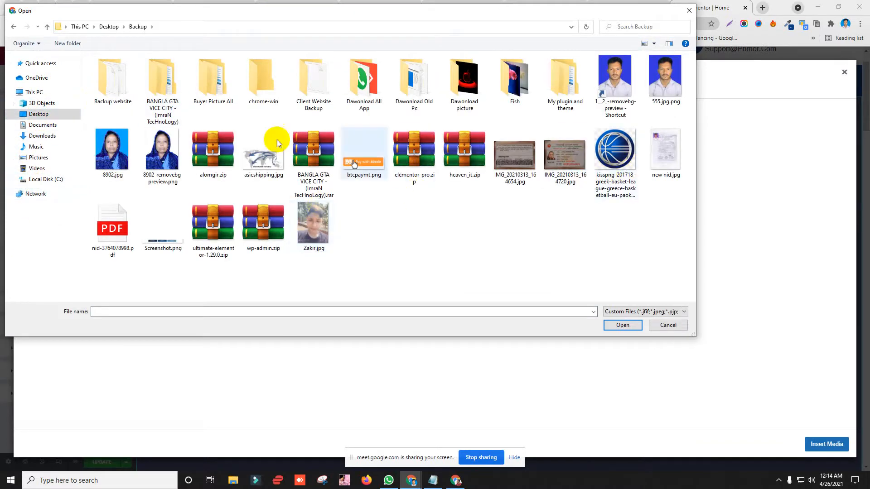
left_click(361, 75)
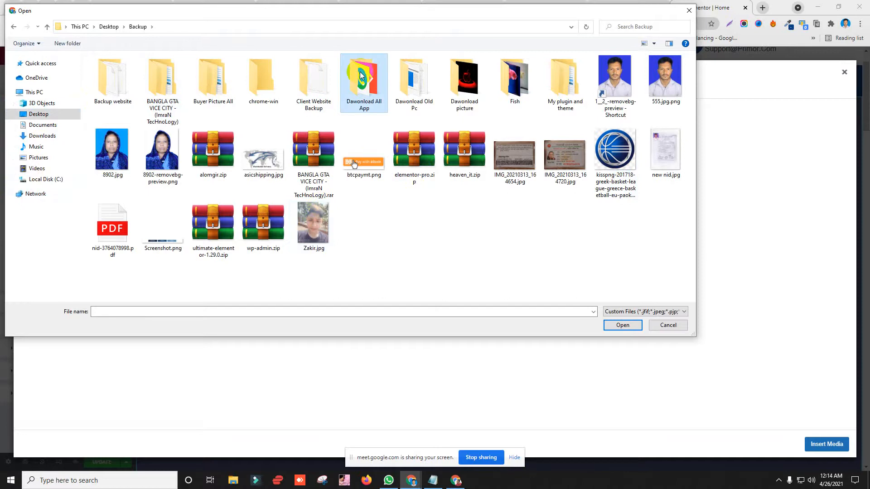
left_click(42, 125)
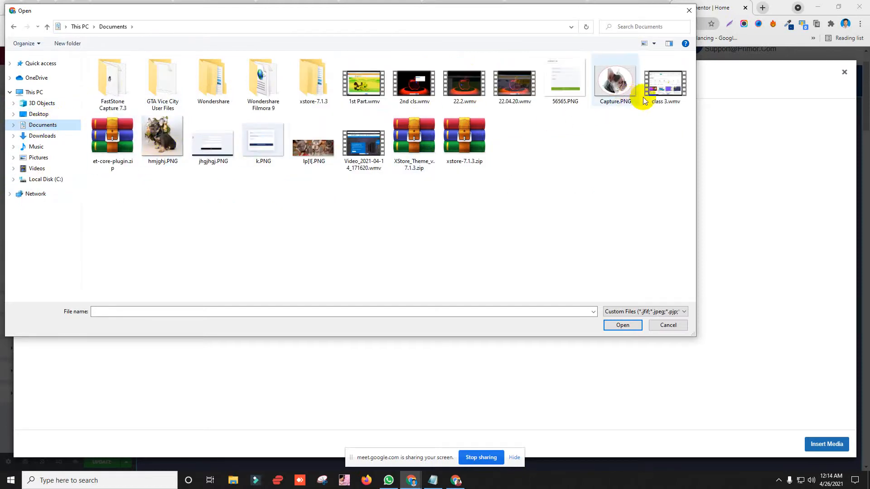
double_click(146, 132)
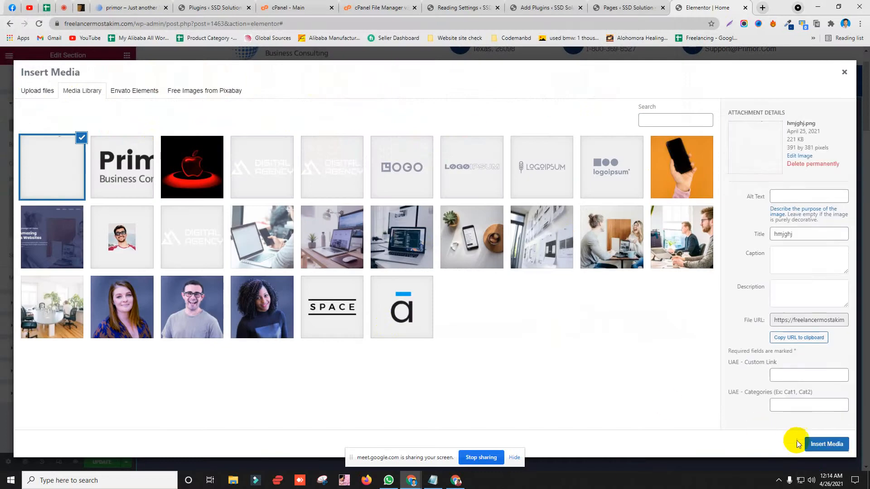
Step: Insert the uploaded dog picture as background, then remove it and close the media library unused
left_click(826, 444)
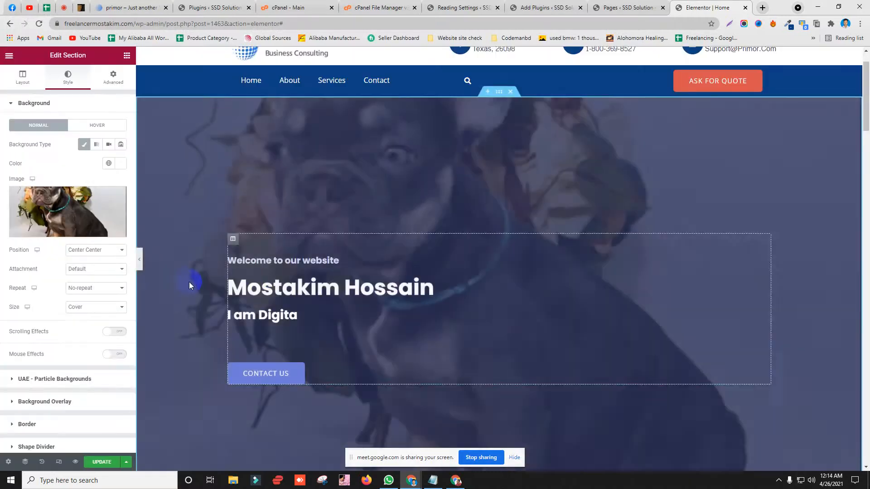
scroll(178, 275, "down", 2)
scroll(188, 278, "up", 3)
scroll(189, 278, "down", 2)
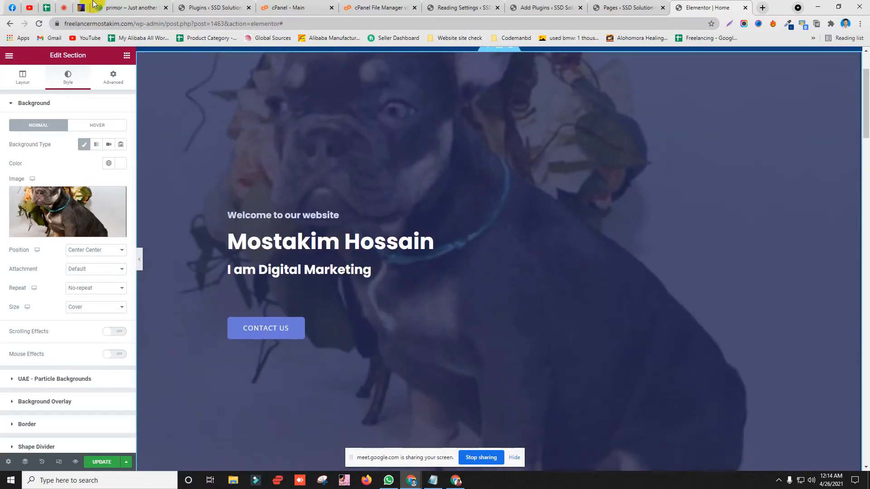
mouse_move(117, 197)
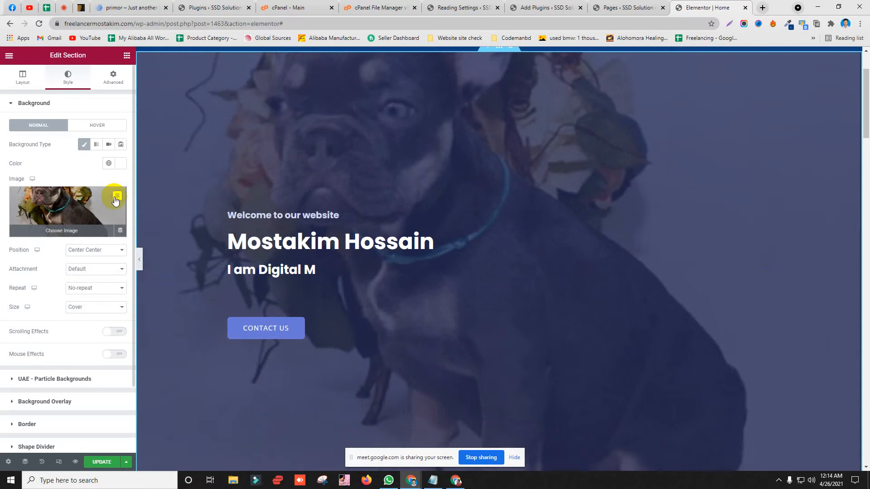
left_click(116, 196)
left_click(66, 206)
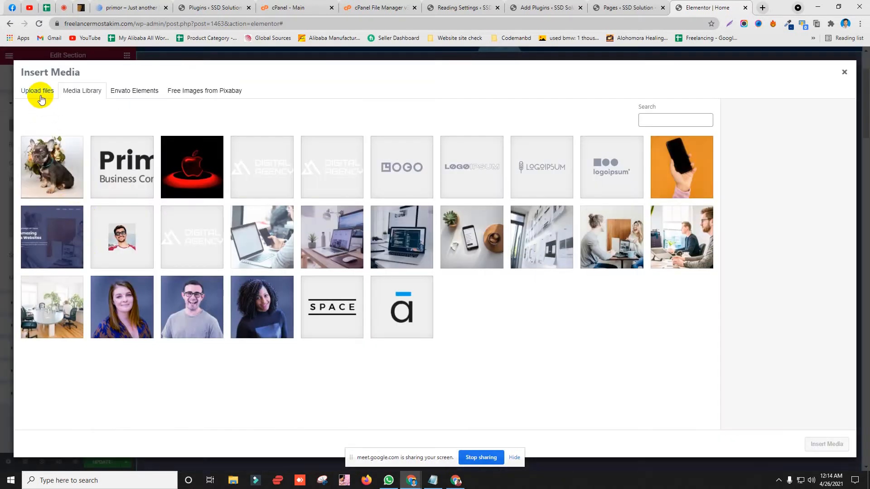
left_click(844, 72)
scroll(308, 238, "up", 2)
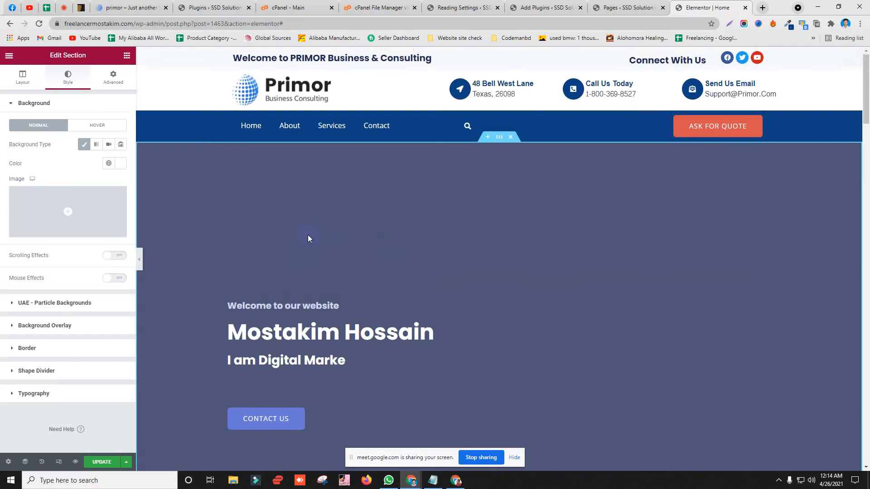
scroll(308, 238, "down", 2)
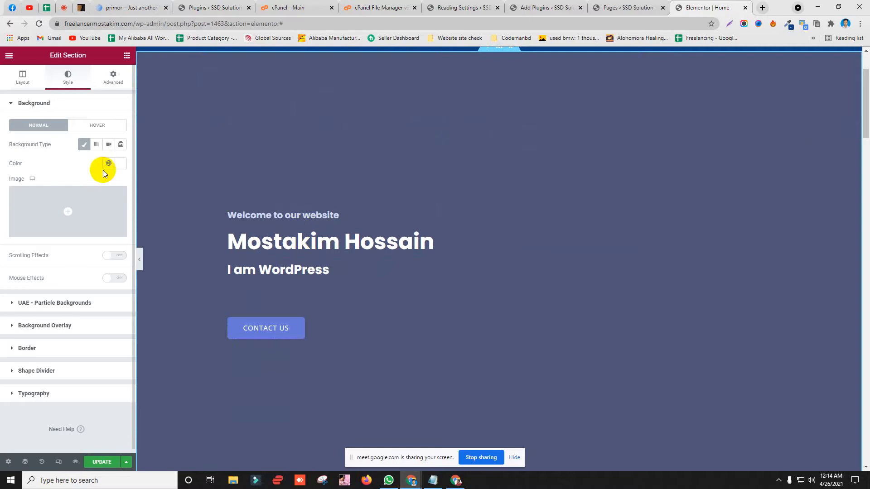
Step: Set home-hero-bg from the Media Library as the hero section's background image
left_click(50, 324)
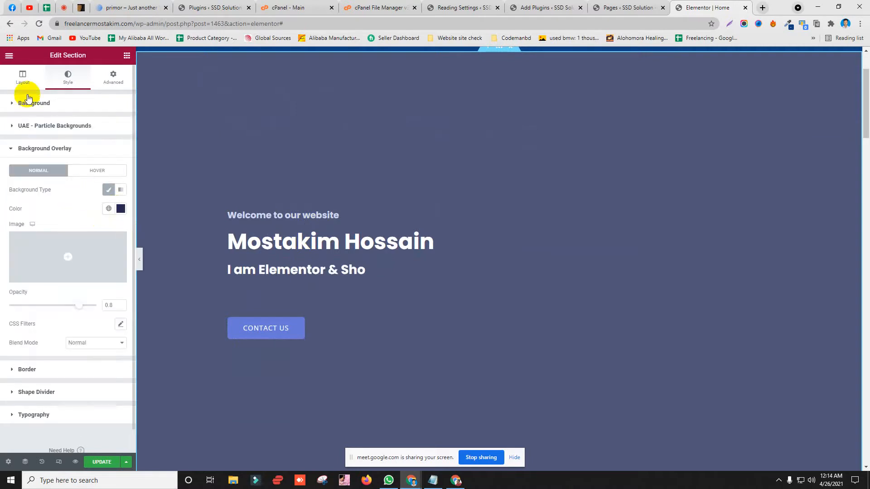
left_click(22, 77)
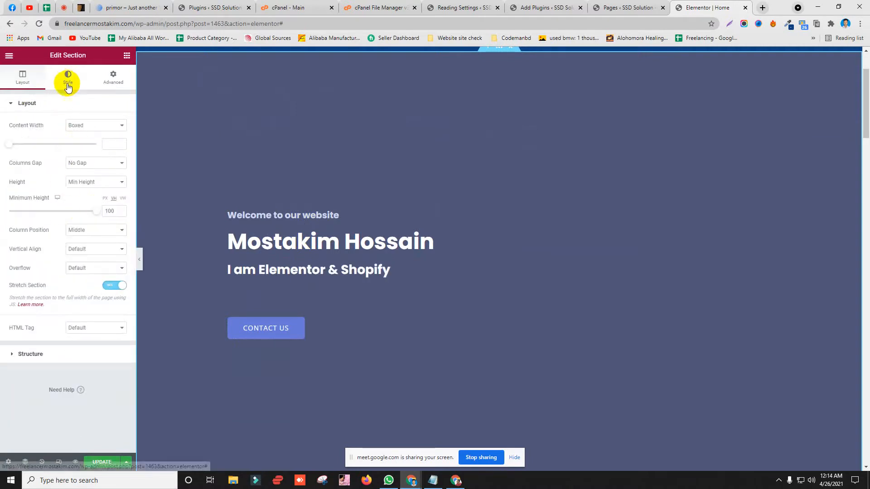
left_click(67, 84)
left_click(64, 216)
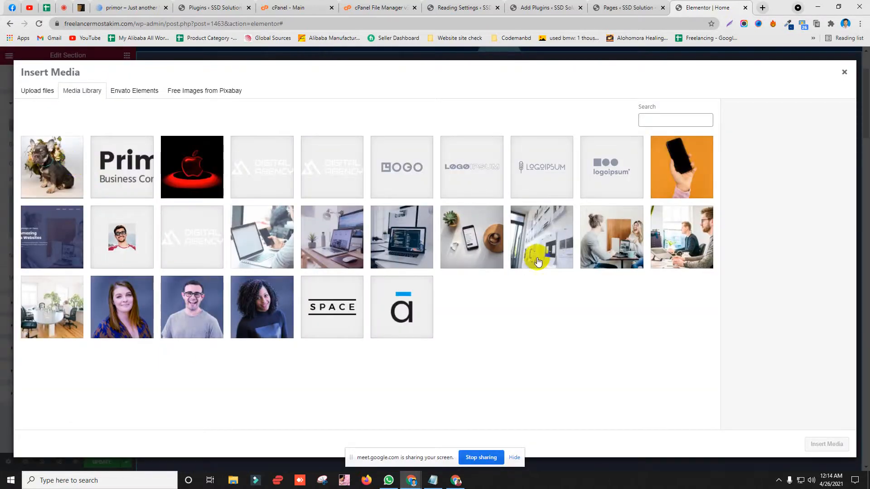
left_click(620, 250)
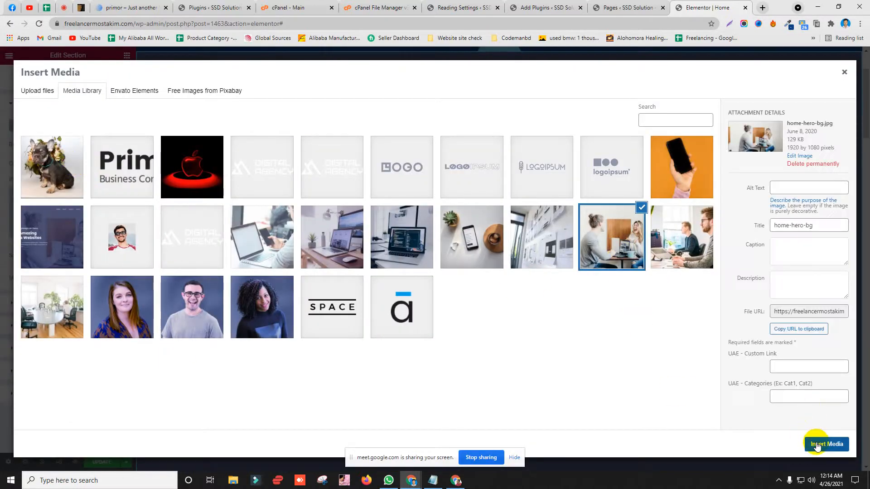
left_click(815, 444)
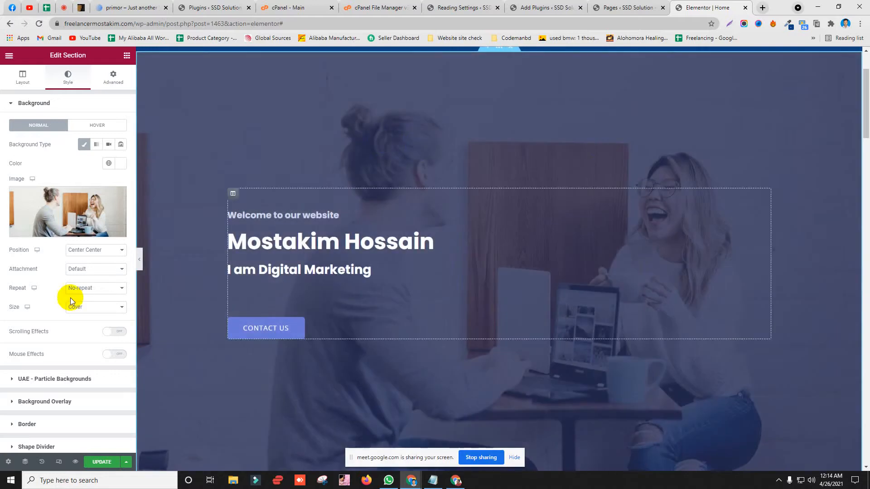
scroll(73, 268, "down", 2)
Step: Clear the hero's #242A56 overlay colour and cancel creating a new global colour
left_click(49, 323)
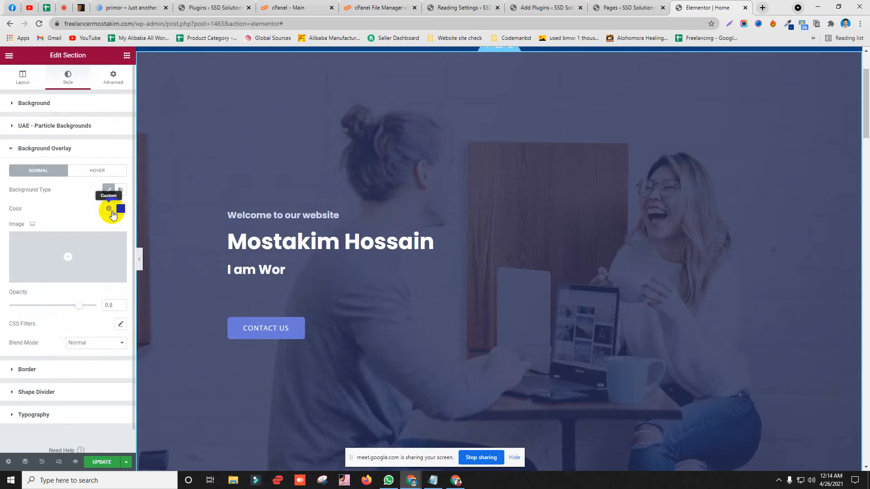
left_click(119, 209)
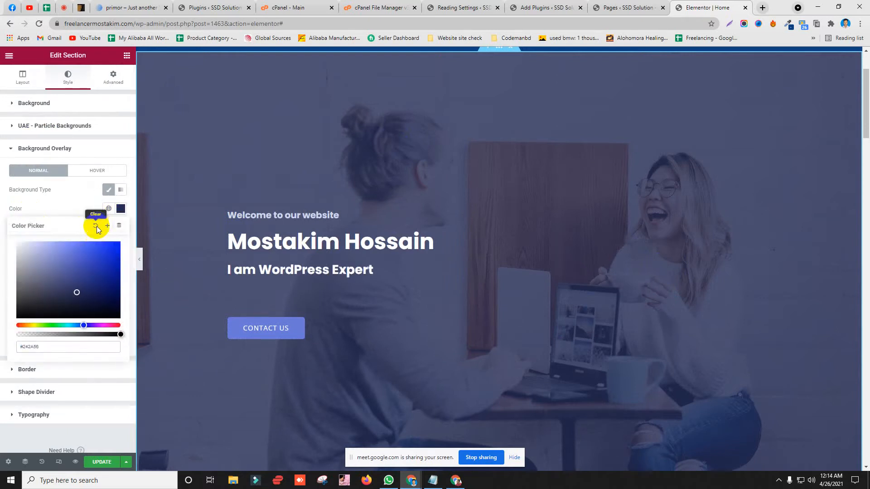
left_click(95, 225)
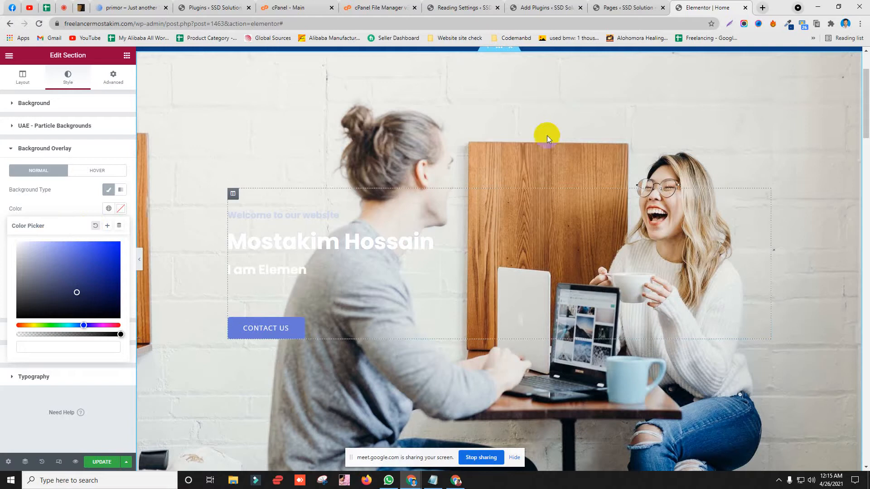
scroll(467, 179, "down", 2)
scroll(365, 248, "up", 4)
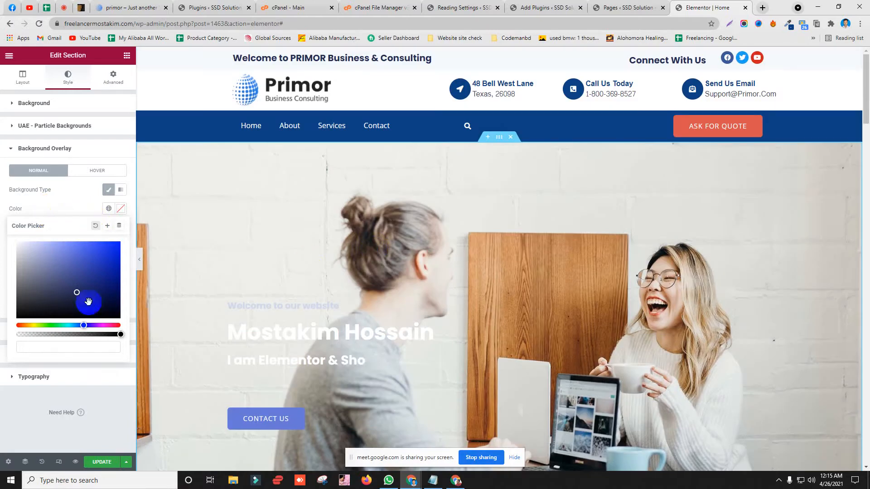
left_click(47, 348)
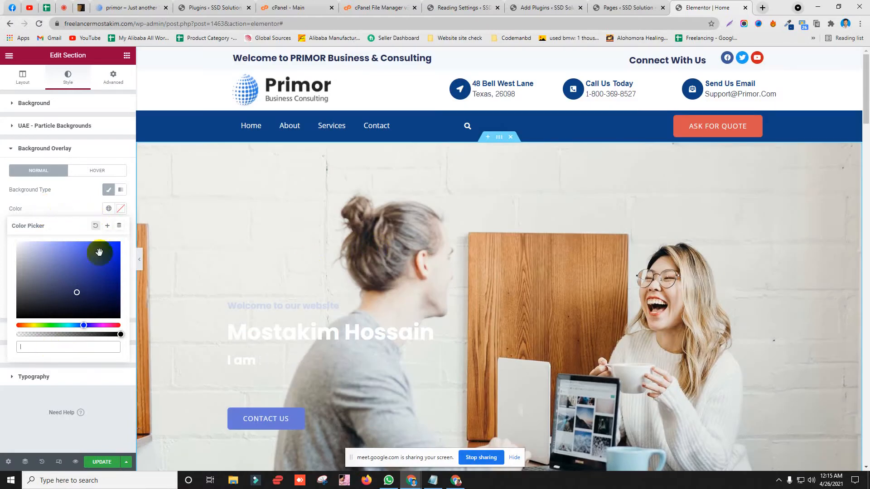
left_click(107, 225)
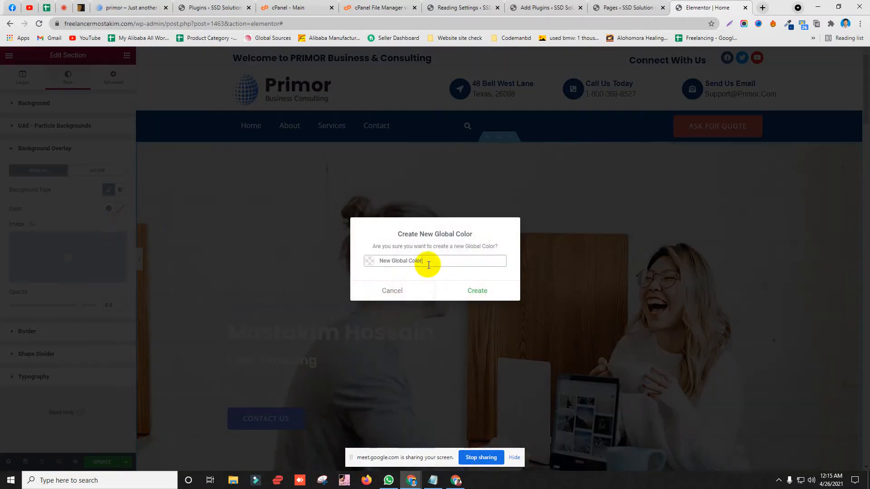
left_click(395, 293)
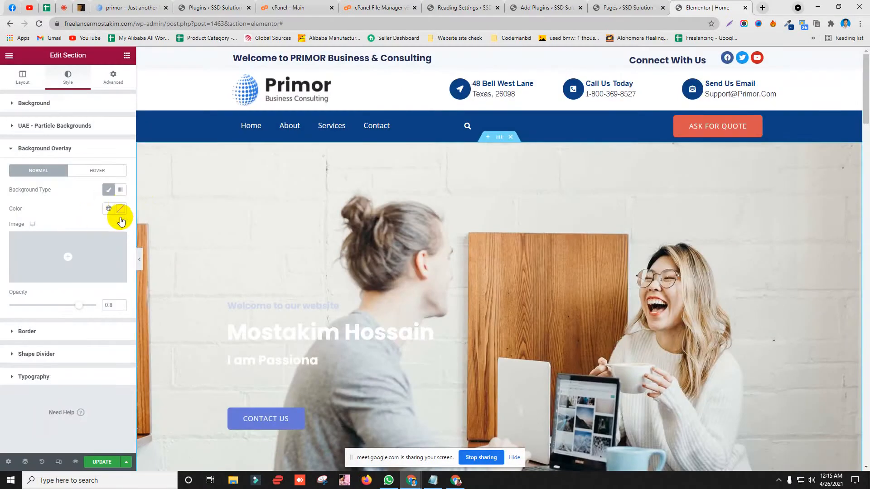
Step: Pick the dark blue #0B187B overlay colour and update the page
left_click(121, 209)
left_click_drag(74, 257, 111, 281)
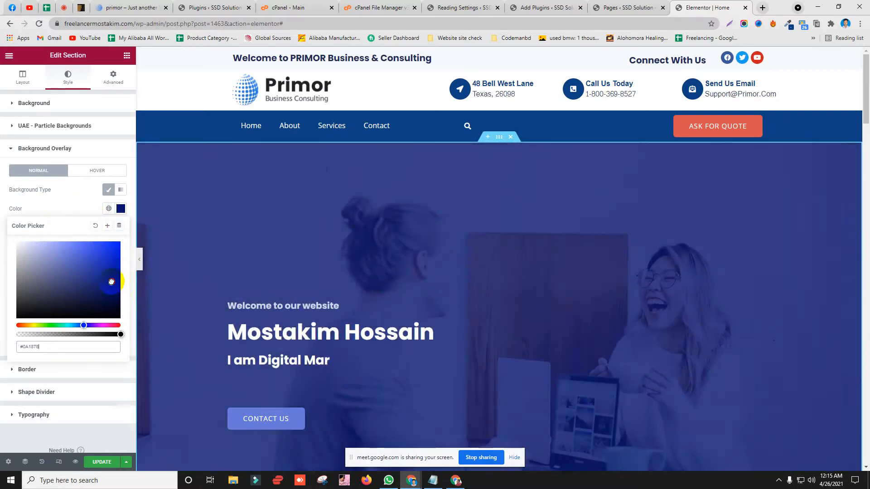
scroll(482, 220, "down", 4)
scroll(521, 220, "up", 2)
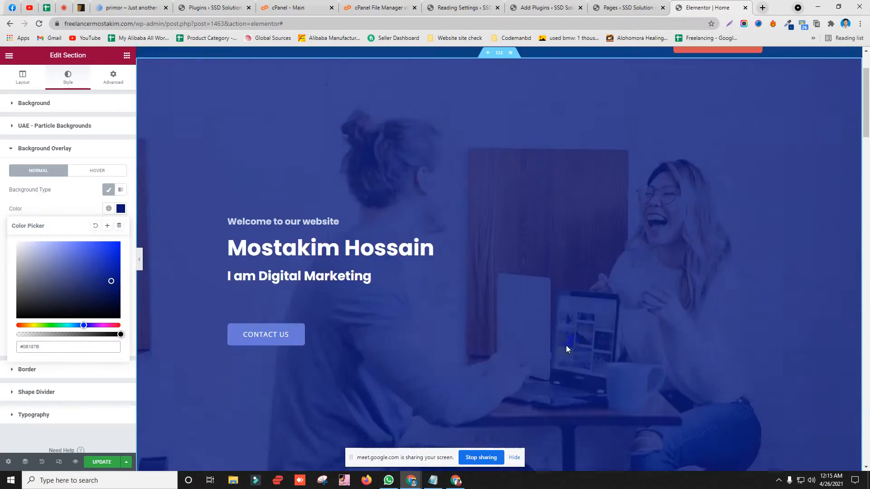
scroll(331, 176, "down", 1)
scroll(301, 248, "up", 3)
scroll(479, 249, "down", 3)
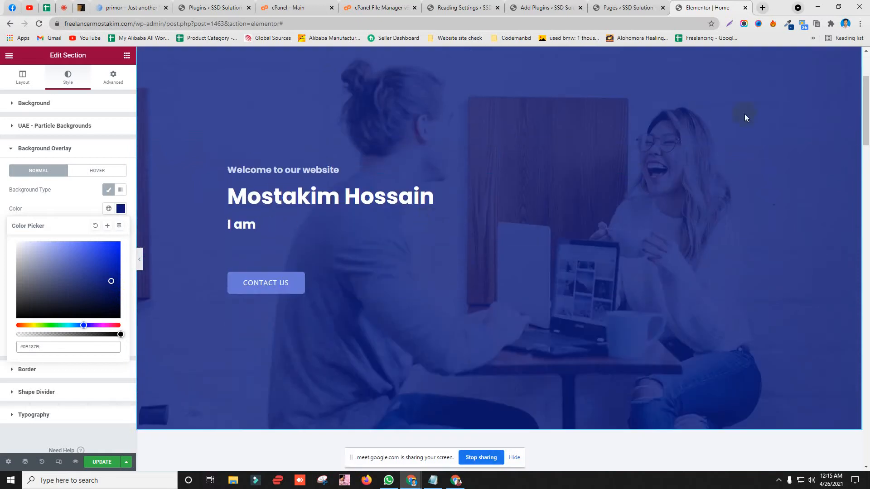
left_click(101, 462)
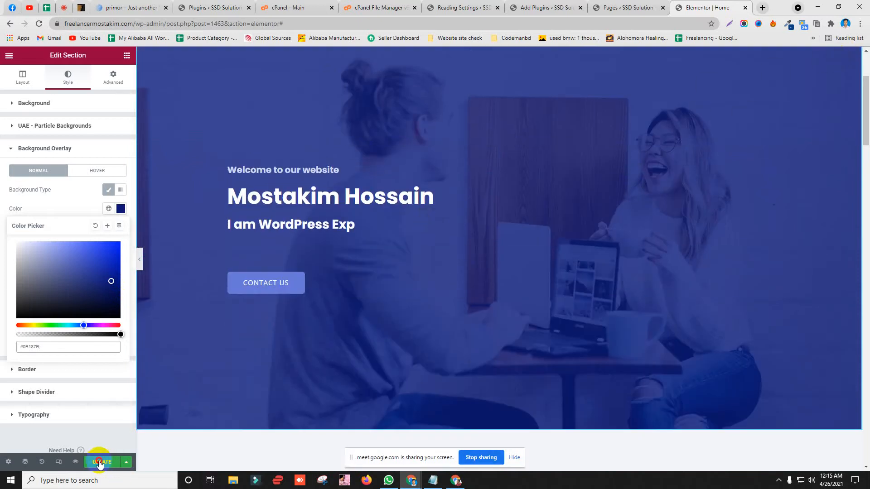
Step: Reload the live home page and look over the updated hero text
left_click(455, 480)
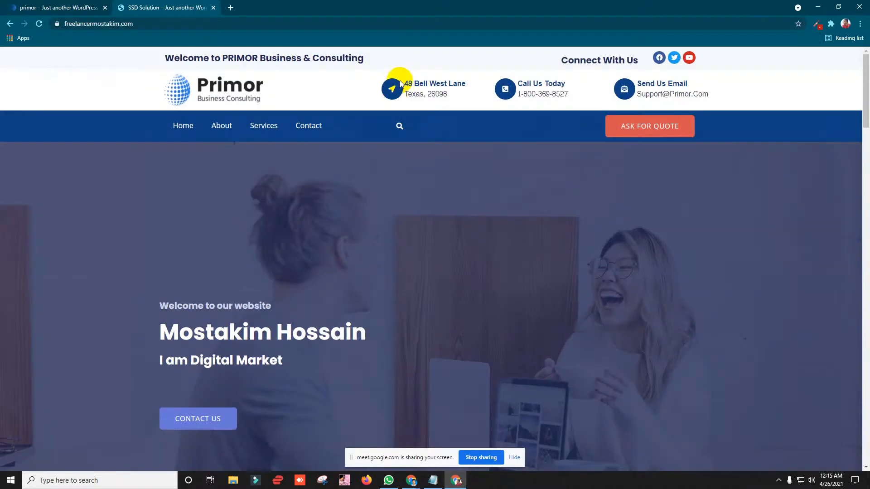
left_click(381, 21)
key("Return")
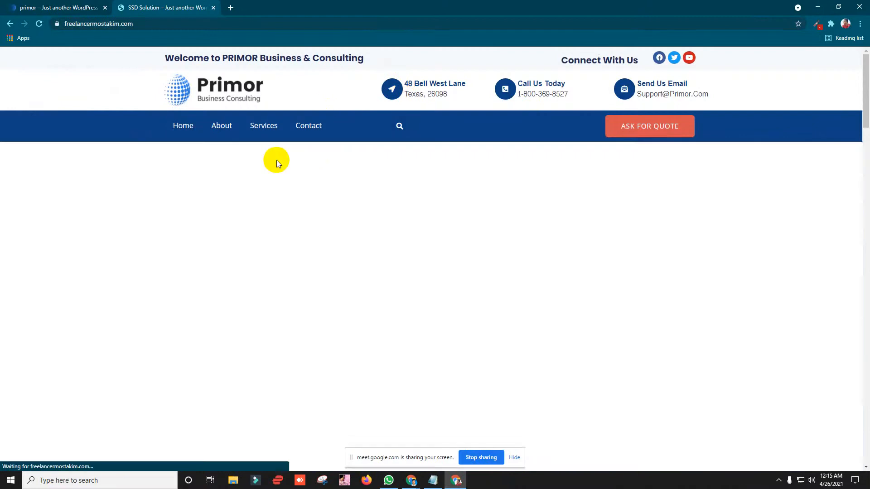
scroll(242, 161, "down", 3)
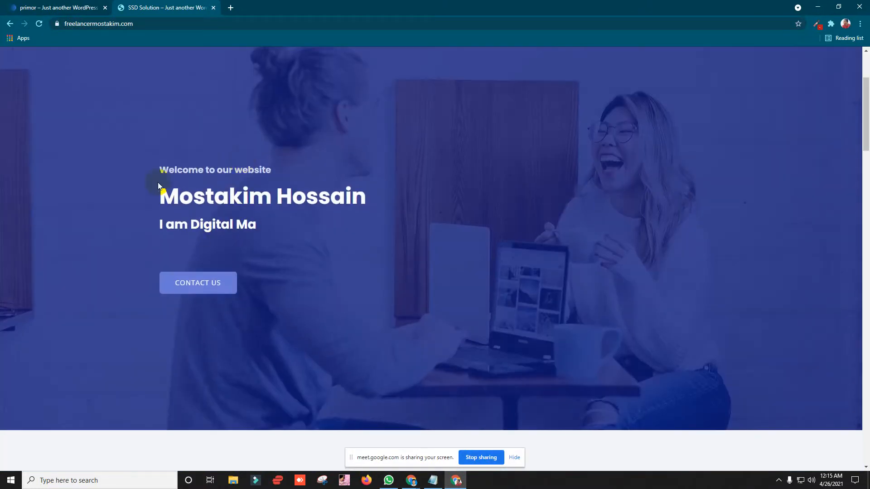
left_click_drag(159, 168, 400, 240)
left_click(399, 240)
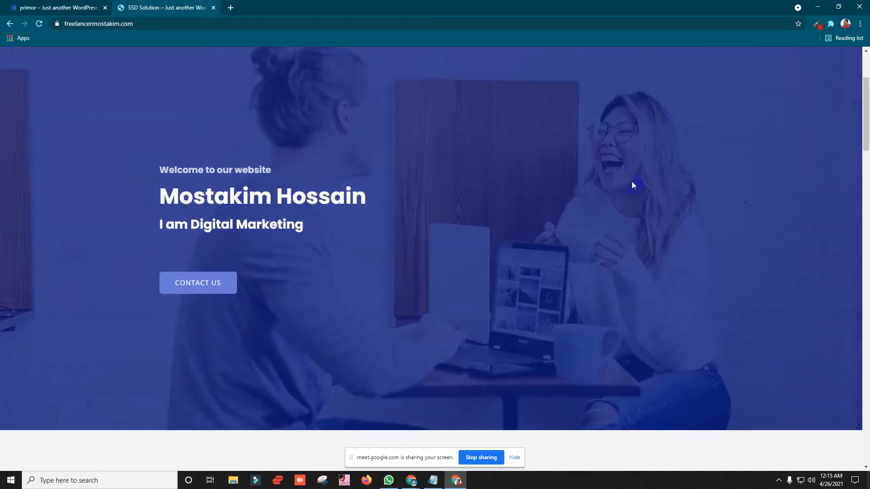
scroll(213, 246, "down", 4)
scroll(215, 238, "up", 7)
scroll(204, 244, "down", 3)
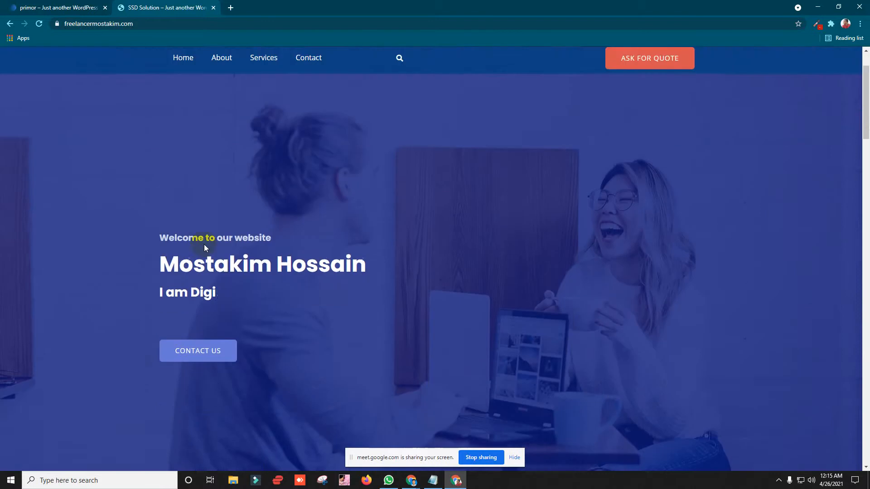
left_click_drag(166, 174, 262, 237)
left_click(267, 227)
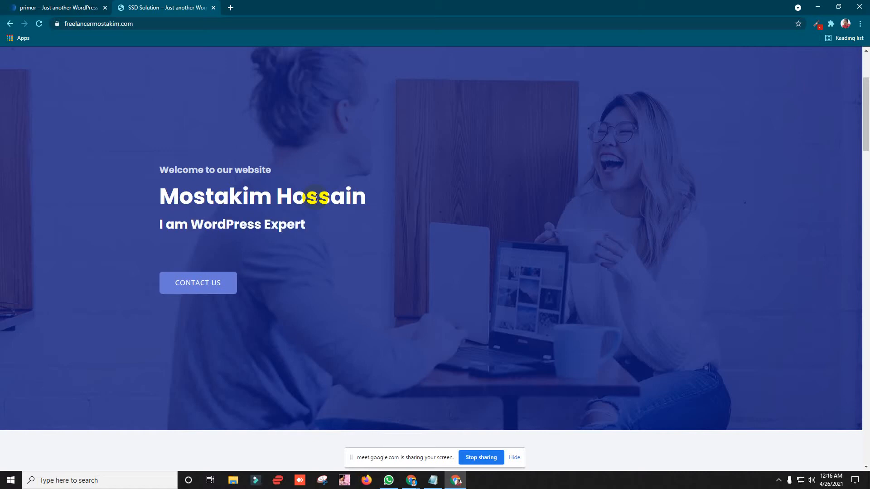
Step: Check the hero once more, then open the Contact Us page
scroll(294, 229, "up", 3)
scroll(709, 167, "down", 3)
scroll(272, 217, "up", 3)
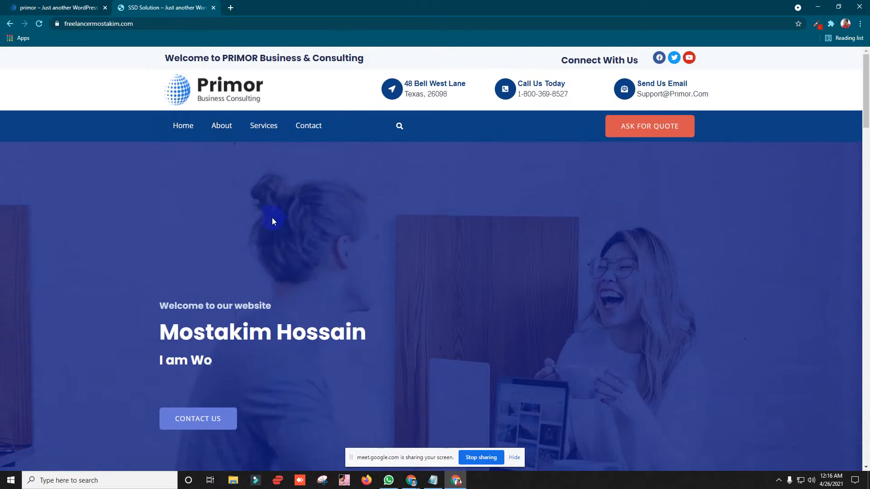
scroll(273, 145, "down", 3)
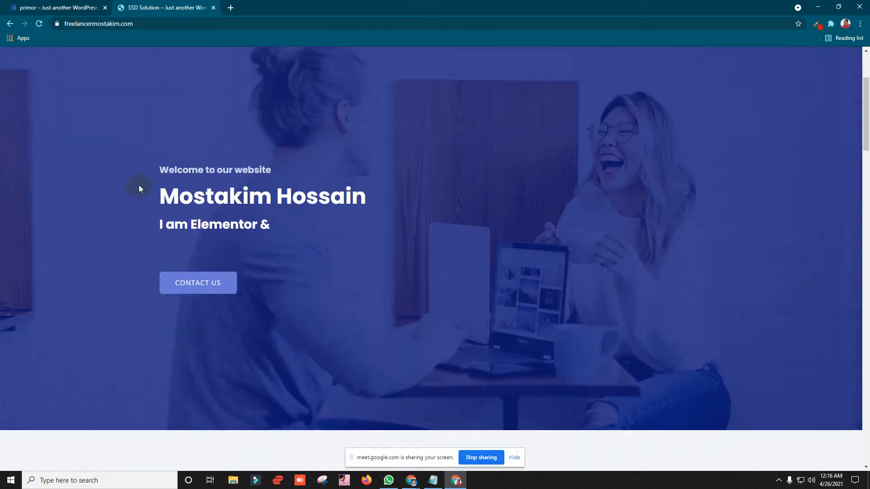
left_click_drag(139, 185, 334, 275)
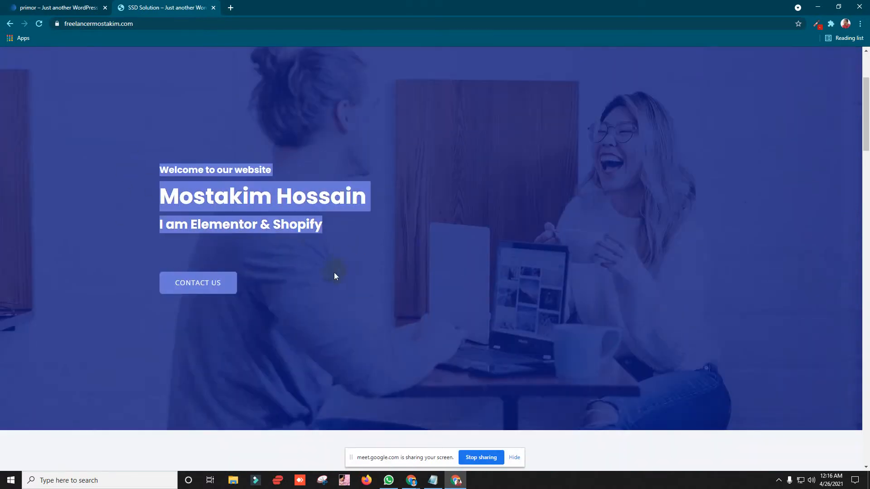
left_click(198, 283)
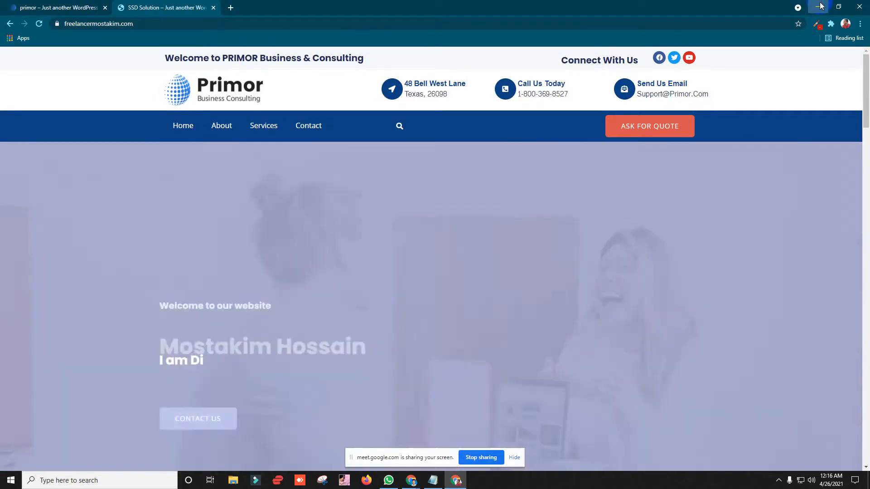
Step: Retitle the 'How can we help you?' heading to OUR SERVICES and select the paragraph beneath it
left_click(817, 6)
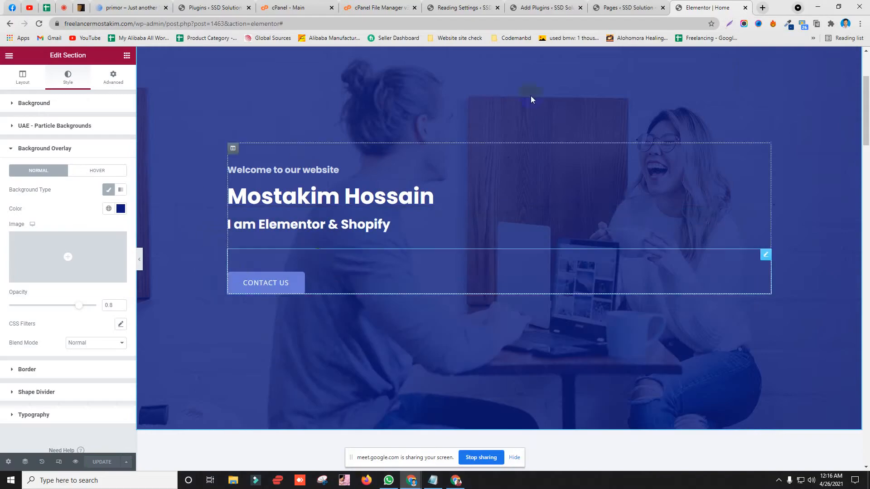
scroll(295, 249, "down", 6)
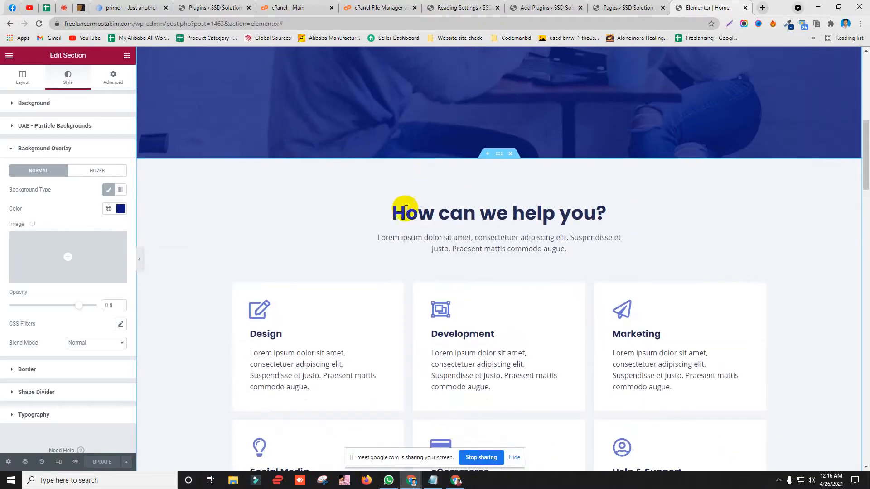
left_click(466, 222)
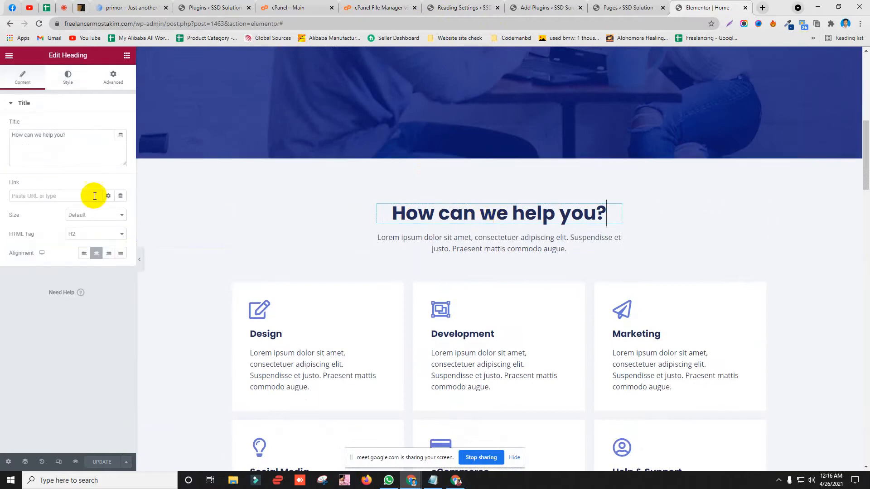
left_click_drag(66, 135, 1, 136)
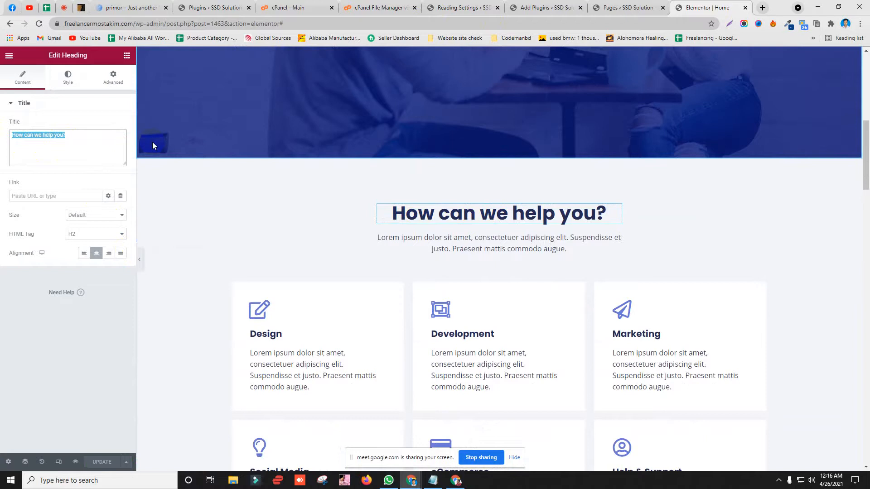
type("OUR ")
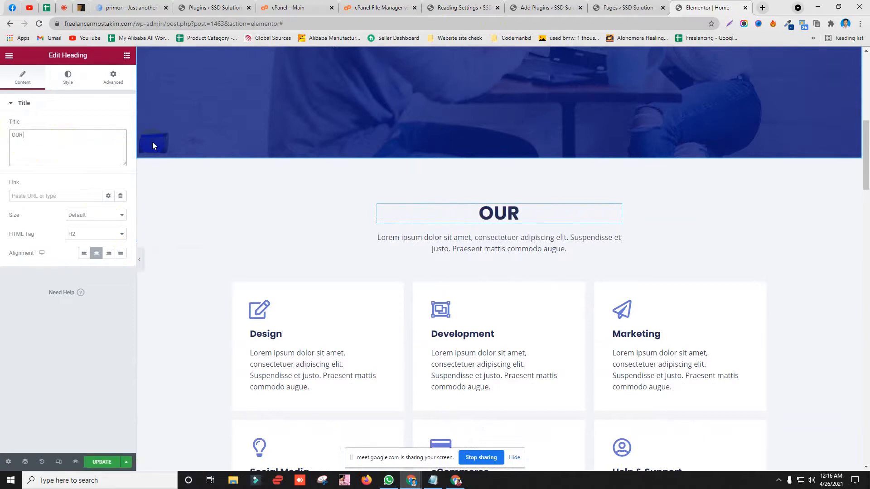
type("SERVICES")
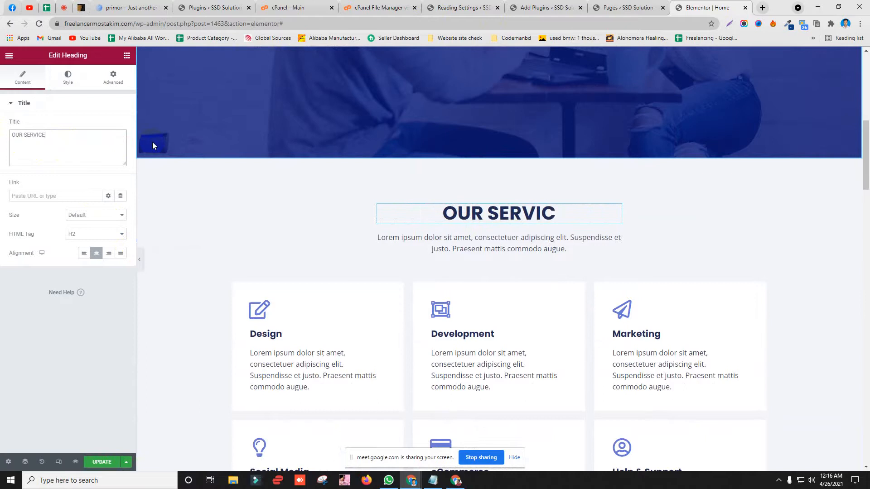
left_click(497, 239)
left_click_drag(106, 220, 2, 181)
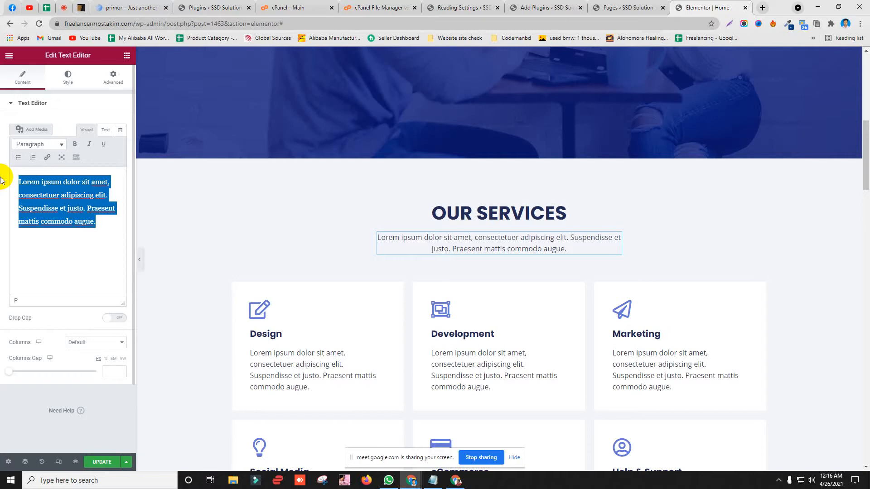
Step: Replace the lorem ipsum paragraph with '100% Money back Ger', correcting typos along the way
type("My all")
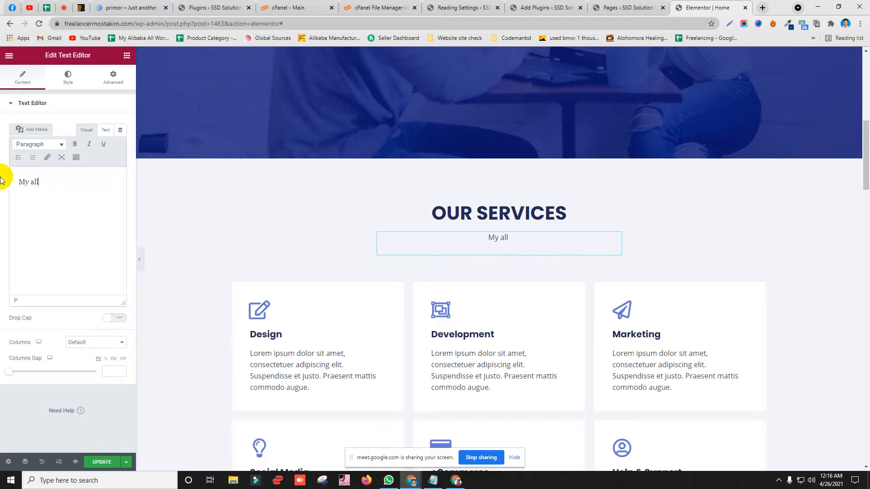
key("BackSpace")
key("BackSpace")
key("BackSpace")
key("BackSpace")
key("BackSpace")
key("BackSpace")
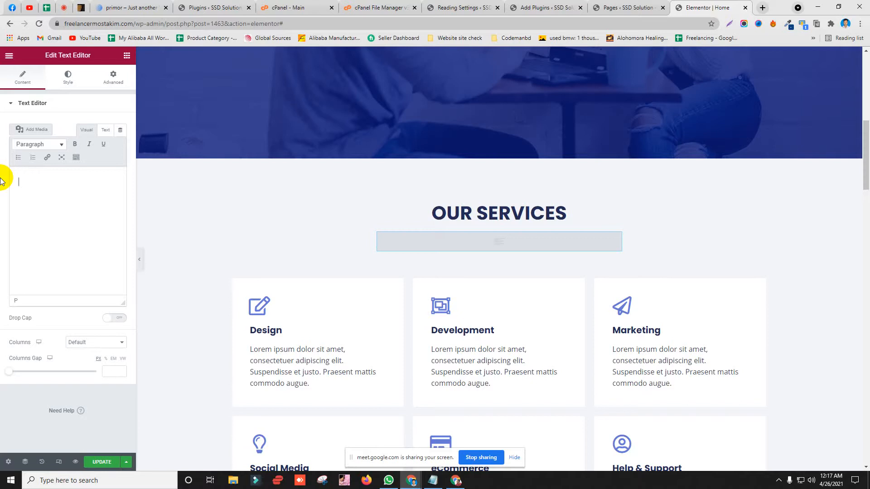
type("100#")
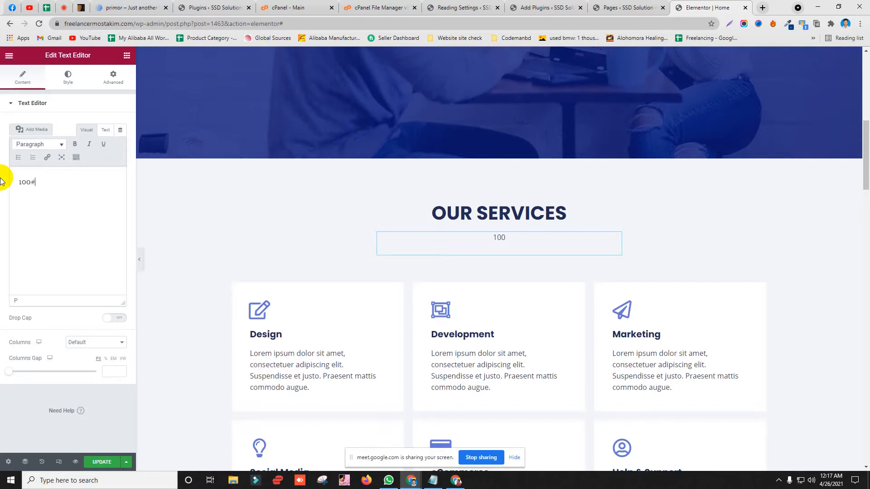
key("BackSpace")
type("% Money back Ger")
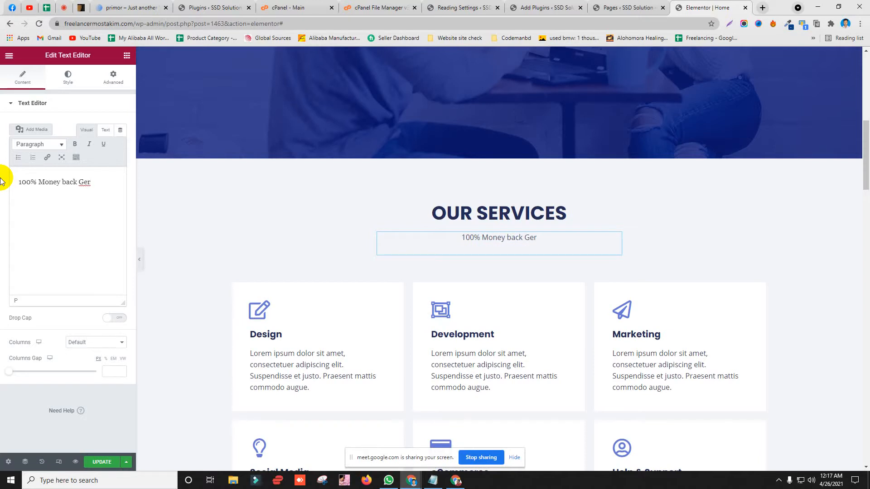
Step: Search Google for 'guarantee' to confirm its spelling and copy the word
left_click(762, 8)
type("garante")
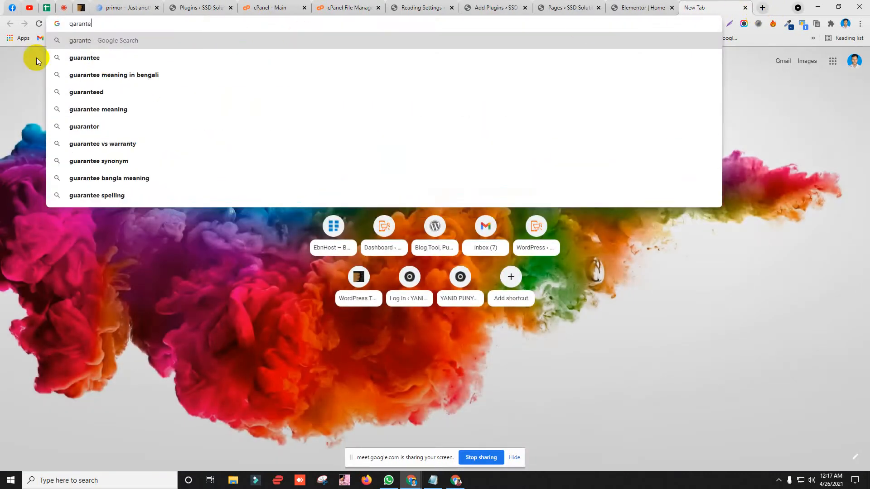
left_click(87, 57)
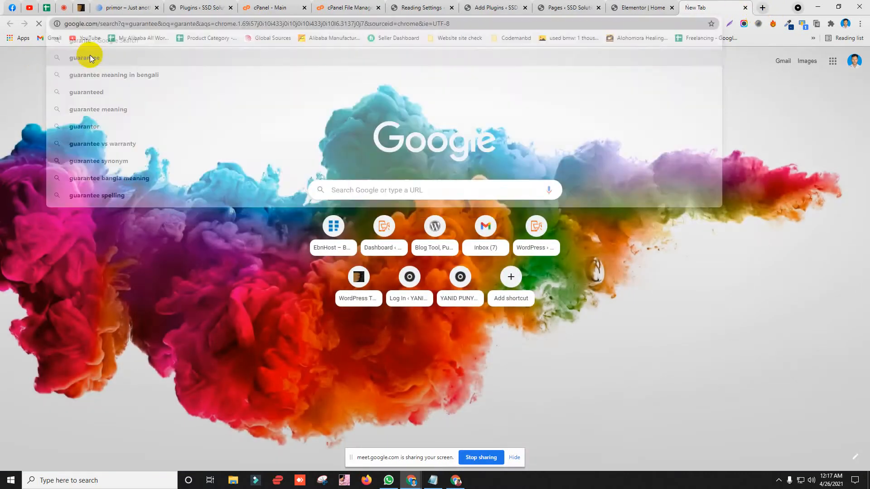
double_click(101, 72)
right_click(135, 68)
left_click(166, 103)
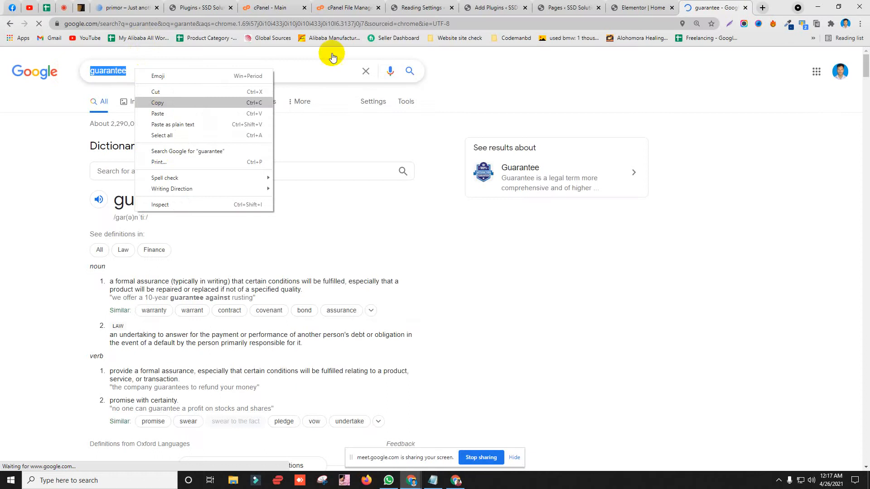
left_click(639, 8)
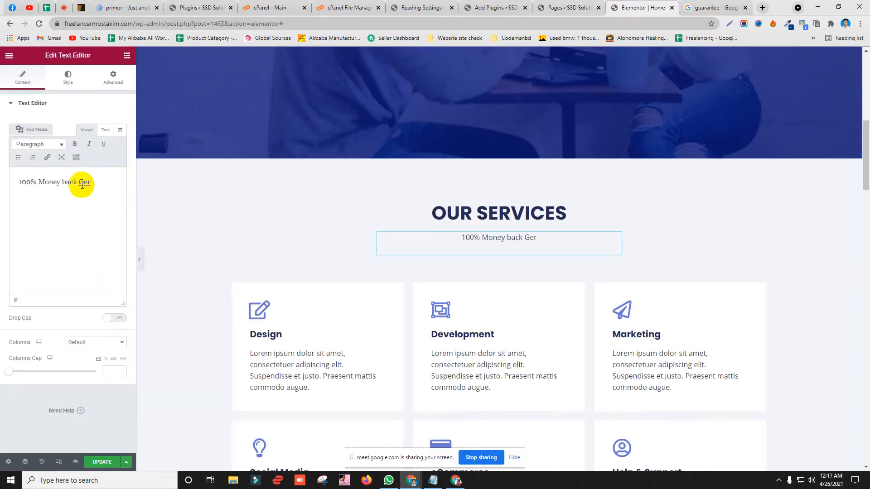
Step: Replace 'Ger' with the pasted, capitalized 'Guarantee' and continue the paragraph with '| Life Time suppor'
double_click(83, 182)
key("ctrl+v")
left_click(83, 184)
key("BackSpace")
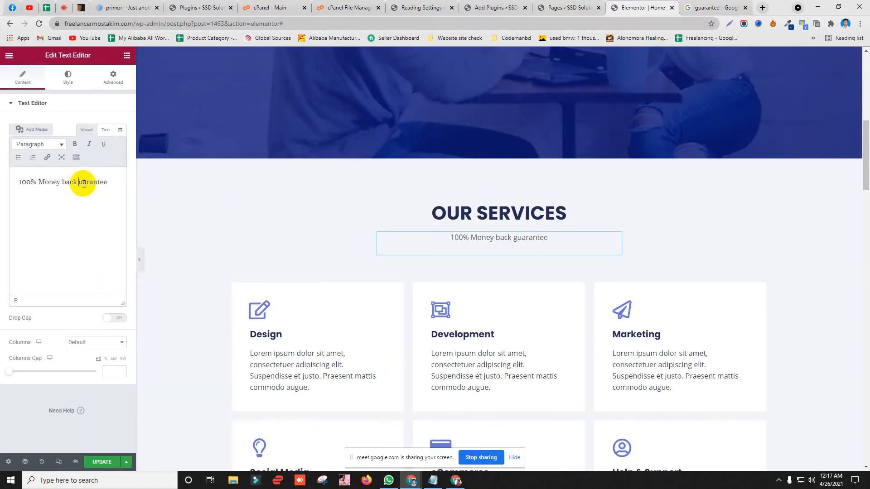
type("G")
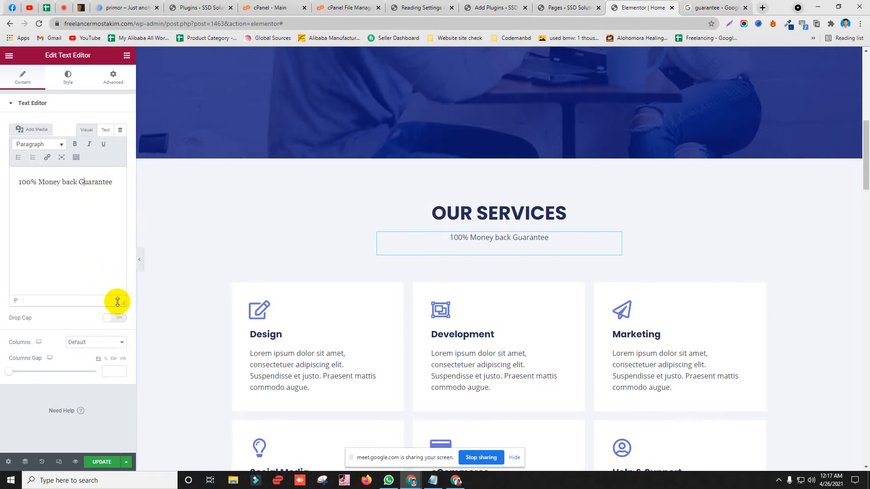
left_click(121, 180)
type("|")
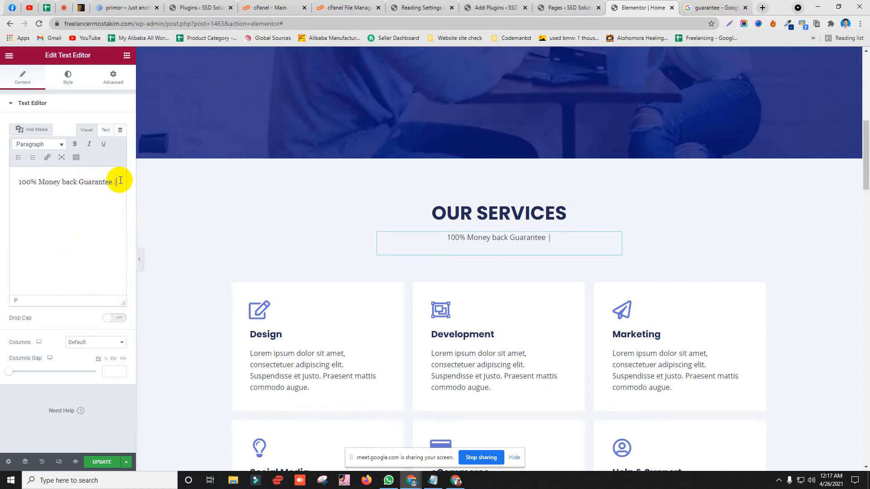
type(" Life ")
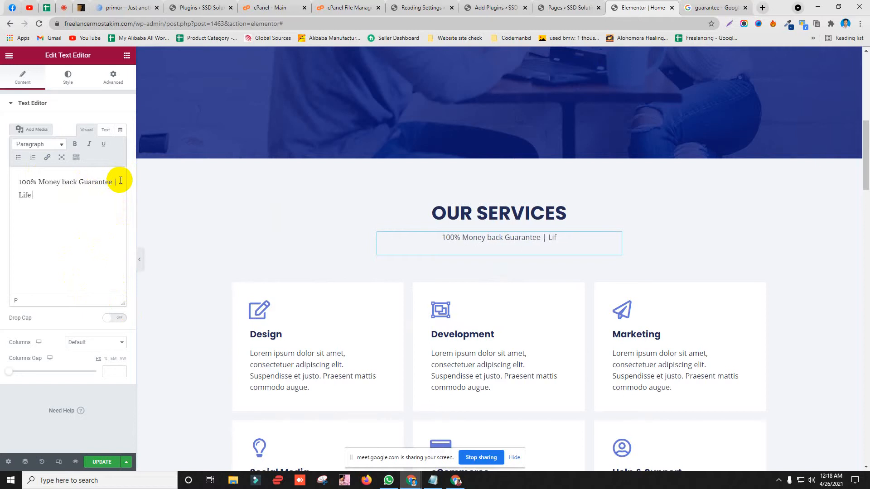
type("Time support")
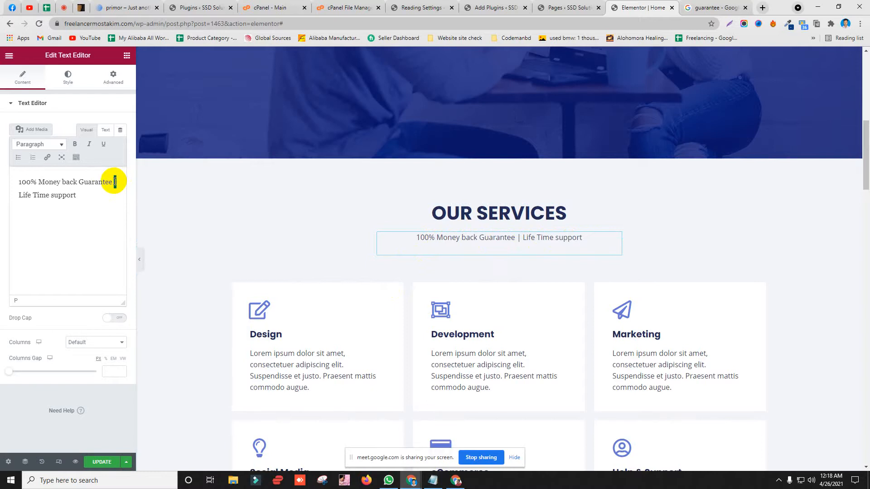
Step: Change the paragraph separator to '&', then select the Design service box's title text
type("&")
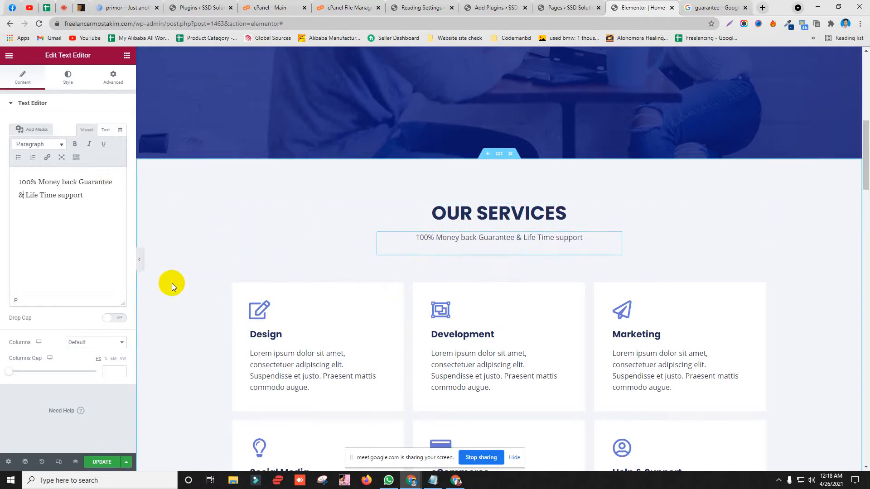
scroll(287, 317, "down", 1)
left_click(287, 293)
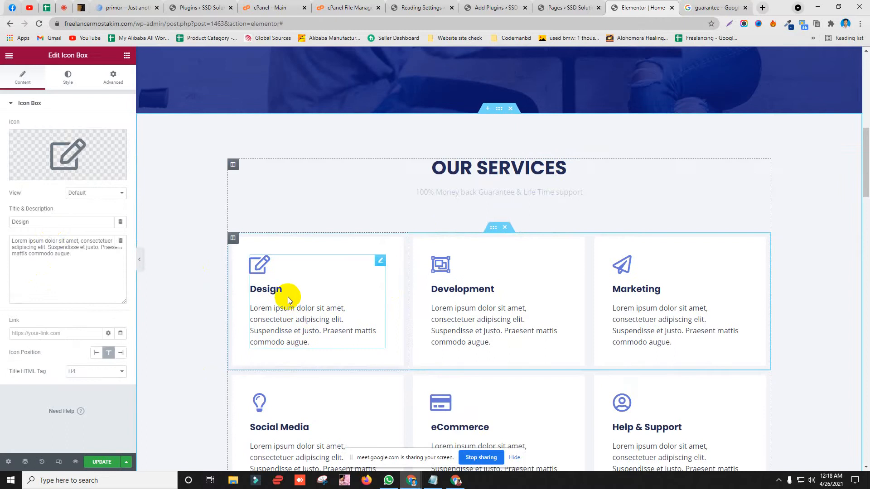
left_click_drag(49, 223, 6, 225)
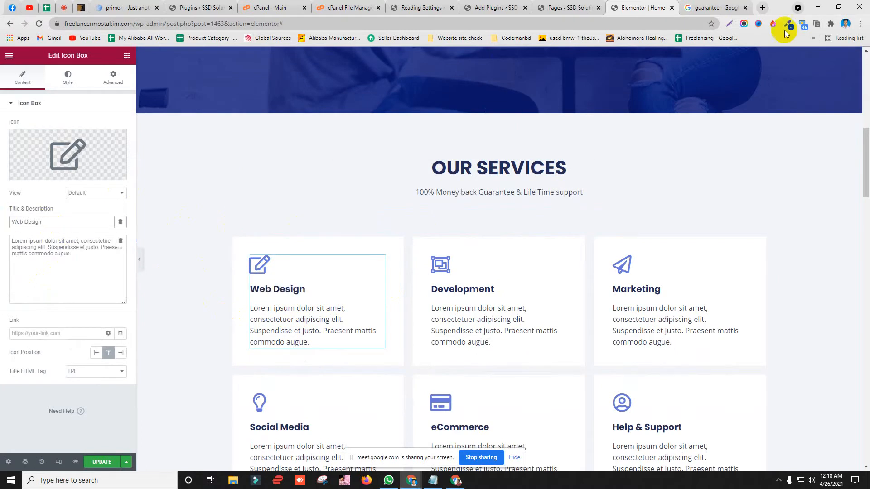
Step: Switch over to the other browser window
left_click(762, 8)
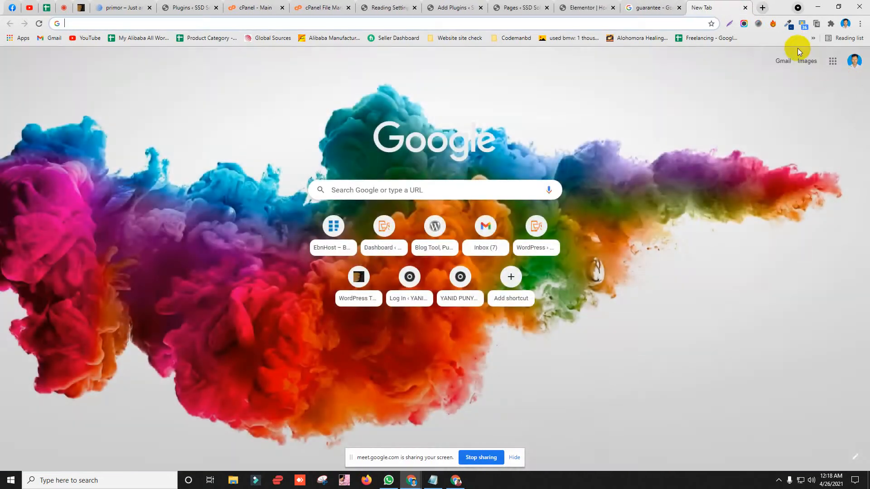
left_click(745, 7)
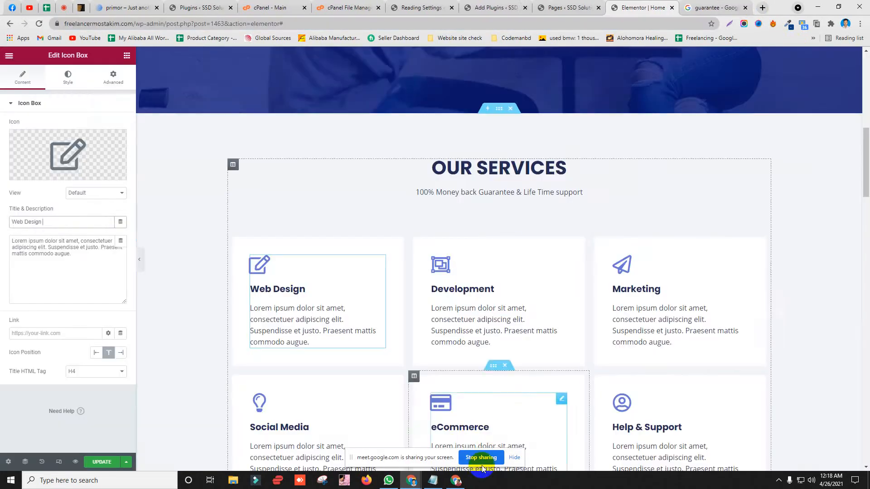
left_click(455, 480)
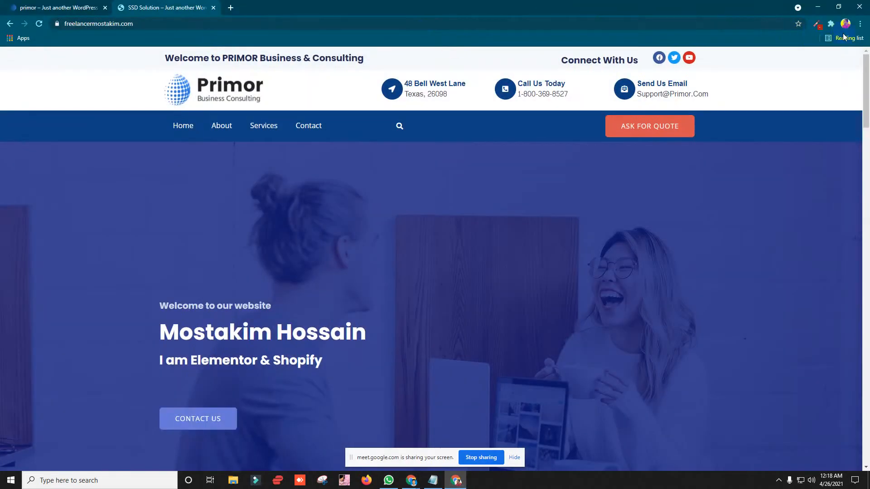
Step: Open the Untitled document in Google Docs from the apps grid
left_click(238, 7)
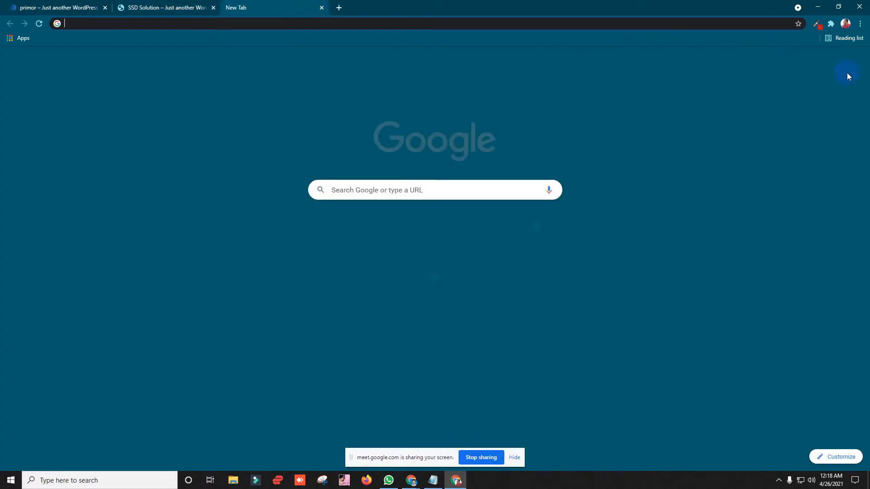
left_click(838, 63)
scroll(752, 208, "down", 5)
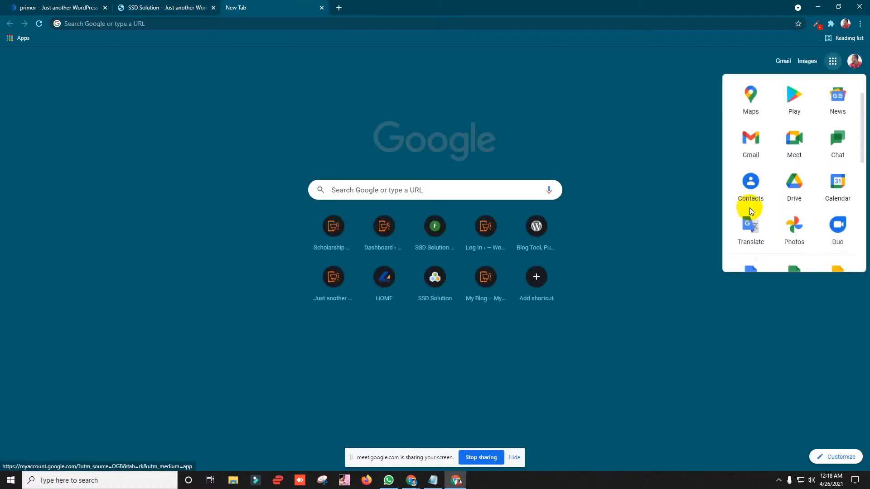
left_click(756, 149)
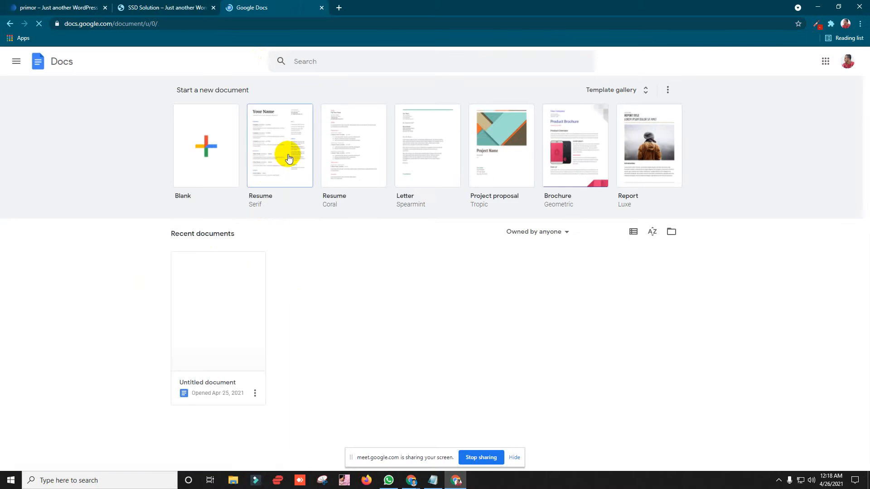
left_click(204, 255)
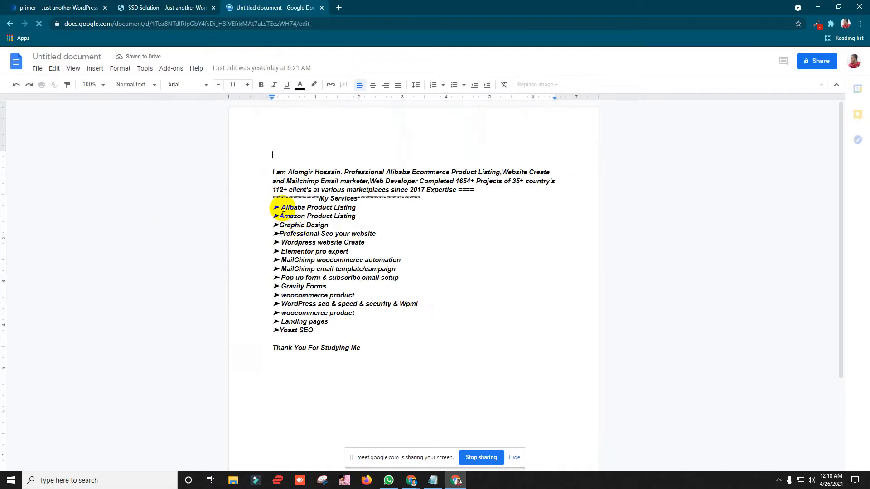
Step: Copy the 'Wordpress website Create' line from the services list and head back to the site
scroll(295, 245, "down", 1)
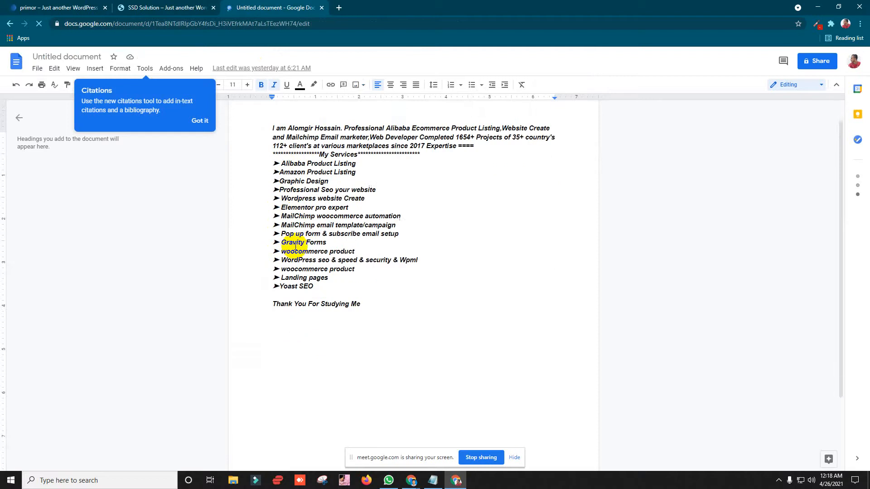
left_click(281, 163)
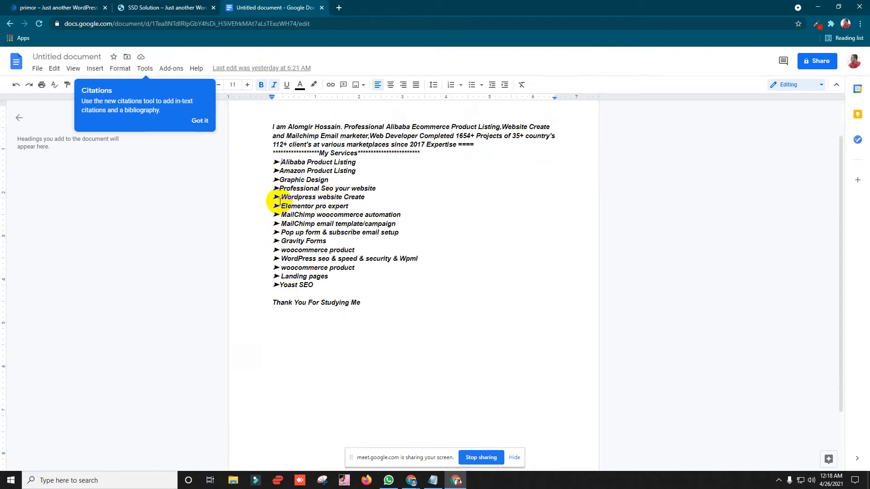
left_click_drag(281, 197, 361, 195)
right_click(365, 196)
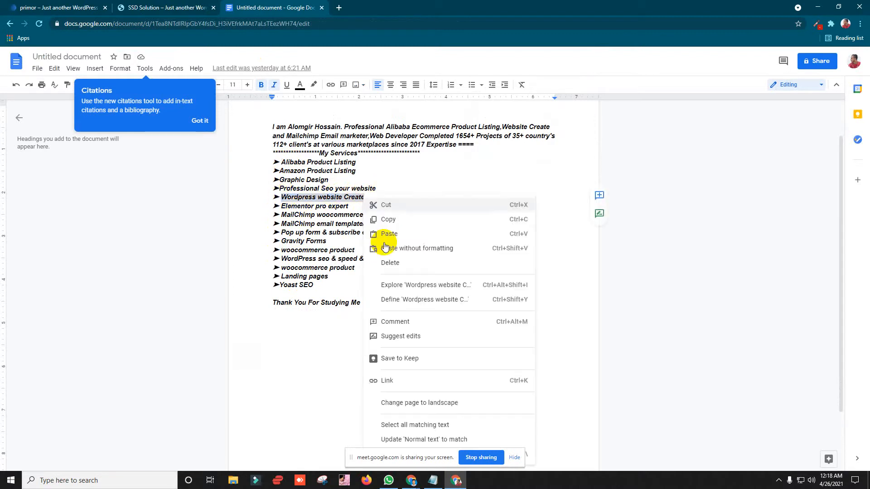
left_click(389, 164)
left_click(111, 3)
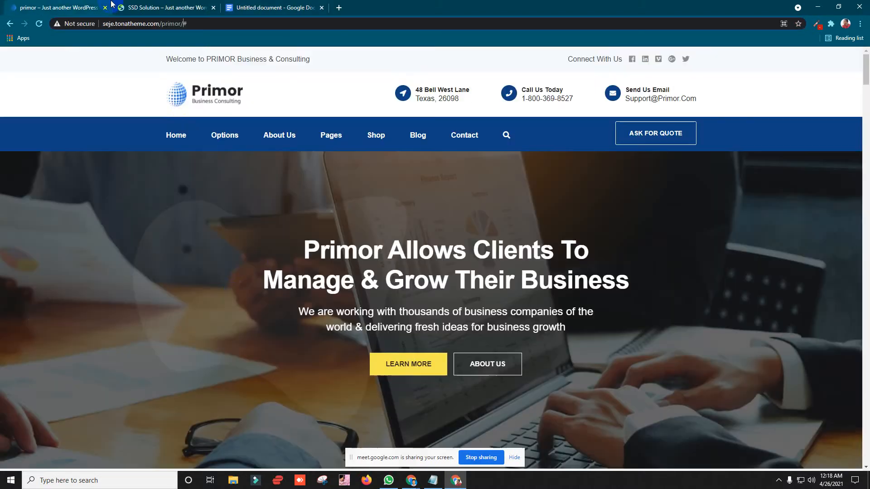
left_click(411, 480)
Step: Back in Elementor, delete the first service box's Lorem ipsum description
left_click(360, 437)
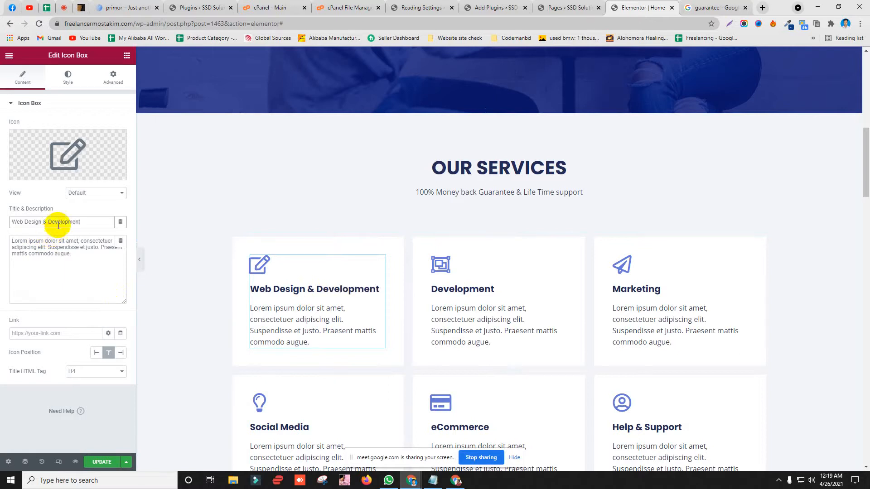
right_click(56, 222)
key("Escape")
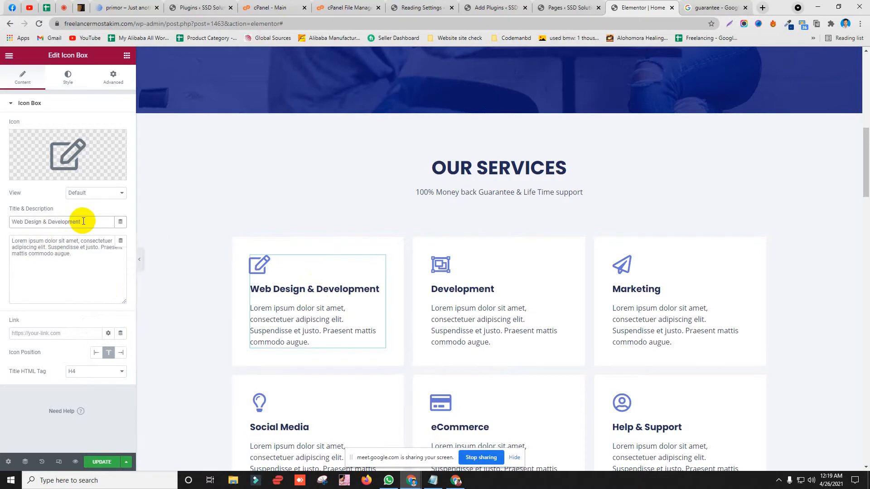
left_click(58, 296)
left_click_drag(86, 263, 1, 208)
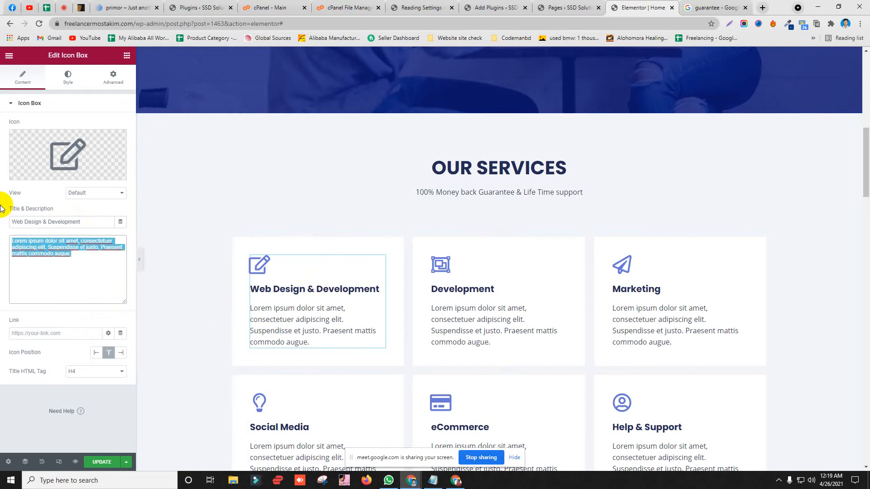
key("BackSpace")
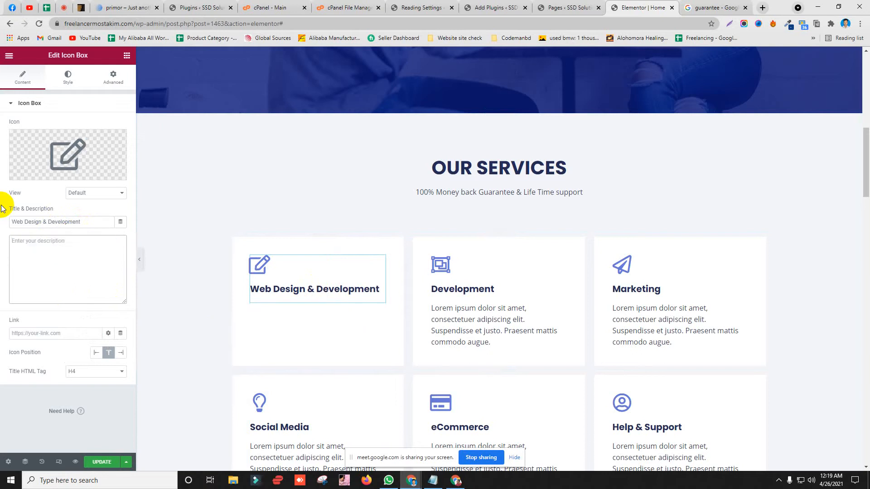
Step: Switch between browser tabs and bring the other browser window forward
left_click(709, 7)
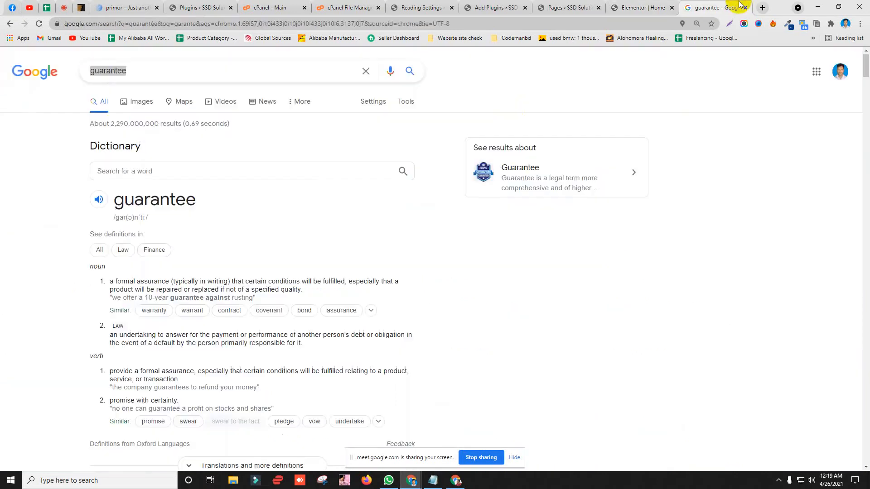
left_click(645, 7)
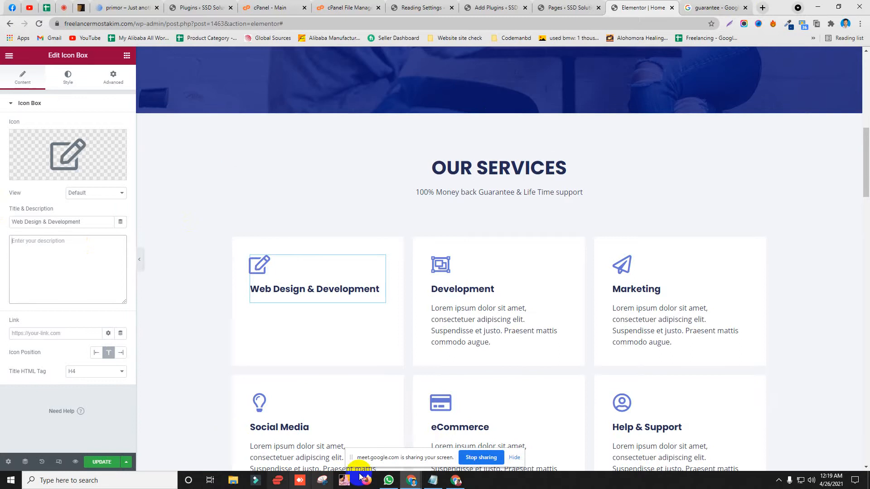
left_click(447, 483)
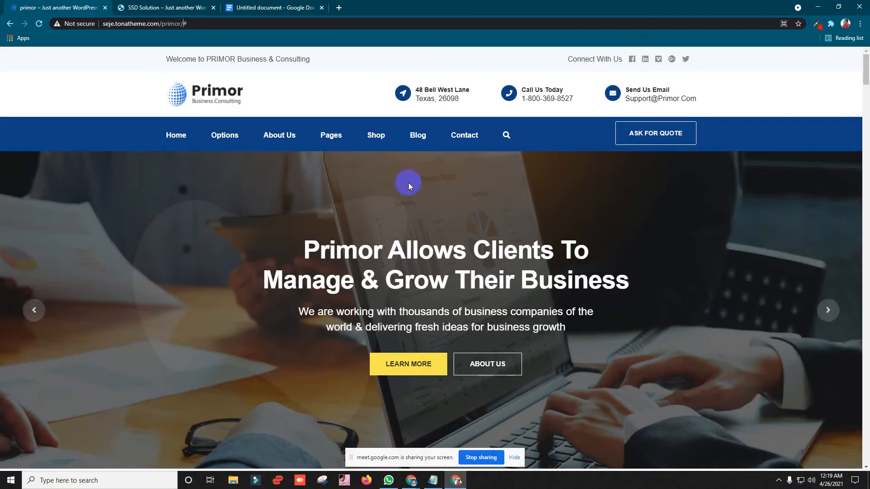
Step: Copy the introductory first paragraph of the Google Docs document
left_click(290, 7)
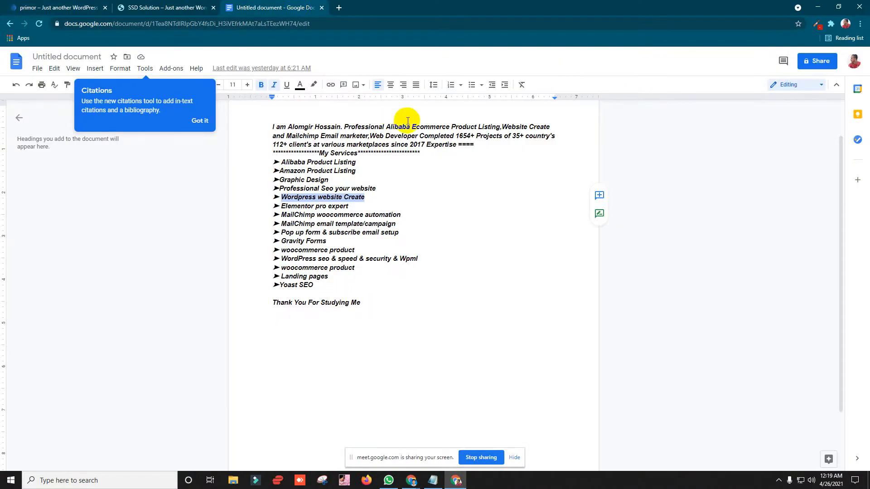
left_click_drag(488, 144, 273, 127)
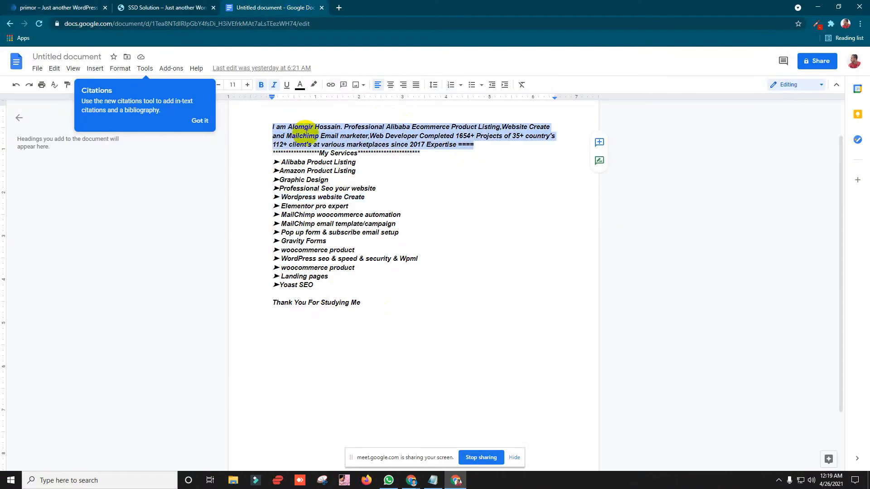
right_click(311, 139)
left_click(319, 156)
key("ctrl+x")
key("ctrl+z")
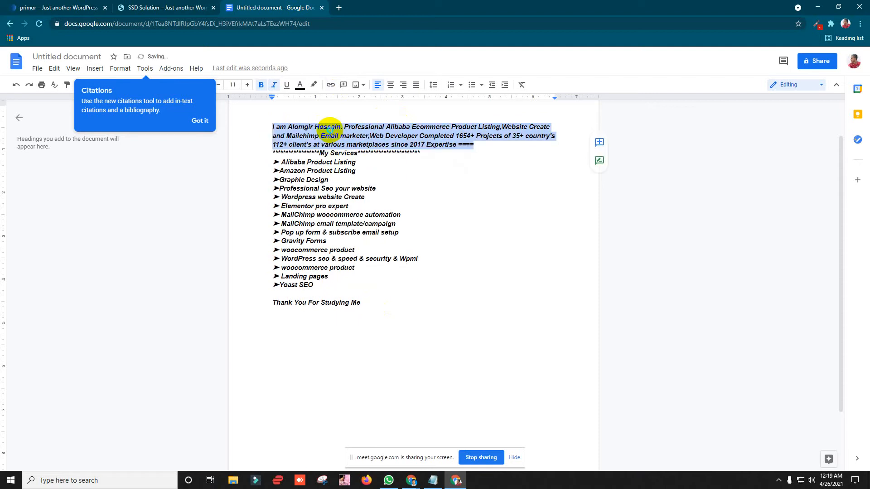
right_click(330, 132)
left_click(354, 155)
Step: Try pasting the intro paragraph as the first box's description, then undo it
mouse_move(411, 480)
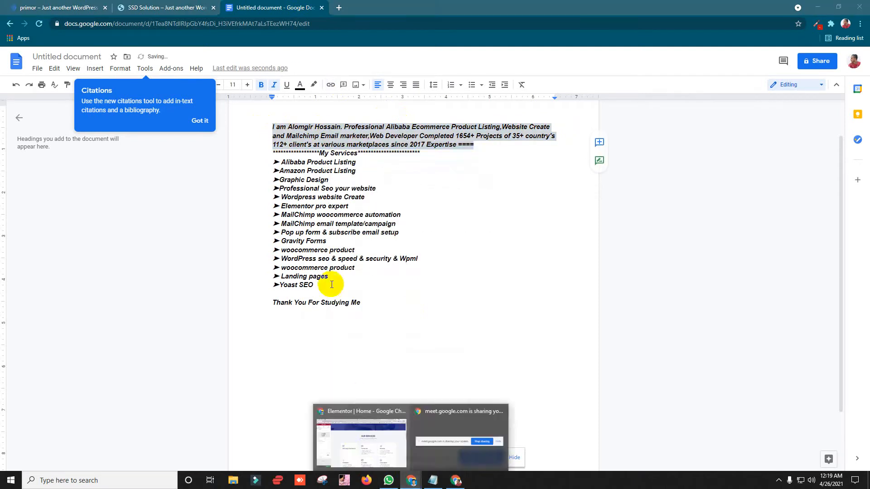
left_click(360, 422)
left_click(39, 241)
key("ctrl+v")
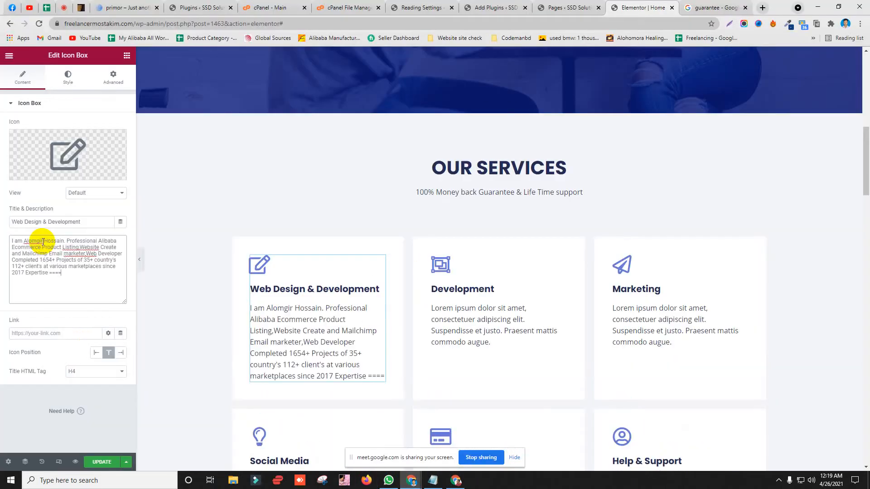
scroll(348, 184, "down", 3)
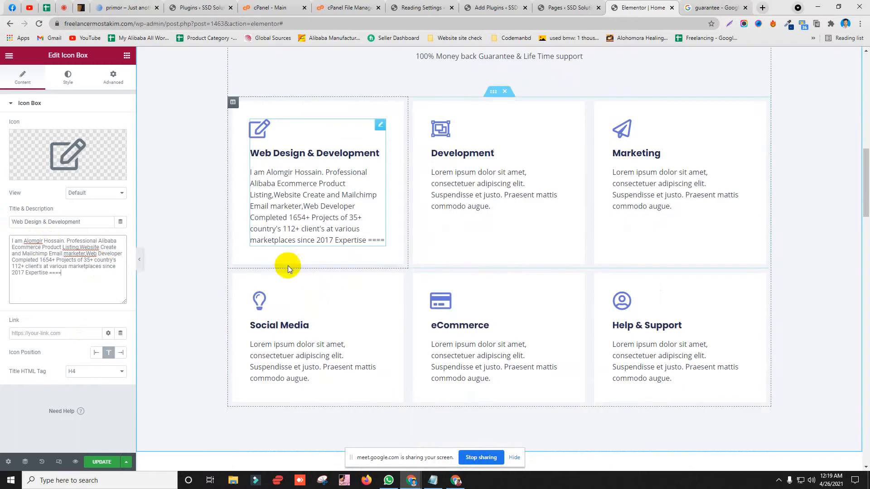
key("ctrl+z")
Step: Copy the service lines from 'Elementor pro expert' to 'Yoast SEO' and focus the empty description box
left_click(456, 480)
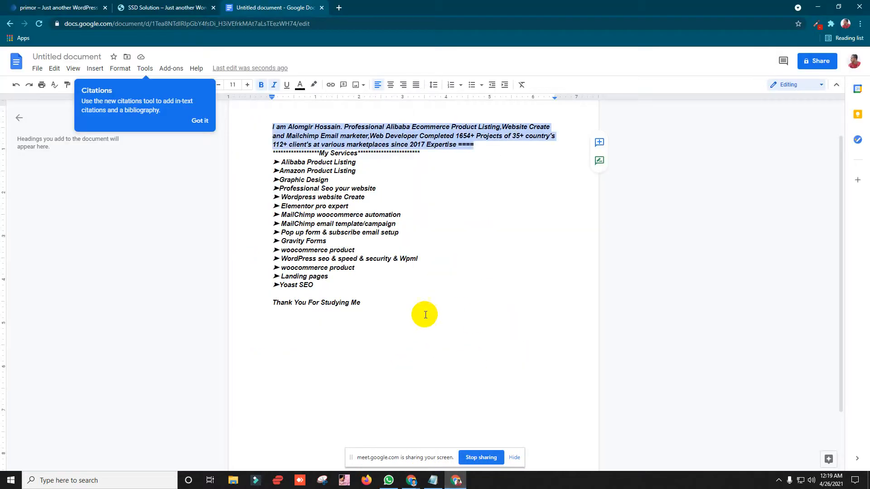
left_click_drag(353, 296, 277, 207)
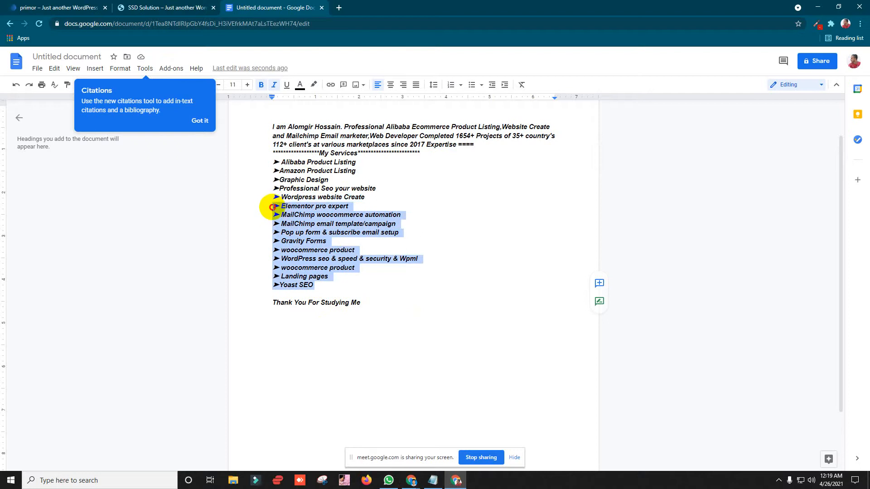
right_click(283, 221)
left_click(317, 226)
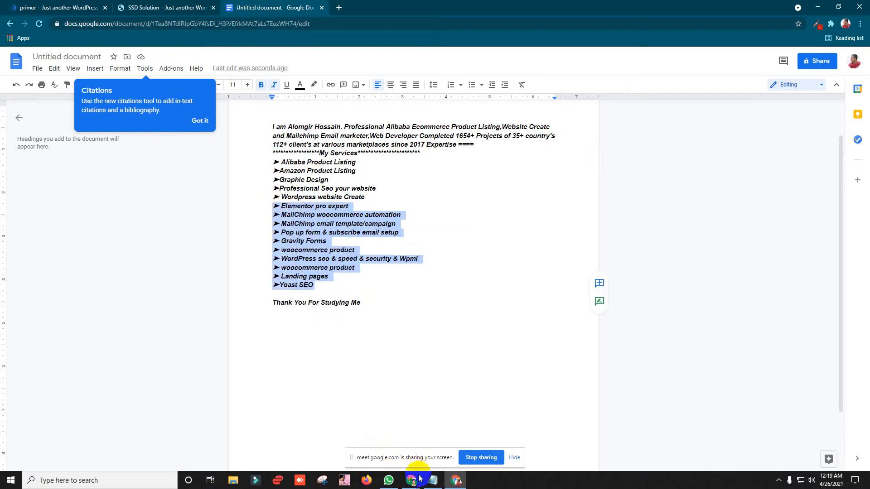
mouse_move(411, 480)
left_click(345, 448)
left_click(97, 248)
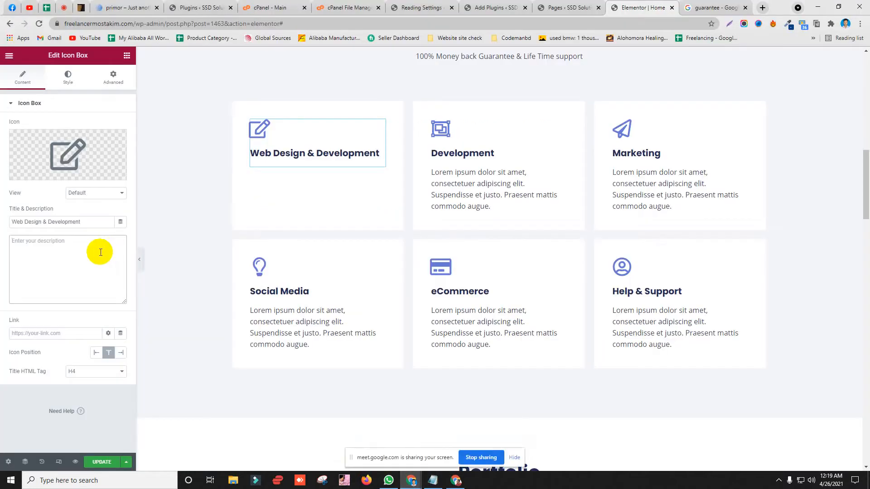
Step: Paste the service list into the first box, then rename Development to SEO and clear its description
key("ctrl+v")
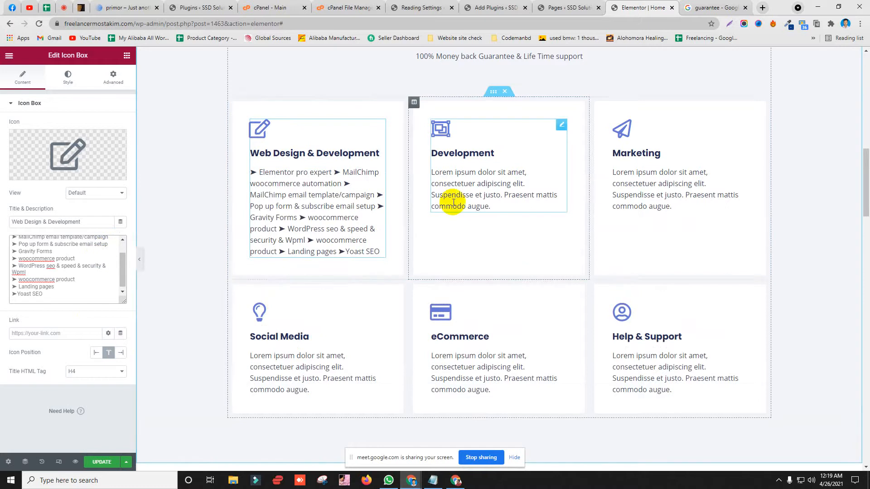
left_click(462, 156)
left_click_drag(57, 220, 2, 222)
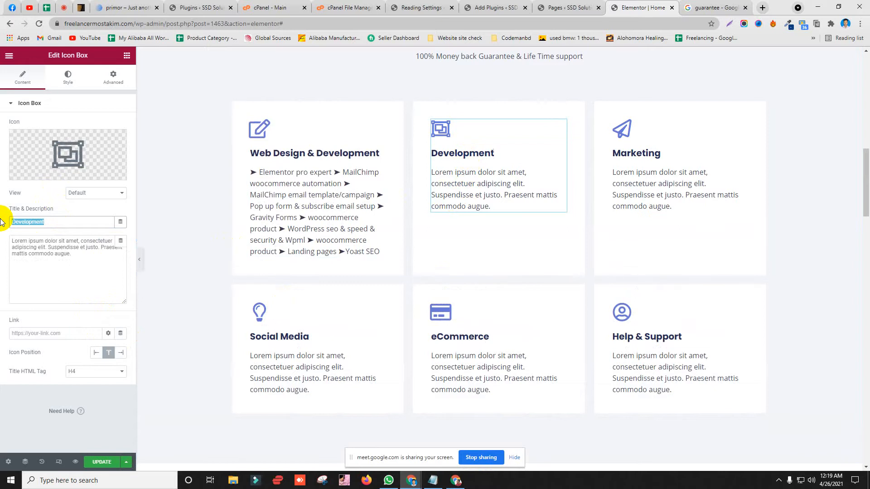
type("SEO")
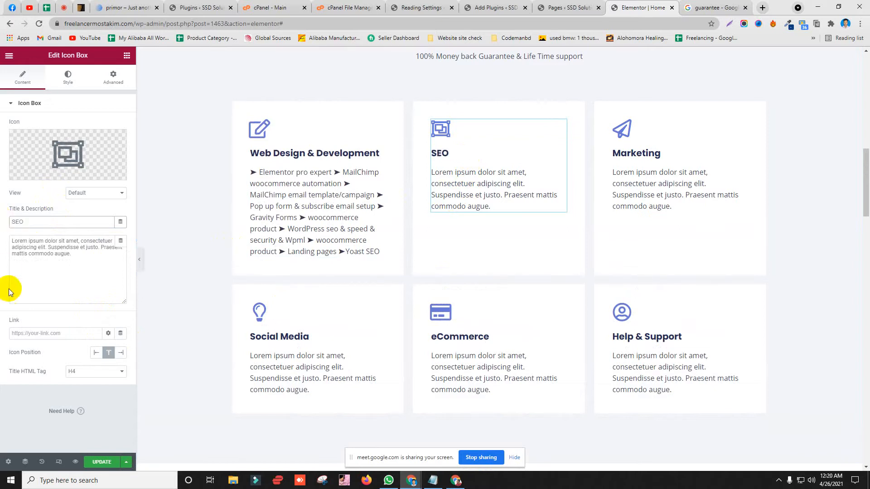
left_click_drag(88, 252, 4, 225)
key("BackSpace")
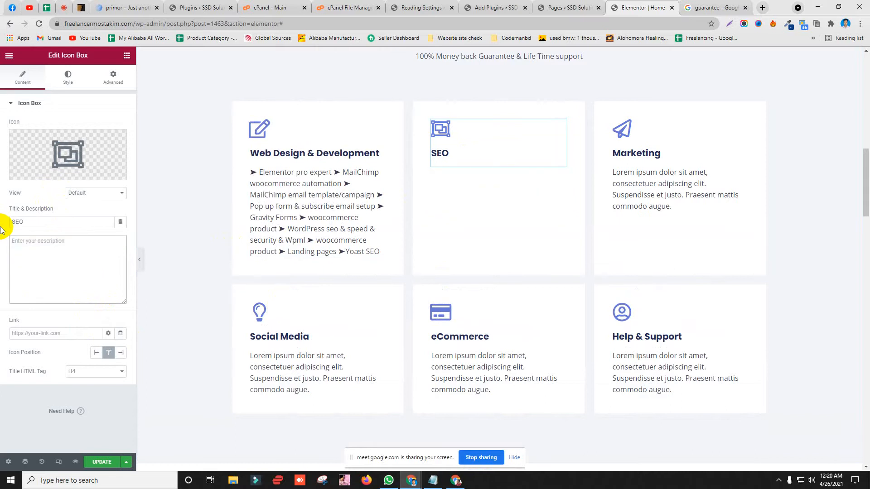
Step: Select '& Development' in the Web Design & Development box title
scroll(313, 176, "up", 10)
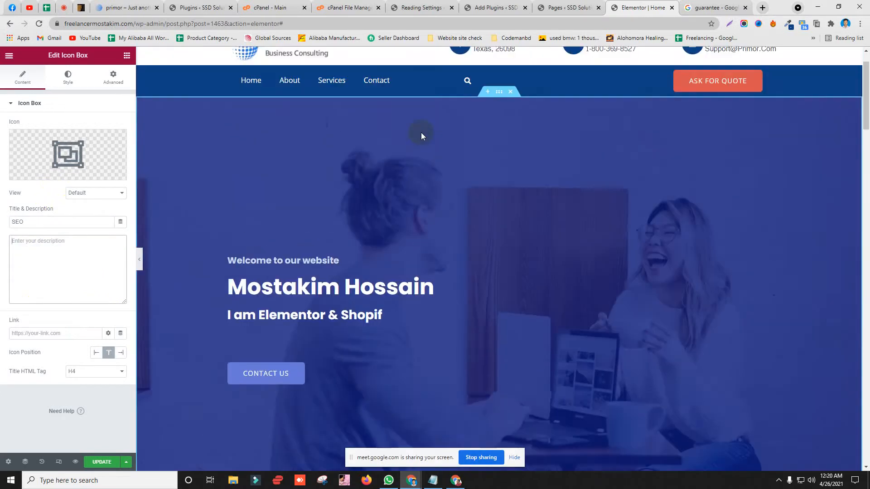
scroll(420, 136, "down", 8)
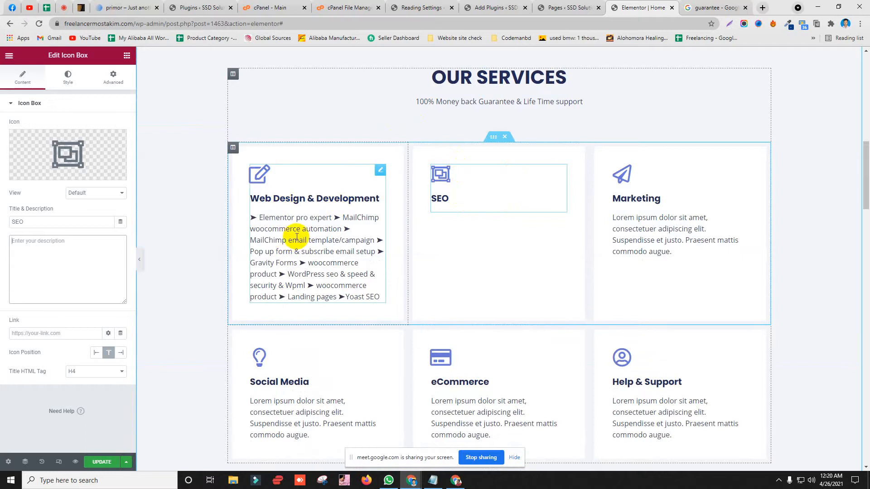
left_click(313, 225)
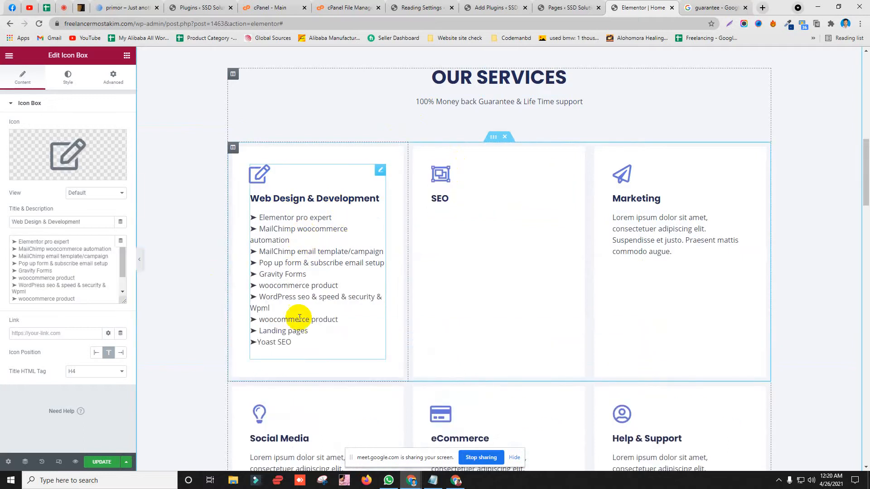
scroll(271, 223, "down", 2)
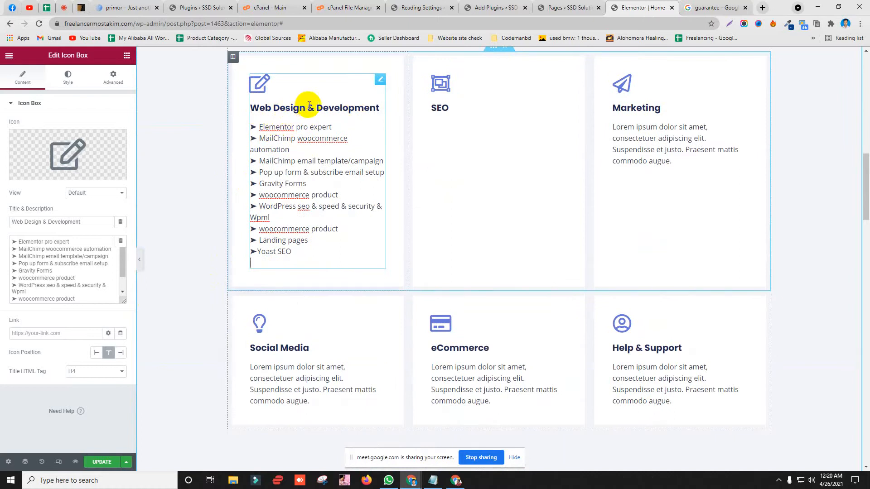
left_click_drag(45, 223, 126, 222)
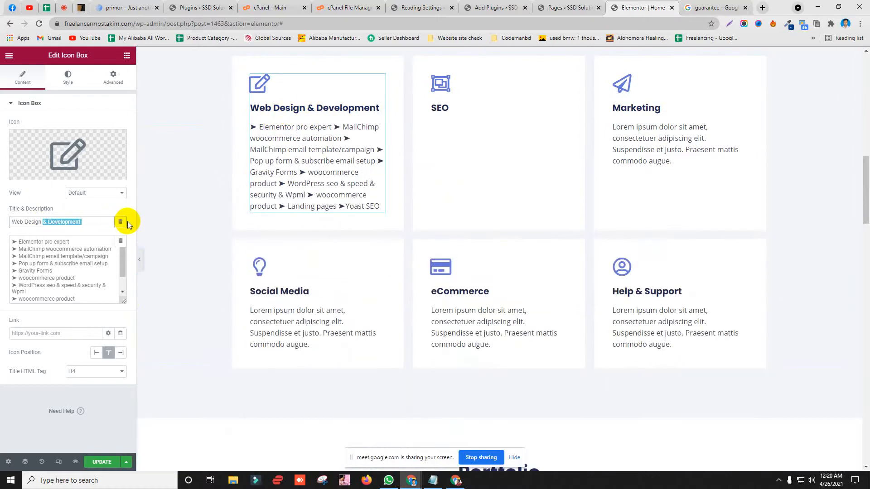
Step: Trim one title to 'Web Design' and retitle the SEO box '➤ Elementor pro expert'
key("BackSpace")
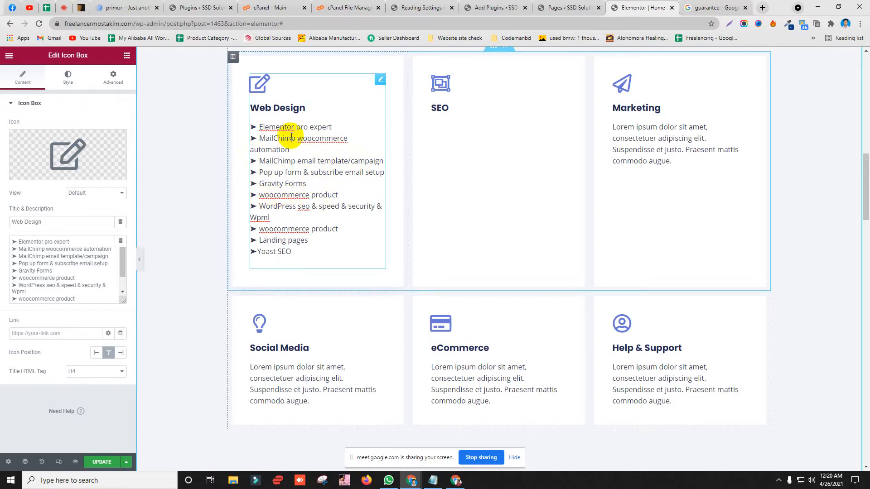
scroll(292, 137, "up", 2)
left_click_drag(86, 241, 14, 242)
right_click(36, 241)
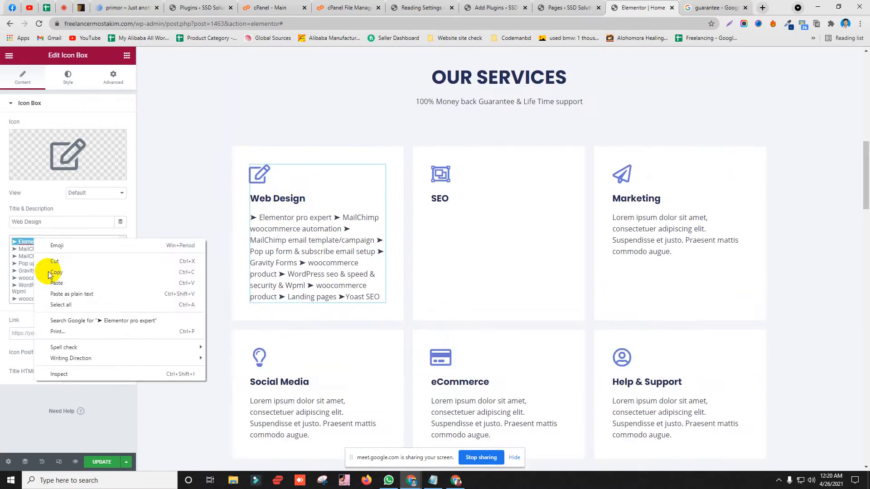
left_click(53, 272)
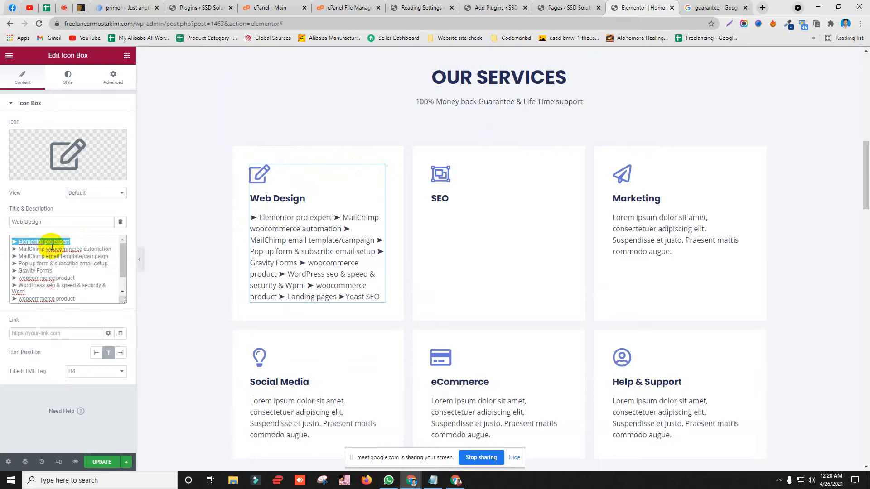
left_click(484, 202)
left_click_drag(73, 222, 10, 222)
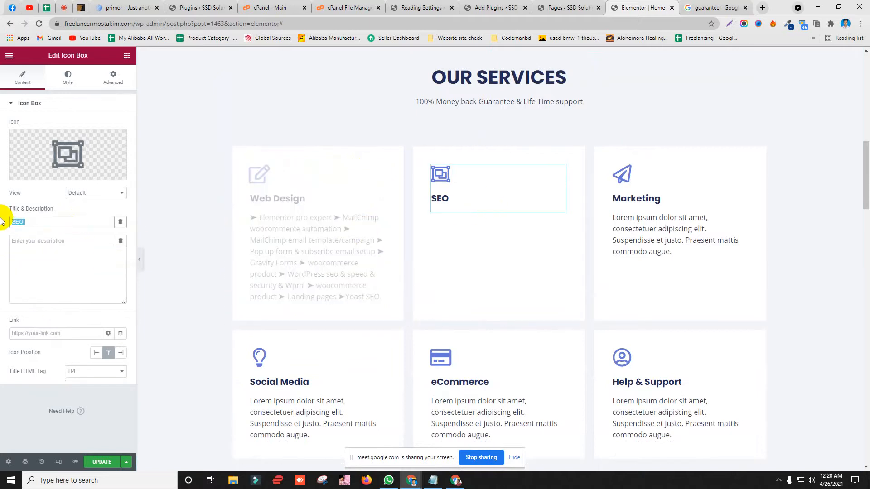
key("ctrl+v")
left_click(74, 270)
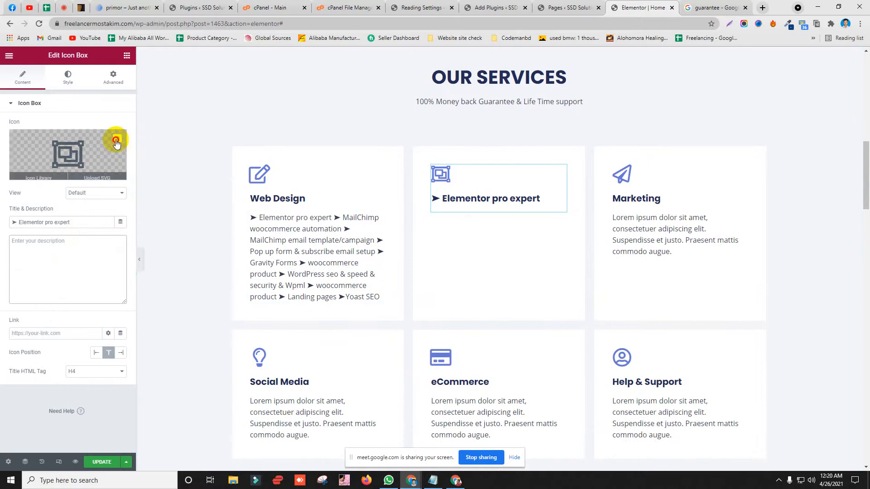
Step: Remove the icons from the Elementor pro expert and Web Design boxes
left_click(116, 144)
left_click(66, 156)
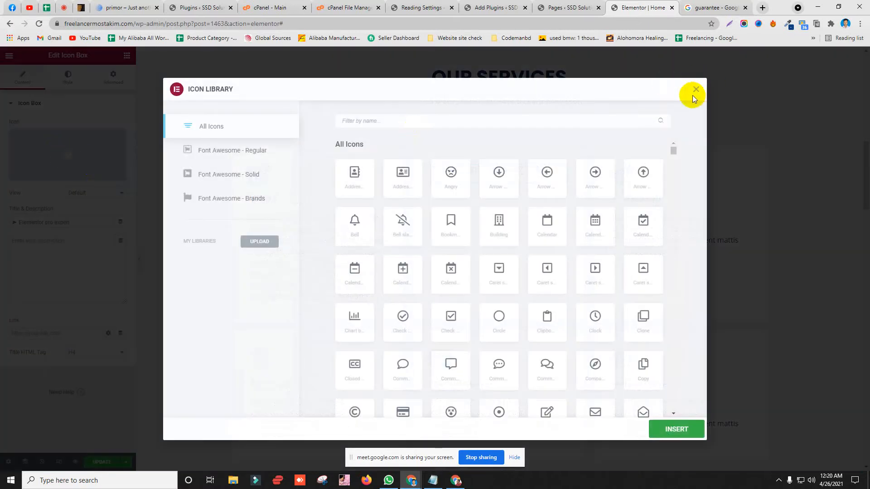
left_click(696, 89)
mouse_move(65, 159)
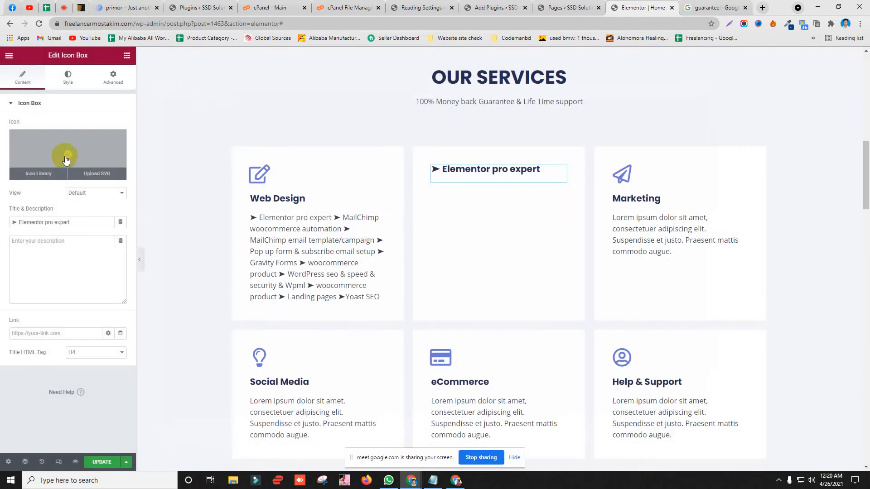
left_click(257, 179)
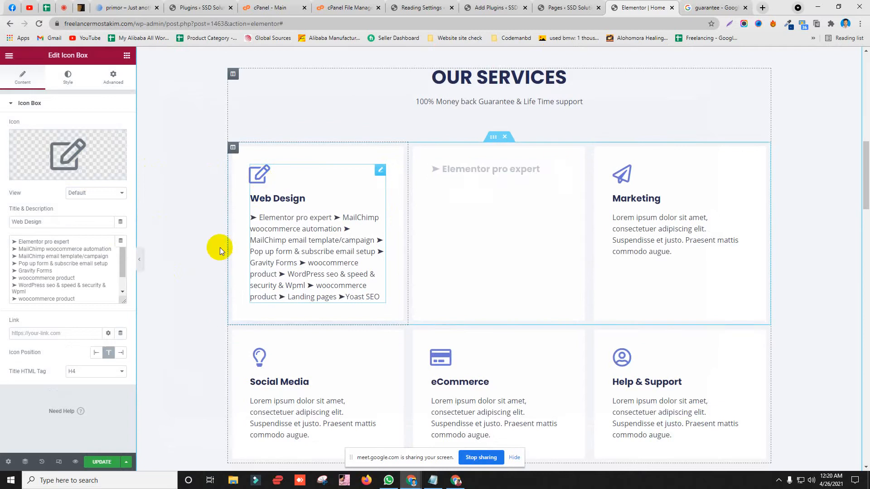
left_click(109, 151)
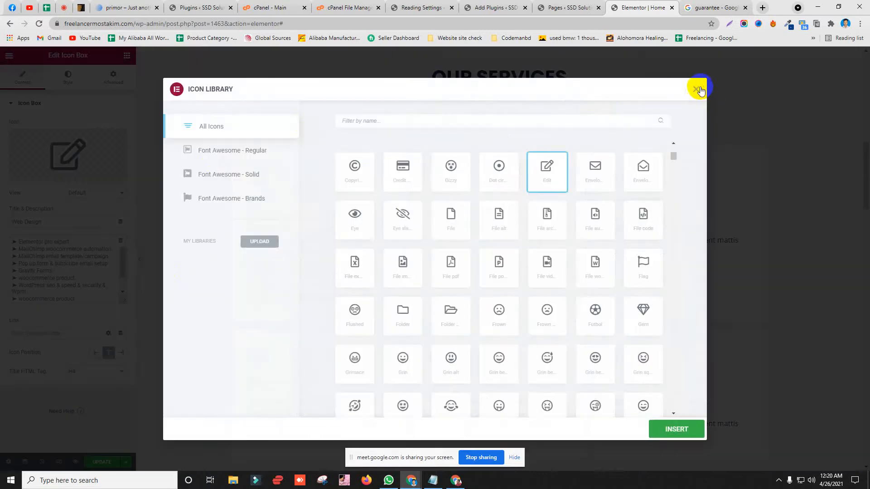
left_click(697, 89)
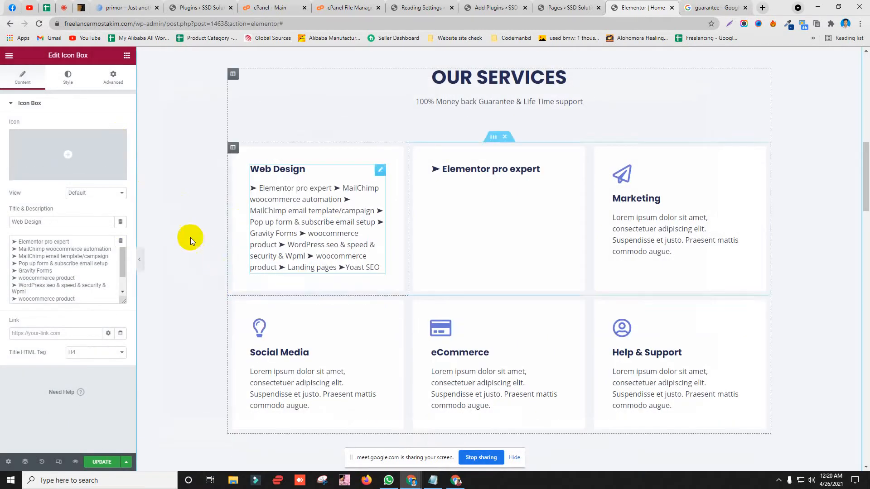
Step: Copy the line 'MailChimp woocommerce automation' for reuse as a title
left_click(681, 188)
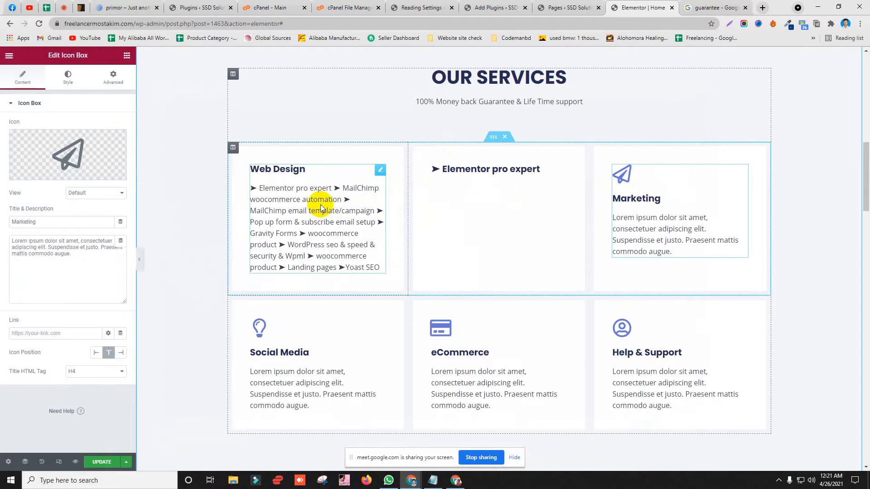
left_click(287, 196)
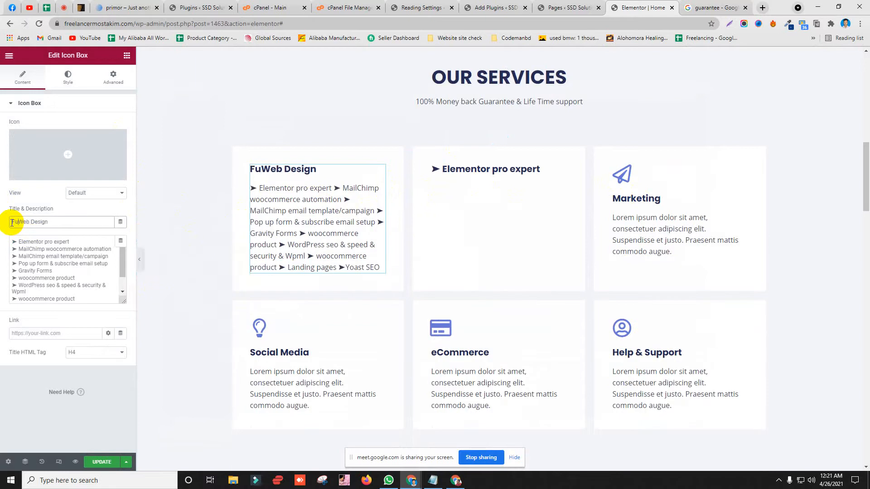
type("lll")
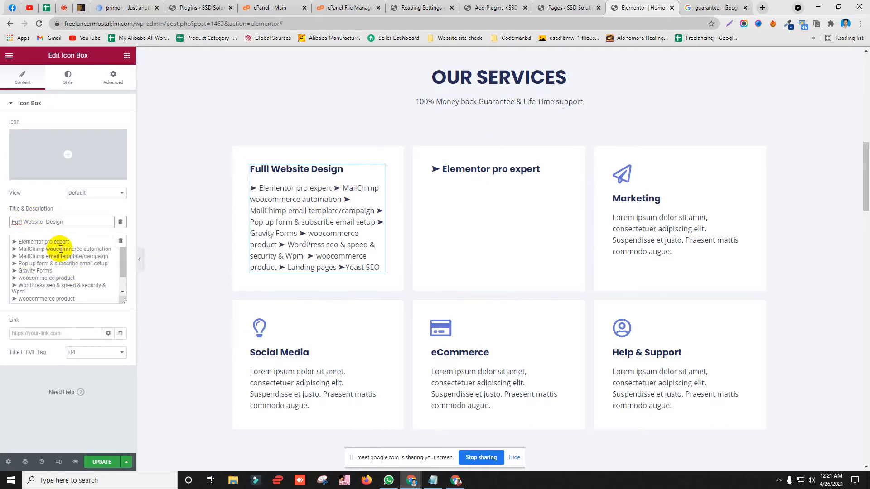
left_click_drag(111, 256, 21, 249)
left_click(39, 249)
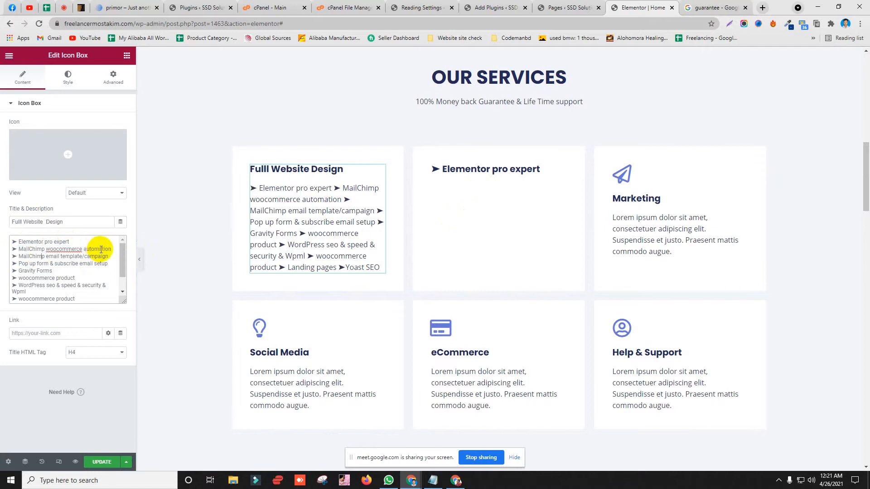
left_click_drag(111, 249, 17, 251)
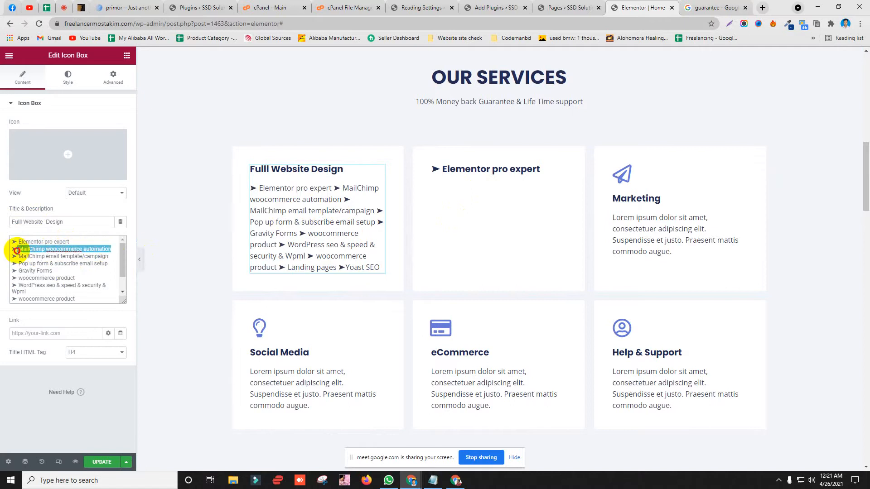
right_click(41, 290)
left_click(151, 273)
Step: Remove the Marketing box's icon and clear its description
left_click(670, 189)
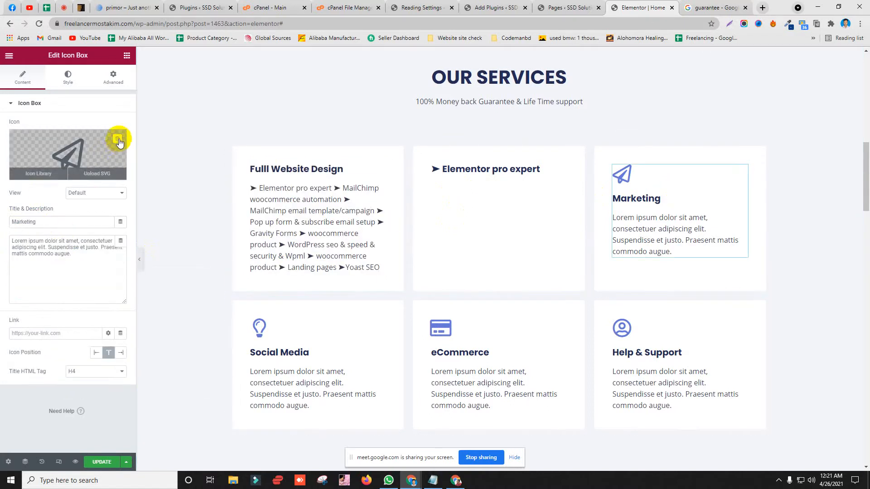
left_click(118, 139)
triple_click(29, 241)
key("BackSpace")
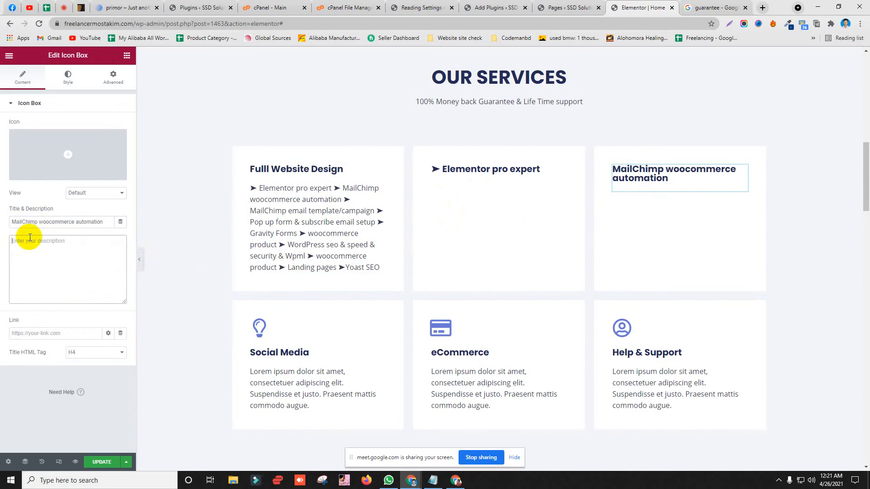
Step: Copy '➤ woocommerce product' and delete the Fulll Website Design box's description
left_click(369, 177)
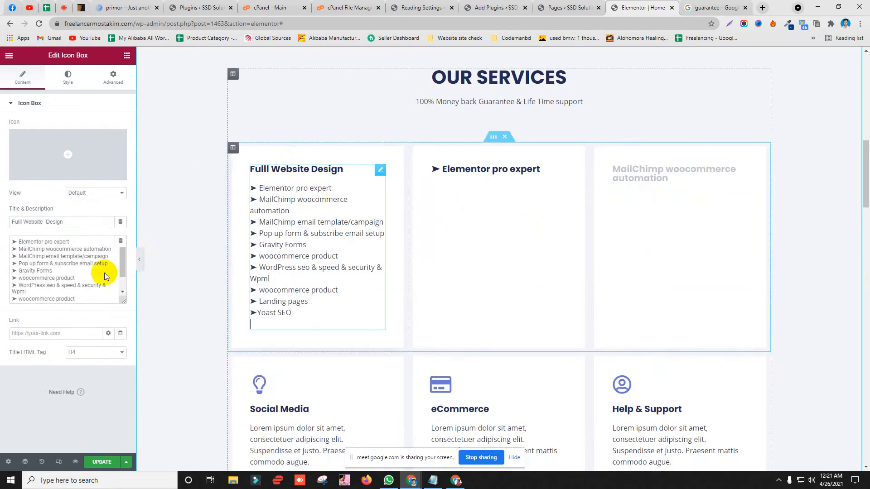
triple_click(68, 279)
right_click(37, 280)
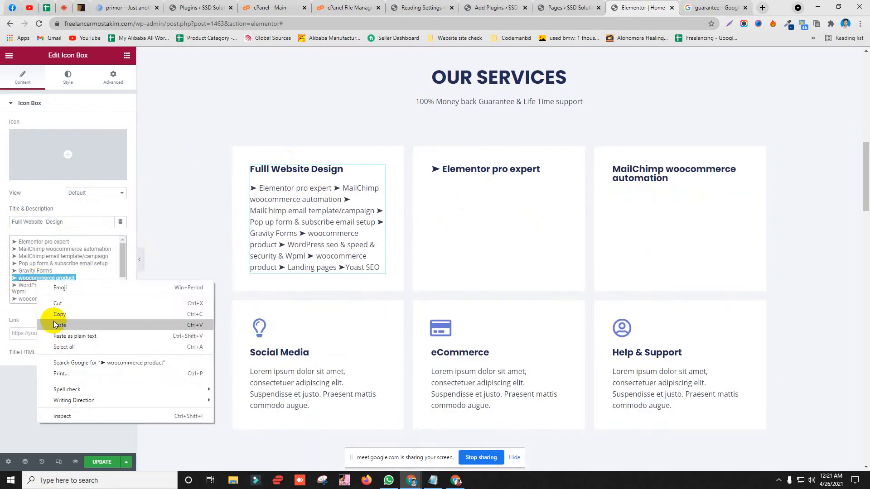
left_click(58, 316)
key("ctrl+a")
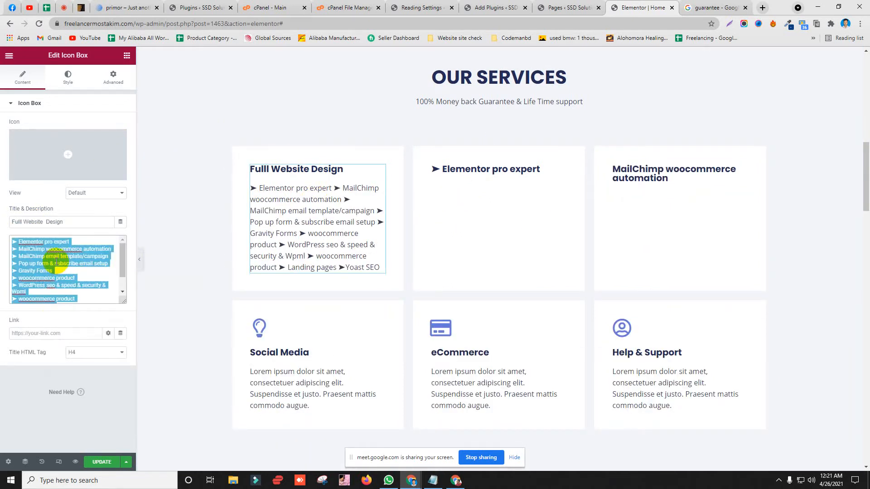
key("BackSpace")
Step: Retitle the Social Media box '➤ woocommerce product' and delete its description
left_click(330, 253)
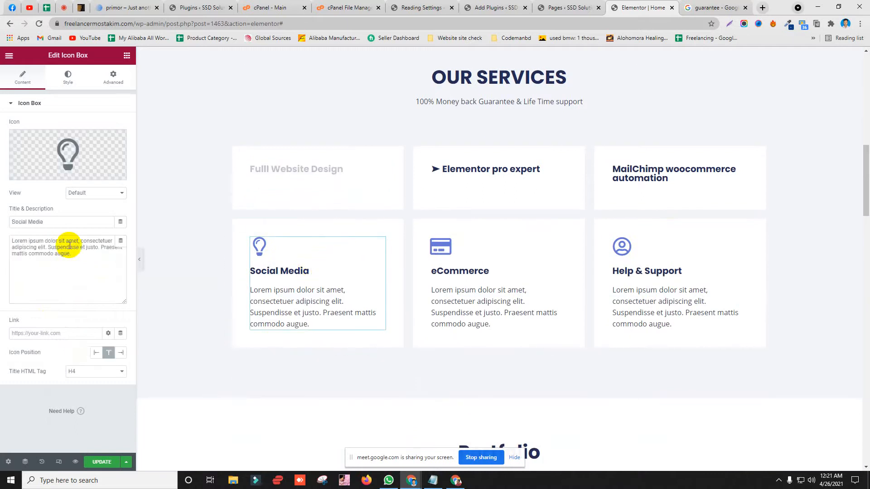
key("ctrl+v")
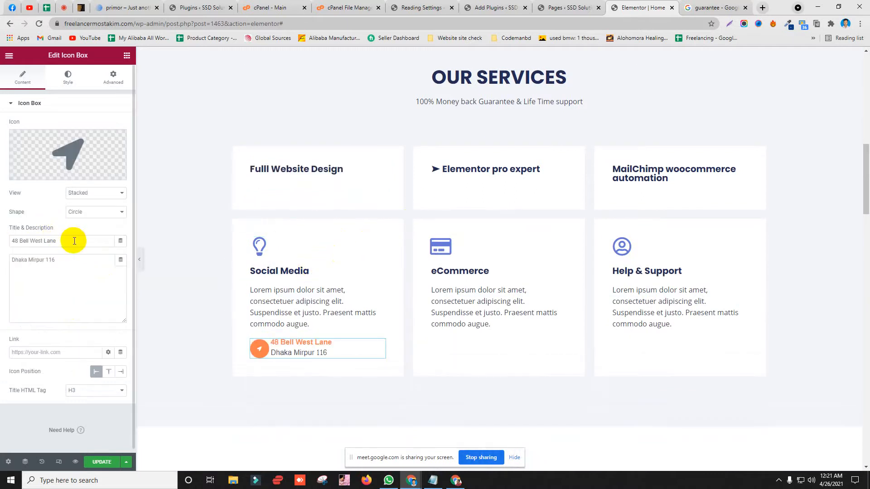
key("ctrl+z")
left_click(305, 281)
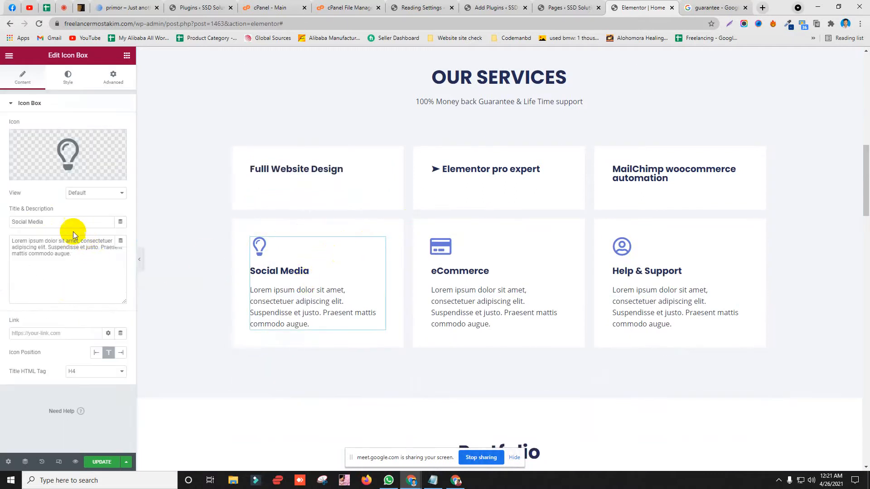
triple_click(40, 221)
key("ctrl+v")
triple_click(39, 245)
key("BackSpace")
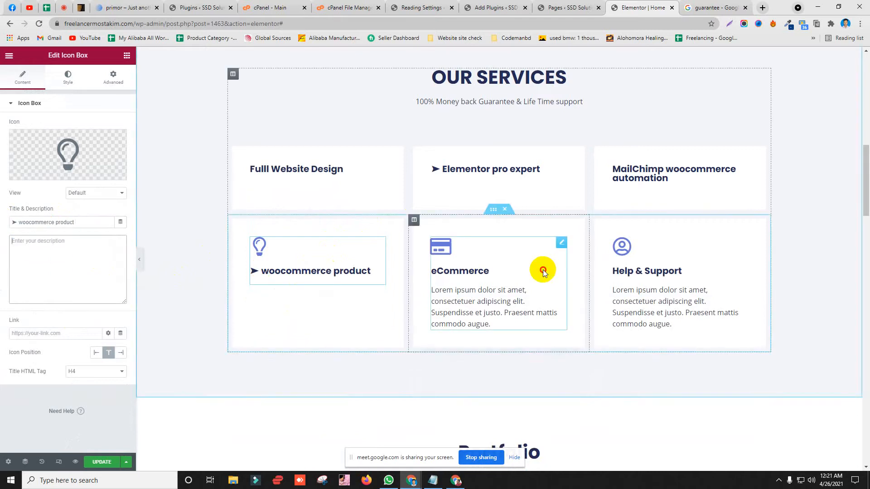
Step: Retitle the eCommerce box '➤ woocommerce product' and delete its description
left_click(543, 271)
triple_click(97, 260)
key("ctrl+v")
triple_click(53, 222)
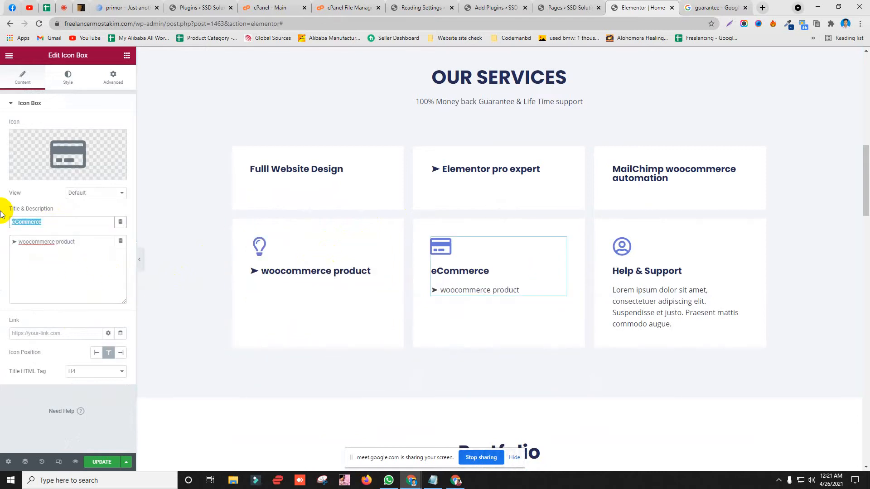
type("➤ woocommerce product")
triple_click(10, 242)
key("BackSpace")
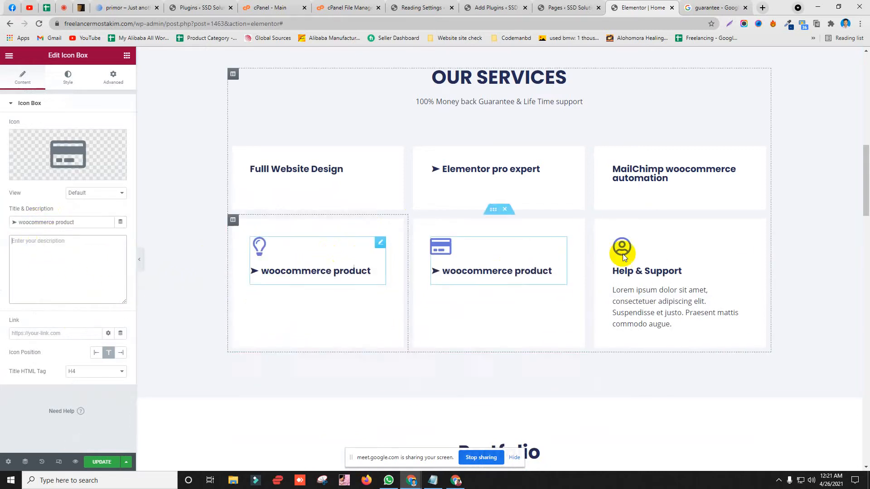
Step: Delete the Help & Support box's description and select its title text
left_click(680, 277)
triple_click(11, 243)
key("BackSpace")
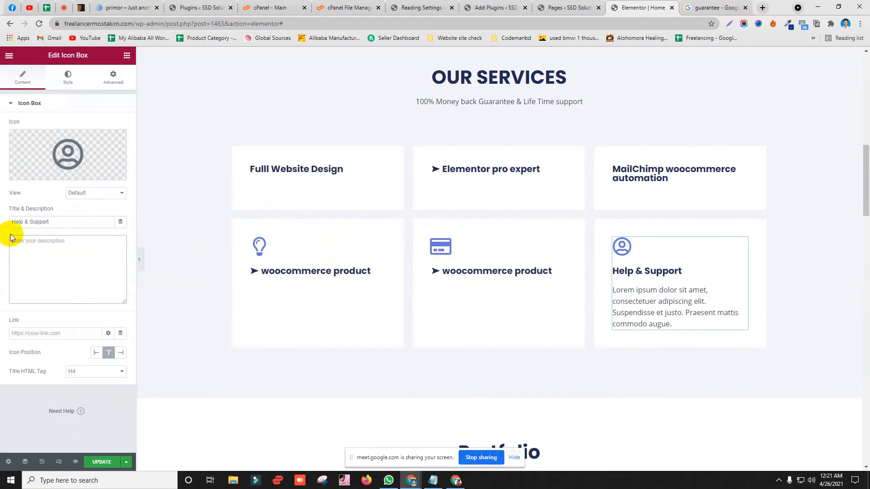
left_click_drag(49, 222, 1, 222)
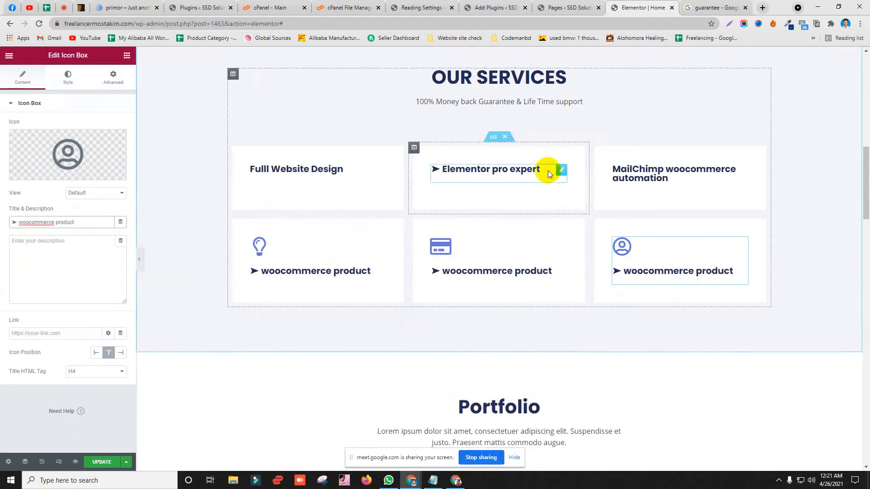
scroll(549, 171, "up", 2)
scroll(233, 249, "down", 4)
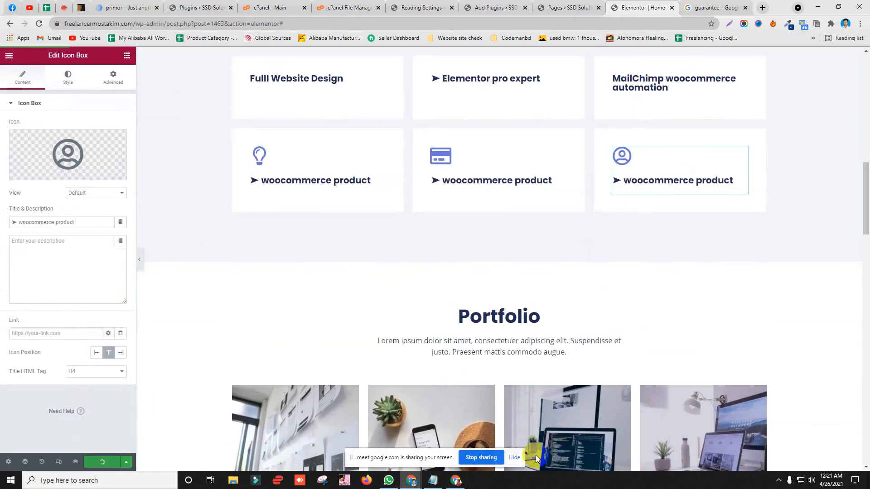
left_click(459, 482)
left_click(140, 9)
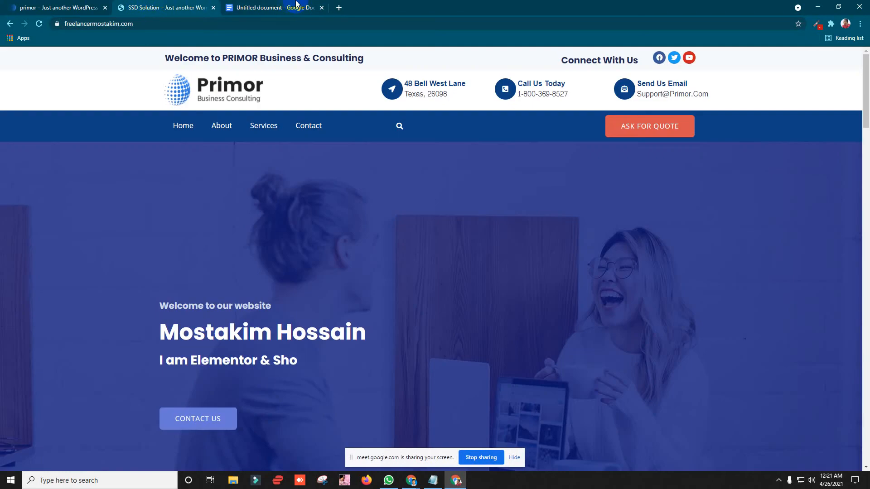
left_click(176, 23)
key("Return")
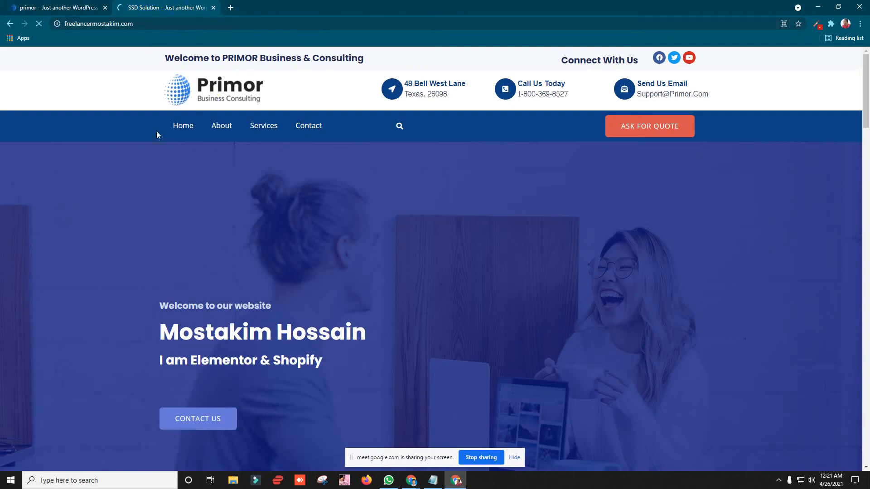
scroll(172, 172, "down", 12)
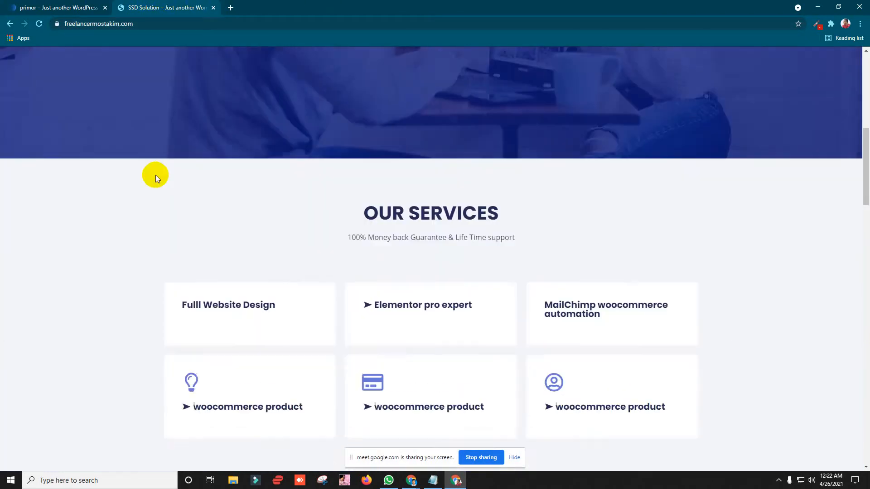
scroll(362, 131, "up", 1)
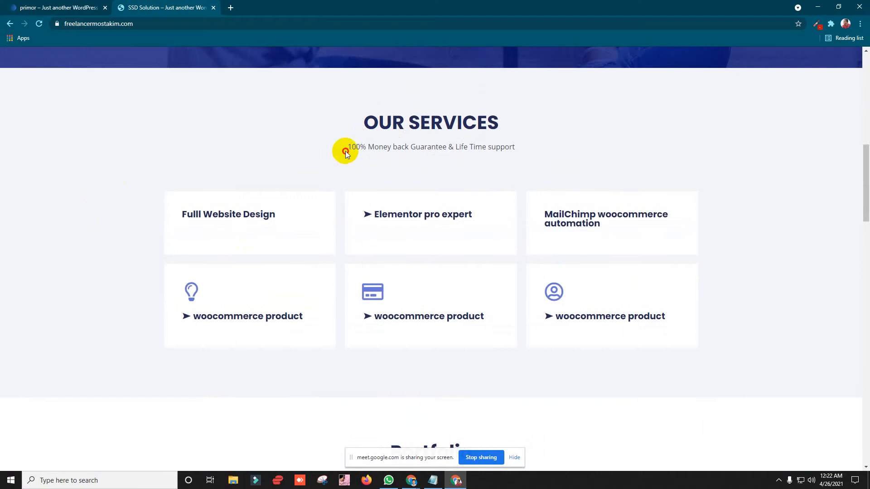
left_click_drag(346, 153, 577, 162)
left_click(257, 274)
scroll(203, 159, "down", 2)
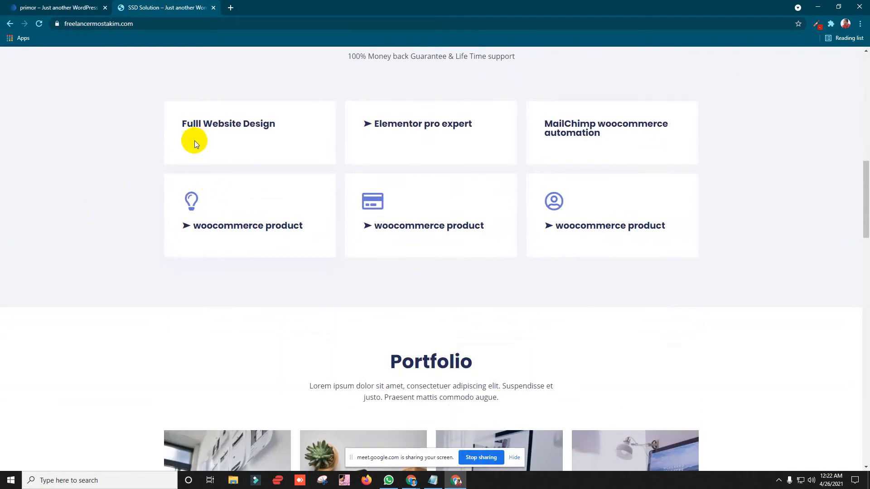
left_click(821, 7)
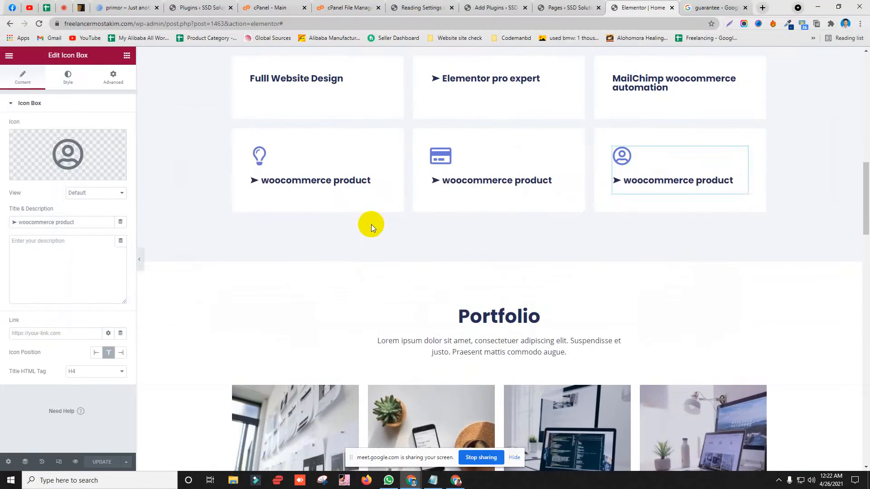
Step: Remove the icons from the three lower woocommerce product boxes and update the page
left_click(339, 156)
left_click(117, 138)
left_click(508, 150)
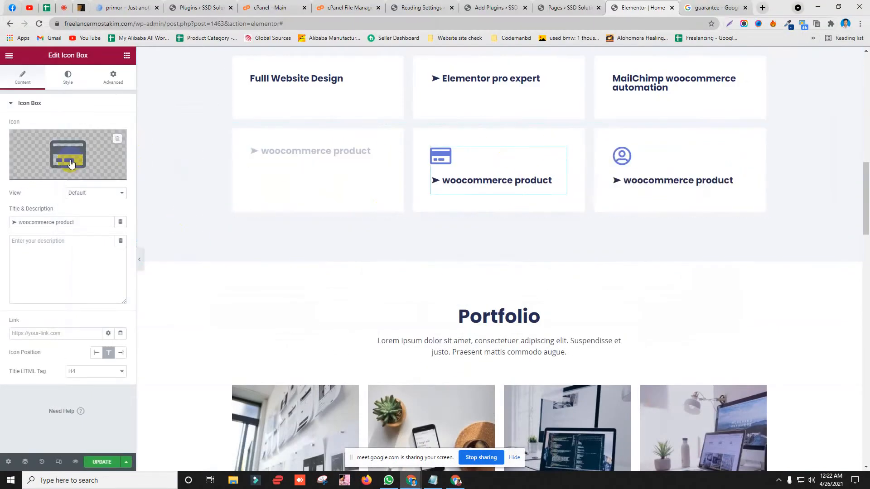
left_click(117, 138)
left_click(663, 169)
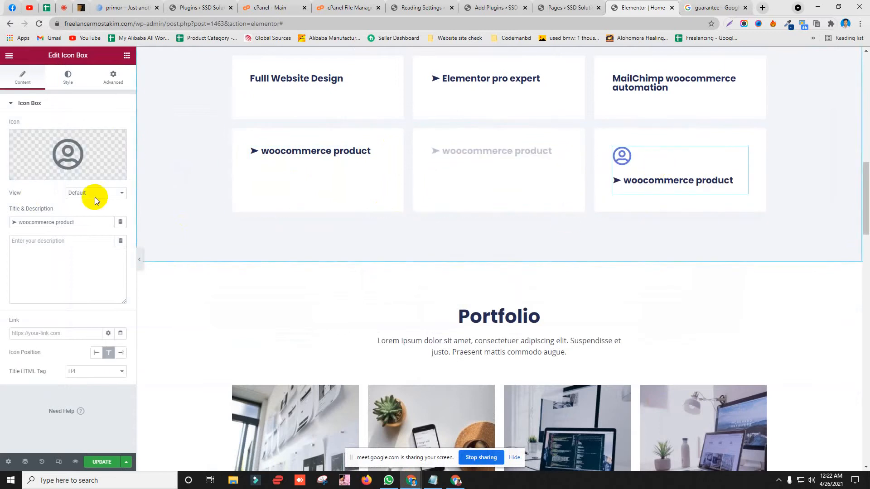
left_click(111, 149)
left_click(696, 89)
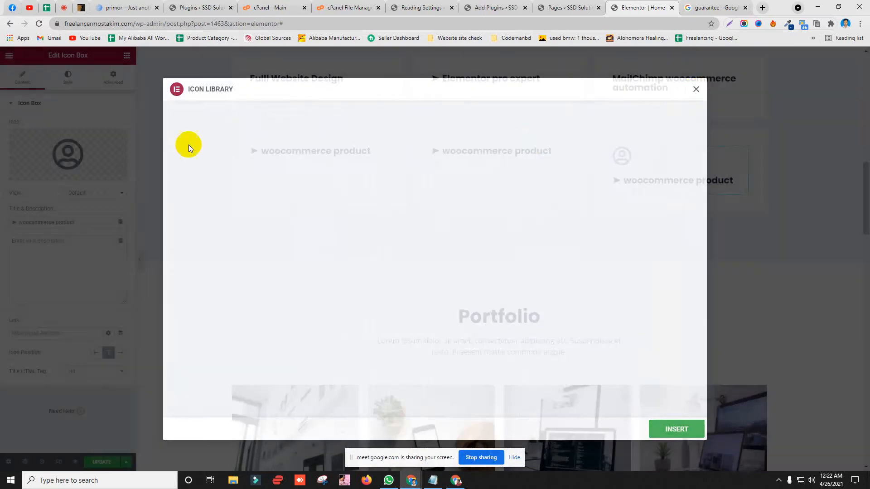
left_click(117, 139)
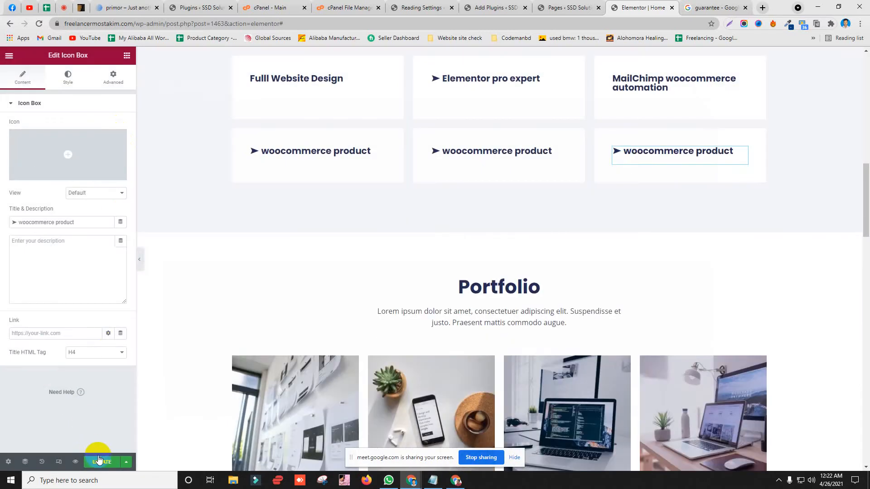
left_click(99, 460)
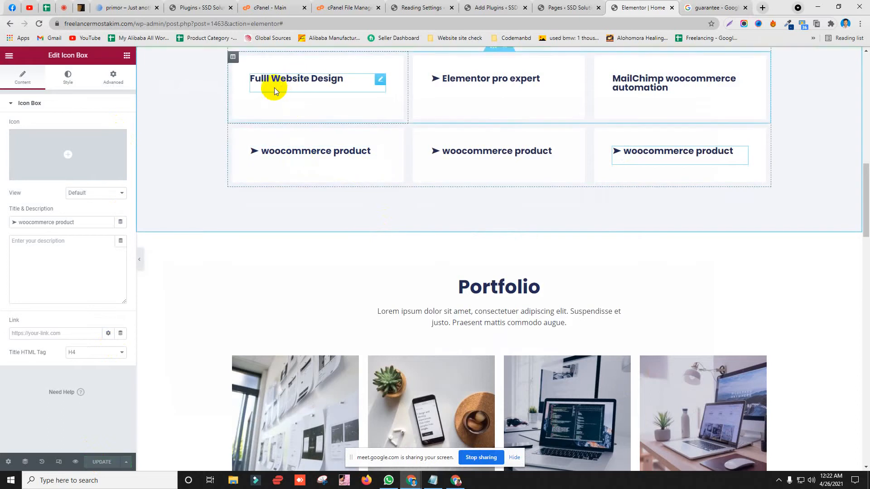
Step: Copy the ➤ arrow character and leave the Fulll Website Design description empty
left_click(255, 78)
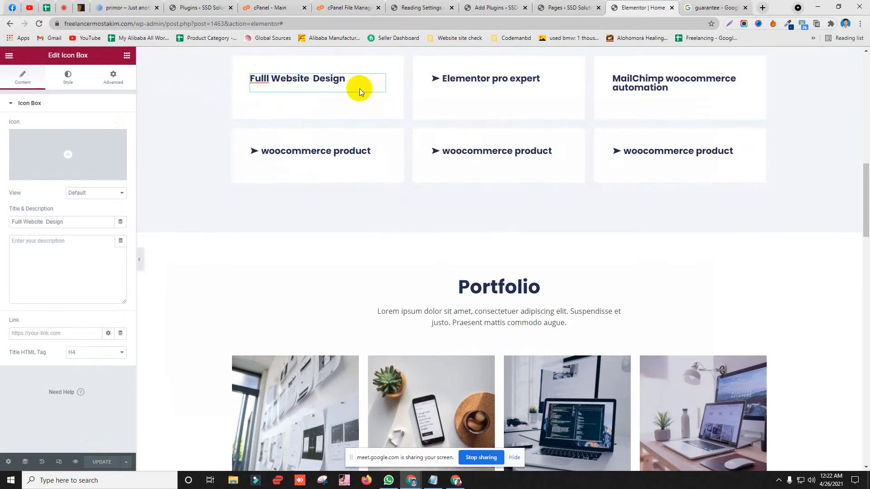
left_click(320, 80)
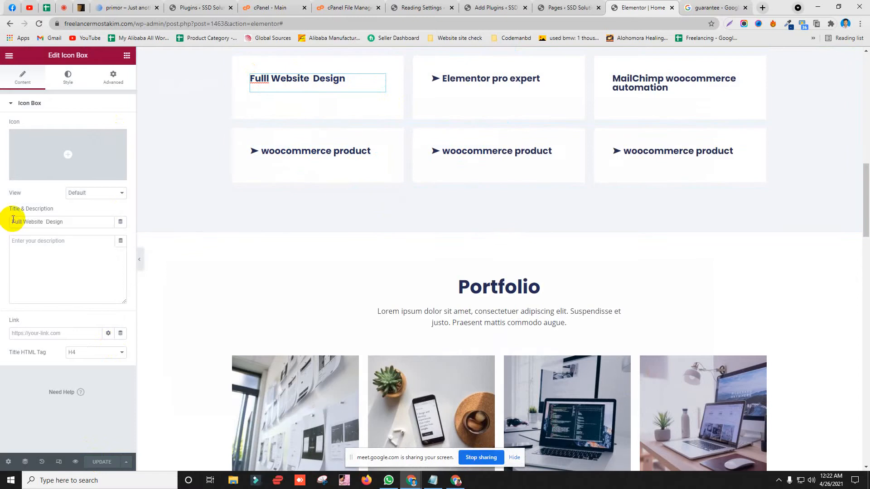
left_click(13, 242)
type("➤ woocommerce product")
right_click(19, 243)
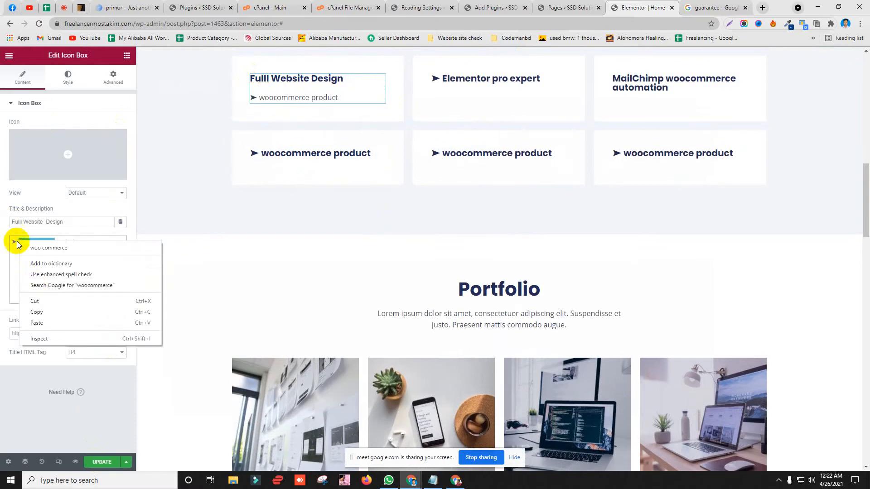
left_click(17, 241)
right_click(7, 245)
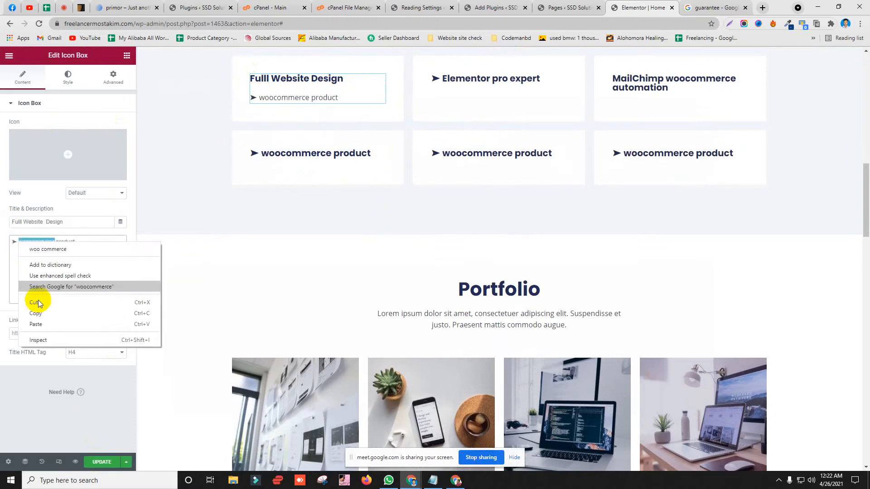
left_click(19, 243)
right_click(14, 242)
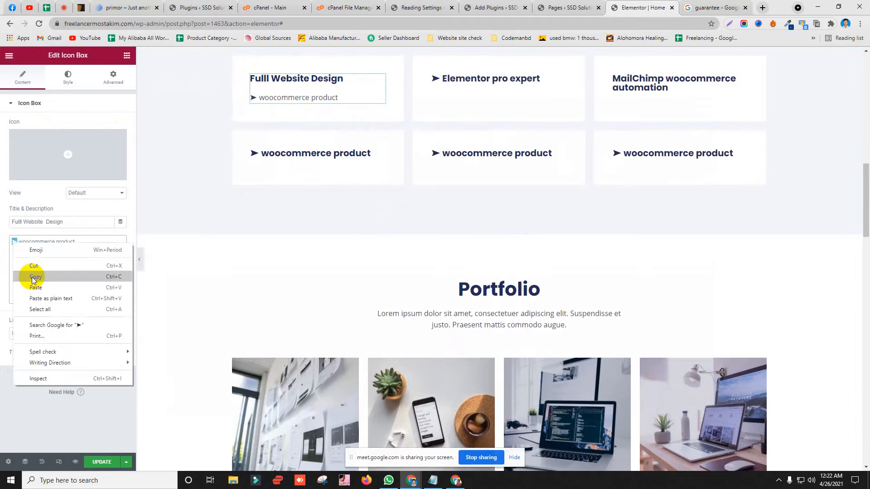
left_click(33, 266)
left_click_drag(91, 242, 13, 236)
key("BackSpace")
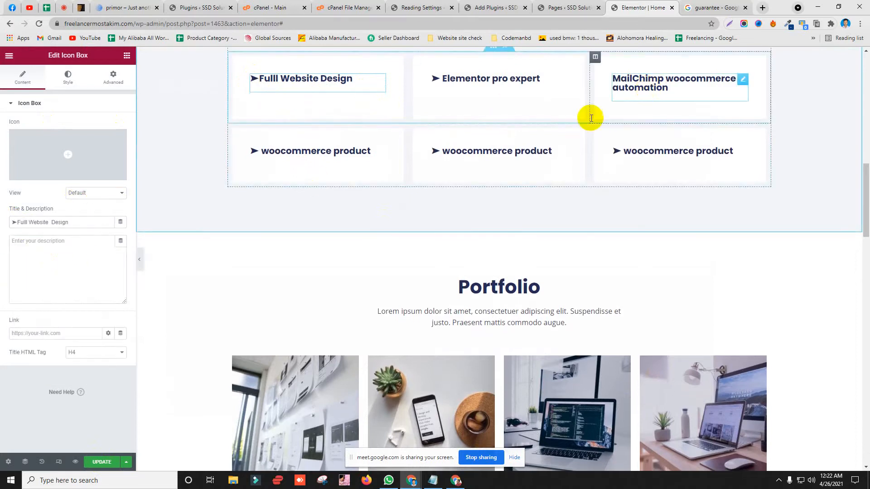
Step: Prefix the MailChimp woocommerce automation title with ➤ and reload the live site
left_click(666, 87)
left_click(12, 222)
key("ctrl+v")
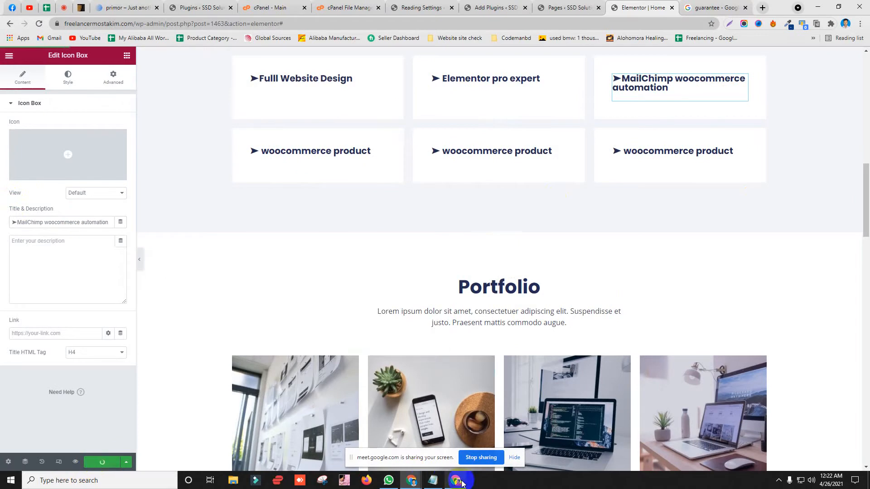
left_click(456, 481)
left_click(326, 28)
key("Return")
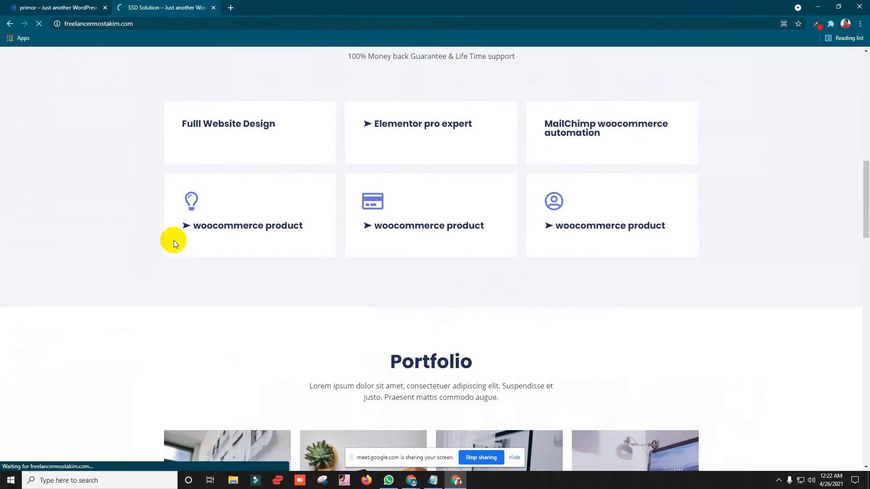
Step: Check the live home page's services boxes, then hide the live site window
scroll(105, 235, "up", 4)
scroll(581, 194, "down", 3)
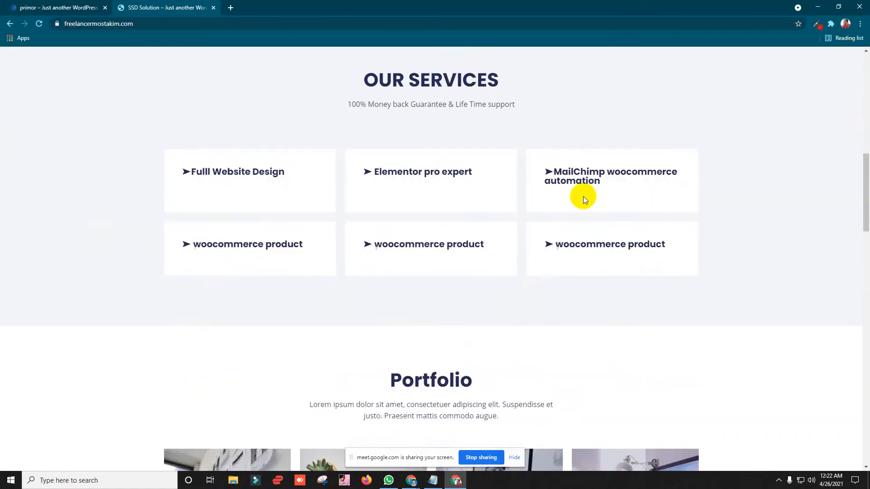
scroll(206, 218, "up", 2)
scroll(207, 208, "down", 2)
scroll(208, 208, "up", 1)
left_click_drag(363, 178, 521, 192)
left_click(521, 192)
left_click(815, 4)
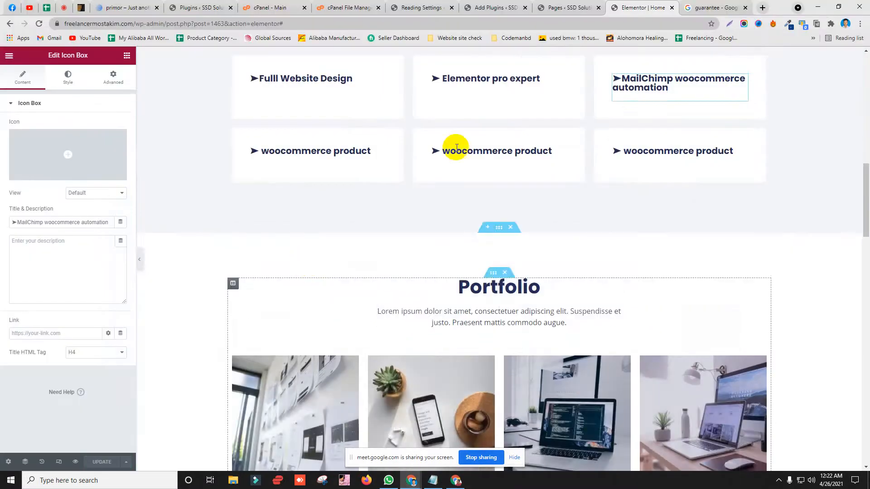
Step: Open the Elementor template kits library on its Free Blocks categories
scroll(476, 230, "up", 6)
scroll(404, 208, "down", 3)
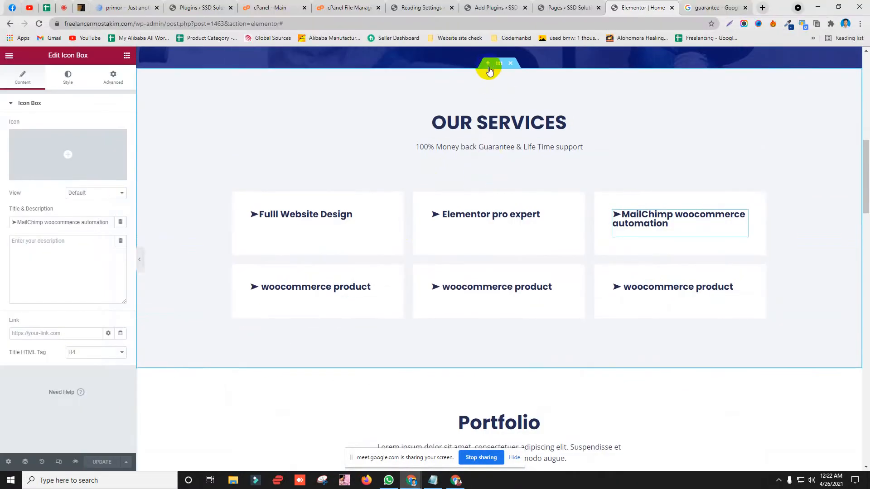
scroll(491, 96, "up", 2)
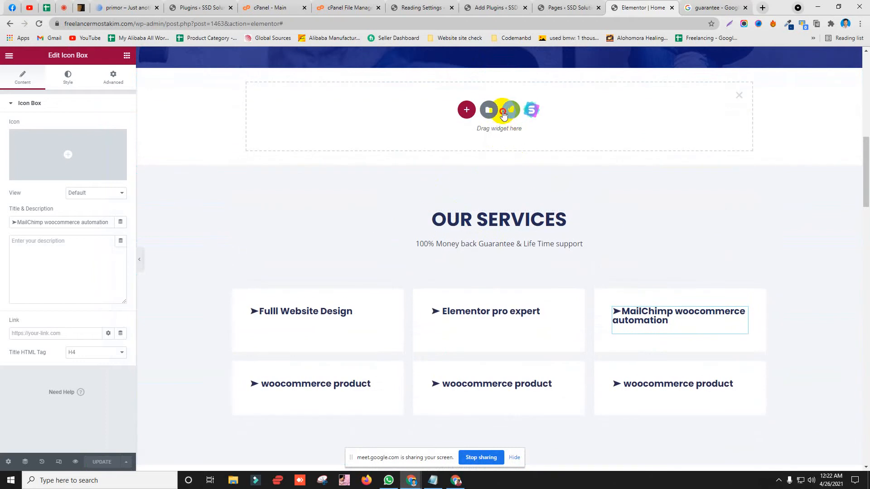
left_click(507, 111)
left_click(516, 104)
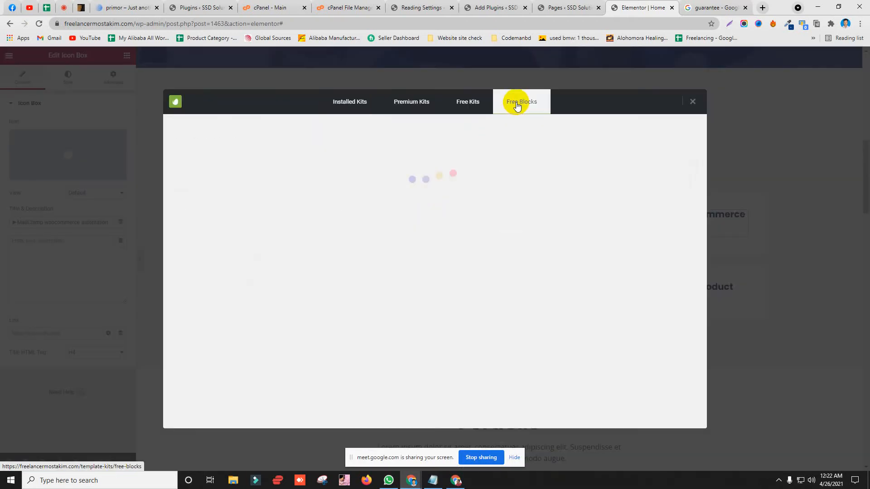
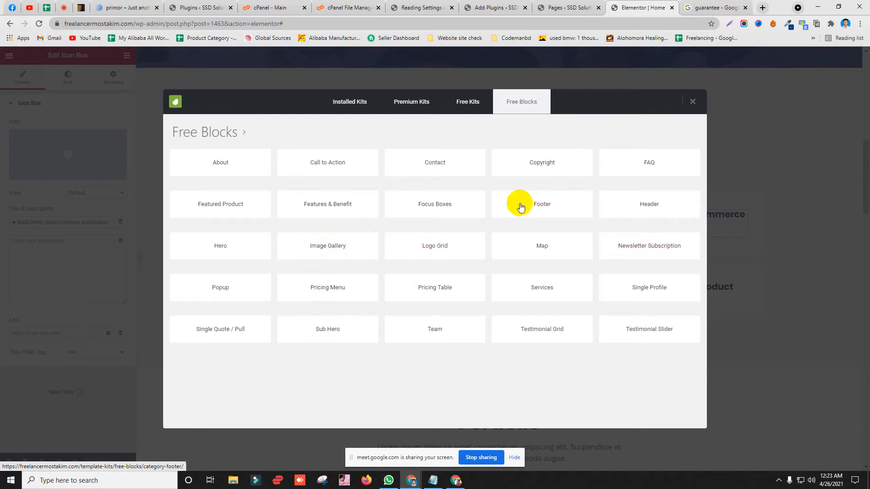
Step: Look through the Pricing Menu and Featured Product free block templates
left_click(332, 297)
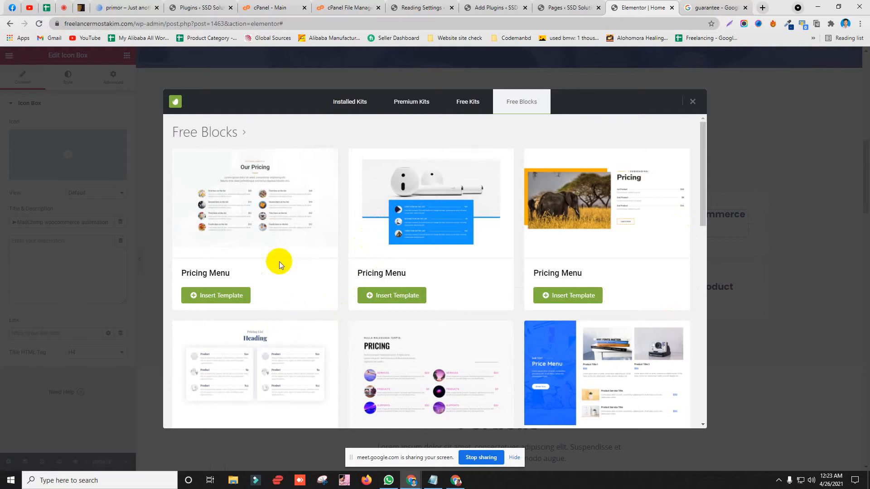
scroll(294, 245, "down", 3)
scroll(309, 265, "up", 3)
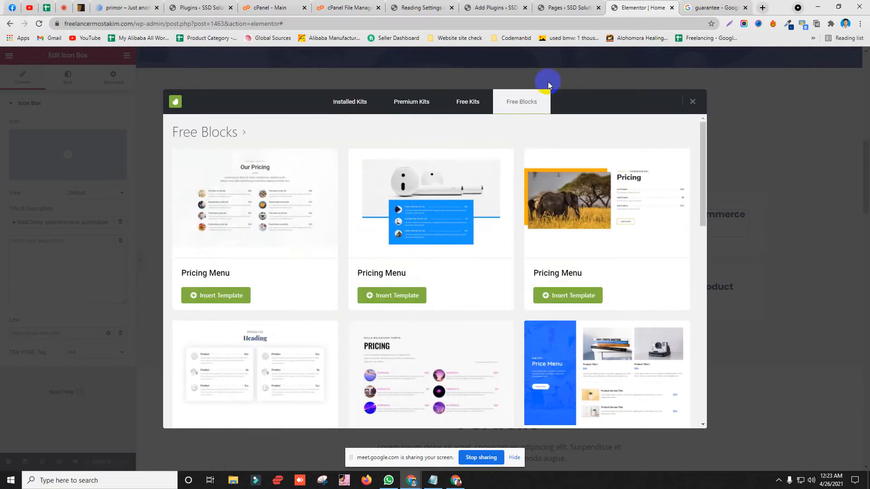
left_click(521, 102)
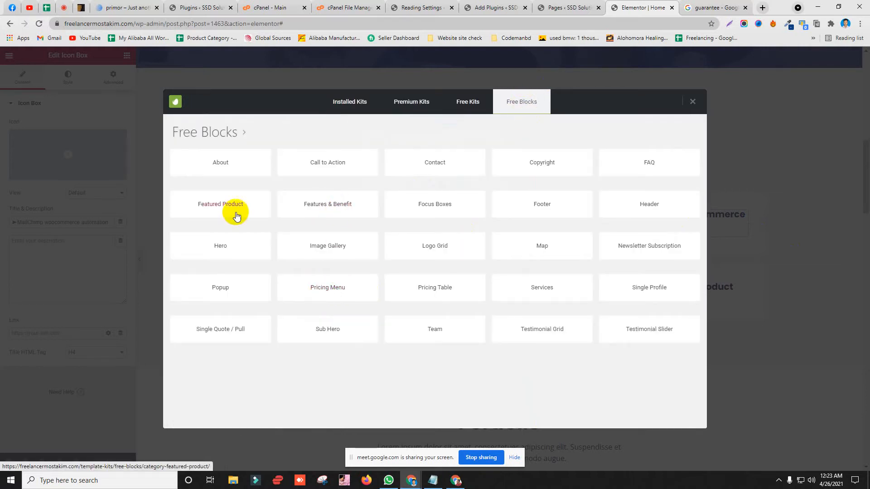
left_click(235, 216)
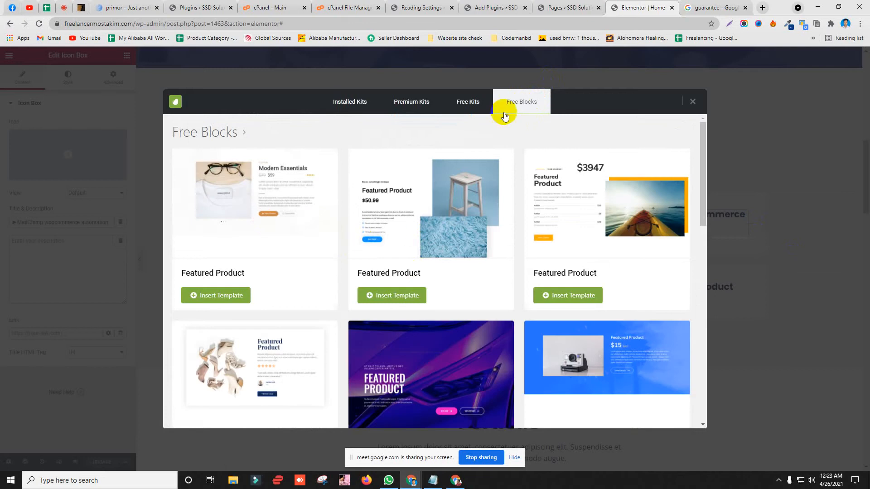
left_click(505, 112)
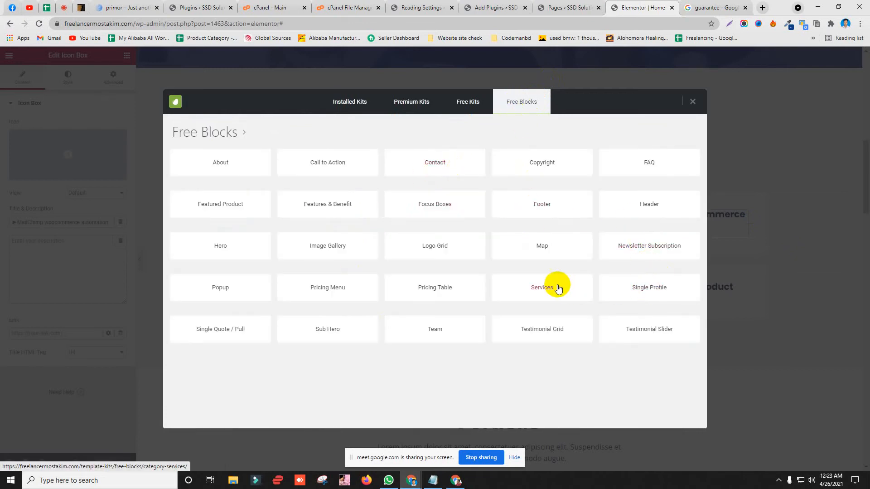
Step: Browse the Services category's block templates, including Focus Boxes
left_click(537, 289)
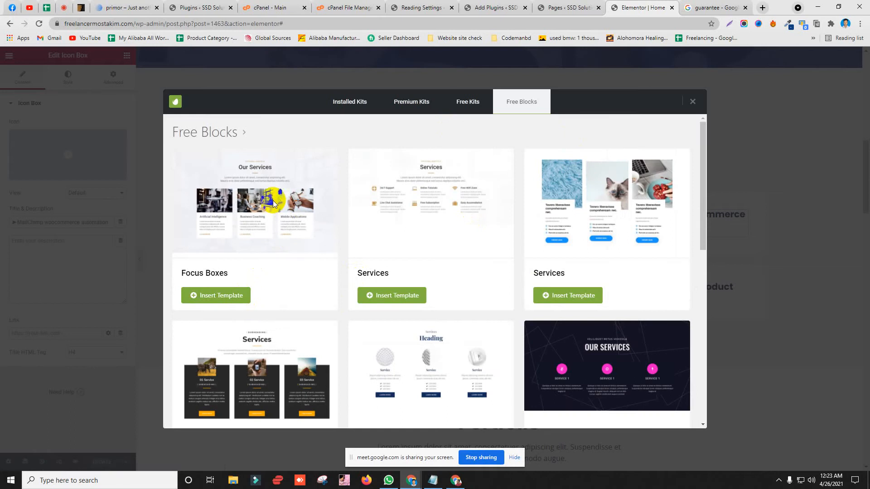
scroll(462, 270, "down", 1)
scroll(462, 270, "up", 1)
scroll(292, 256, "down", 4)
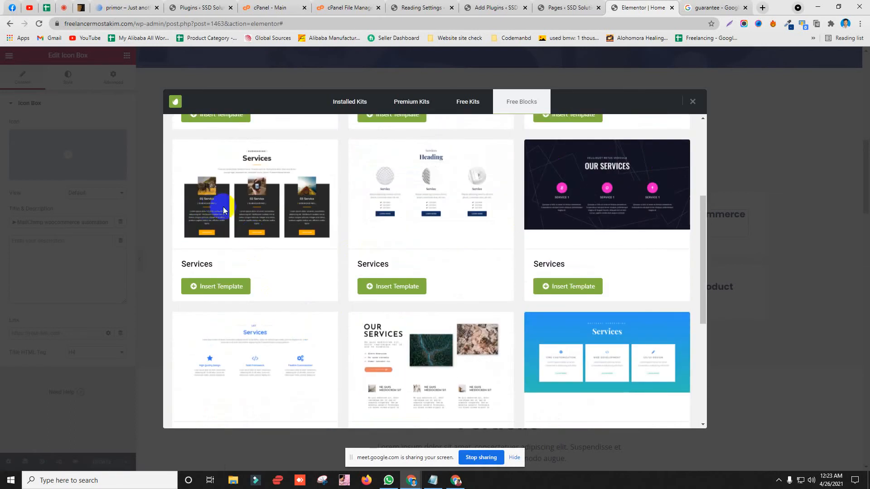
scroll(507, 292, "down", 3)
scroll(239, 326, "down", 3)
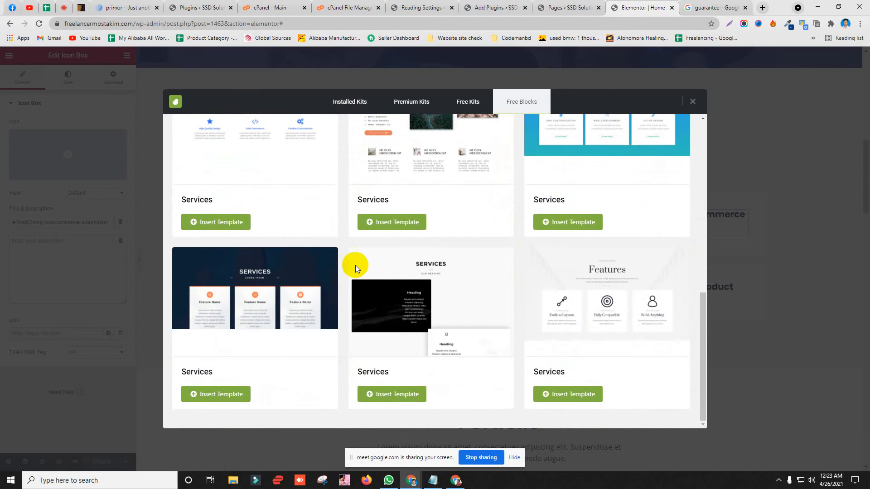
scroll(269, 300, "up", 4)
scroll(267, 299, "up", 3)
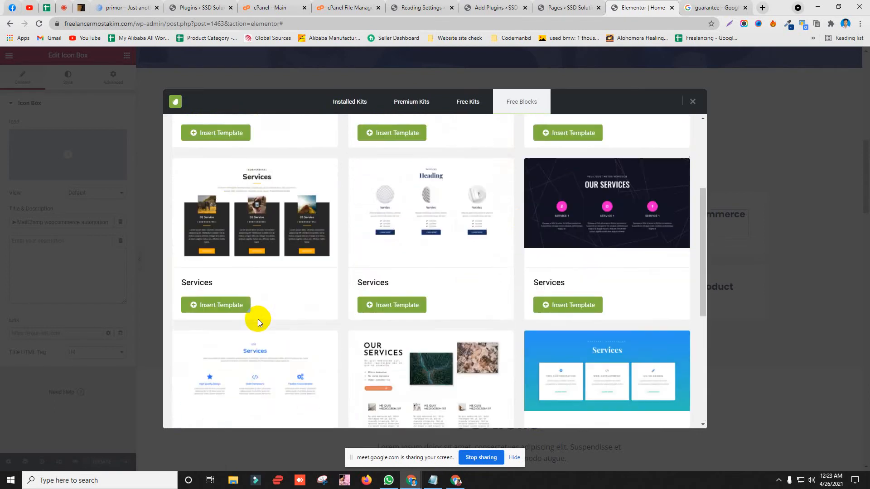
scroll(463, 303, "up", 3)
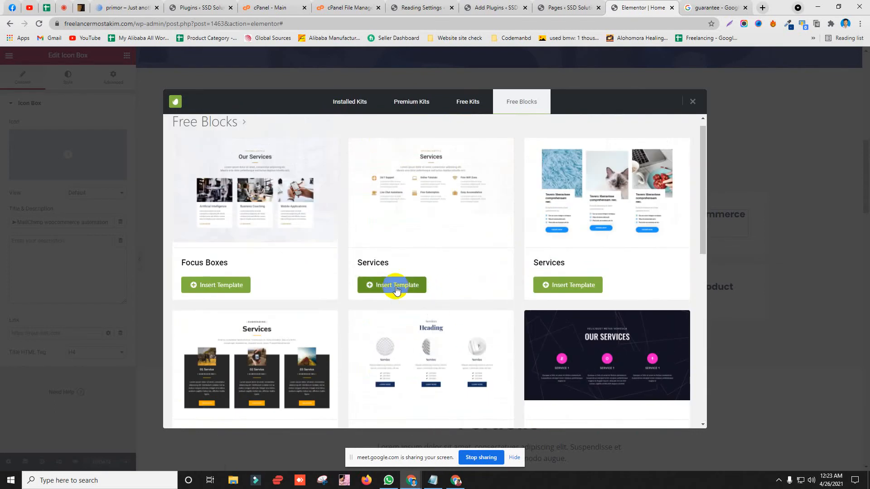
scroll(294, 290, "down", 3)
scroll(295, 290, "up", 3)
scroll(572, 267, "down", 4)
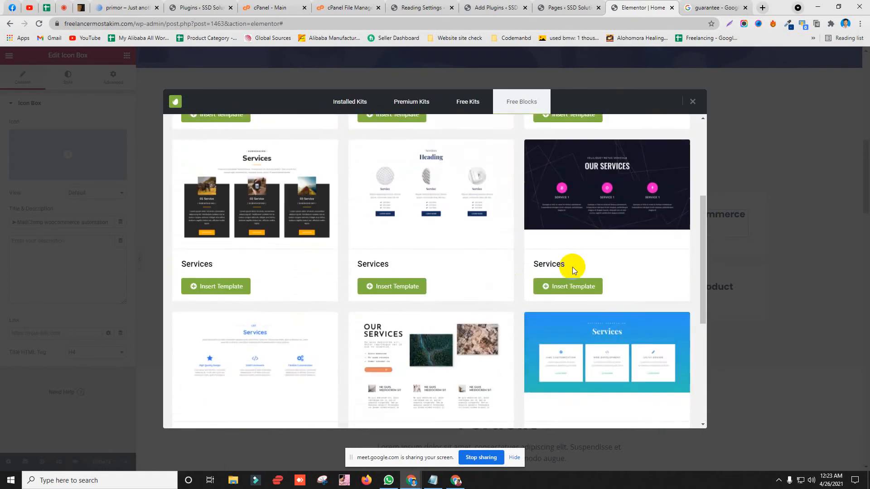
scroll(573, 270, "up", 4)
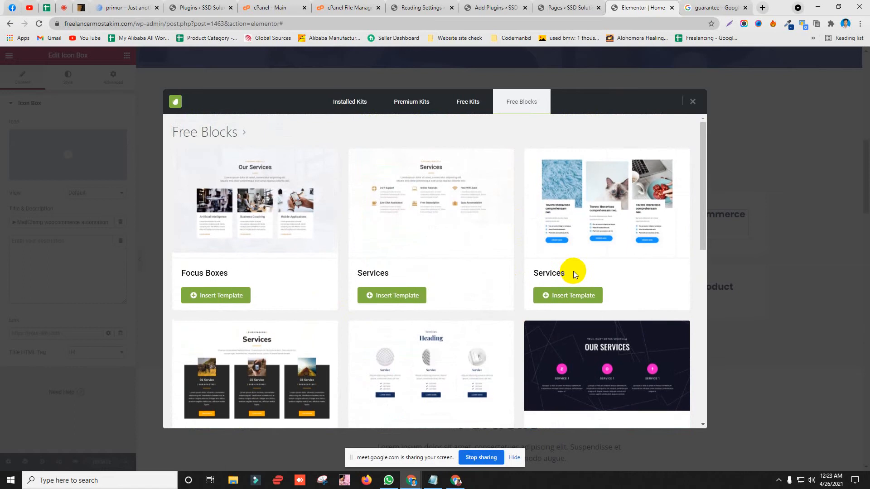
Step: Insert the three-card Services block with the cat image and delete the old Our Services section
left_click(579, 303)
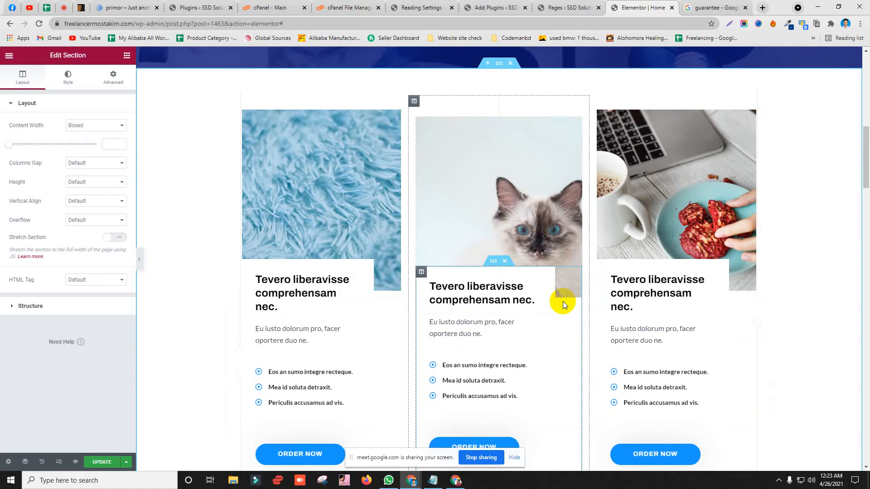
scroll(376, 262, "down", 7)
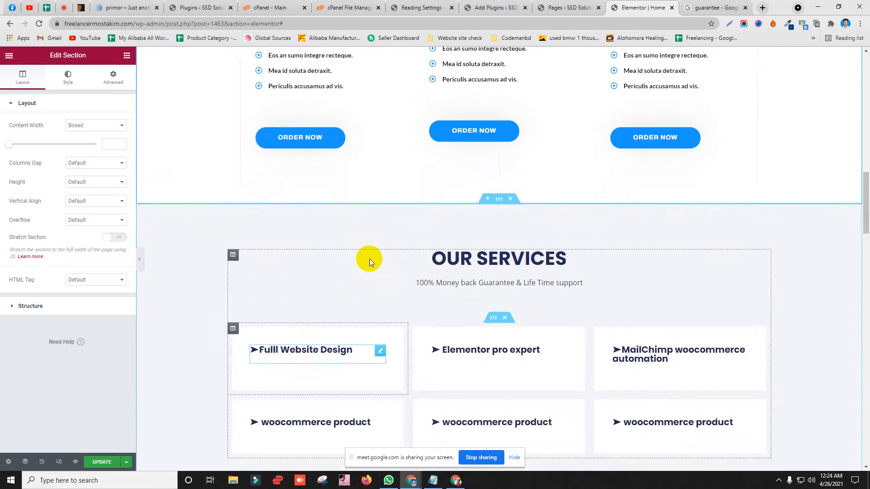
left_click(510, 199)
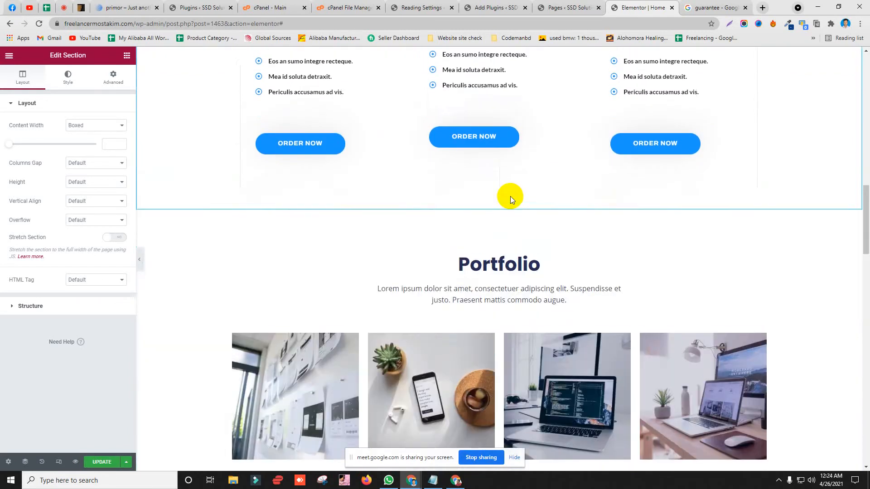
scroll(510, 198, "up", 8)
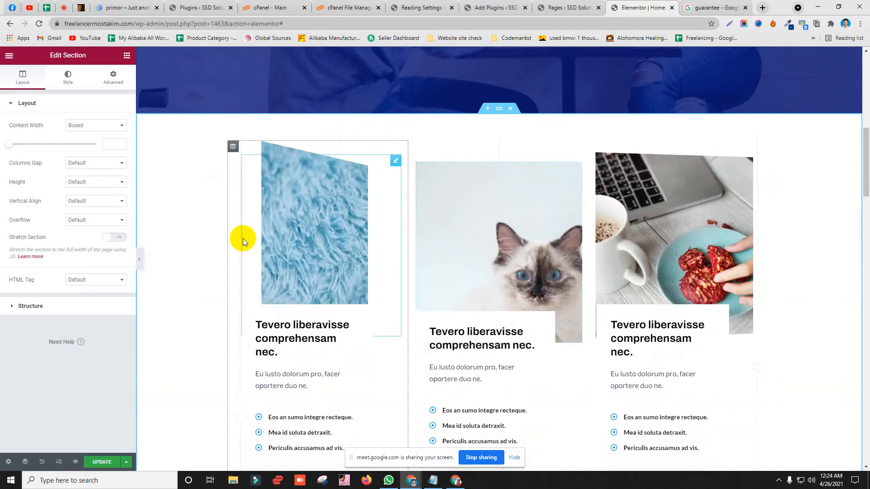
scroll(285, 304, "down", 3)
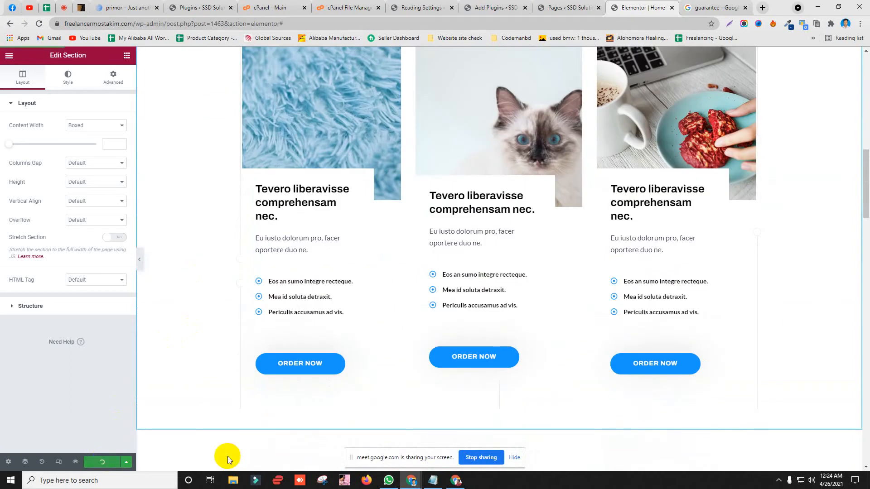
left_click(456, 481)
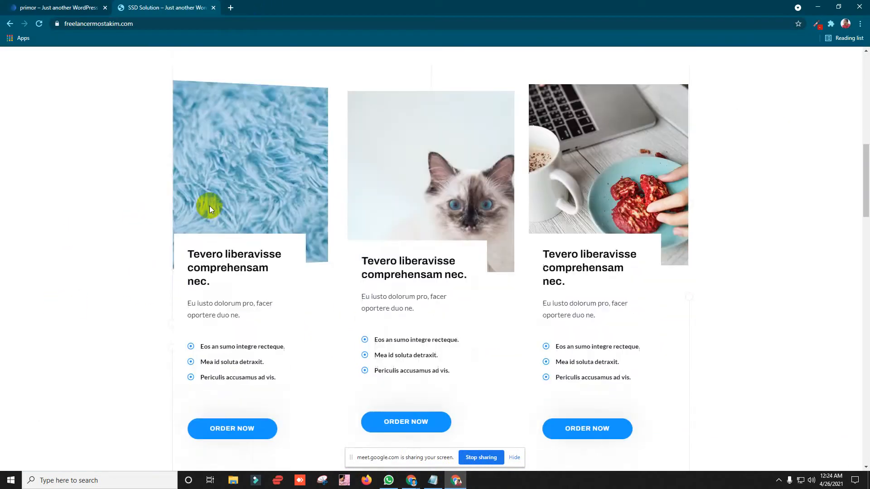
Step: Review the first service card's heading, paragraph and bullet text on the live site
scroll(43, 248, "up", 3)
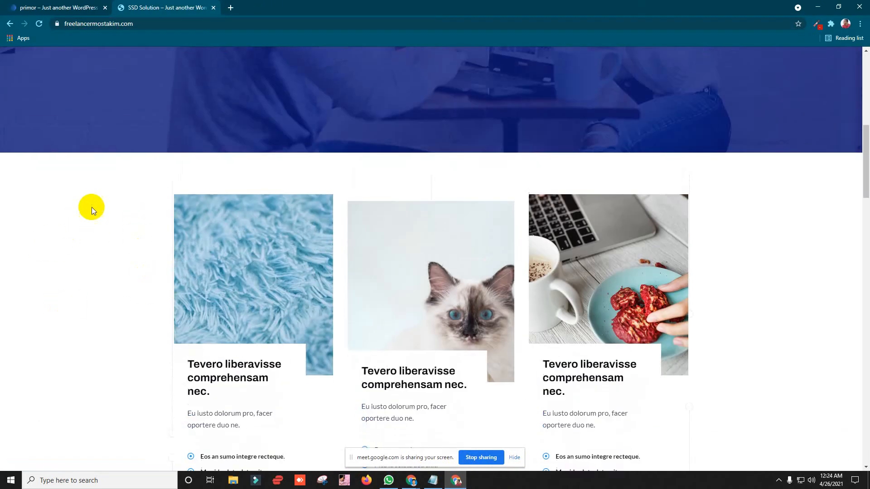
scroll(88, 207, "down", 2)
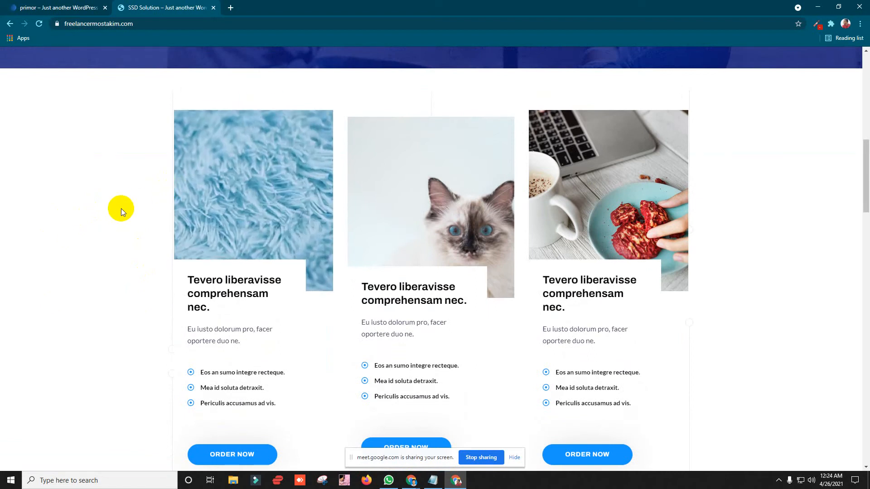
mouse_move(239, 197)
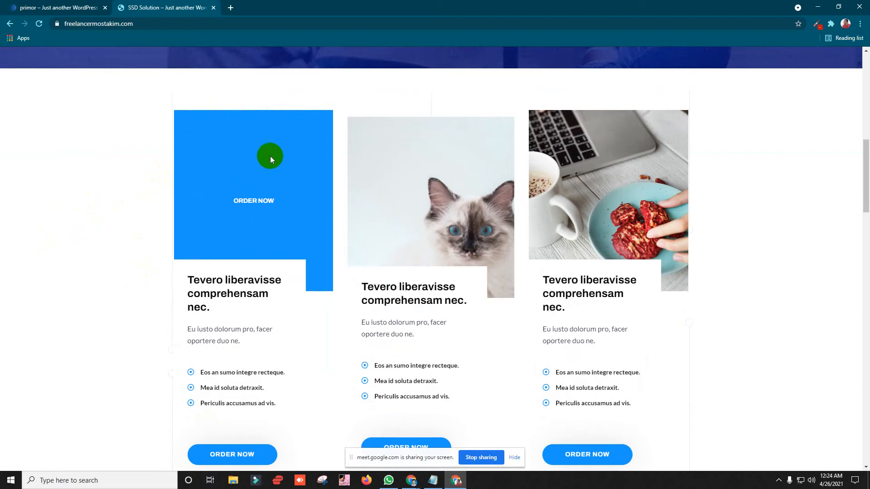
scroll(188, 181, "down", 3)
left_click_drag(188, 141, 238, 169)
left_click_drag(263, 207, 181, 182)
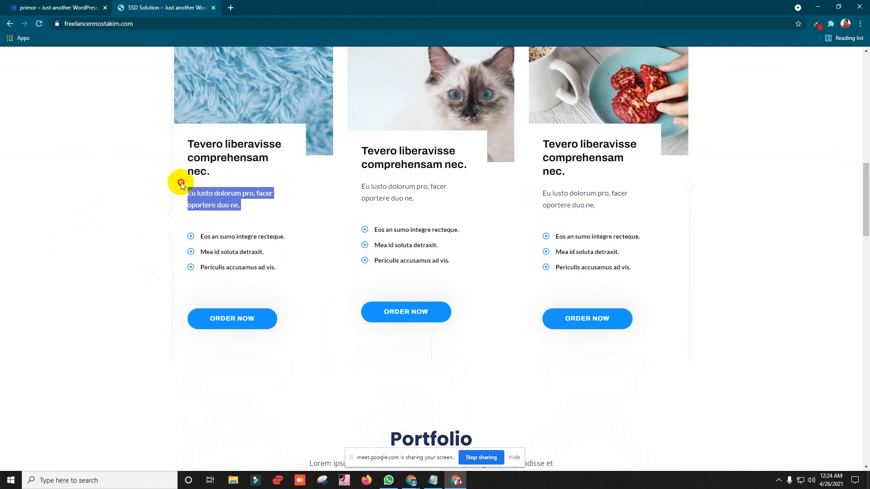
left_click_drag(200, 236, 199, 272)
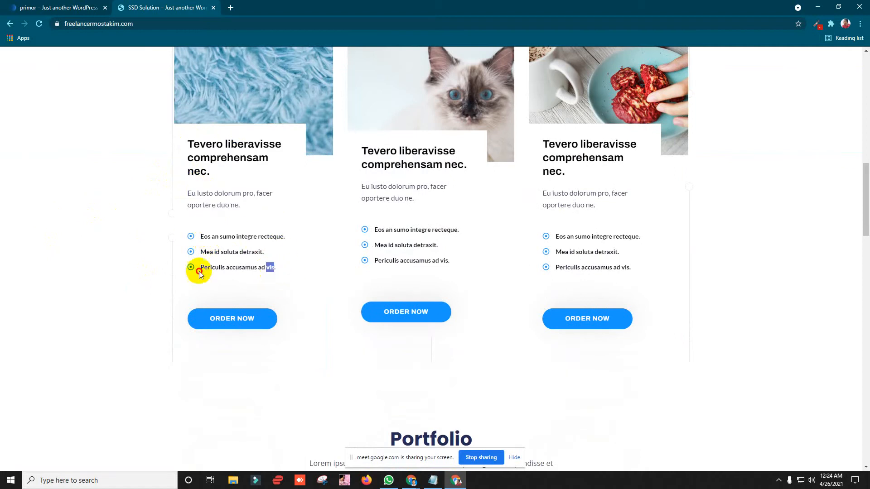
left_click(223, 255)
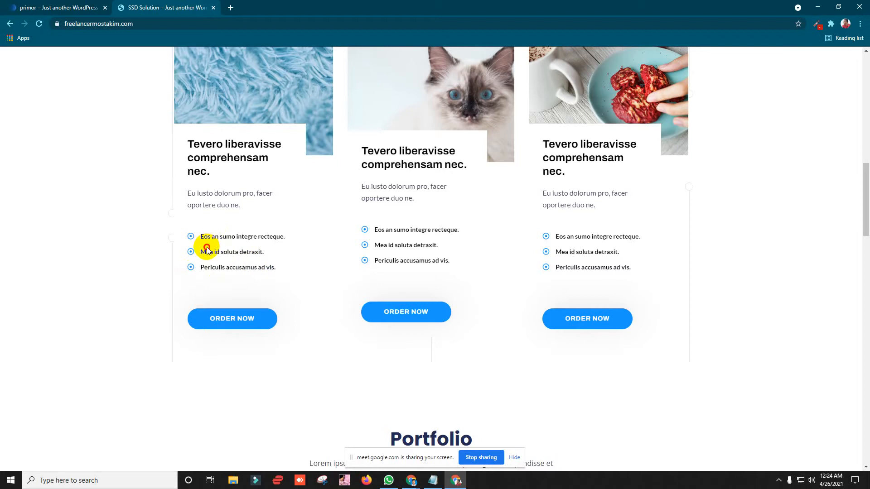
Step: Finish checking the live page and go back to the Home page editor
scroll(218, 228, "down", 3)
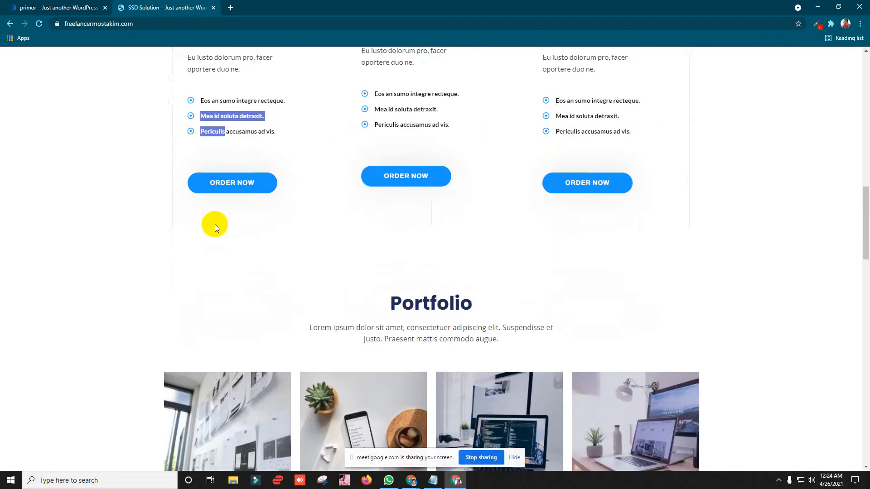
scroll(244, 185, "up", 17)
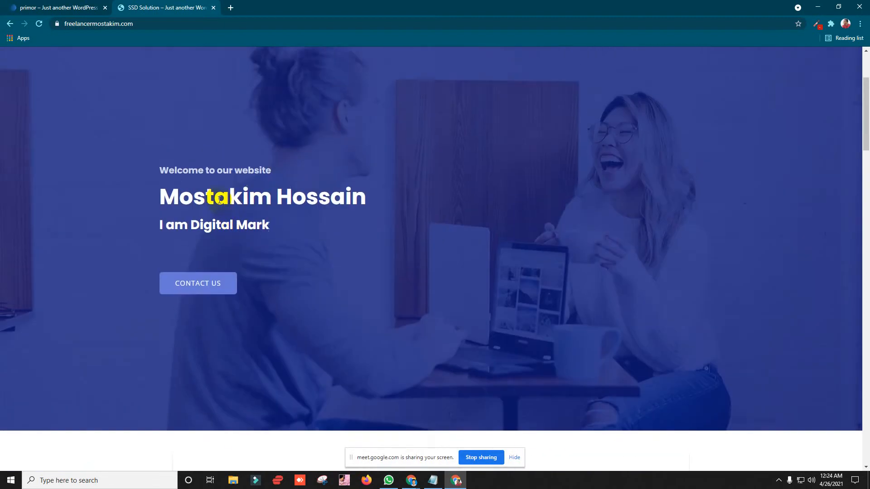
scroll(318, 213, "down", 8)
scroll(317, 213, "down", 7)
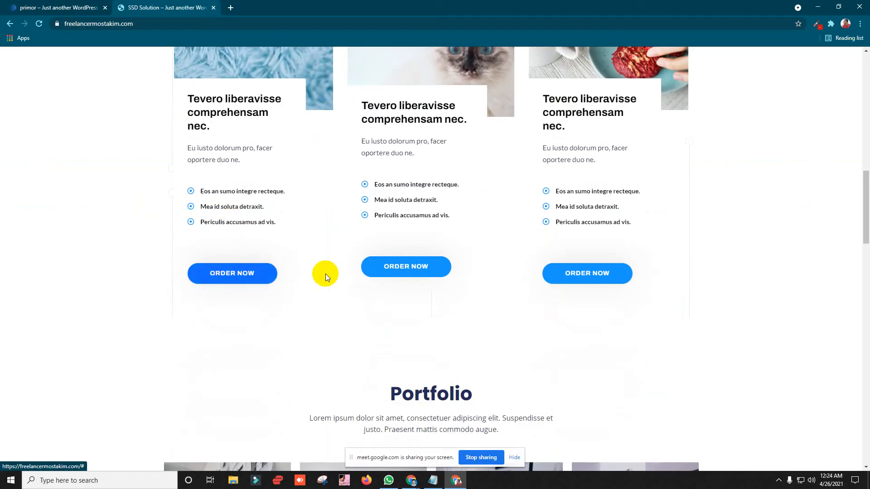
left_click(814, 5)
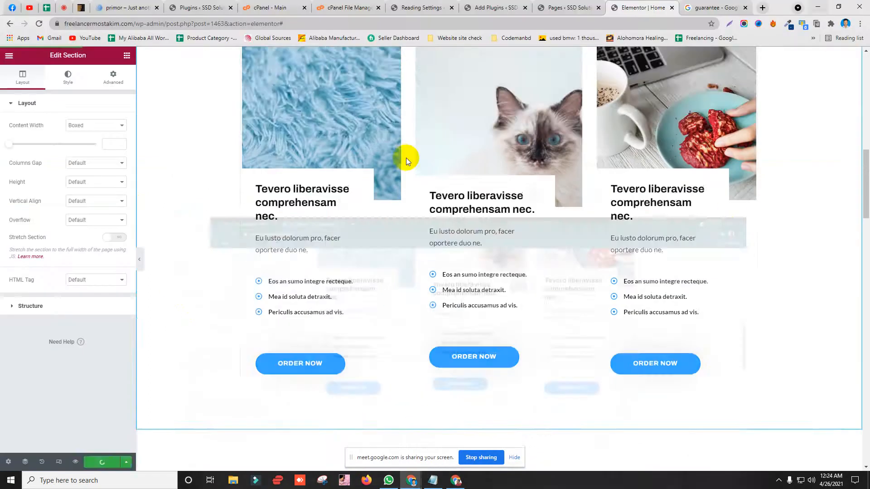
Step: Check the video meeting and guarantee search tabs, then return to the Home page editor
scroll(293, 258, "down", 4)
scroll(510, 186, "up", 10)
scroll(469, 173, "down", 10)
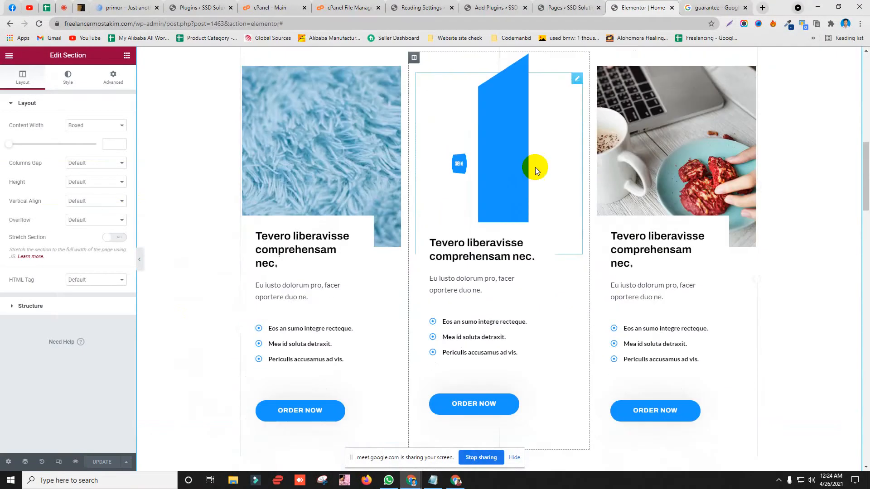
scroll(385, 204, "down", 6)
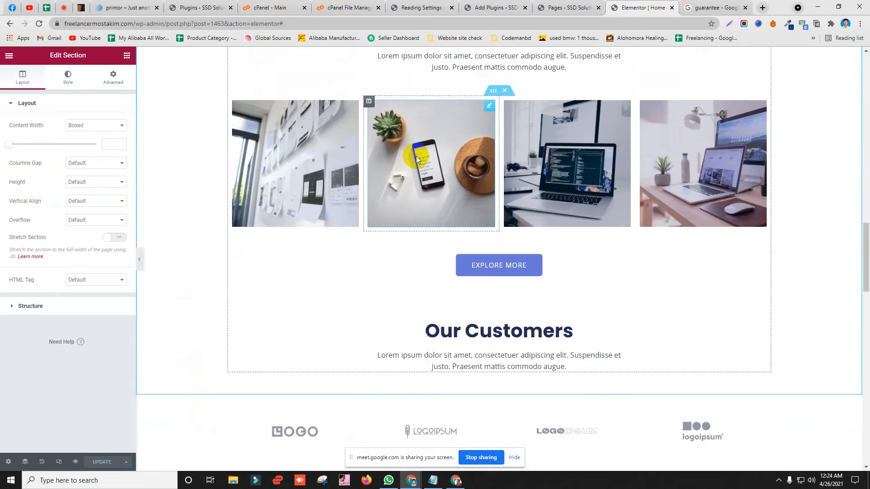
scroll(400, 158, "up", 2)
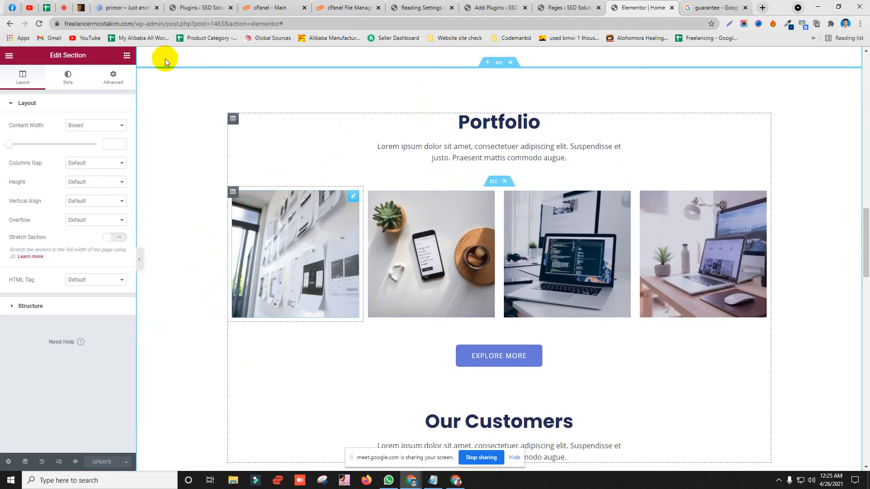
left_click(64, 8)
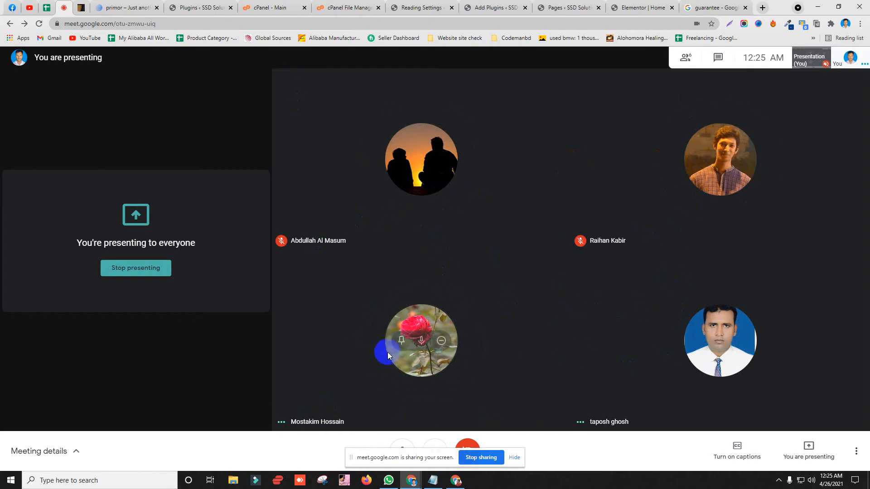
left_click(706, 7)
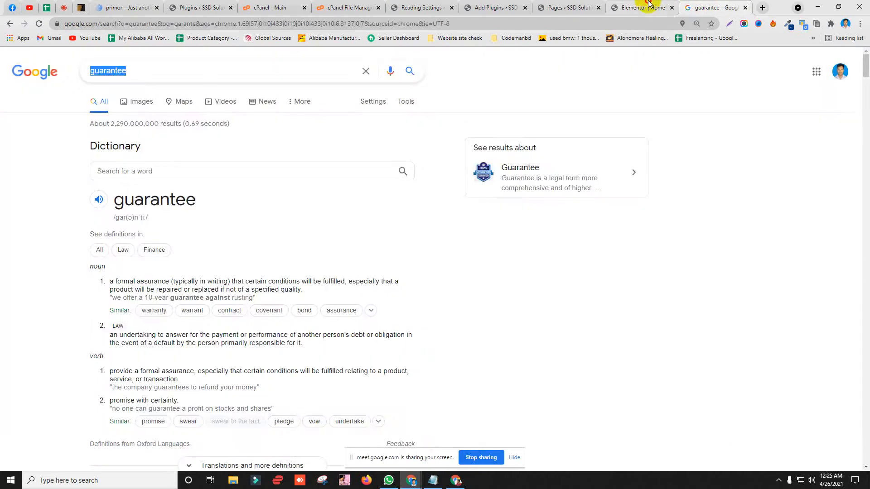
left_click(649, 5)
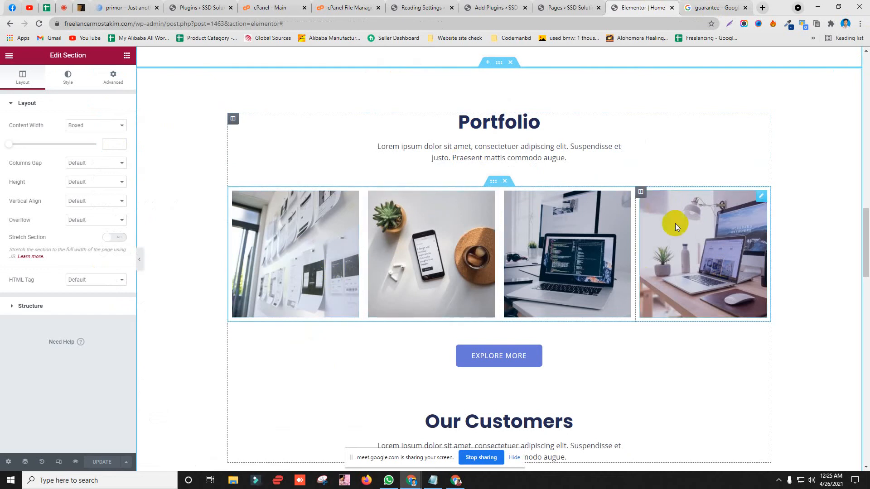
Step: Delete the fourth Portfolio image column so three images remain
right_click(639, 195)
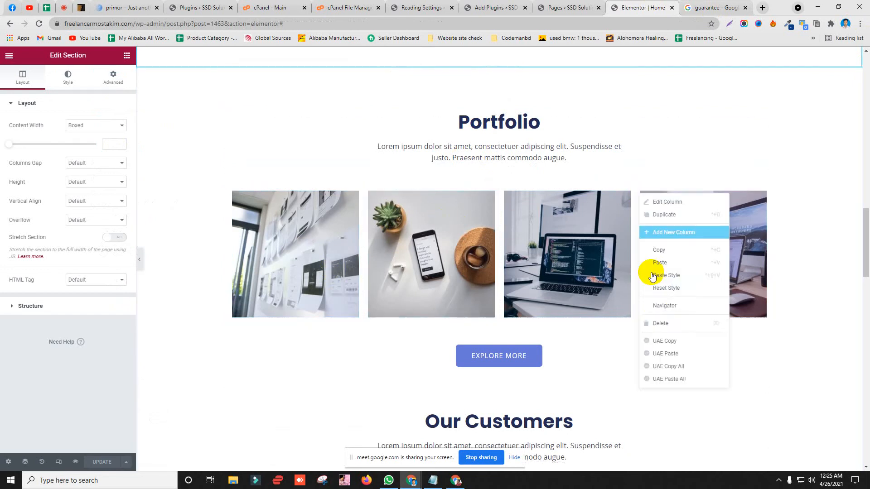
left_click(647, 323)
key("ctrl+z")
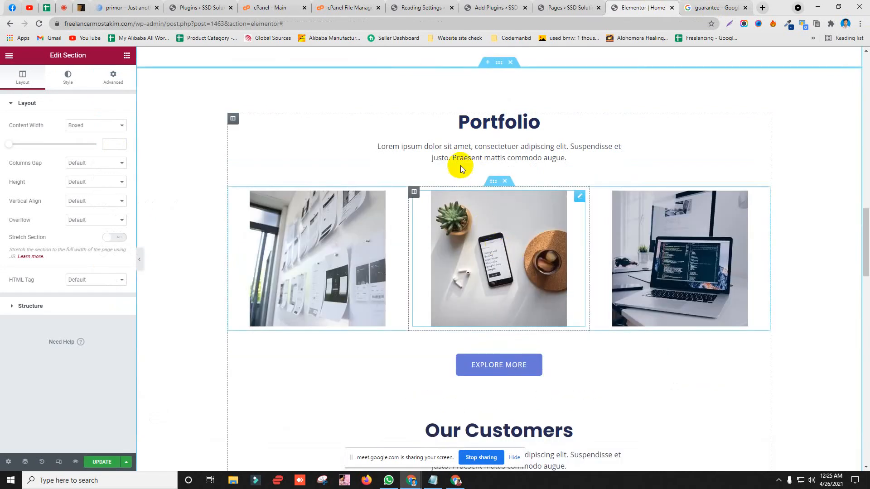
left_click(488, 63)
left_click(511, 109)
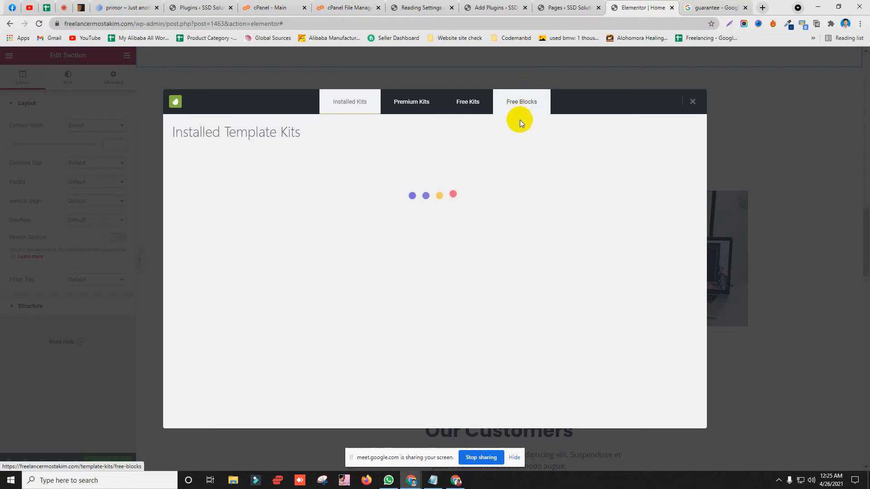
left_click(522, 113)
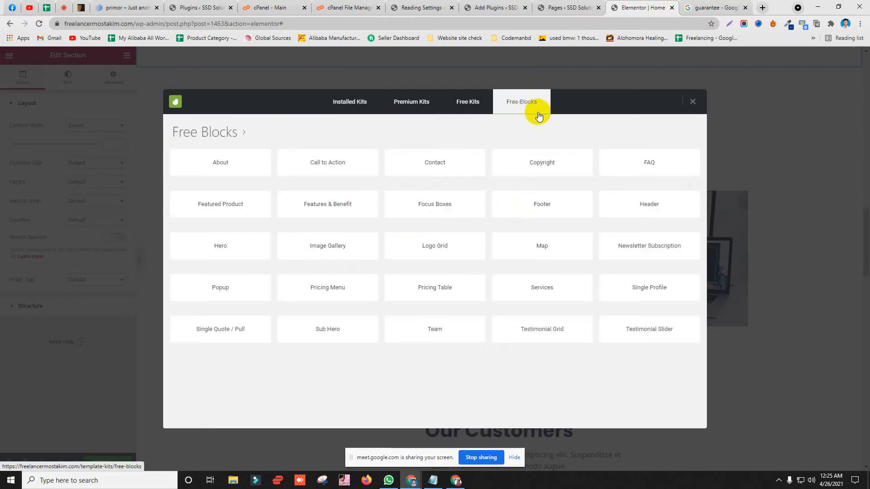
left_click(319, 247)
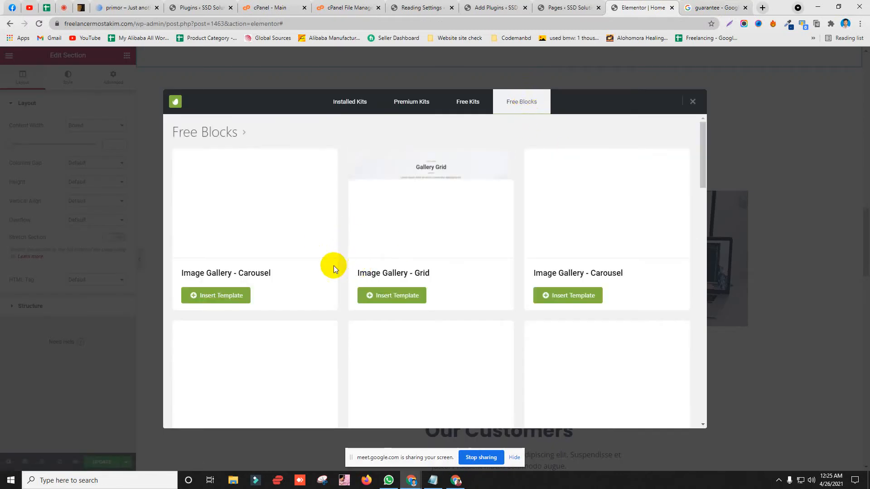
scroll(333, 261, "down", 4)
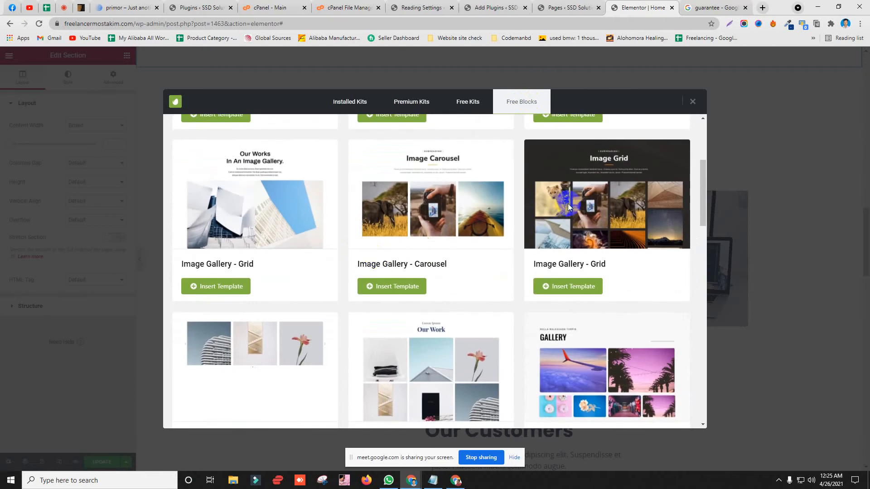
scroll(369, 287, "down", 9)
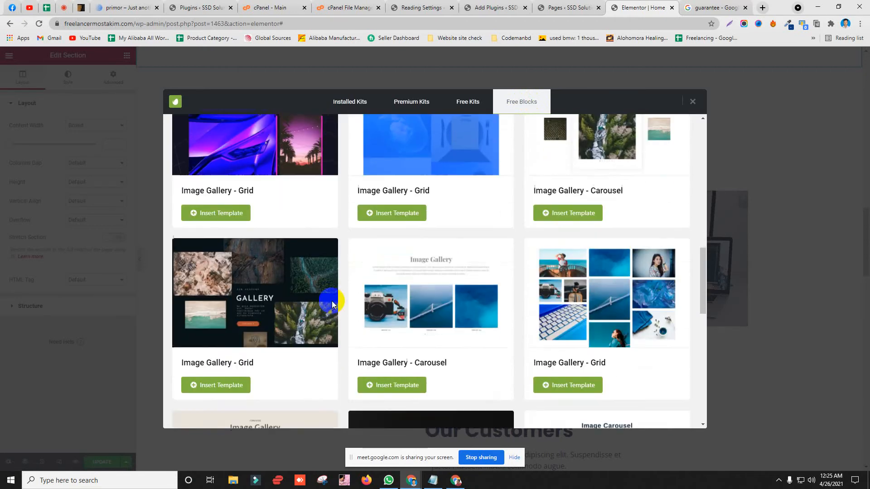
scroll(331, 299, "down", 5)
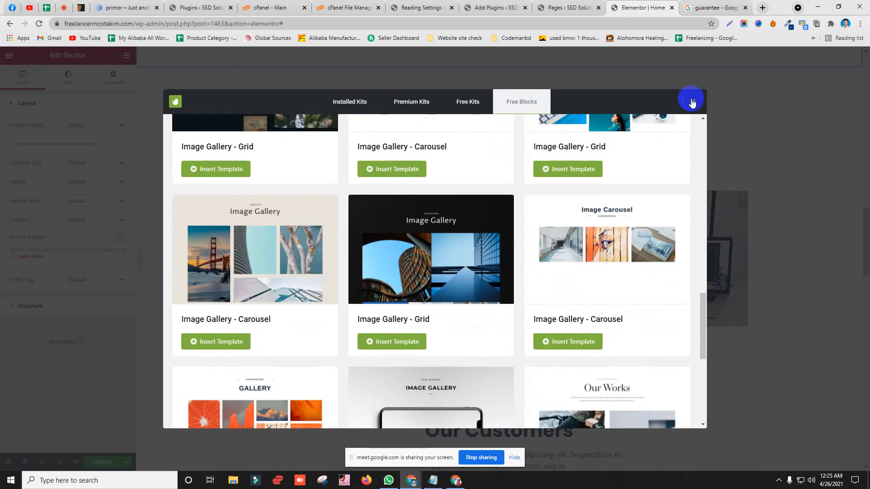
left_click(691, 103)
scroll(426, 248, "down", 10)
Step: Open the testimonial quote's settings, then collapse them
scroll(385, 226, "up", 3)
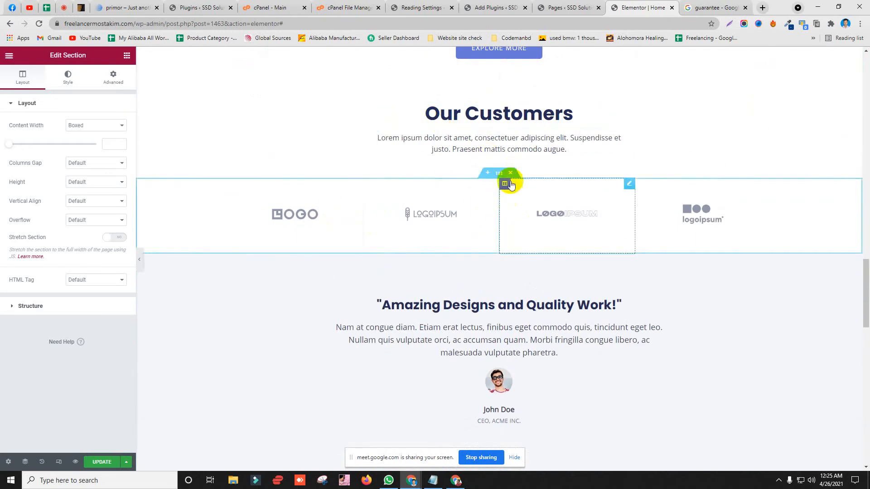
scroll(453, 172, "down", 3)
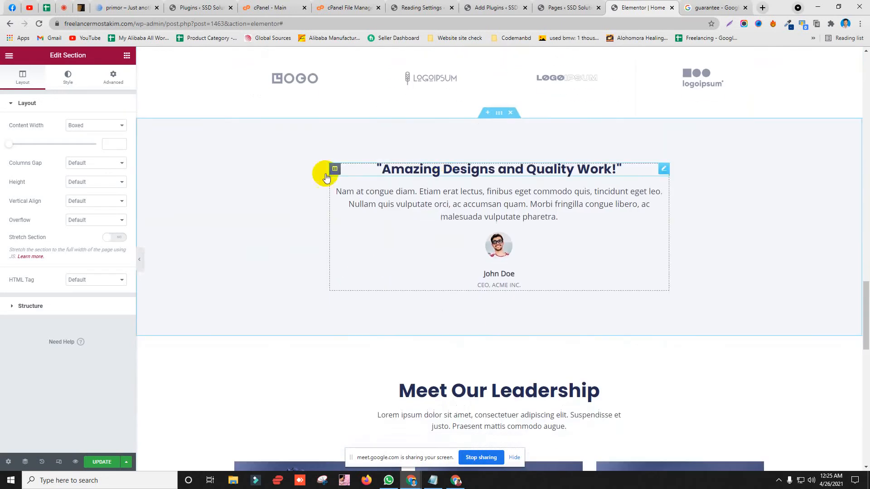
left_click(392, 210)
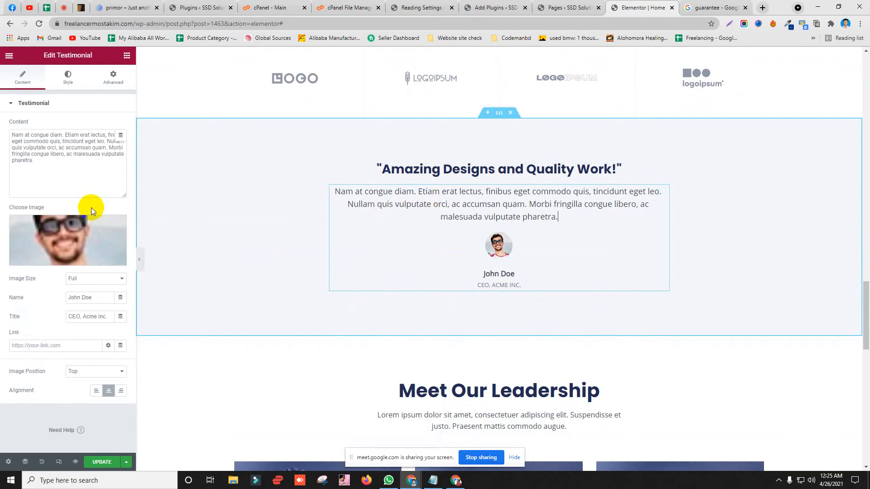
left_click(41, 105)
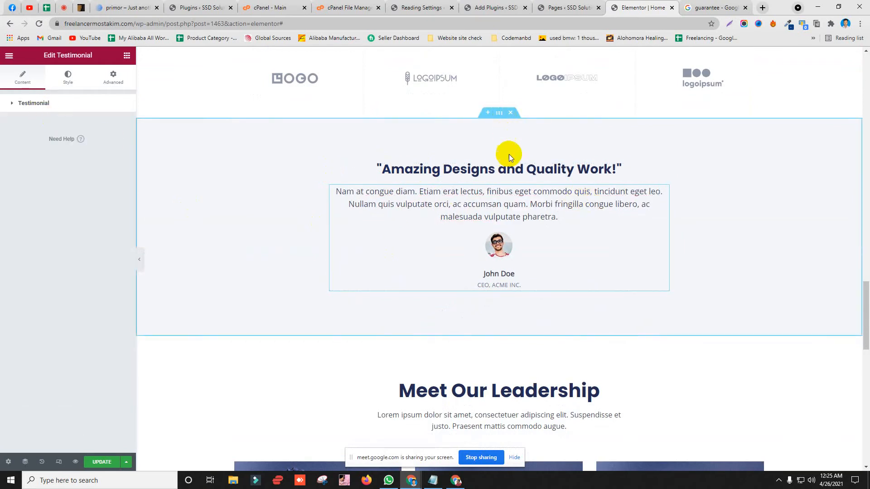
Step: Delete the Meet Our Leadership section below the testimonial
scroll(467, 172, "down", 6)
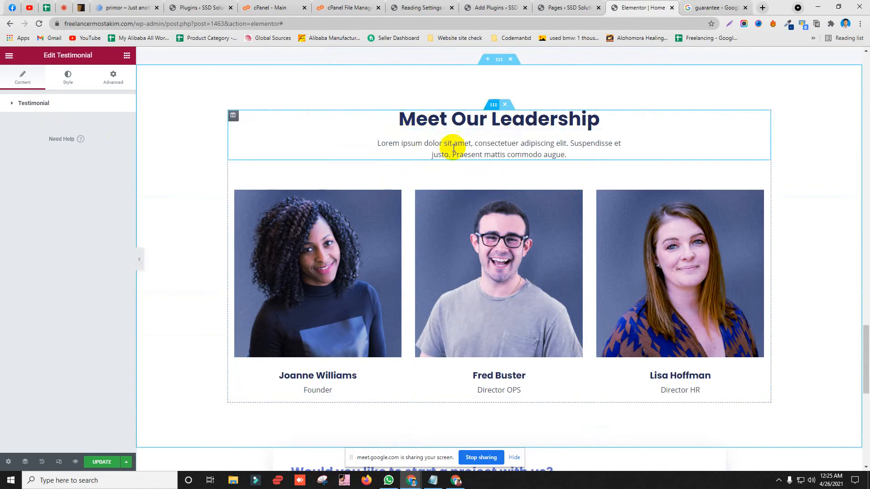
scroll(363, 202, "down", 2)
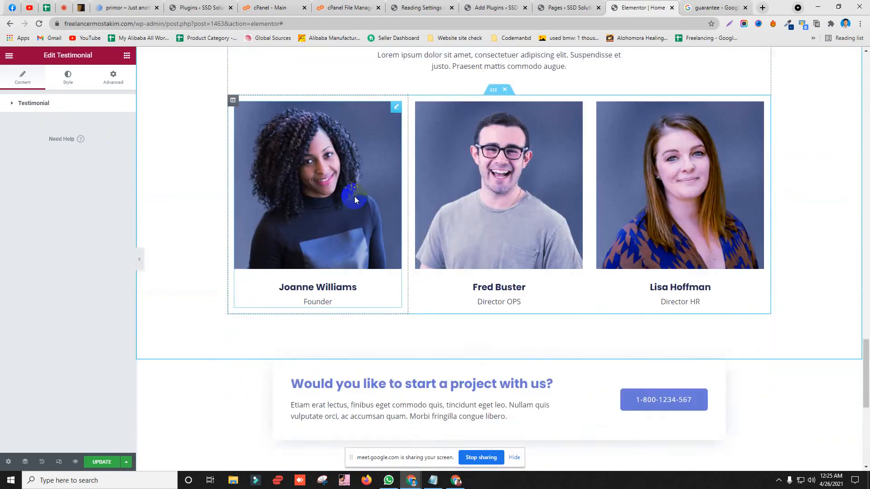
scroll(355, 197, "down", 5)
scroll(365, 198, "up", 8)
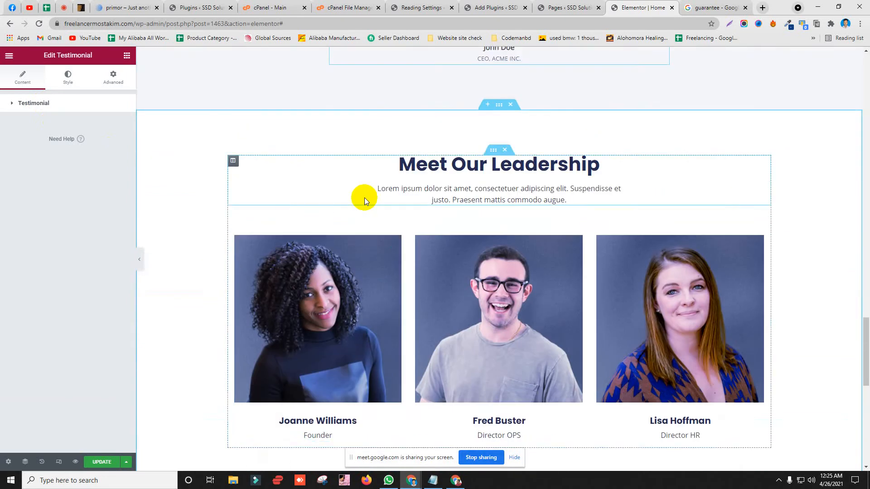
scroll(364, 198, "down", 1)
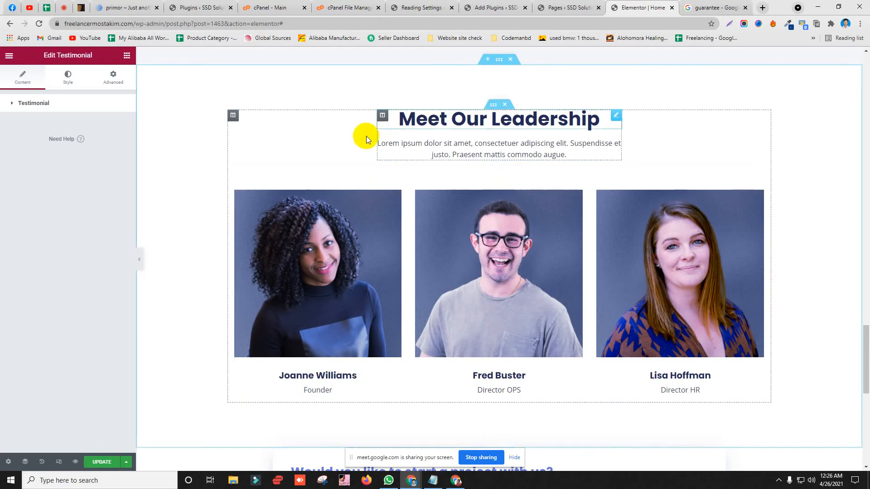
scroll(389, 139, "up", 1)
scroll(380, 159, "down", 1)
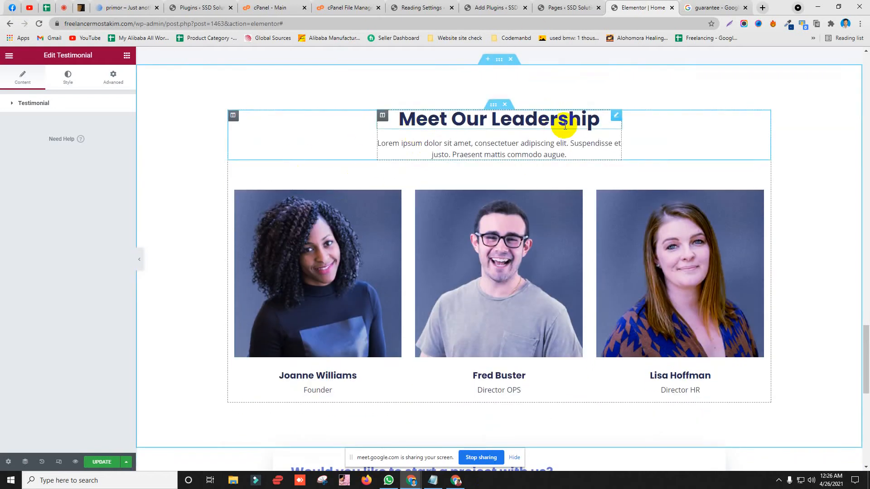
scroll(511, 110, "up", 1)
left_click(511, 105)
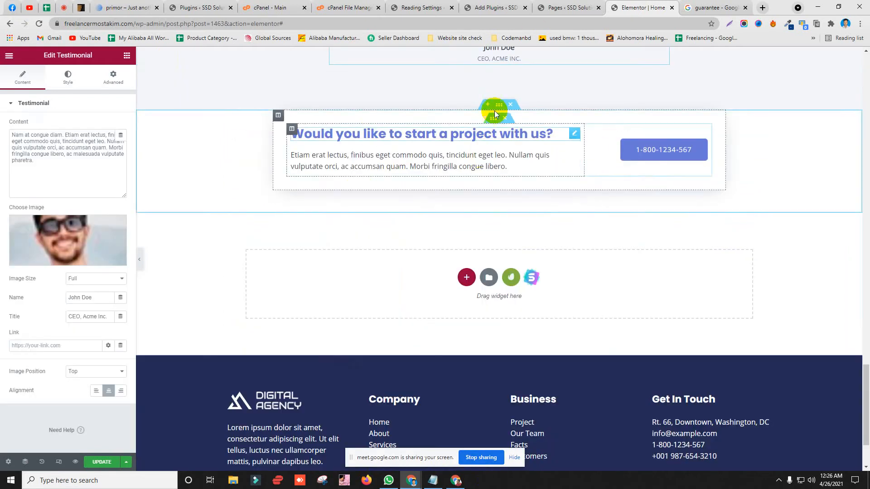
Step: Insert the free 'Team - Columns' Team Members block above the project call-to-action
left_click(487, 105)
left_click(513, 153)
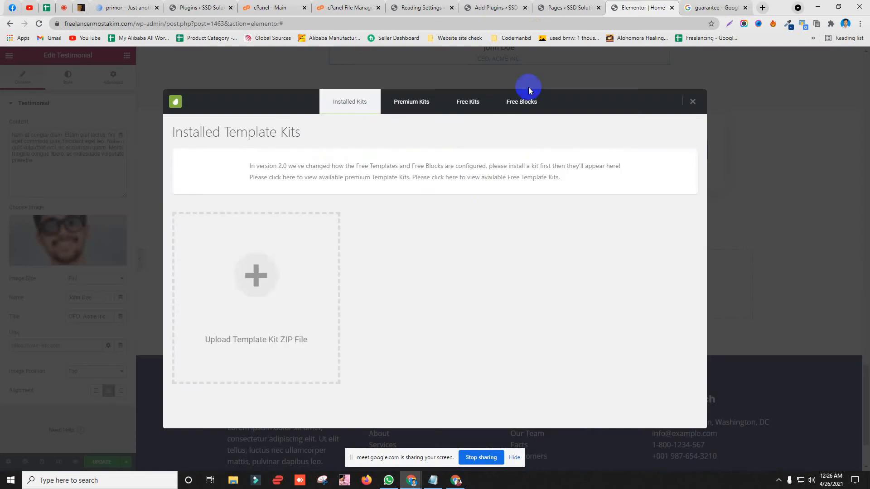
left_click(523, 105)
left_click(425, 329)
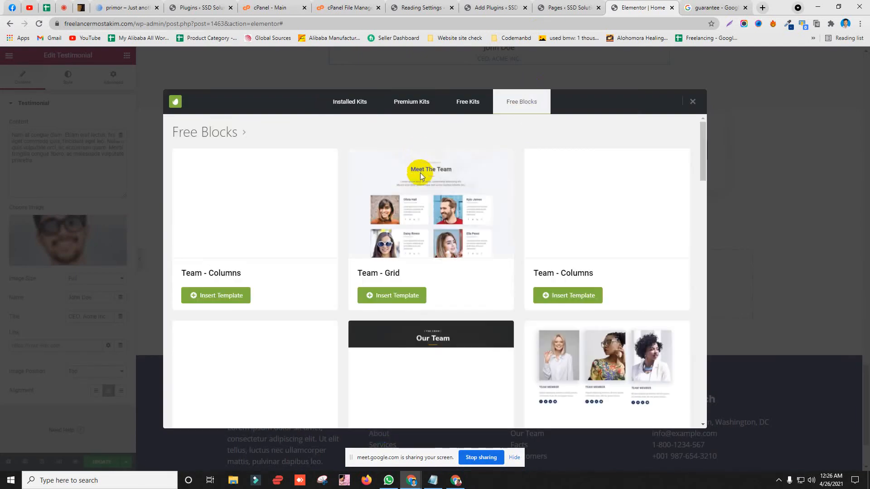
scroll(406, 193, "down", 6)
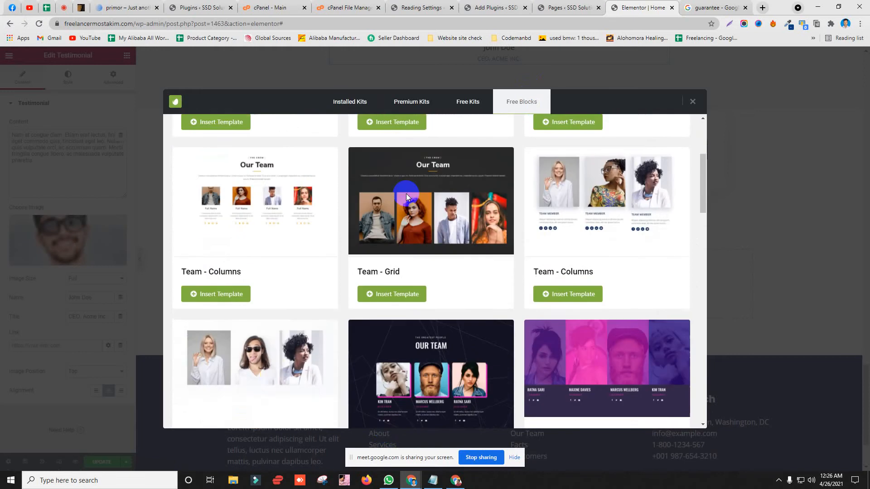
scroll(469, 239, "down", 4)
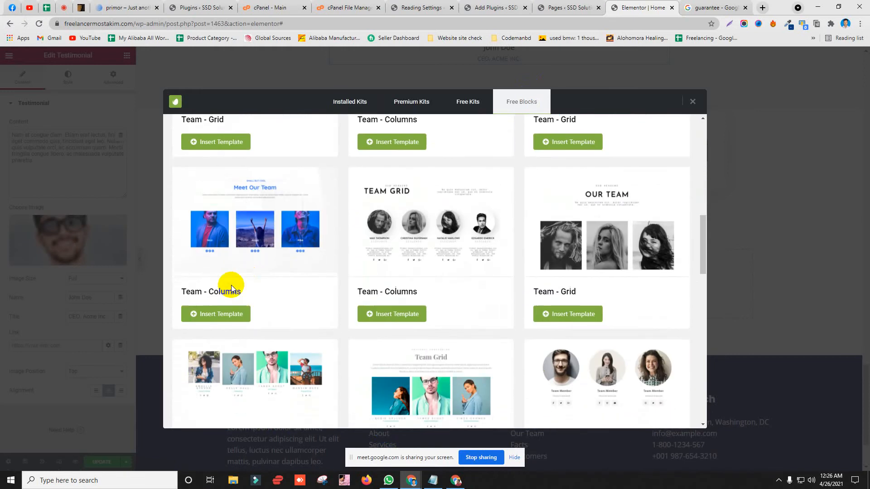
scroll(226, 287, "down", 3)
scroll(224, 286, "down", 3)
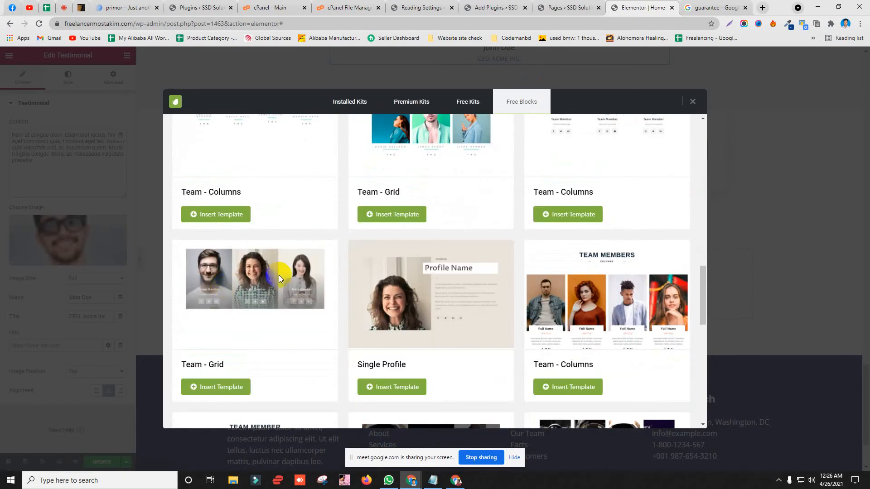
scroll(487, 255, "down", 3)
left_click(560, 250)
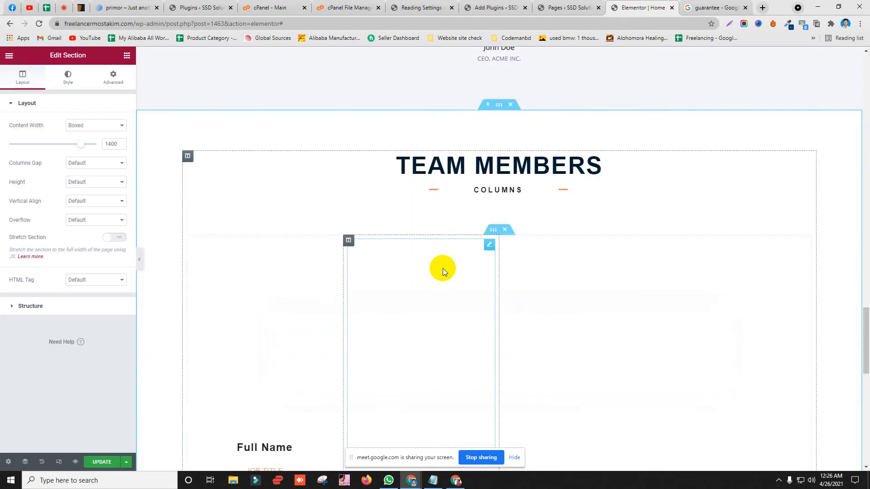
Step: Review the inserted four-person Team Members section and its name headings
scroll(493, 200, "down", 3)
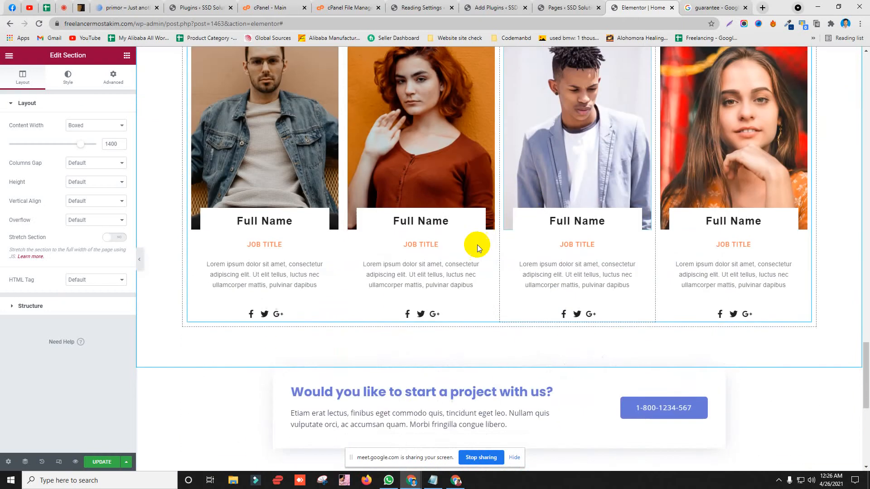
scroll(184, 295, "up", 2)
scroll(305, 222, "down", 1)
scroll(317, 219, "up", 4)
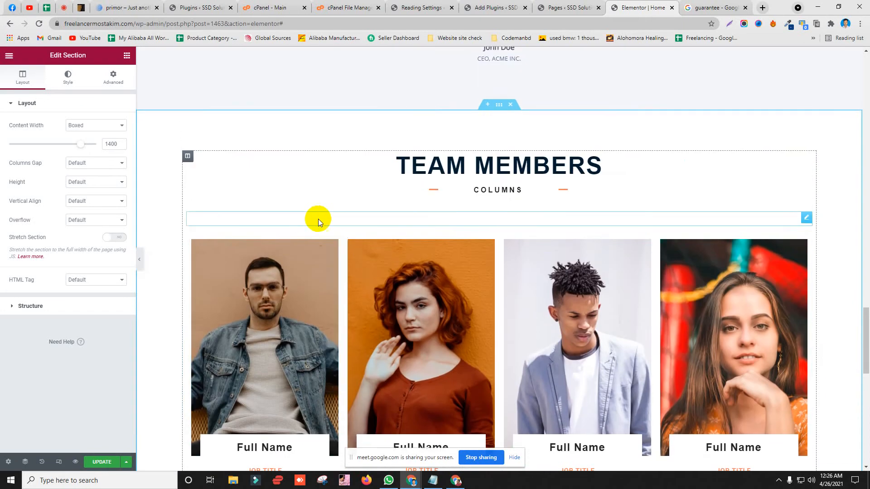
scroll(200, 239, "down", 4)
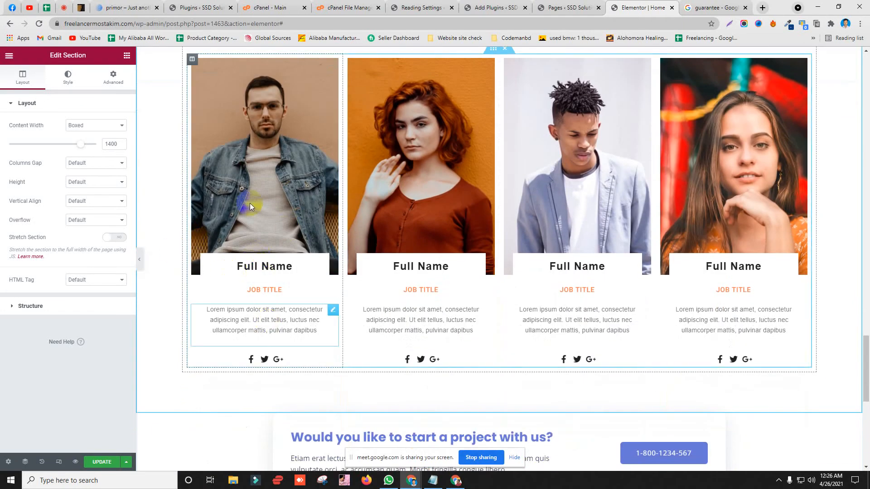
double_click(251, 265)
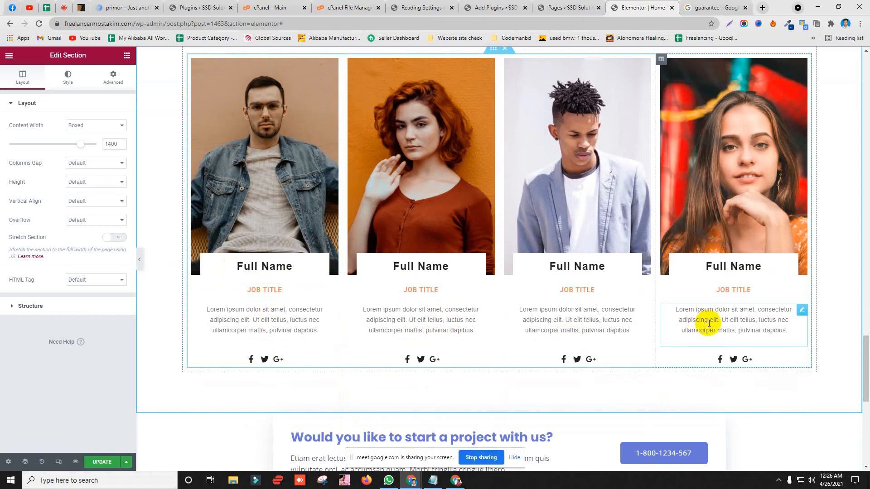
scroll(419, 231, "down", 5)
scroll(420, 232, "up", 15)
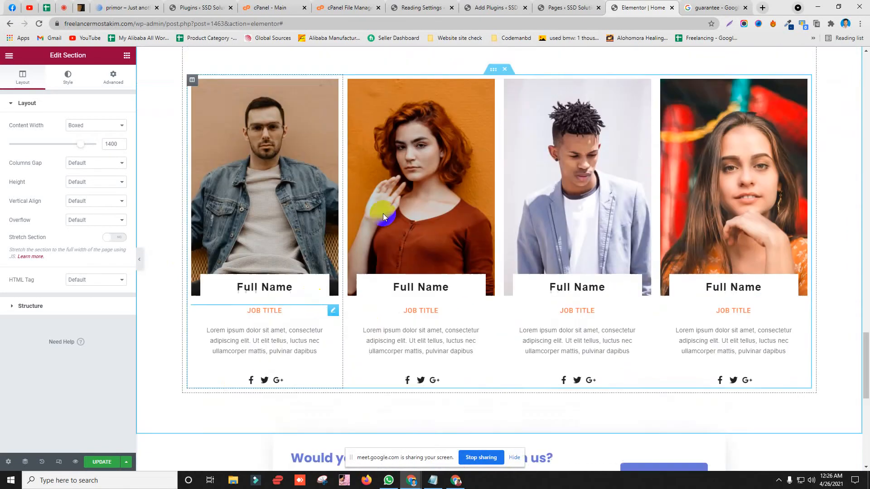
scroll(450, 195, "up", 10)
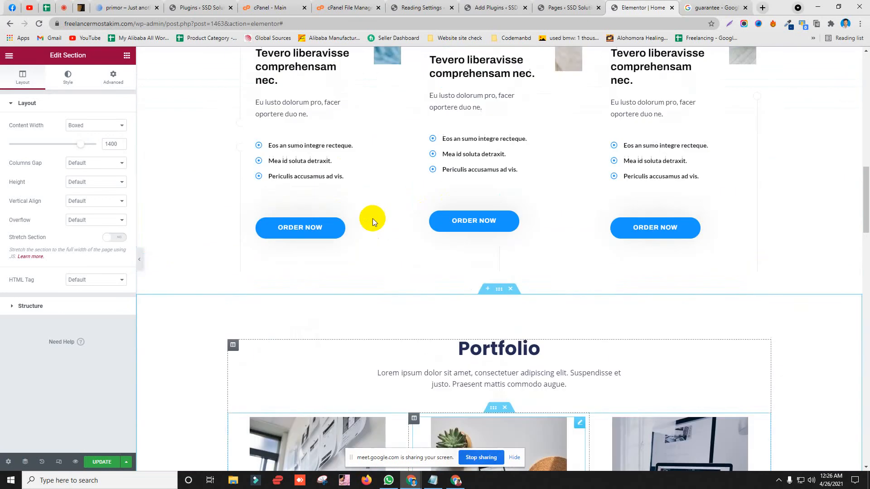
Step: Update the Home page and scroll through the saved layout
left_click(100, 462)
scroll(533, 199, "up", 10)
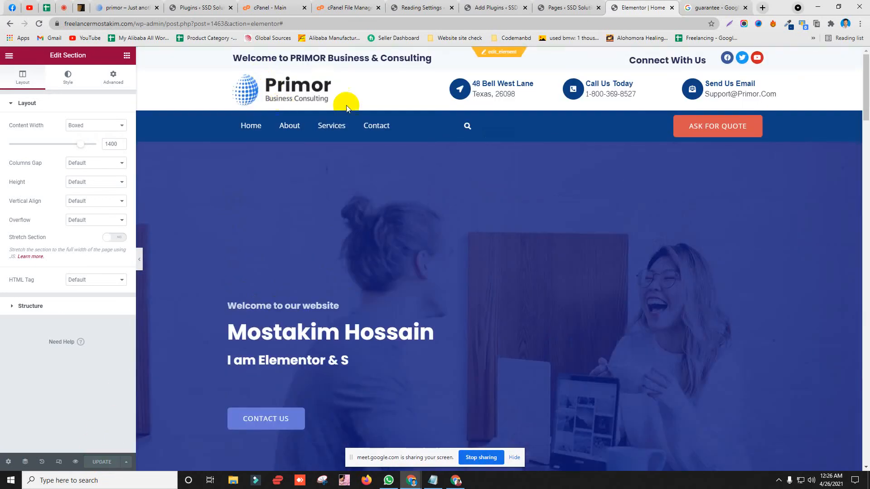
scroll(396, 146, "down", 10)
scroll(387, 238, "down", 5)
scroll(458, 184, "up", 6)
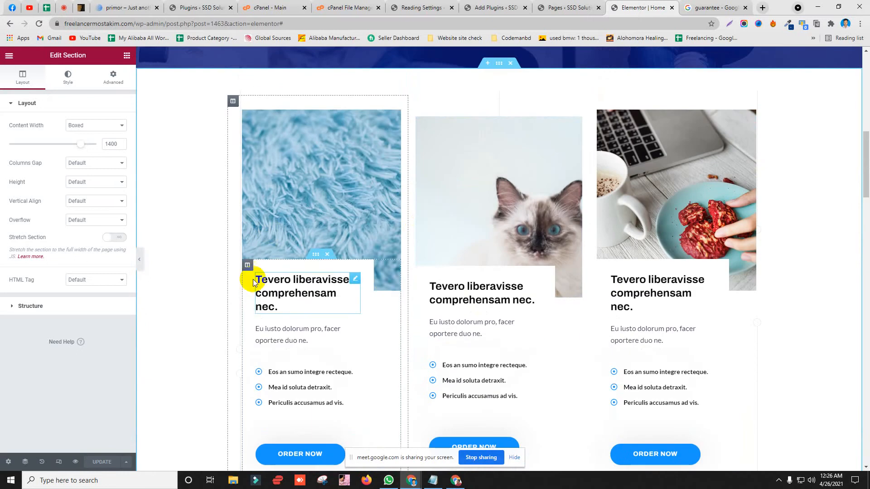
scroll(330, 238, "down", 8)
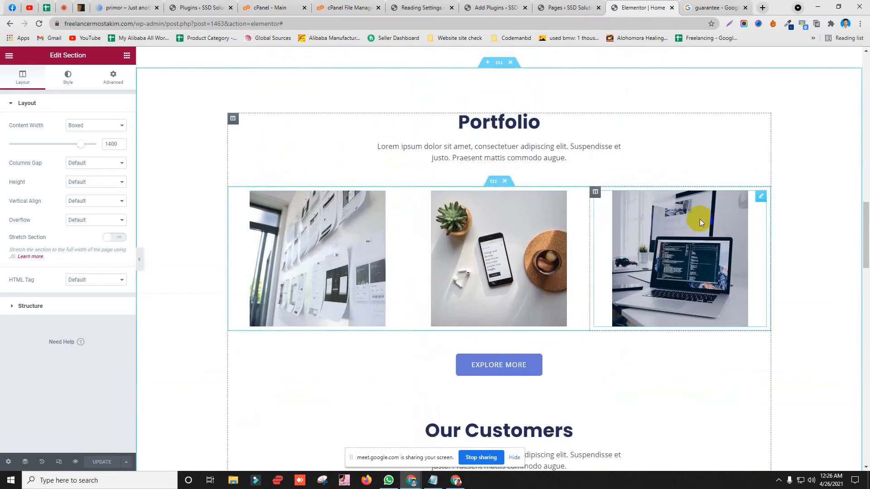
scroll(296, 173, "down", 6)
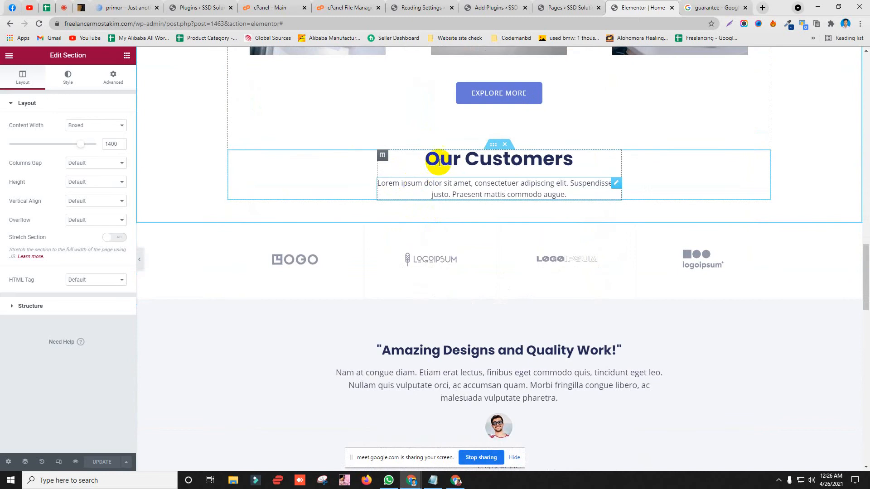
scroll(304, 184, "down", 3)
scroll(303, 184, "down", 10)
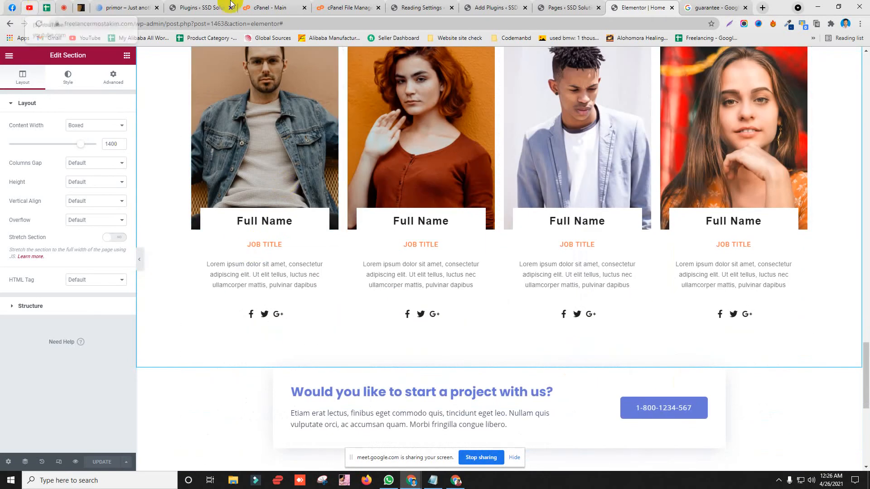
Step: Add a new sheet named 'Class 4' and move it after Class 3
left_click(760, 8)
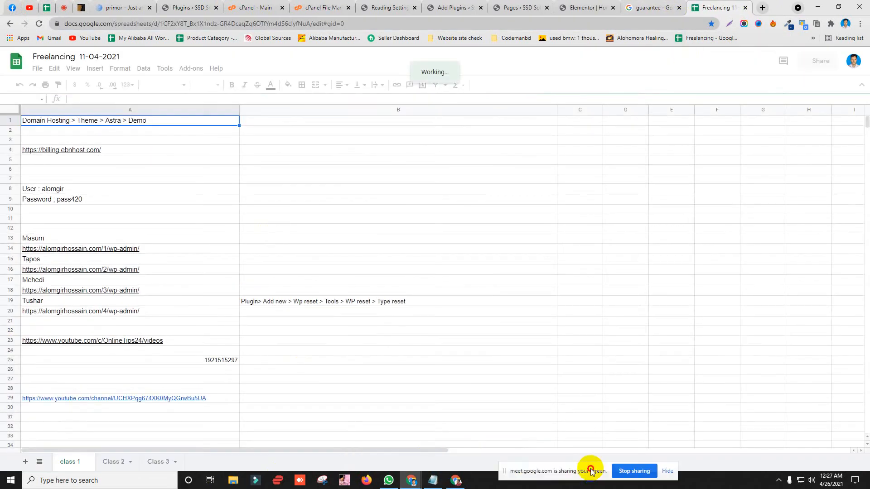
left_click(25, 461)
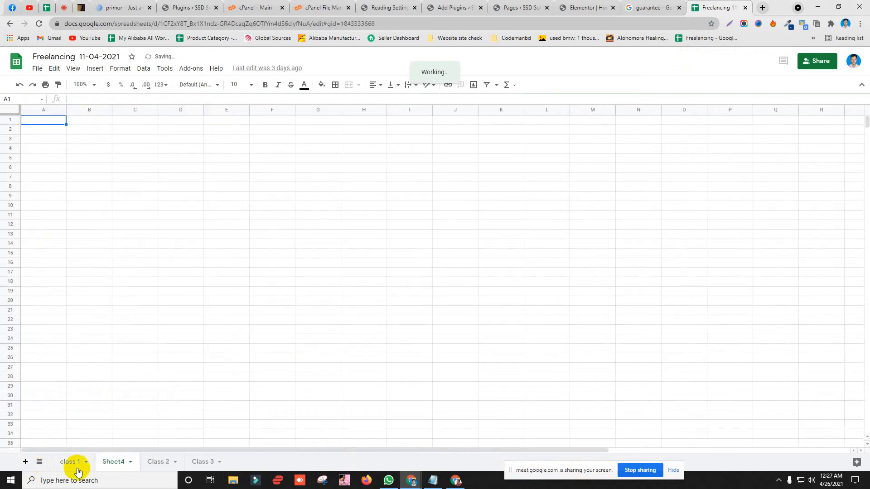
right_click(118, 463)
left_click(139, 347)
type("C")
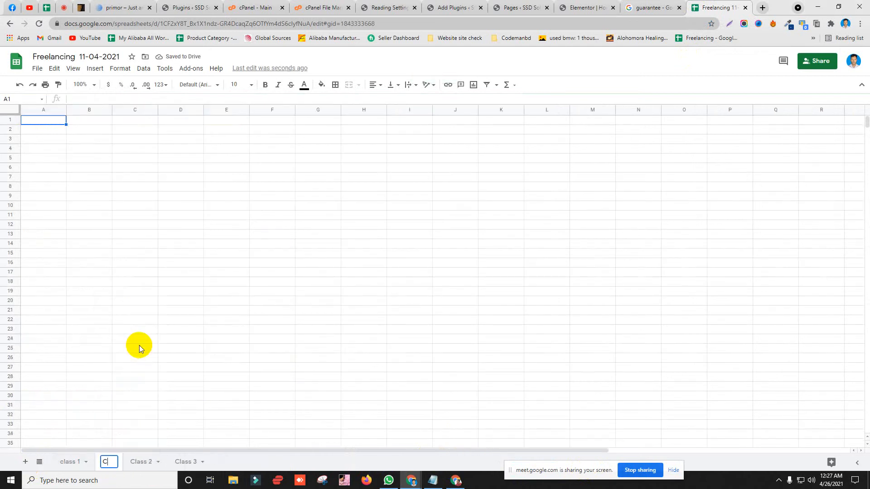
type("lass 4")
key("Return")
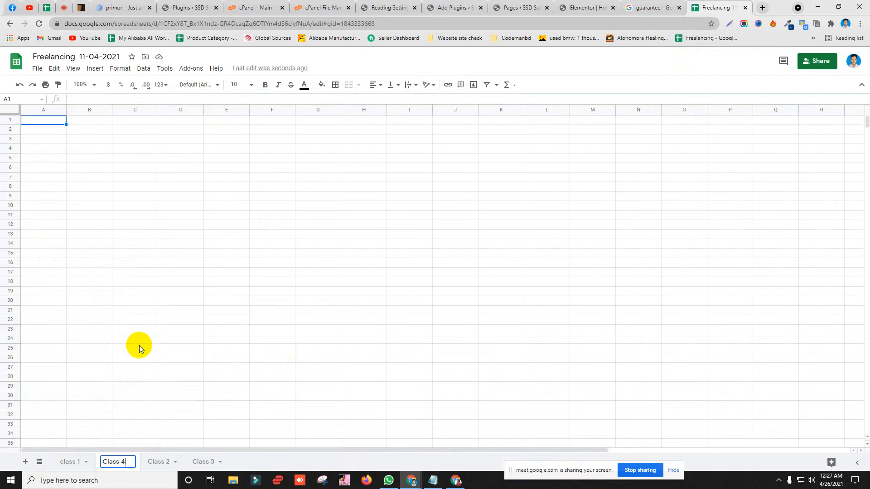
left_click_drag(126, 460, 219, 461)
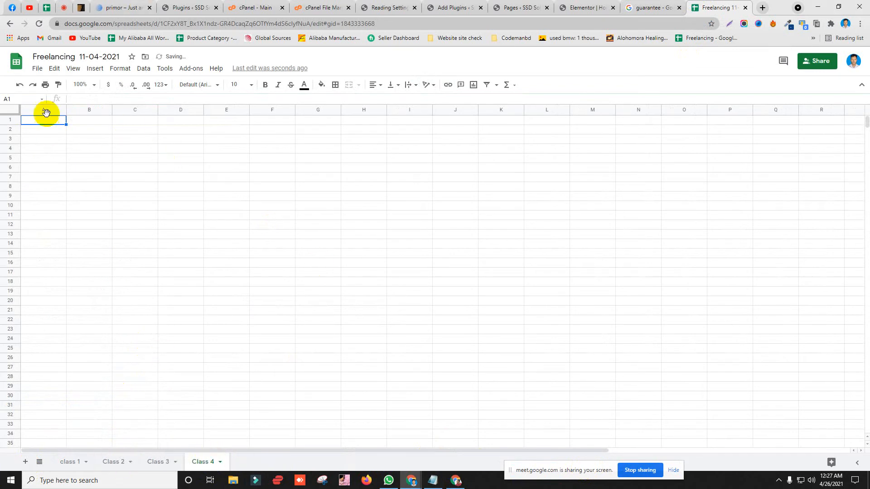
Step: Widen column A and select cell A1
left_click(46, 110)
left_click_drag(65, 110, 147, 110)
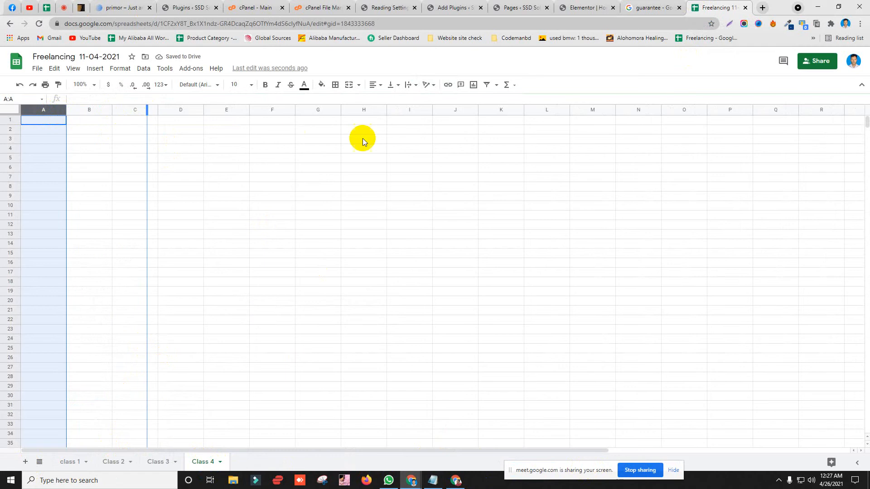
left_click(362, 138)
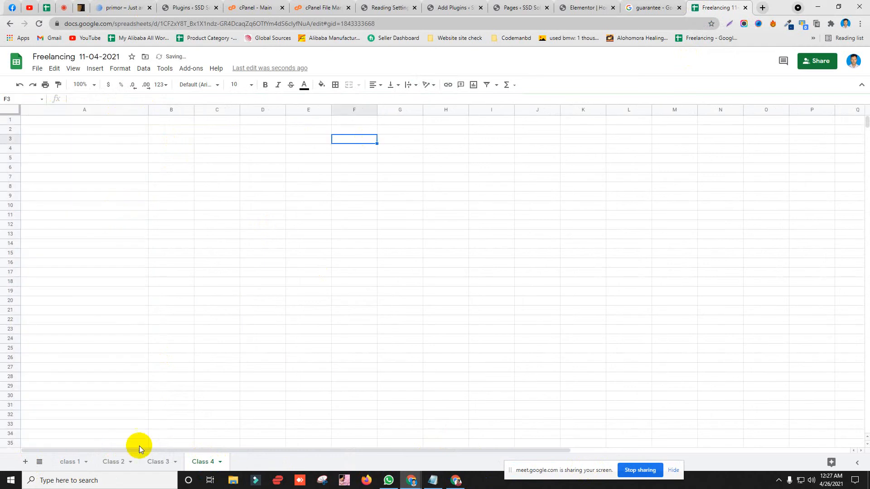
left_click(61, 121)
Step: Enter the heading text in A1 and give the cell a cyan fill
type("Po")
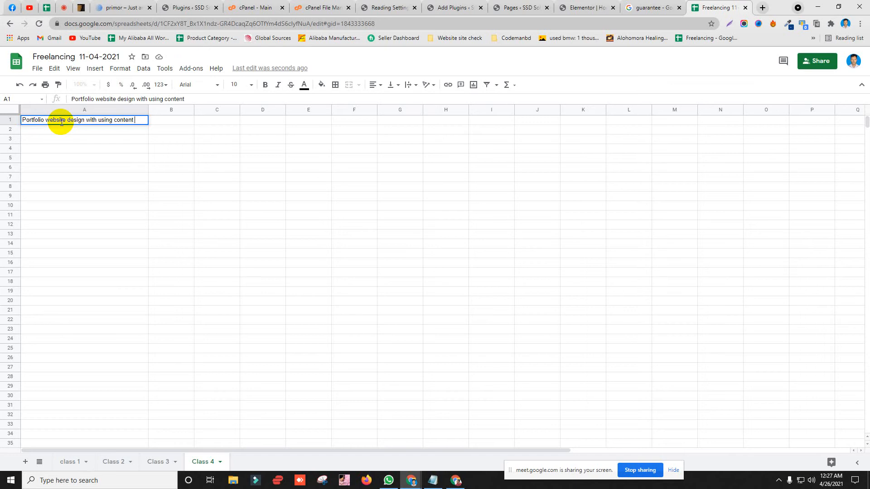
left_click(262, 186)
left_click(70, 121)
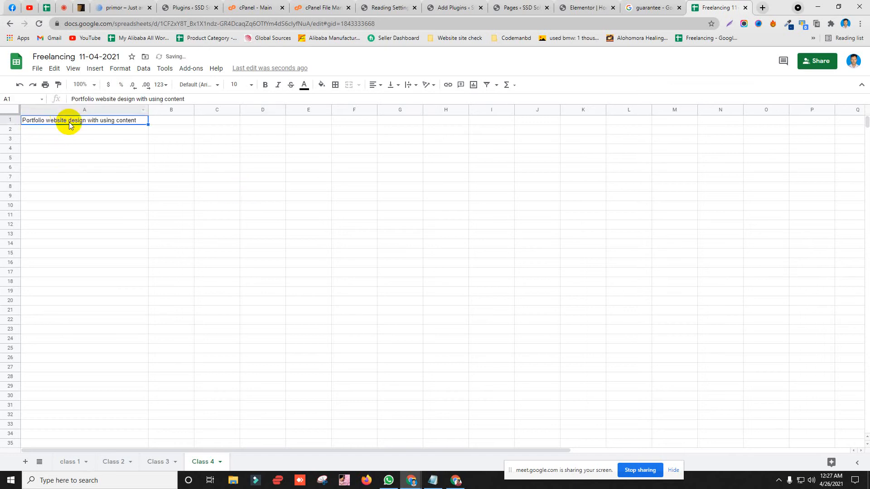
left_click(321, 85)
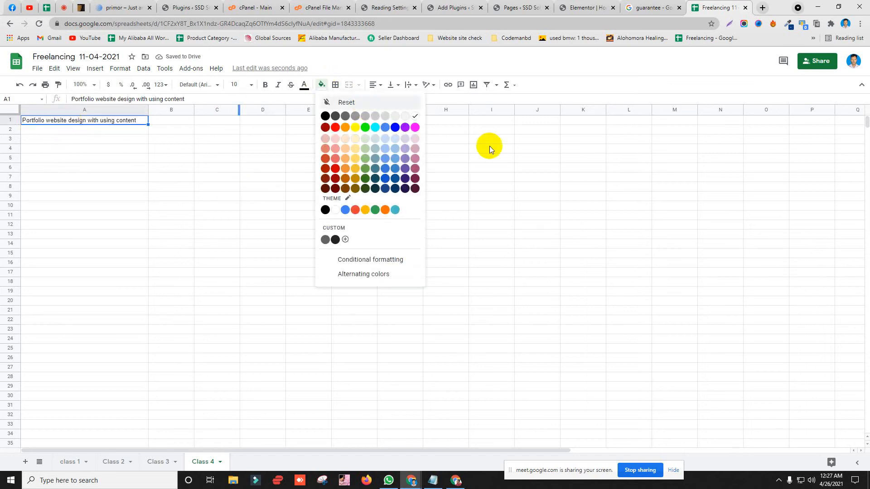
left_click(383, 132)
left_click(491, 177)
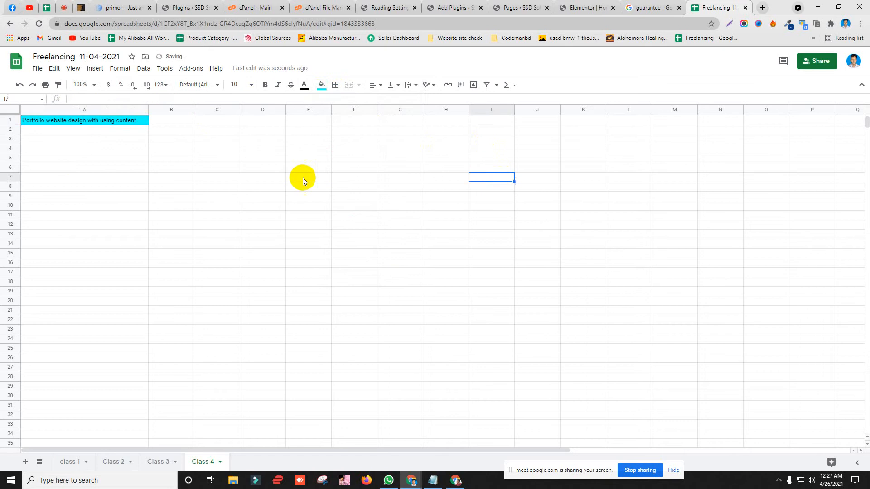
Step: Set the A1 heading to font size 24 and widen column A to fit it
left_click(140, 121)
left_click(251, 85)
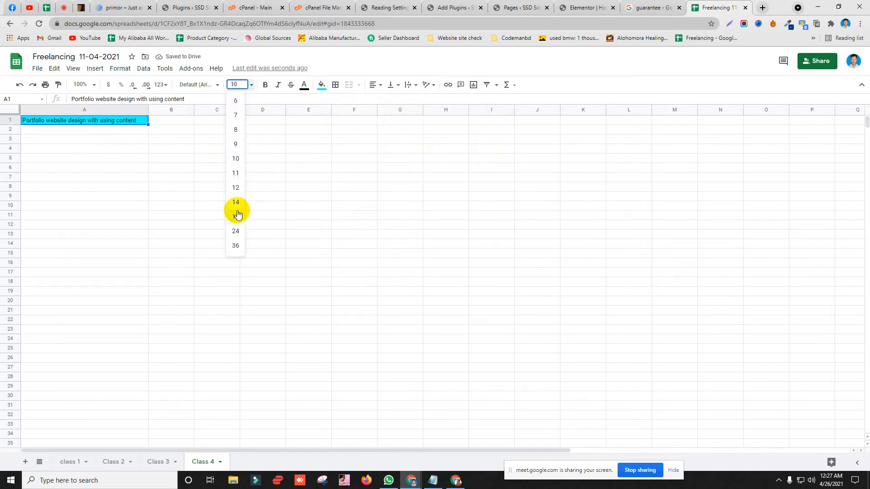
left_click(235, 231)
left_click(347, 205)
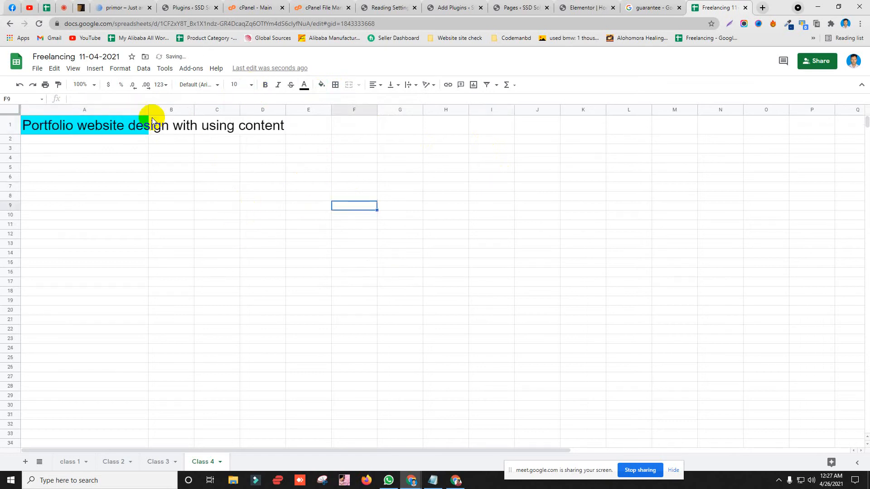
left_click(145, 109)
left_click_drag(149, 110, 296, 110)
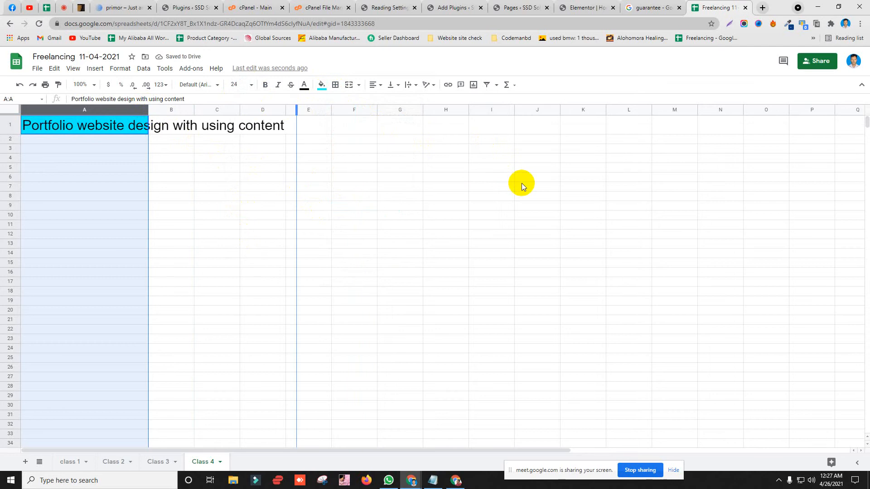
left_click(521, 183)
left_click(598, 224)
Step: Close the guarantee search tab and return to the sheet
left_click(653, 7)
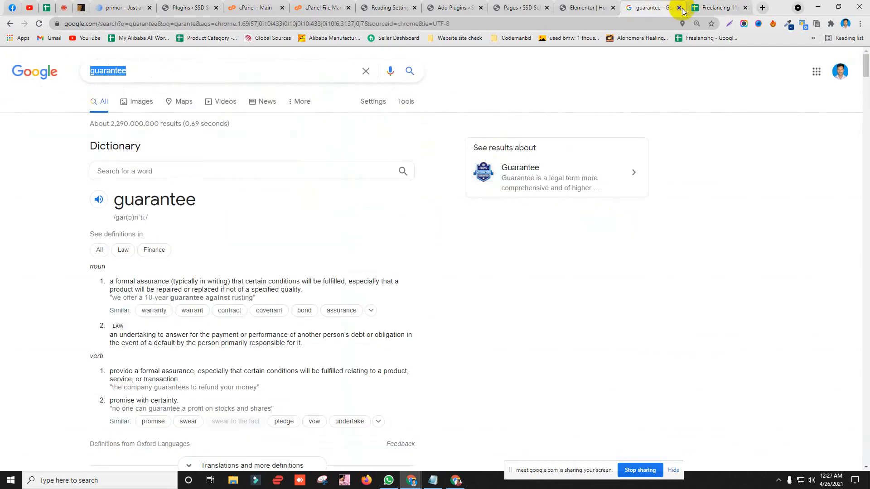
left_click(678, 8)
left_click(58, 142)
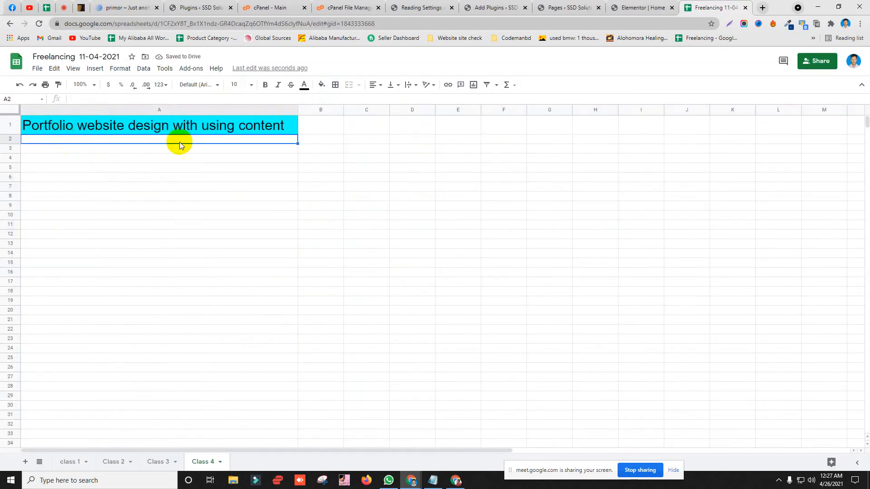
left_click(358, 167)
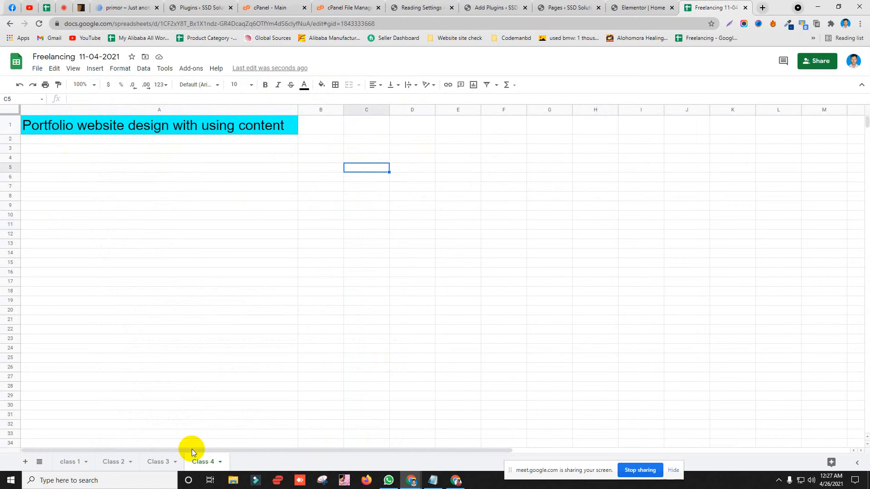
Step: Rename the Class 4 sheet to 'Website work'
right_click(204, 461)
left_click(214, 350)
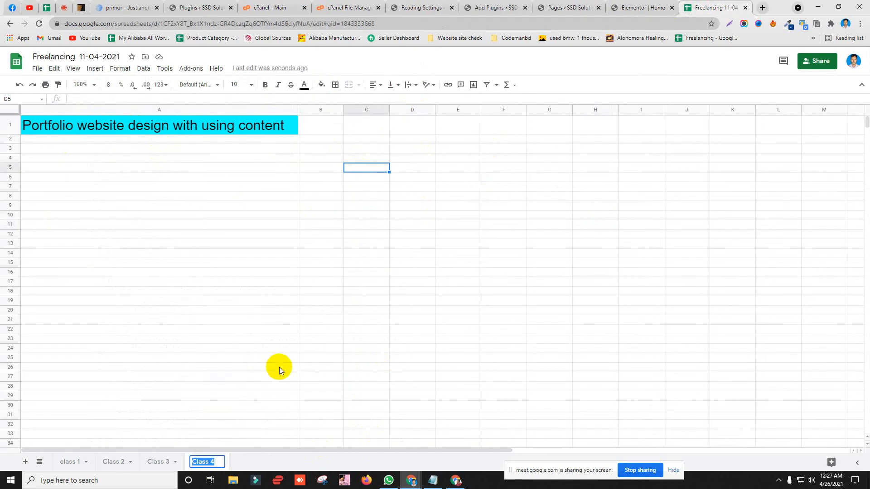
type("Website work")
key("Return")
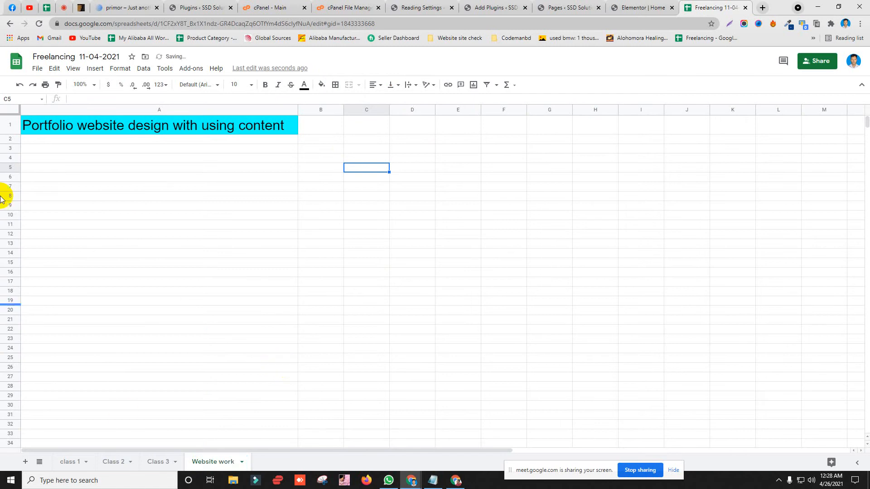
Step: Make row 1 taller to frame the cyan heading
left_click(10, 124)
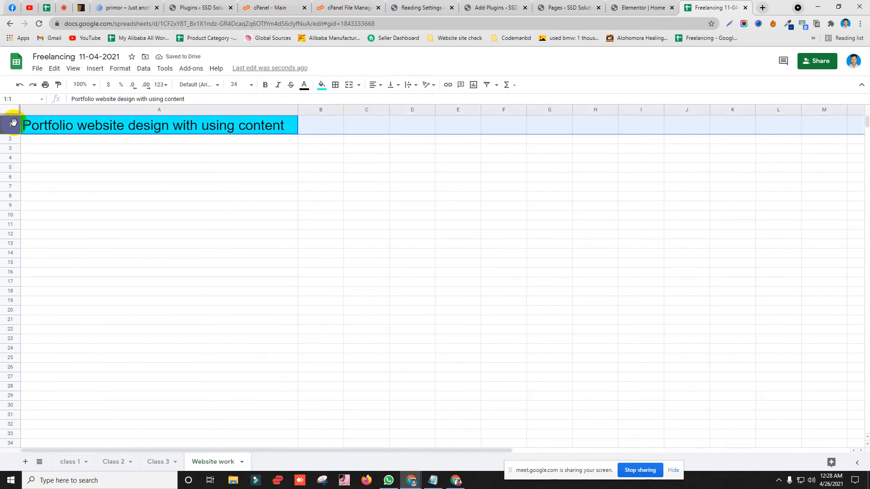
right_click(10, 123)
left_click(366, 205)
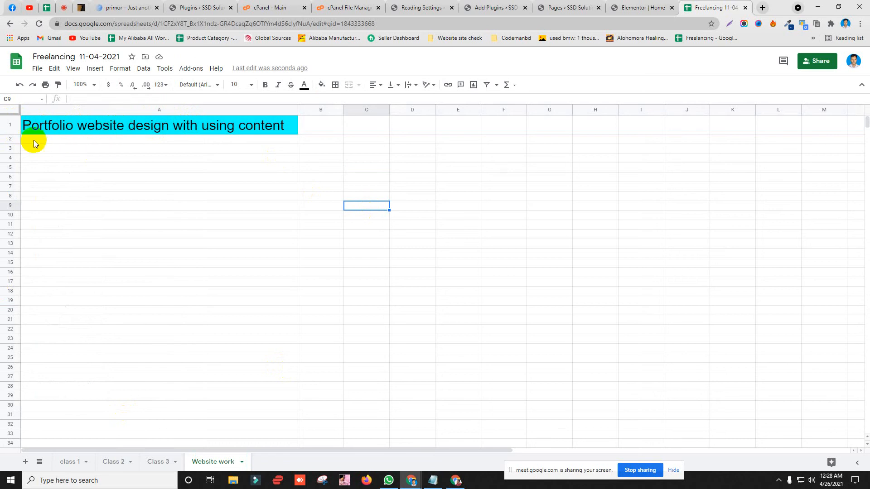
left_click(9, 138)
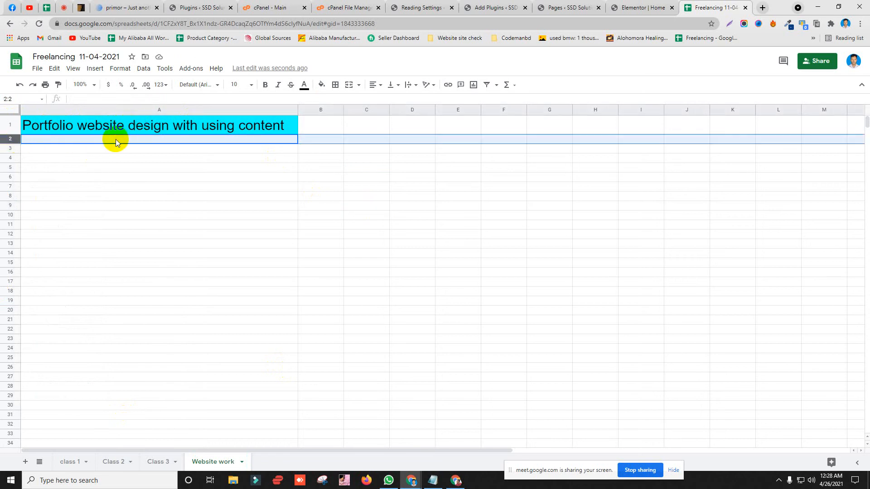
left_click(413, 168)
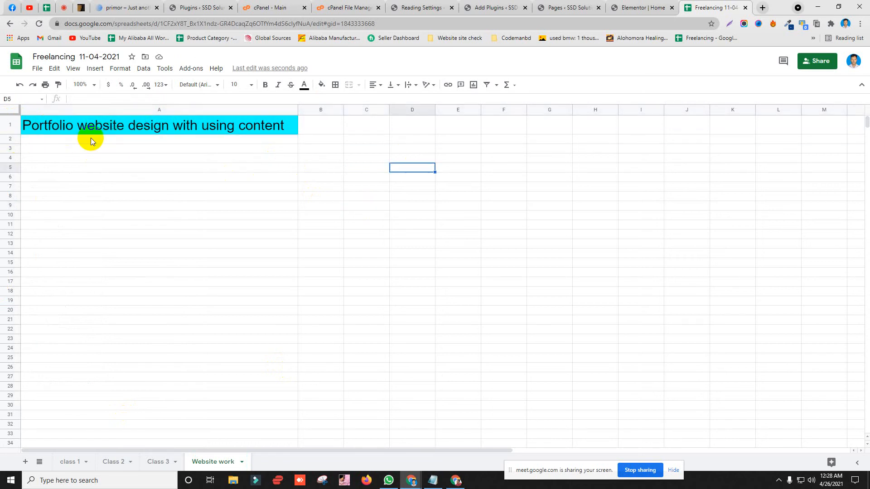
scroll(58, 250, "down", 5)
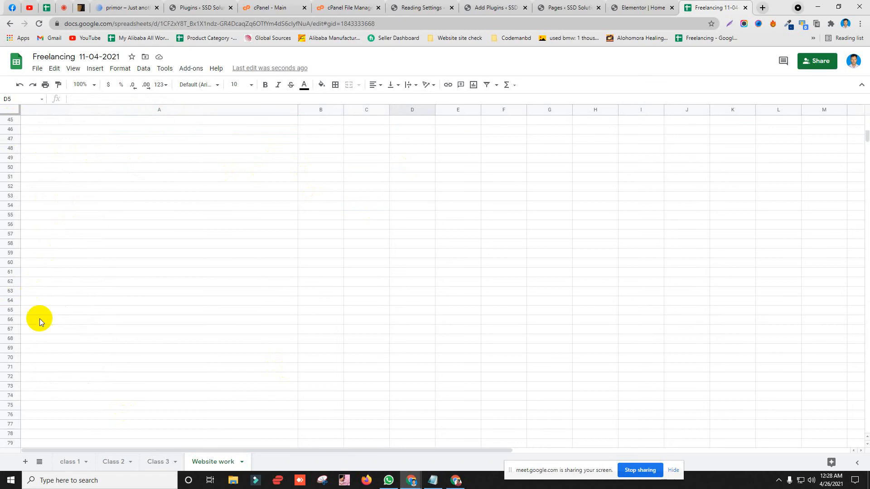
scroll(33, 277, "up", 5)
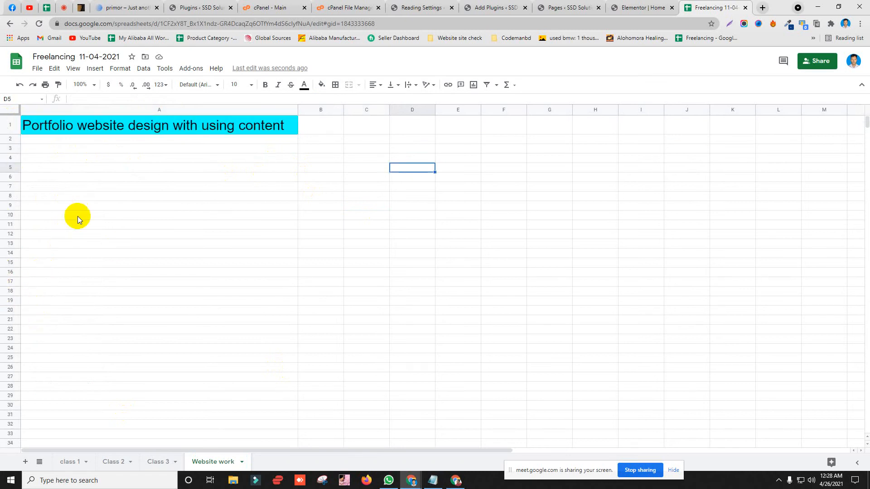
Step: Glance at the Primor demo, then check cells A1, A2 and row 60 in the Freelancing spreadsheet
left_click(118, 7)
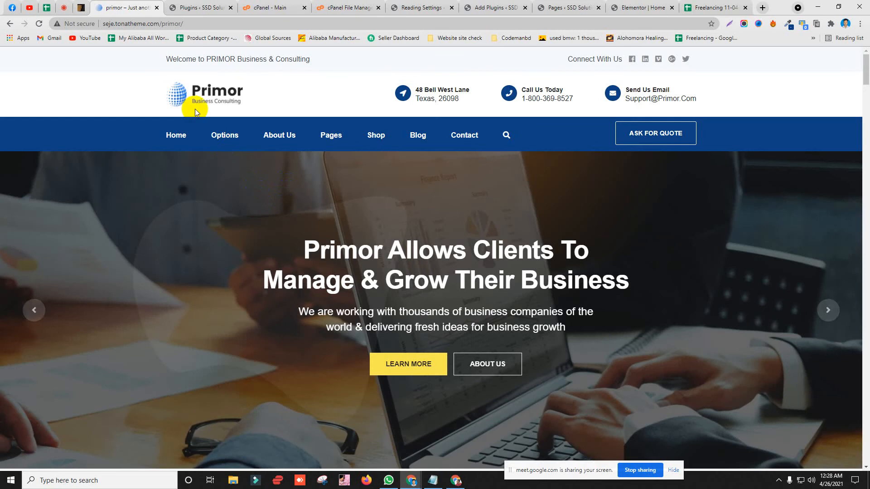
left_click(720, 7)
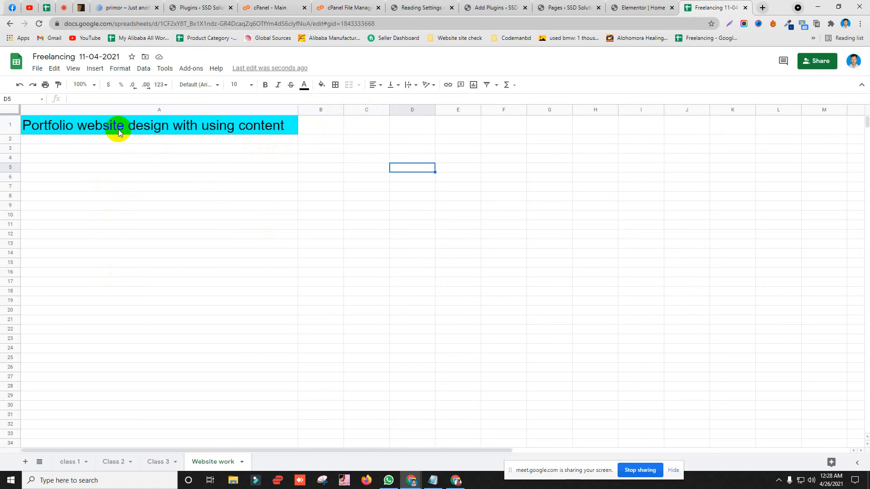
left_click(91, 131)
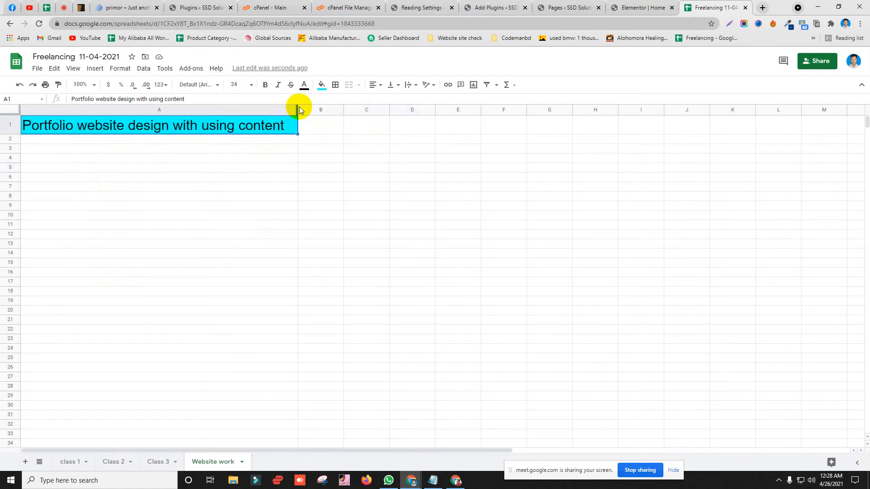
left_click(360, 138)
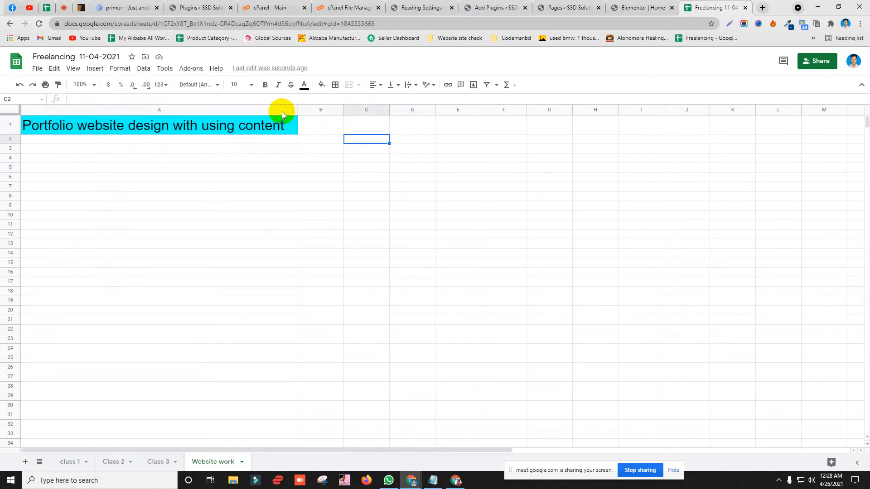
left_click(56, 142)
scroll(101, 193, "down", 5)
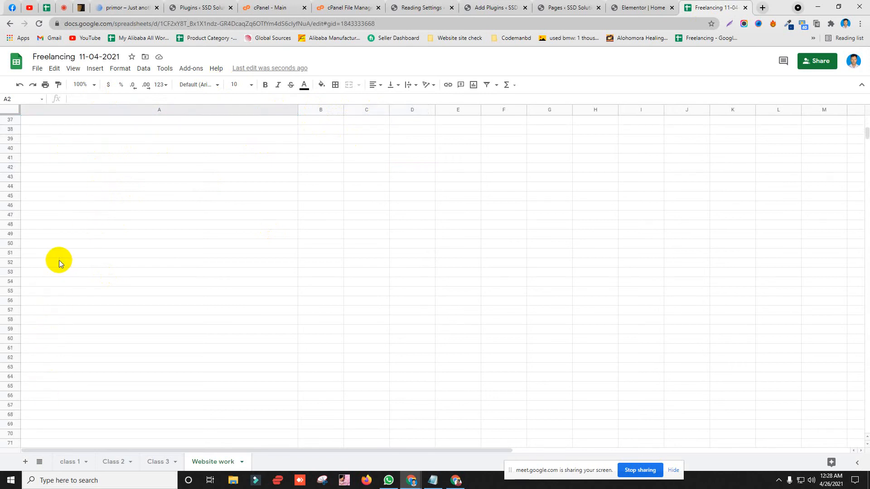
left_click(20, 339)
scroll(132, 245, "up", 10)
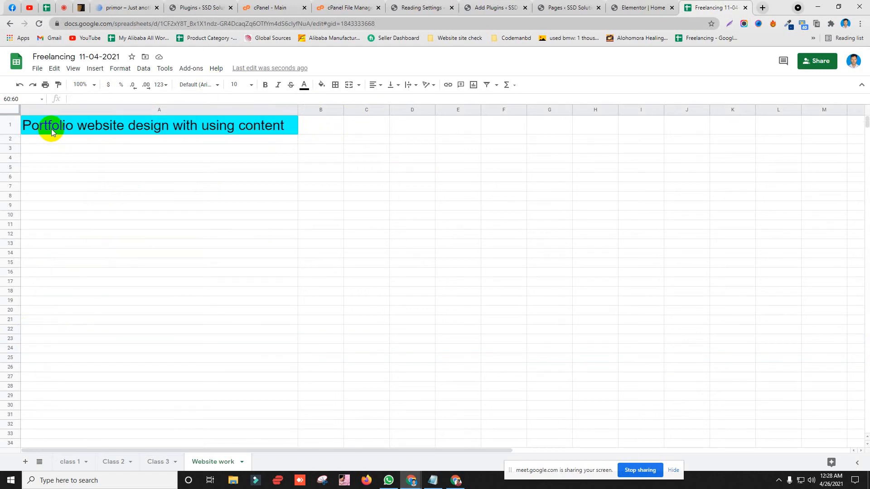
Step: Scroll through the Primor demo home page, highlighting 'AND EXCELLENCE', then return to the business hero banner
left_click(92, 4)
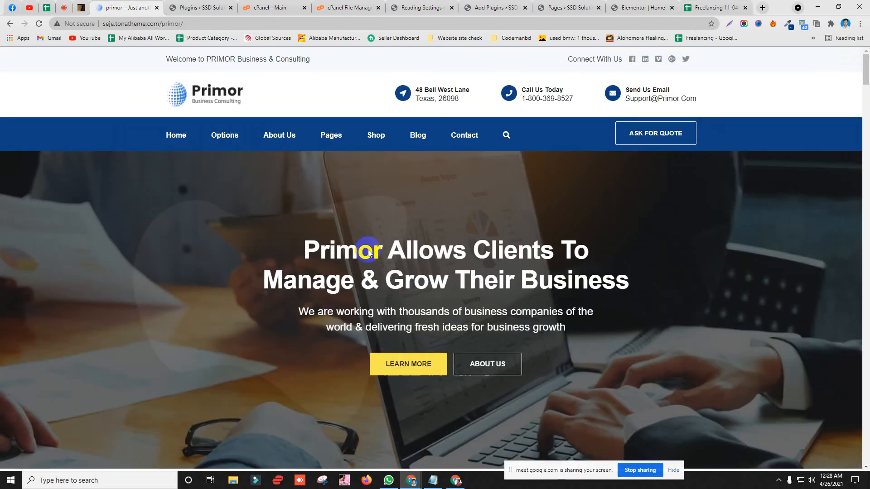
scroll(376, 236, "down", 5)
scroll(374, 228, "down", 5)
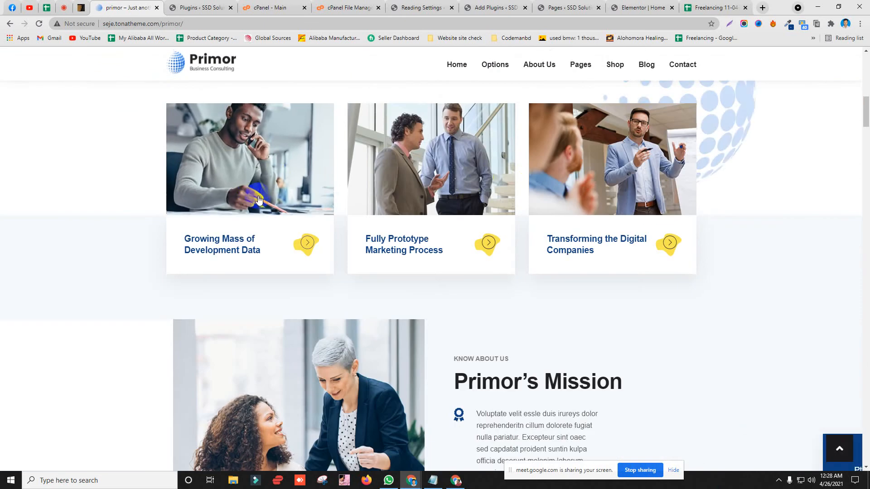
scroll(225, 236, "up", 3)
scroll(225, 236, "up", 8)
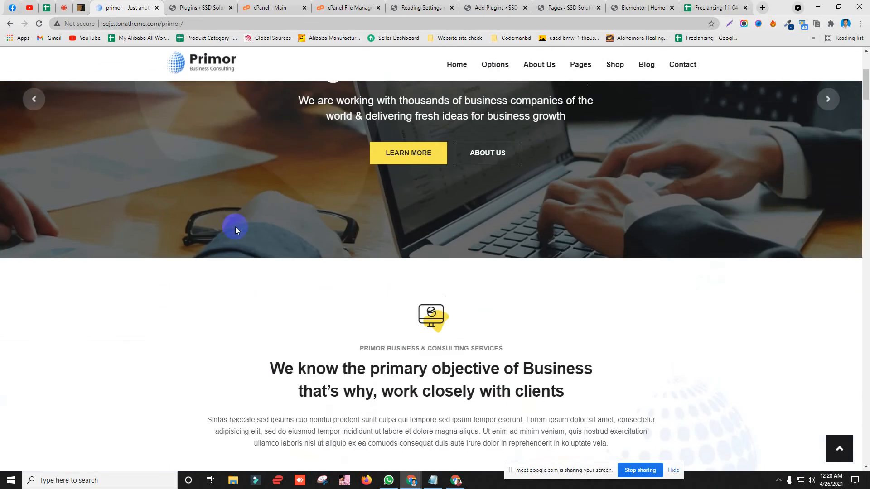
scroll(272, 213, "down", 10)
scroll(642, 194, "down", 8)
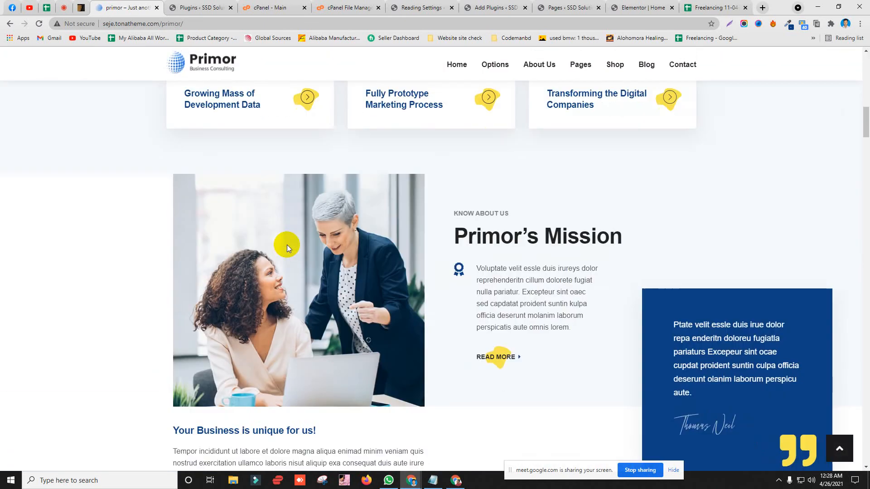
scroll(276, 264, "down", 1)
scroll(276, 263, "down", 3)
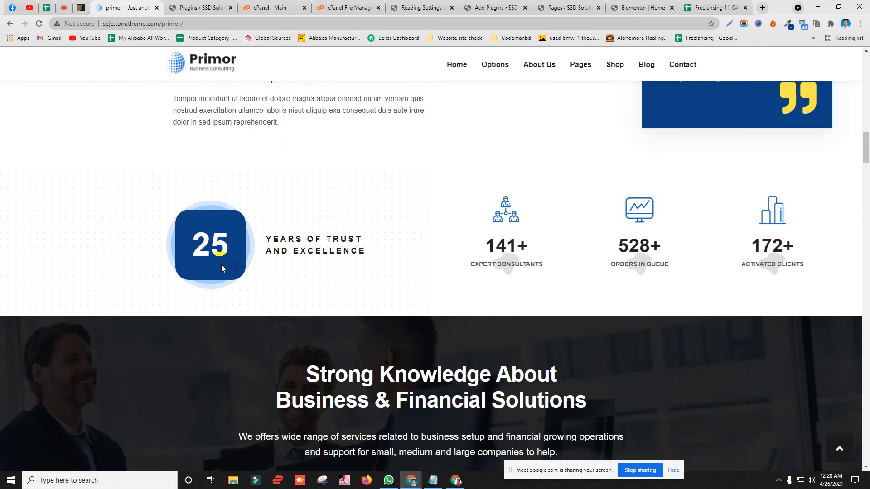
double_click(330, 252)
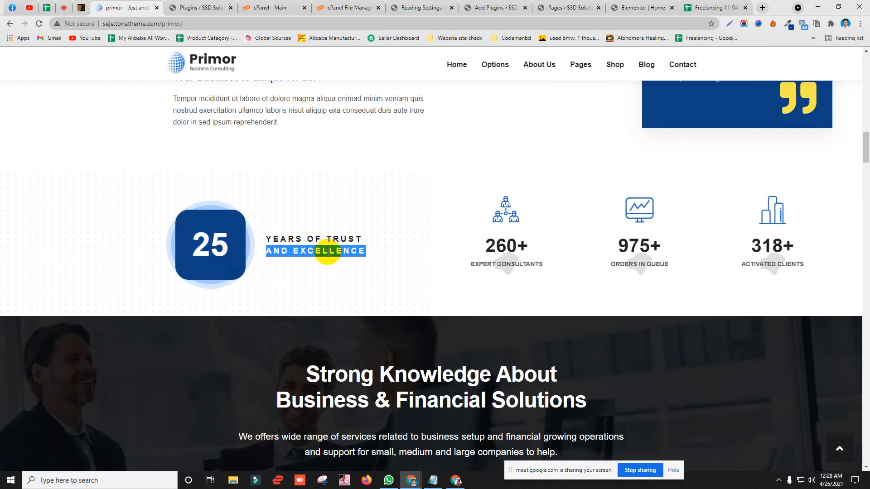
left_click(248, 142)
scroll(200, 145, "up", 20)
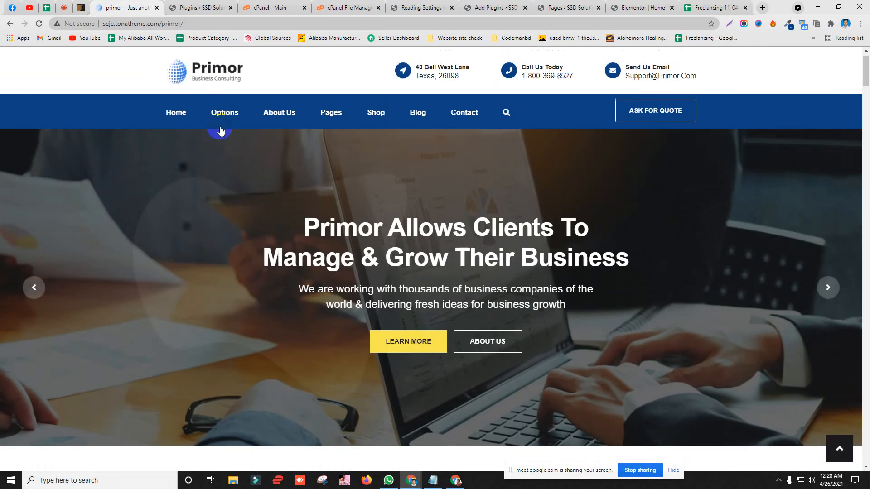
scroll(221, 131, "up", 1)
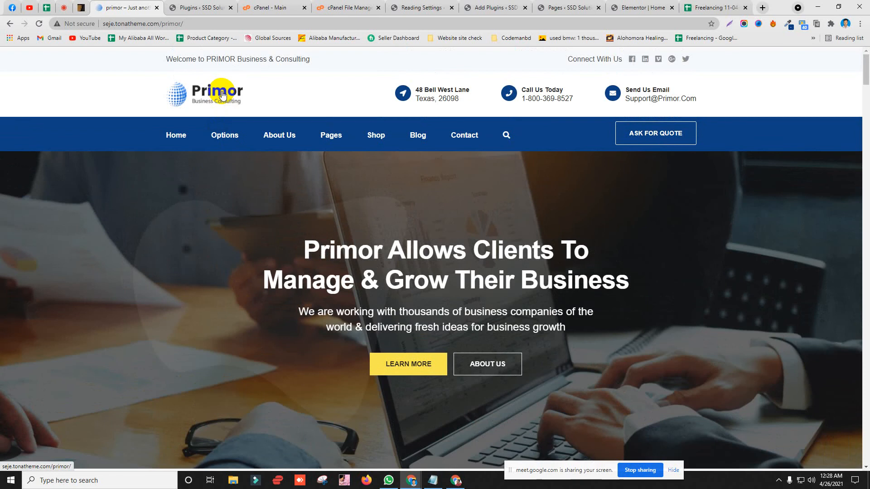
left_click_drag(271, 130, 165, 110)
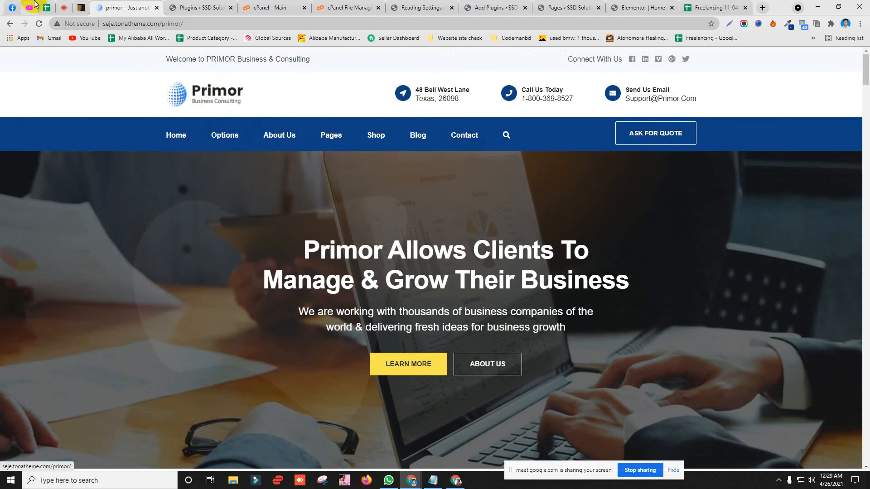
left_click(46, 6)
left_click(68, 5)
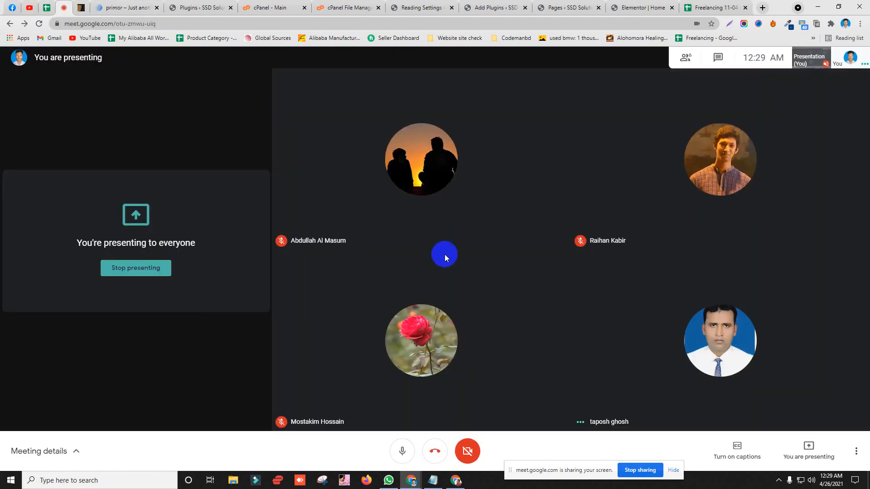
mouse_move(428, 343)
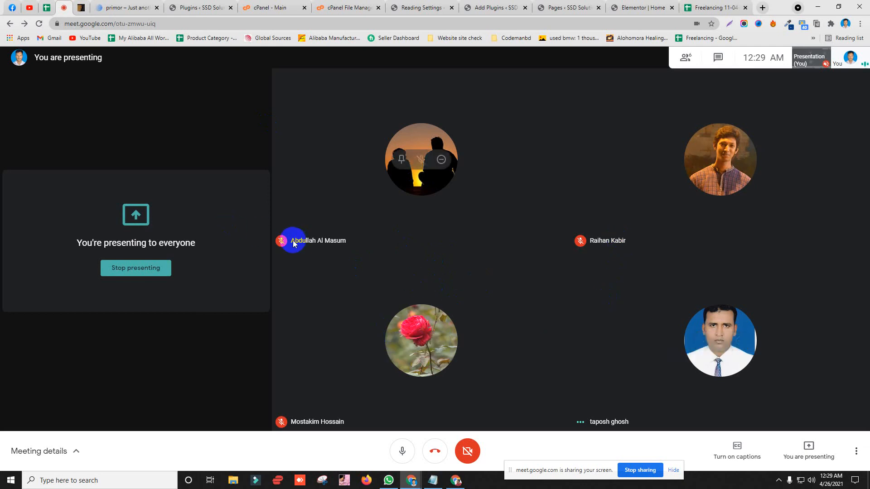
left_click(202, 7)
left_click(135, 8)
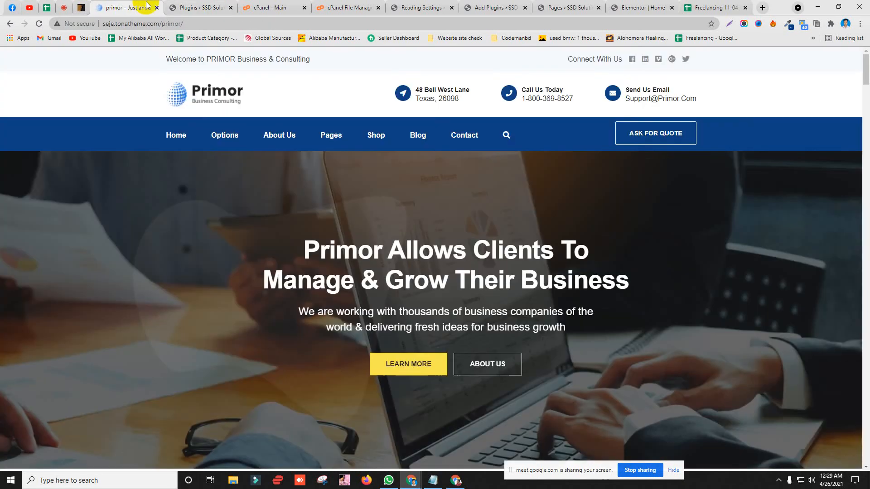
left_click(195, 7)
scroll(145, 209, "up", 3)
left_click(127, 8)
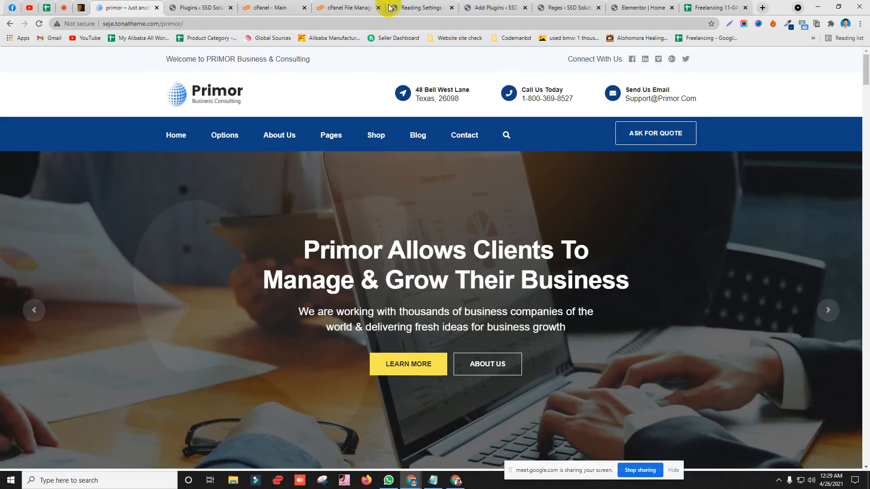
Step: Scroll through the home page in the Elementor editor, then bring up the live site window
left_click(643, 7)
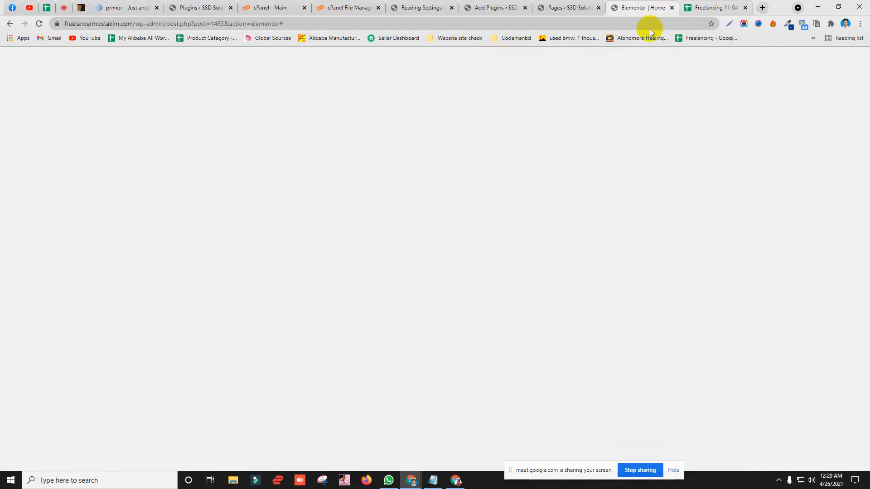
scroll(327, 157, "up", 20)
scroll(537, 109, "up", 15)
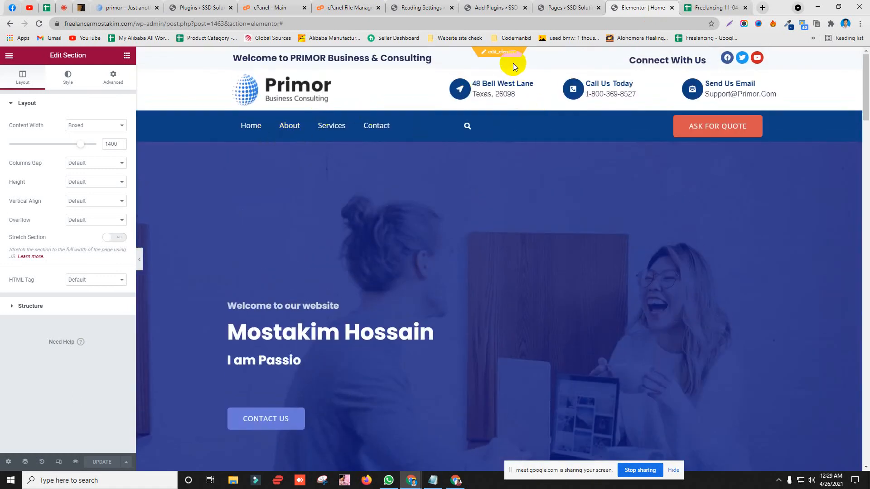
scroll(297, 171, "down", 20)
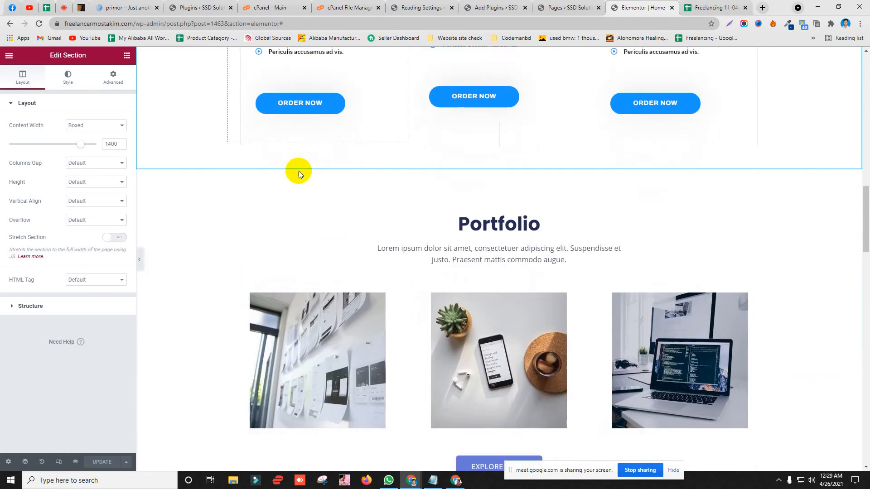
scroll(299, 171, "down", 5)
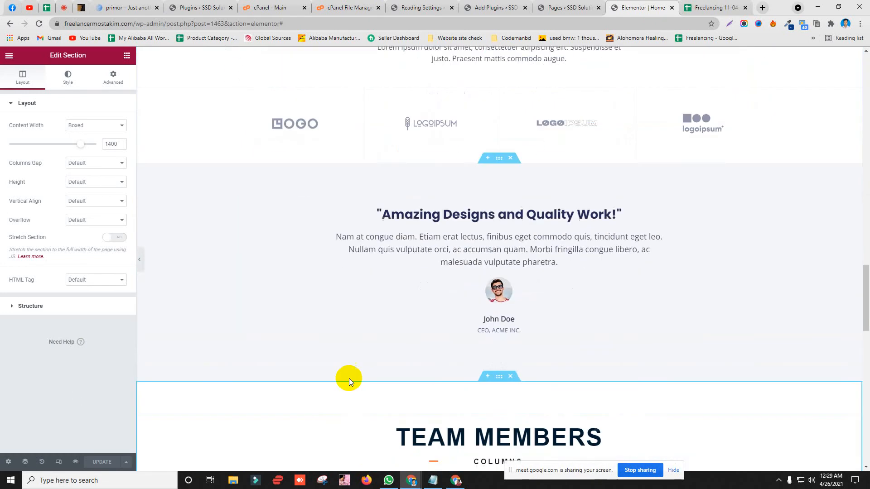
left_click(455, 483)
scroll(338, 245, "up", 10)
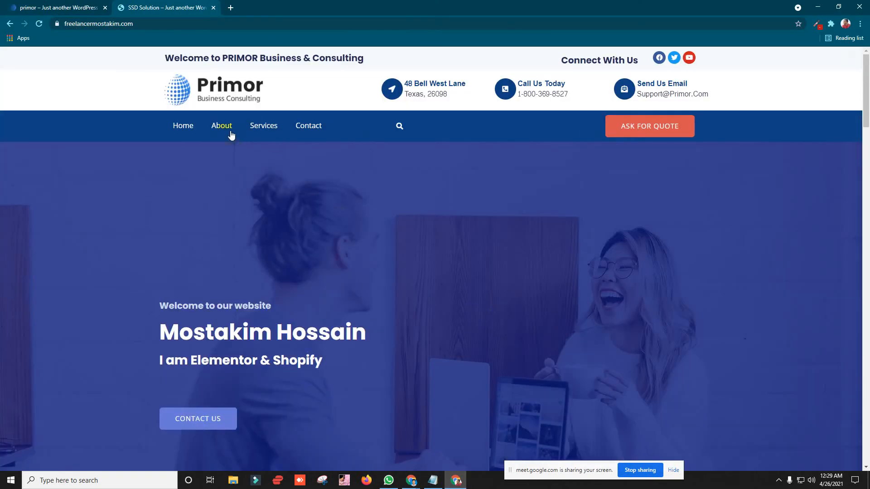
Step: Go to the About page and highlight the Why Choose Us? and project invitation headings
left_click(229, 134)
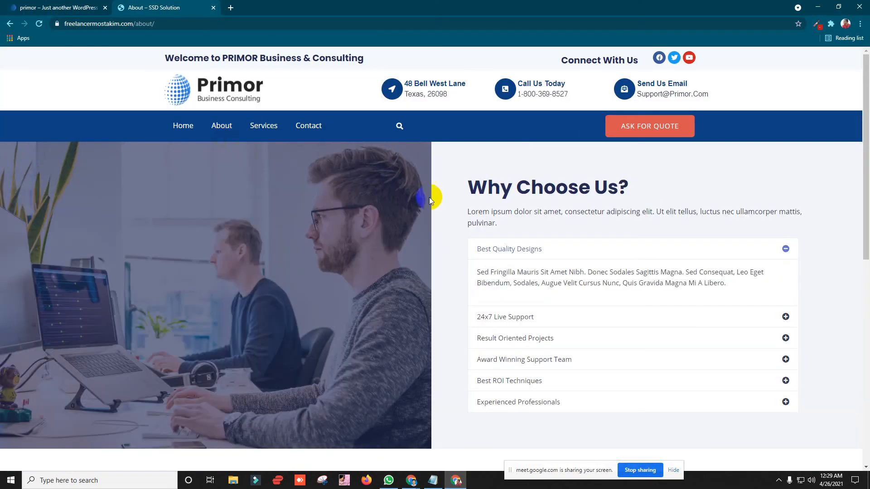
left_click(785, 248)
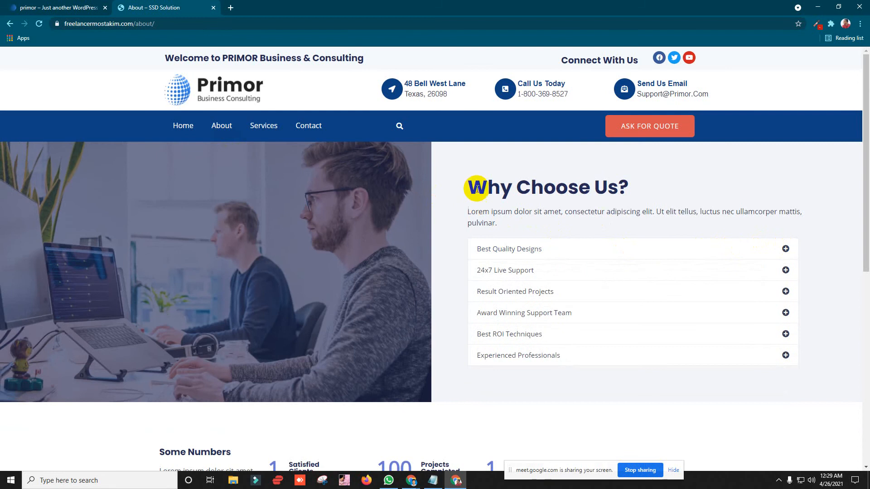
triple_click(636, 184)
scroll(348, 201, "down", 8)
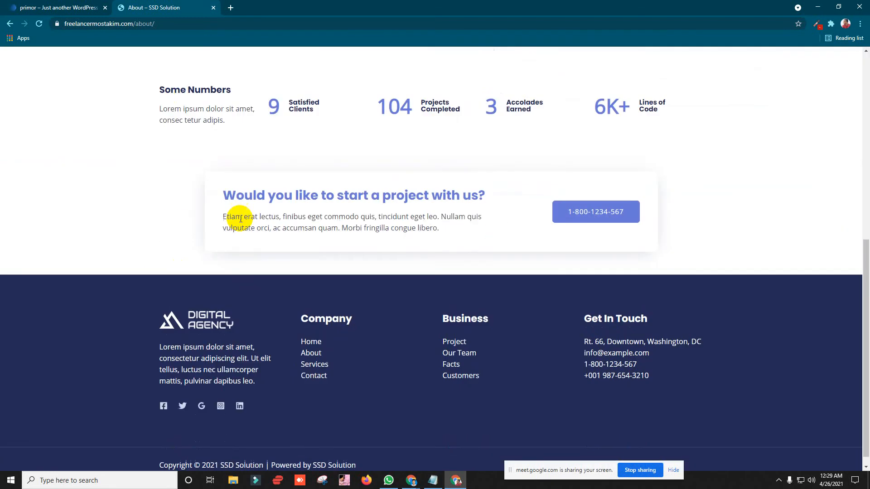
scroll(159, 171, "up", 2)
left_click_drag(379, 207, 216, 285)
left_click(352, 311)
left_click_drag(469, 321, 166, 277)
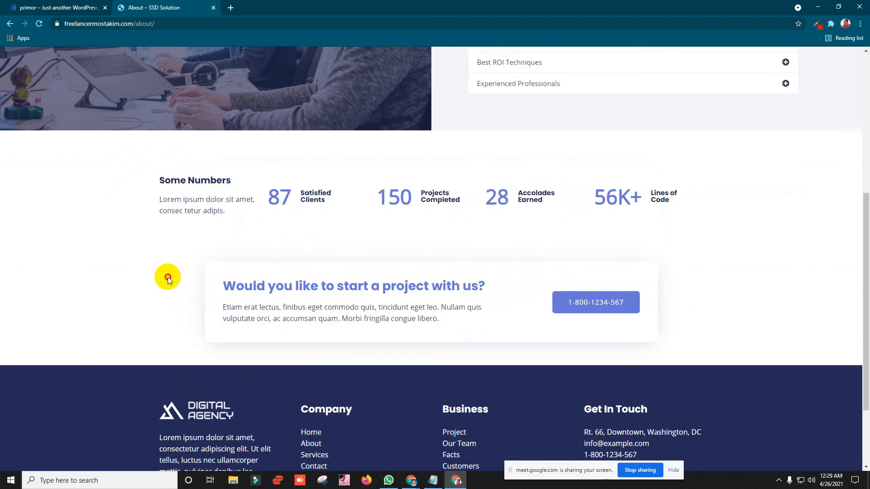
left_click_drag(230, 288, 499, 283)
left_click(321, 257)
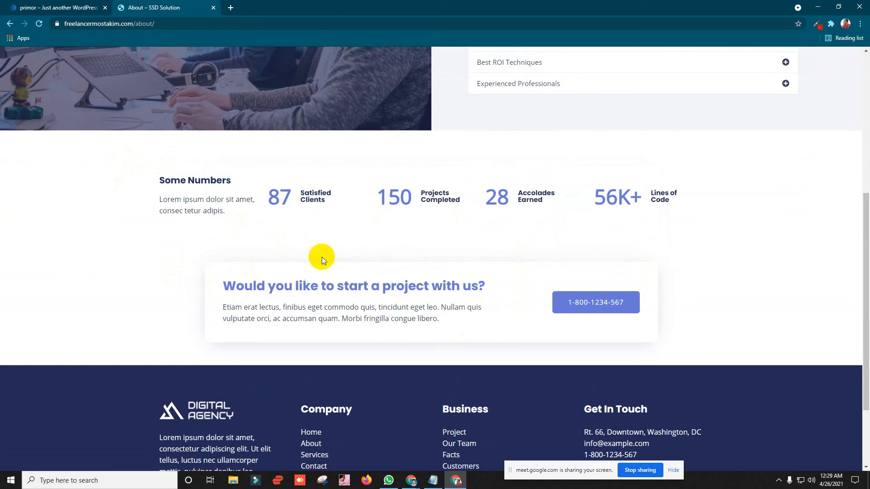
scroll(550, 180, "up", 6)
Step: Expand and collapse Best Quality Designs, 24x7 Live Support and Result Oriented Projects, then minimize the live site
left_click(600, 252)
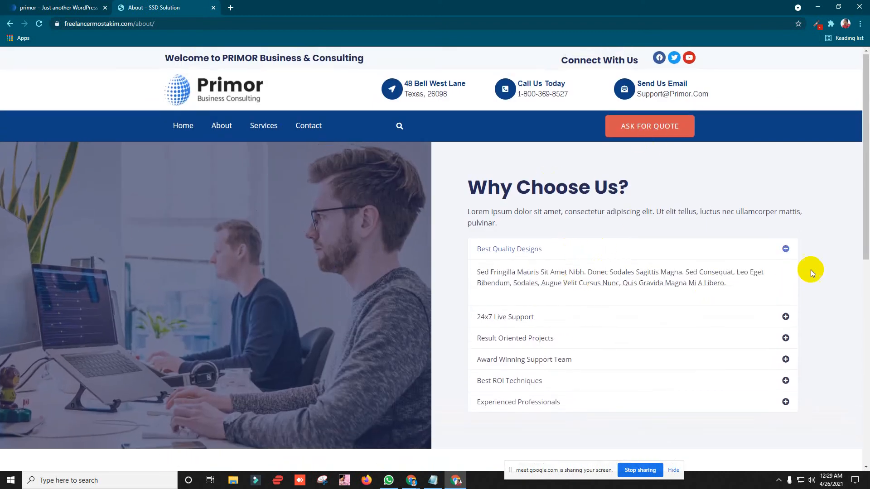
left_click(788, 252)
left_click(787, 252)
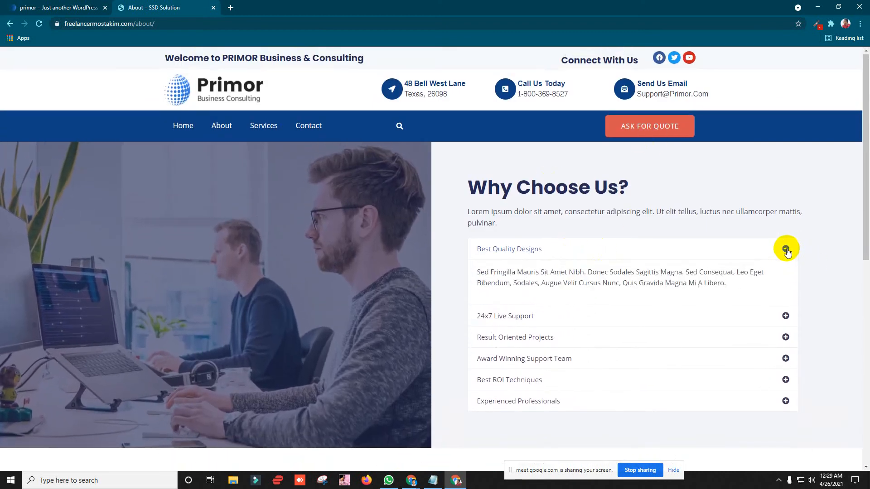
left_click(783, 317)
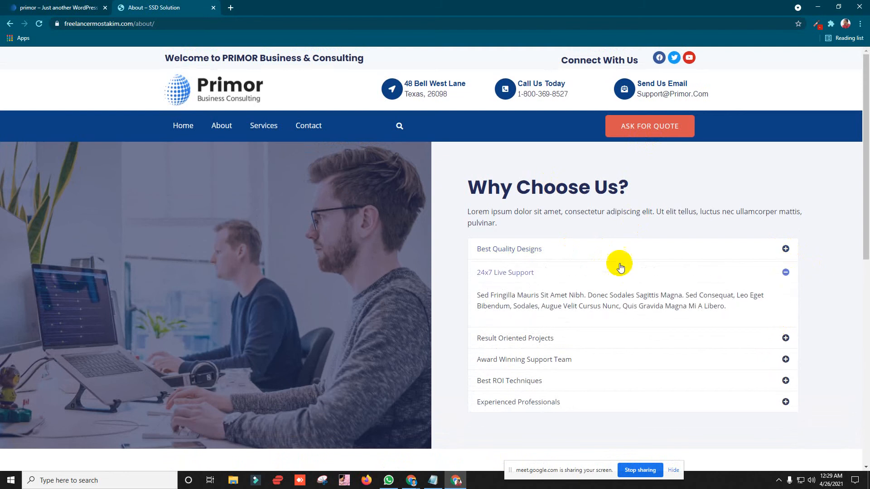
left_click(785, 274)
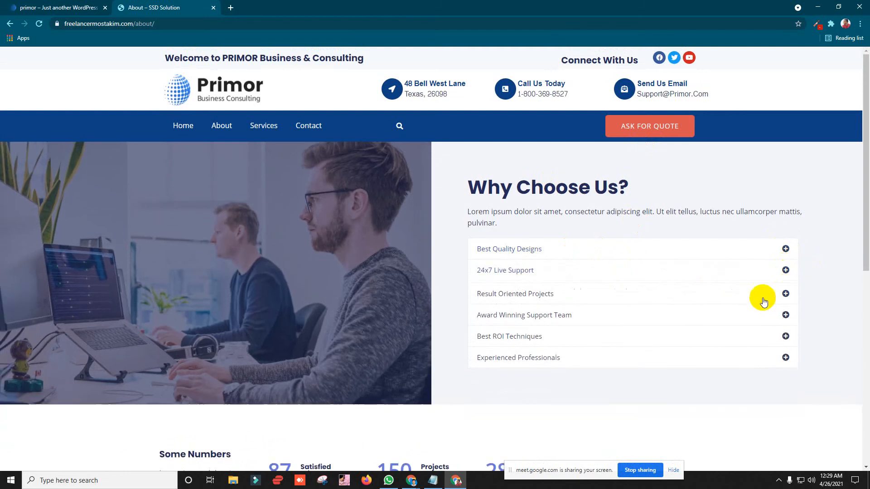
scroll(770, 245, "down", 2)
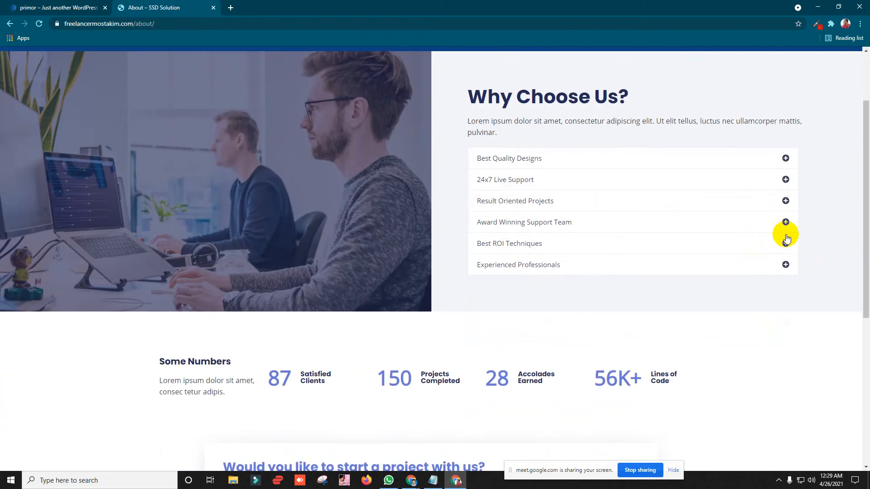
left_click(783, 200)
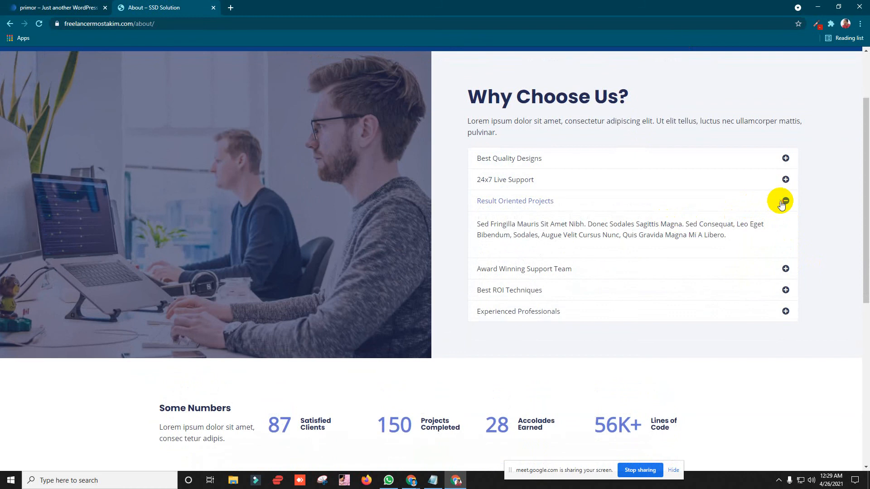
left_click(784, 200)
left_click(815, 5)
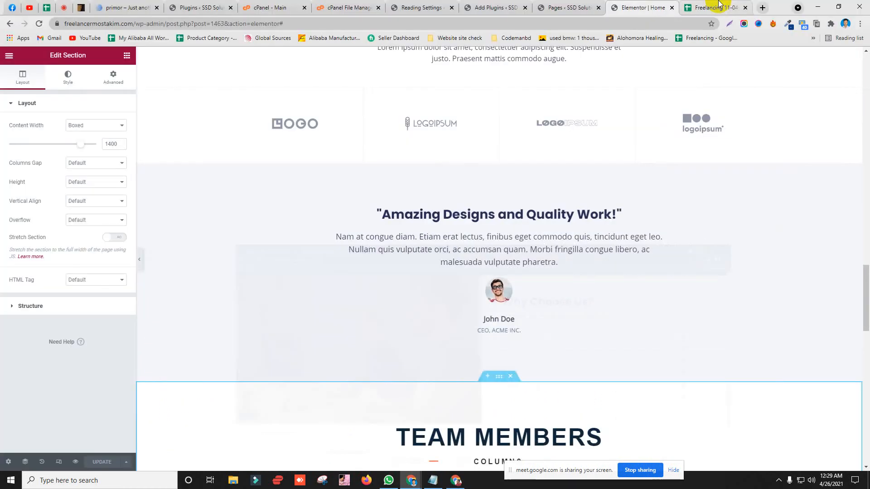
Step: Drag a Toggle widget from the General widgets into the Our Customers section below its heading
left_click(716, 8)
left_click(641, 7)
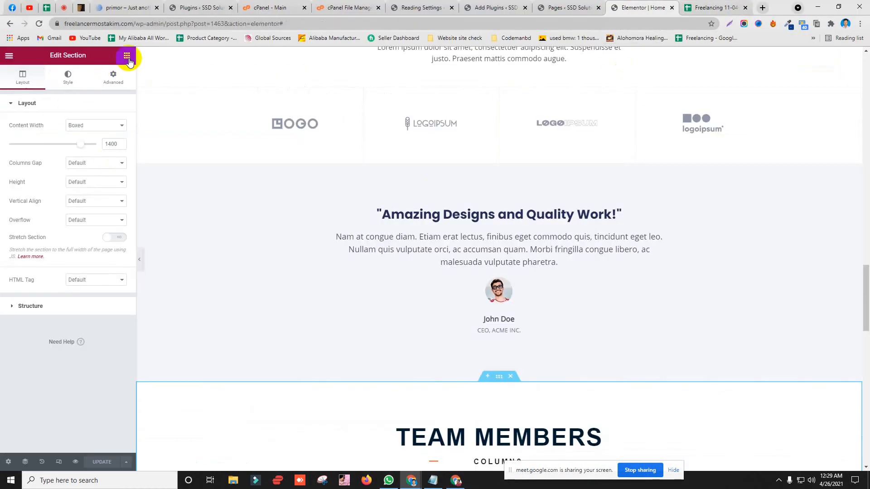
scroll(97, 277, "down", 10)
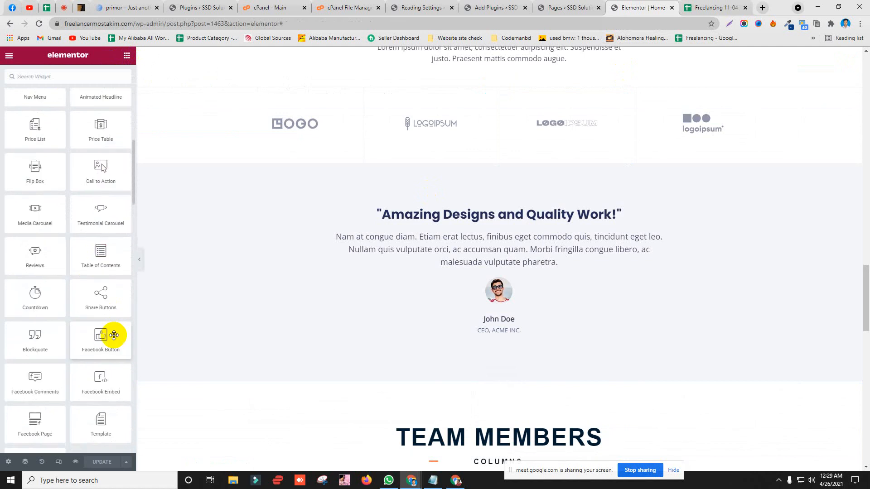
scroll(117, 315, "down", 7)
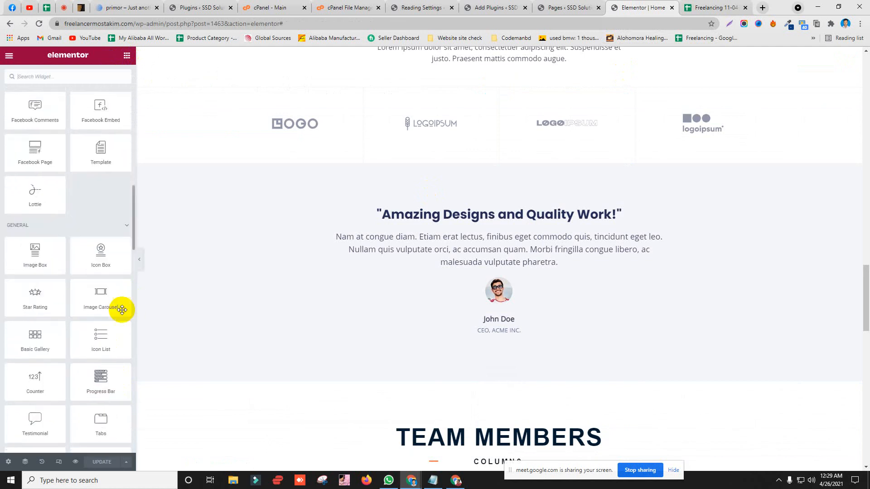
scroll(116, 358, "down", 1)
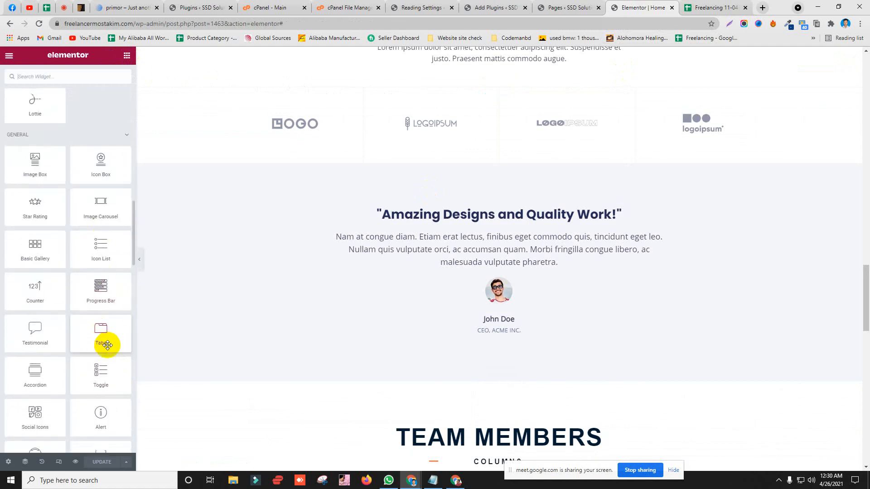
scroll(107, 349, "down", 1)
left_click_drag(97, 336, 474, 317)
scroll(176, 319, "up", 6)
Step: Select the new Toggle widget and test collapsing and expanding Toggle #1
left_click(414, 333)
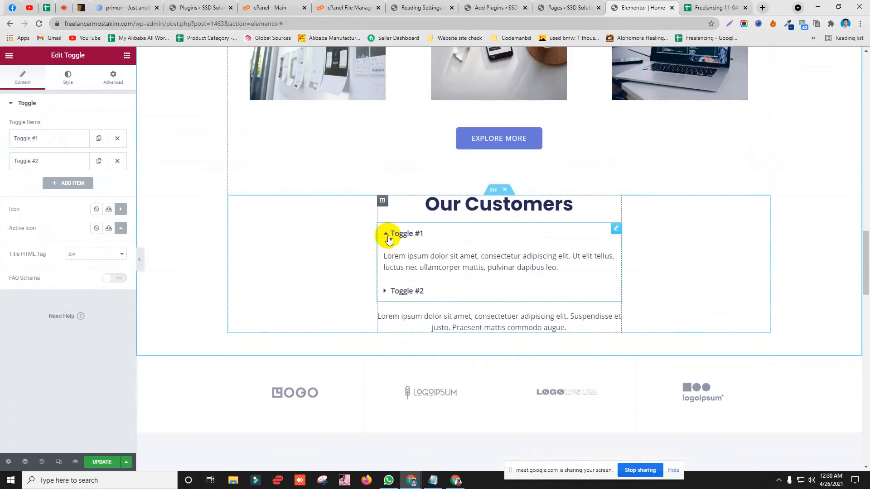
left_click(389, 239)
left_click(385, 235)
left_click(385, 237)
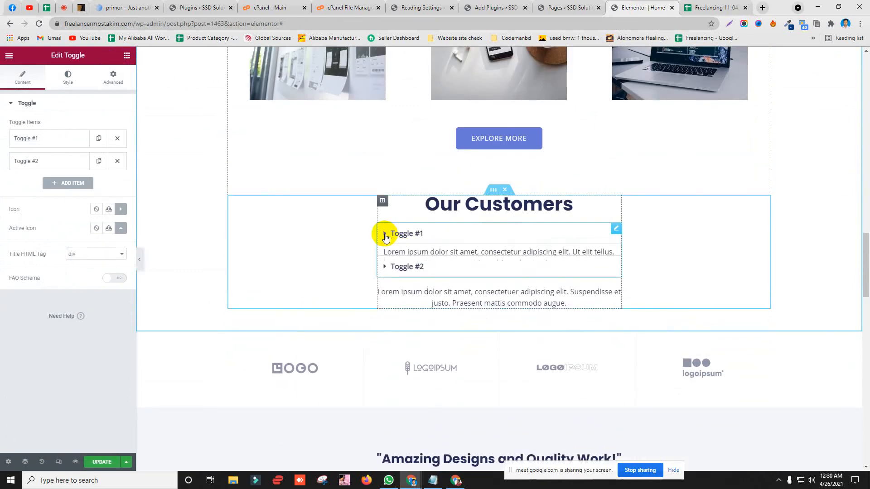
left_click(385, 236)
left_click(385, 236)
left_click(385, 236)
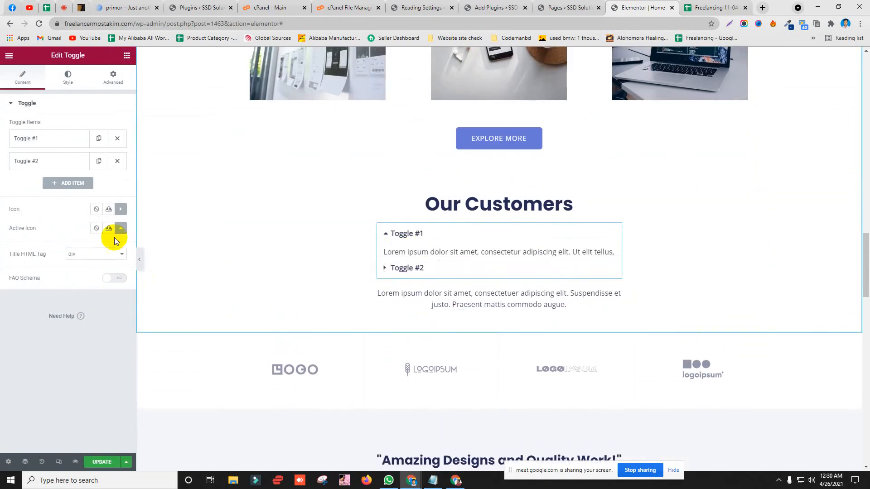
Step: Try uploading a custom SVG toggle icon, declining unfiltered uploads, and clear the default icons
left_click(108, 210)
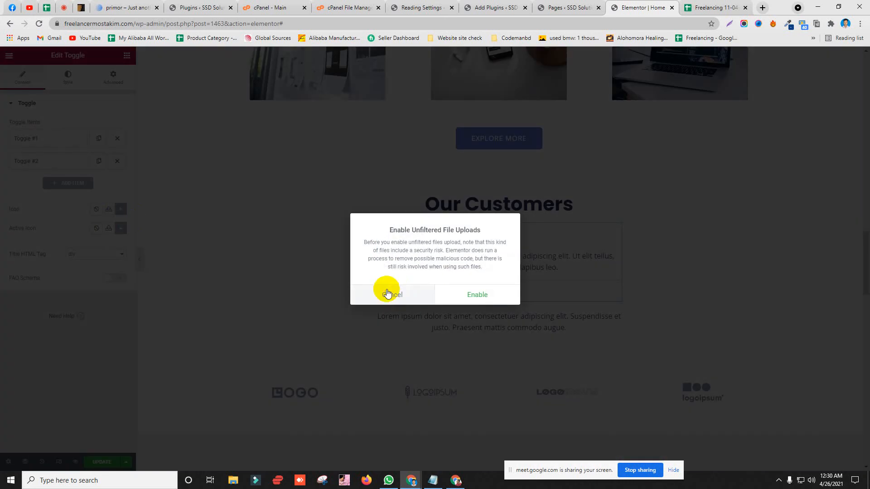
left_click(387, 293)
left_click(97, 210)
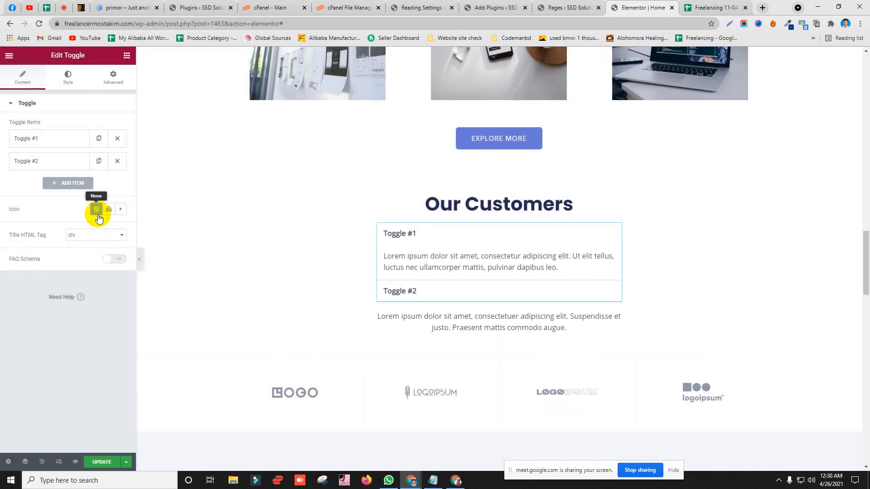
left_click(109, 209)
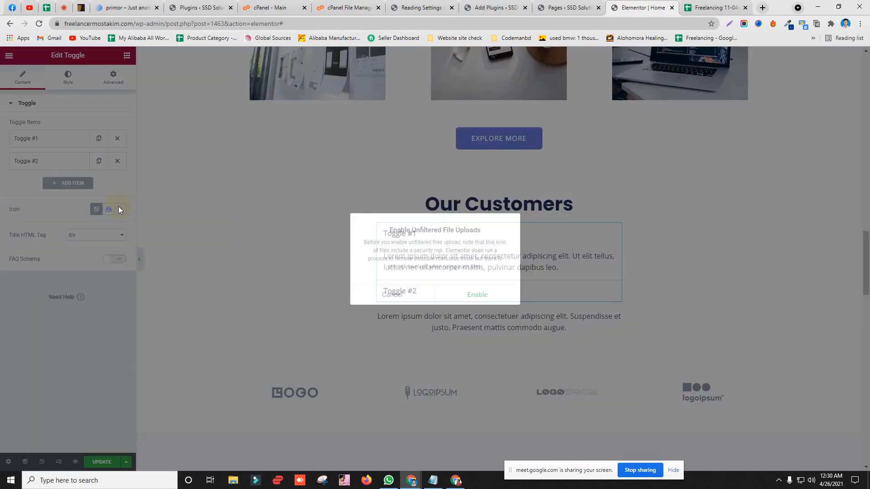
left_click(416, 289)
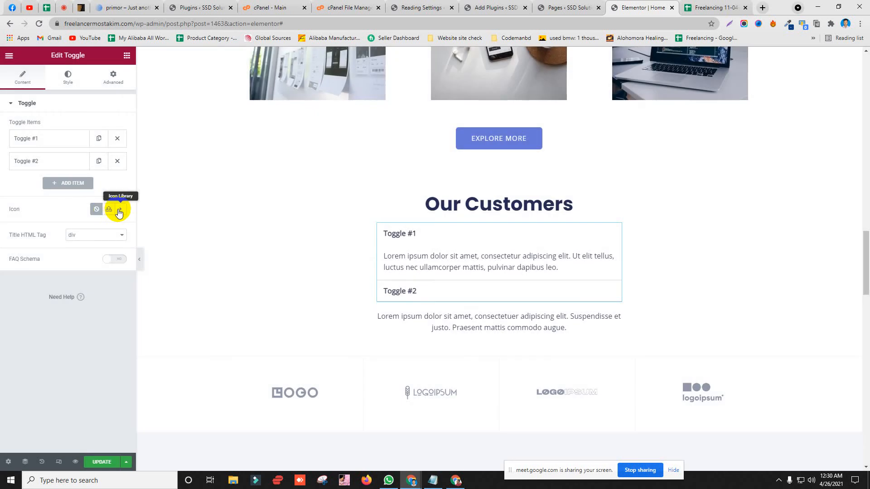
Step: Set Icon to Caret square down and Active Icon to Caret square up from the Icon Library
left_click(118, 209)
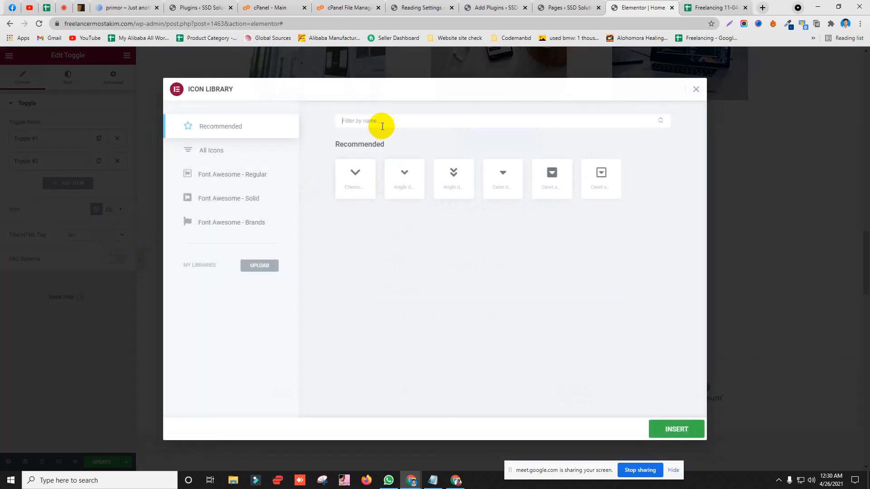
left_click(383, 126)
left_click(558, 190)
left_click(668, 430)
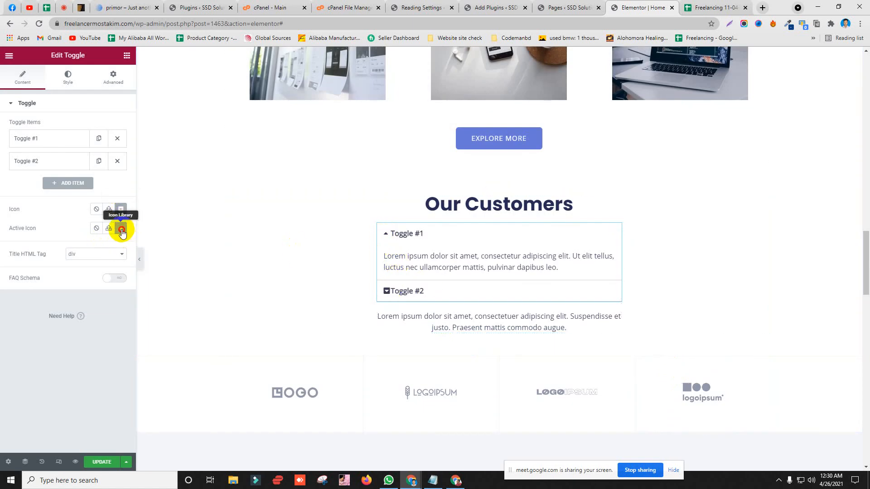
left_click(121, 230)
left_click(567, 189)
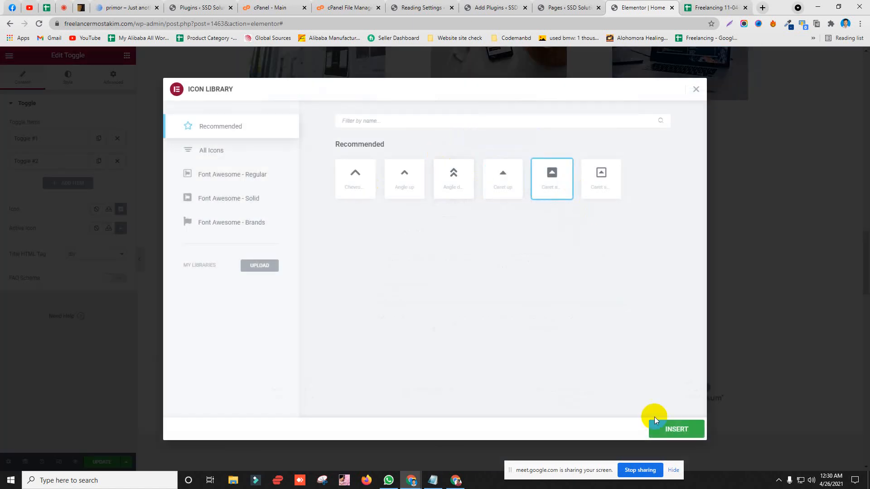
left_click(689, 426)
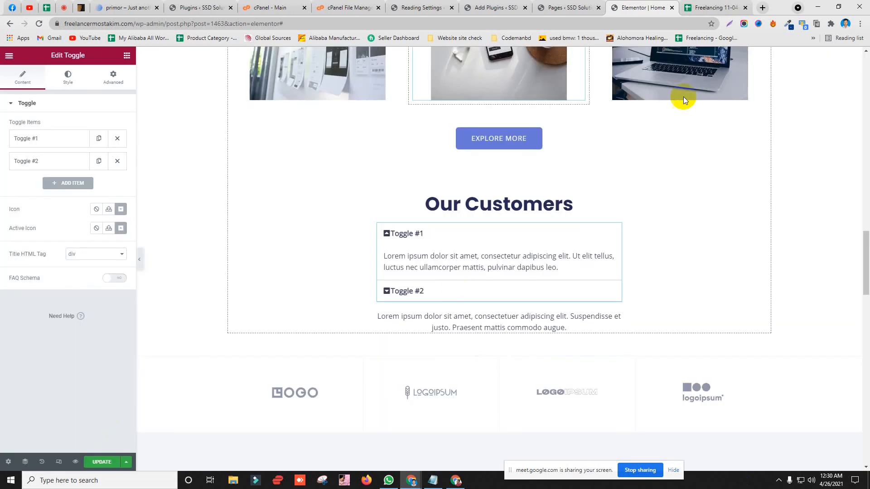
Step: Check the new caret icons by toggling Toggle #1, then update the home page
left_click(385, 233)
left_click(383, 232)
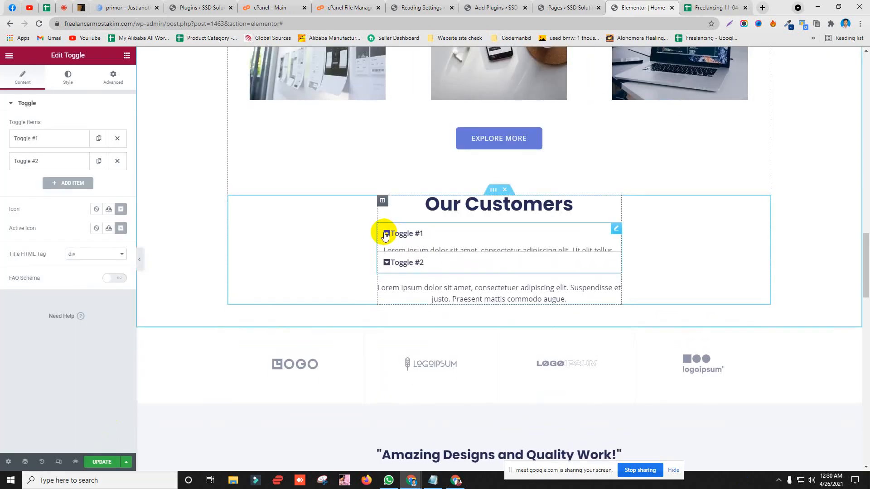
left_click(383, 232)
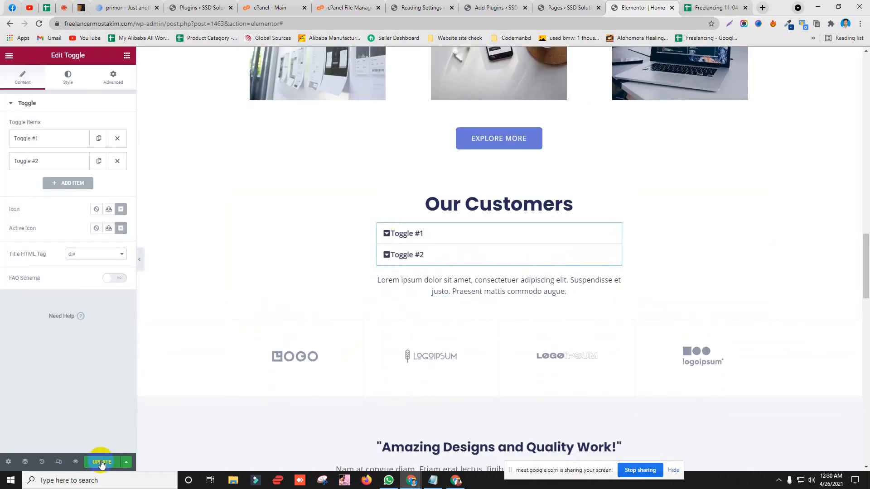
left_click(102, 463)
Step: Close the Freelancing 11-04-2021 spreadsheet tab to land back on the Elementor editor
left_click(740, 5)
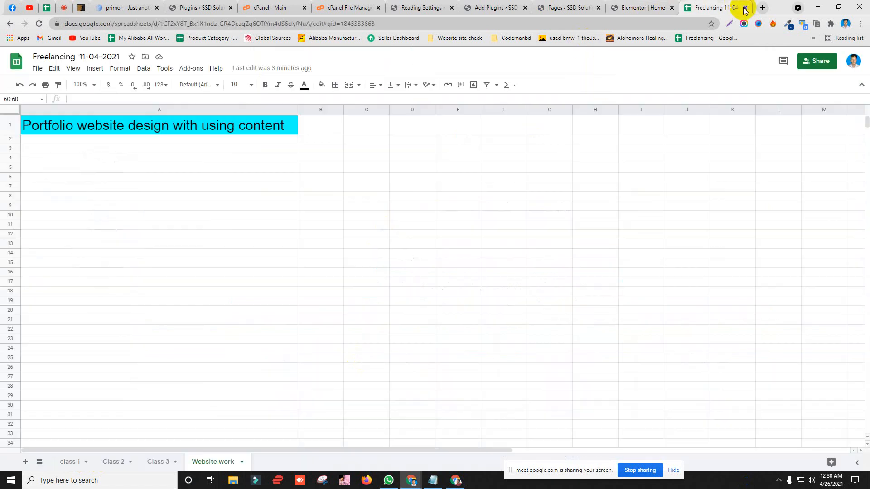
left_click(745, 8)
scroll(267, 238, "up", 15)
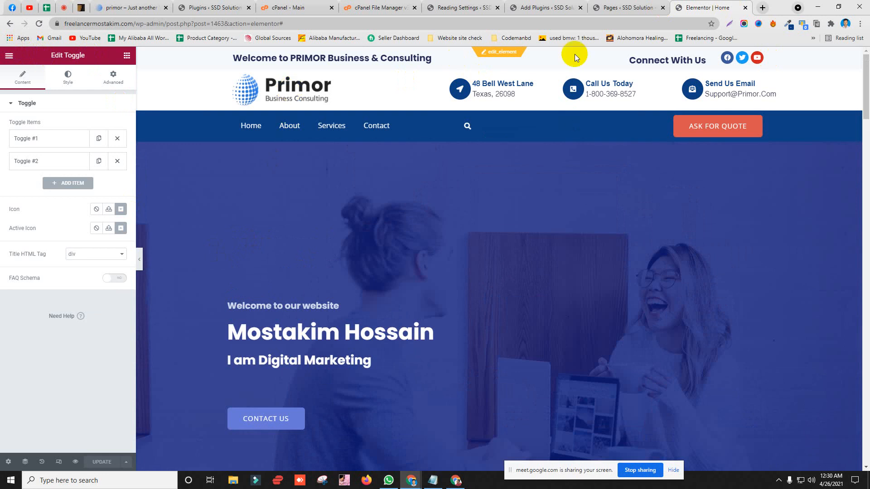
Step: Flip through the Pages and Add Plugins tabs, scroll the Elementor home page, then switch to Google Meet
left_click(630, 7)
left_click(709, 5)
left_click(620, 7)
left_click(697, 7)
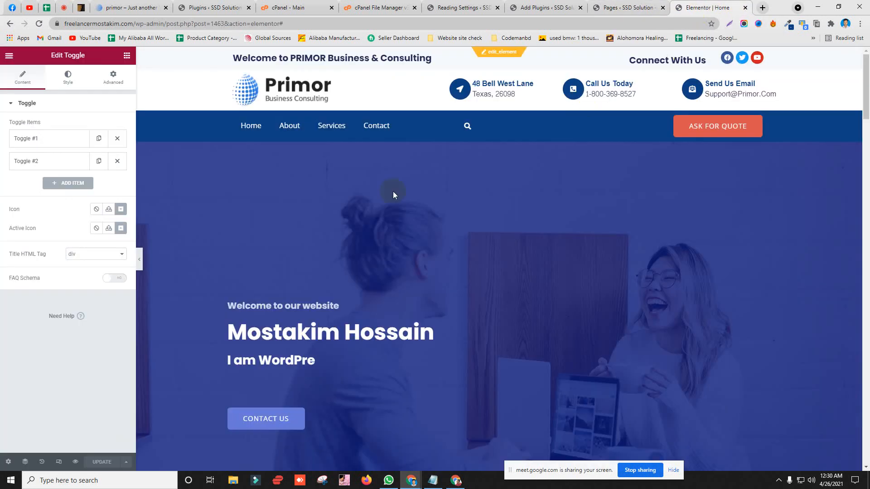
left_click(539, 5)
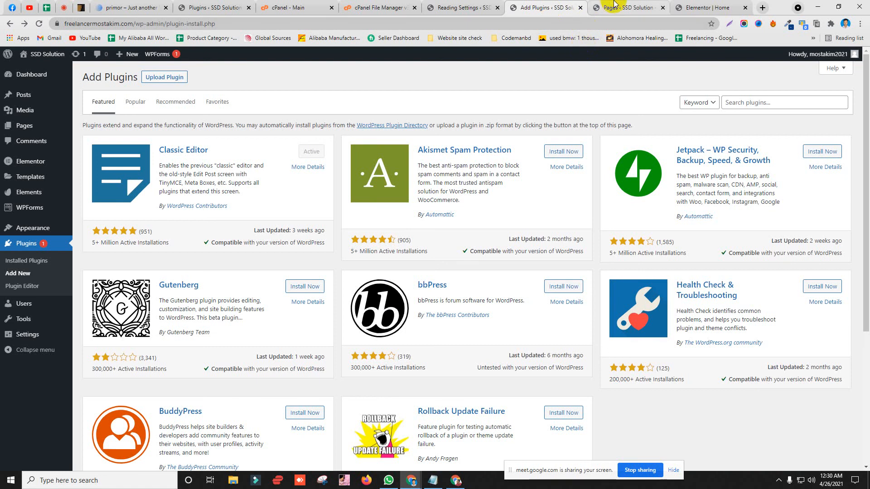
left_click(700, 8)
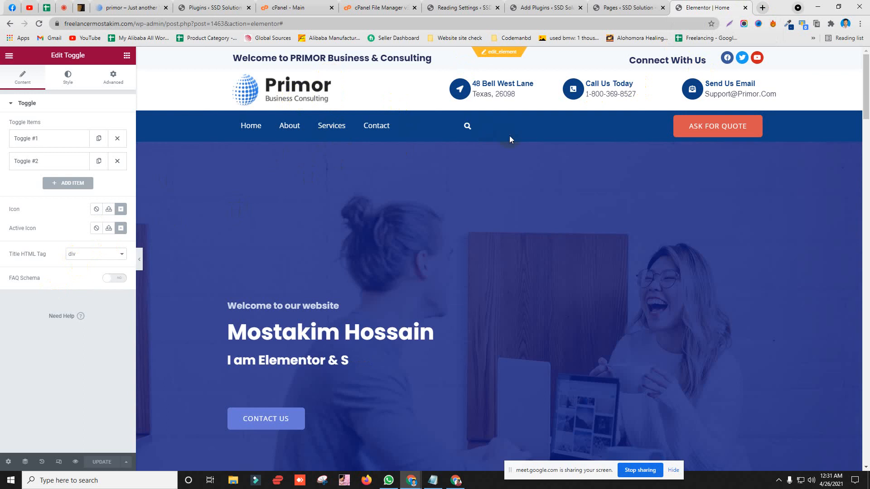
scroll(320, 230, "down", 4)
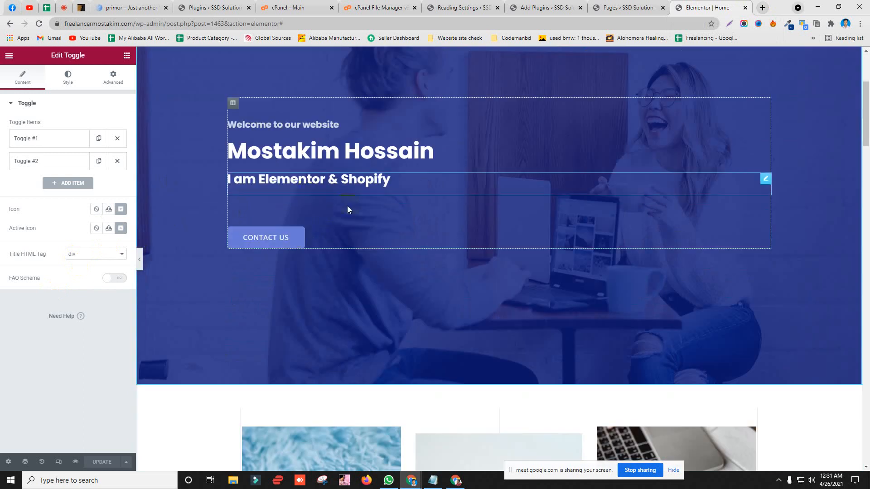
scroll(439, 169, "down", 7)
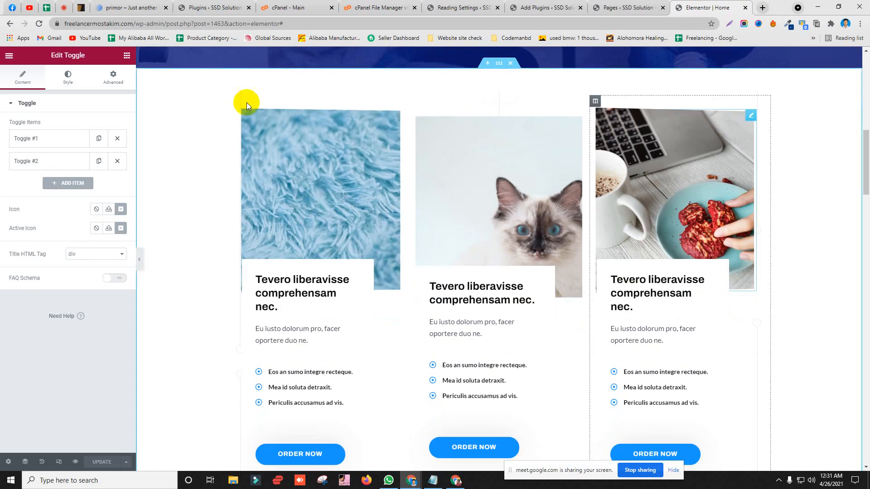
left_click(66, 5)
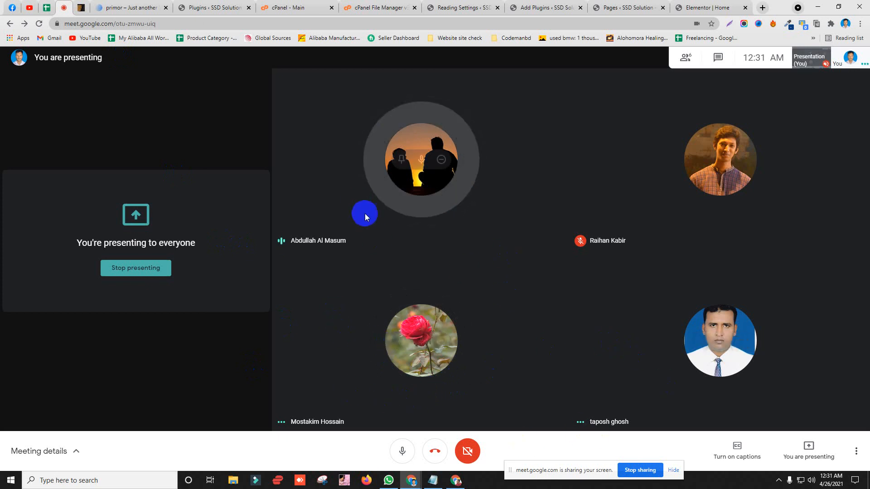
Step: Clear the WhatsApp chat search and minimise the WhatsApp window
left_click(388, 480)
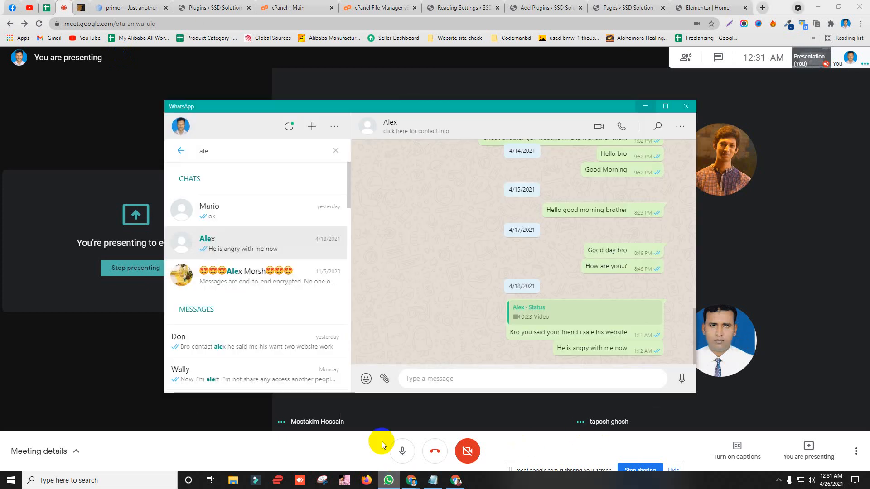
left_click(336, 151)
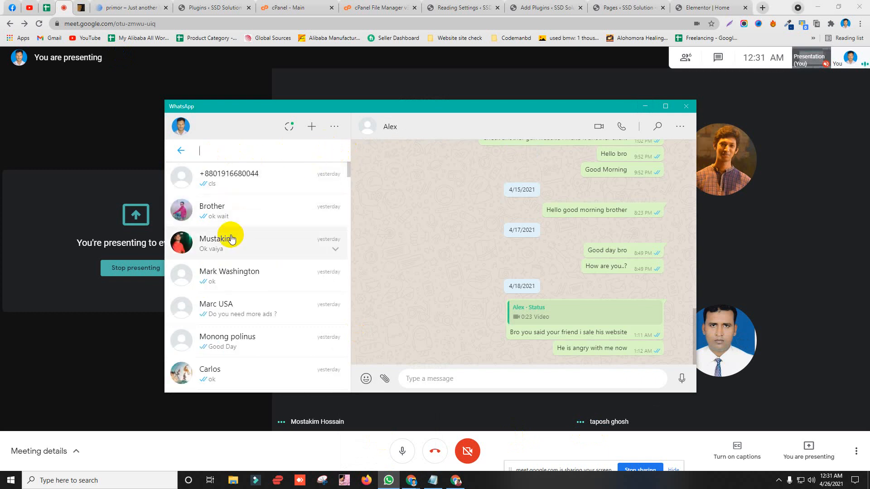
left_click(651, 111)
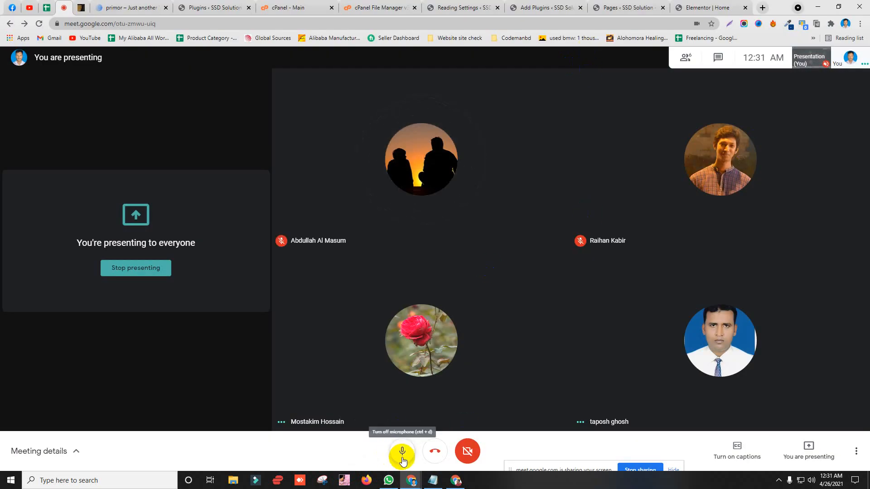
Step: Leave the Google Meet call and minimise the browser to the desktop
left_click(435, 451)
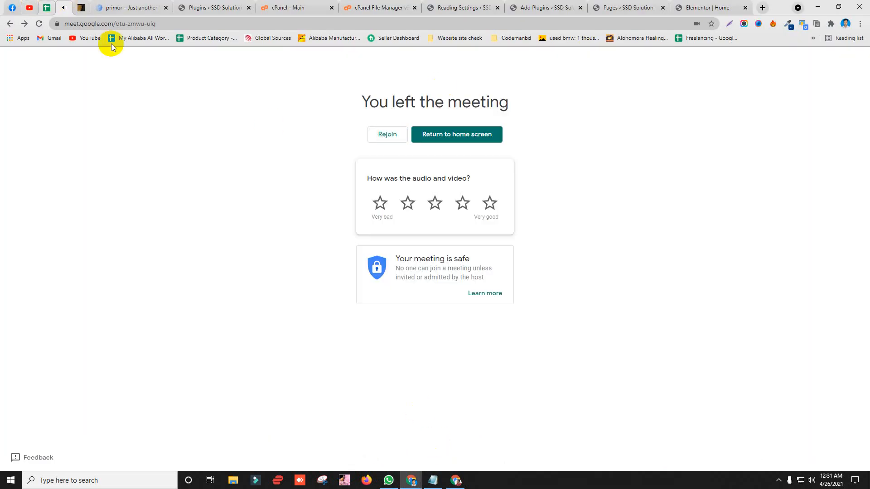
left_click(817, 8)
left_click(51, 382)
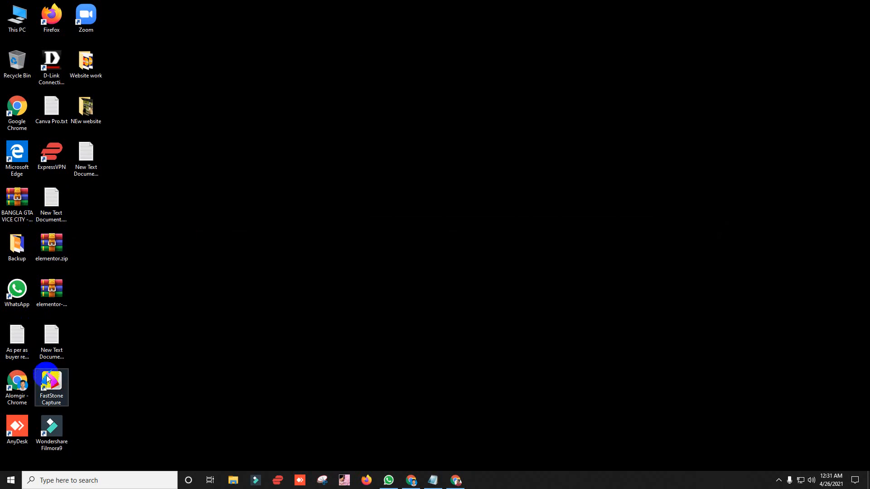